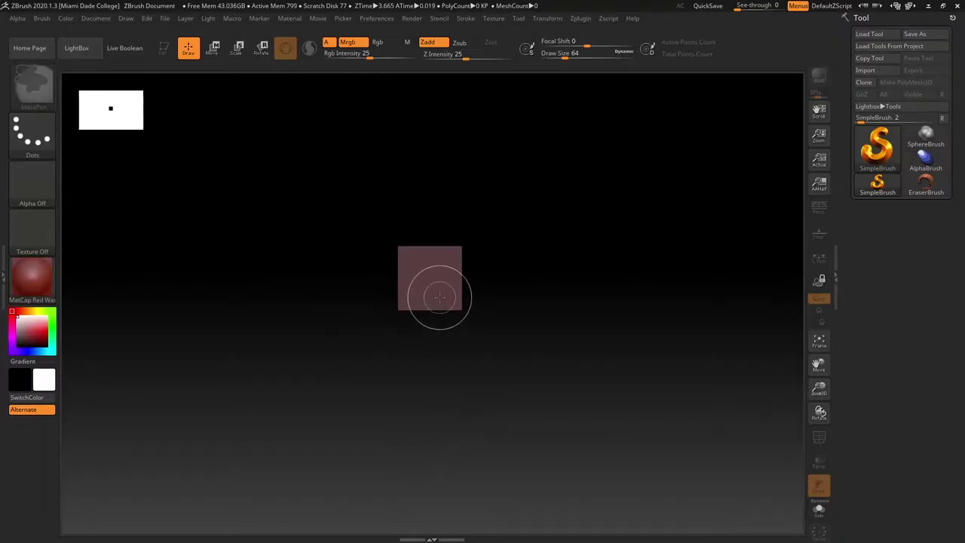
# Draw a Sphere3D in the middle of the canvas and convert it to a PolyMesh3D
pyautogui.click(882, 147)
pyautogui.click(769, 190)
pyautogui.moveTo(400, 273); pyautogui.dragTo(407, 431)
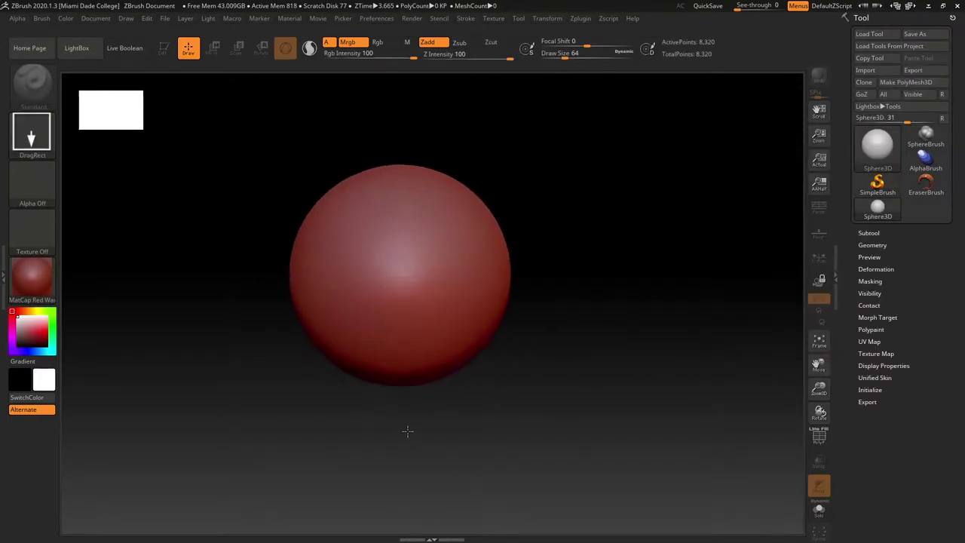
pyautogui.click(904, 84)
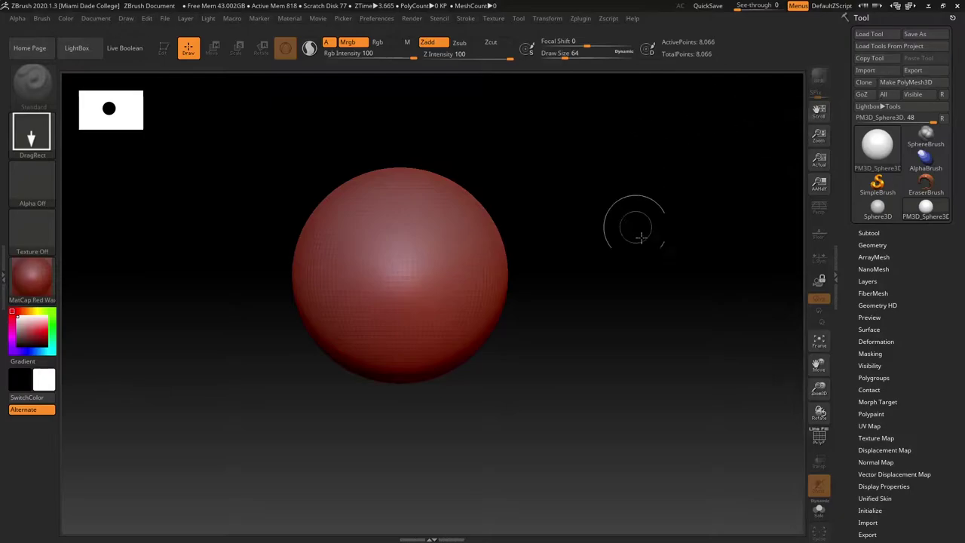
# Clear the stray copies, redraw the sphere in Edit mode and make it a PolyMesh3D
pyautogui.moveTo(578, 315); pyautogui.dragTo(543, 317)
pyautogui.hotkey('ctrl', 'z')
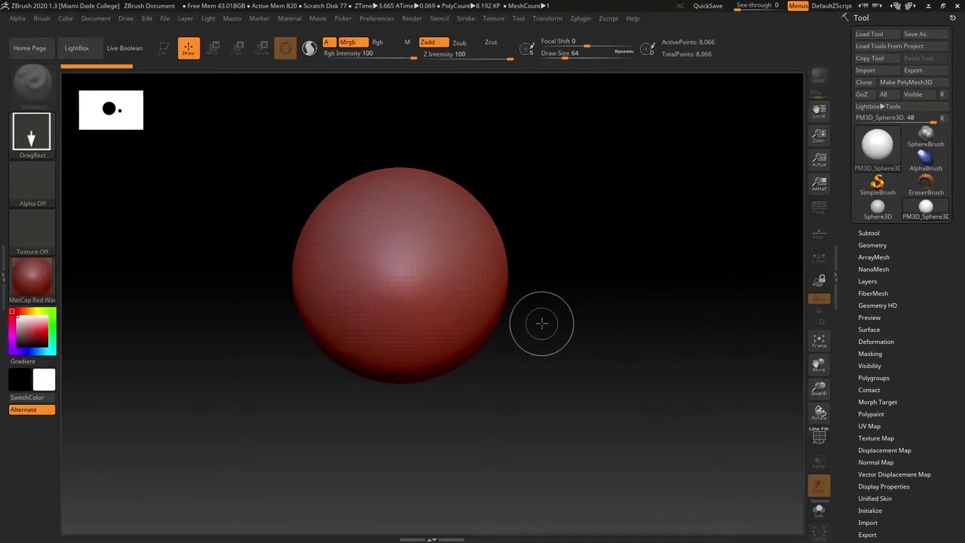
pyautogui.hotkey('ctrl', 'n')
pyautogui.moveTo(443, 263)
pyautogui.mouseDown()
pyautogui.moveTo(498, 387)
pyautogui.moveTo(450, 386)
pyautogui.moveTo(427, 399)
pyautogui.moveTo(269, 151)
pyautogui.mouseUp()
pyautogui.click(164, 49)
pyautogui.click(909, 83)
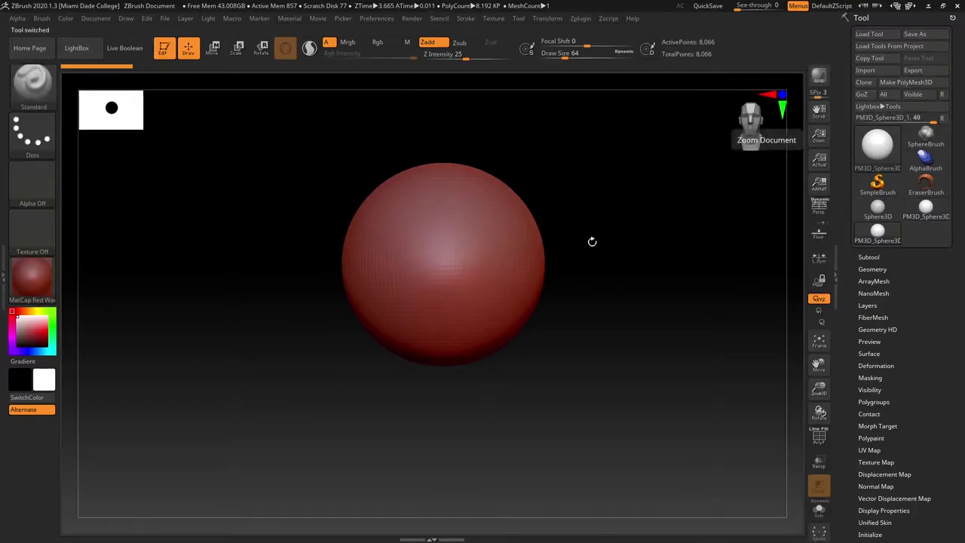
pyautogui.moveTo(668, 274); pyautogui.dragTo(625, 277)
pyautogui.moveTo(485, 245); pyautogui.dragTo(472, 266)
pyautogui.hotkey('ctrl', 'z')
pyautogui.moveTo(556, 275); pyautogui.dragTo(659, 284)
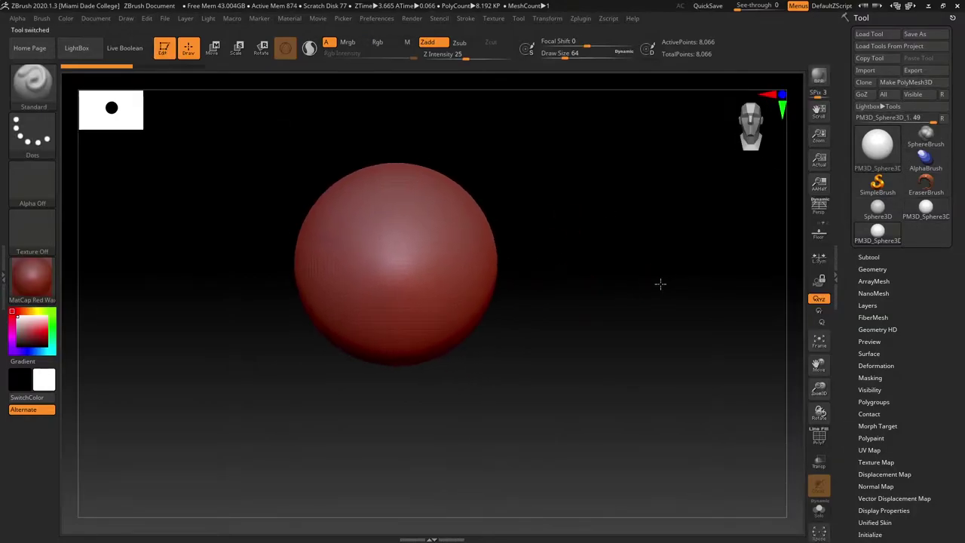
# Flatten both sides of the sphere symmetrically with the Move brush, enlarging the draw size to 484
pyautogui.keyDown('alt'); pyautogui.moveTo(581, 289); pyautogui.dragTo(640, 287); pyautogui.keyUp('alt')
pyautogui.press('s')
pyautogui.moveTo(598, 308); pyautogui.dragTo(616, 308)
pyautogui.moveTo(606, 250)
pyautogui.keyDown('alt'); pyautogui.mouseDown()
pyautogui.moveTo(587, 286)
pyautogui.moveTo(517, 158)
pyautogui.mouseUp(); pyautogui.keyUp('alt')
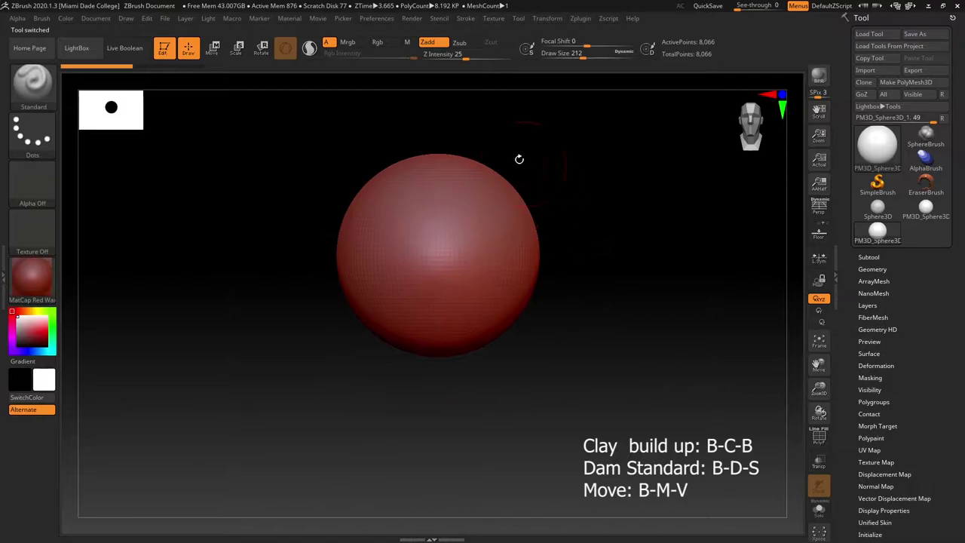
pyautogui.press('b')
pyautogui.press('m')
pyautogui.press('v')
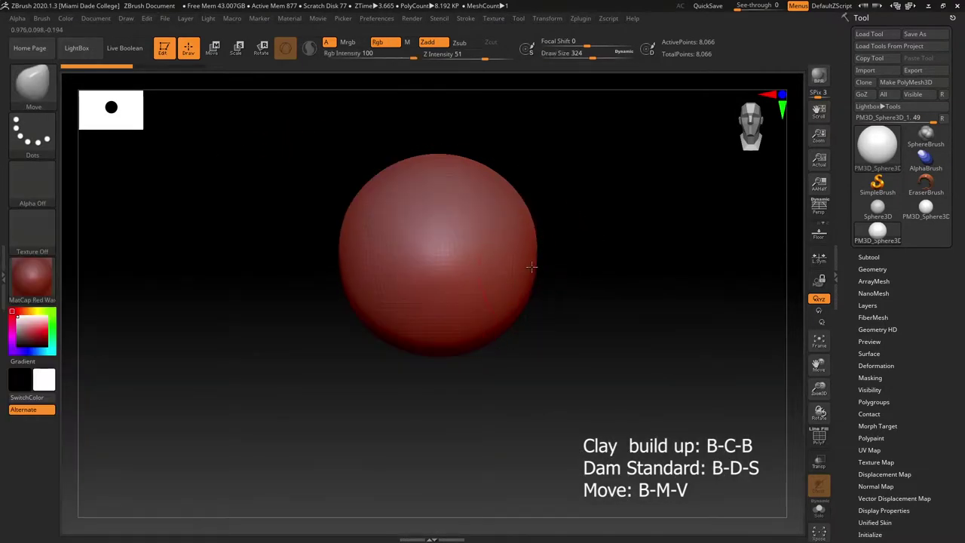
pyautogui.moveTo(531, 267); pyautogui.dragTo(527, 267)
pyautogui.moveTo(520, 290); pyautogui.dragTo(505, 291)
pyautogui.press('s')
pyautogui.moveTo(537, 269)
pyautogui.mouseDown()
pyautogui.moveTo(548, 269)
pyautogui.moveTo(510, 254)
pyautogui.mouseUp()
pyautogui.moveTo(520, 265); pyautogui.dragTo(512, 265)
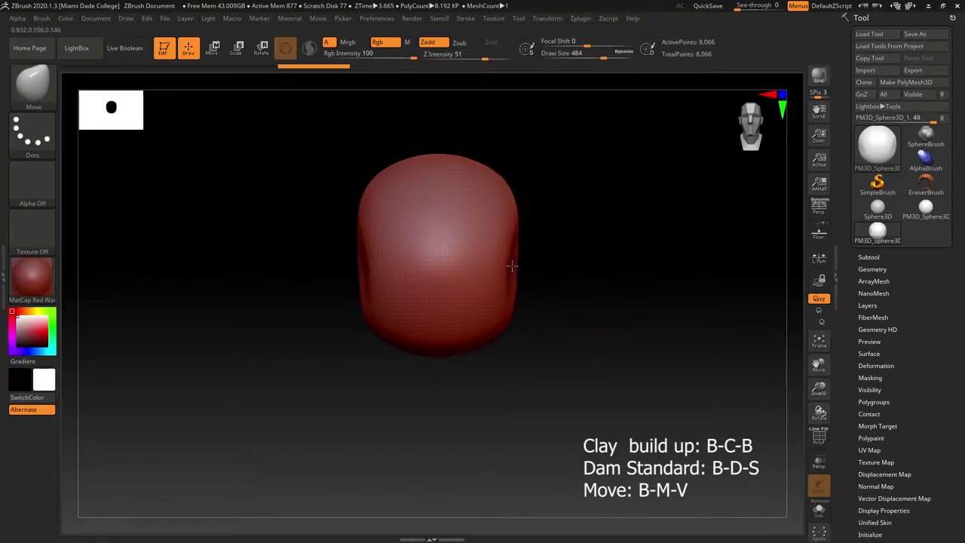
# Mask all but the lower back quadrant of the form, push that quadrant inward and clear the mask
pyautogui.moveTo(571, 273); pyautogui.dragTo(486, 267)
pyautogui.keyDown('ctrl'); pyautogui.moveTo(660, 419); pyautogui.dragTo(498, 262); pyautogui.keyUp('ctrl')
pyautogui.keyDown('ctrl'); pyautogui.click(586, 346); pyautogui.keyUp('ctrl')
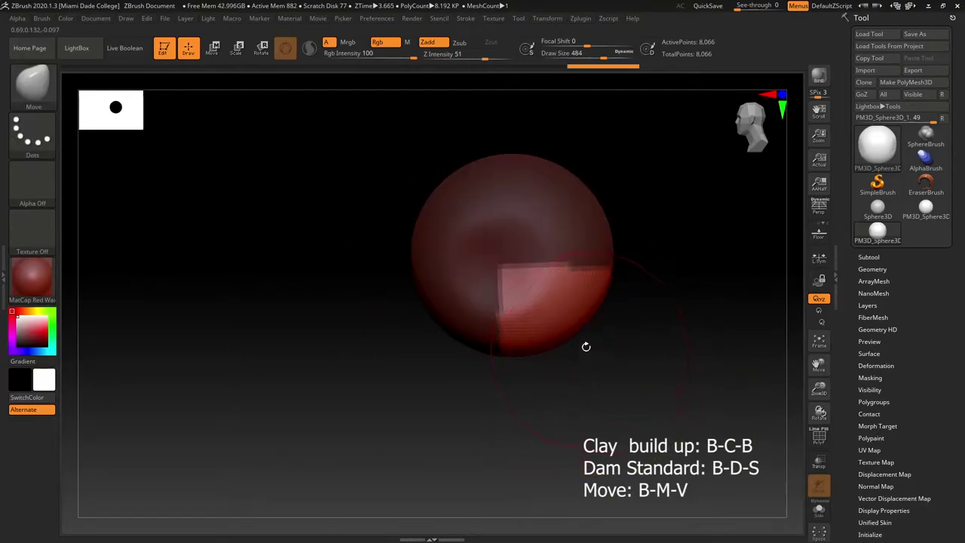
pyautogui.moveTo(571, 323); pyautogui.dragTo(517, 287)
pyautogui.moveTo(549, 324)
pyautogui.mouseDown()
pyautogui.moveTo(528, 388)
pyautogui.moveTo(590, 375)
pyautogui.moveTo(485, 388)
pyautogui.moveTo(573, 392)
pyautogui.mouseUp()
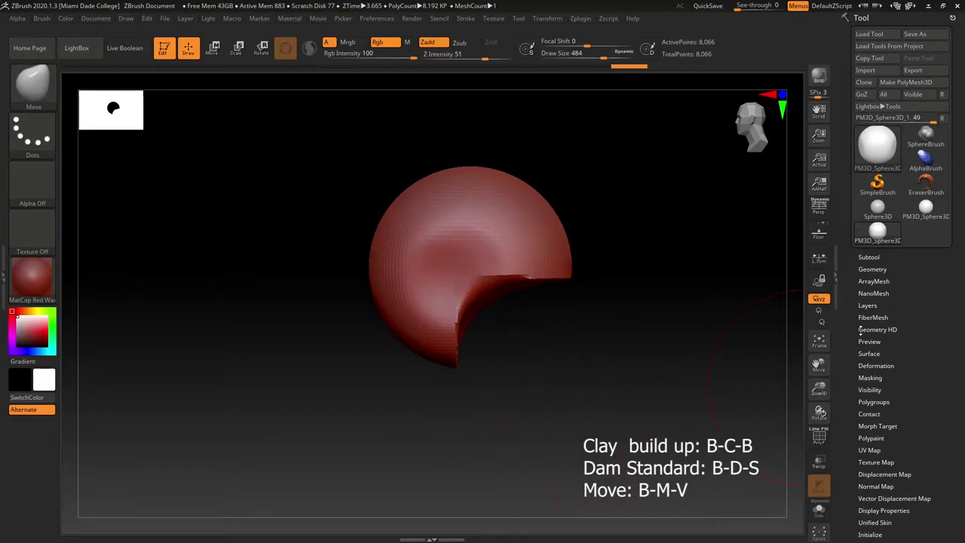
# Convert the head mesh to a DynaMesh with a resolution of 80
pyautogui.click(871, 269)
pyautogui.click(872, 437)
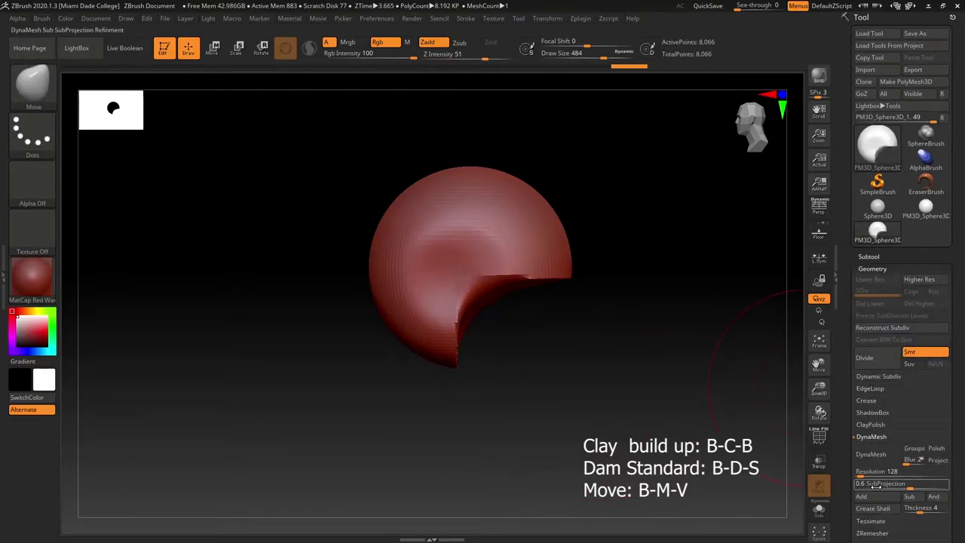
pyautogui.click(861, 471)
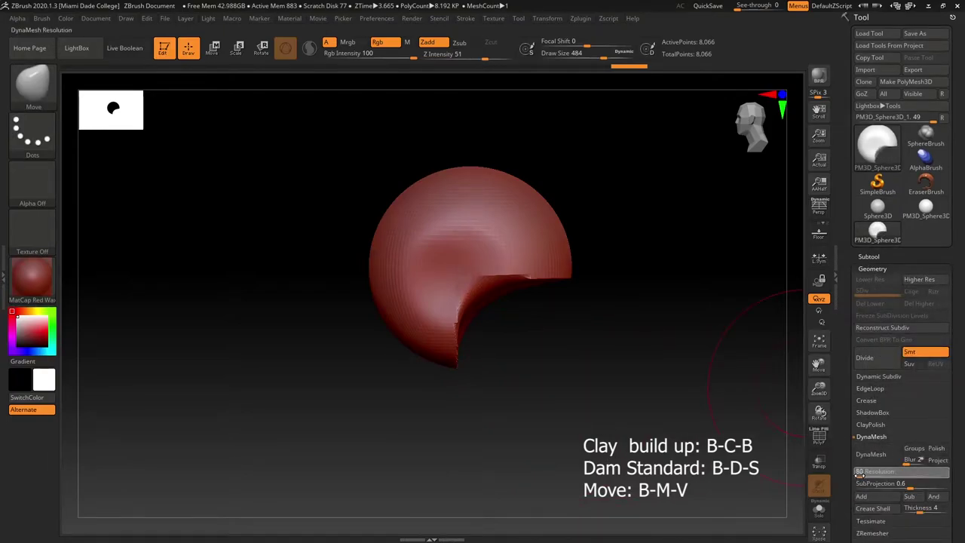
pyautogui.moveTo(859, 472); pyautogui.dragTo(855, 472)
pyautogui.click(892, 449)
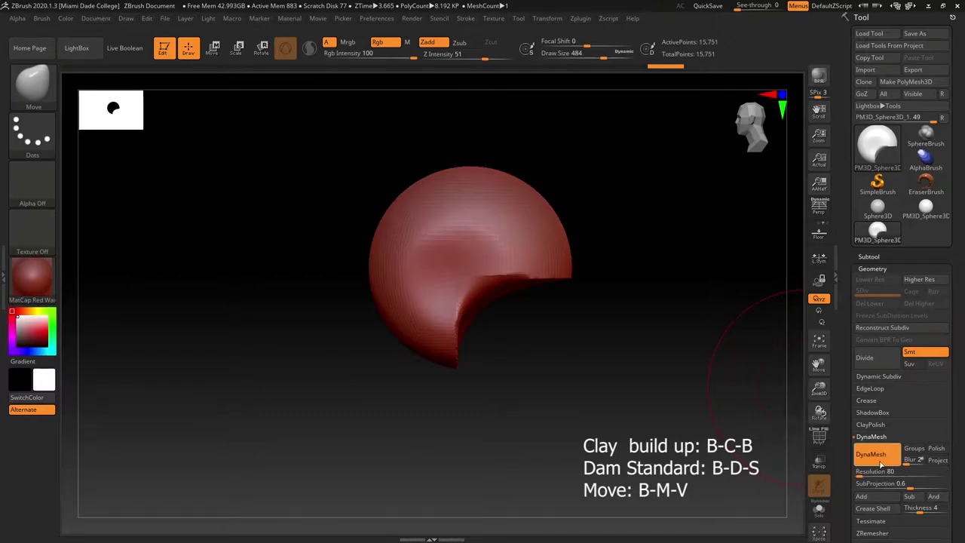
# Narrow the sides of the lower face with the Move brush at draw size 400
pyautogui.press('s')
pyautogui.moveTo(525, 384); pyautogui.dragTo(513, 383)
pyautogui.moveTo(490, 282)
pyautogui.keyDown('shift'); pyautogui.mouseDown()
pyautogui.moveTo(543, 283)
pyautogui.moveTo(554, 375)
pyautogui.moveTo(609, 372)
pyautogui.mouseUp(); pyautogui.keyUp('shift')
pyautogui.press('s')
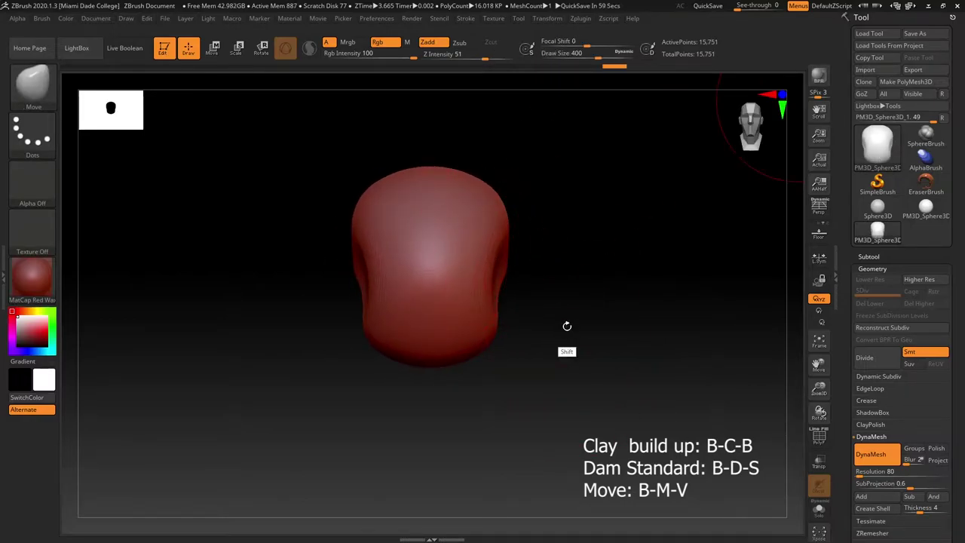
pyautogui.keyDown('shift'); pyautogui.moveTo(567, 326); pyautogui.dragTo(551, 312); pyautogui.keyUp('shift')
pyautogui.moveTo(504, 275); pyautogui.dragTo(490, 276)
# Shape the brow, jaw and chin profile from the side with the Move brush at draw size 245
pyautogui.moveTo(554, 317)
pyautogui.mouseDown()
pyautogui.moveTo(625, 315)
pyautogui.moveTo(562, 333)
pyautogui.moveTo(520, 325)
pyautogui.mouseUp()
pyautogui.moveTo(438, 324)
pyautogui.mouseDown()
pyautogui.moveTo(551, 389)
pyautogui.moveTo(541, 387)
pyautogui.moveTo(609, 364)
pyautogui.moveTo(490, 394)
pyautogui.moveTo(509, 414)
pyautogui.mouseUp()
pyautogui.press('s')
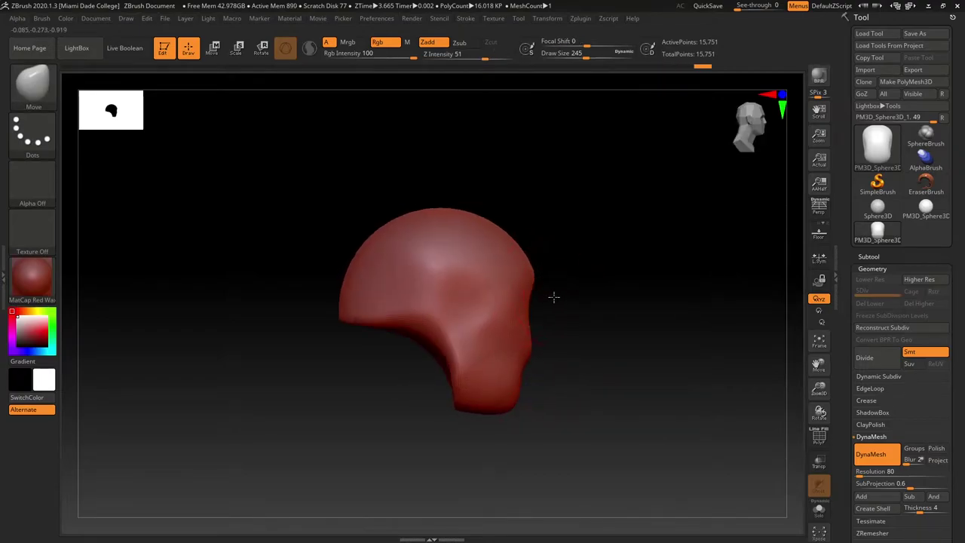
pyautogui.moveTo(553, 297)
pyautogui.mouseDown()
pyautogui.moveTo(571, 323)
pyautogui.moveTo(528, 311)
pyautogui.moveTo(533, 279)
pyautogui.moveTo(520, 303)
pyautogui.moveTo(578, 344)
pyautogui.mouseUp()
# Smooth the front of the face and taper the jaw toward a narrower chin, using draw size 262
pyautogui.press('s')
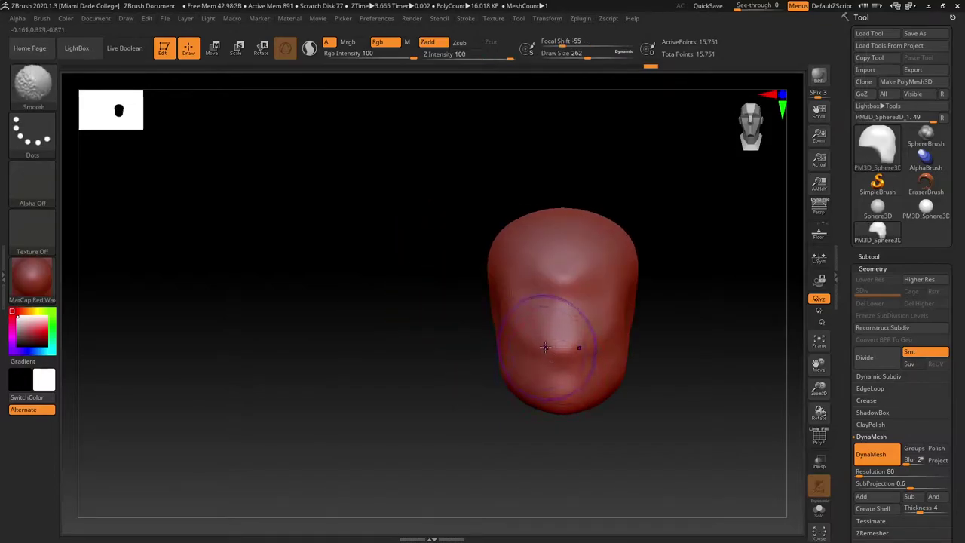
pyautogui.moveTo(515, 433)
pyautogui.mouseDown()
pyautogui.moveTo(532, 424)
pyautogui.moveTo(474, 398)
pyautogui.moveTo(526, 371)
pyautogui.moveTo(492, 339)
pyautogui.mouseUp()
pyautogui.moveTo(452, 411)
pyautogui.mouseDown()
pyautogui.moveTo(493, 417)
pyautogui.moveTo(521, 407)
pyautogui.mouseUp()
pyautogui.moveTo(507, 328); pyautogui.dragTo(500, 325)
pyautogui.moveTo(554, 347); pyautogui.dragTo(459, 336)
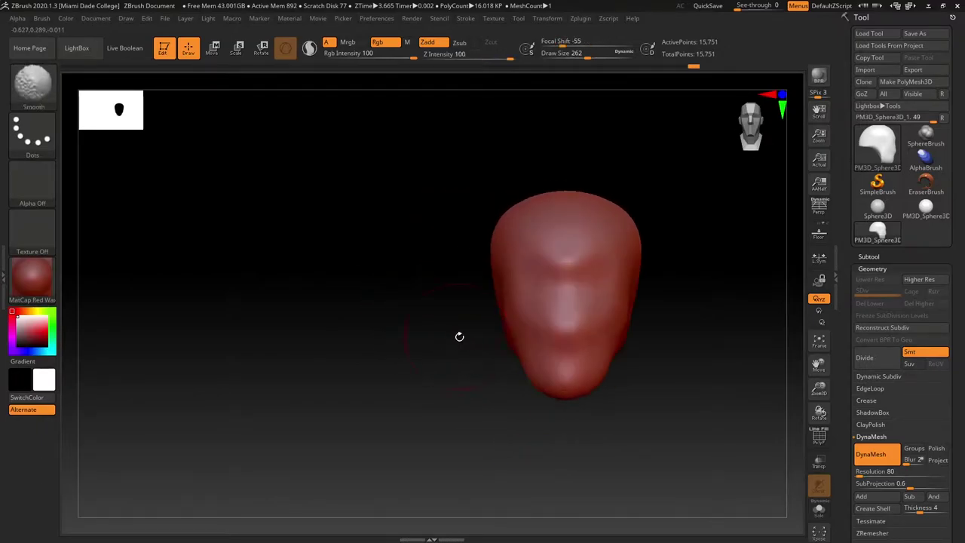
# Push the temples inward symmetrically with the Move brush
pyautogui.press(']')
pyautogui.press(']')
pyautogui.moveTo(493, 236); pyautogui.dragTo(500, 238)
# Refine the nose and mouth area of the face with the Move brush at draw size 158
pyautogui.press('s')
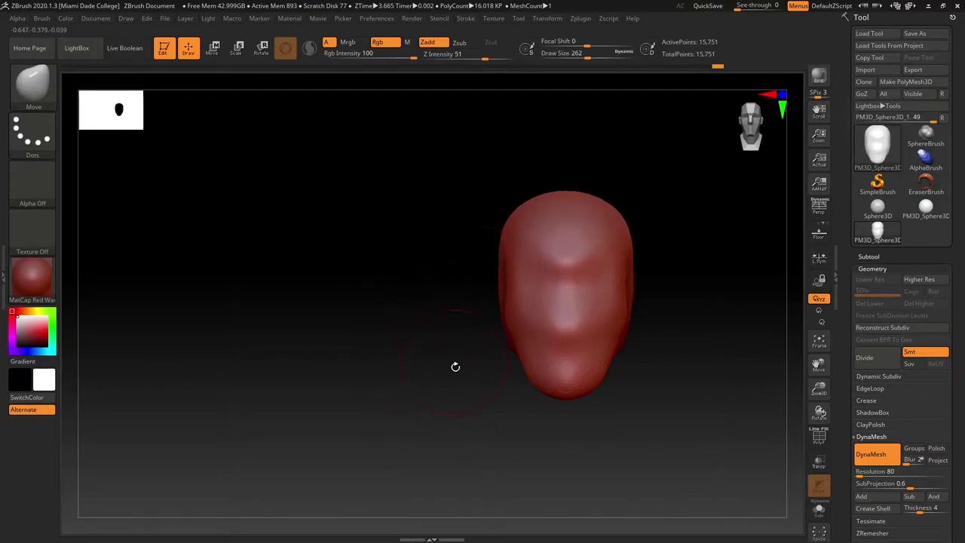
pyautogui.moveTo(457, 366)
pyautogui.mouseDown()
pyautogui.moveTo(566, 267)
pyautogui.moveTo(568, 294)
pyautogui.mouseUp()
pyautogui.press('s')
pyautogui.moveTo(583, 338); pyautogui.dragTo(575, 337)
pyautogui.moveTo(576, 329)
pyautogui.mouseDown()
pyautogui.moveTo(572, 319)
pyautogui.moveTo(620, 315)
pyautogui.moveTo(579, 297)
pyautogui.moveTo(546, 442)
pyautogui.mouseUp()
# Carve both eye sockets into the face with the ClayBuildup brush in subtractive mode
pyautogui.press('b')
pyautogui.press('c')
pyautogui.press('b')
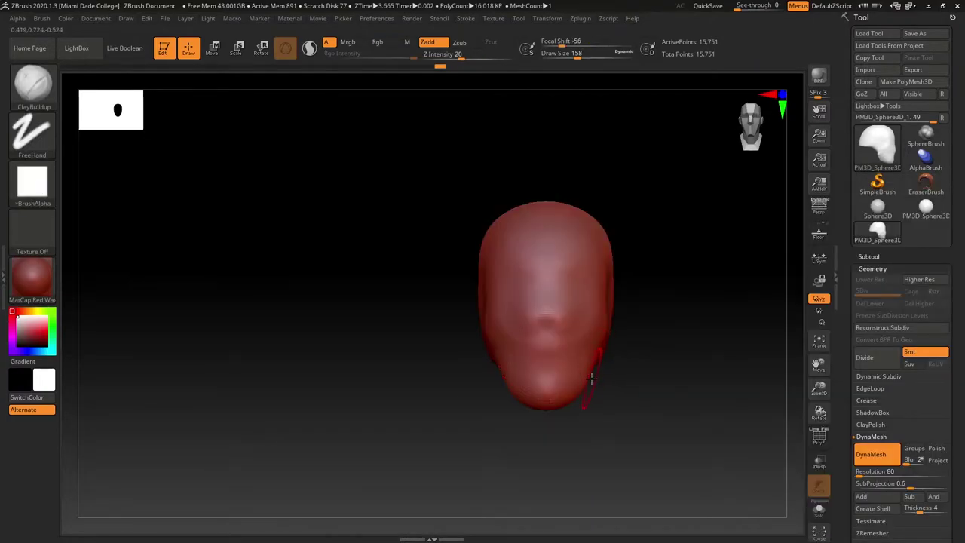
pyautogui.press('b')
pyautogui.press('c')
pyautogui.press('b')
pyautogui.moveTo(676, 354)
pyautogui.mouseDown()
pyautogui.moveTo(640, 336)
pyautogui.moveTo(686, 353)
pyautogui.mouseUp()
pyautogui.keyDown('alt'); pyautogui.moveTo(526, 291); pyautogui.dragTo(515, 294); pyautogui.keyUp('alt')
pyautogui.moveTo(675, 324); pyautogui.dragTo(623, 316)
pyautogui.keyDown('alt'); pyautogui.moveTo(571, 288); pyautogui.dragTo(590, 298); pyautogui.keyUp('alt')
# Reduce the draw size to 112 and smooth the carved eye sockets
pyautogui.moveTo(574, 350); pyautogui.dragTo(609, 345)
pyautogui.press('s')
pyautogui.click(611, 347)
pyautogui.keyDown('shift'); pyautogui.moveTo(523, 291); pyautogui.dragTo(542, 297); pyautogui.keyUp('shift')
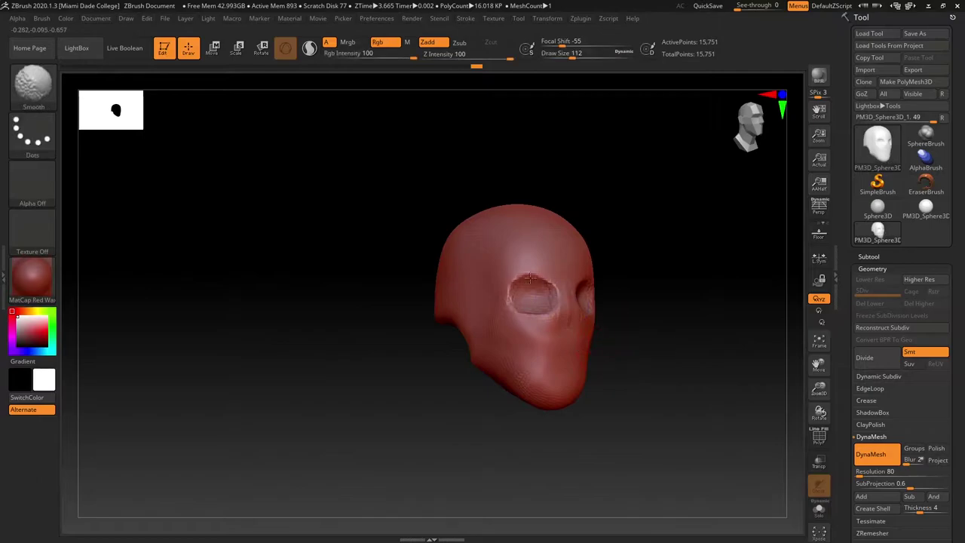
pyautogui.keyDown('shift'); pyautogui.moveTo(661, 355); pyautogui.dragTo(621, 356); pyautogui.keyUp('shift')
# Sculpt the cheek area below the eye sockets with ClayBuildup strokes and smooth it
pyautogui.moveTo(552, 287); pyautogui.dragTo(548, 310, button='right')
pyautogui.moveTo(530, 313); pyautogui.dragTo(527, 332)
pyautogui.moveTo(527, 332); pyautogui.dragTo(541, 330, button='right')
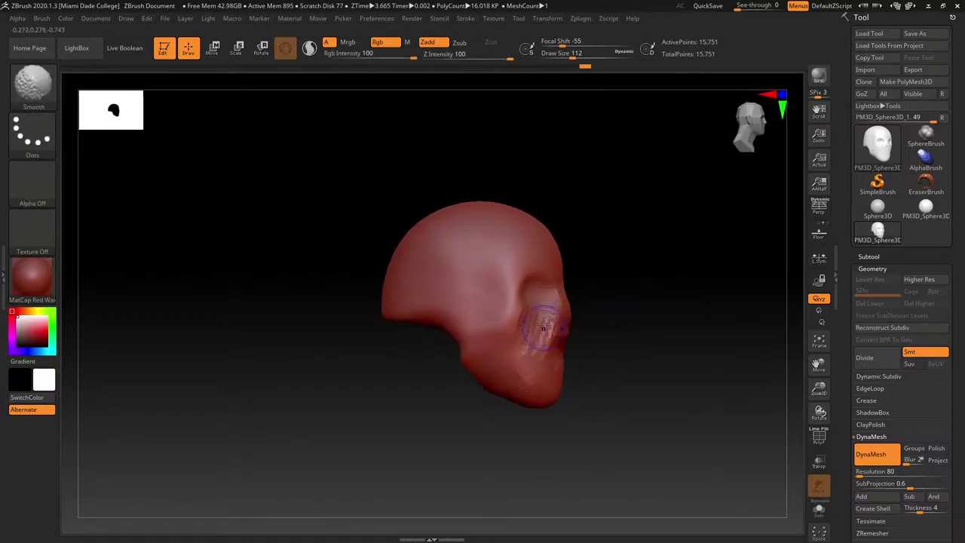
pyautogui.keyDown('shift'); pyautogui.moveTo(541, 330); pyautogui.dragTo(532, 345); pyautogui.keyUp('shift')
pyautogui.moveTo(595, 343)
pyautogui.mouseDown(button='right')
pyautogui.moveTo(521, 316)
pyautogui.moveTo(635, 317)
pyautogui.mouseUp(button='right')
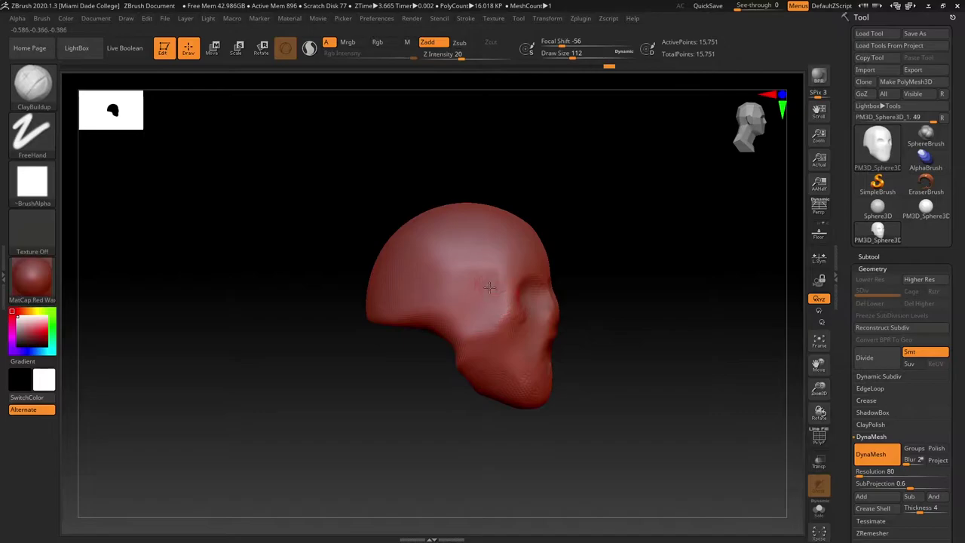
# Sculpt the temples beside the eye sockets with the ClayBuildup brush and smooth the strokes
pyautogui.moveTo(489, 287); pyautogui.dragTo(484, 272)
pyautogui.moveTo(580, 331); pyautogui.dragTo(498, 320, button='right')
pyautogui.press(']')
pyautogui.keyDown('shift'); pyautogui.moveTo(494, 266); pyautogui.dragTo(488, 290); pyautogui.keyUp('shift')
pyautogui.moveTo(702, 330)
pyautogui.keyDown('shift'); pyautogui.mouseDown(button='right')
pyautogui.moveTo(644, 334)
pyautogui.moveTo(581, 300)
pyautogui.moveTo(609, 376)
pyautogui.moveTo(631, 377)
pyautogui.mouseUp(button='right'); pyautogui.keyUp('shift')
# Adjust the overall shape of the face and cranium with the Move brush at draw size 280
pyautogui.press('b')
pyautogui.press('m')
pyautogui.press('v')
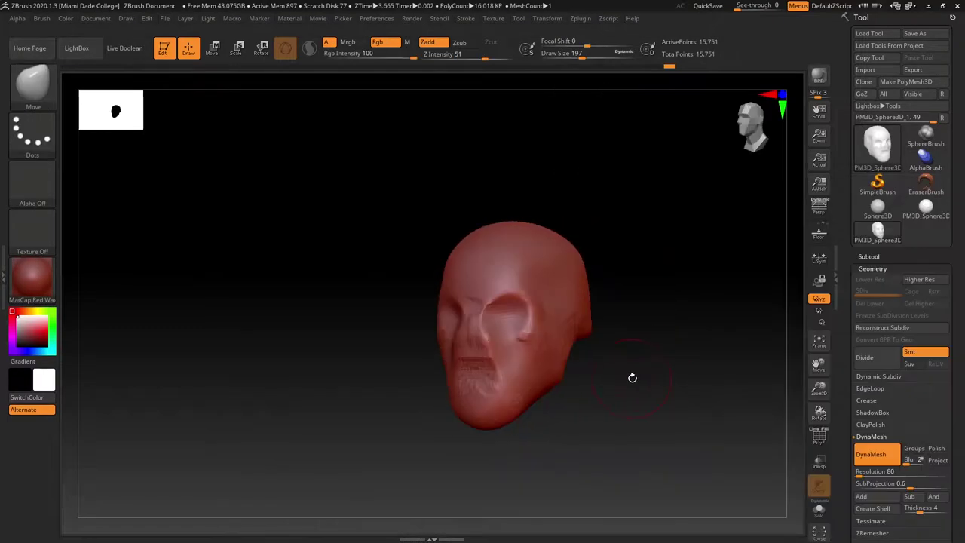
pyautogui.moveTo(618, 331); pyautogui.dragTo(632, 341, button='right')
pyautogui.moveTo(567, 339); pyautogui.dragTo(590, 343, button='right')
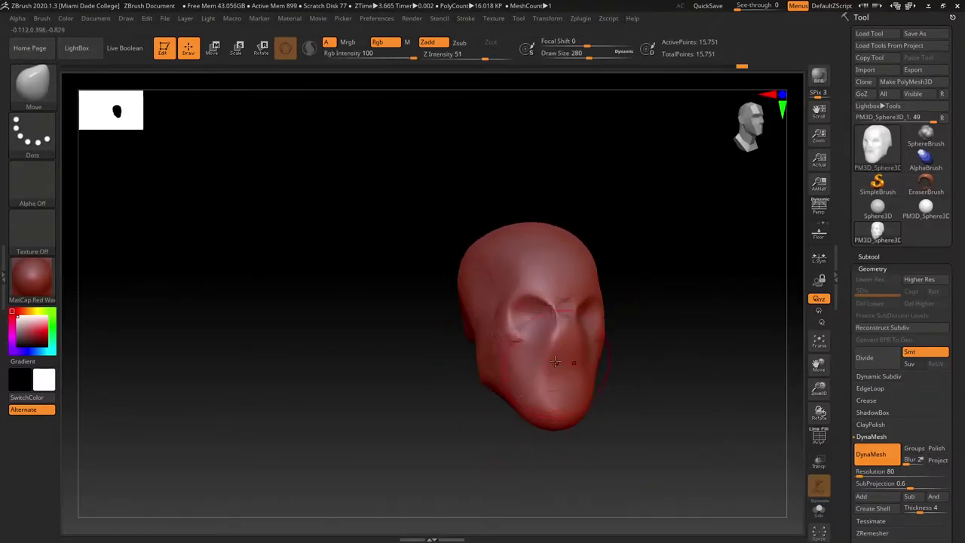
# Reshape the nose bridge between the eye sockets with the Move brush at draw size 187
pyautogui.press('s')
pyautogui.moveTo(550, 355); pyautogui.dragTo(543, 355)
pyautogui.keyDown('shift'); pyautogui.moveTo(556, 336); pyautogui.dragTo(568, 318, button='right'); pyautogui.keyUp('shift')
pyautogui.moveTo(568, 317); pyautogui.dragTo(570, 324)
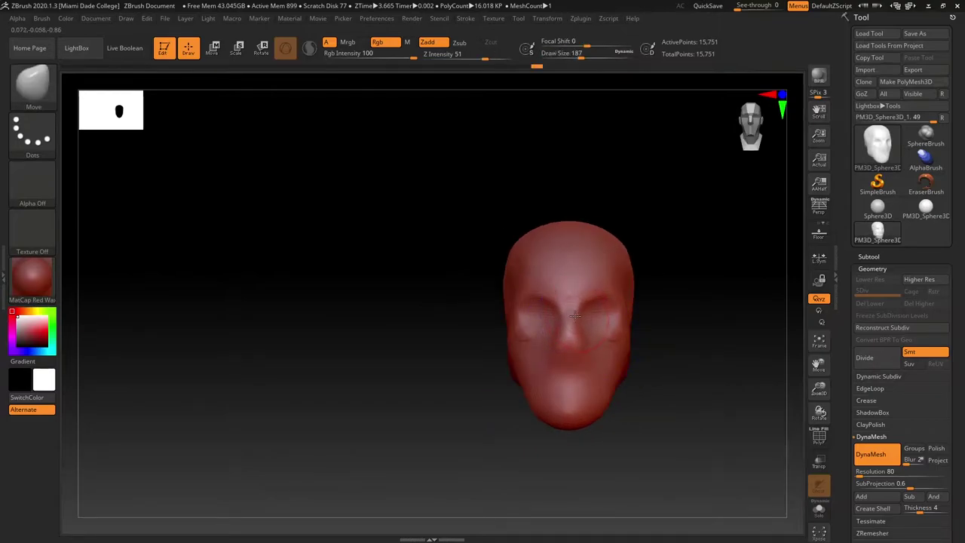
# Refine the eye socket and nose contours with the Move brush, reducing the draw size from 120 to 77
pyautogui.moveTo(571, 330); pyautogui.dragTo(627, 334, button='right')
pyautogui.press('s')
pyautogui.moveTo(606, 333); pyautogui.dragTo(599, 333)
pyautogui.moveTo(554, 317); pyautogui.dragTo(655, 308, button='right')
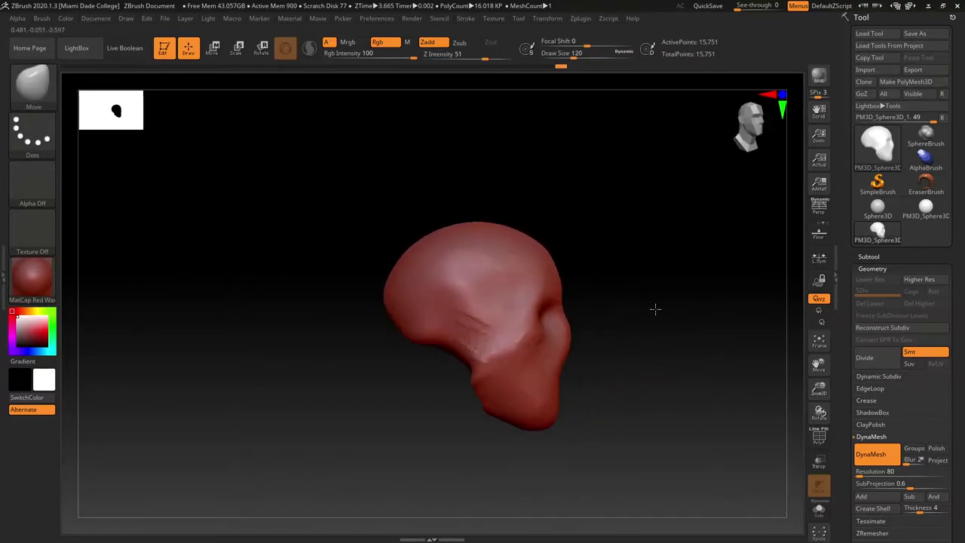
pyautogui.moveTo(541, 300)
pyautogui.mouseDown(button='right')
pyautogui.moveTo(573, 302)
pyautogui.moveTo(601, 349)
pyautogui.moveTo(573, 318)
pyautogui.mouseUp(button='right')
pyautogui.press('s')
pyautogui.click(581, 324)
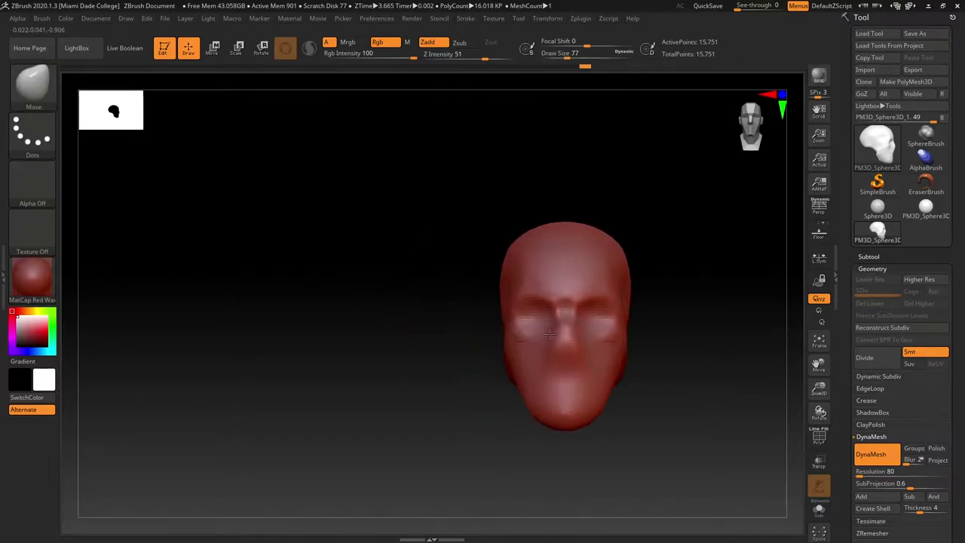
# Build up the mouth and chin area with the ClayBuildup brush at draw size 128
pyautogui.press('s')
pyautogui.click(572, 316)
pyautogui.moveTo(483, 411)
pyautogui.mouseDown()
pyautogui.moveTo(579, 341)
pyautogui.moveTo(579, 367)
pyautogui.moveTo(592, 376)
pyautogui.moveTo(574, 381)
pyautogui.moveTo(600, 413)
pyautogui.moveTo(481, 422)
pyautogui.moveTo(503, 422)
pyautogui.moveTo(556, 460)
pyautogui.moveTo(568, 431)
pyautogui.moveTo(540, 389)
pyautogui.moveTo(525, 401)
pyautogui.moveTo(580, 425)
pyautogui.moveTo(569, 435)
pyautogui.mouseUp()
pyautogui.press('b')
pyautogui.press('c')
pyautogui.press('b')
pyautogui.moveTo(445, 430); pyautogui.dragTo(538, 460)
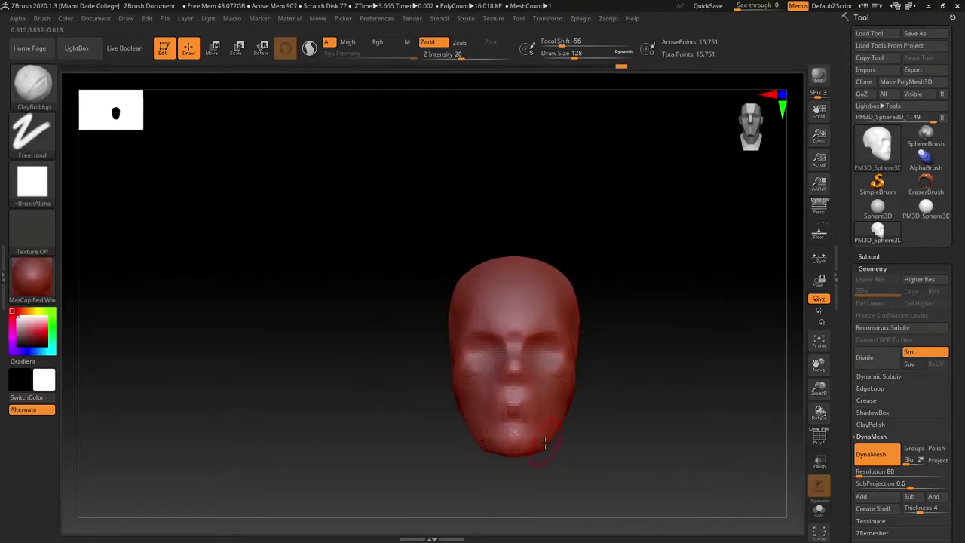
# Reshape the corners of the chin and the lower jawline with the Move brush
pyautogui.press('b')
pyautogui.press('m')
pyautogui.press('v')
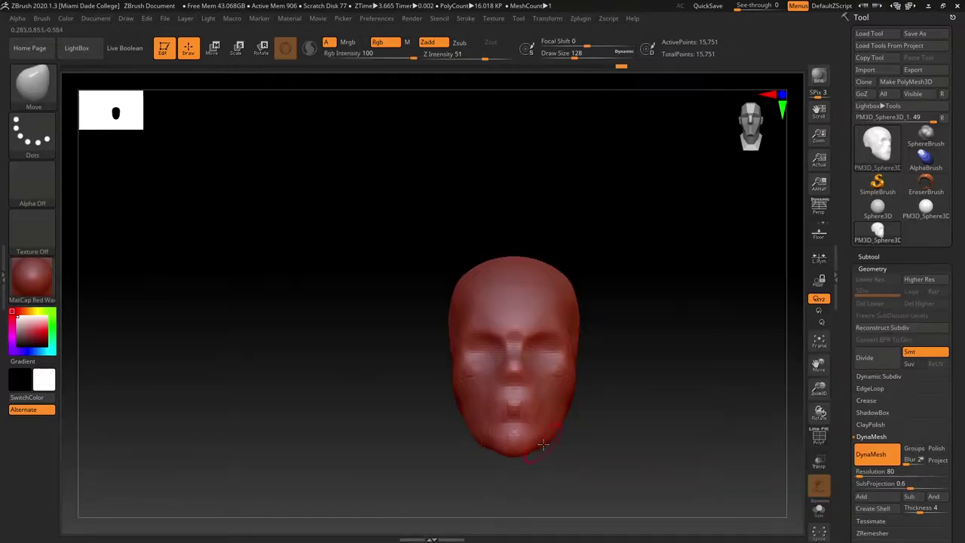
pyautogui.moveTo(543, 445)
pyautogui.mouseDown()
pyautogui.moveTo(496, 442)
pyautogui.moveTo(585, 420)
pyautogui.moveTo(593, 431)
pyautogui.mouseUp()
pyautogui.press('s')
pyautogui.moveTo(564, 409)
pyautogui.mouseDown()
pyautogui.moveTo(552, 410)
pyautogui.moveTo(584, 408)
pyautogui.moveTo(603, 382)
pyautogui.mouseUp()
# Narrow the jaw, cheeks and sides of the head with the Move brush at draw size 262
pyautogui.press('s')
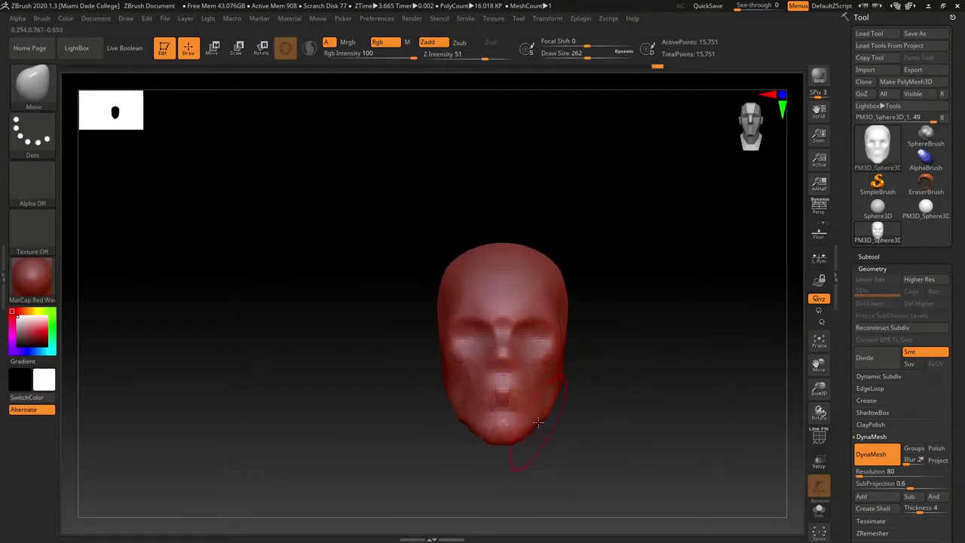
pyautogui.moveTo(562, 423); pyautogui.dragTo(582, 385)
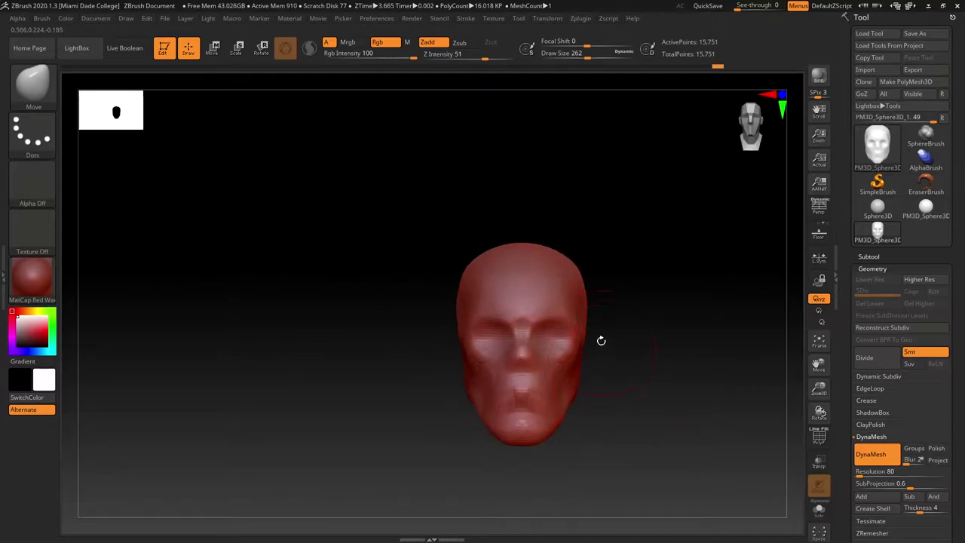
pyautogui.moveTo(599, 300); pyautogui.dragTo(620, 374)
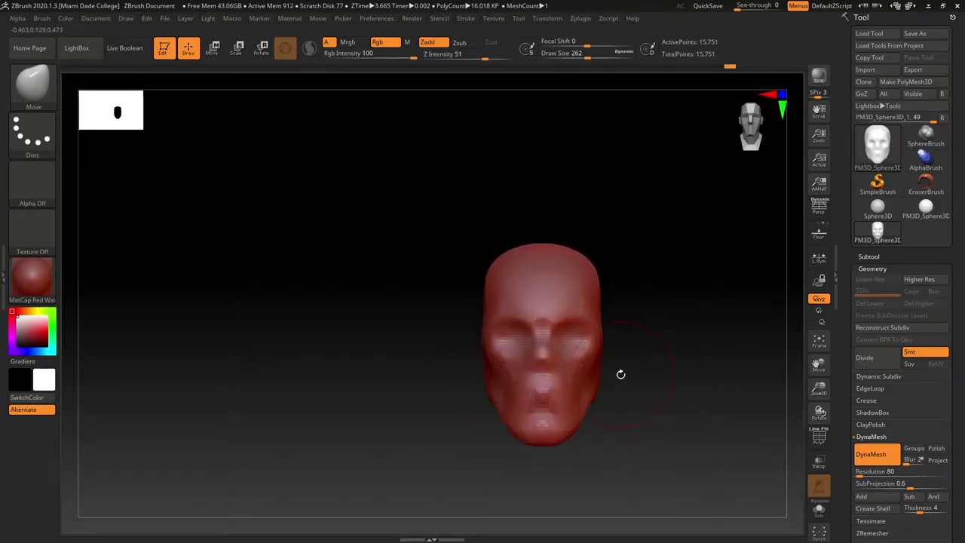
# Refine the jaw and chin profile with the Move brush at draw size 172 and refresh the DynaMesh
pyautogui.moveTo(623, 414)
pyautogui.mouseDown()
pyautogui.moveTo(646, 425)
pyautogui.moveTo(632, 420)
pyautogui.mouseUp()
pyautogui.press('s')
pyautogui.moveTo(631, 420); pyautogui.dragTo(621, 420)
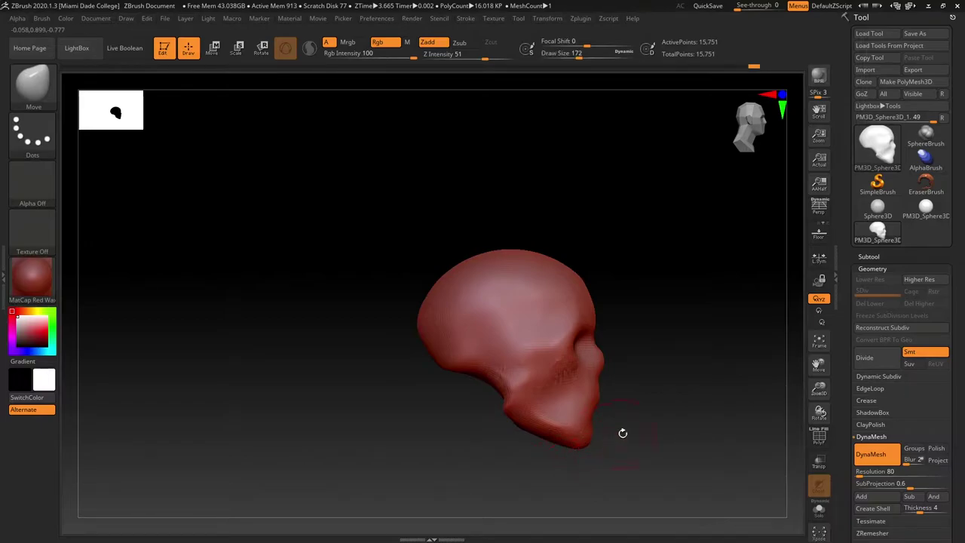
pyautogui.moveTo(622, 432)
pyautogui.mouseDown()
pyautogui.moveTo(653, 437)
pyautogui.moveTo(603, 395)
pyautogui.moveTo(591, 359)
pyautogui.moveTo(591, 400)
pyautogui.moveTo(576, 411)
pyautogui.mouseUp()
pyautogui.press('s')
pyautogui.moveTo(576, 413)
pyautogui.mouseDown()
pyautogui.moveTo(596, 398)
pyautogui.moveTo(628, 441)
pyautogui.mouseUp()
# Switch to the ClayBuildup brush and assign it the round Alpha 06
pyautogui.press('b')
pyautogui.press('c')
pyautogui.press('b')
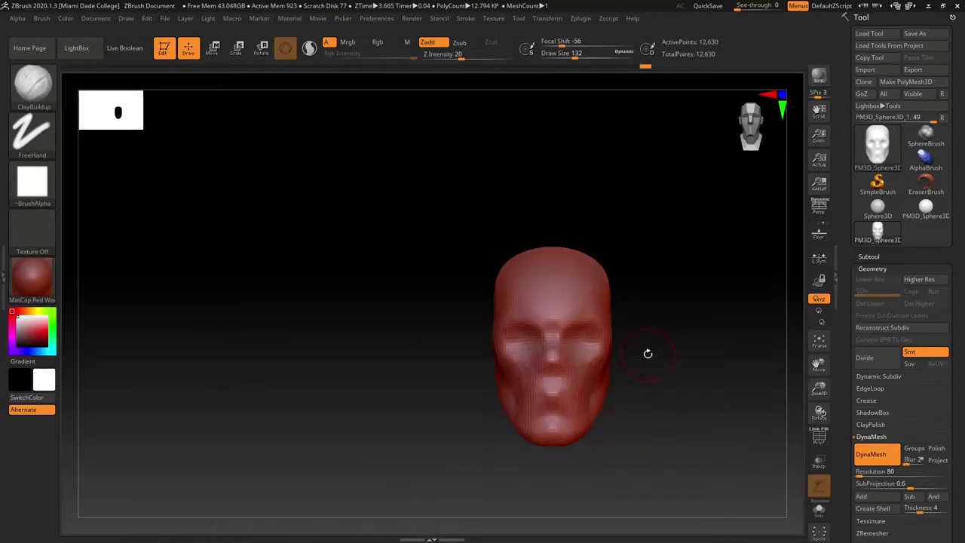
pyautogui.click(32, 183)
pyautogui.click(383, 229)
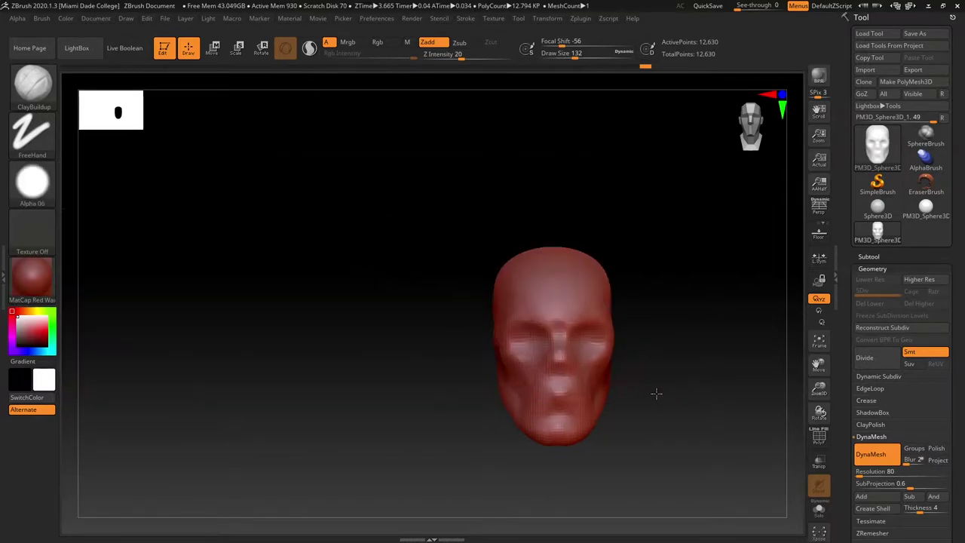
# Adjust the form of the face with the Move brush at draw size 149
pyautogui.moveTo(655, 392)
pyautogui.mouseDown()
pyautogui.moveTo(656, 378)
pyautogui.moveTo(608, 396)
pyautogui.moveTo(624, 410)
pyautogui.mouseUp()
pyautogui.moveTo(648, 407)
pyautogui.mouseDown()
pyautogui.moveTo(666, 410)
pyautogui.moveTo(617, 415)
pyautogui.moveTo(652, 394)
pyautogui.moveTo(619, 370)
pyautogui.moveTo(671, 386)
pyautogui.moveTo(638, 386)
pyautogui.moveTo(670, 390)
pyautogui.moveTo(657, 393)
pyautogui.moveTo(638, 376)
pyautogui.mouseUp()
pyautogui.press('b')
pyautogui.press('m')
pyautogui.press('v')
pyautogui.moveTo(634, 383)
pyautogui.mouseDown(button='right')
pyautogui.moveTo(586, 430)
pyautogui.moveTo(661, 358)
pyautogui.moveTo(635, 427)
pyautogui.moveTo(554, 426)
pyautogui.moveTo(500, 442)
pyautogui.moveTo(461, 435)
pyautogui.mouseUp(button='right')
# Carve the line between the lips with the DamStandard brush at draw size 71 and smooth beside the mouth
pyautogui.click(33, 83)
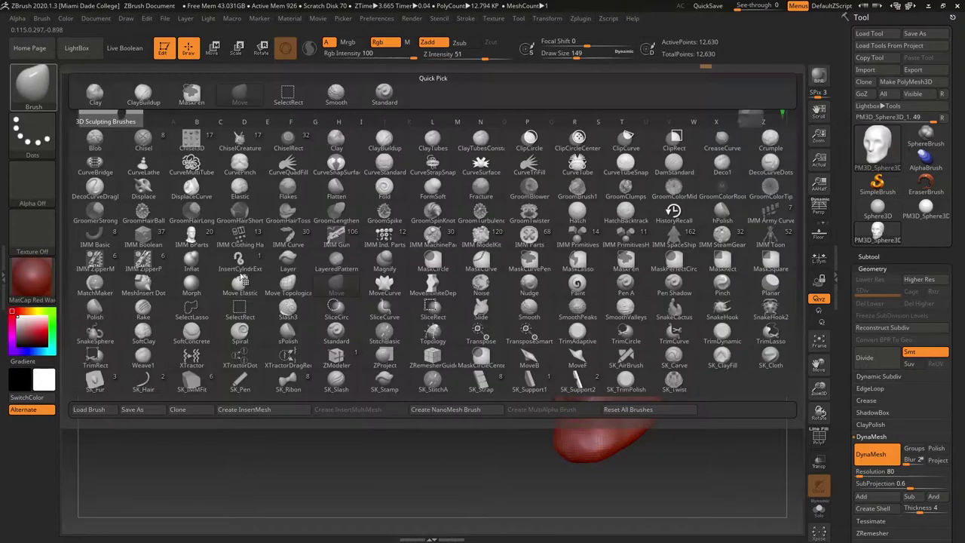
pyautogui.press('d')
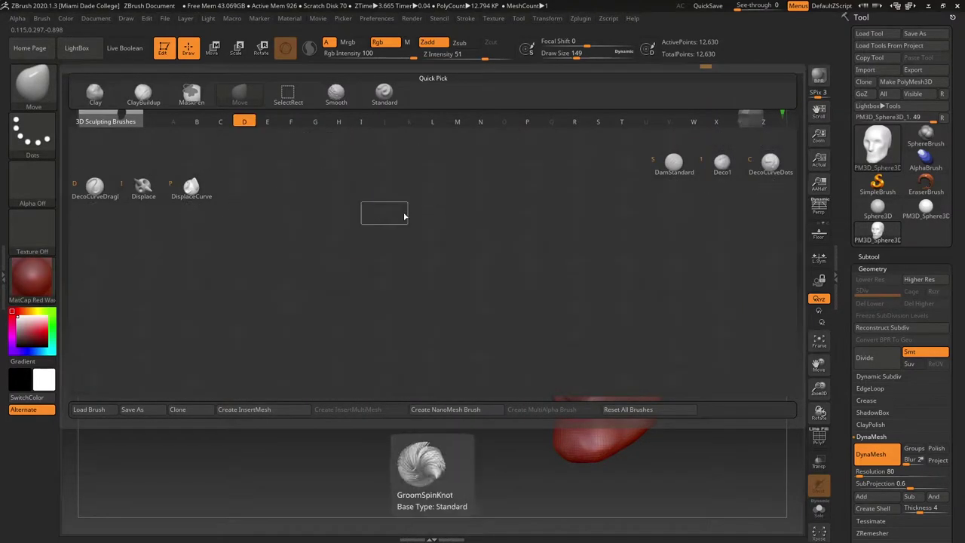
pyautogui.click(675, 164)
pyautogui.press('s')
pyautogui.moveTo(683, 447); pyautogui.dragTo(671, 427)
pyautogui.click(672, 449)
pyautogui.moveTo(588, 403); pyautogui.dragTo(578, 399)
pyautogui.moveTo(490, 467); pyautogui.dragTo(548, 466)
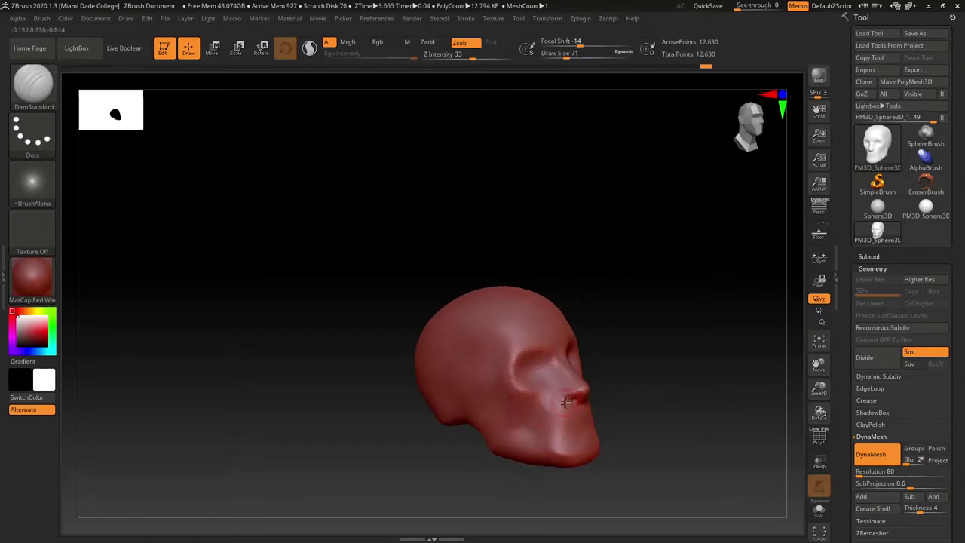
pyautogui.keyDown('shift'); pyautogui.moveTo(562, 407); pyautogui.dragTo(567, 403); pyautogui.keyUp('shift')
pyautogui.moveTo(653, 408)
pyautogui.mouseDown()
pyautogui.moveTo(608, 394)
pyautogui.moveTo(659, 394)
pyautogui.moveTo(620, 410)
pyautogui.moveTo(614, 434)
pyautogui.moveTo(683, 432)
pyautogui.mouseUp()
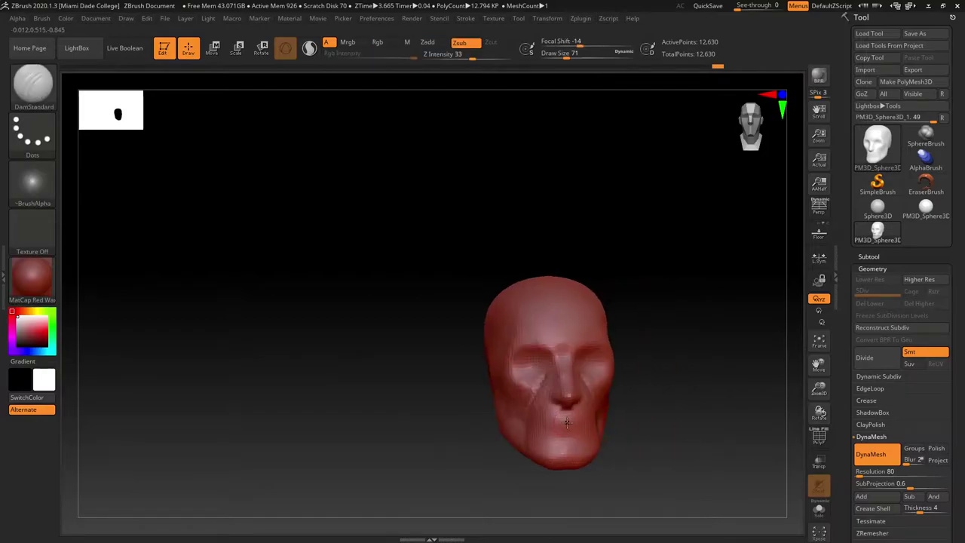
# Carve creases around the lips, cheeks and temples with the DamStandard brush at draw size 71
pyautogui.moveTo(588, 425); pyautogui.dragTo(595, 351)
pyautogui.moveTo(653, 425); pyautogui.dragTo(595, 368)
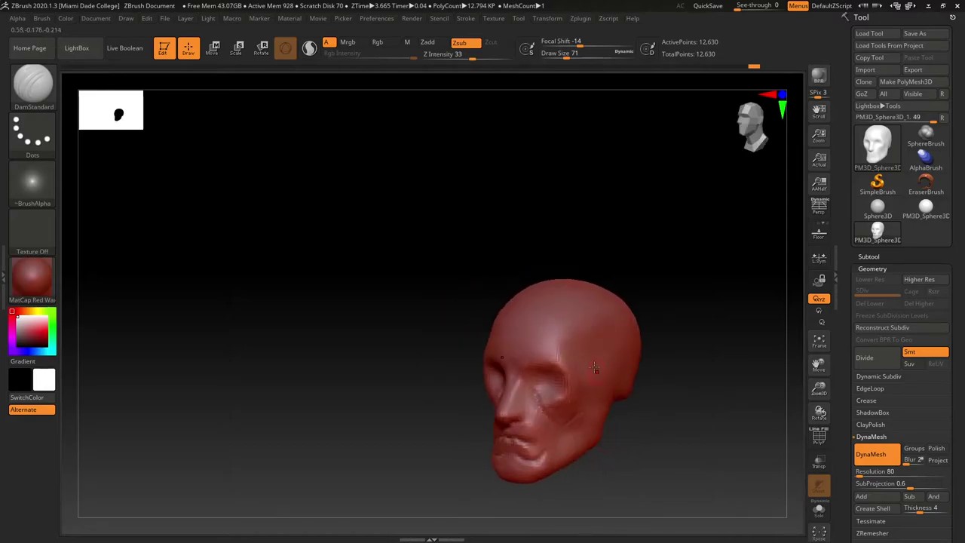
pyautogui.moveTo(612, 324); pyautogui.dragTo(591, 381)
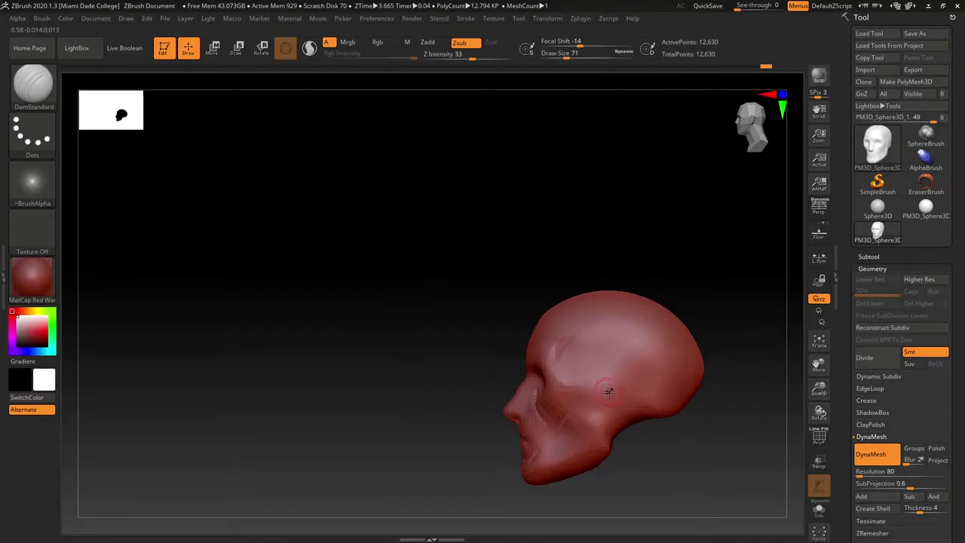
pyautogui.moveTo(633, 422); pyautogui.dragTo(616, 386)
# Mask the ear shape on the side of the head, invert the mask and pull the ear out with the Move brush
pyautogui.press('ctrl')
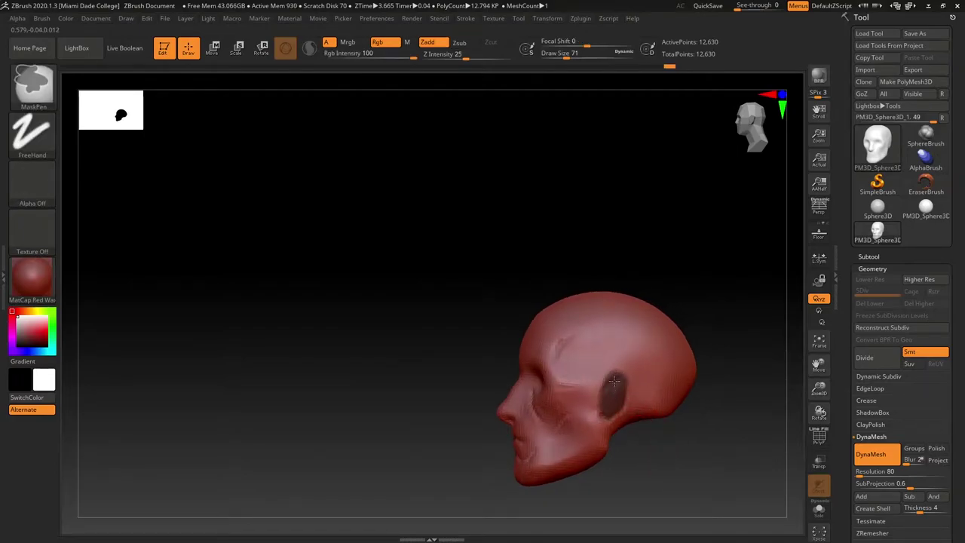
pyautogui.moveTo(610, 392)
pyautogui.mouseDown()
pyautogui.moveTo(683, 459)
pyautogui.moveTo(640, 437)
pyautogui.mouseUp()
pyautogui.press('b')
pyautogui.press('v')
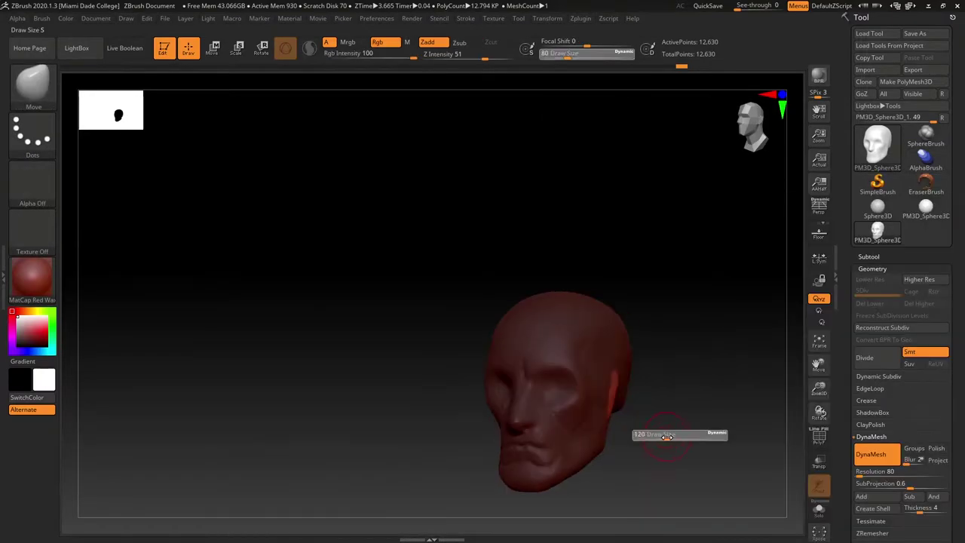
pyautogui.moveTo(638, 419)
pyautogui.mouseDown()
pyautogui.moveTo(591, 415)
pyautogui.moveTo(635, 413)
pyautogui.mouseUp()
pyautogui.moveTo(621, 379); pyautogui.dragTo(627, 388)
pyautogui.moveTo(627, 387)
pyautogui.mouseDown(button='right')
pyautogui.moveTo(601, 394)
pyautogui.moveTo(621, 398)
pyautogui.mouseUp(button='right')
pyautogui.moveTo(647, 415)
pyautogui.mouseDown()
pyautogui.moveTo(575, 416)
pyautogui.moveTo(661, 438)
pyautogui.moveTo(584, 436)
pyautogui.mouseUp()
# Carve the inner hollow of the ear with the DamStandard brush, then clear the mask and refresh the DynaMesh
pyautogui.press('b')
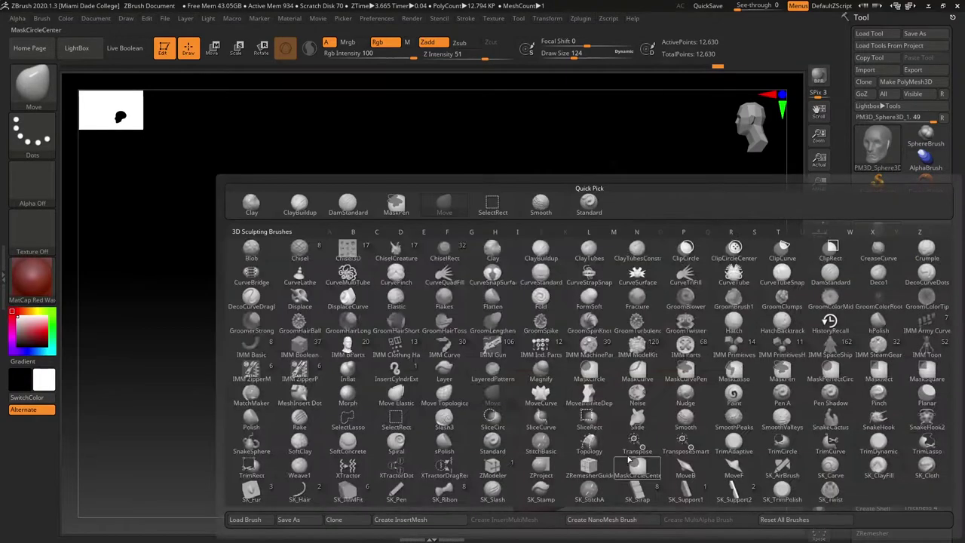
pyautogui.press('d')
pyautogui.press('s')
pyautogui.keyDown('ctrl'); pyautogui.moveTo(627, 457); pyautogui.dragTo(609, 379, button='right'); pyautogui.keyUp('ctrl')
pyautogui.press('[')
pyautogui.press('[')
pyautogui.press('[')
pyautogui.moveTo(595, 404)
pyautogui.mouseDown()
pyautogui.moveTo(615, 408)
pyautogui.moveTo(604, 412)
pyautogui.mouseUp()
pyautogui.moveTo(637, 475); pyautogui.dragTo(593, 432)
pyautogui.moveTo(503, 468)
pyautogui.mouseDown()
pyautogui.moveTo(591, 480)
pyautogui.moveTo(686, 430)
pyautogui.moveTo(674, 380)
pyautogui.moveTo(646, 409)
pyautogui.moveTo(683, 408)
pyautogui.moveTo(665, 403)
pyautogui.moveTo(676, 376)
pyautogui.mouseUp()
# Shape the outer edges of the ears with the Move brush, starting at draw size 94
pyautogui.press('b')
pyautogui.press('m')
pyautogui.press('v')
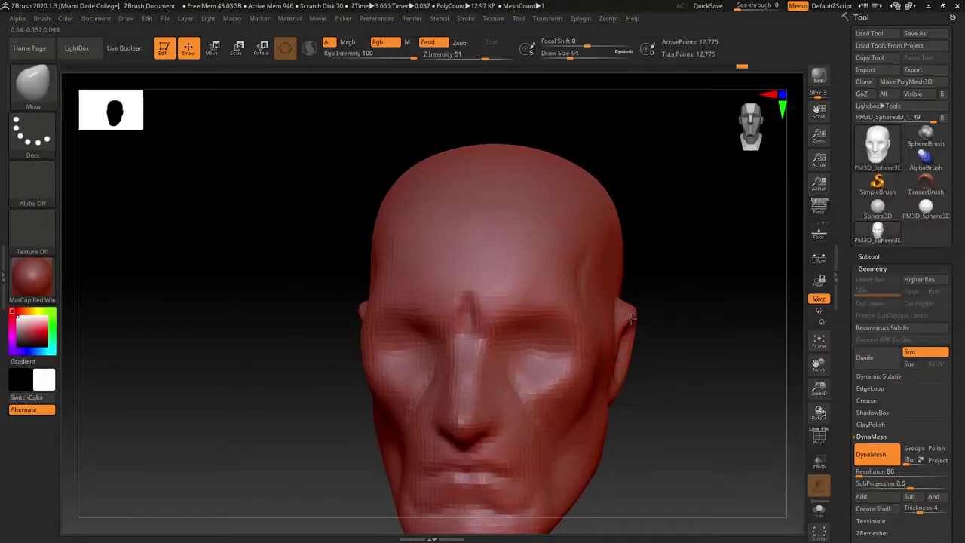
pyautogui.moveTo(631, 317); pyautogui.dragTo(639, 333)
pyautogui.moveTo(624, 375)
pyautogui.mouseDown()
pyautogui.moveTo(659, 402)
pyautogui.moveTo(635, 399)
pyautogui.moveTo(621, 429)
pyautogui.moveTo(653, 318)
pyautogui.moveTo(663, 318)
pyautogui.mouseUp()
pyautogui.press('s')
pyautogui.keyDown('alt'); pyautogui.moveTo(675, 363); pyautogui.dragTo(664, 415); pyautogui.keyUp('alt')
pyautogui.moveTo(664, 415)
pyautogui.mouseDown()
pyautogui.moveTo(620, 424)
pyautogui.moveTo(647, 419)
pyautogui.moveTo(629, 427)
pyautogui.moveTo(555, 332)
pyautogui.mouseUp()
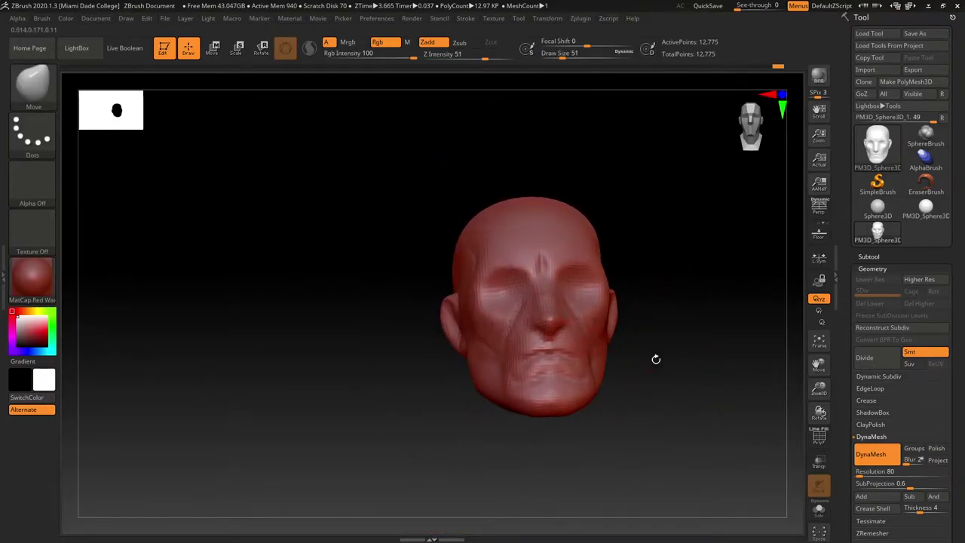
# Refine the nose wings, nose bridge and facial profile with the Move brush at draw sizes 51 and 80
pyautogui.moveTo(656, 359); pyautogui.dragTo(680, 363)
pyautogui.moveTo(527, 330); pyautogui.dragTo(536, 339)
pyautogui.moveTo(631, 407)
pyautogui.mouseDown()
pyautogui.moveTo(648, 397)
pyautogui.moveTo(618, 342)
pyautogui.moveTo(637, 348)
pyautogui.moveTo(606, 376)
pyautogui.mouseUp()
pyautogui.press('s')
pyautogui.moveTo(531, 293); pyautogui.dragTo(534, 293)
pyautogui.moveTo(641, 369)
pyautogui.mouseDown()
pyautogui.moveTo(663, 360)
pyautogui.moveTo(534, 300)
pyautogui.mouseUp()
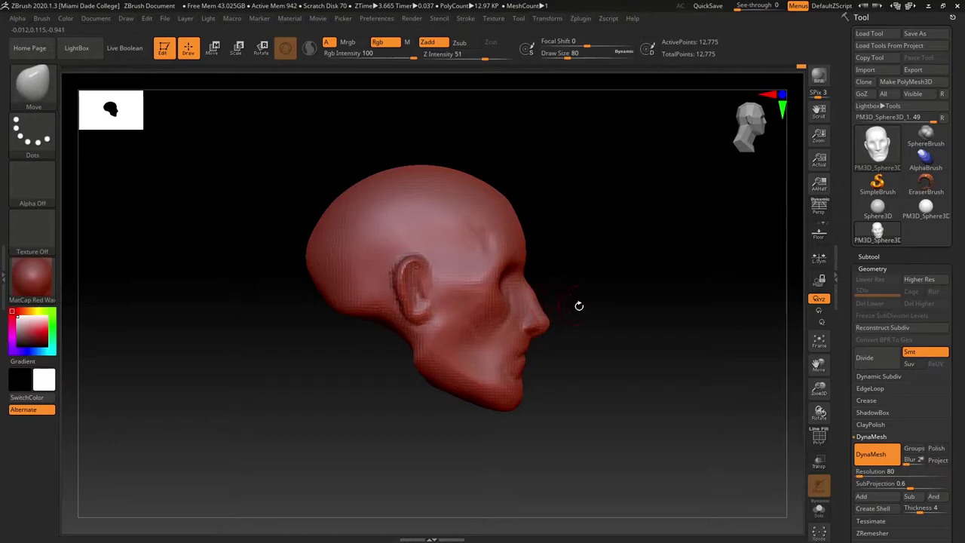
pyautogui.moveTo(536, 346)
pyautogui.mouseDown()
pyautogui.moveTo(556, 362)
pyautogui.moveTo(483, 362)
pyautogui.moveTo(525, 376)
pyautogui.moveTo(538, 406)
pyautogui.moveTo(530, 420)
pyautogui.moveTo(561, 435)
pyautogui.mouseUp()
# Build up the brow ridges around the eye sockets with the ClayBuildup brush at draw size 124
pyautogui.press('s')
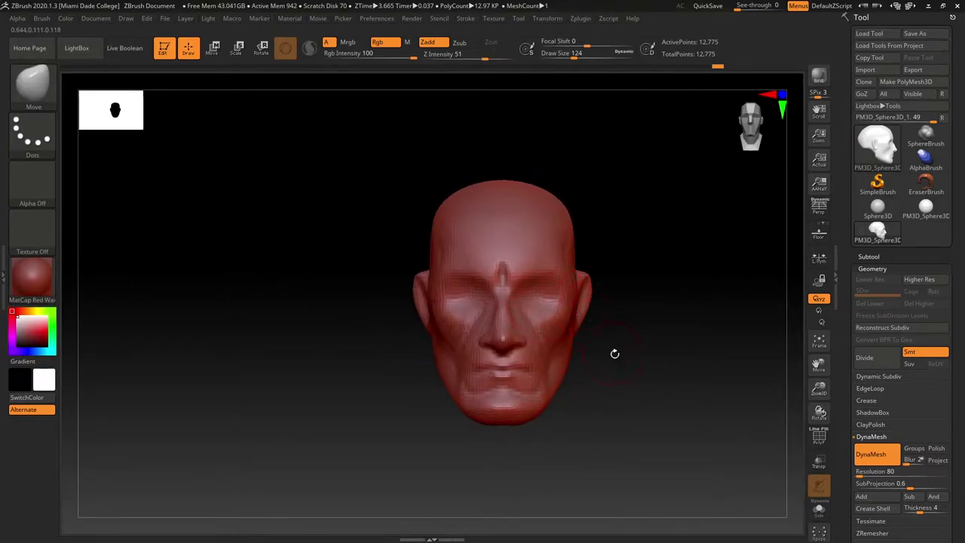
pyautogui.press('b')
pyautogui.press('c')
pyautogui.press('b')
pyautogui.moveTo(585, 345); pyautogui.dragTo(647, 395)
pyautogui.moveTo(527, 271); pyautogui.dragTo(550, 282)
pyautogui.moveTo(369, 370); pyautogui.dragTo(483, 377)
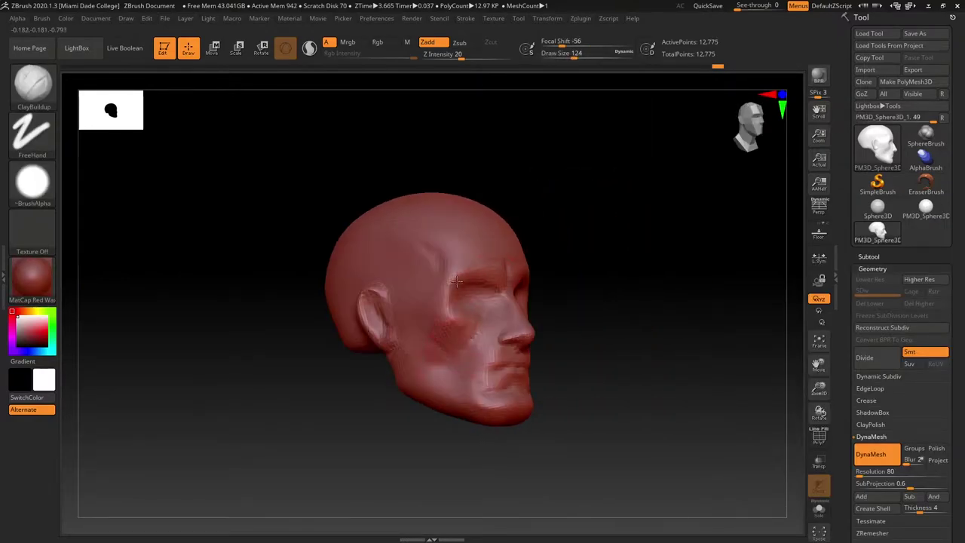
pyautogui.moveTo(449, 282); pyautogui.dragTo(476, 287)
pyautogui.moveTo(466, 290); pyautogui.dragTo(547, 293, button='right')
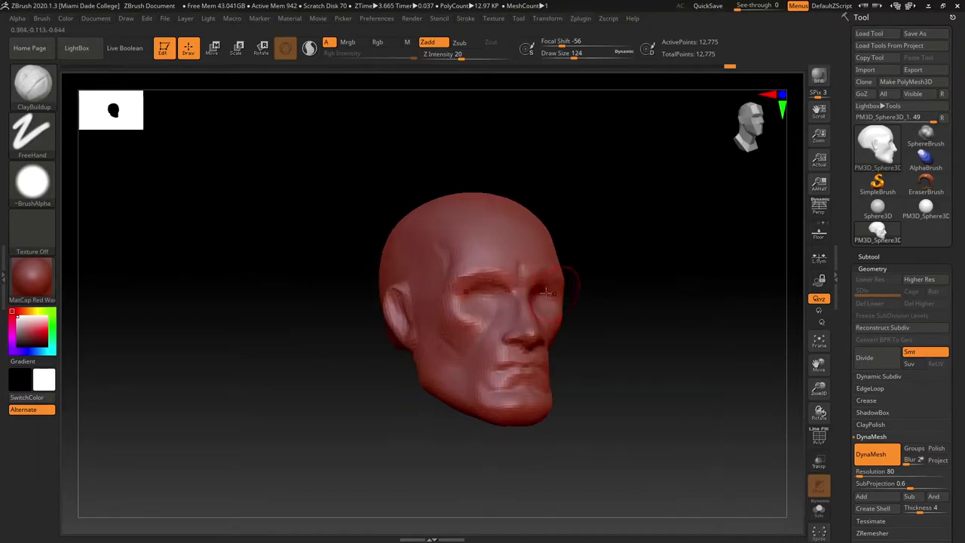
pyautogui.moveTo(454, 272)
pyautogui.mouseDown(button='right')
pyautogui.moveTo(500, 264)
pyautogui.moveTo(591, 300)
pyautogui.moveTo(563, 368)
pyautogui.mouseUp(button='right')
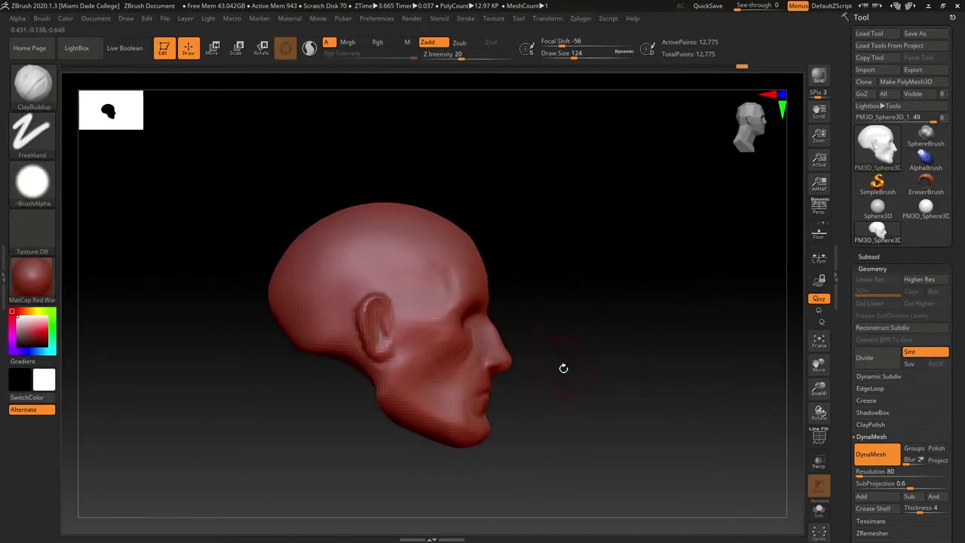
# Switch to the Move brush and change the material to MatCap Gray
pyautogui.press('b')
pyautogui.press('m')
pyautogui.press('v')
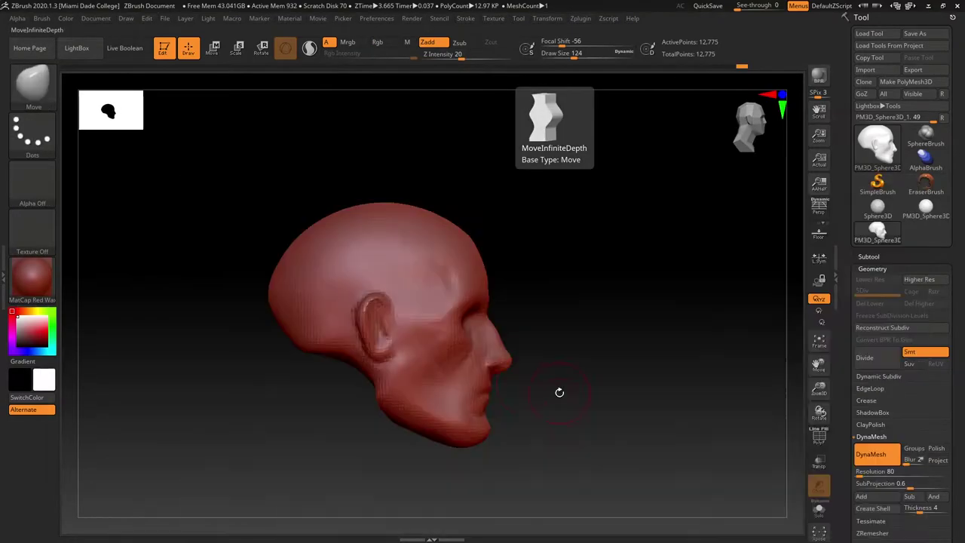
pyautogui.click(45, 300)
pyautogui.click(200, 264)
# Reshape the brow and forehead in profile with the Move brush at a draw size of about 167
pyautogui.press('s')
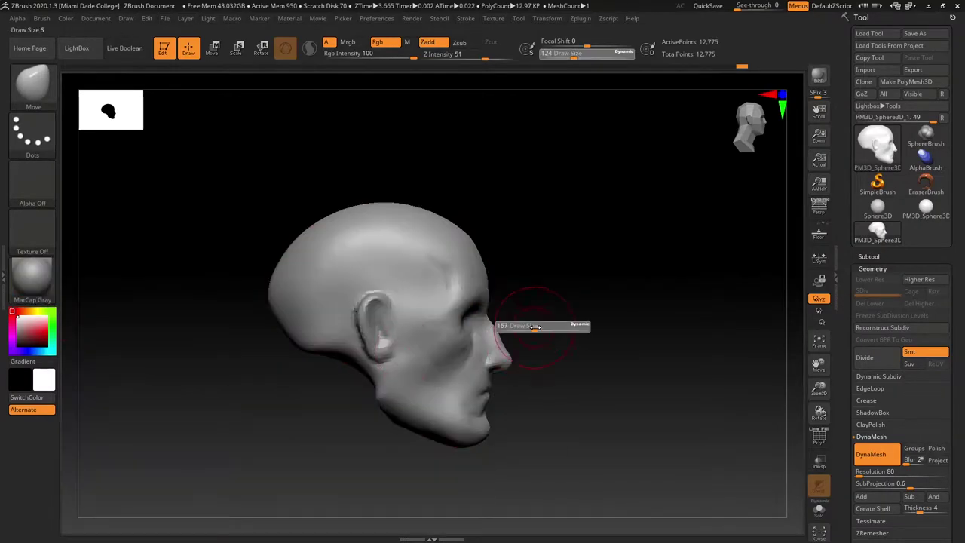
pyautogui.moveTo(529, 326); pyautogui.dragTo(538, 325)
pyautogui.moveTo(473, 306)
pyautogui.mouseDown(button='right')
pyautogui.moveTo(452, 319)
pyautogui.moveTo(459, 302)
pyautogui.moveTo(445, 294)
pyautogui.moveTo(490, 285)
pyautogui.mouseUp(button='right')
pyautogui.press('s')
pyautogui.click(422, 302)
pyautogui.moveTo(531, 243); pyautogui.dragTo(504, 256, button='right')
pyautogui.moveTo(616, 316)
pyautogui.keyDown('shift'); pyautogui.mouseDown(button='right')
pyautogui.moveTo(593, 309)
pyautogui.moveTo(588, 390)
pyautogui.moveTo(578, 405)
pyautogui.moveTo(591, 405)
pyautogui.mouseUp(button='right'); pyautogui.keyUp('shift')
# Adjust the mouth area, cheeks and jaw from the front with the Move brush at draw sizes 140 and 158
pyautogui.press('s')
pyautogui.moveTo(500, 385); pyautogui.dragTo(493, 385)
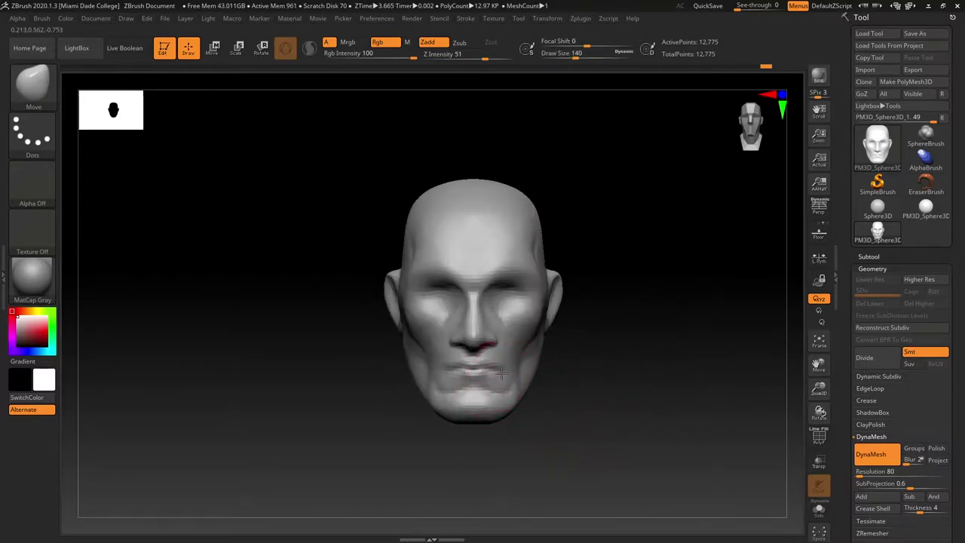
pyautogui.moveTo(499, 374); pyautogui.dragTo(528, 360, button='right')
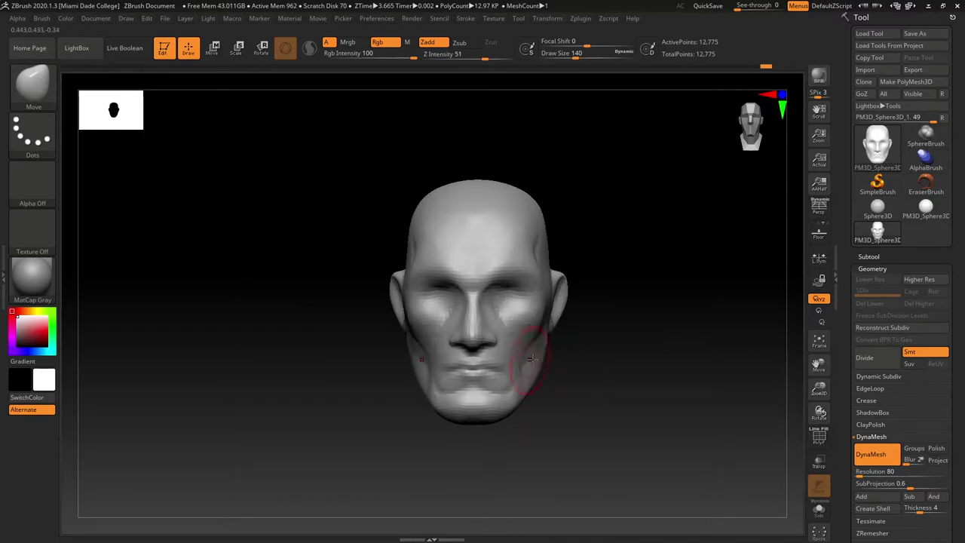
pyautogui.keyDown('shift'); pyautogui.moveTo(552, 389); pyautogui.dragTo(565, 393); pyautogui.keyUp('shift')
pyautogui.press('s')
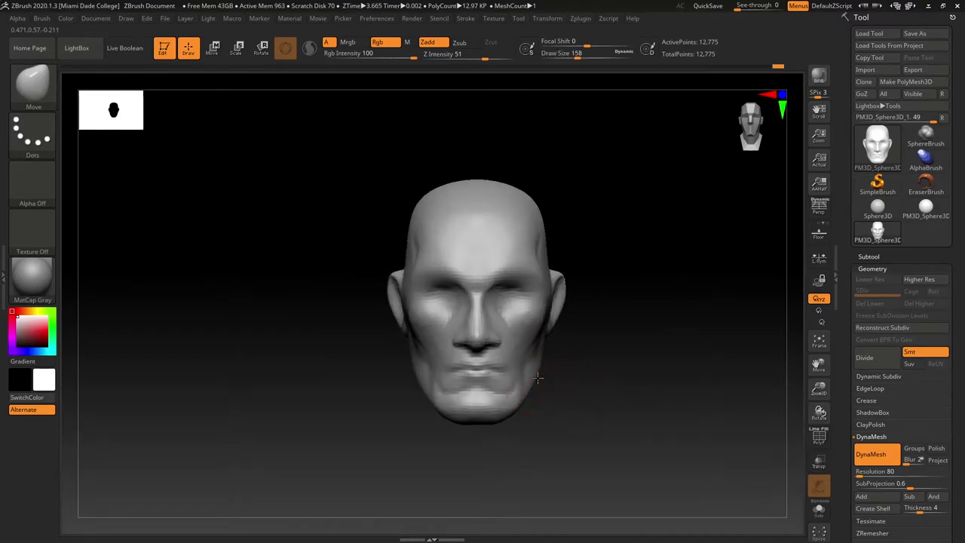
pyautogui.moveTo(571, 370); pyautogui.dragTo(541, 396, button='right')
pyautogui.moveTo(604, 376); pyautogui.dragTo(589, 362, button='right')
# Turn on the perspective view and switch to the ClayBuildup brush
pyautogui.click(815, 213)
pyautogui.click(815, 213)
pyautogui.click(815, 214)
pyautogui.moveTo(561, 409)
pyautogui.mouseDown(button='right')
pyautogui.moveTo(583, 412)
pyautogui.moveTo(553, 358)
pyautogui.moveTo(598, 365)
pyautogui.moveTo(528, 345)
pyautogui.mouseUp(button='right')
pyautogui.press('b')
pyautogui.press('c')
pyautogui.press('b')
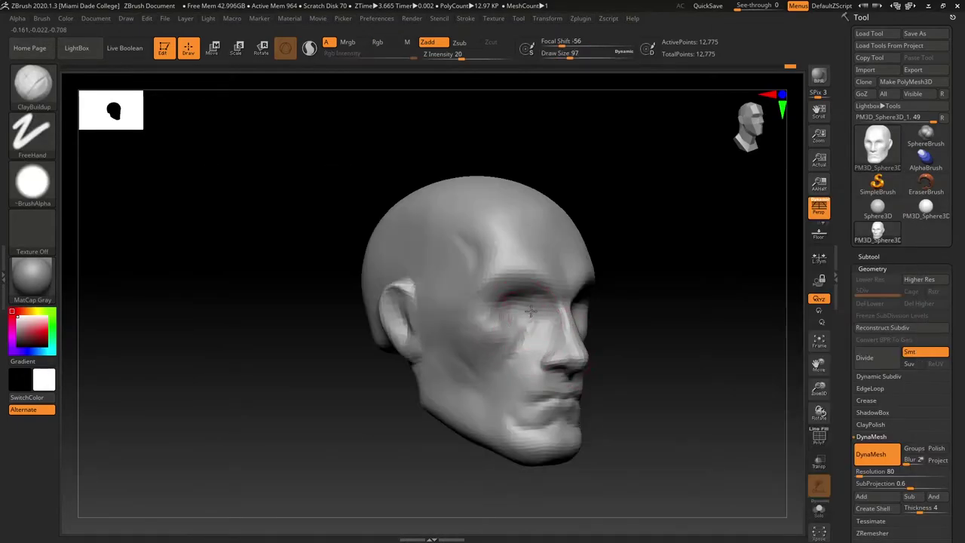
# Fill out the eye sockets with the ClayBuildup brush at draw size 116 and smooth the eye area
pyautogui.moveTo(654, 338); pyautogui.dragTo(632, 337, button='right')
pyautogui.press('s')
pyautogui.moveTo(650, 326); pyautogui.dragTo(653, 327)
pyautogui.moveTo(646, 335)
pyautogui.mouseDown(button='right')
pyautogui.moveTo(627, 333)
pyautogui.moveTo(668, 306)
pyautogui.mouseUp(button='right')
pyautogui.press('s')
pyautogui.moveTo(641, 309); pyautogui.dragTo(651, 309)
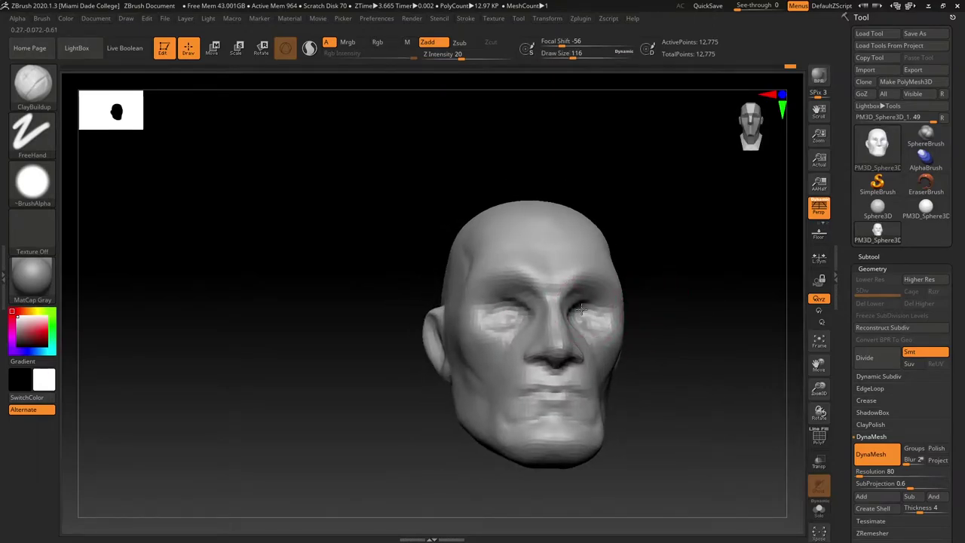
pyautogui.moveTo(675, 316); pyautogui.dragTo(637, 335, button='right')
pyautogui.keyDown('shift'); pyautogui.moveTo(603, 336); pyautogui.dragTo(579, 326); pyautogui.keyUp('shift')
# Build up the cheeks and the area around the mouth with the ClayBuildup brush at draw sizes 51 and 74
pyautogui.moveTo(690, 419); pyautogui.dragTo(716, 422, button='right')
pyautogui.press('s')
pyautogui.moveTo(704, 424); pyautogui.dragTo(694, 424)
pyautogui.moveTo(671, 407)
pyautogui.mouseDown(button='right')
pyautogui.moveTo(683, 400)
pyautogui.moveTo(635, 375)
pyautogui.mouseUp(button='right')
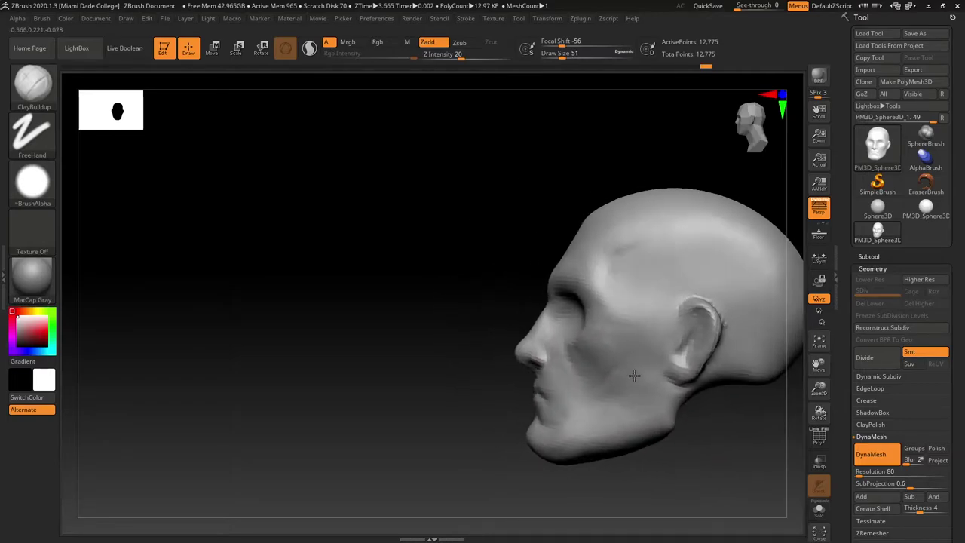
pyautogui.press('s')
pyautogui.moveTo(636, 375); pyautogui.dragTo(579, 334)
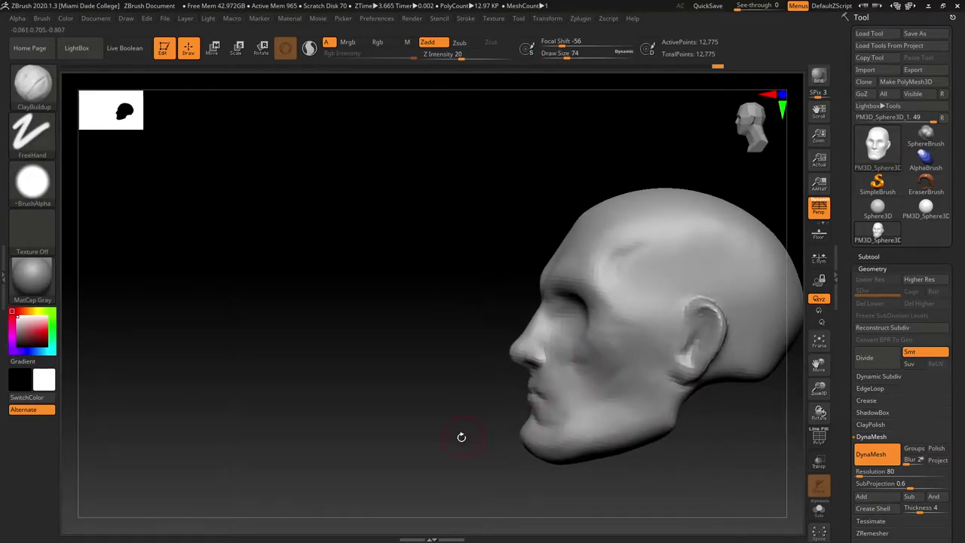
pyautogui.moveTo(462, 436); pyautogui.dragTo(576, 362, button='right')
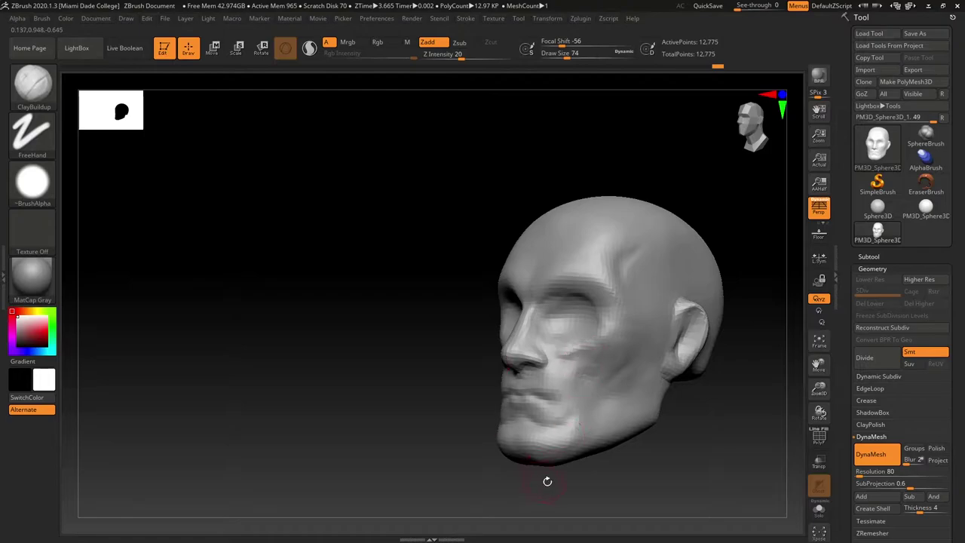
pyautogui.moveTo(547, 481); pyautogui.dragTo(568, 360, button='right')
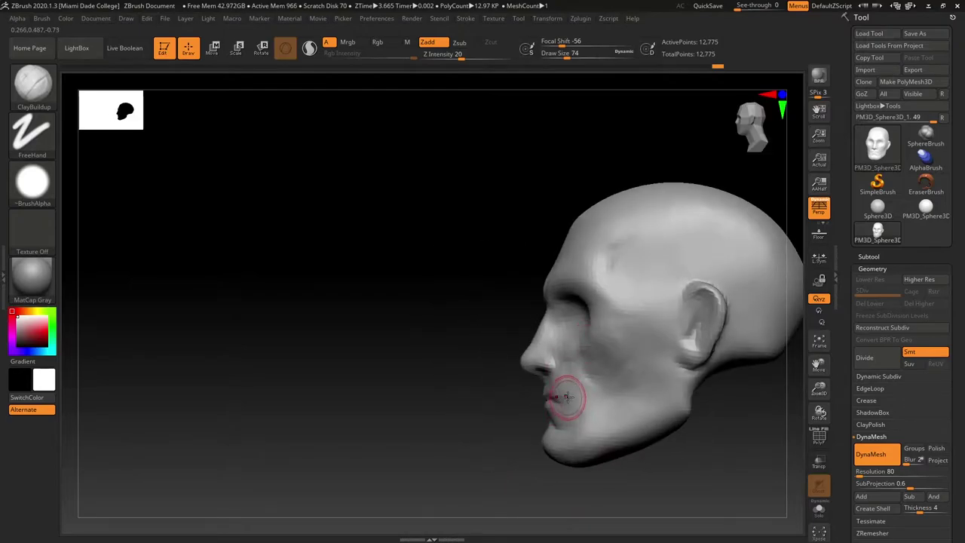
# Carve the mouth with the DamStandard brush and build volume around the lips with ClayBuildup at draw size 49
pyautogui.press('b')
pyautogui.press('d')
pyautogui.press('s')
pyautogui.moveTo(588, 446)
pyautogui.mouseDown(button='right')
pyautogui.moveTo(643, 457)
pyautogui.moveTo(512, 404)
pyautogui.moveTo(579, 396)
pyautogui.mouseUp(button='right')
pyautogui.press('b')
pyautogui.press('c')
pyautogui.press('b')
pyautogui.moveTo(517, 386); pyautogui.dragTo(557, 384, button='right')
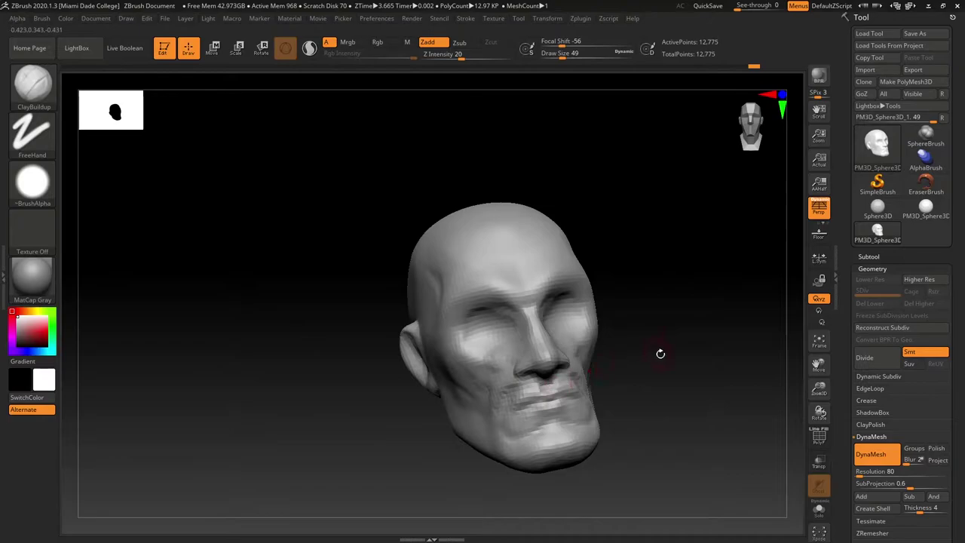
# Mask the neck area on the underside of the head at draw size 108 and invert the mask
pyautogui.moveTo(660, 353)
pyautogui.mouseDown(button='right')
pyautogui.moveTo(612, 371)
pyautogui.moveTo(625, 368)
pyautogui.moveTo(613, 407)
pyautogui.moveTo(648, 344)
pyautogui.mouseUp(button='right')
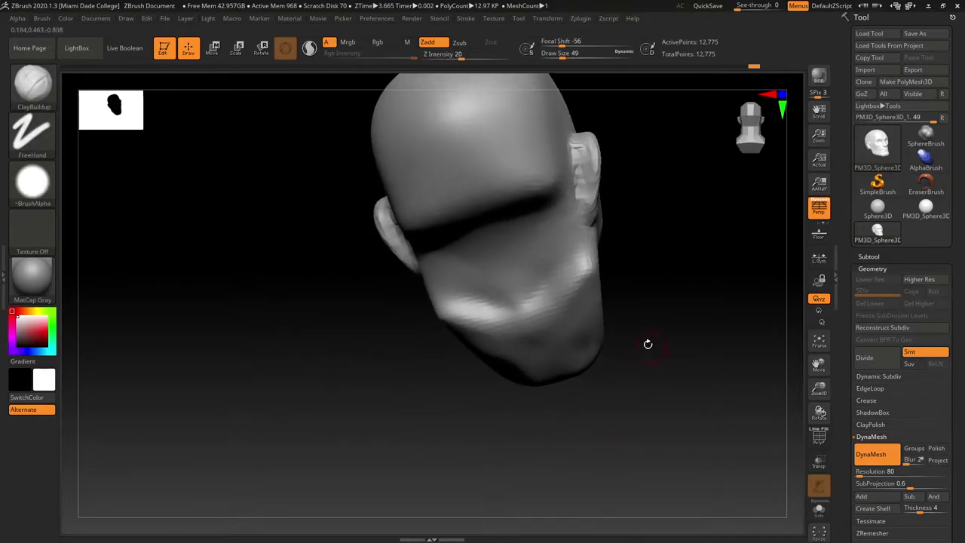
pyautogui.press('s')
pyautogui.moveTo(506, 236)
pyautogui.mouseDown()
pyautogui.moveTo(517, 237)
pyautogui.moveTo(491, 265)
pyautogui.moveTo(520, 249)
pyautogui.mouseUp()
pyautogui.moveTo(668, 296)
pyautogui.mouseDown()
pyautogui.moveTo(631, 250)
pyautogui.moveTo(624, 292)
pyautogui.mouseUp()
pyautogui.keyDown('shift'); pyautogui.moveTo(493, 215); pyautogui.dragTo(505, 218); pyautogui.keyUp('shift')
pyautogui.keyDown('shift'); pyautogui.moveTo(638, 264); pyautogui.dragTo(689, 310); pyautogui.keyUp('shift')
pyautogui.keyDown('ctrl'); pyautogui.click(616, 284); pyautogui.keyUp('ctrl')
# Pull the unmasked area down into a neck with the Transpose gizmo, levelling its base and shifting it forward
pyautogui.press('w')
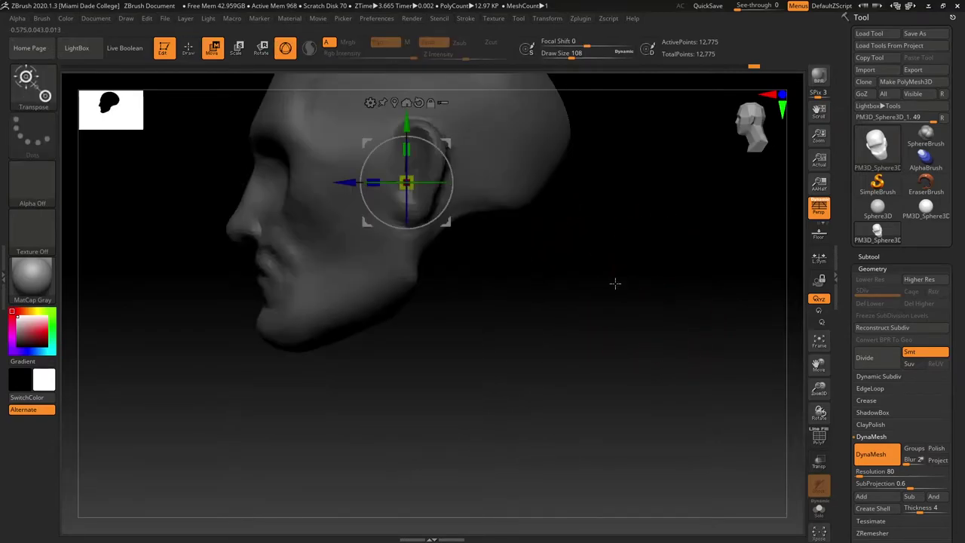
pyautogui.keyDown('alt'); pyautogui.moveTo(615, 284); pyautogui.dragTo(599, 372); pyautogui.keyUp('alt')
pyautogui.moveTo(432, 231); pyautogui.dragTo(490, 396)
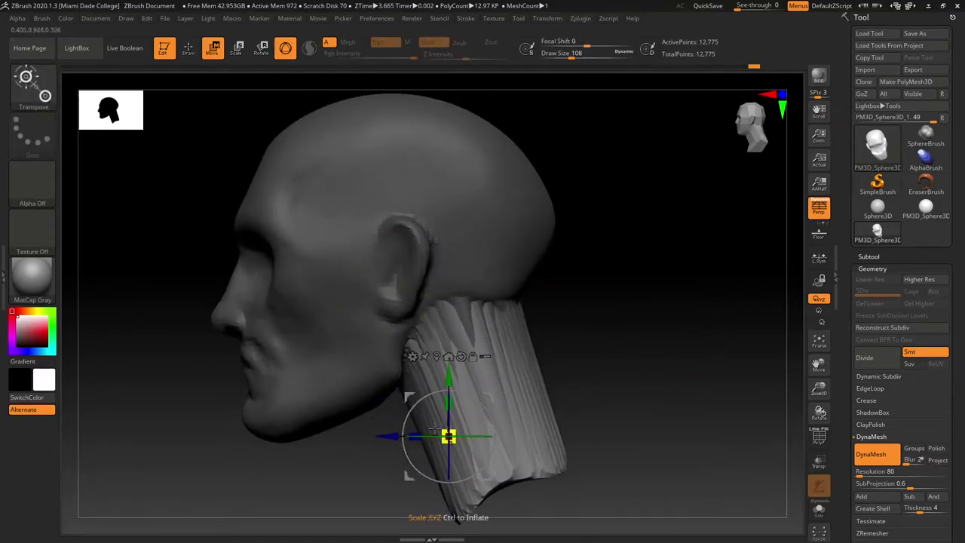
pyautogui.moveTo(447, 436); pyautogui.dragTo(472, 417)
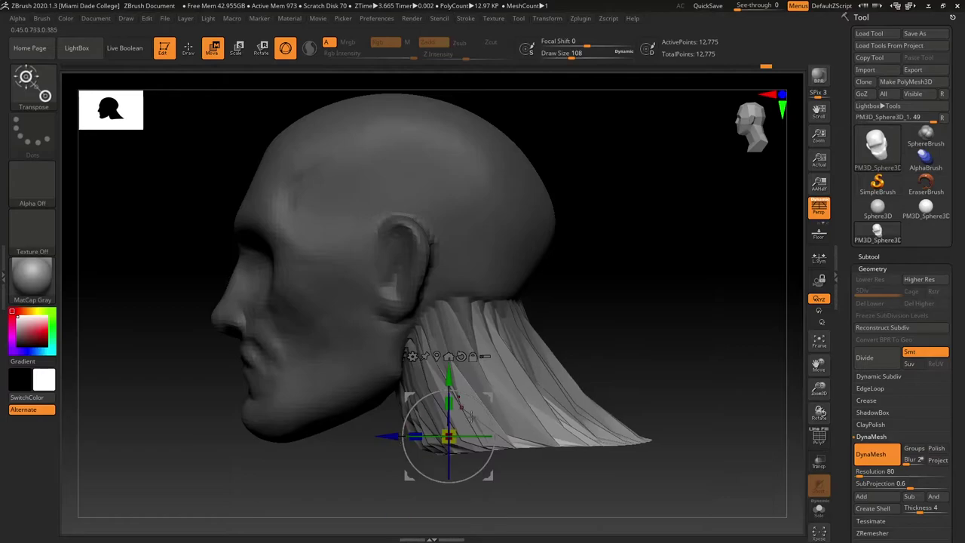
pyautogui.moveTo(389, 436); pyautogui.dragTo(328, 436)
pyautogui.moveTo(387, 377); pyautogui.dragTo(387, 417)
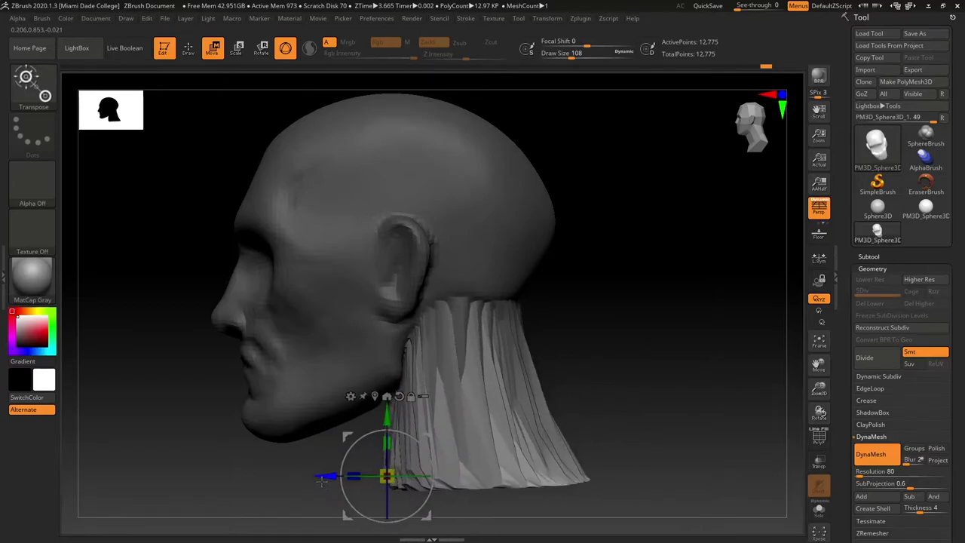
pyautogui.keyDown('ctrl'); pyautogui.moveTo(322, 480); pyautogui.dragTo(300, 472); pyautogui.keyUp('ctrl')
# Clear the mask, switch to the Move brush and remesh the stretched neck with DynaMesh at resolution 80
pyautogui.keyDown('ctrl'); pyautogui.moveTo(587, 445); pyautogui.dragTo(611, 439); pyautogui.keyUp('ctrl')
pyautogui.keyDown('ctrl'); pyautogui.click(603, 440); pyautogui.keyUp('ctrl')
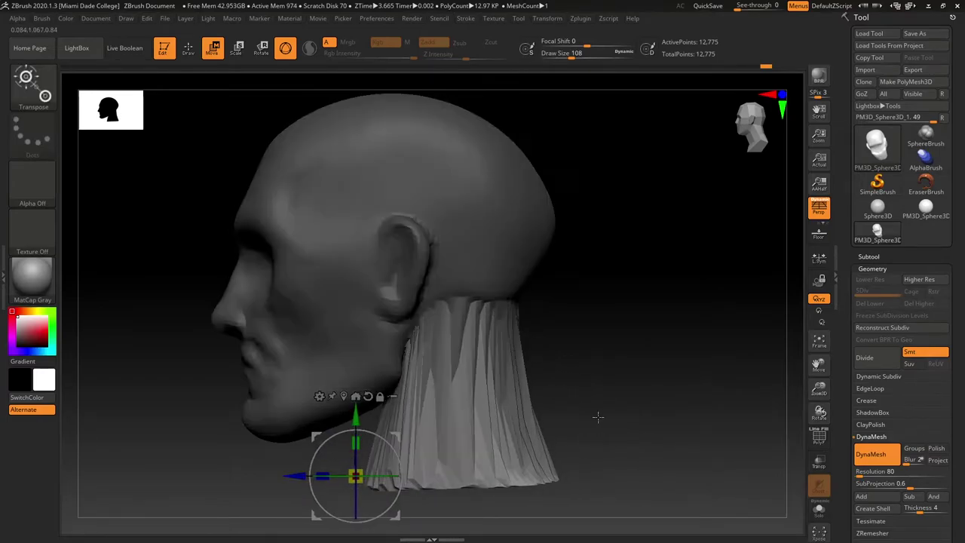
pyautogui.press('q')
pyautogui.press('b')
pyautogui.press('m')
pyautogui.press('v')
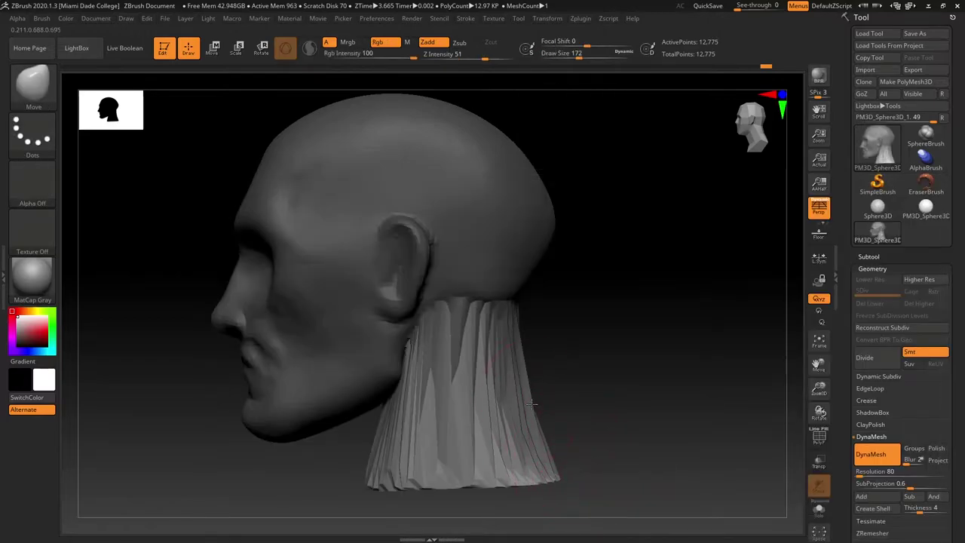
pyautogui.moveTo(594, 388)
pyautogui.keyDown('ctrl'); pyautogui.mouseDown()
pyautogui.moveTo(625, 397)
pyautogui.moveTo(528, 395)
pyautogui.mouseUp(); pyautogui.keyUp('ctrl')
# Smooth the neck and pull its base and nape into shape with the Move brush at draw size 318
pyautogui.moveTo(698, 422)
pyautogui.keyDown('shift'); pyautogui.mouseDown()
pyautogui.moveTo(674, 420)
pyautogui.moveTo(646, 380)
pyautogui.mouseUp(); pyautogui.keyUp('shift')
pyautogui.press('s')
pyautogui.moveTo(646, 381); pyautogui.dragTo(658, 381)
pyautogui.moveTo(574, 379)
pyautogui.mouseDown()
pyautogui.moveTo(690, 400)
pyautogui.moveTo(611, 407)
pyautogui.mouseUp()
pyautogui.moveTo(612, 407); pyautogui.dragTo(625, 407)
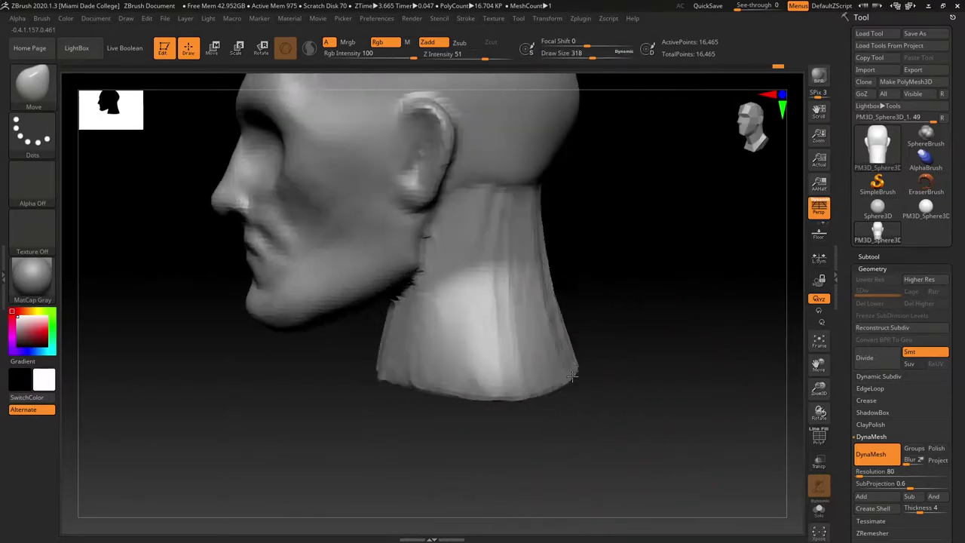
pyautogui.keyDown('ctrl'); pyautogui.moveTo(572, 376); pyautogui.dragTo(543, 392, button='right'); pyautogui.keyUp('ctrl')
pyautogui.keyDown('alt'); pyautogui.moveTo(543, 392); pyautogui.dragTo(528, 414); pyautogui.keyUp('alt')
pyautogui.moveTo(504, 377); pyautogui.dragTo(527, 388)
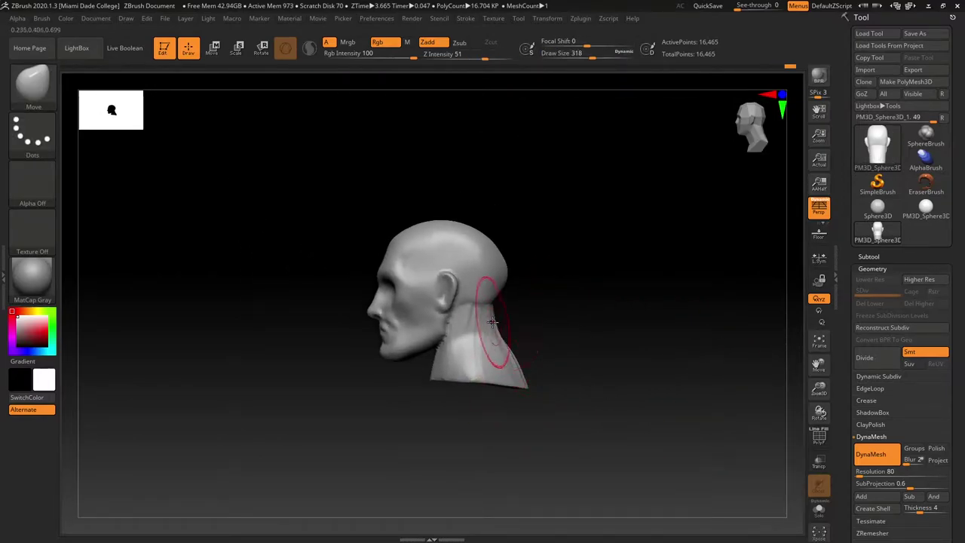
pyautogui.moveTo(507, 274); pyautogui.dragTo(502, 274)
pyautogui.moveTo(439, 392); pyautogui.dragTo(444, 387)
# Build up the neck below the jaw and behind the ear with the ClayBuildup brush at draw sizes 158 and 234
pyautogui.press('s')
pyautogui.moveTo(441, 394); pyautogui.dragTo(392, 407)
pyautogui.press('b')
pyautogui.press('c')
pyautogui.press('b')
pyautogui.moveTo(400, 415); pyautogui.dragTo(426, 388)
pyautogui.moveTo(445, 441); pyautogui.dragTo(425, 461)
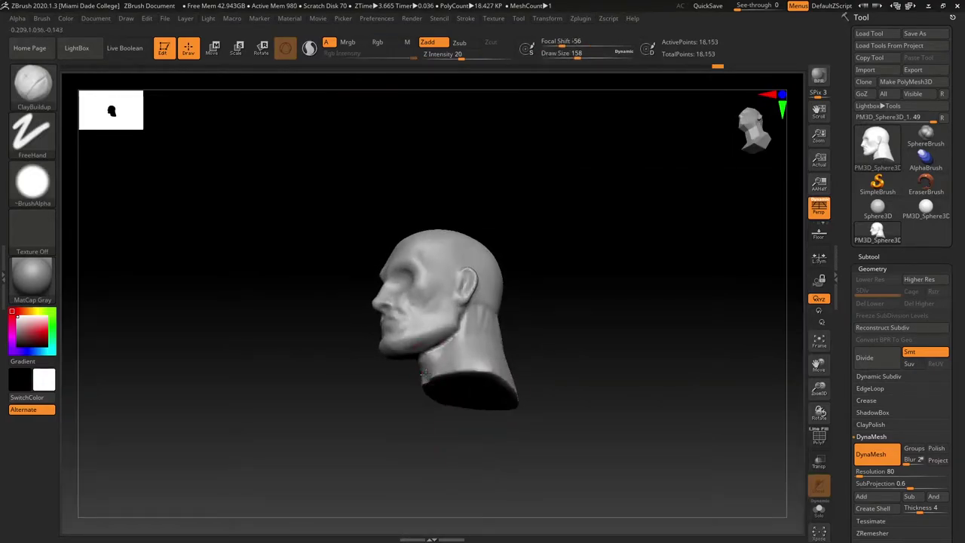
pyautogui.moveTo(424, 371); pyautogui.dragTo(455, 350)
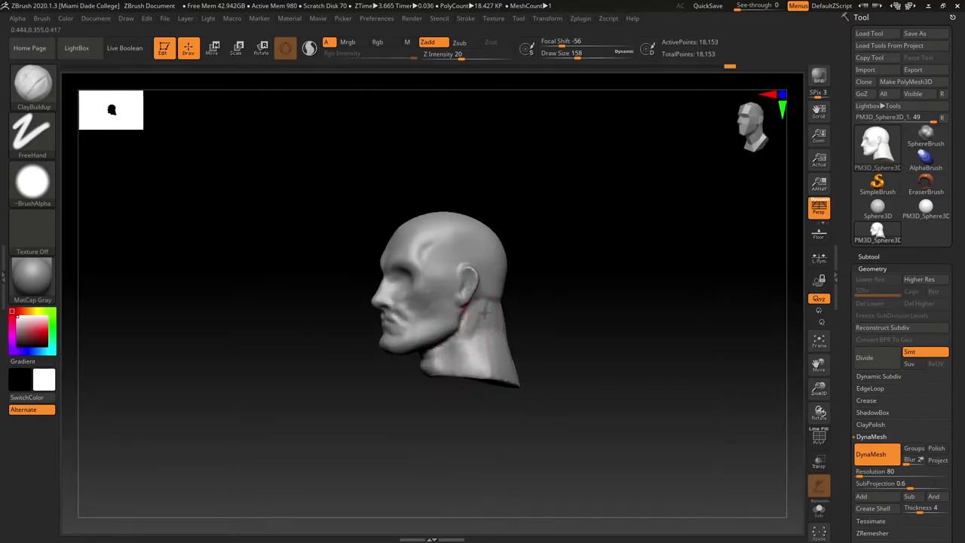
pyautogui.moveTo(542, 350); pyautogui.dragTo(553, 349)
pyautogui.moveTo(491, 354); pyautogui.dragTo(492, 341)
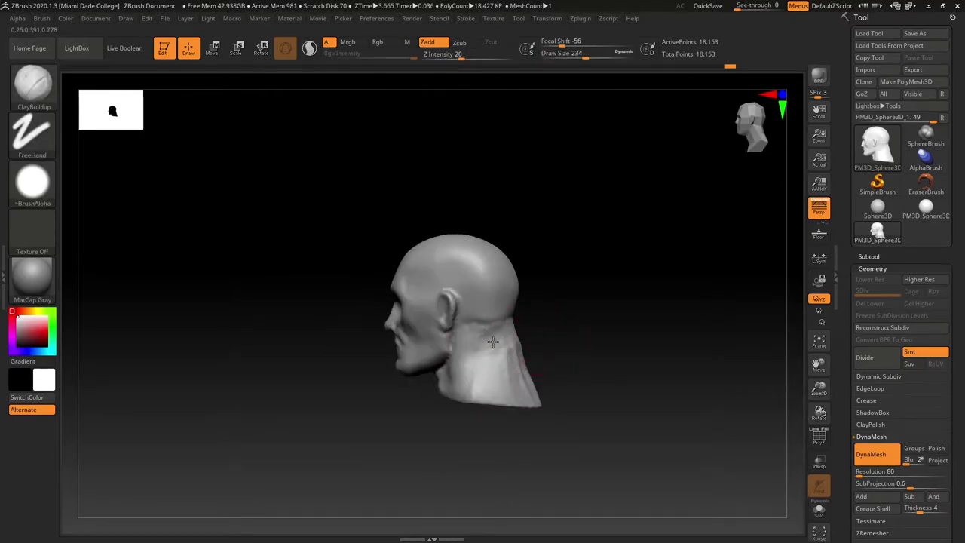
# Smooth the side and back of the neck at draw size 234 to blend it into the head
pyautogui.keyDown('shift'); pyautogui.moveTo(523, 369); pyautogui.dragTo(515, 366); pyautogui.keyUp('shift')
pyautogui.moveTo(515, 367); pyautogui.dragTo(508, 366, button='right')
pyautogui.keyDown('shift'); pyautogui.moveTo(508, 367); pyautogui.dragTo(478, 362); pyautogui.keyUp('shift')
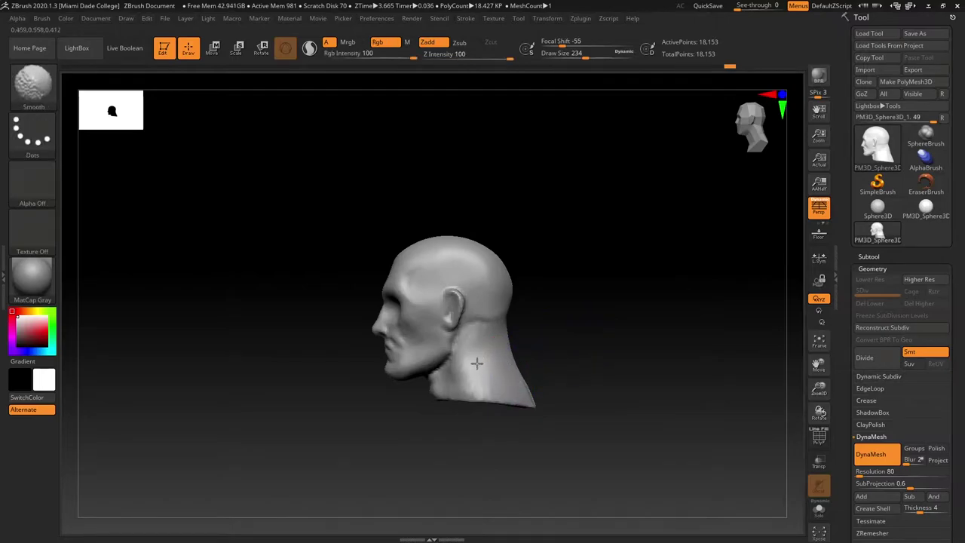
pyautogui.moveTo(478, 362); pyautogui.dragTo(469, 341, button='right')
pyautogui.moveTo(539, 361); pyautogui.dragTo(477, 337)
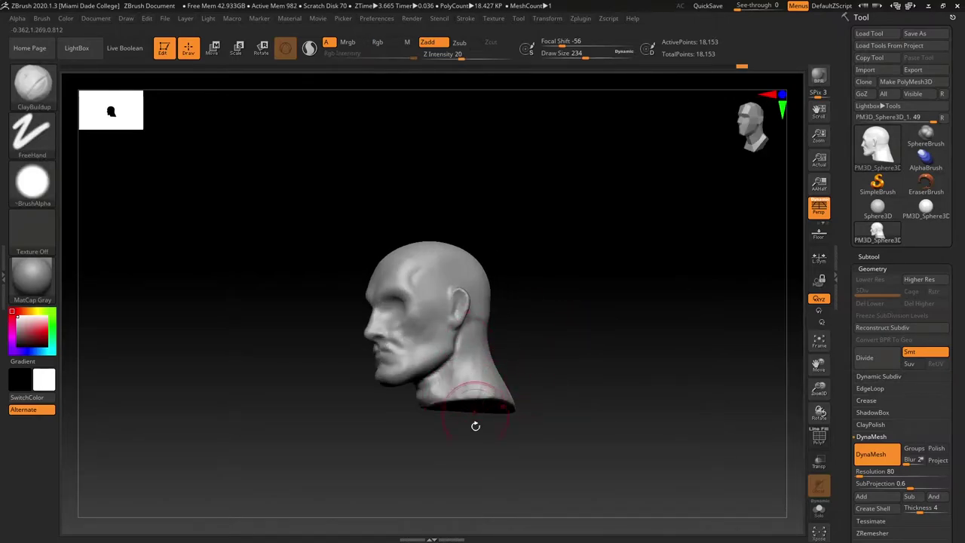
pyautogui.moveTo(475, 426)
pyautogui.mouseDown()
pyautogui.moveTo(502, 403)
pyautogui.moveTo(532, 404)
pyautogui.mouseUp()
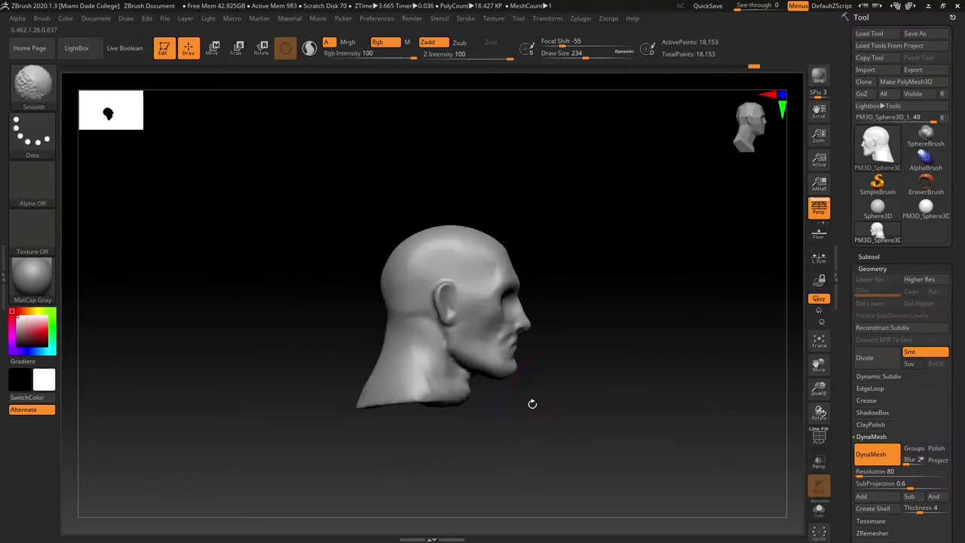
# Pull the front of the neck base forward and down with the Move brush at draw size 331
pyautogui.press('b')
pyautogui.press('m')
pyautogui.press('v')
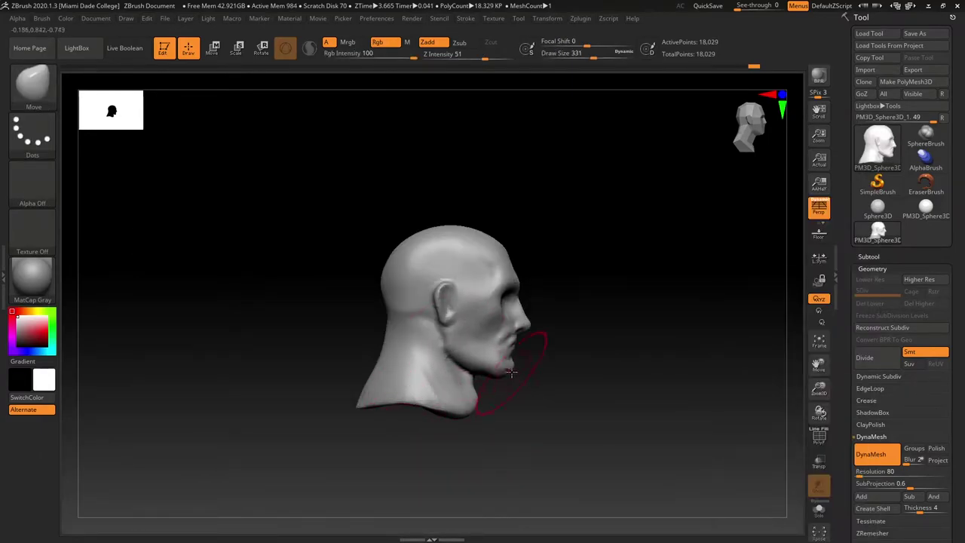
pyautogui.press('s')
pyautogui.moveTo(498, 397)
pyautogui.mouseDown()
pyautogui.moveTo(463, 419)
pyautogui.moveTo(495, 424)
pyautogui.moveTo(447, 433)
pyautogui.mouseUp()
pyautogui.moveTo(590, 376)
pyautogui.keyDown('alt'); pyautogui.mouseDown()
pyautogui.moveTo(579, 400)
pyautogui.moveTo(537, 375)
pyautogui.moveTo(566, 369)
pyautogui.moveTo(543, 397)
pyautogui.mouseUp(); pyautogui.keyUp('alt')
# Adjust the head and neck proportions from front and side with the Move brush at draw sizes 212 and 163
pyautogui.press('s')
pyautogui.keyDown('shift'); pyautogui.moveTo(549, 386); pyautogui.dragTo(569, 383); pyautogui.keyUp('shift')
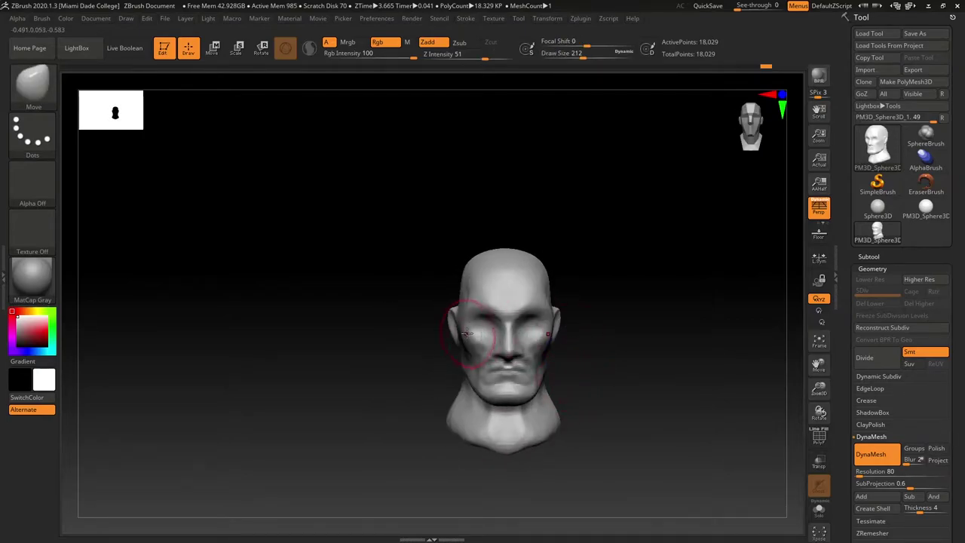
pyautogui.moveTo(426, 420)
pyautogui.keyDown('alt'); pyautogui.mouseDown()
pyautogui.moveTo(635, 362)
pyautogui.moveTo(549, 323)
pyautogui.mouseUp(); pyautogui.keyUp('alt')
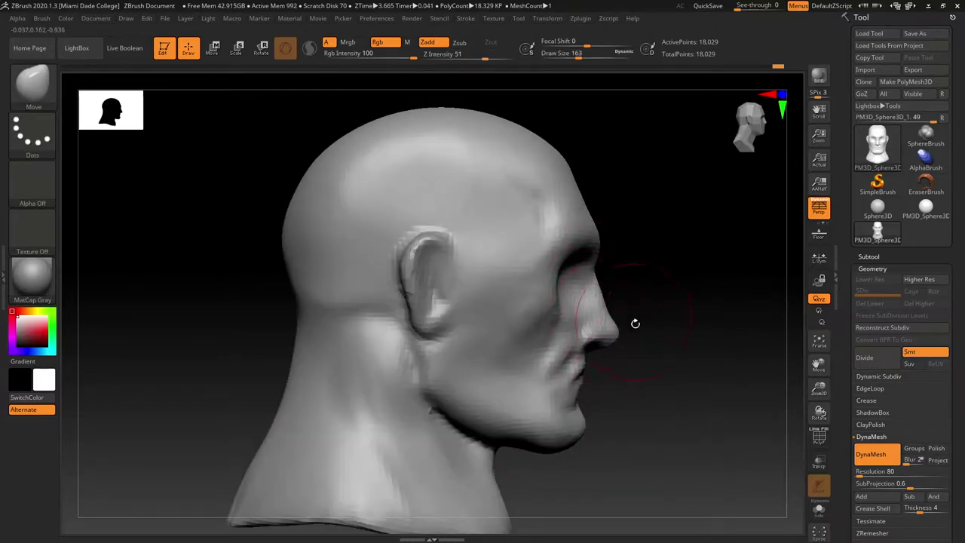
pyautogui.moveTo(636, 324); pyautogui.dragTo(640, 381)
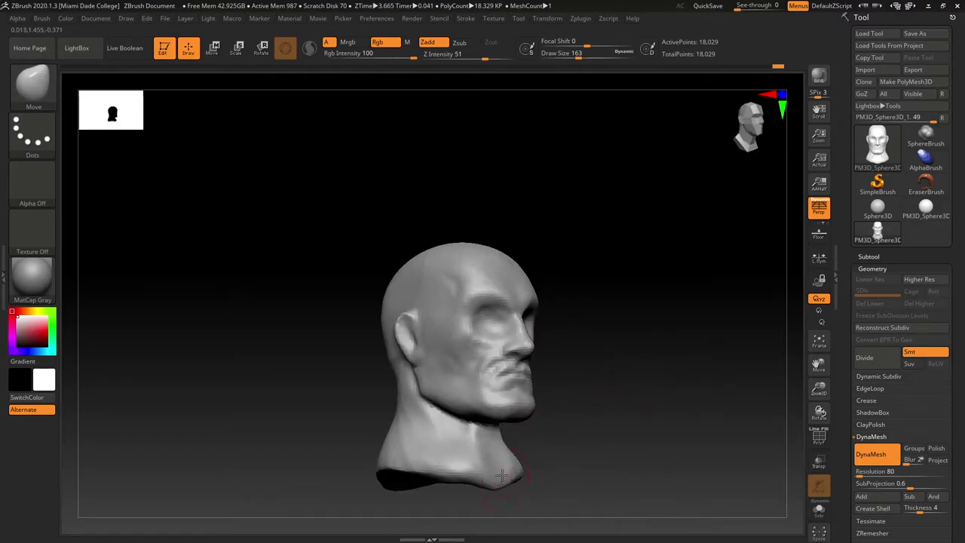
pyautogui.moveTo(545, 460)
pyautogui.mouseDown()
pyautogui.moveTo(578, 446)
pyautogui.moveTo(603, 415)
pyautogui.mouseUp()
# Reshape the nape and the back of the neck with the Move brush at draw size 262
pyautogui.press(']')
pyautogui.press(']')
pyautogui.press(']')
pyautogui.press(']')
pyautogui.press(']')
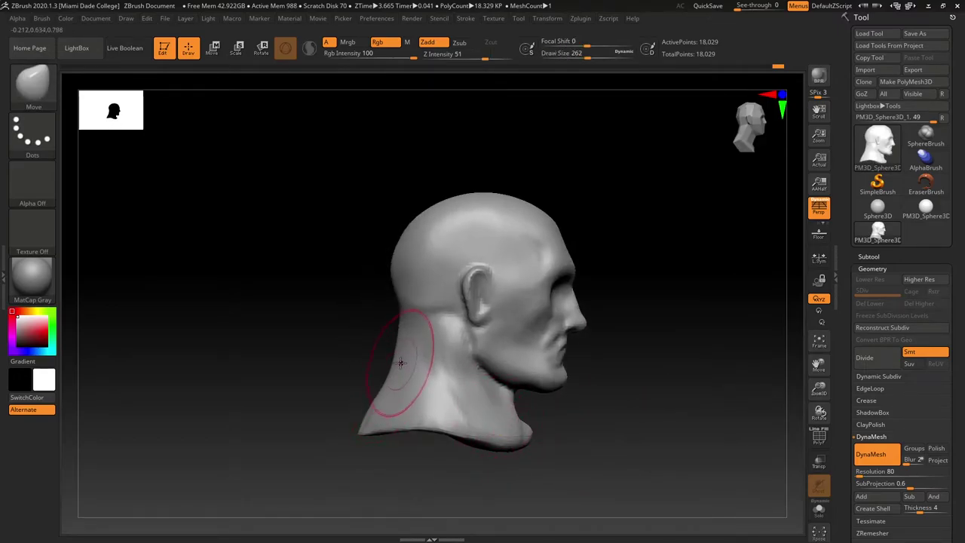
pyautogui.moveTo(382, 419); pyautogui.dragTo(455, 414)
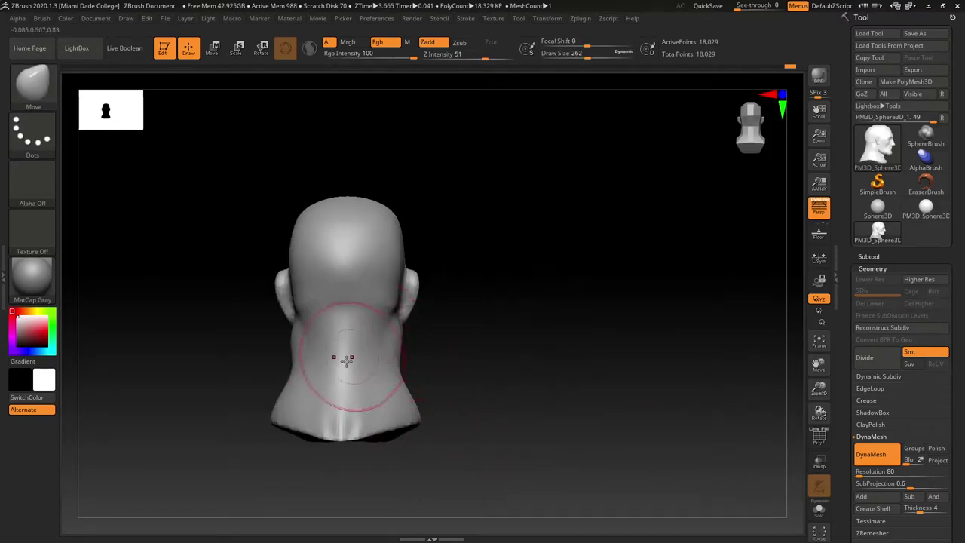
pyautogui.moveTo(281, 465); pyautogui.dragTo(297, 457)
# Add clay where the neck meets the skull behind the ears with the ClayBuildup brush at draw size 145
pyautogui.press('[')
pyautogui.press('[')
pyautogui.press('[')
pyautogui.press('[')
pyautogui.press('[')
pyautogui.press('b')
pyautogui.press('c')
pyautogui.press('b')
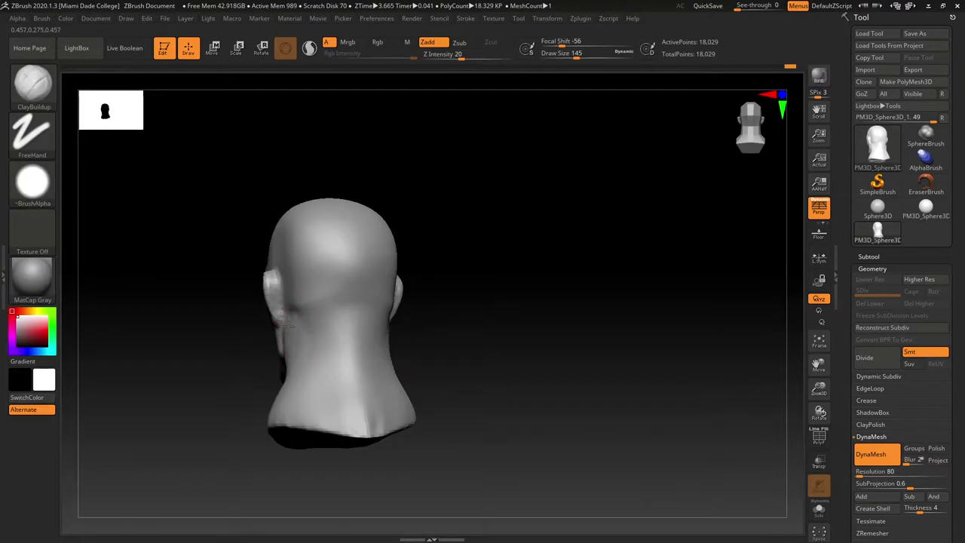
pyautogui.moveTo(226, 422); pyautogui.dragTo(281, 408)
# Smooth behind the ears and build up the centre of the nape with ClayBuildup at draw size 158
pyautogui.moveTo(411, 366)
pyautogui.keyDown('shift'); pyautogui.mouseDown()
pyautogui.moveTo(276, 368)
pyautogui.moveTo(287, 324)
pyautogui.mouseUp(); pyautogui.keyUp('shift')
pyautogui.keyDown('shift'); pyautogui.moveTo(411, 343); pyautogui.dragTo(350, 337); pyautogui.keyUp('shift')
pyautogui.moveTo(344, 317)
pyautogui.mouseDown()
pyautogui.moveTo(341, 381)
pyautogui.moveTo(360, 360)
pyautogui.mouseUp()
pyautogui.press('s')
pyautogui.moveTo(347, 309)
pyautogui.mouseDown()
pyautogui.moveTo(332, 360)
pyautogui.moveTo(341, 381)
pyautogui.mouseUp()
pyautogui.moveTo(432, 339); pyautogui.dragTo(341, 345)
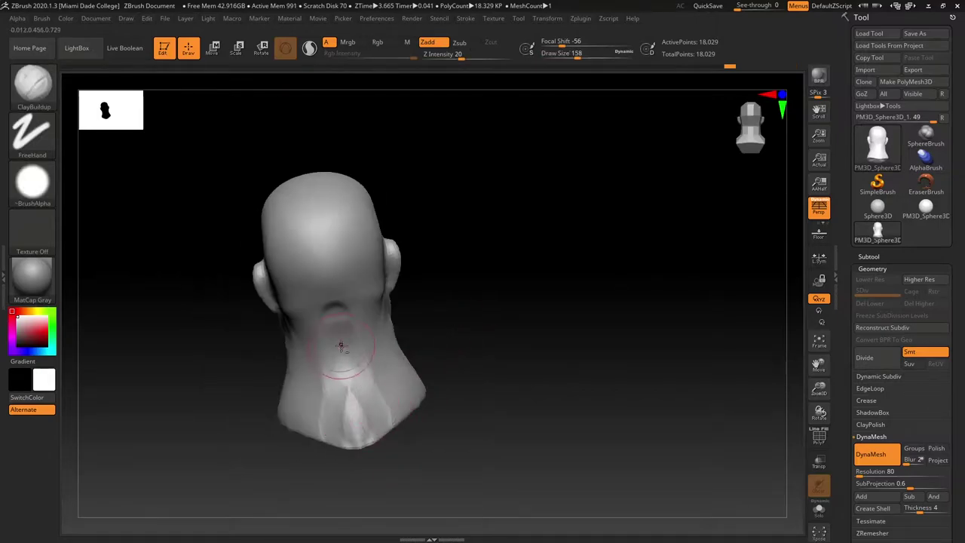
pyautogui.moveTo(355, 437)
pyautogui.mouseDown()
pyautogui.moveTo(448, 340)
pyautogui.moveTo(578, 345)
pyautogui.moveTo(505, 344)
pyautogui.mouseUp()
# Smooth the neck below the jaw and adjust the jawline with the Move brush at draw size 132
pyautogui.press('b')
pyautogui.press('m')
pyautogui.press('v')
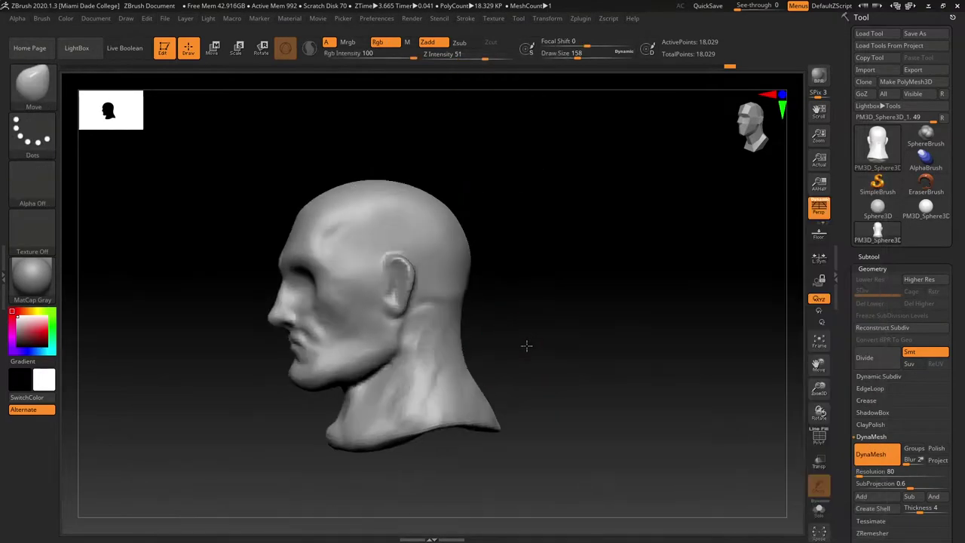
pyautogui.keyDown('shift'); pyautogui.moveTo(389, 345); pyautogui.dragTo(380, 358); pyautogui.keyUp('shift')
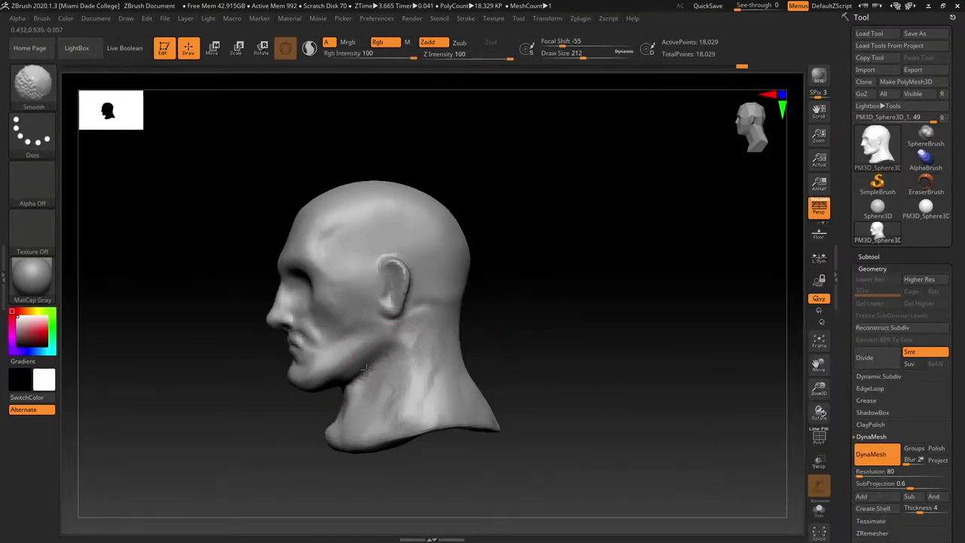
pyautogui.moveTo(392, 354)
pyautogui.mouseDown(button='right')
pyautogui.moveTo(483, 351)
pyautogui.moveTo(558, 332)
pyautogui.mouseUp(button='right')
pyautogui.moveTo(432, 353)
pyautogui.mouseDown()
pyautogui.moveTo(312, 398)
pyautogui.moveTo(355, 377)
pyautogui.mouseUp()
pyautogui.moveTo(347, 372); pyautogui.dragTo(341, 374, button='right')
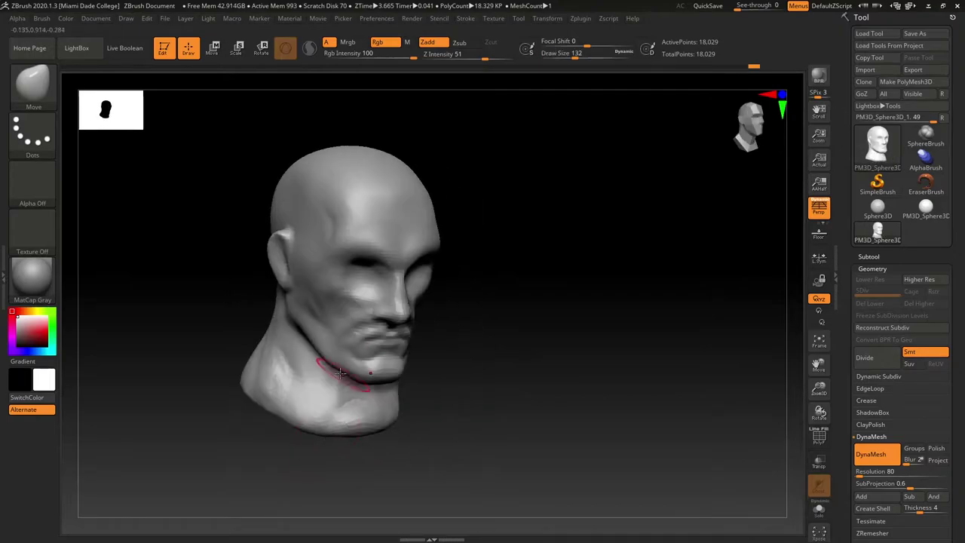
pyautogui.moveTo(374, 359); pyautogui.dragTo(367, 370)
pyautogui.moveTo(279, 319); pyautogui.dragTo(474, 367)
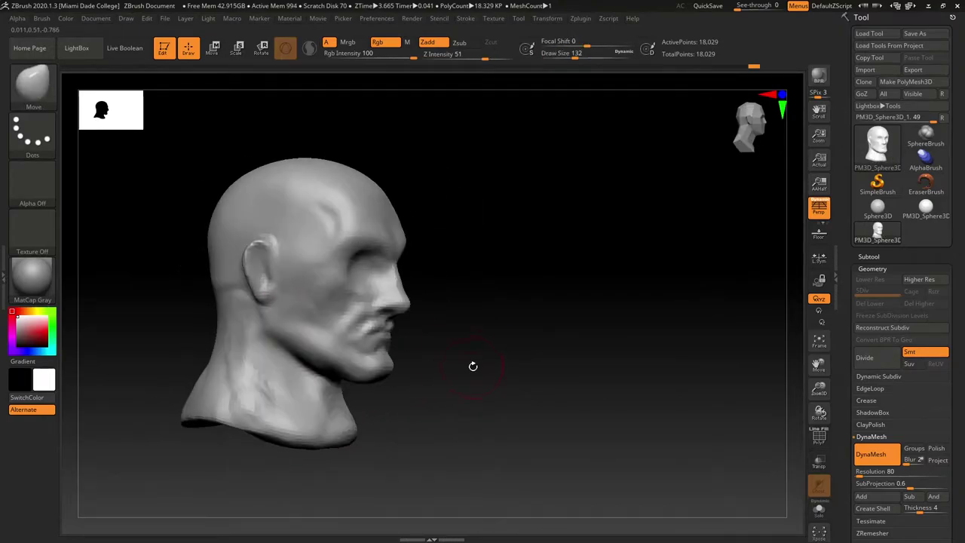
# Define the crease between jaw and neck with the DamStandard brush at draw size 132 and smooth it
pyautogui.press('b')
pyautogui.press('d')
pyautogui.press('s')
pyautogui.keyDown('shift'); pyautogui.moveTo(384, 415); pyautogui.dragTo(431, 380); pyautogui.keyUp('shift')
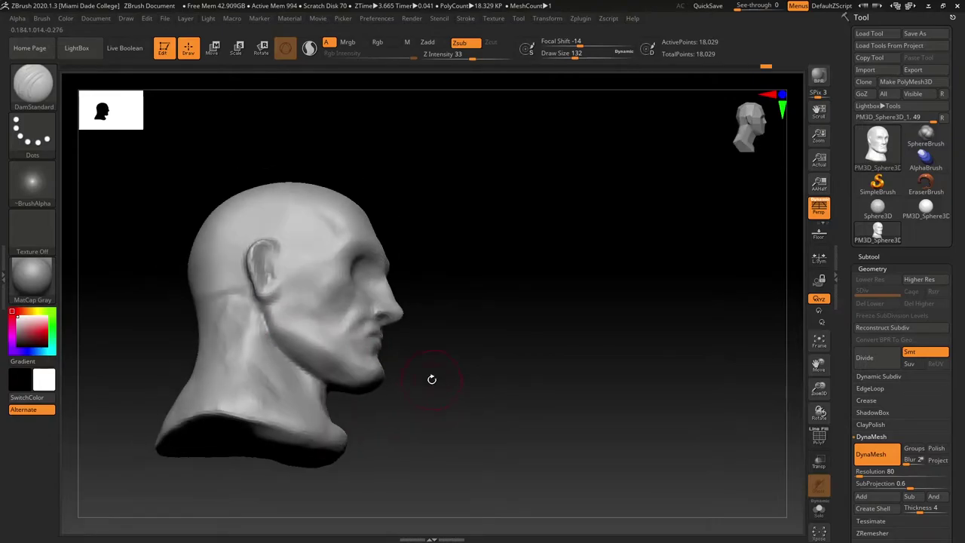
# Build up the jaw and cheek area with the ClayBuildup brush at draw size 132 and smooth the strokes
pyautogui.press('b')
pyautogui.press('c')
pyautogui.press('b')
pyautogui.moveTo(370, 367); pyautogui.dragTo(320, 343)
pyautogui.keyDown('shift'); pyautogui.moveTo(468, 370); pyautogui.dragTo(394, 365); pyautogui.keyUp('shift')
pyautogui.keyDown('alt'); pyautogui.moveTo(494, 330); pyautogui.dragTo(491, 364); pyautogui.keyUp('alt')
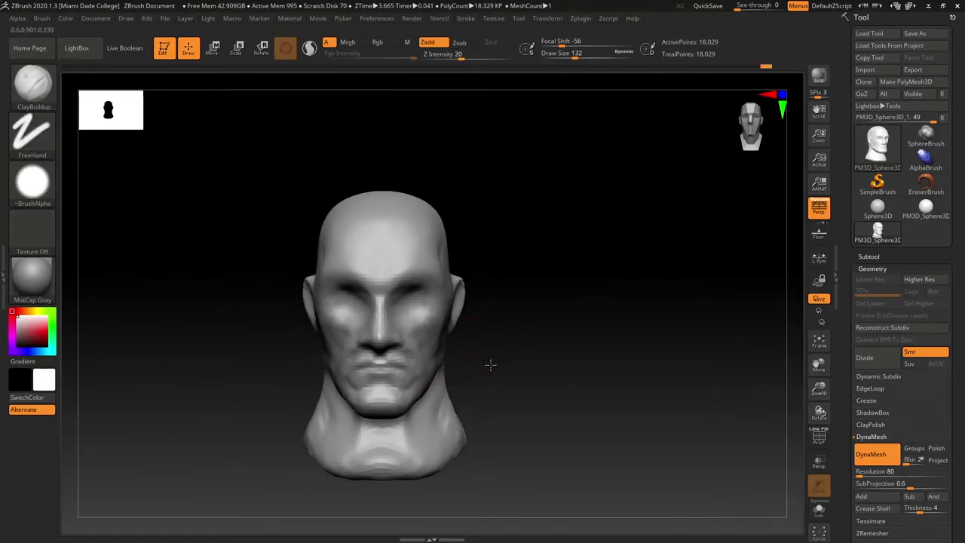
# Build the closed eyelid forms inside the eye sockets with ClayBuildup strokes and smooth around them
pyautogui.moveTo(422, 342); pyautogui.dragTo(438, 334)
pyautogui.moveTo(554, 343); pyautogui.dragTo(491, 341)
pyautogui.moveTo(433, 339); pyautogui.dragTo(444, 325)
pyautogui.moveTo(524, 337)
pyautogui.keyDown('shift'); pyautogui.mouseDown()
pyautogui.moveTo(581, 333)
pyautogui.moveTo(528, 360)
pyautogui.moveTo(510, 344)
pyautogui.mouseUp(); pyautogui.keyUp('shift')
pyautogui.moveTo(426, 291)
pyautogui.keyDown('shift'); pyautogui.mouseDown()
pyautogui.moveTo(560, 344)
pyautogui.moveTo(614, 332)
pyautogui.mouseUp(); pyautogui.keyUp('shift')
pyautogui.press('b')
pyautogui.press('s')
pyautogui.moveTo(528, 346); pyautogui.dragTo(580, 352)
# Refine the brow and face profile with the Move brush at draw size 172
pyautogui.press('b')
pyautogui.press('m')
pyautogui.press('v')
pyautogui.press('s')
pyautogui.moveTo(450, 260)
pyautogui.mouseDown(button='right')
pyautogui.moveTo(458, 258)
pyautogui.moveTo(486, 297)
pyautogui.mouseUp(button='right')
pyautogui.moveTo(365, 419)
pyautogui.mouseDown(button='right')
pyautogui.moveTo(646, 316)
pyautogui.moveTo(534, 278)
pyautogui.mouseUp(button='right')
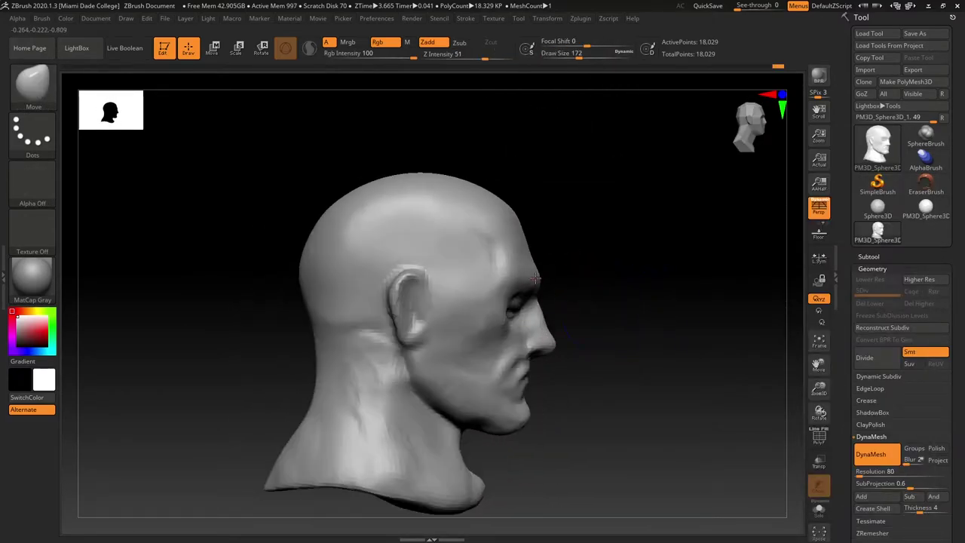
pyautogui.moveTo(604, 338); pyautogui.dragTo(673, 325, button='right')
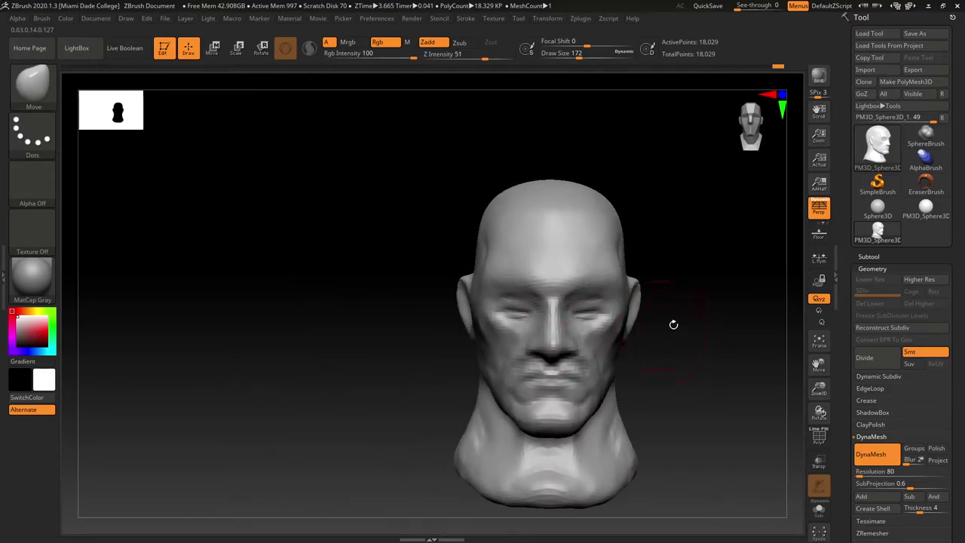
pyautogui.moveTo(675, 379)
pyautogui.keyDown('alt'); pyautogui.mouseDown(button='right')
pyautogui.moveTo(610, 393)
pyautogui.moveTo(548, 383)
pyautogui.moveTo(644, 366)
pyautogui.mouseUp(button='right'); pyautogui.keyUp('alt')
# Adjust the jaw and chin from below with the Move brush at draw size 124, switching to ClayBuildup for volume
pyautogui.click(566, 55)
pyautogui.moveTo(521, 386); pyautogui.dragTo(641, 400, button='right')
pyautogui.moveTo(556, 402)
pyautogui.mouseDown(button='right')
pyautogui.moveTo(588, 362)
pyautogui.moveTo(619, 394)
pyautogui.moveTo(593, 396)
pyautogui.moveTo(538, 367)
pyautogui.moveTo(485, 355)
pyautogui.mouseUp(button='right')
pyautogui.press('s')
pyautogui.press('b')
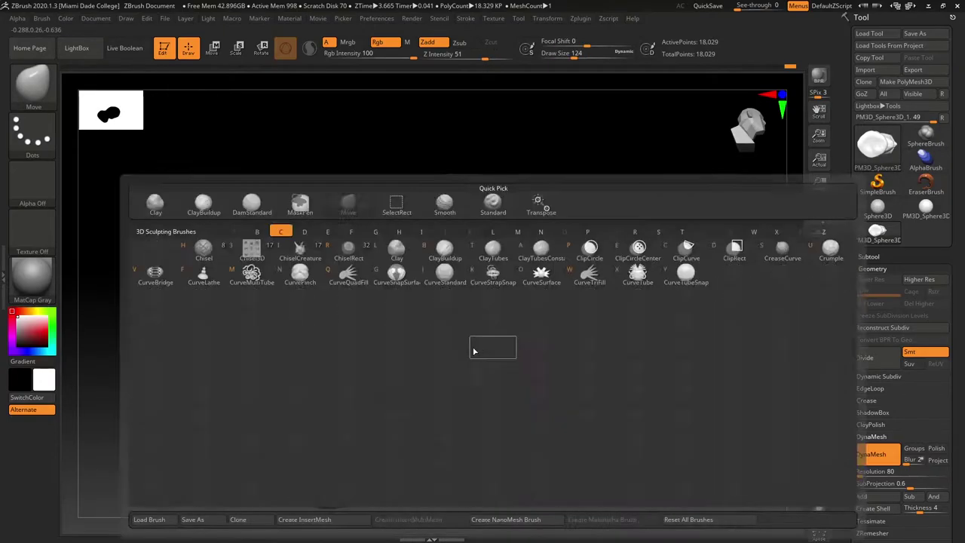
pyautogui.press('c')
pyautogui.press('b')
pyautogui.moveTo(467, 322); pyautogui.dragTo(644, 306, button='right')
# Reshape the underside of the face and cheeks with the Move brush at draw size 120
pyautogui.press('b')
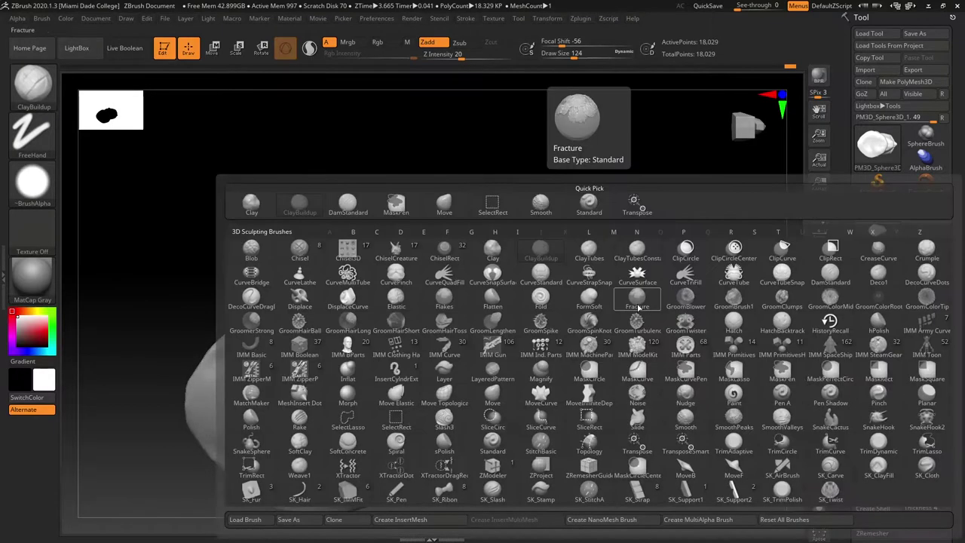
pyautogui.press('m')
pyautogui.press('v')
pyautogui.moveTo(612, 343)
pyautogui.mouseDown(button='right')
pyautogui.moveTo(448, 323)
pyautogui.moveTo(530, 290)
pyautogui.mouseUp(button='right')
pyautogui.press('s')
pyautogui.moveTo(530, 288); pyautogui.dragTo(535, 288)
pyautogui.moveTo(401, 341)
pyautogui.mouseDown()
pyautogui.moveTo(407, 322)
pyautogui.moveTo(432, 332)
pyautogui.mouseUp()
pyautogui.moveTo(432, 332); pyautogui.dragTo(465, 321, button='right')
pyautogui.moveTo(637, 338)
pyautogui.mouseDown(button='right')
pyautogui.moveTo(581, 365)
pyautogui.moveTo(640, 356)
pyautogui.mouseUp(button='right')
pyautogui.press('s')
pyautogui.moveTo(530, 379); pyautogui.dragTo(524, 378)
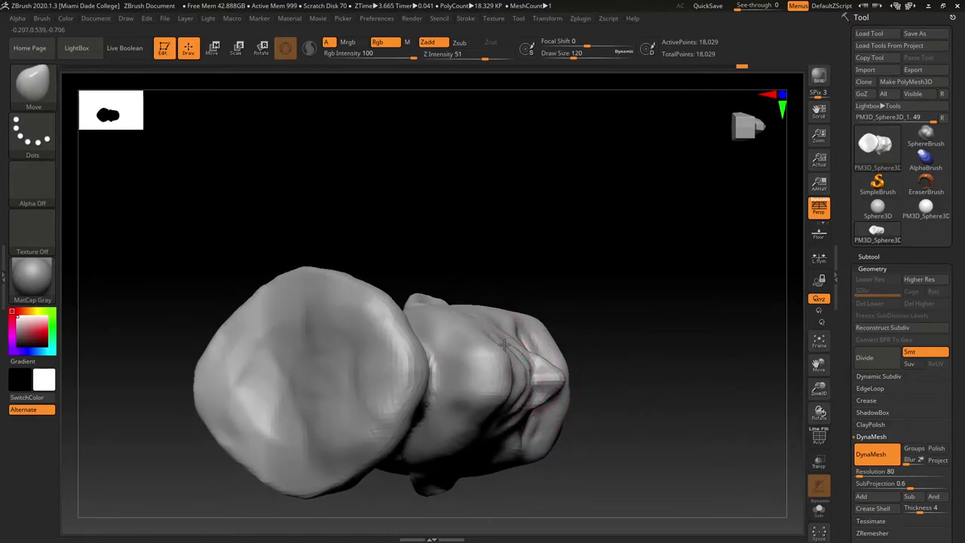
# Raise the DynaMesh resolution to 128 and remesh the head
pyautogui.moveTo(503, 345)
pyautogui.mouseDown(button='right')
pyautogui.moveTo(535, 442)
pyautogui.moveTo(460, 440)
pyautogui.moveTo(563, 457)
pyautogui.moveTo(649, 368)
pyautogui.moveTo(633, 388)
pyautogui.moveTo(608, 386)
pyautogui.moveTo(608, 395)
pyautogui.moveTo(626, 390)
pyautogui.mouseUp(button='right')
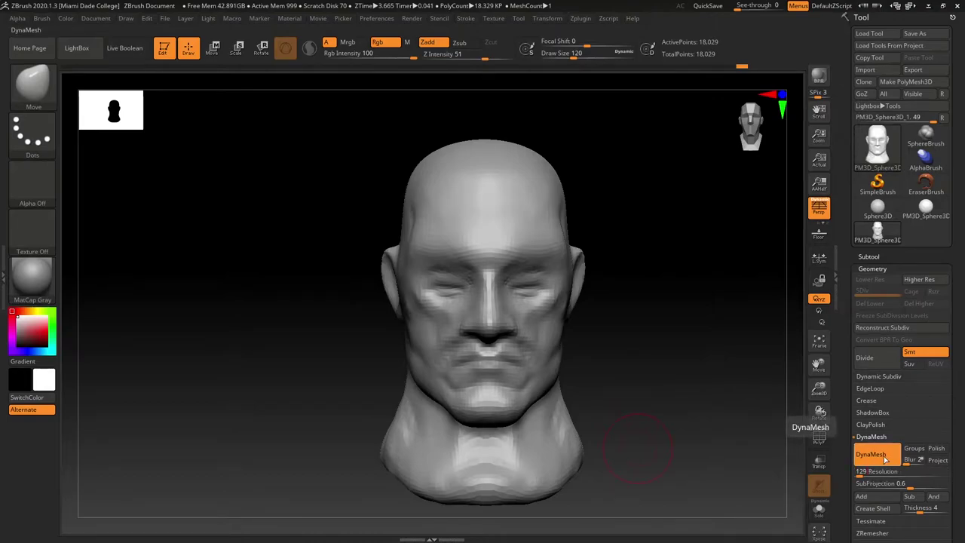
pyautogui.click(871, 454)
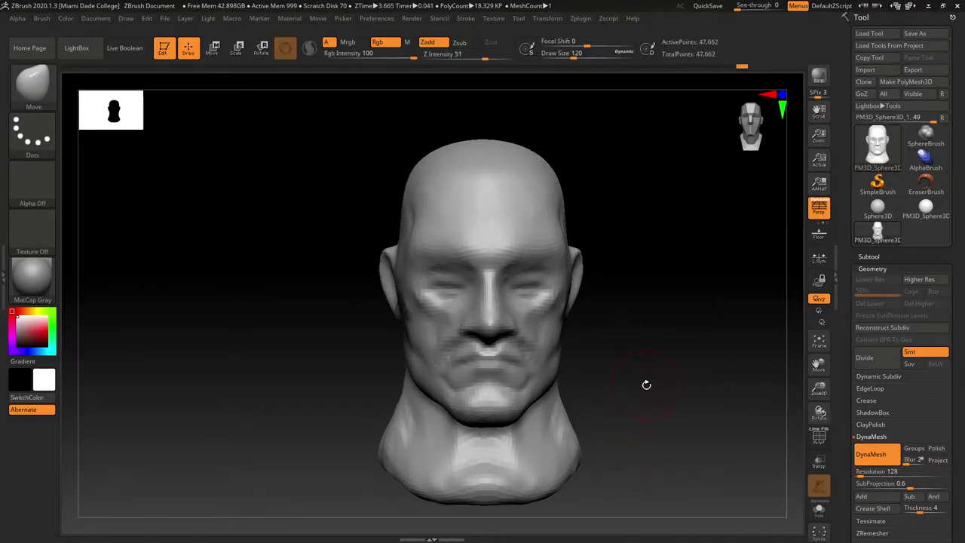
pyautogui.moveTo(642, 384)
pyautogui.mouseDown(button='right')
pyautogui.moveTo(638, 369)
pyautogui.moveTo(631, 374)
pyautogui.mouseUp(button='right')
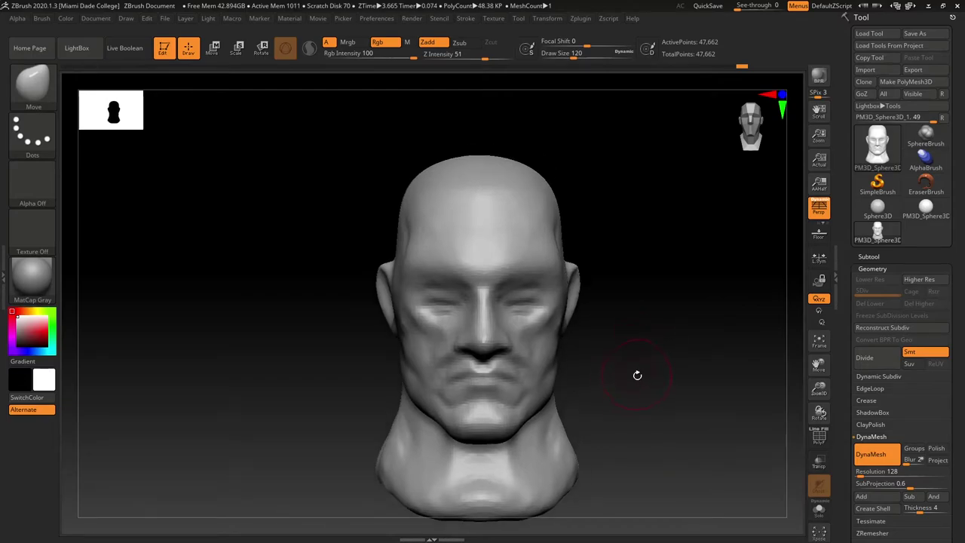
# Flatten the sides of the forehead and skull with the hPolish brush at draw size 120
pyautogui.press('b')
pyautogui.press('h')
pyautogui.press('p')
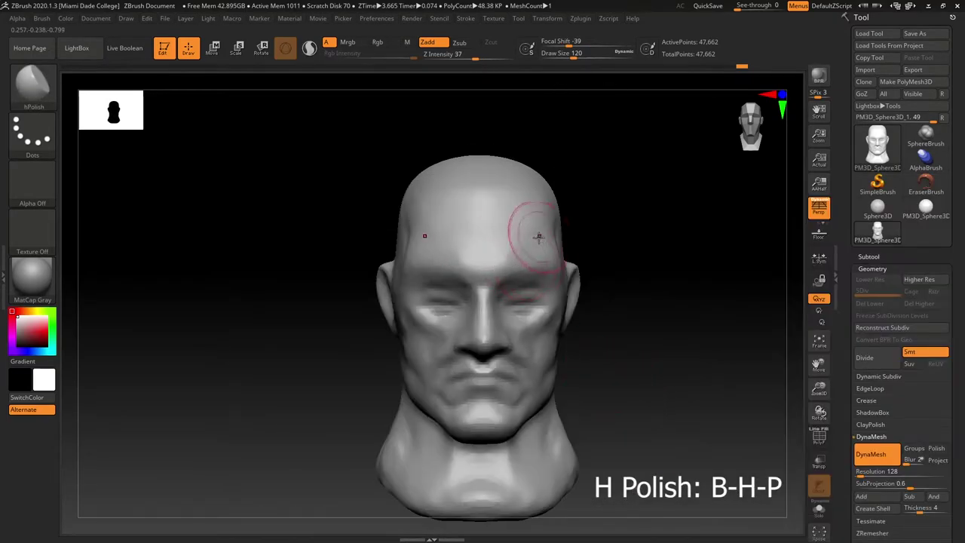
pyautogui.moveTo(520, 227); pyautogui.dragTo(610, 256, button='right')
pyautogui.moveTo(561, 225); pyautogui.dragTo(626, 218, button='right')
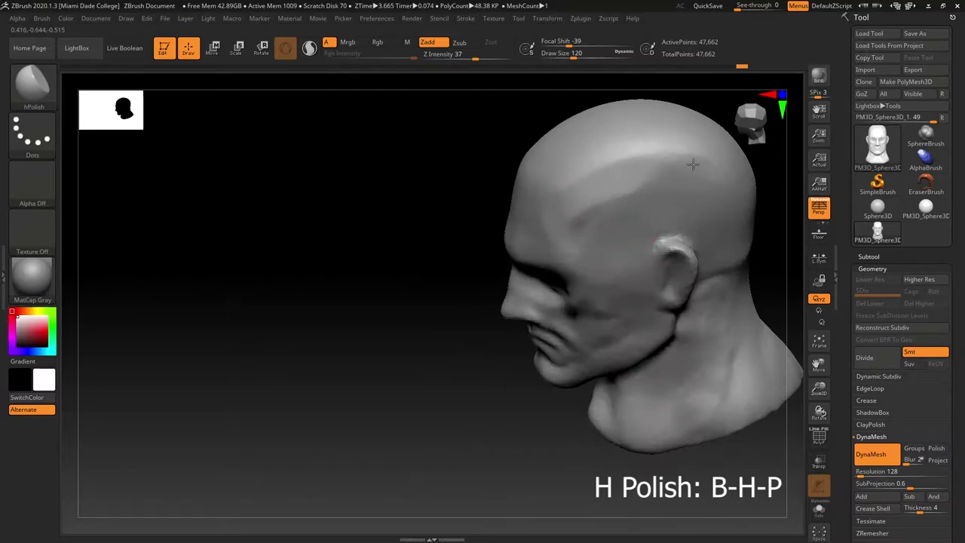
pyautogui.moveTo(693, 165); pyautogui.dragTo(630, 156)
pyautogui.moveTo(633, 163); pyautogui.dragTo(675, 200, button='right')
# Polish the forehead into broad planes with the hPolish brush at draw size 177
pyautogui.moveTo(573, 56); pyautogui.dragTo(580, 56)
pyautogui.moveTo(539, 216); pyautogui.dragTo(551, 189)
pyautogui.moveTo(633, 200)
pyautogui.keyDown('shift'); pyautogui.mouseDown(button='right')
pyautogui.moveTo(684, 230)
pyautogui.moveTo(663, 301)
pyautogui.mouseUp(button='right'); pyautogui.keyUp('shift')
pyautogui.moveTo(513, 206); pyautogui.dragTo(501, 239)
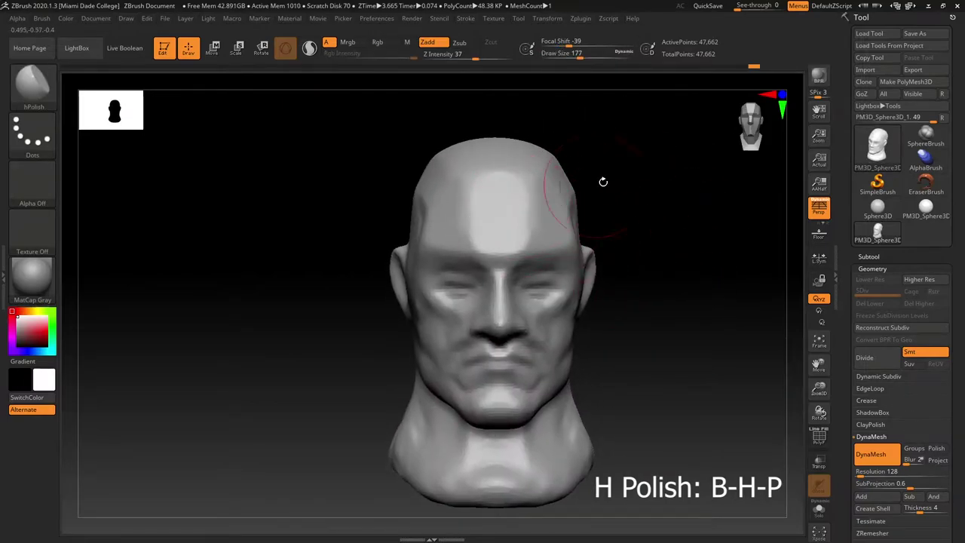
# Polish the brow, temples and sides of the skull into flatter planes with the hPolish brush, reducing the draw size to 104
pyautogui.moveTo(603, 181); pyautogui.dragTo(652, 187)
pyautogui.moveTo(482, 219)
pyautogui.mouseDown()
pyautogui.moveTo(467, 155)
pyautogui.moveTo(483, 141)
pyautogui.mouseUp()
pyautogui.moveTo(549, 192); pyautogui.dragTo(604, 201)
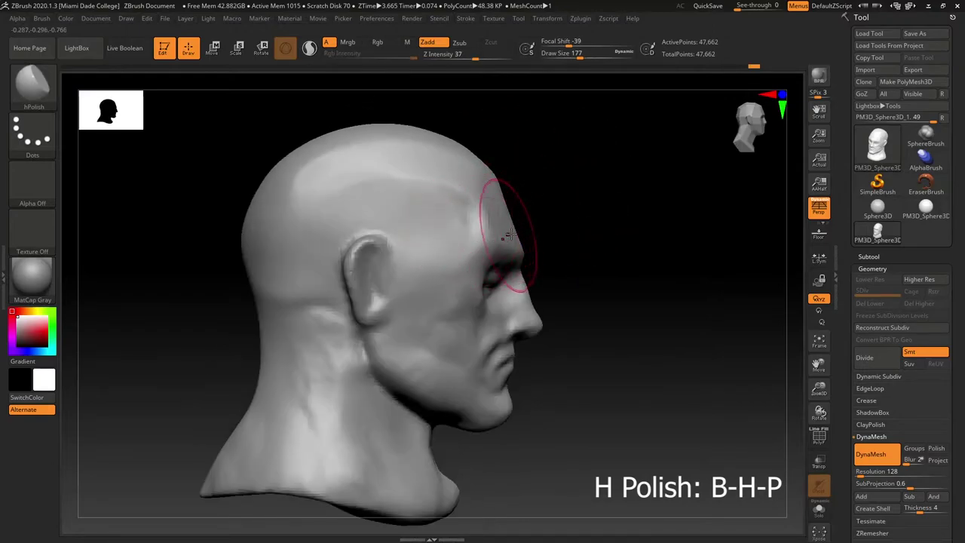
pyautogui.moveTo(506, 216); pyautogui.dragTo(532, 199, button='right')
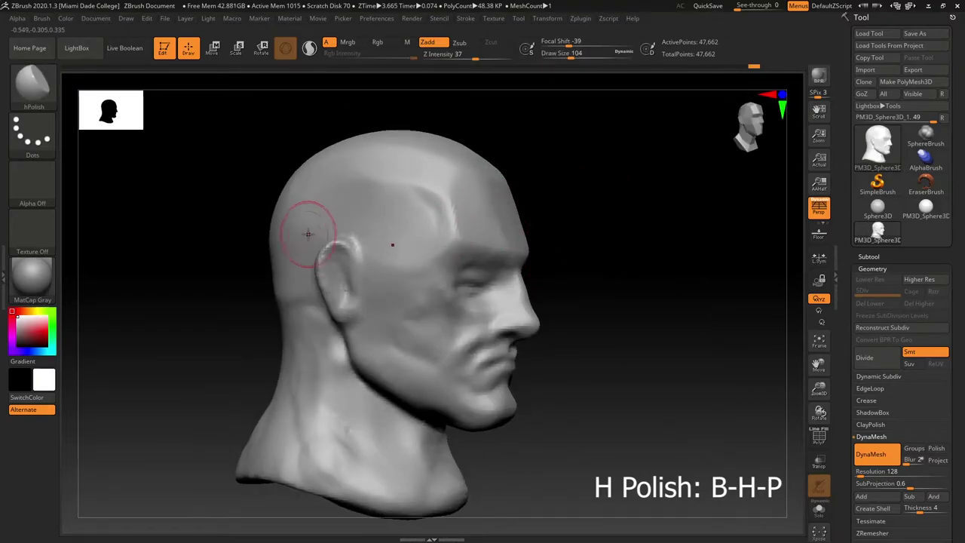
pyautogui.moveTo(308, 234); pyautogui.dragTo(619, 251, button='right')
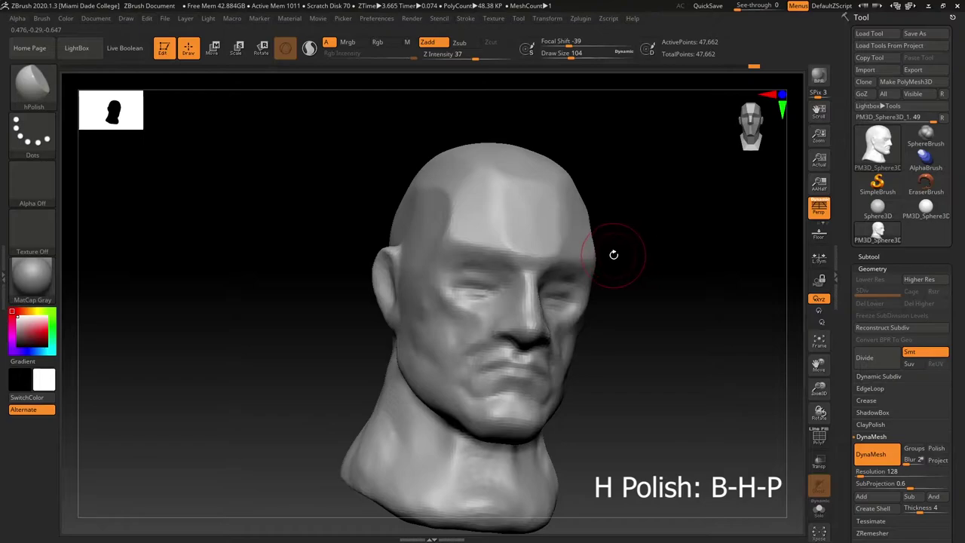
pyautogui.moveTo(634, 372)
pyautogui.mouseDown(button='right')
pyautogui.moveTo(643, 338)
pyautogui.moveTo(640, 372)
pyautogui.moveTo(632, 360)
pyautogui.mouseUp(button='right')
# Fill in the eye sockets and upper cheeks with the ClayBuildup brush at draw size 104
pyautogui.press('b')
pyautogui.press('c')
pyautogui.press('b')
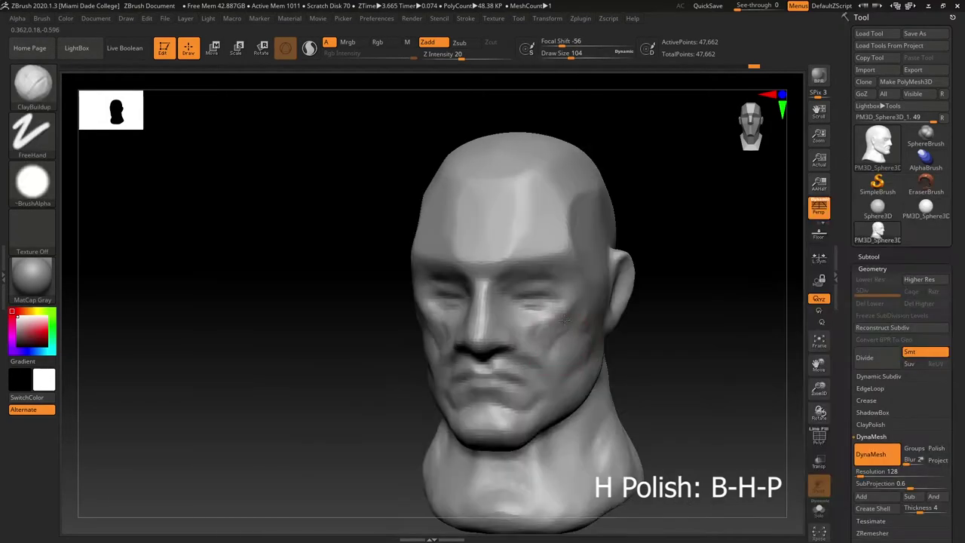
pyautogui.moveTo(546, 362); pyautogui.dragTo(582, 316, button='right')
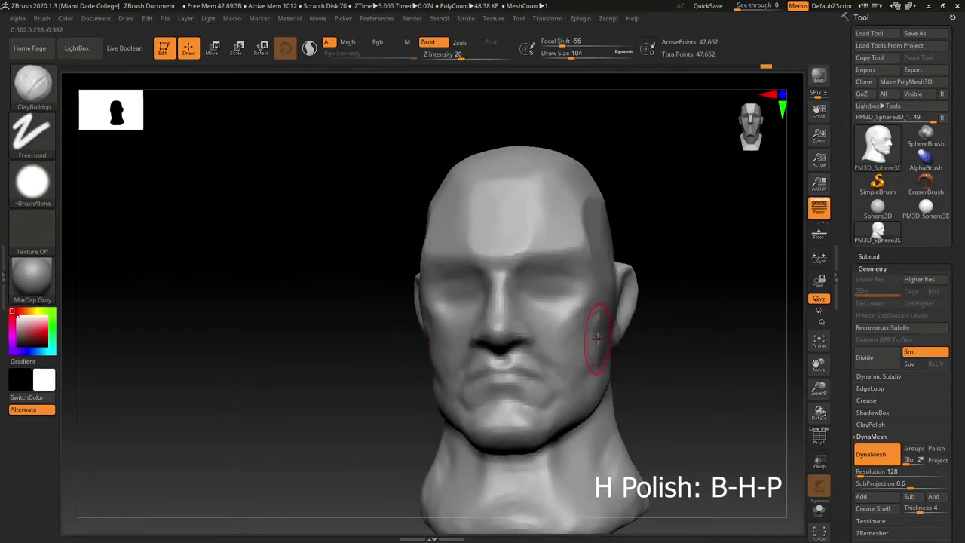
# Flatten the cheeks and the underside of the chin with the hPolish brush at draw size 104
pyautogui.press('b')
pyautogui.press('h')
pyautogui.press('p')
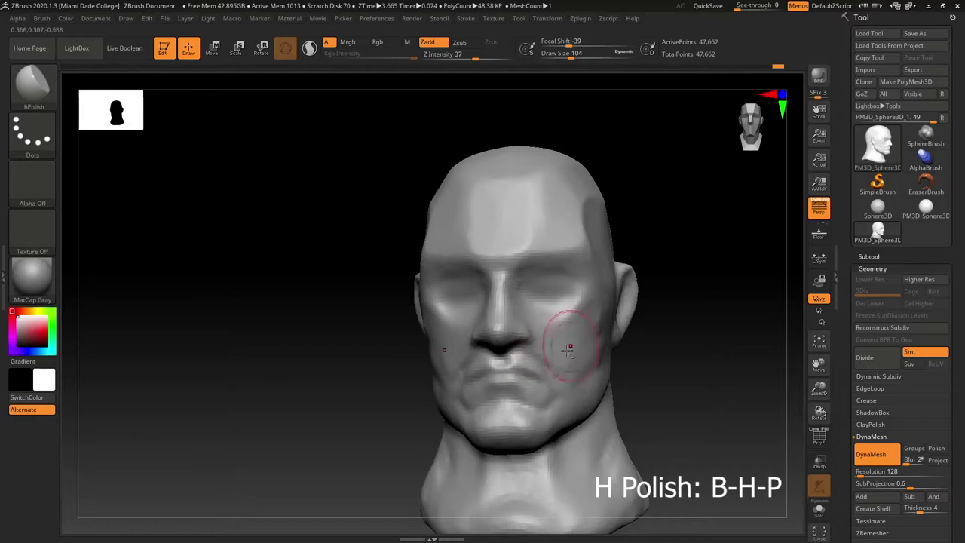
pyautogui.moveTo(569, 349); pyautogui.dragTo(574, 368, button='right')
pyautogui.moveTo(664, 391); pyautogui.dragTo(526, 445, button='right')
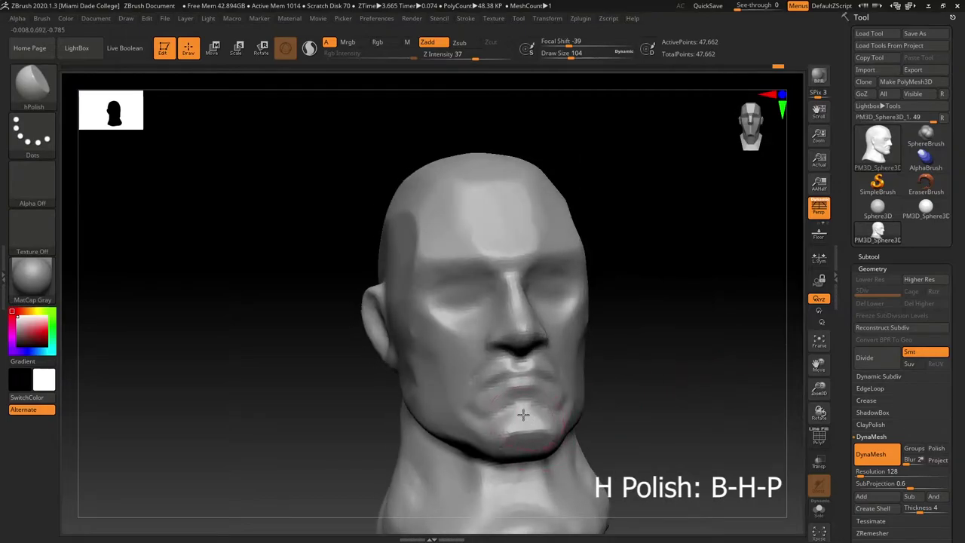
# Sharpen the planes of the chin and jaw with the hPolish brush at draw size 68
pyautogui.press('s')
pyautogui.moveTo(523, 414); pyautogui.dragTo(504, 425)
pyautogui.moveTo(630, 401); pyautogui.dragTo(682, 402)
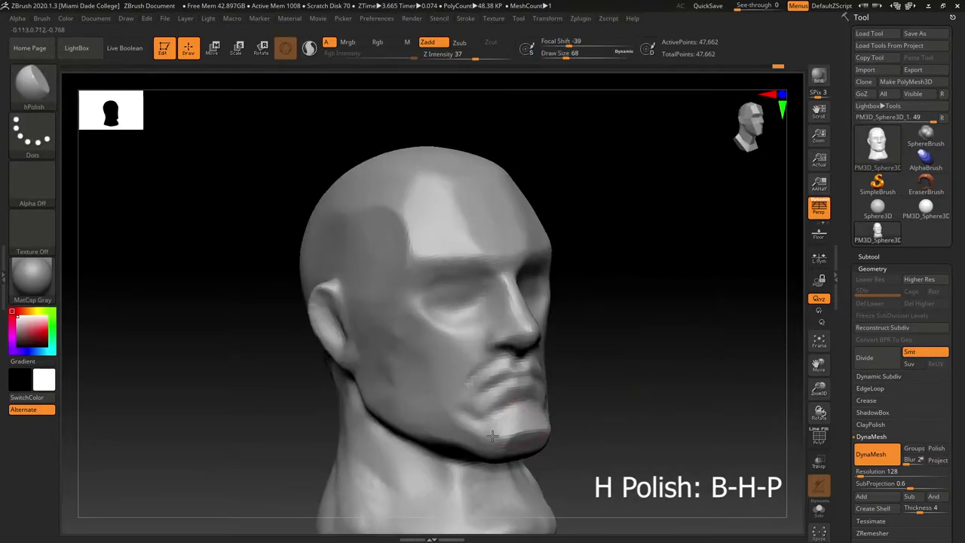
pyautogui.moveTo(609, 375); pyautogui.dragTo(599, 404, button='right')
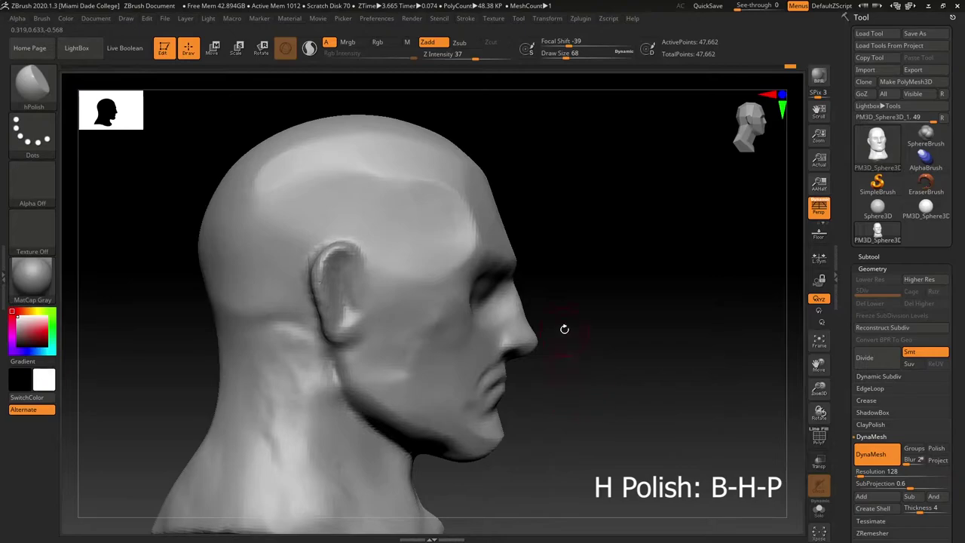
pyautogui.moveTo(564, 329); pyautogui.dragTo(519, 321, button='right')
pyautogui.moveTo(531, 383)
pyautogui.mouseDown(button='right')
pyautogui.moveTo(596, 389)
pyautogui.moveTo(618, 343)
pyautogui.moveTo(655, 359)
pyautogui.moveTo(610, 367)
pyautogui.mouseUp(button='right')
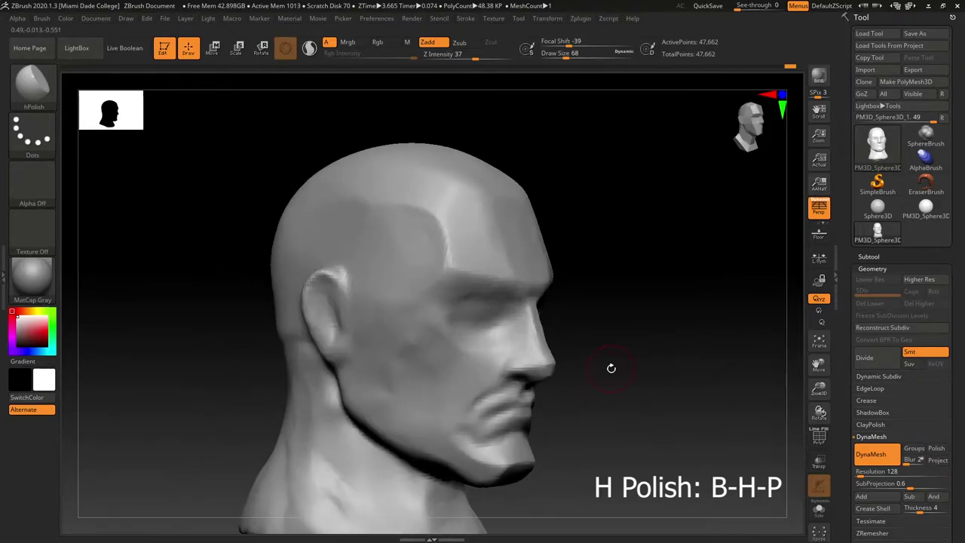
# Deepen the eye sockets and build up rounded eye forms with the ClayBuildup brush at draw size 68
pyautogui.press('b')
pyautogui.press('c')
pyautogui.press('b')
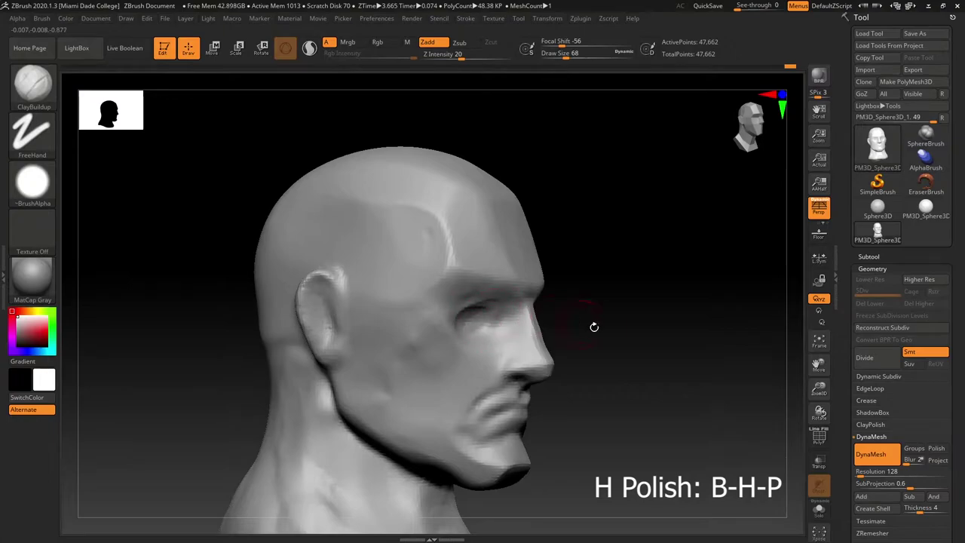
pyautogui.moveTo(594, 326); pyautogui.dragTo(614, 347, button='right')
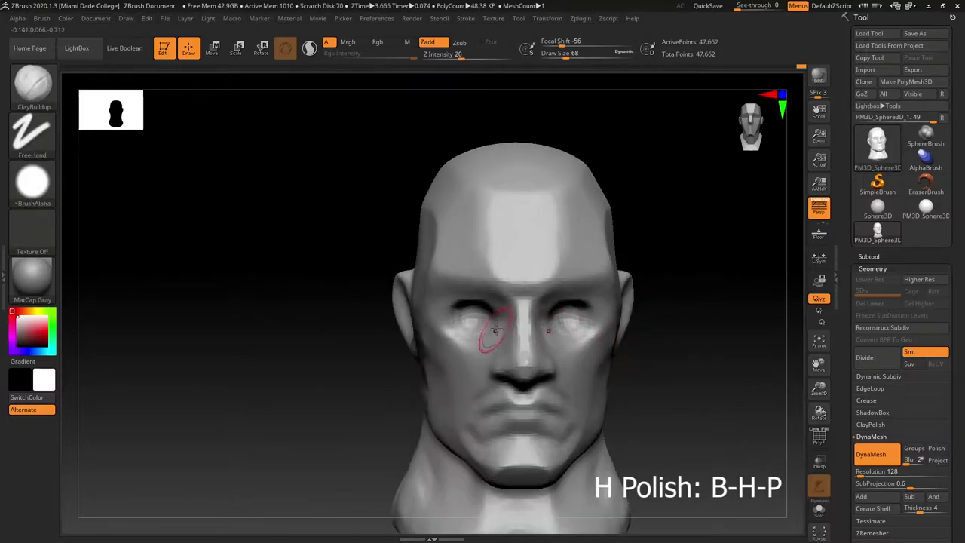
pyautogui.moveTo(518, 325); pyautogui.dragTo(657, 397, button='right')
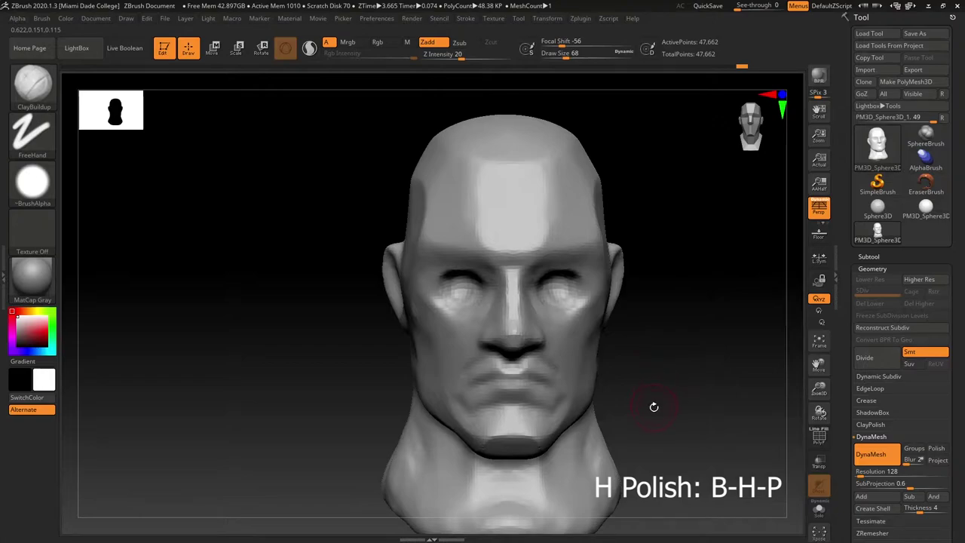
pyautogui.moveTo(665, 394); pyautogui.dragTo(645, 404, button='right')
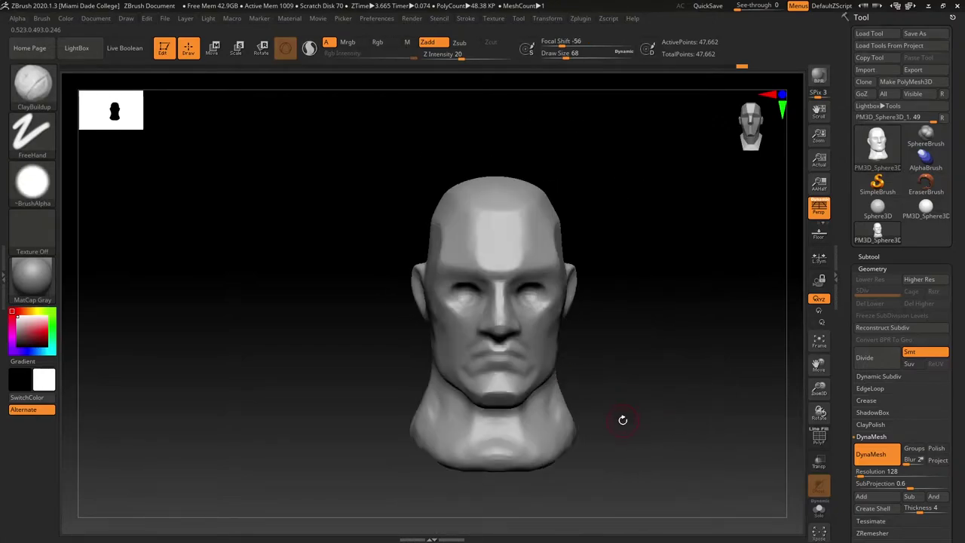
# Reshape the back of the skull and the neck with the Move brush at draw size 154
pyautogui.press('s')
pyautogui.moveTo(622, 422); pyautogui.dragTo(633, 424)
pyautogui.press('b')
pyautogui.press('m')
pyautogui.press('v')
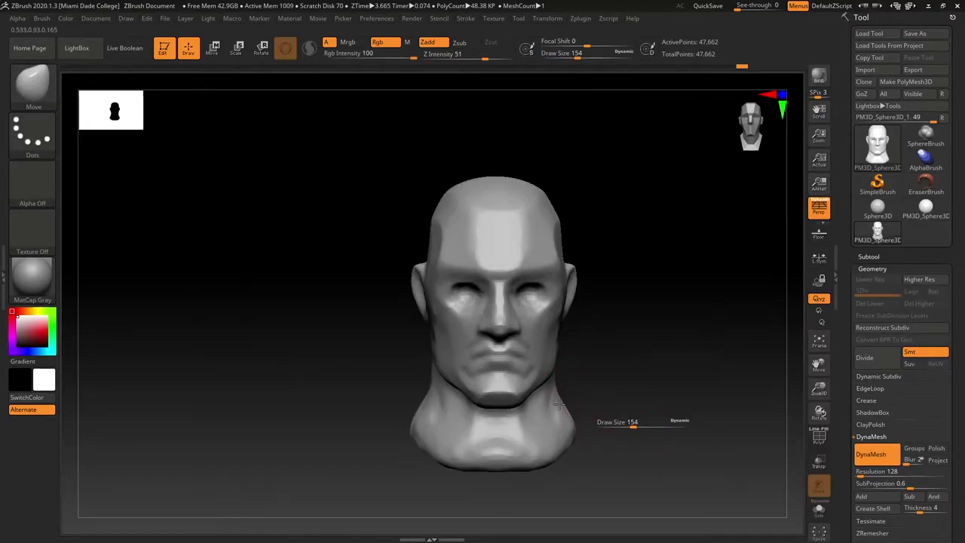
pyautogui.moveTo(552, 403); pyautogui.dragTo(363, 351, button='right')
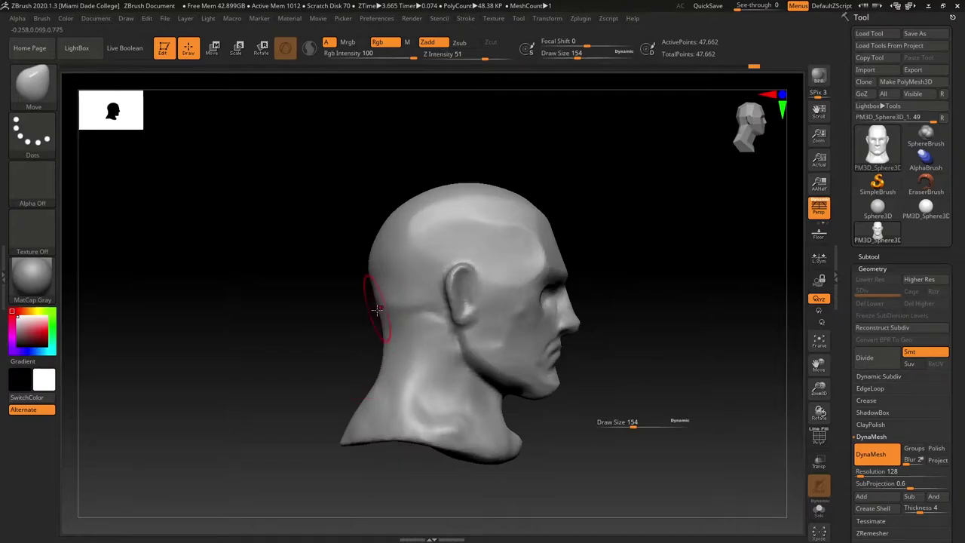
pyautogui.moveTo(581, 468); pyautogui.dragTo(502, 476)
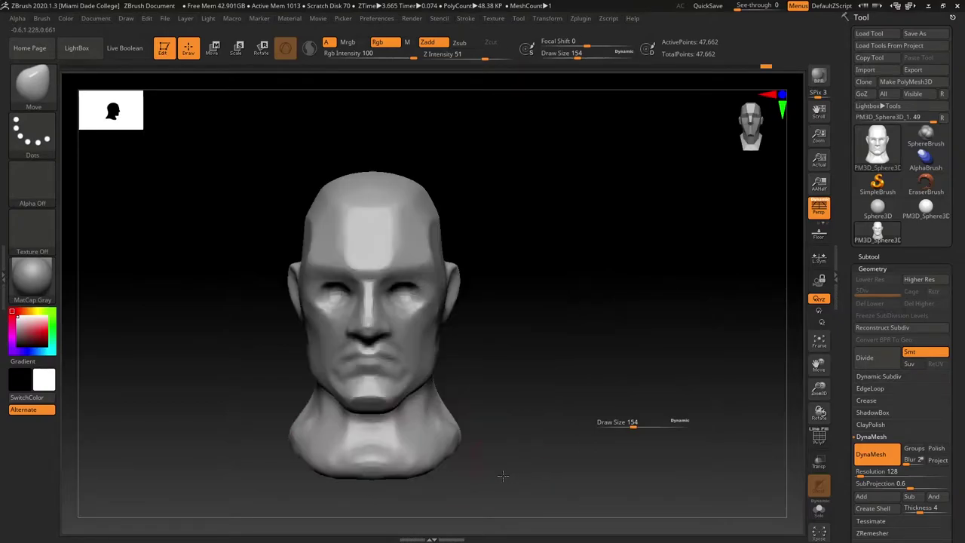
# Refine the nape and neck profile with the Move brush at draw size 154 and smooth the neck surface
pyautogui.moveTo(508, 399); pyautogui.dragTo(551, 386)
pyautogui.moveTo(301, 428); pyautogui.dragTo(384, 367)
pyautogui.moveTo(398, 362); pyautogui.dragTo(379, 357, button='right')
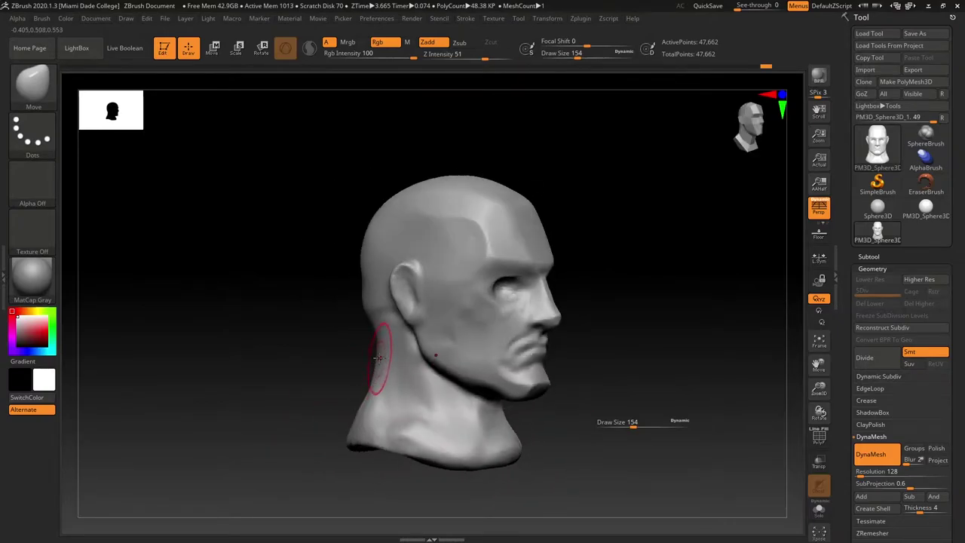
pyautogui.moveTo(370, 306); pyautogui.dragTo(330, 372, button='right')
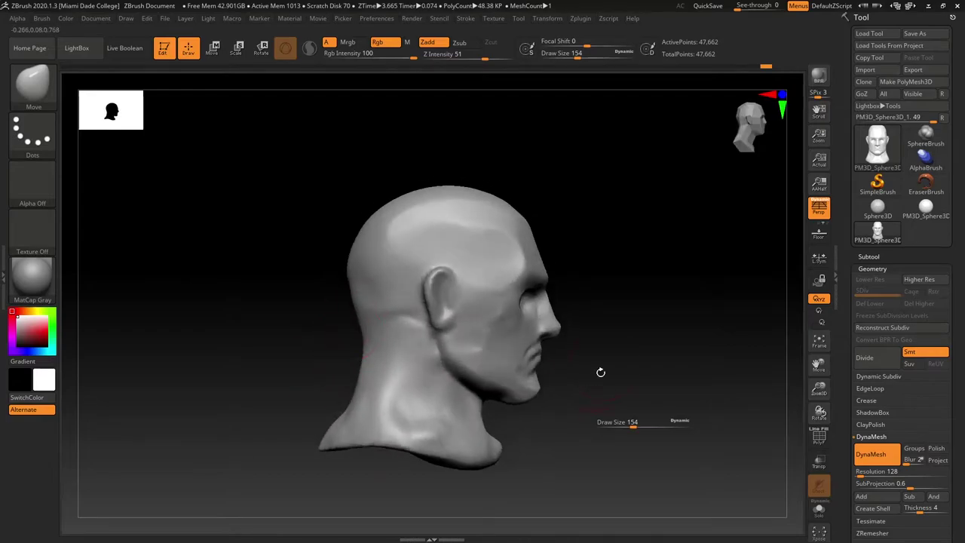
pyautogui.moveTo(458, 446)
pyautogui.keyDown('shift'); pyautogui.mouseDown(button='right')
pyautogui.moveTo(498, 446)
pyautogui.moveTo(417, 459)
pyautogui.mouseUp(button='right'); pyautogui.keyUp('shift')
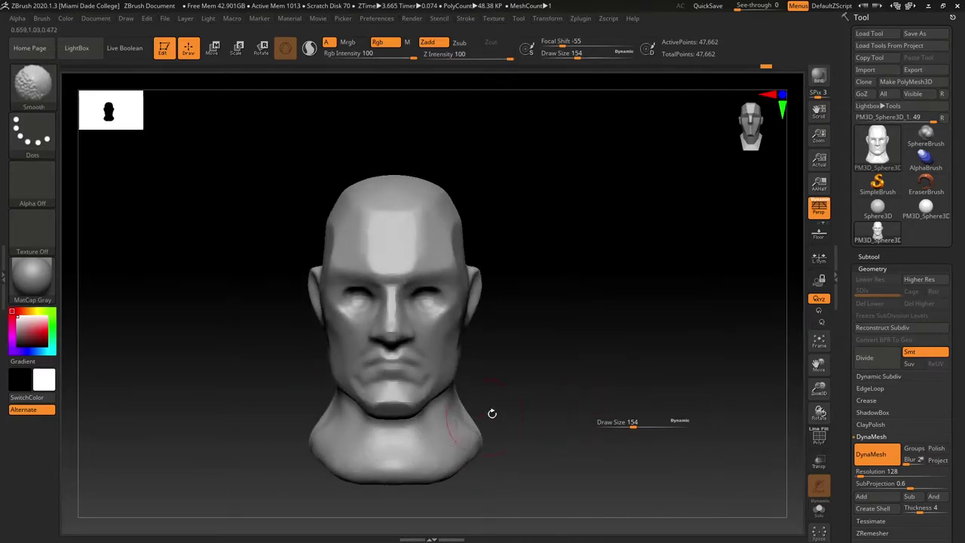
pyautogui.moveTo(491, 413); pyautogui.dragTo(456, 403, button='right')
# Polish the sides of the neck with the hPolish brush at draw size 154
pyautogui.press('b')
pyautogui.press('h')
pyautogui.press('p')
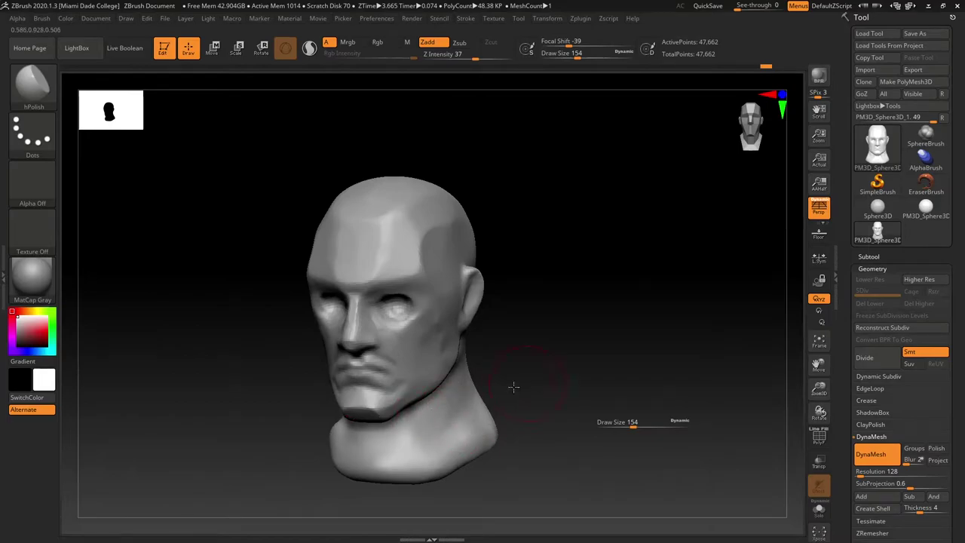
pyautogui.moveTo(514, 387); pyautogui.dragTo(470, 363, button='right')
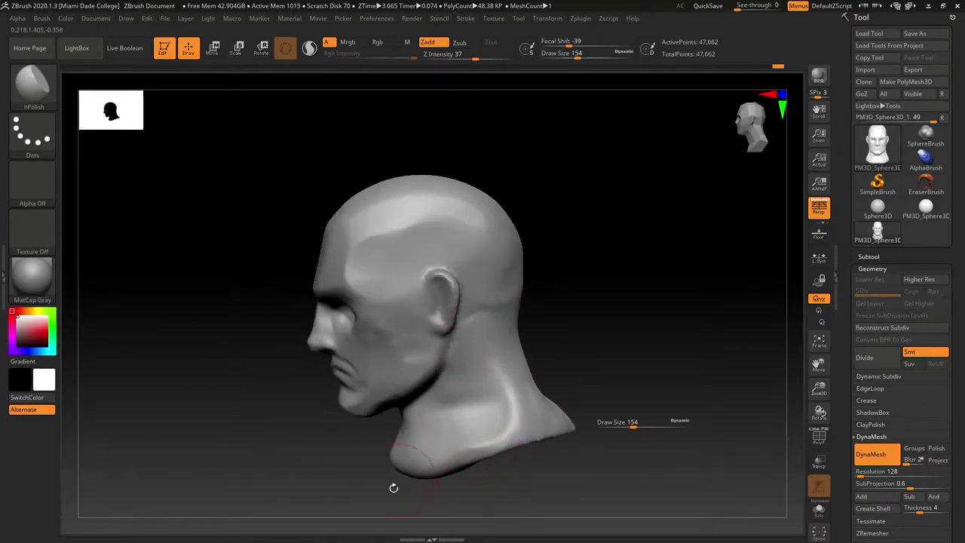
pyautogui.keyDown('shift'); pyautogui.moveTo(395, 487); pyautogui.dragTo(444, 396, button='right'); pyautogui.keyUp('shift')
pyautogui.keyDown('shift'); pyautogui.moveTo(392, 426); pyautogui.dragTo(560, 381, button='right'); pyautogui.keyUp('shift')
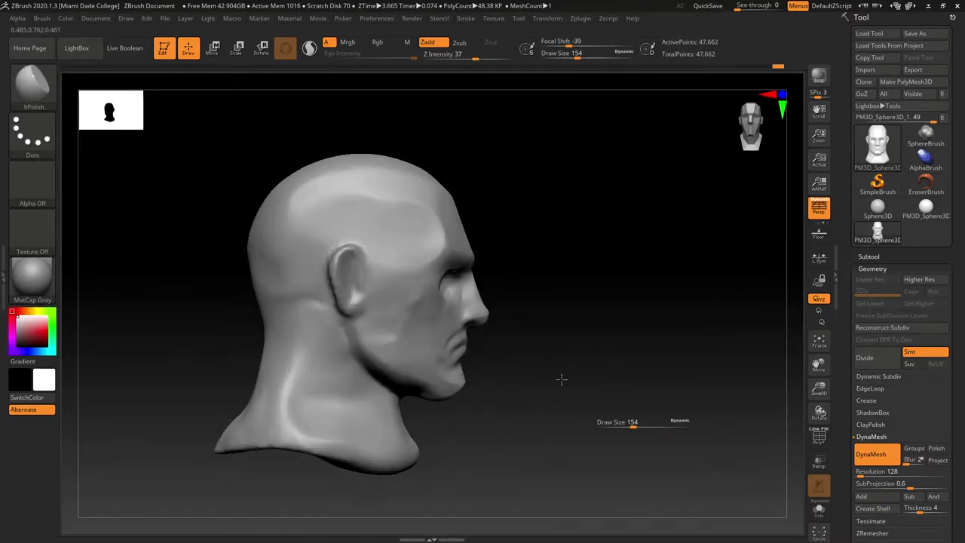
# Build up the neck and the area beneath the jaw with the ClayBuildup brush at draw size 154
pyautogui.press('b')
pyautogui.press('c')
pyautogui.press('b')
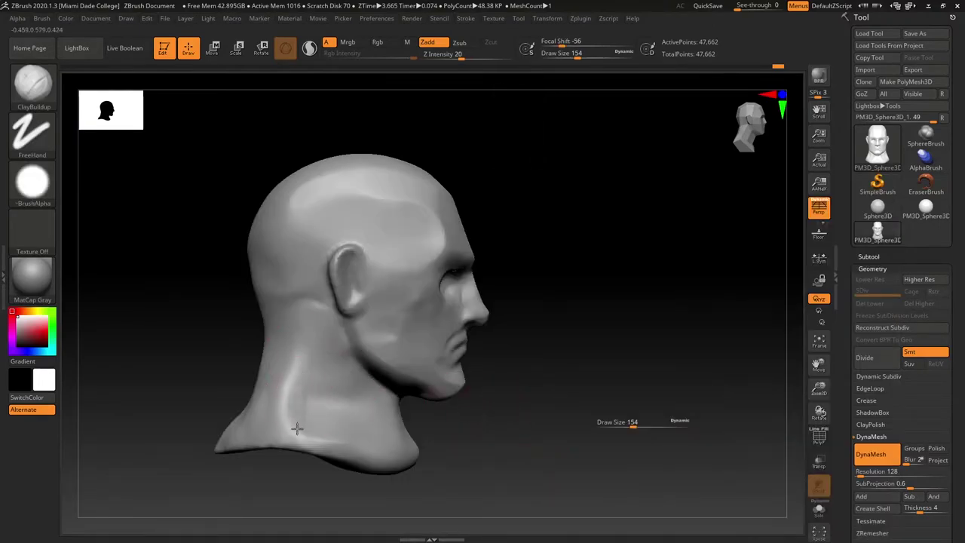
pyautogui.moveTo(285, 416)
pyautogui.mouseDown(button='right')
pyautogui.moveTo(478, 410)
pyautogui.moveTo(318, 370)
pyautogui.moveTo(487, 383)
pyautogui.moveTo(309, 464)
pyautogui.moveTo(500, 445)
pyautogui.moveTo(450, 408)
pyautogui.mouseUp(button='right')
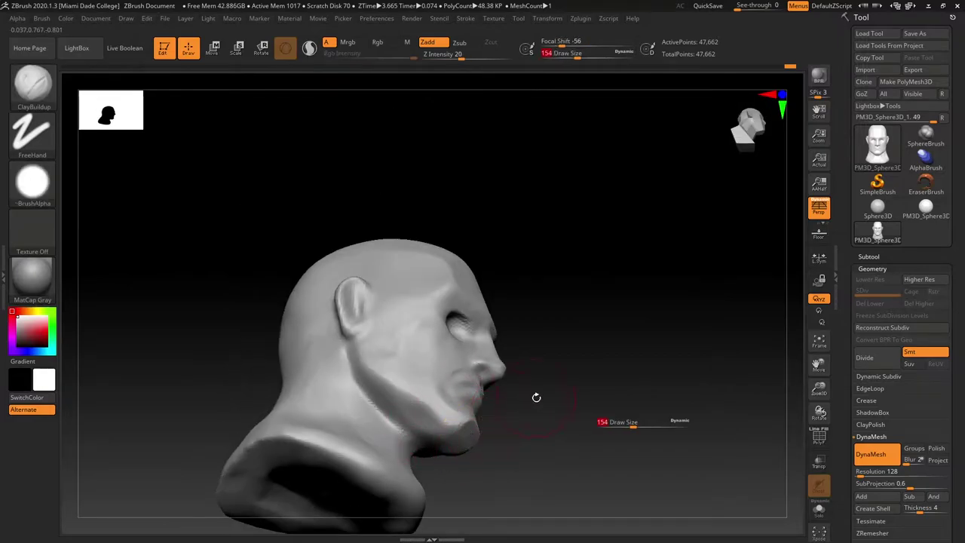
# Refine the underside of the jaw and the neck with the ClayBuildup brush at draw size 108
pyautogui.moveTo(633, 424); pyautogui.dragTo(626, 425)
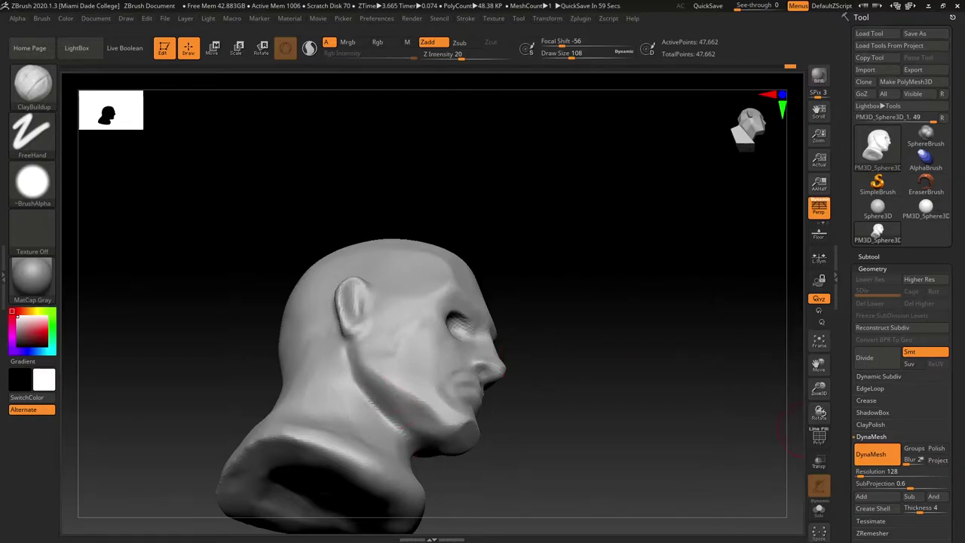
pyautogui.moveTo(776, 430); pyautogui.dragTo(607, 293)
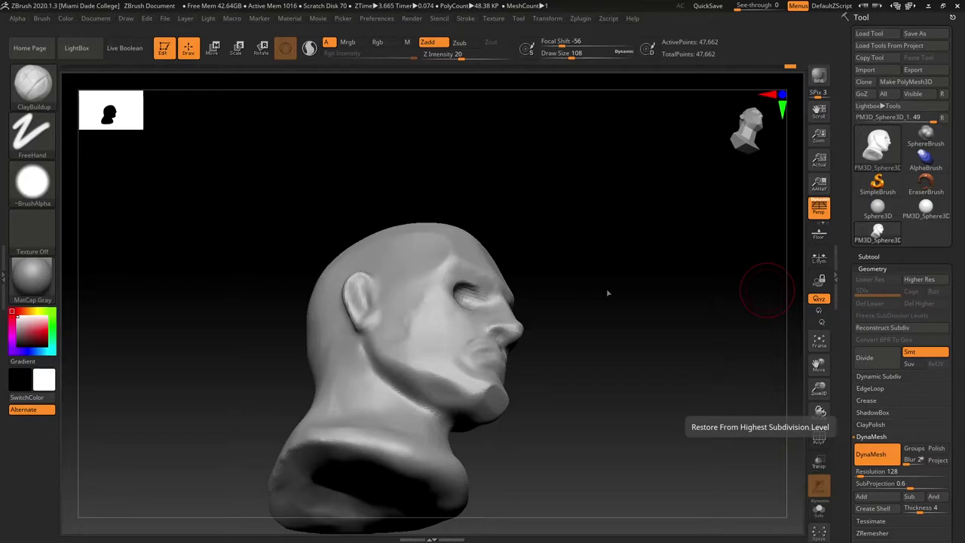
pyautogui.moveTo(766, 289)
pyautogui.mouseDown()
pyautogui.moveTo(596, 394)
pyautogui.moveTo(618, 373)
pyautogui.moveTo(634, 387)
pyautogui.moveTo(610, 384)
pyautogui.moveTo(622, 407)
pyautogui.moveTo(446, 371)
pyautogui.moveTo(448, 353)
pyautogui.mouseUp()
# Sculpt the cheekbones and cheek hollows with the ClayBuildup brush at draw size 108
pyautogui.moveTo(394, 405); pyautogui.dragTo(469, 342)
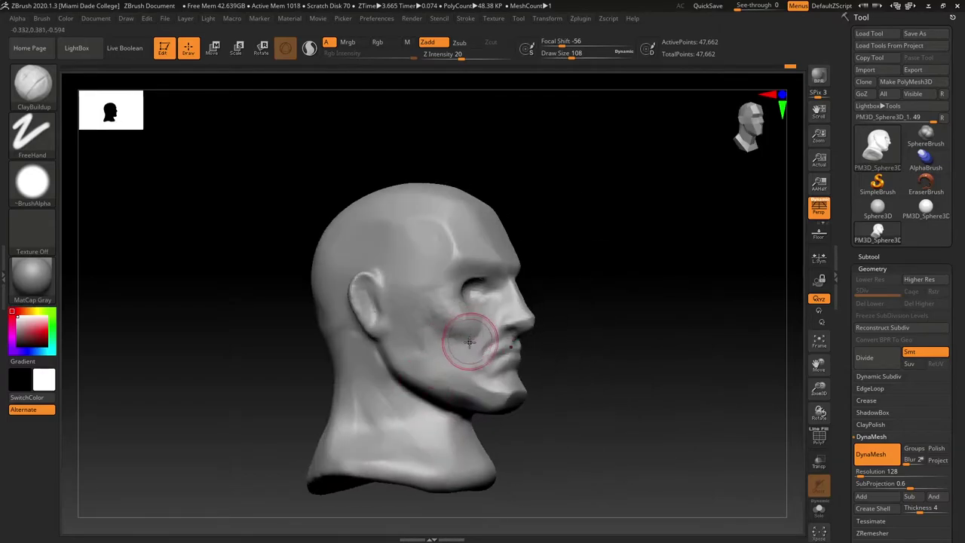
pyautogui.moveTo(512, 381)
pyautogui.mouseDown()
pyautogui.moveTo(610, 338)
pyautogui.moveTo(476, 343)
pyautogui.moveTo(441, 317)
pyautogui.mouseUp()
pyautogui.moveTo(526, 377); pyautogui.dragTo(471, 354)
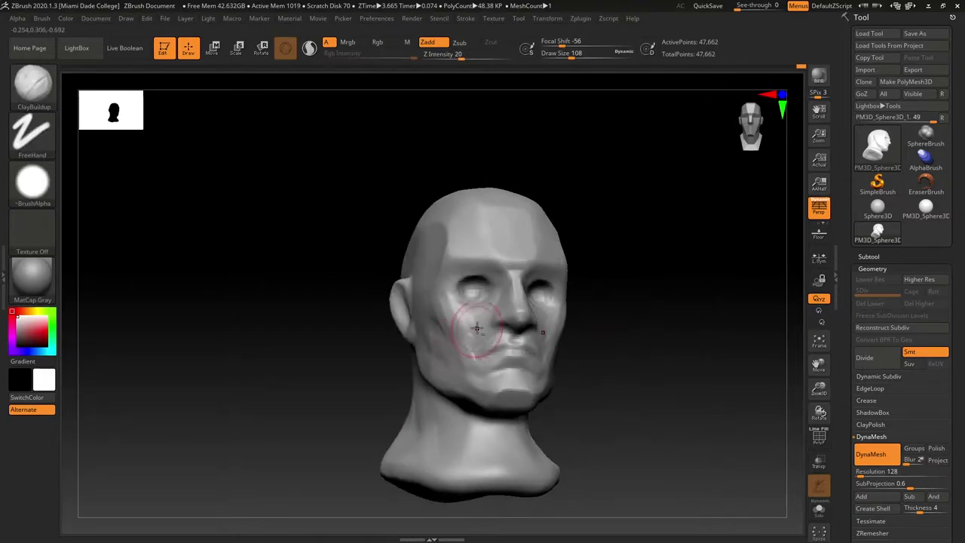
pyautogui.moveTo(596, 349); pyautogui.dragTo(486, 302)
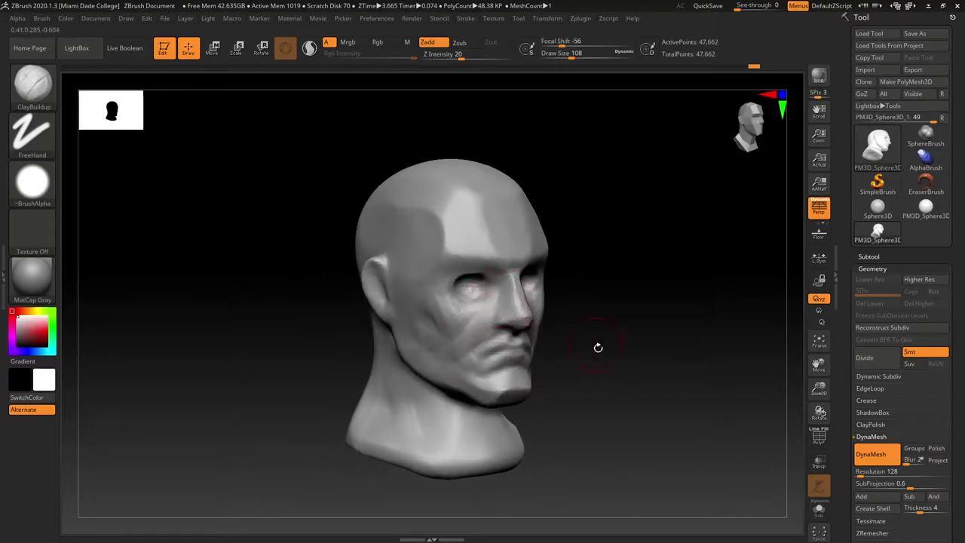
pyautogui.moveTo(598, 347)
pyautogui.mouseDown()
pyautogui.moveTo(574, 337)
pyautogui.moveTo(558, 347)
pyautogui.moveTo(601, 344)
pyautogui.mouseUp()
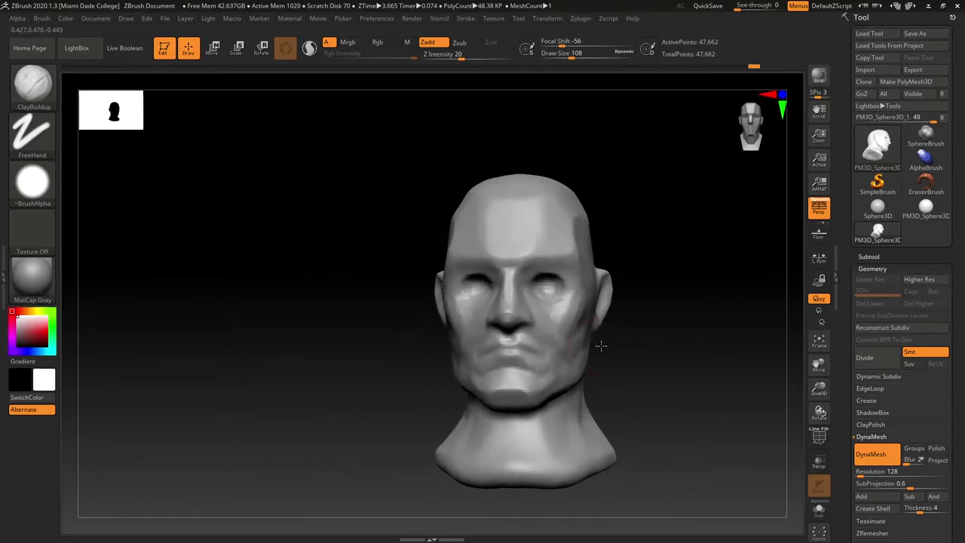
pyautogui.moveTo(442, 385); pyautogui.dragTo(475, 392)
pyautogui.moveTo(435, 358); pyautogui.dragTo(421, 352)
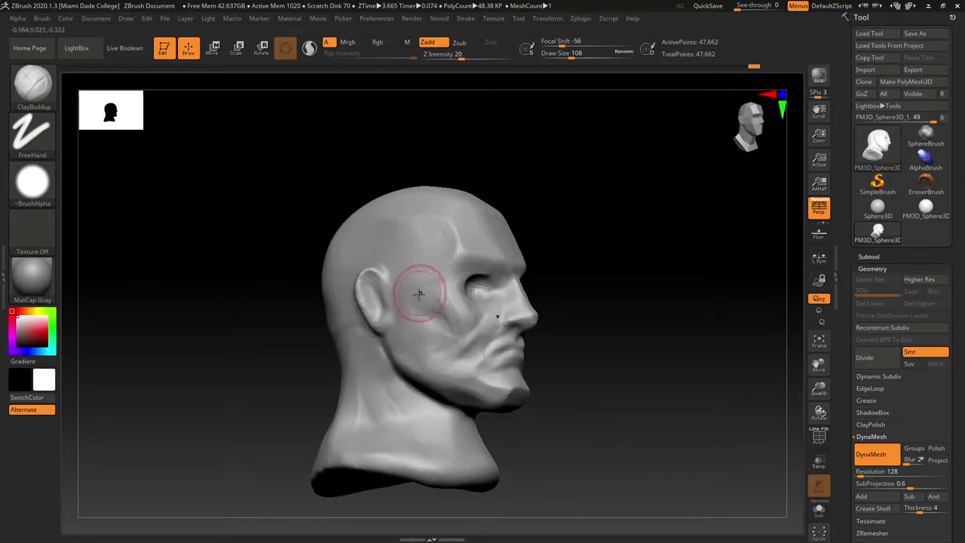
# Build the side neck muscle running from behind the ear with ClayBuildup at draw size 108 and smooth it
pyautogui.moveTo(600, 344)
pyautogui.mouseDown()
pyautogui.moveTo(558, 343)
pyautogui.moveTo(618, 340)
pyautogui.moveTo(610, 348)
pyautogui.mouseUp()
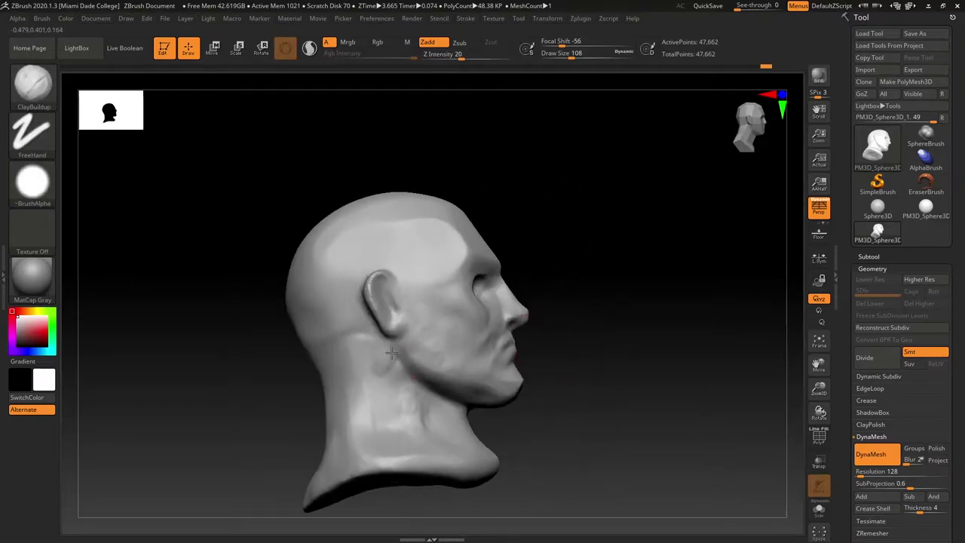
pyautogui.moveTo(387, 359); pyautogui.dragTo(500, 435)
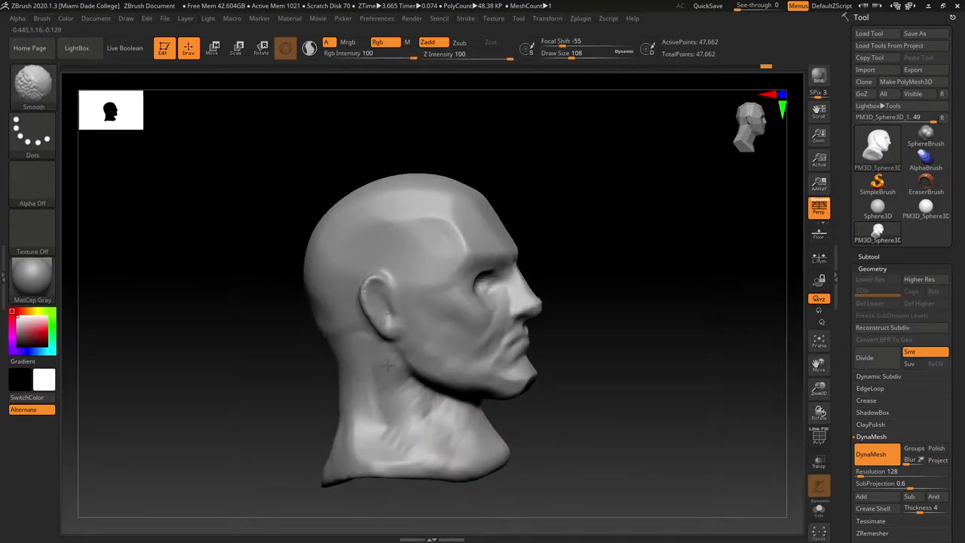
pyautogui.moveTo(435, 422)
pyautogui.mouseDown()
pyautogui.moveTo(392, 429)
pyautogui.moveTo(427, 439)
pyautogui.mouseUp()
pyautogui.keyDown('shift'); pyautogui.moveTo(405, 393); pyautogui.dragTo(420, 455); pyautogui.keyUp('shift')
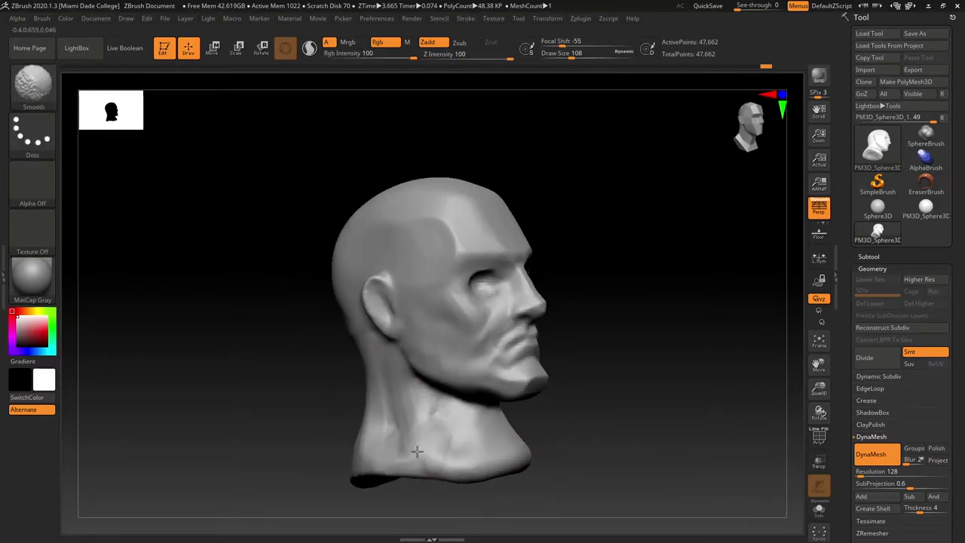
# Build up the front neck muscles and throat with ClayBuildup at draw size 108 and smooth them
pyautogui.moveTo(588, 440)
pyautogui.mouseDown()
pyautogui.moveTo(528, 439)
pyautogui.moveTo(538, 437)
pyautogui.mouseUp()
pyautogui.moveTo(497, 470); pyautogui.dragTo(491, 435)
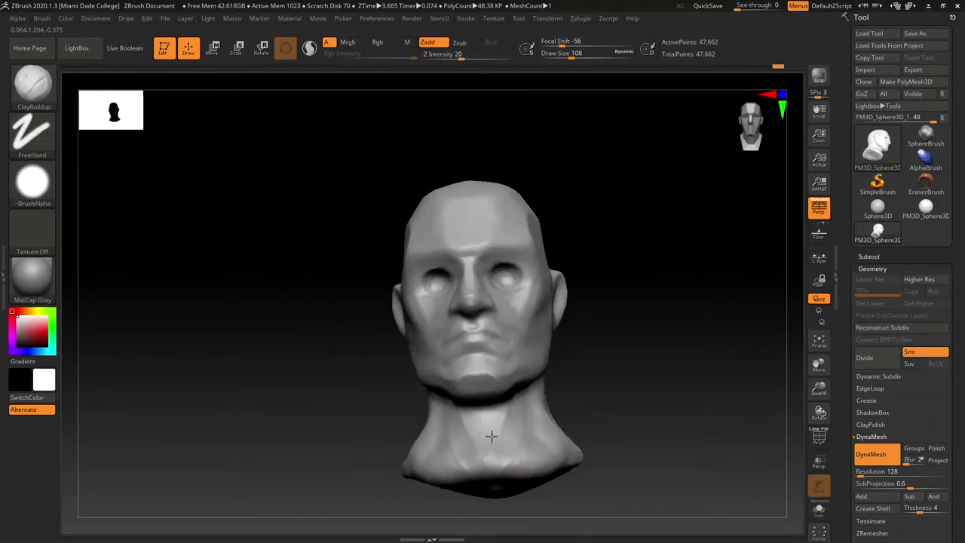
pyautogui.moveTo(499, 437)
pyautogui.mouseDown(button='right')
pyautogui.moveTo(509, 383)
pyautogui.moveTo(457, 424)
pyautogui.moveTo(478, 448)
pyautogui.moveTo(513, 445)
pyautogui.mouseUp(button='right')
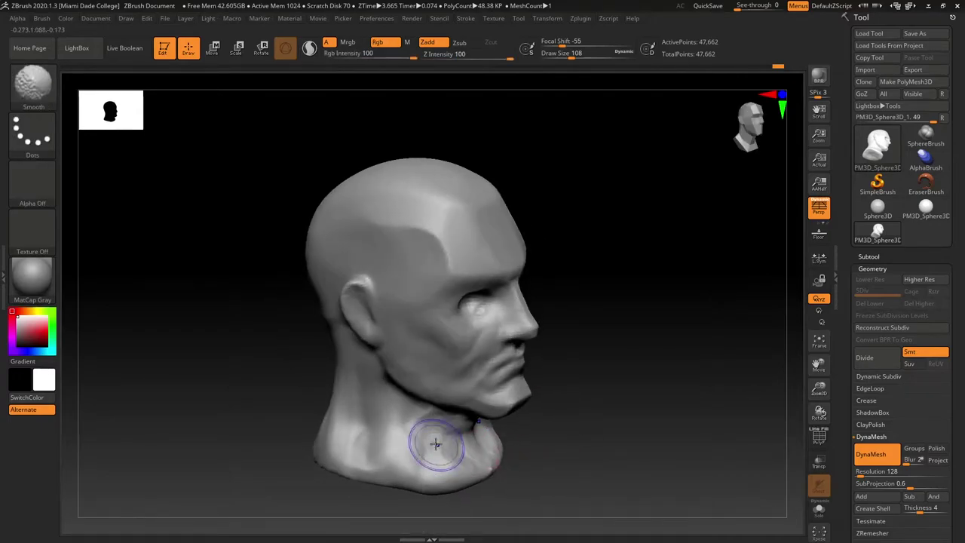
pyautogui.keyDown('shift'); pyautogui.moveTo(437, 444); pyautogui.dragTo(468, 437); pyautogui.keyUp('shift')
pyautogui.moveTo(482, 437)
pyautogui.mouseDown(button='right')
pyautogui.moveTo(447, 429)
pyautogui.moveTo(441, 444)
pyautogui.moveTo(490, 458)
pyautogui.mouseUp(button='right')
pyautogui.press('shift')
pyautogui.press('shift')
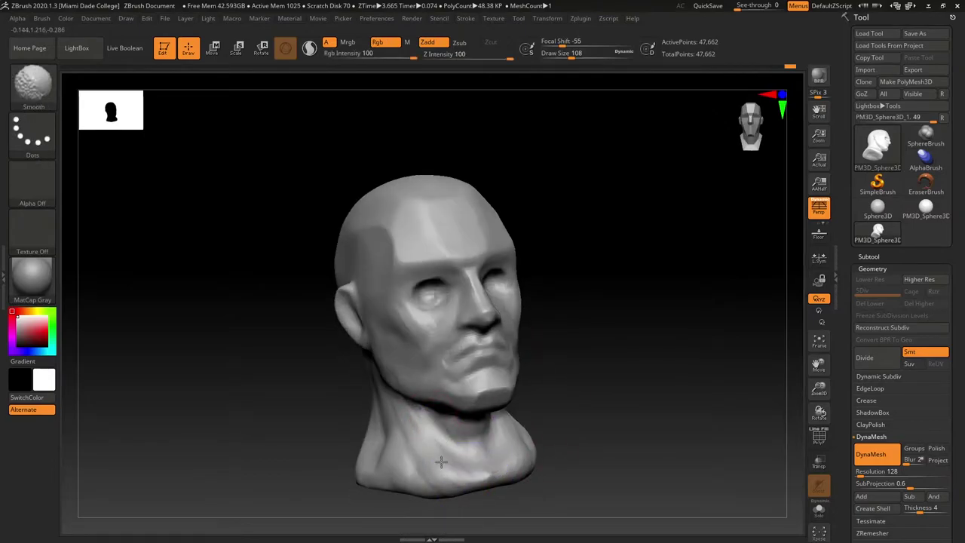
# Pull the base of the neck outward into shoulders with the Move brush at draw size 245
pyautogui.moveTo(565, 409)
pyautogui.mouseDown(button='right')
pyautogui.moveTo(517, 462)
pyautogui.moveTo(585, 448)
pyautogui.moveTo(394, 440)
pyautogui.moveTo(538, 445)
pyautogui.moveTo(595, 438)
pyautogui.moveTo(598, 427)
pyautogui.moveTo(582, 428)
pyautogui.moveTo(639, 438)
pyautogui.moveTo(560, 415)
pyautogui.moveTo(594, 428)
pyautogui.moveTo(593, 437)
pyautogui.moveTo(614, 437)
pyautogui.moveTo(570, 423)
pyautogui.mouseUp(button='right')
pyautogui.press('b')
pyautogui.press('m')
pyautogui.press('v')
pyautogui.press('s')
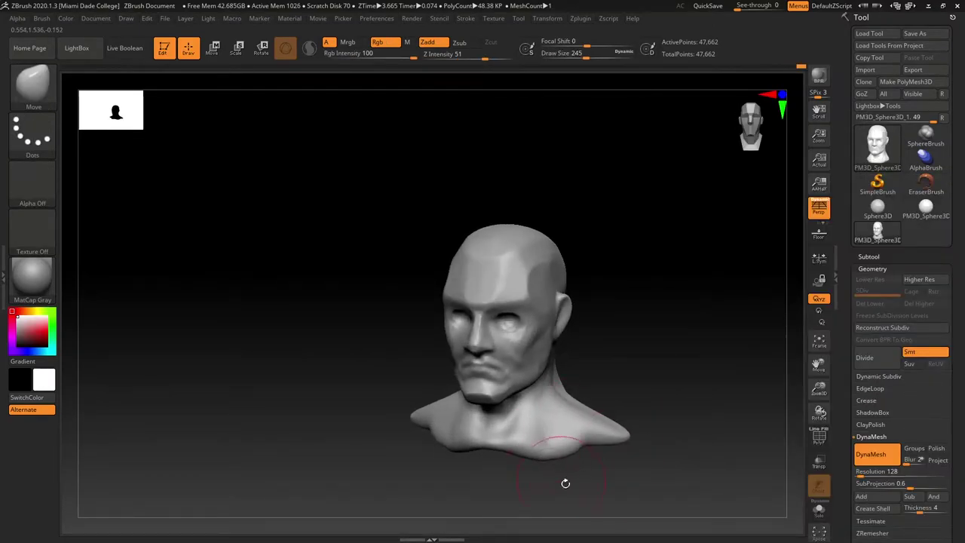
pyautogui.moveTo(566, 482); pyautogui.dragTo(607, 407, button='right')
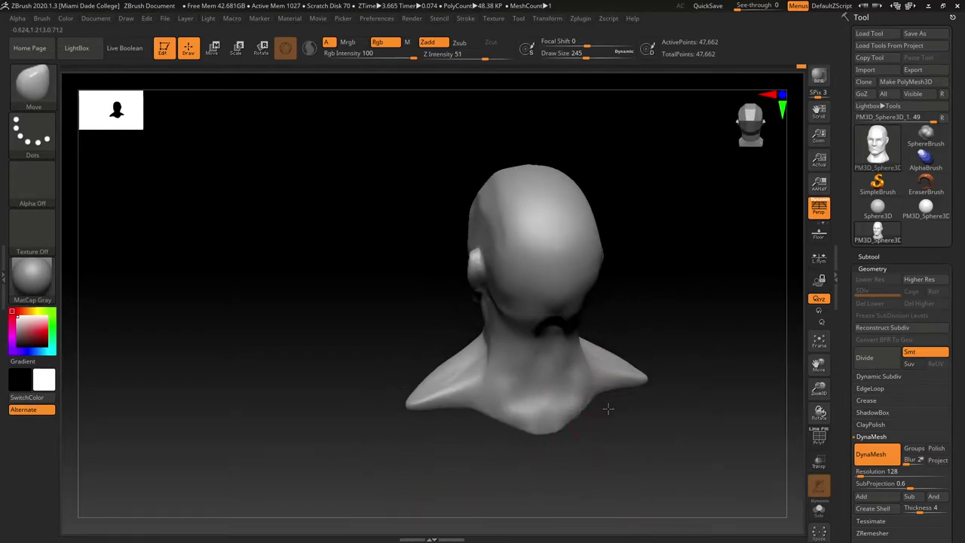
pyautogui.moveTo(591, 464)
pyautogui.mouseDown(button='right')
pyautogui.moveTo(460, 472)
pyautogui.moveTo(527, 456)
pyautogui.moveTo(662, 456)
pyautogui.moveTo(623, 452)
pyautogui.moveTo(613, 414)
pyautogui.mouseUp(button='right')
# Extend the upper back, shoulders and chest into a bust with the Move brush at draw sizes 422 and 234
pyautogui.press('s')
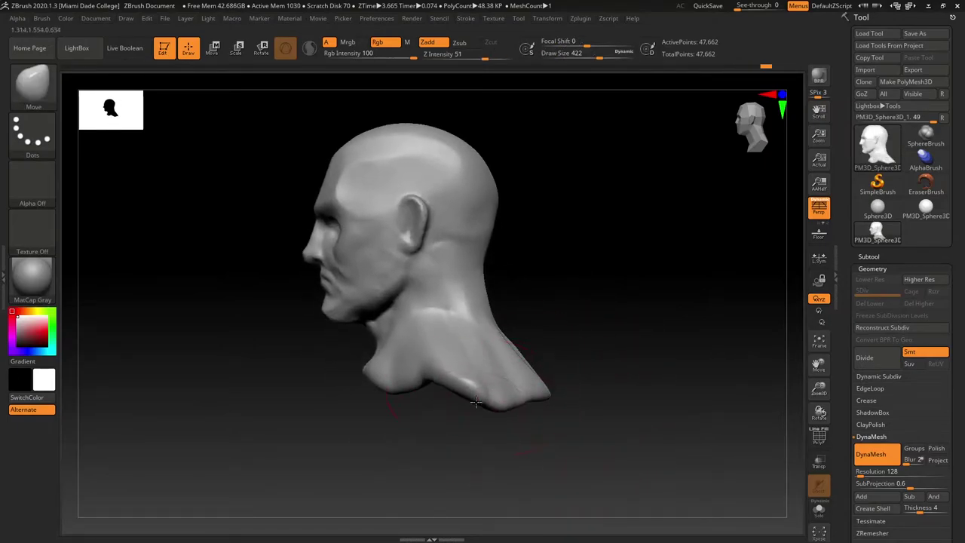
pyautogui.moveTo(475, 402); pyautogui.dragTo(605, 394)
pyautogui.keyDown('shift'); pyautogui.moveTo(576, 425); pyautogui.dragTo(497, 426); pyautogui.keyUp('shift')
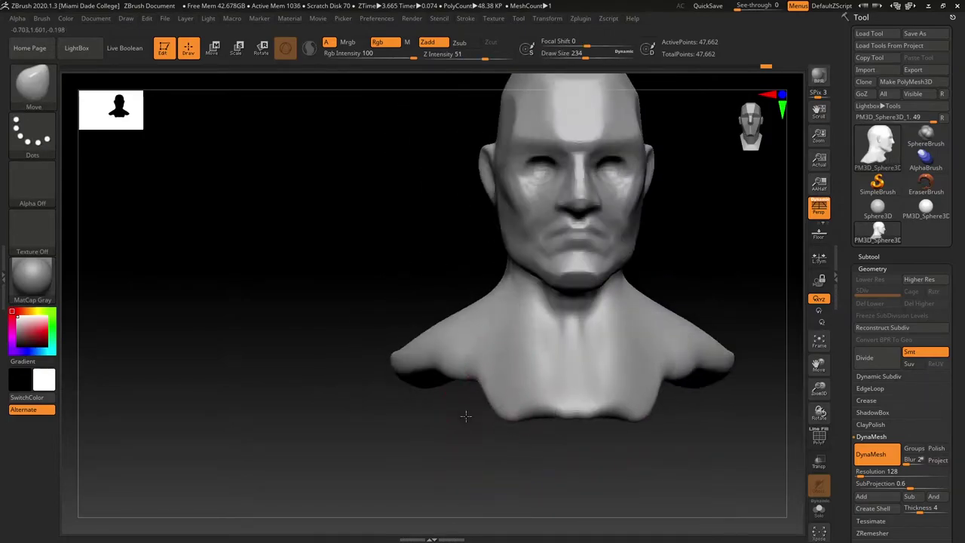
pyautogui.moveTo(384, 432); pyautogui.dragTo(451, 417)
pyautogui.moveTo(533, 431); pyautogui.dragTo(457, 430)
pyautogui.moveTo(608, 427)
pyautogui.mouseDown()
pyautogui.moveTo(654, 424)
pyautogui.moveTo(582, 420)
pyautogui.mouseUp()
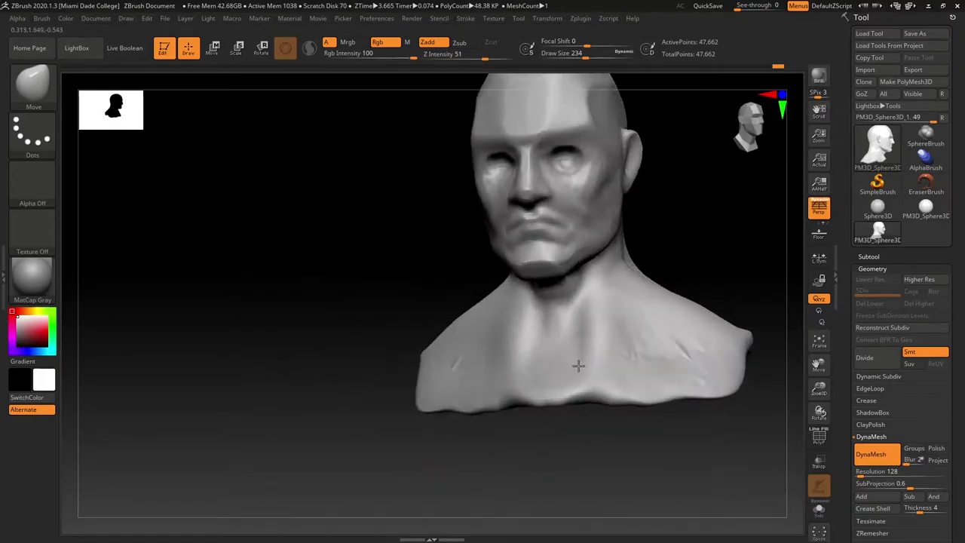
# Fill the hollow underside of the bust with ClayBuildup at draw size 234
pyautogui.moveTo(578, 366)
pyautogui.keyDown('shift'); pyautogui.mouseDown()
pyautogui.moveTo(674, 367)
pyautogui.moveTo(582, 294)
pyautogui.mouseUp(); pyautogui.keyUp('shift')
pyautogui.press('b')
pyautogui.press('c')
pyautogui.press('b')
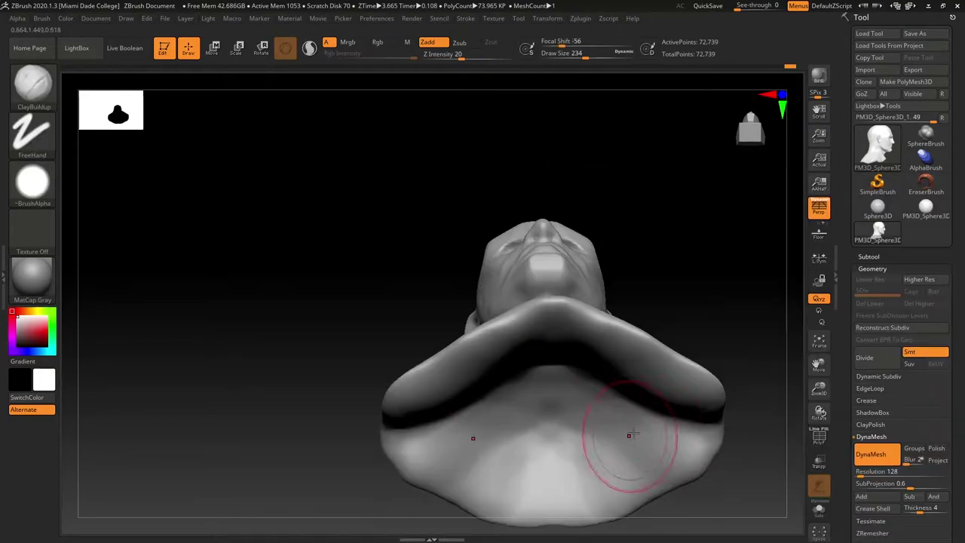
pyautogui.moveTo(630, 460); pyautogui.dragTo(549, 452)
pyautogui.moveTo(664, 320); pyautogui.dragTo(664, 272)
pyautogui.moveTo(565, 422)
pyautogui.mouseDown()
pyautogui.moveTo(539, 339)
pyautogui.moveTo(412, 429)
pyautogui.mouseUp()
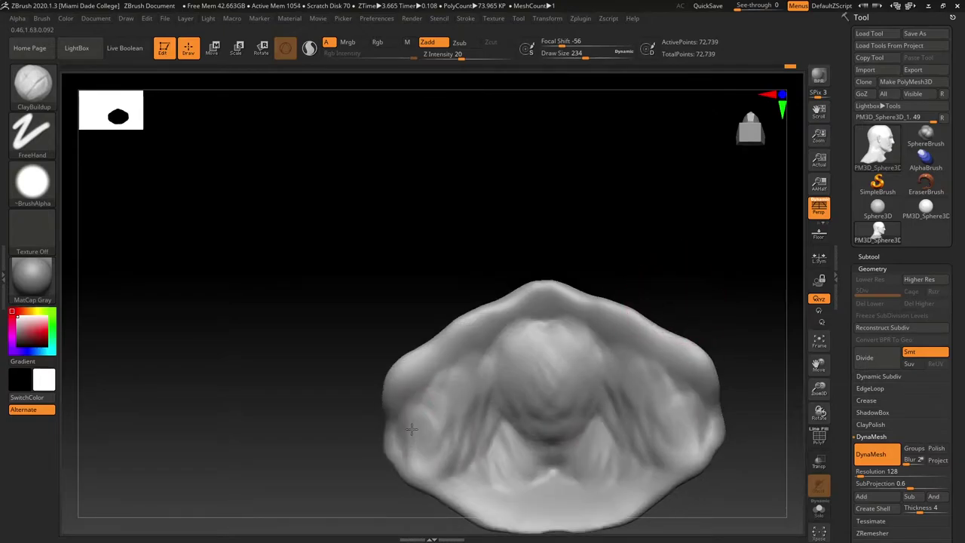
pyautogui.moveTo(340, 448); pyautogui.dragTo(458, 451)
pyautogui.moveTo(539, 415); pyautogui.dragTo(634, 513)
pyautogui.moveTo(698, 444)
pyautogui.mouseDown()
pyautogui.moveTo(629, 429)
pyautogui.moveTo(708, 343)
pyautogui.mouseUp()
pyautogui.moveTo(708, 343)
pyautogui.mouseDown()
pyautogui.moveTo(613, 351)
pyautogui.moveTo(697, 302)
pyautogui.mouseUp()
pyautogui.moveTo(475, 486); pyautogui.dragTo(565, 484)
pyautogui.moveTo(690, 287); pyautogui.dragTo(663, 389)
pyautogui.moveTo(558, 482); pyautogui.dragTo(472, 482)
pyautogui.moveTo(643, 399)
pyautogui.mouseDown()
pyautogui.moveTo(634, 290)
pyautogui.moveTo(596, 266)
pyautogui.mouseUp()
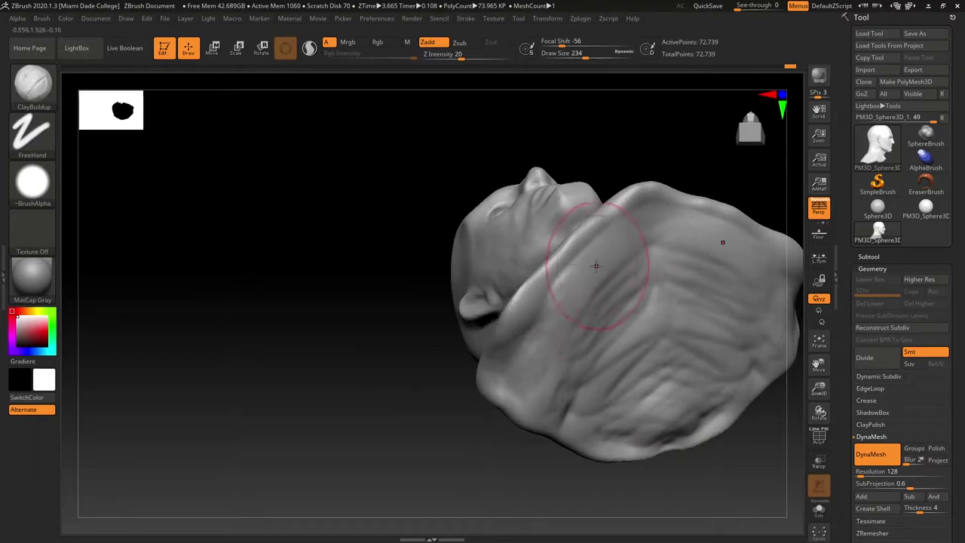
pyautogui.moveTo(701, 463)
pyautogui.mouseDown()
pyautogui.moveTo(668, 436)
pyautogui.moveTo(682, 403)
pyautogui.mouseUp()
# Re-DynaMesh the bust and smooth its underside at draw size 172
pyautogui.moveTo(683, 402)
pyautogui.keyDown('ctrl'); pyautogui.mouseDown()
pyautogui.moveTo(701, 422)
pyautogui.moveTo(687, 442)
pyautogui.mouseUp(); pyautogui.keyUp('ctrl')
pyautogui.moveTo(694, 324)
pyautogui.keyDown('shift'); pyautogui.mouseDown()
pyautogui.moveTo(712, 325)
pyautogui.moveTo(701, 327)
pyautogui.mouseUp(); pyautogui.keyUp('shift')
pyautogui.press('s')
pyautogui.moveTo(705, 332); pyautogui.dragTo(732, 308)
pyautogui.moveTo(708, 403)
pyautogui.keyDown('ctrl'); pyautogui.mouseDown()
pyautogui.moveTo(720, 419)
pyautogui.moveTo(640, 439)
pyautogui.moveTo(646, 445)
pyautogui.moveTo(643, 408)
pyautogui.moveTo(681, 247)
pyautogui.mouseUp(); pyautogui.keyUp('ctrl')
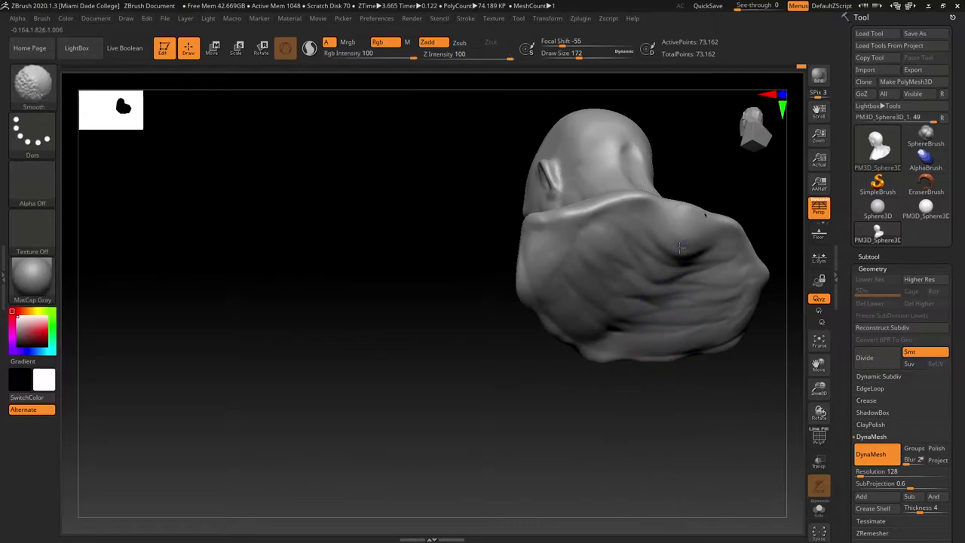
pyautogui.moveTo(601, 437)
pyautogui.mouseDown()
pyautogui.moveTo(593, 491)
pyautogui.moveTo(570, 487)
pyautogui.moveTo(616, 456)
pyautogui.moveTo(632, 422)
pyautogui.mouseUp()
# Carve the collarbone lines and the centre line of the chest with DamStandard at draw size 172
pyautogui.press('b')
pyautogui.press('d')
pyautogui.press('s')
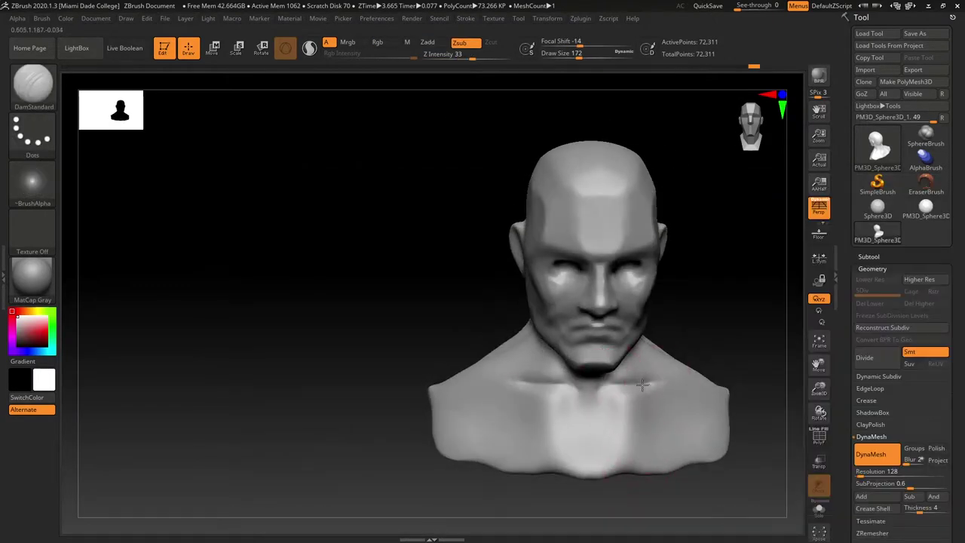
pyautogui.moveTo(642, 384)
pyautogui.mouseDown()
pyautogui.moveTo(728, 340)
pyautogui.moveTo(663, 383)
pyautogui.moveTo(612, 455)
pyautogui.mouseUp()
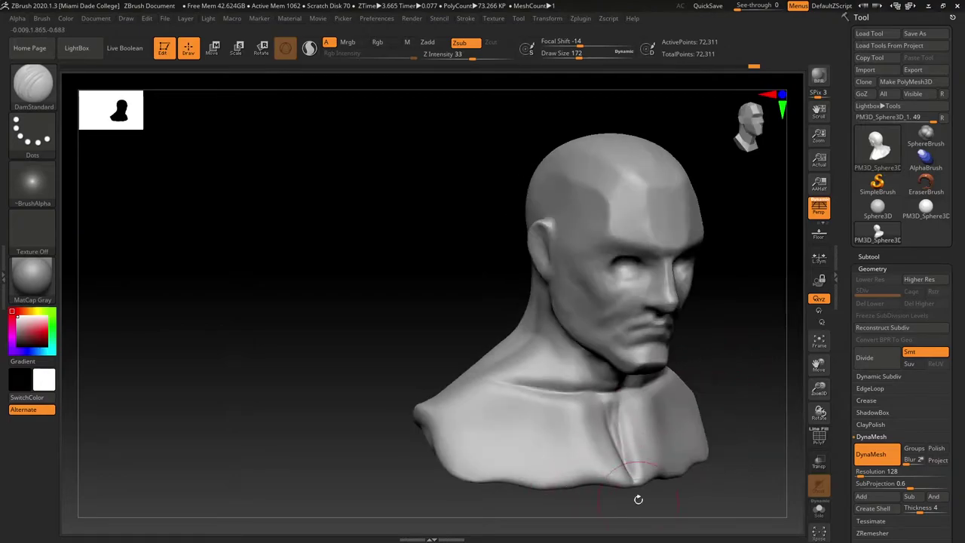
pyautogui.moveTo(742, 452)
pyautogui.mouseDown()
pyautogui.moveTo(637, 495)
pyautogui.moveTo(579, 476)
pyautogui.mouseUp()
# Build up the chest and shoulders with ClayBuildup at draw size 172 and smooth them
pyautogui.press('b')
pyautogui.press('c')
pyautogui.press('b')
pyautogui.moveTo(671, 471); pyautogui.dragTo(612, 462)
pyautogui.moveTo(702, 355)
pyautogui.mouseDown()
pyautogui.moveTo(721, 358)
pyautogui.moveTo(699, 463)
pyautogui.moveTo(685, 385)
pyautogui.mouseUp()
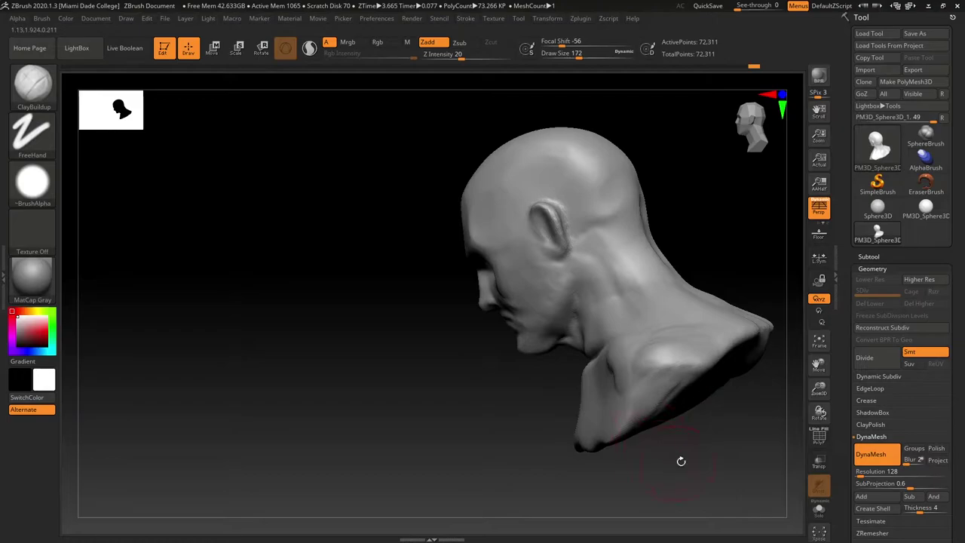
pyautogui.moveTo(680, 461)
pyautogui.mouseDown()
pyautogui.moveTo(641, 495)
pyautogui.moveTo(699, 422)
pyautogui.mouseUp()
pyautogui.moveTo(682, 295); pyautogui.dragTo(720, 333)
pyautogui.moveTo(703, 403)
pyautogui.mouseDown()
pyautogui.moveTo(638, 485)
pyautogui.moveTo(573, 452)
pyautogui.mouseUp()
pyautogui.press('shift')
# Reshape the throat and collarbone area with the Move brush at draw size 172
pyautogui.press('b')
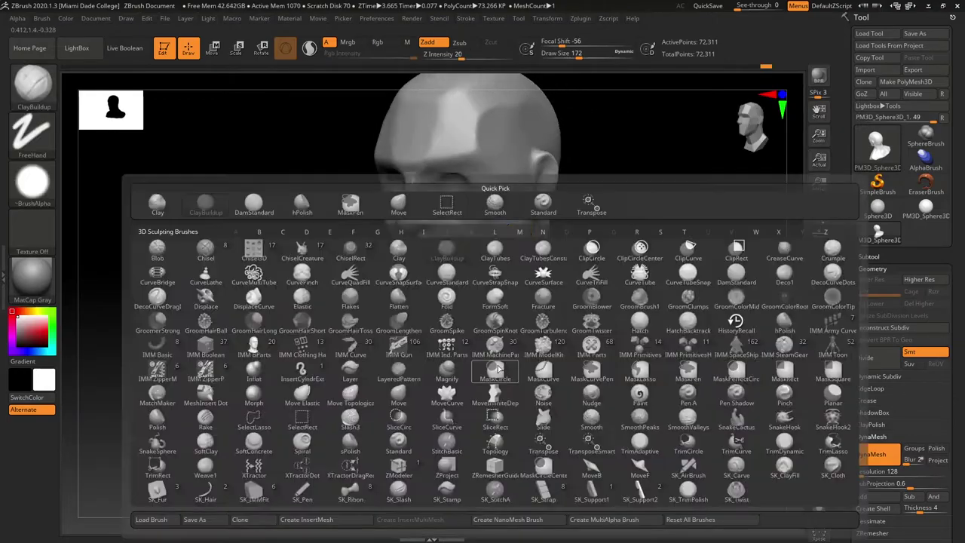
pyautogui.press('m')
pyautogui.press('v')
pyautogui.moveTo(457, 343); pyautogui.dragTo(480, 351)
pyautogui.moveTo(603, 295); pyautogui.dragTo(720, 289)
pyautogui.moveTo(622, 343); pyautogui.dragTo(641, 365)
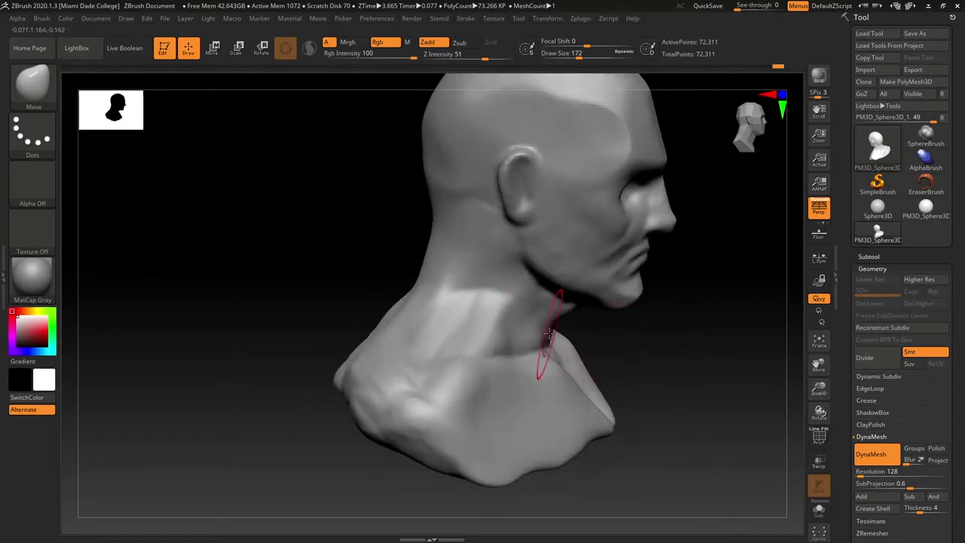
pyautogui.moveTo(549, 332)
pyautogui.mouseDown()
pyautogui.moveTo(567, 351)
pyautogui.moveTo(577, 341)
pyautogui.moveTo(595, 345)
pyautogui.mouseUp()
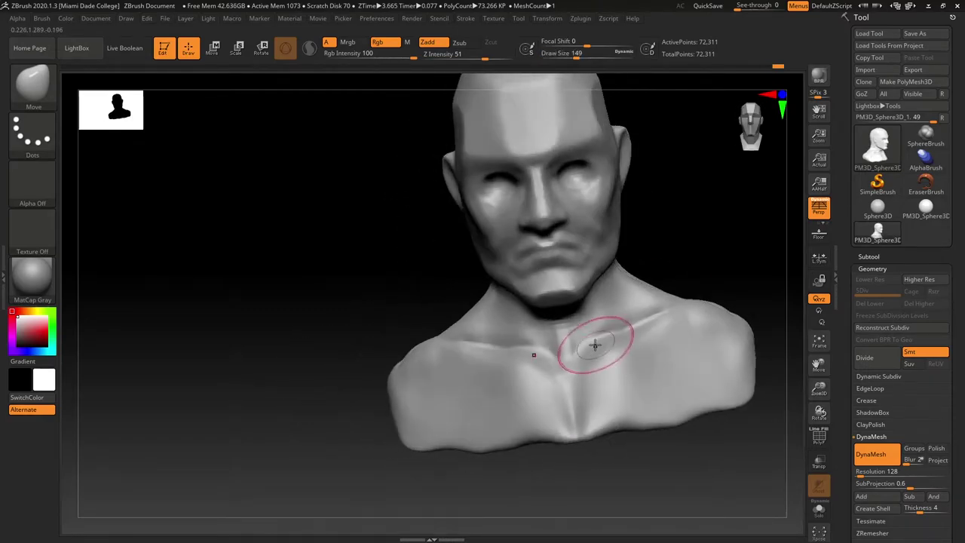
# Adjust the neck and trapezius contours with the Move brush at draw size 149
pyautogui.moveTo(692, 280)
pyautogui.mouseDown()
pyautogui.moveTo(602, 332)
pyautogui.moveTo(637, 362)
pyautogui.moveTo(614, 381)
pyautogui.mouseUp()
pyautogui.press('s')
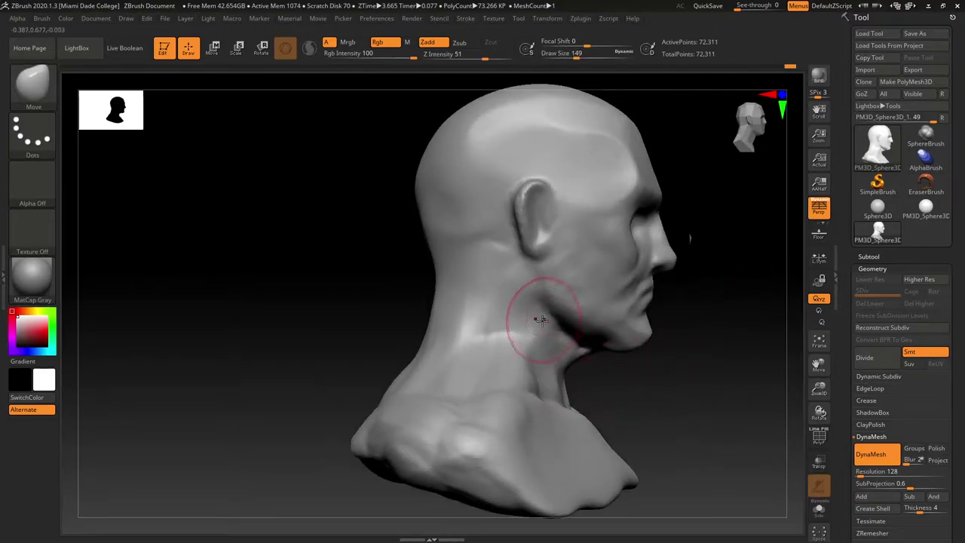
pyautogui.moveTo(663, 343); pyautogui.dragTo(475, 350)
pyautogui.keyDown('alt'); pyautogui.moveTo(475, 350); pyautogui.dragTo(219, 370); pyautogui.keyUp('alt')
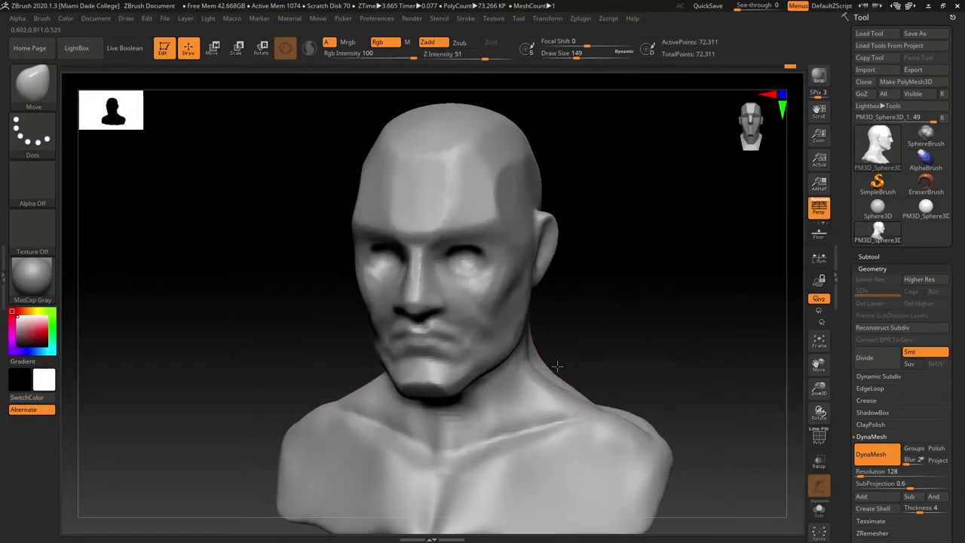
pyautogui.moveTo(654, 354); pyautogui.dragTo(596, 380)
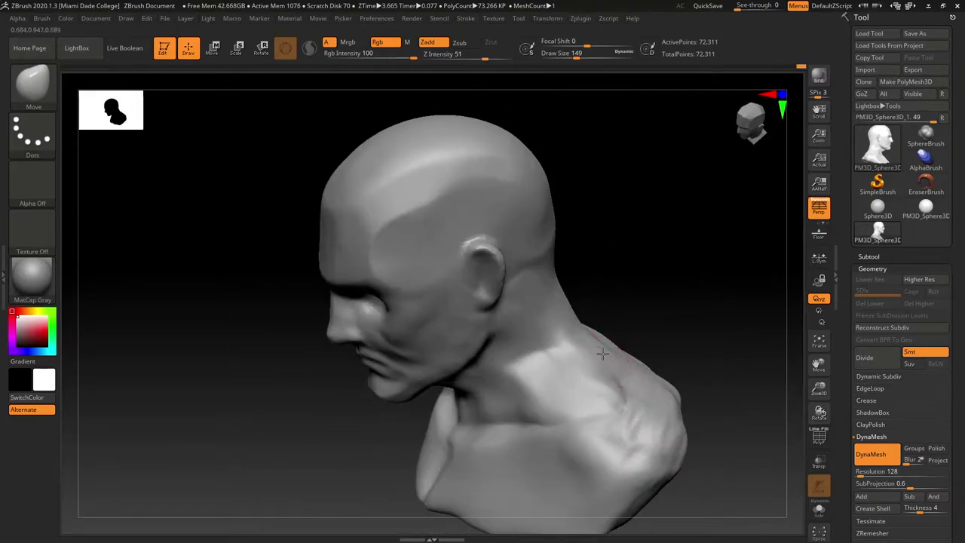
# Build up the trapezius between the neck and shoulder with ClayBuildup at draw size 149 and smooth it
pyautogui.press('b')
pyautogui.press('c')
pyautogui.press('b')
pyautogui.moveTo(674, 345); pyautogui.dragTo(571, 379)
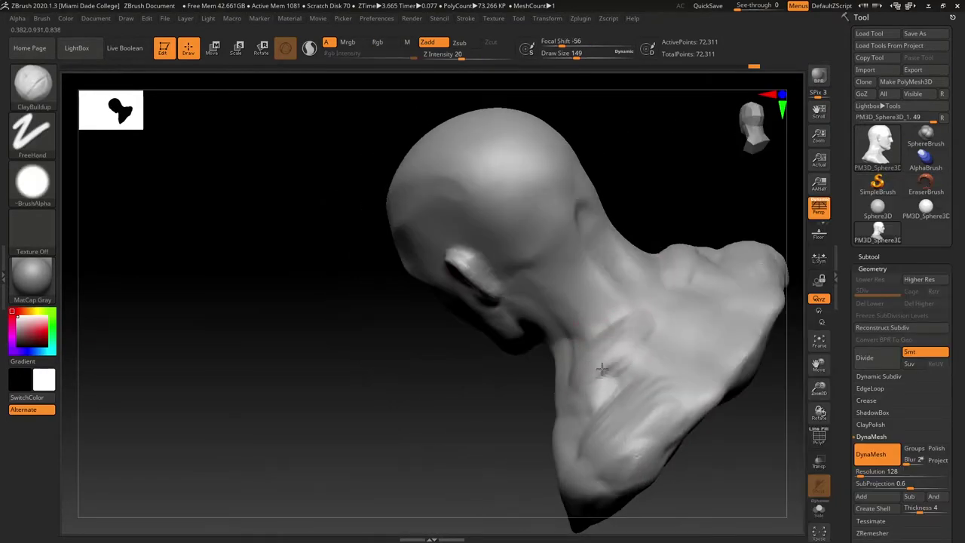
pyautogui.press('ctrl')
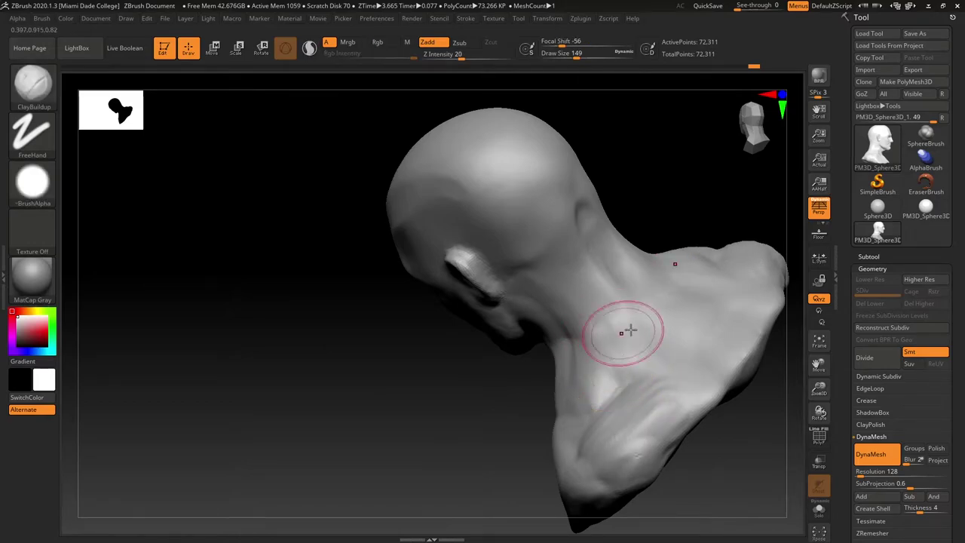
pyautogui.moveTo(655, 375)
pyautogui.mouseDown(button='right')
pyautogui.moveTo(603, 331)
pyautogui.moveTo(595, 344)
pyautogui.moveTo(682, 297)
pyautogui.mouseUp(button='right')
pyautogui.moveTo(490, 389); pyautogui.dragTo(562, 369, button='right')
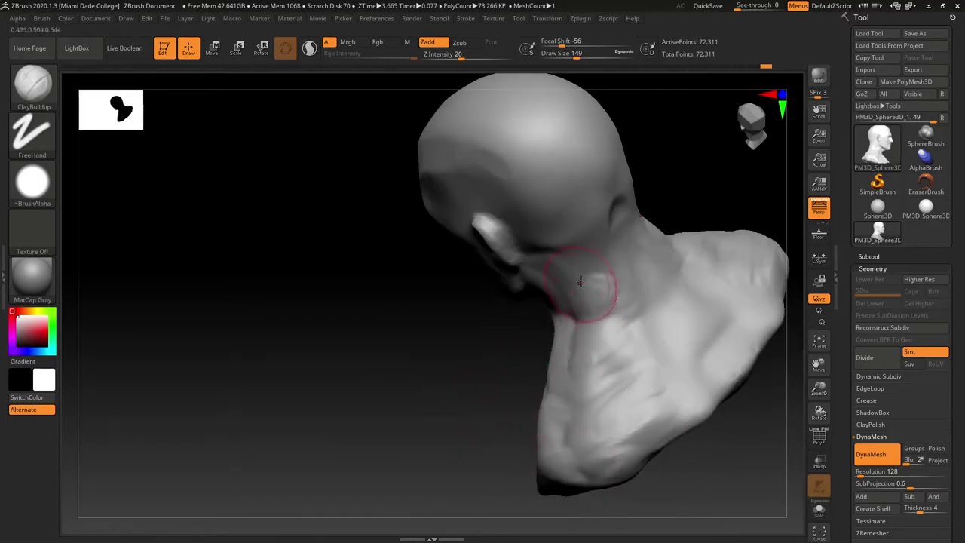
pyautogui.moveTo(588, 290); pyautogui.dragTo(652, 245, button='right')
pyautogui.keyDown('shift'); pyautogui.moveTo(584, 377); pyautogui.dragTo(596, 357); pyautogui.keyUp('shift')
pyautogui.moveTo(597, 357); pyautogui.dragTo(543, 377, button='right')
pyautogui.moveTo(626, 354)
pyautogui.mouseDown()
pyautogui.moveTo(640, 324)
pyautogui.moveTo(656, 399)
pyautogui.mouseUp()
pyautogui.keyDown('shift'); pyautogui.moveTo(656, 340); pyautogui.dragTo(679, 324); pyautogui.keyUp('shift')
# Refine the nape and upper back of the neck with ClayBuildup and smooth the transitions
pyautogui.moveTo(724, 196); pyautogui.dragTo(684, 181, button='right')
pyautogui.press('s')
pyautogui.moveTo(620, 206); pyautogui.dragTo(620, 215)
pyautogui.press('shift')
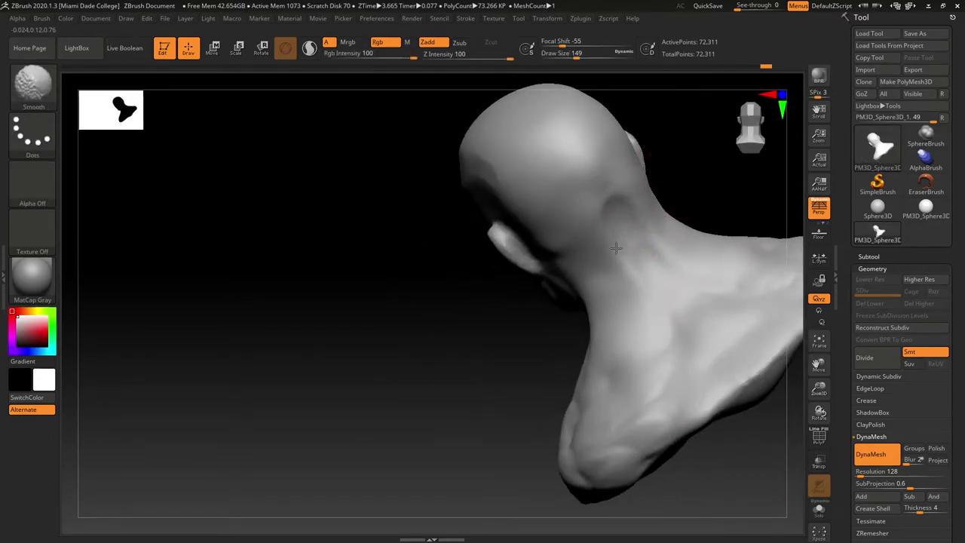
pyautogui.keyDown('shift'); pyautogui.moveTo(618, 215); pyautogui.dragTo(572, 299, button='right'); pyautogui.keyUp('shift')
pyautogui.moveTo(598, 237)
pyautogui.mouseDown(button='right')
pyautogui.moveTo(528, 215)
pyautogui.moveTo(594, 176)
pyautogui.moveTo(668, 236)
pyautogui.moveTo(664, 334)
pyautogui.moveTo(532, 394)
pyautogui.moveTo(525, 411)
pyautogui.moveTo(545, 382)
pyautogui.moveTo(611, 344)
pyautogui.mouseUp(button='right')
pyautogui.moveTo(556, 400)
pyautogui.mouseDown(button='right')
pyautogui.moveTo(586, 370)
pyautogui.moveTo(570, 318)
pyautogui.moveTo(648, 349)
pyautogui.moveTo(655, 309)
pyautogui.moveTo(642, 334)
pyautogui.moveTo(659, 291)
pyautogui.moveTo(633, 297)
pyautogui.moveTo(607, 353)
pyautogui.mouseUp(button='right')
# Adjust the shoulder and neck silhouette with the Move brush at draw size 182
pyautogui.press('b')
pyautogui.press('m')
pyautogui.press('v')
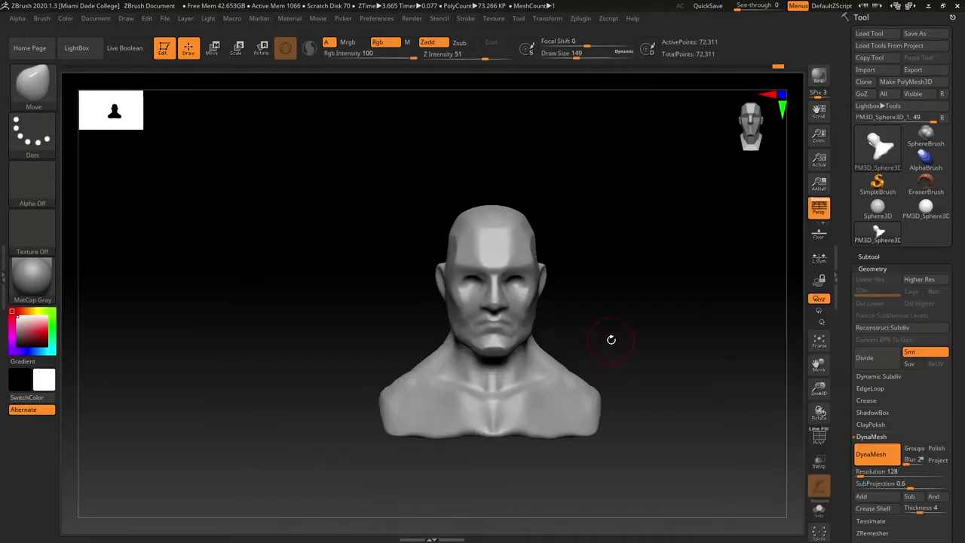
pyautogui.press('s')
pyautogui.moveTo(573, 353)
pyautogui.mouseDown()
pyautogui.moveTo(564, 364)
pyautogui.moveTo(648, 373)
pyautogui.mouseUp()
pyautogui.press('b')
pyautogui.press('c')
pyautogui.press('b')
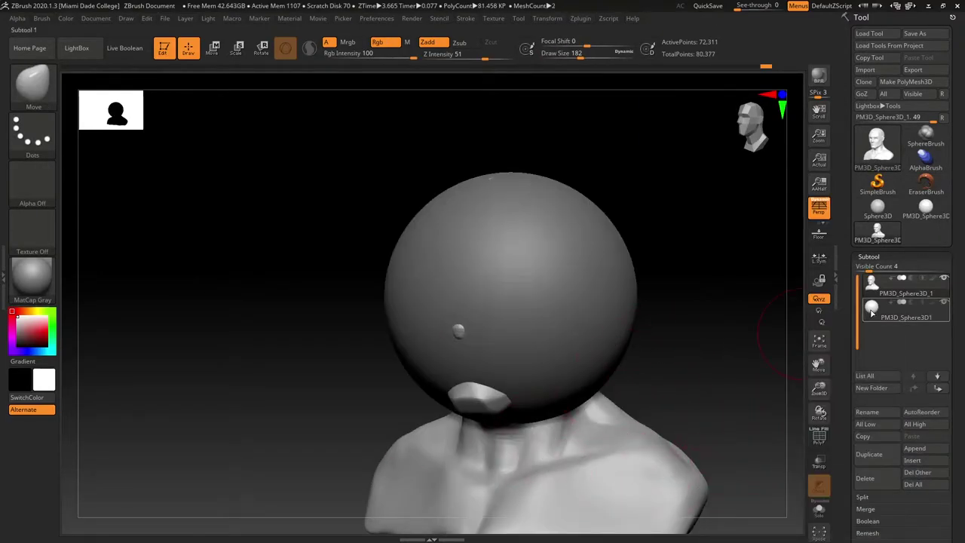
# Select the sphere subtool, scale it down to an eyeball and position it in one eye socket
pyautogui.click(871, 307)
pyautogui.press('r')
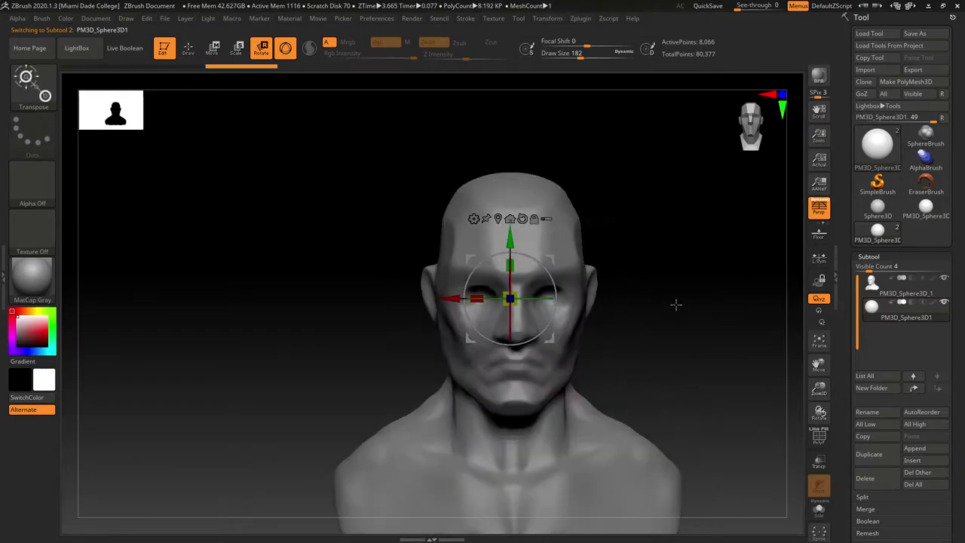
pyautogui.moveTo(451, 299); pyautogui.dragTo(599, 300)
pyautogui.moveTo(660, 299); pyautogui.dragTo(504, 301)
pyautogui.keyDown('shift'); pyautogui.moveTo(385, 310); pyautogui.dragTo(279, 309); pyautogui.keyUp('shift')
pyautogui.moveTo(485, 303)
pyautogui.mouseDown()
pyautogui.moveTo(424, 308)
pyautogui.moveTo(490, 322)
pyautogui.moveTo(477, 301)
pyautogui.mouseUp()
pyautogui.moveTo(426, 299); pyautogui.dragTo(424, 299)
pyautogui.keyDown('shift'); pyautogui.moveTo(376, 318); pyautogui.dragTo(279, 319); pyautogui.keyUp('shift')
pyautogui.moveTo(418, 299); pyautogui.dragTo(415, 300)
pyautogui.keyDown('shift'); pyautogui.moveTo(348, 362); pyautogui.dragTo(558, 330); pyautogui.keyUp('shift')
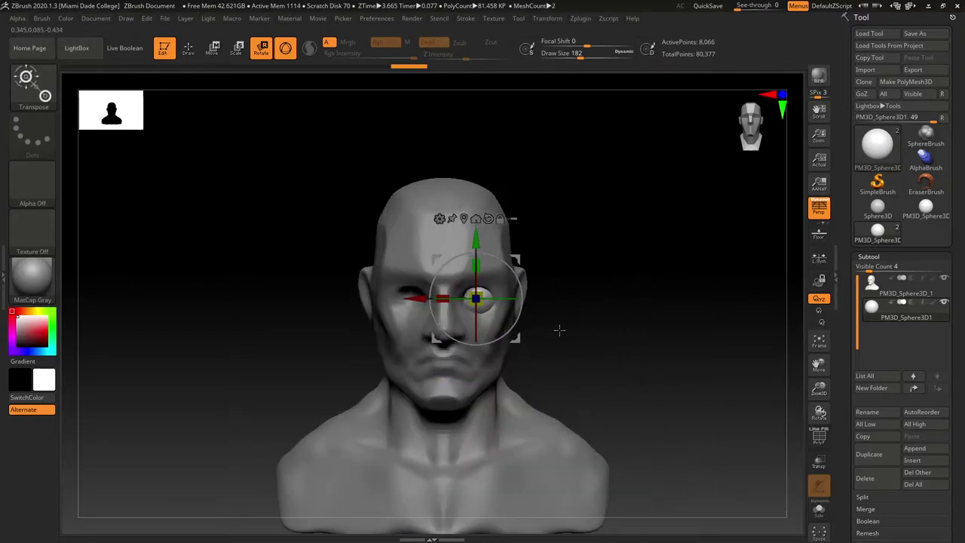
# Make the head the active subtool and build up the lower eyelids with ClayBuildup at draw size 49
pyautogui.press('q')
pyautogui.moveTo(530, 320)
pyautogui.keyDown('alt'); pyautogui.mouseDown(button='right')
pyautogui.moveTo(534, 357)
pyautogui.moveTo(596, 371)
pyautogui.mouseUp(button='right'); pyautogui.keyUp('alt')
pyautogui.press('s')
pyautogui.moveTo(615, 370); pyautogui.dragTo(601, 370)
pyautogui.keyDown('alt'); pyautogui.click(537, 386); pyautogui.keyUp('alt')
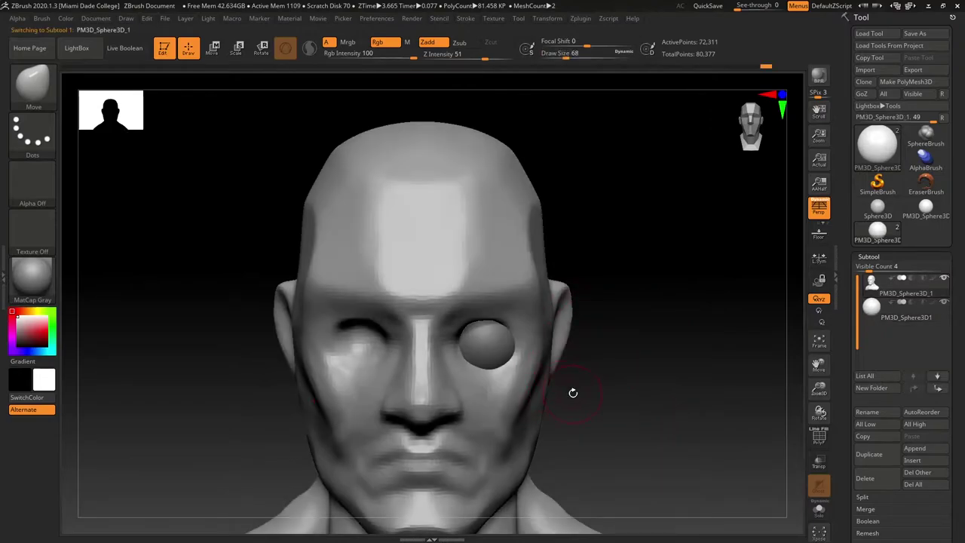
pyautogui.press('b')
pyautogui.press('c')
pyautogui.press('b')
pyautogui.press('s')
pyautogui.moveTo(372, 369); pyautogui.dragTo(368, 369)
pyautogui.moveTo(382, 362); pyautogui.dragTo(351, 369)
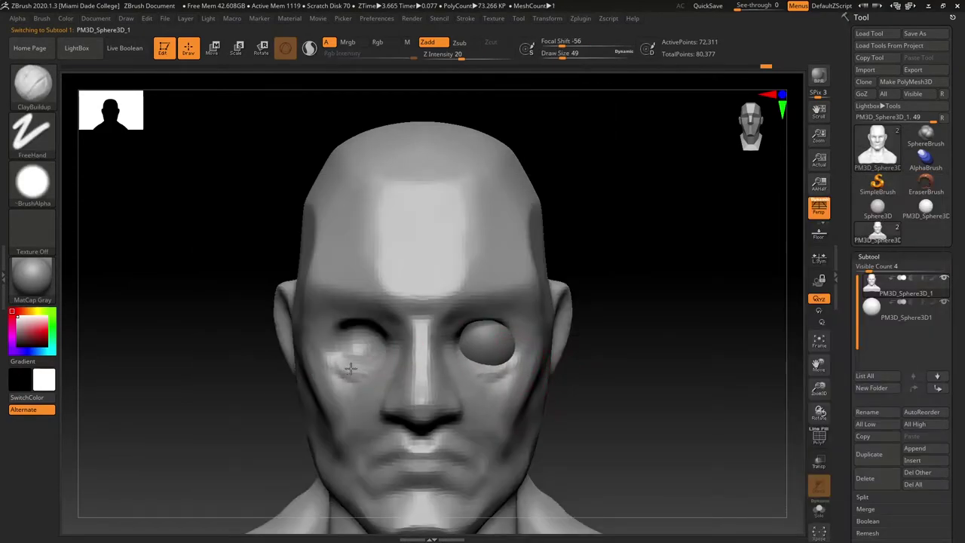
pyautogui.moveTo(480, 353); pyautogui.dragTo(504, 356, button='right')
pyautogui.moveTo(616, 344); pyautogui.dragTo(493, 378)
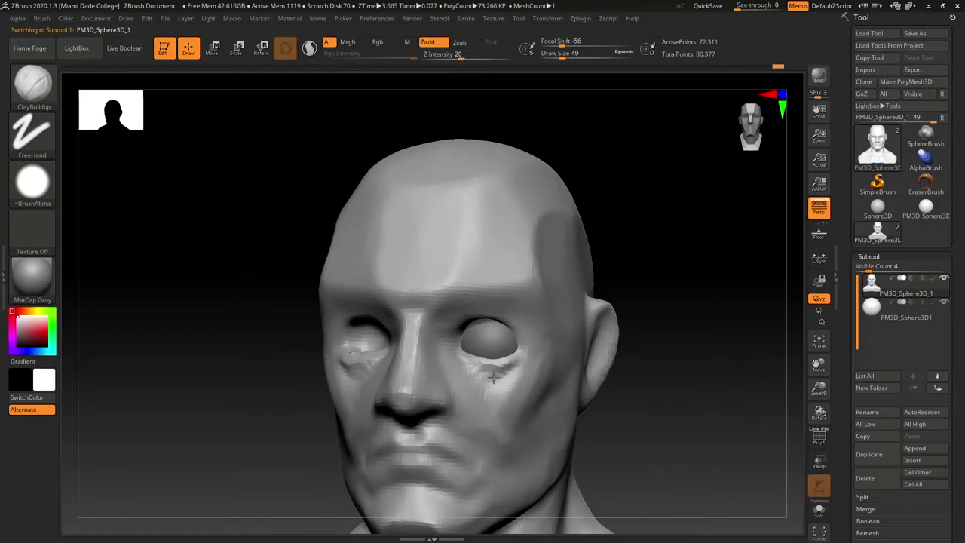
pyautogui.moveTo(487, 356); pyautogui.dragTo(586, 339, button='right')
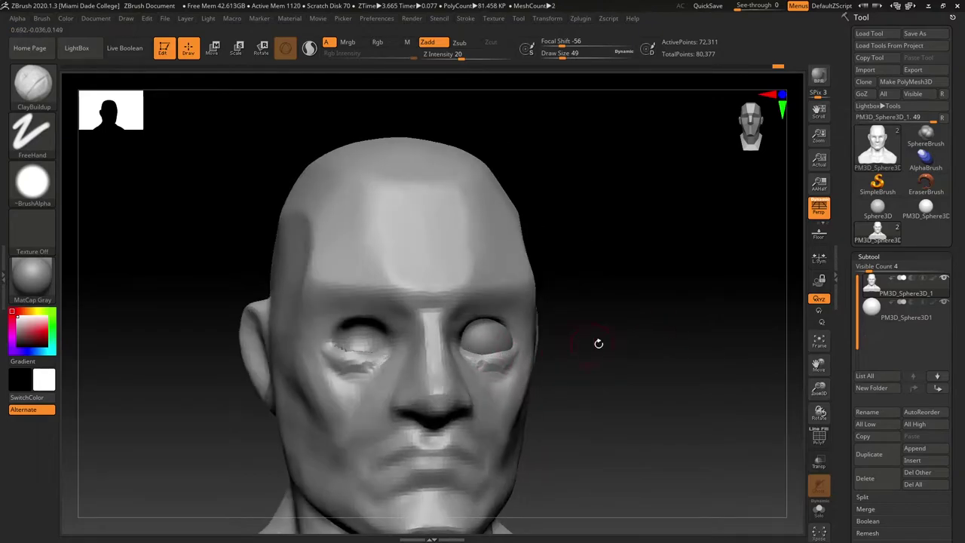
# Build up the upper eyelids over the eyeball with ClayBuildup at draw size 49
pyautogui.moveTo(598, 344); pyautogui.dragTo(492, 338)
pyautogui.moveTo(650, 307)
pyautogui.mouseDown()
pyautogui.moveTo(662, 330)
pyautogui.moveTo(522, 344)
pyautogui.mouseUp()
pyautogui.moveTo(637, 303); pyautogui.dragTo(683, 305)
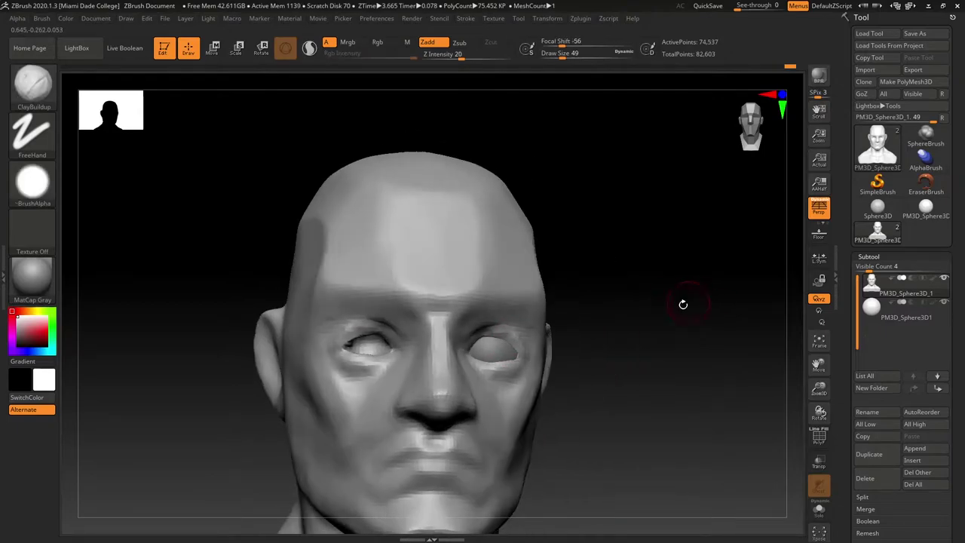
pyautogui.moveTo(595, 325)
pyautogui.mouseDown()
pyautogui.moveTo(655, 356)
pyautogui.moveTo(593, 336)
pyautogui.moveTo(609, 381)
pyautogui.moveTo(653, 380)
pyautogui.mouseUp()
# Adjust the eyelids around the eyeball with the Move brush at draw size 49 and update the head's DynaMesh
pyautogui.press('b')
pyautogui.press('m')
pyautogui.press('v')
pyautogui.keyDown('ctrl'); pyautogui.moveTo(653, 380); pyautogui.dragTo(639, 398); pyautogui.keyUp('ctrl')
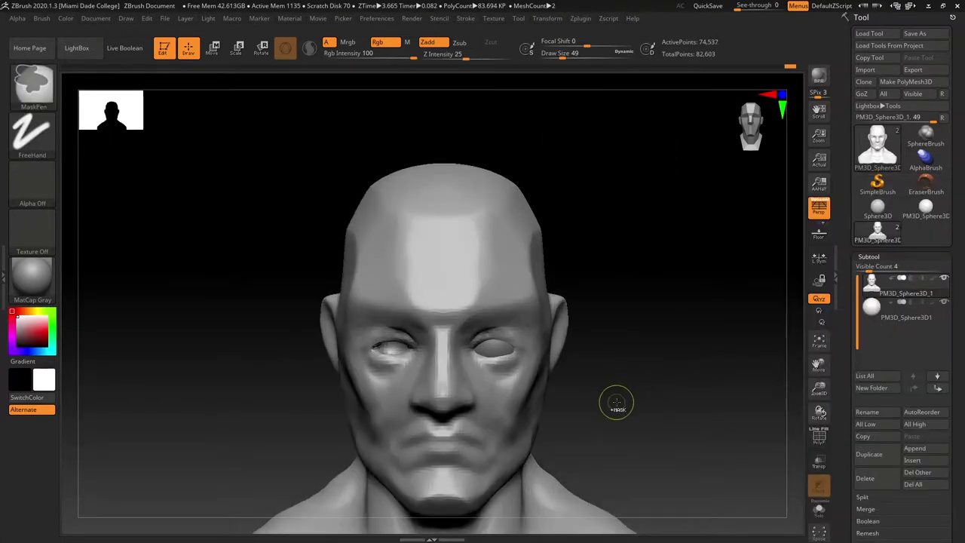
# Mirror the eyeball across the X axis with SubTool Master, merging both eyeballs into one subtool
pyautogui.keyDown('alt'); pyautogui.click(499, 351); pyautogui.keyUp('alt')
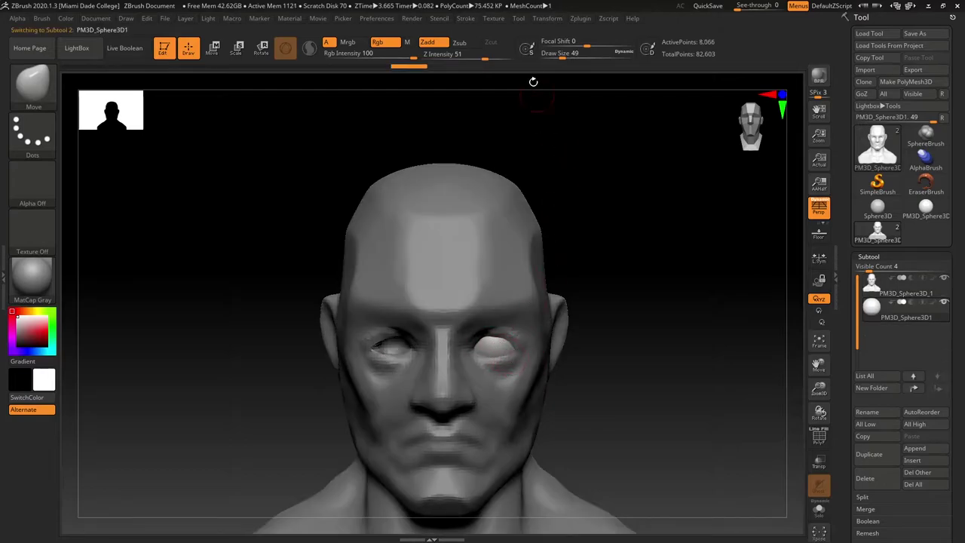
pyautogui.click(580, 21)
pyautogui.click(614, 180)
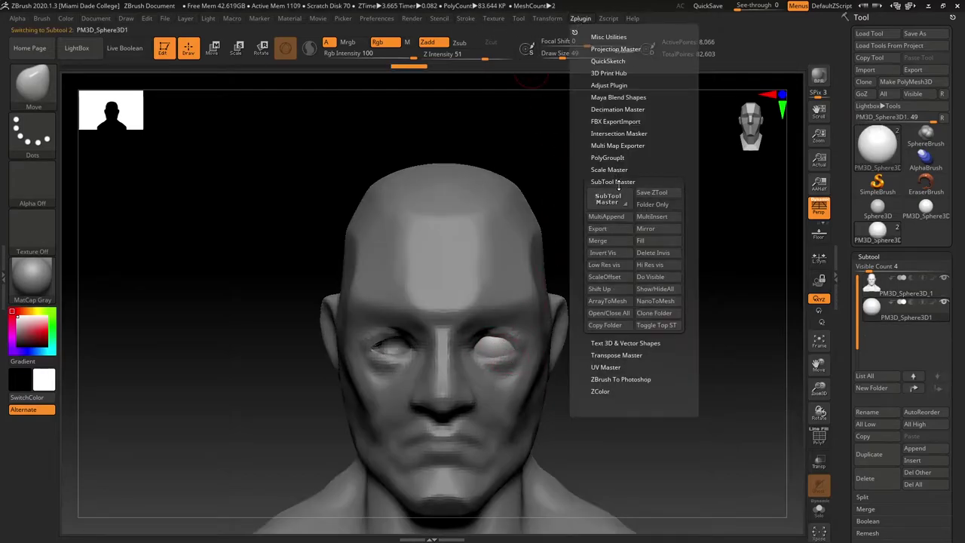
pyautogui.click(656, 232)
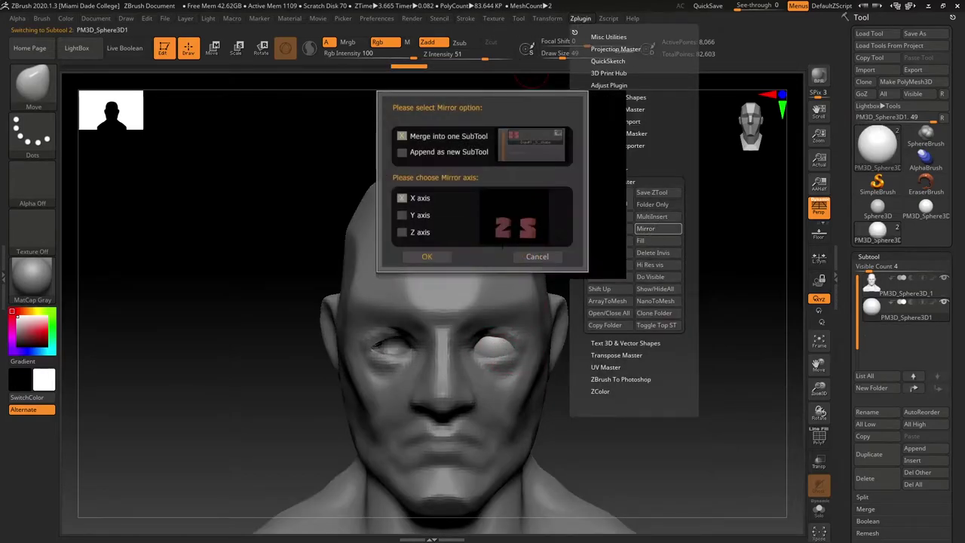
pyautogui.click(427, 257)
# Make the head the active subtool, adjust the eyelids with the Move brush and update the DynaMesh
pyautogui.moveTo(585, 392); pyautogui.dragTo(603, 411, button='right')
pyautogui.keyDown('alt'); pyautogui.click(534, 405); pyautogui.keyUp('alt')
pyautogui.moveTo(534, 404); pyautogui.dragTo(518, 329, button='right')
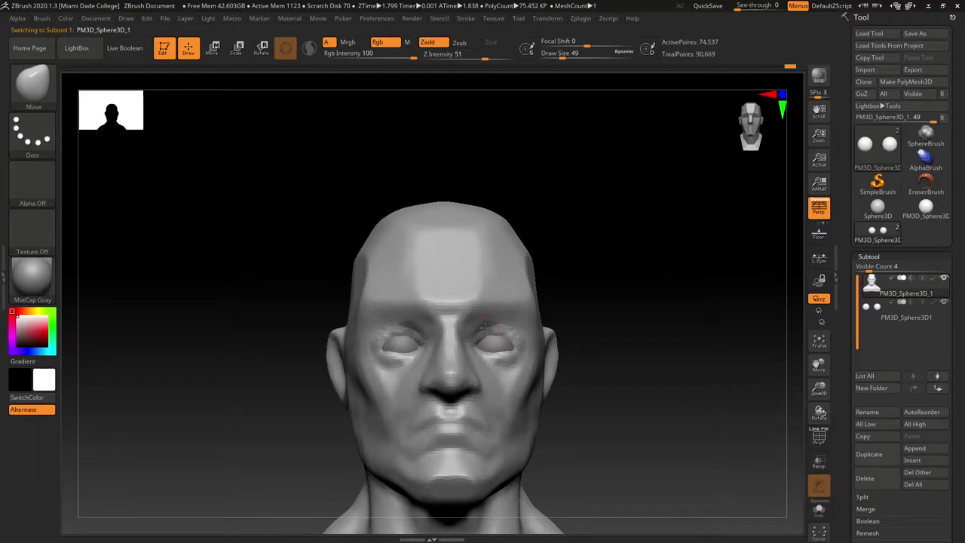
pyautogui.moveTo(588, 303); pyautogui.dragTo(591, 326)
pyautogui.keyDown('ctrl'); pyautogui.moveTo(603, 367); pyautogui.dragTo(611, 376); pyautogui.keyUp('ctrl')
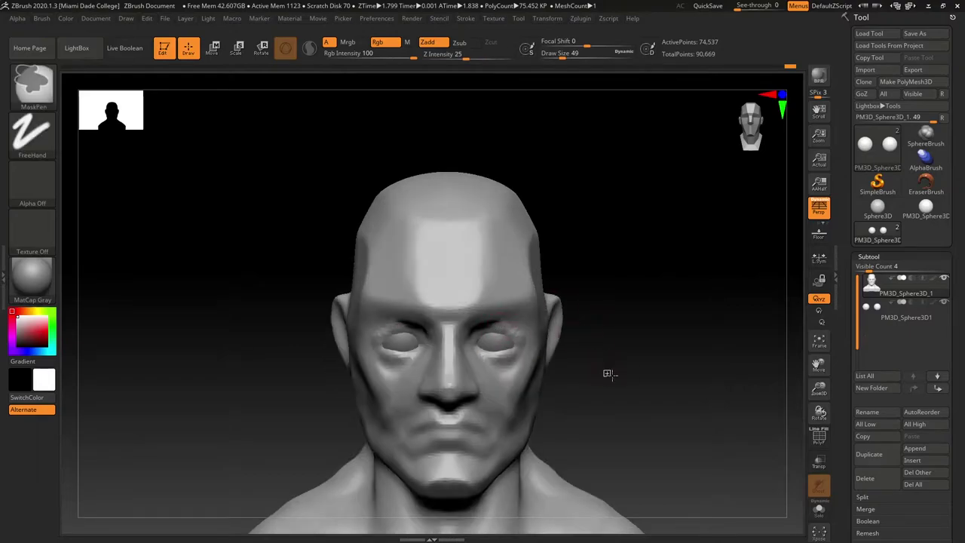
# Build up the lower eyelids with ClayBuildup at draw size 49
pyautogui.press('b')
pyautogui.press('c')
pyautogui.press('b')
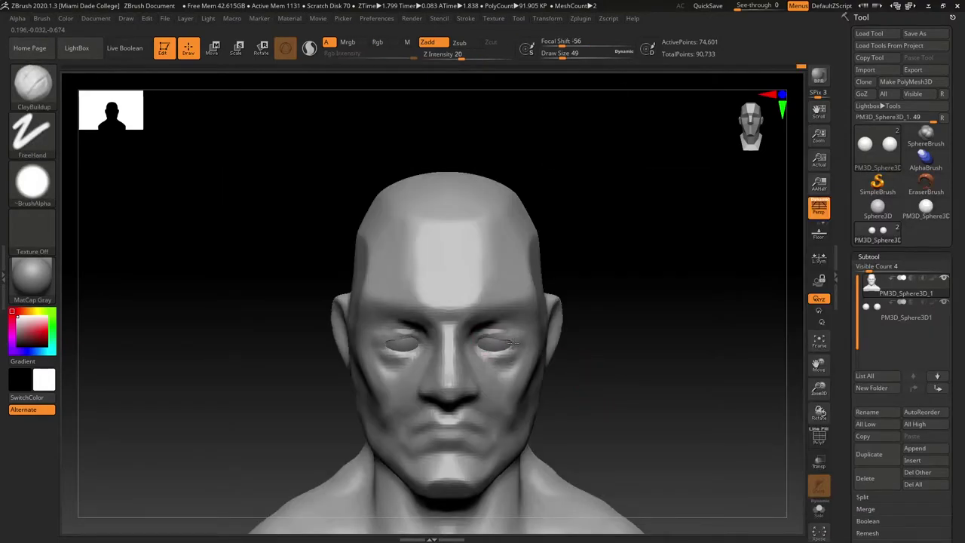
pyautogui.moveTo(513, 343); pyautogui.dragTo(503, 343, button='right')
pyautogui.moveTo(495, 349); pyautogui.dragTo(510, 345)
# Pull the eyelids and eye corners into shape with the Move brush at draw sizes 49 and 74
pyautogui.moveTo(662, 345)
pyautogui.mouseDown()
pyautogui.moveTo(670, 355)
pyautogui.moveTo(603, 359)
pyautogui.mouseUp()
pyautogui.press('b')
pyautogui.press('m')
pyautogui.press('v')
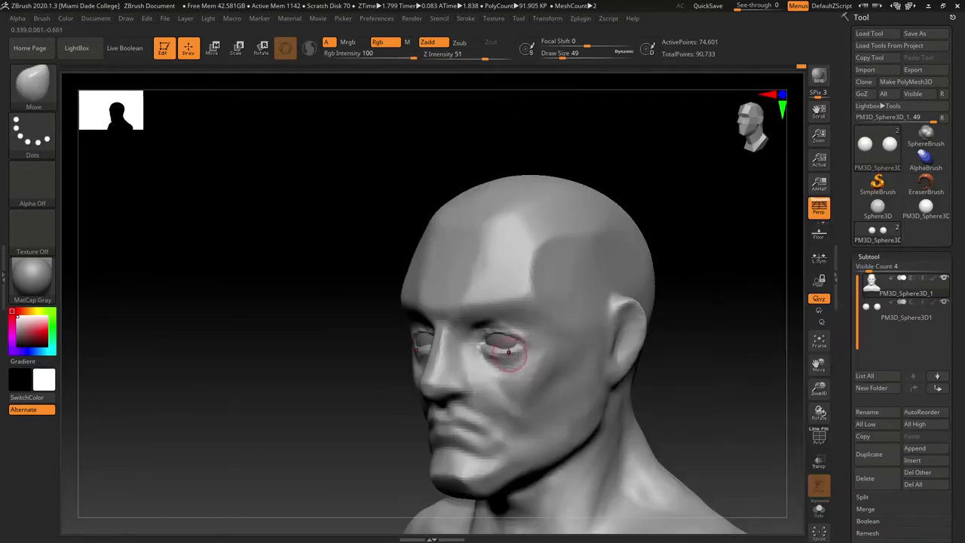
pyautogui.keyDown('shift'); pyautogui.moveTo(666, 356); pyautogui.dragTo(724, 358); pyautogui.keyUp('shift')
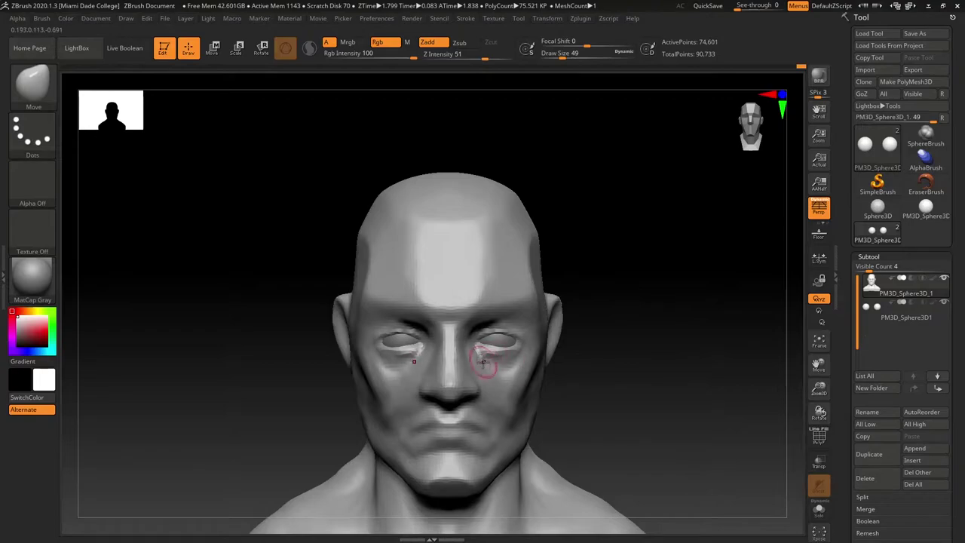
pyautogui.press(']')
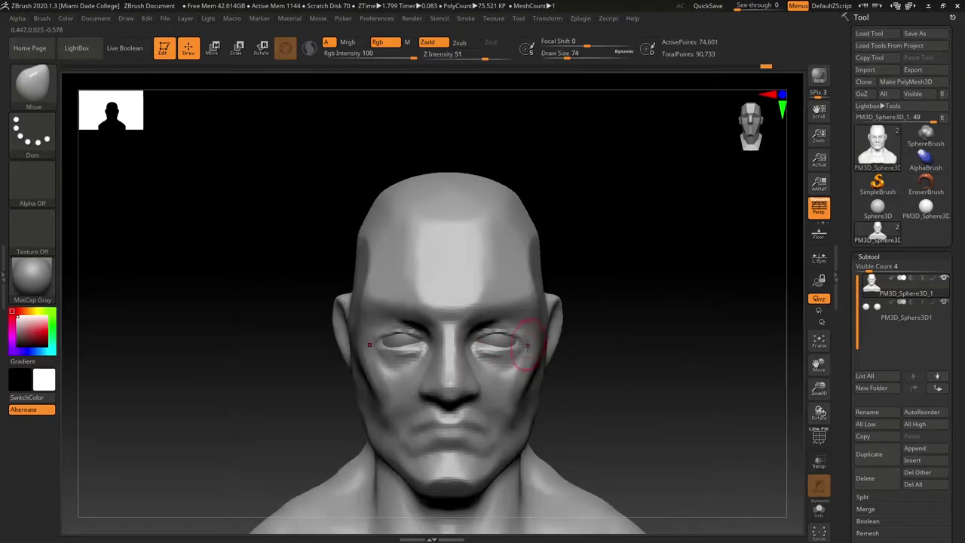
# Select the eyeballs subtool and shift the eyeballs along the depth axis in side view
pyautogui.moveTo(641, 353); pyautogui.dragTo(545, 354)
pyautogui.keyDown('alt'); pyautogui.click(508, 344); pyautogui.keyUp('alt')
pyautogui.press('w')
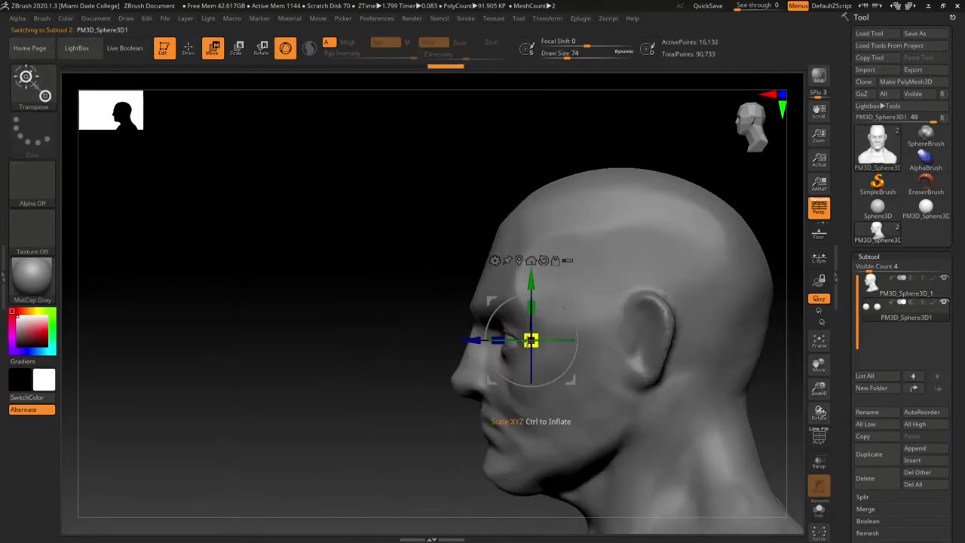
pyautogui.moveTo(477, 340); pyautogui.dragTo(601, 360)
pyautogui.press('q')
# Make the head the active subtool and open up the eyelid shape with the Move brush at draw size 46
pyautogui.keyDown('alt'); pyautogui.click(573, 373); pyautogui.keyUp('alt')
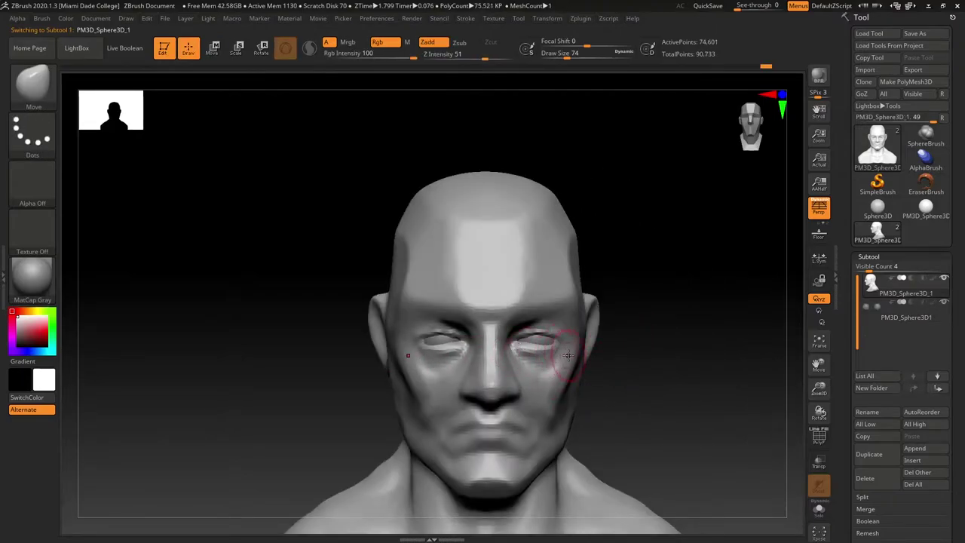
pyautogui.press('s')
pyautogui.moveTo(568, 355); pyautogui.dragTo(563, 355)
pyautogui.moveTo(631, 338)
pyautogui.mouseDown()
pyautogui.moveTo(462, 403)
pyautogui.moveTo(443, 450)
pyautogui.moveTo(446, 494)
pyautogui.mouseUp()
pyautogui.press('s')
pyautogui.moveTo(556, 394); pyautogui.dragTo(562, 395)
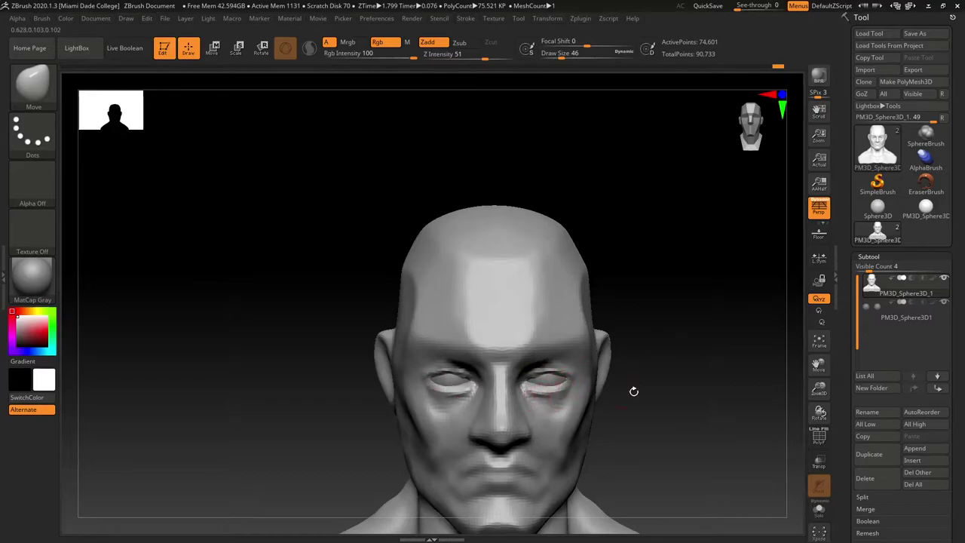
# Adjust the brow and eye area with the Move brush at draw size 163
pyautogui.keyDown('alt'); pyautogui.moveTo(644, 423); pyautogui.dragTo(598, 432); pyautogui.keyUp('alt')
pyautogui.press('s')
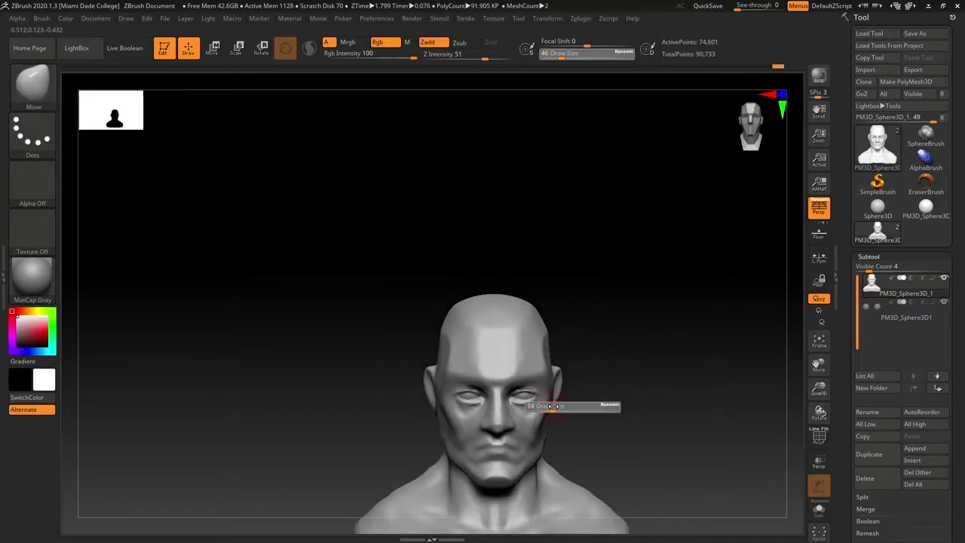
pyautogui.moveTo(551, 408); pyautogui.dragTo(532, 398)
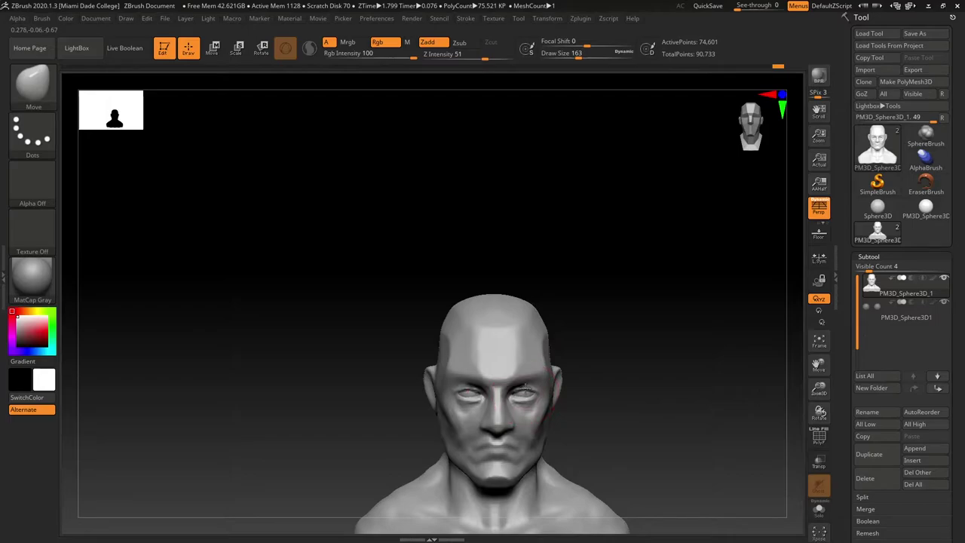
pyautogui.moveTo(571, 371)
pyautogui.mouseDown(button='right')
pyautogui.moveTo(584, 361)
pyautogui.moveTo(555, 358)
pyautogui.moveTo(599, 387)
pyautogui.moveTo(581, 377)
pyautogui.mouseUp(button='right')
pyautogui.keyDown('ctrl'); pyautogui.moveTo(580, 377); pyautogui.dragTo(662, 400, button='right'); pyautogui.keyUp('ctrl')
# Refine the eyelids and outer eye corners from three-quarter and side views with the Move brush at draw size 56
pyautogui.moveTo(661, 400)
pyautogui.mouseDown()
pyautogui.moveTo(528, 420)
pyautogui.moveTo(503, 391)
pyautogui.moveTo(451, 419)
pyautogui.mouseUp()
pyautogui.press('s')
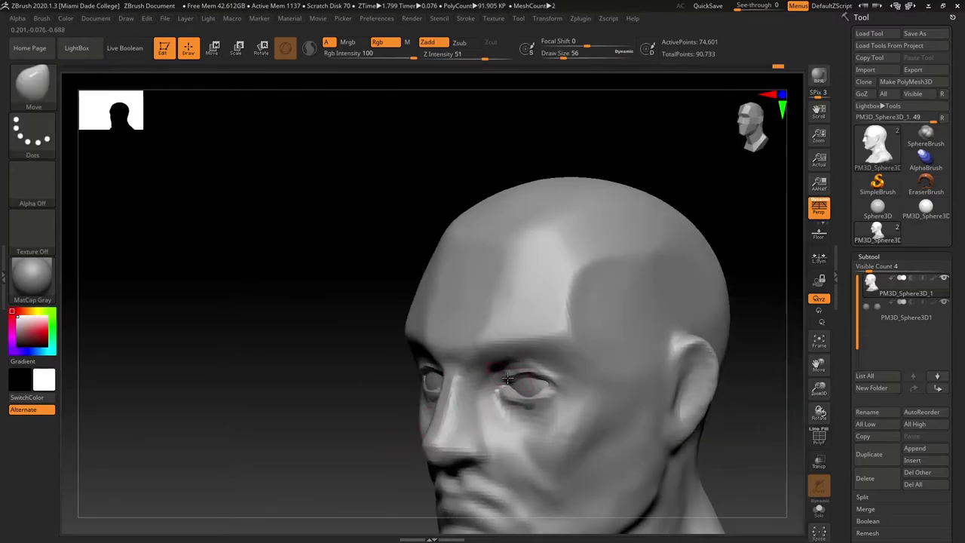
pyautogui.moveTo(631, 374); pyautogui.dragTo(524, 374)
pyautogui.moveTo(532, 377)
pyautogui.mouseDown(button='right')
pyautogui.moveTo(510, 400)
pyautogui.moveTo(521, 377)
pyautogui.mouseUp(button='right')
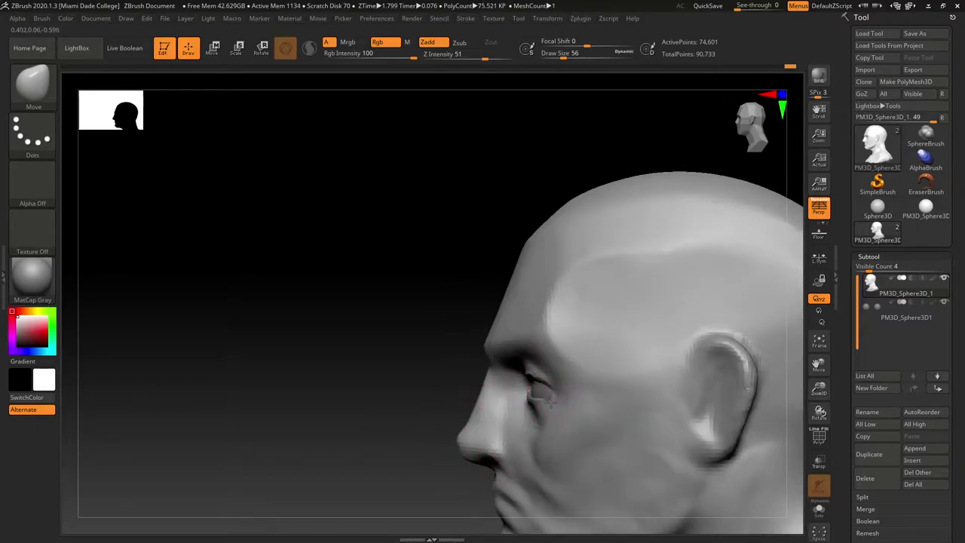
pyautogui.moveTo(419, 421); pyautogui.dragTo(457, 443)
pyautogui.moveTo(528, 408); pyautogui.dragTo(534, 413)
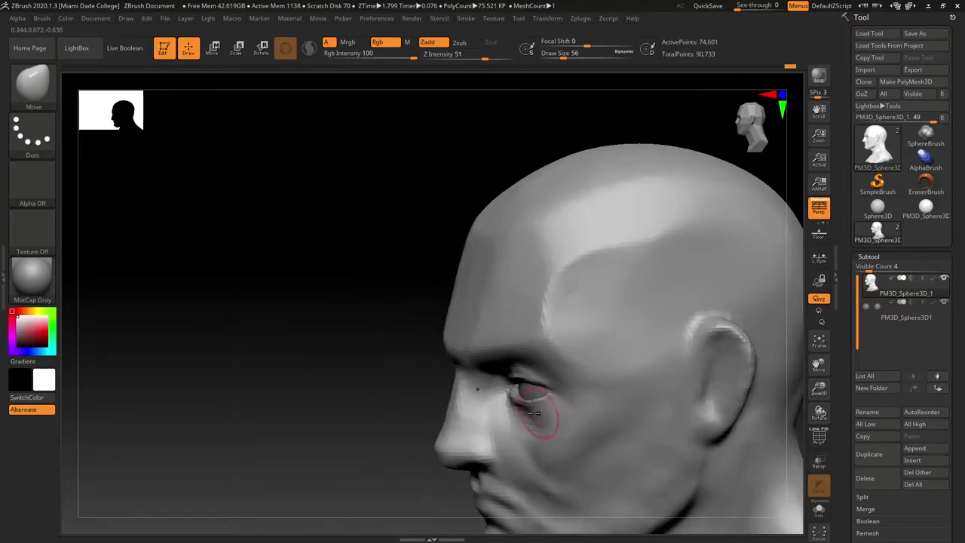
pyautogui.keyDown('shift'); pyautogui.moveTo(382, 461); pyautogui.dragTo(406, 450); pyautogui.keyUp('shift')
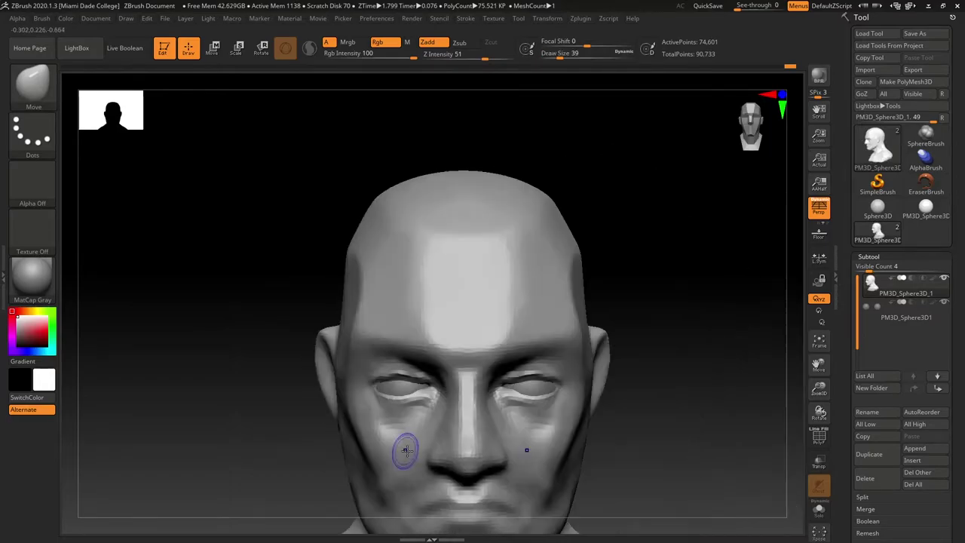
# Select the eyeballs subtool and reposition the eyeballs slightly upward in the sockets
pyautogui.keyDown('ctrl'); pyautogui.moveTo(630, 432); pyautogui.dragTo(607, 397, button='right'); pyautogui.keyUp('ctrl')
pyautogui.keyDown('alt'); pyautogui.click(533, 394); pyautogui.keyUp('alt')
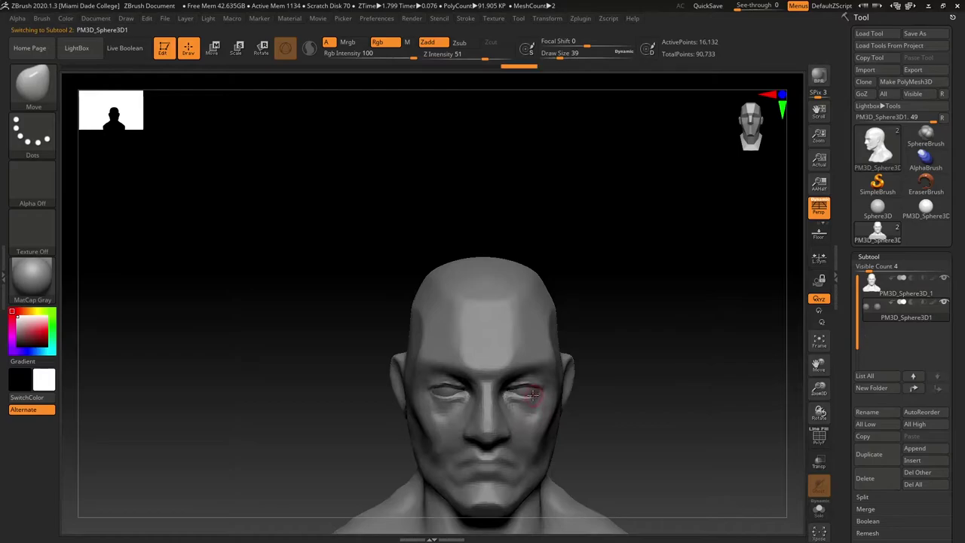
pyautogui.press('w')
pyautogui.moveTo(464, 394); pyautogui.dragTo(461, 396)
pyautogui.keyDown('shift'); pyautogui.moveTo(377, 430); pyautogui.dragTo(325, 427); pyautogui.keyUp('shift')
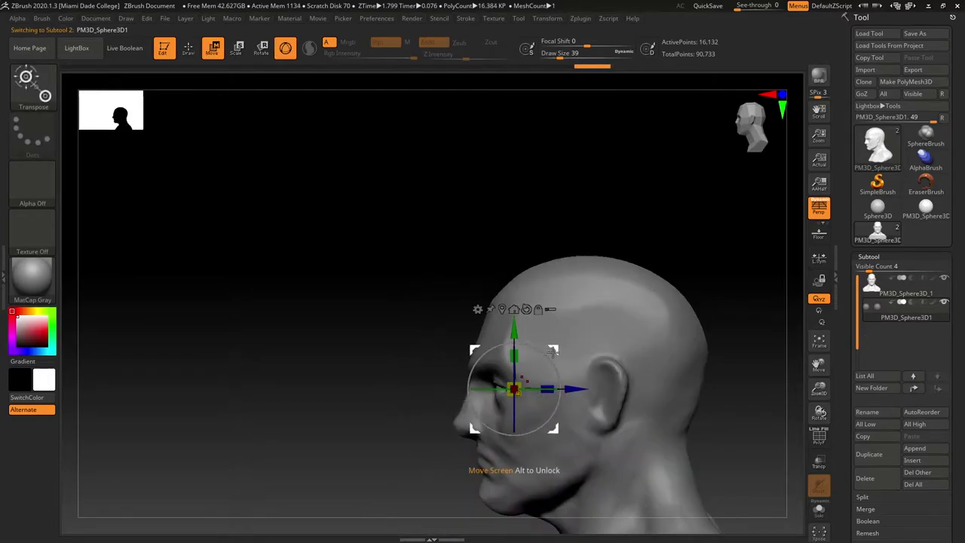
pyautogui.moveTo(515, 334); pyautogui.dragTo(515, 326)
pyautogui.keyDown('shift'); pyautogui.moveTo(388, 433); pyautogui.dragTo(442, 435); pyautogui.keyUp('shift')
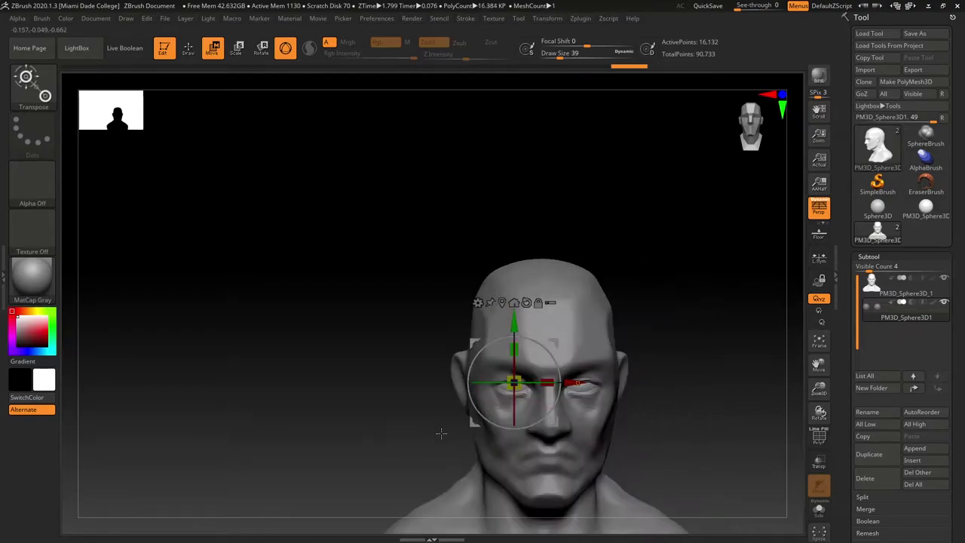
pyautogui.press('q')
# Make the head the active subtool and adjust its overall shape from several angles with the Move brush at draw size 80
pyautogui.moveTo(633, 428)
pyautogui.keyDown('alt'); pyautogui.mouseDown()
pyautogui.moveTo(610, 430)
pyautogui.moveTo(596, 385)
pyautogui.moveTo(631, 383)
pyautogui.moveTo(625, 394)
pyautogui.mouseUp(); pyautogui.keyUp('alt')
pyautogui.keyDown('alt'); pyautogui.click(575, 438); pyautogui.keyUp('alt')
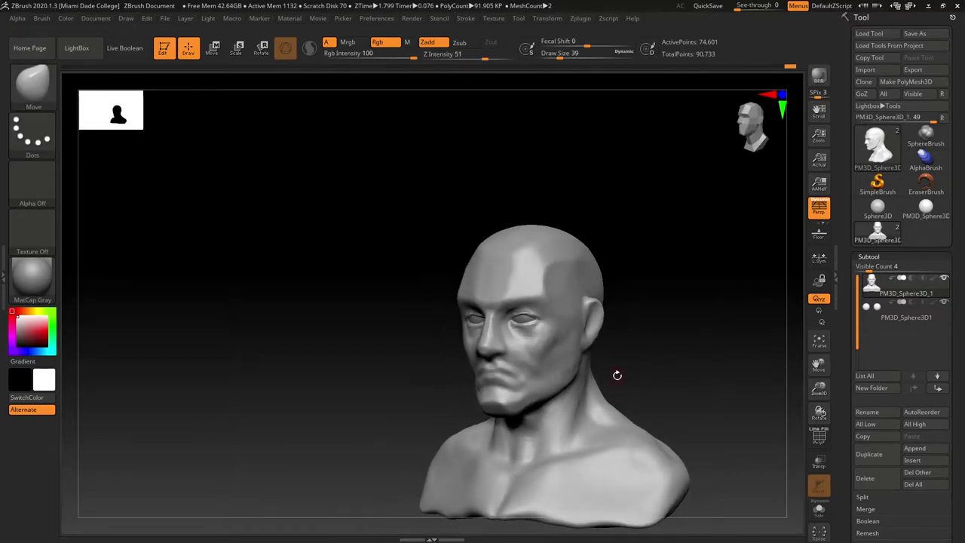
pyautogui.press('space')
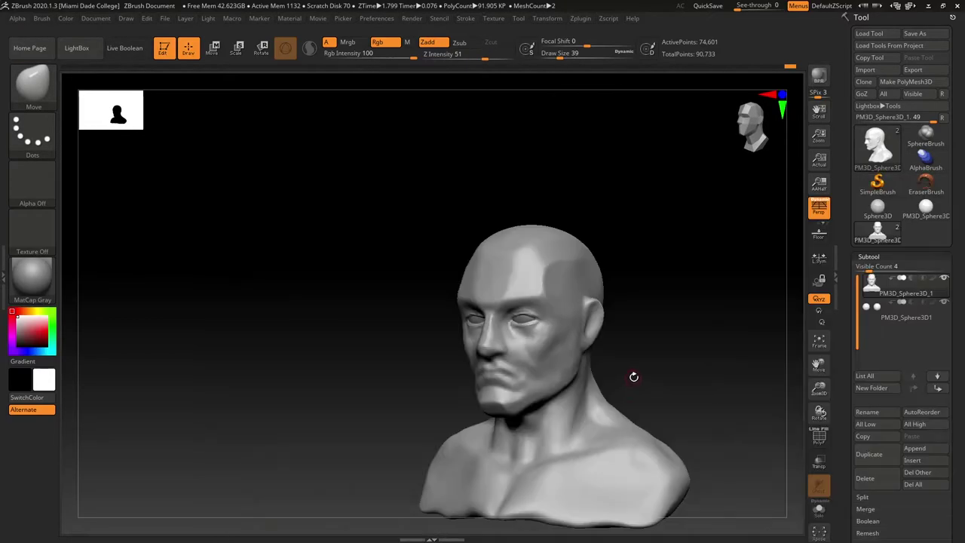
pyautogui.press('s')
pyautogui.moveTo(633, 377)
pyautogui.mouseDown()
pyautogui.moveTo(649, 377)
pyautogui.moveTo(463, 379)
pyautogui.mouseUp()
pyautogui.click(537, 403)
pyautogui.moveTo(626, 359); pyautogui.dragTo(544, 362)
pyautogui.press('s')
pyautogui.click(374, 367)
pyautogui.moveTo(370, 364); pyautogui.dragTo(415, 356)
pyautogui.moveTo(634, 332)
pyautogui.mouseDown()
pyautogui.moveTo(600, 334)
pyautogui.moveTo(603, 327)
pyautogui.moveTo(616, 355)
pyautogui.moveTo(508, 384)
pyautogui.moveTo(604, 375)
pyautogui.mouseUp()
pyautogui.keyDown('ctrl'); pyautogui.moveTo(604, 376); pyautogui.dragTo(579, 396, button='right'); pyautogui.keyUp('ctrl')
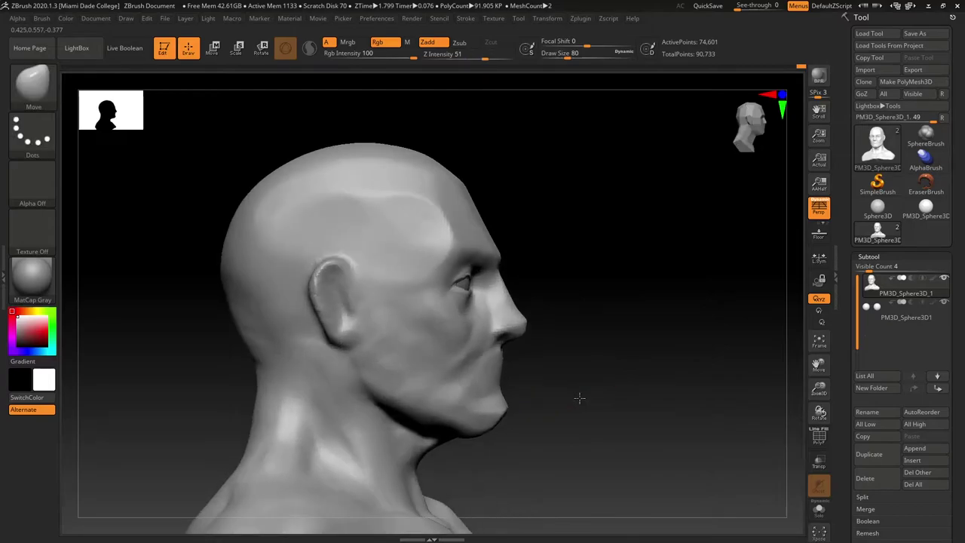
# Smooth the lips and the surrounding mouth area into a plain rounded surface
pyautogui.keyDown('shift'); pyautogui.moveTo(506, 364); pyautogui.dragTo(502, 386); pyautogui.keyUp('shift')
pyautogui.moveTo(550, 377); pyautogui.dragTo(486, 374, button='right')
pyautogui.keyDown('shift'); pyautogui.moveTo(476, 374); pyautogui.dragTo(487, 369); pyautogui.keyUp('shift')
pyautogui.moveTo(486, 369); pyautogui.dragTo(553, 362, button='right')
pyautogui.moveTo(552, 362); pyautogui.dragTo(575, 367)
# Carve the mouth line between the lips with DamStandard at draw size 54, undoing a stray stroke
pyautogui.press('s')
pyautogui.moveTo(514, 375); pyautogui.dragTo(510, 376)
pyautogui.moveTo(514, 368); pyautogui.dragTo(500, 367)
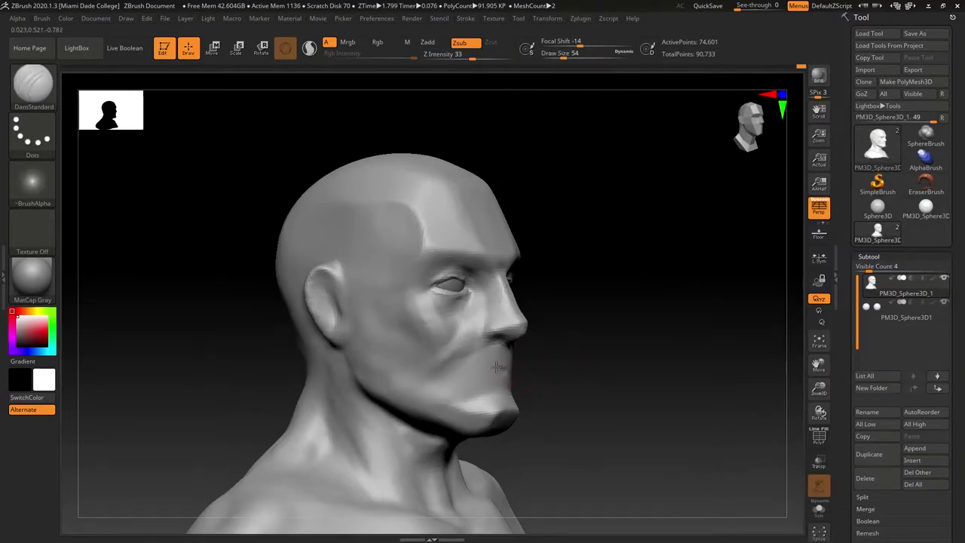
pyautogui.moveTo(549, 367); pyautogui.dragTo(486, 366, button='right')
pyautogui.moveTo(471, 369); pyautogui.dragTo(404, 315)
pyautogui.hotkey('ctrl', 'z')
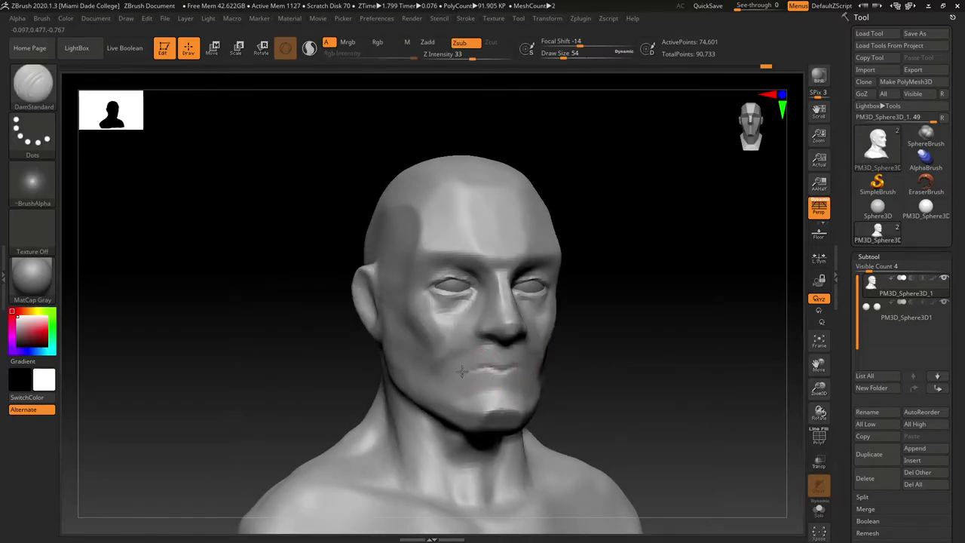
pyautogui.moveTo(576, 368); pyautogui.dragTo(640, 368, button='right')
# Define the philtrum between the nose and upper lip with DamStandard at draw size 54
pyautogui.moveTo(559, 369); pyautogui.dragTo(502, 363)
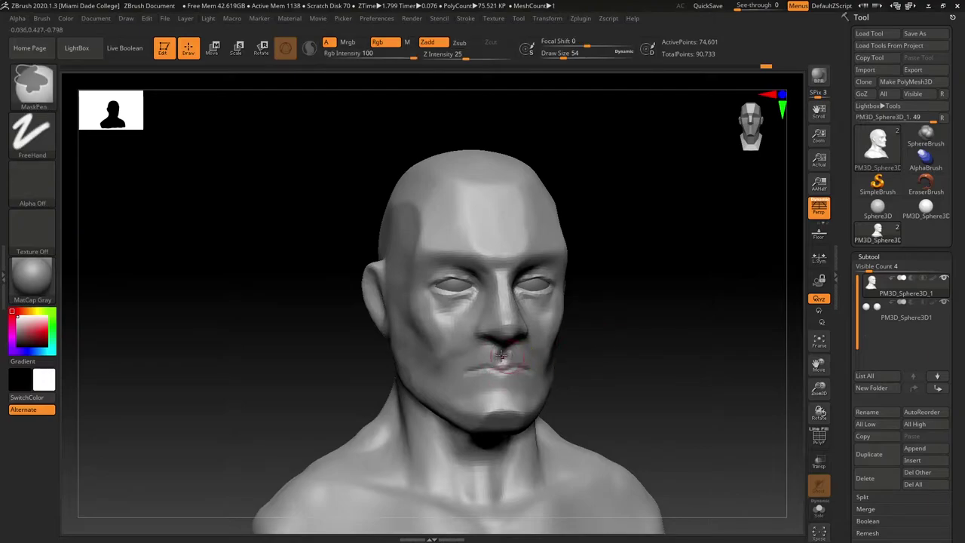
pyautogui.moveTo(586, 347); pyautogui.dragTo(652, 347)
pyautogui.moveTo(545, 364); pyautogui.dragTo(501, 367)
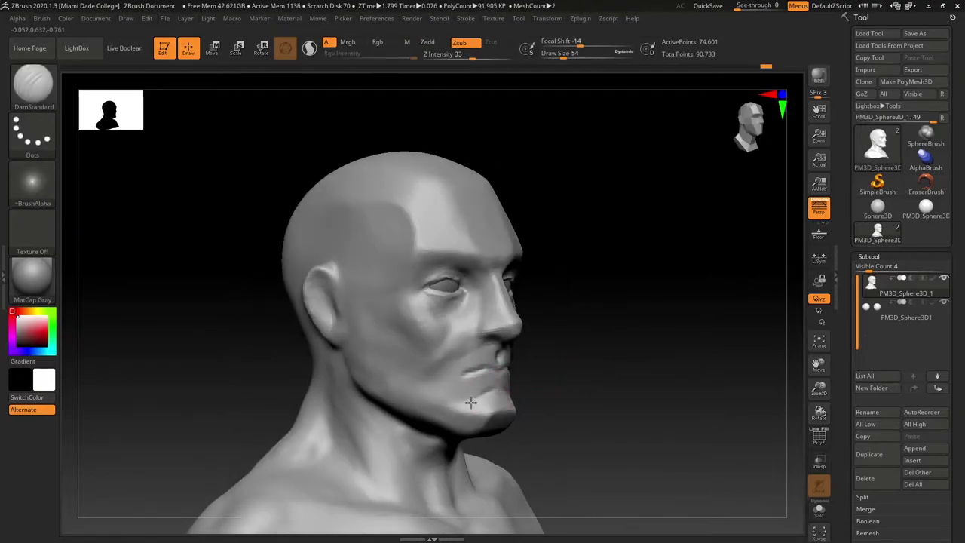
# Define the upper and lower lips with DamStandard at draw size 49 and smooth their surface
pyautogui.moveTo(552, 385)
pyautogui.mouseDown()
pyautogui.moveTo(528, 392)
pyautogui.moveTo(523, 375)
pyautogui.moveTo(473, 382)
pyautogui.mouseUp()
pyautogui.press('s')
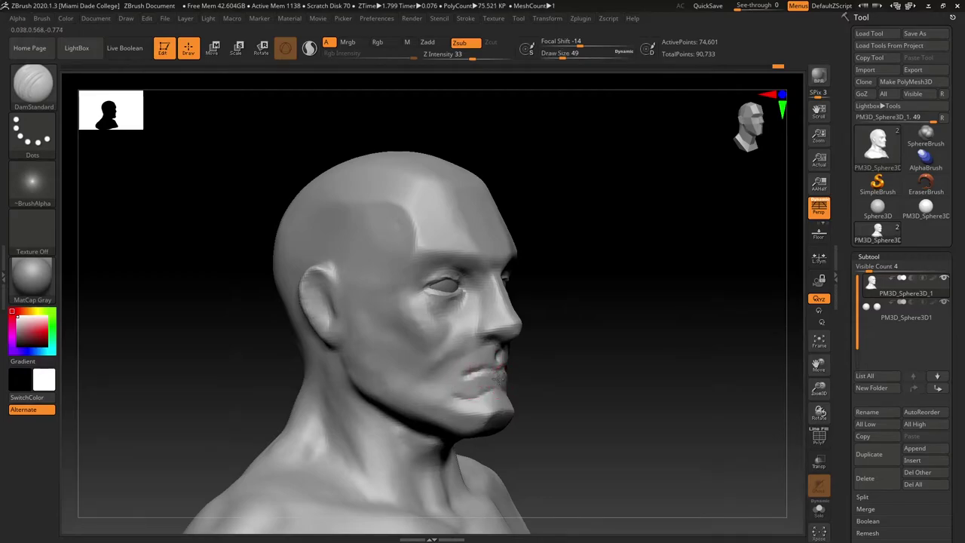
pyautogui.moveTo(542, 378); pyautogui.dragTo(554, 379)
pyautogui.moveTo(495, 374)
pyautogui.keyDown('shift'); pyautogui.mouseDown()
pyautogui.moveTo(534, 373)
pyautogui.moveTo(494, 364)
pyautogui.mouseUp(); pyautogui.keyUp('shift')
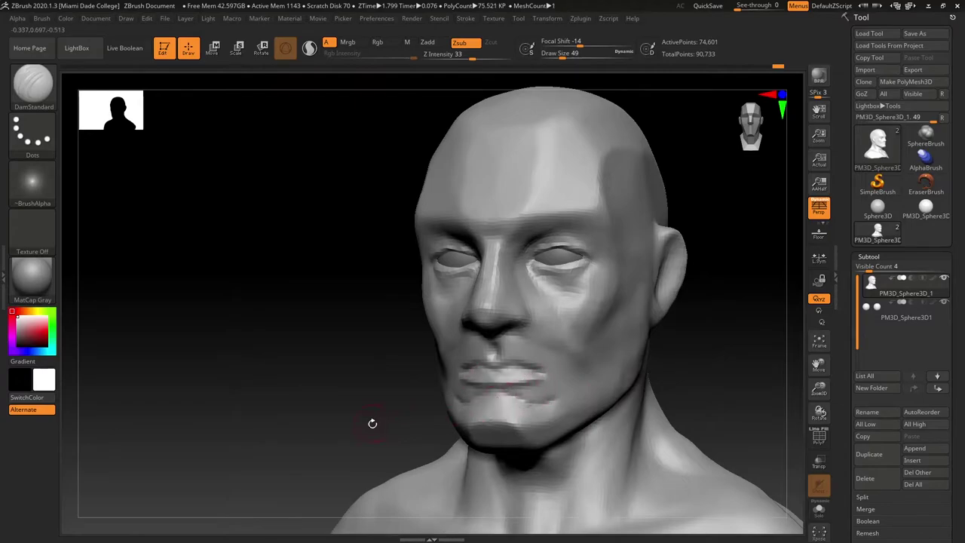
pyautogui.moveTo(370, 422)
pyautogui.mouseDown()
pyautogui.moveTo(451, 379)
pyautogui.moveTo(448, 369)
pyautogui.mouseUp()
pyautogui.moveTo(580, 358); pyautogui.dragTo(560, 349)
pyautogui.moveTo(377, 400); pyautogui.dragTo(481, 363)
# Build up the lips with ClayBuildup at draw size 27
pyautogui.press('b')
pyautogui.press('c')
pyautogui.press('b')
pyautogui.press('s')
pyautogui.click(487, 371)
# Adjust the lip and mouth profile with the Move brush at draw size 83
pyautogui.moveTo(589, 360)
pyautogui.mouseDown()
pyautogui.moveTo(550, 375)
pyautogui.moveTo(534, 349)
pyautogui.mouseUp()
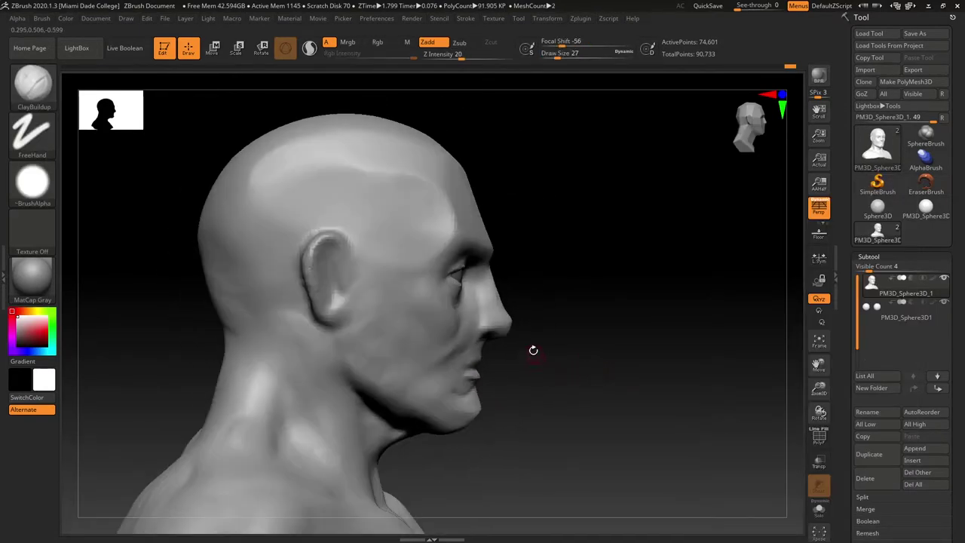
pyautogui.press('b')
pyautogui.press('m')
pyautogui.press('v')
pyautogui.press('s')
pyautogui.click(500, 366)
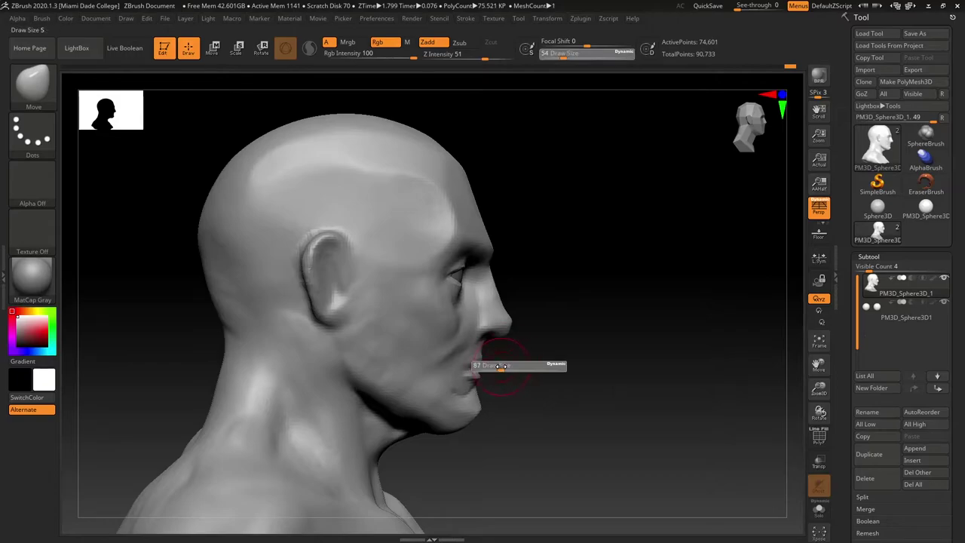
pyautogui.moveTo(585, 362)
pyautogui.mouseDown()
pyautogui.moveTo(507, 367)
pyautogui.moveTo(592, 371)
pyautogui.moveTo(521, 372)
pyautogui.mouseUp()
pyautogui.moveTo(512, 371); pyautogui.dragTo(478, 427, button='right')
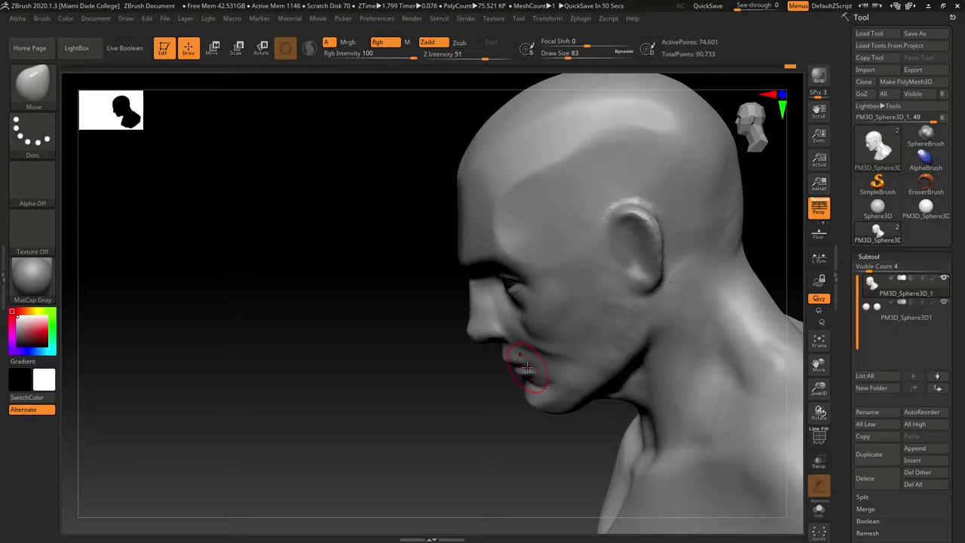
pyautogui.moveTo(526, 367); pyautogui.dragTo(357, 301, button='right')
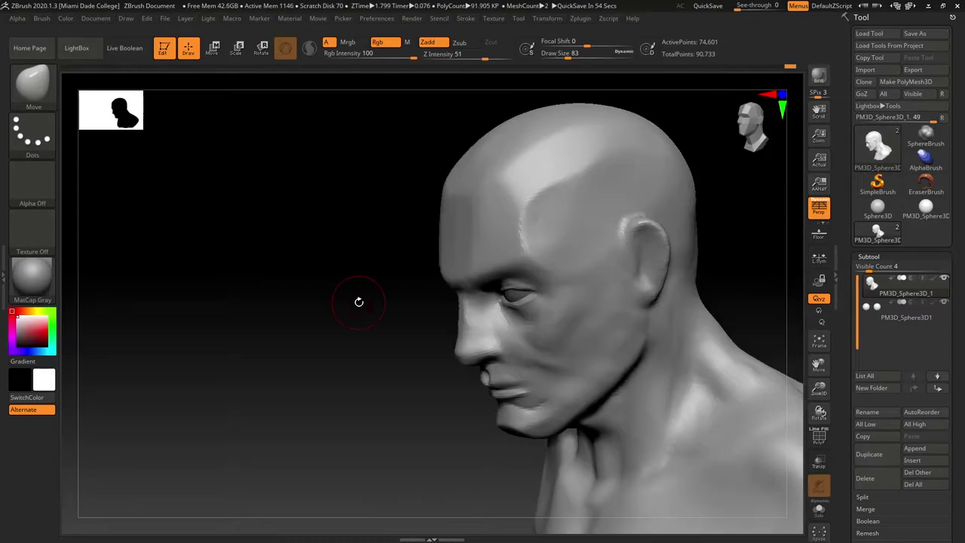
# Carve the upper eyelid creases below the brows with DamStandard at draw size 51
pyautogui.moveTo(362, 421); pyautogui.dragTo(370, 401)
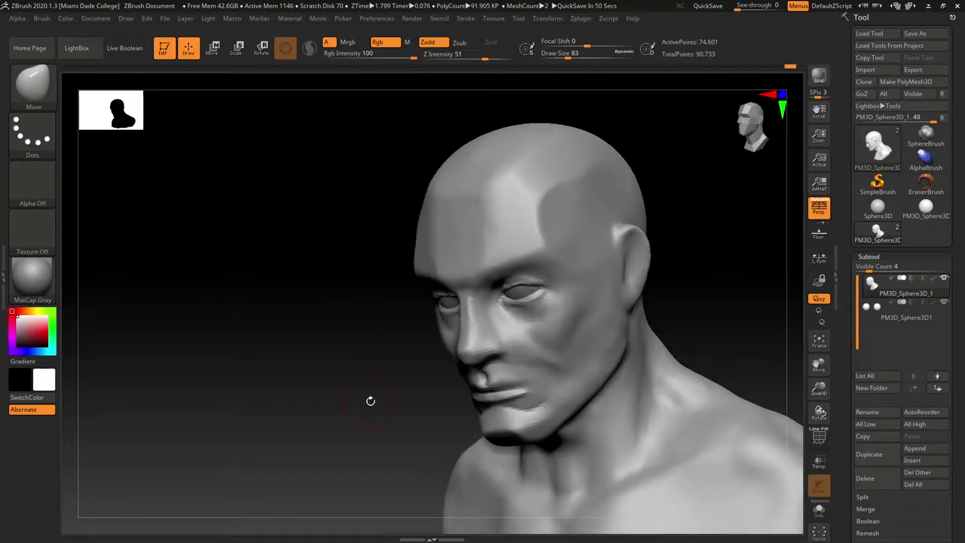
pyautogui.moveTo(542, 220)
pyautogui.keyDown('shift'); pyautogui.mouseDown()
pyautogui.moveTo(532, 227)
pyautogui.moveTo(557, 201)
pyautogui.mouseUp(); pyautogui.keyUp('shift')
pyautogui.moveTo(366, 400); pyautogui.dragTo(360, 395)
pyautogui.moveTo(358, 394); pyautogui.dragTo(355, 402, button='right')
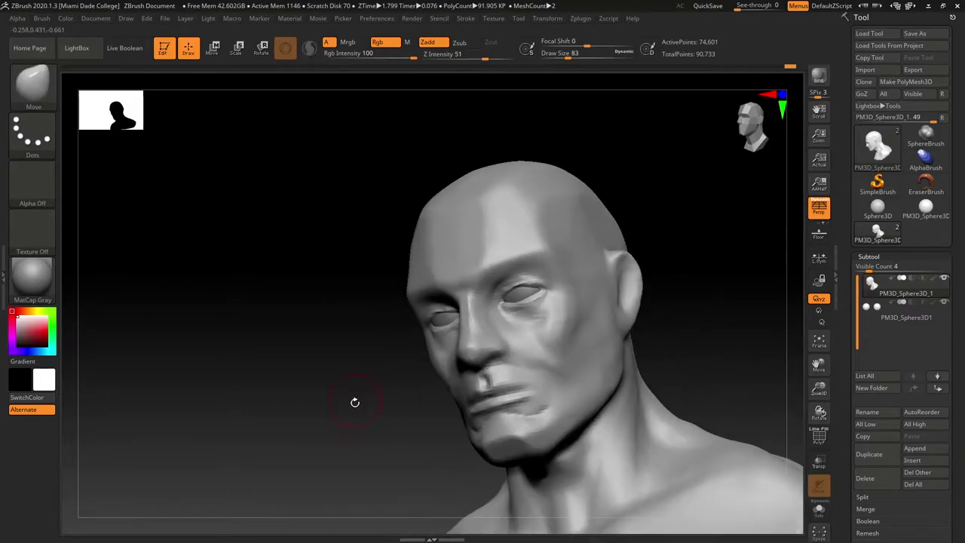
pyautogui.press('b')
pyautogui.press('d')
pyautogui.press('s')
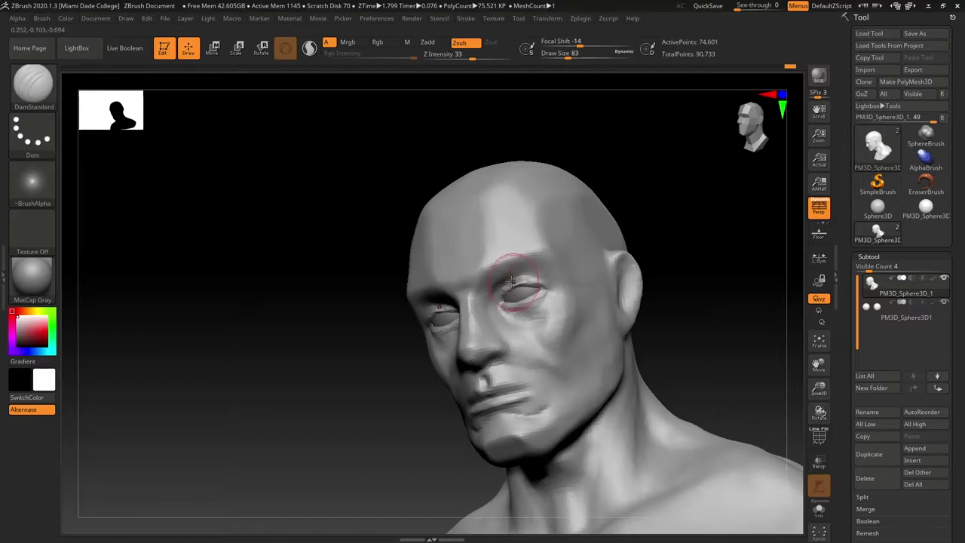
pyautogui.moveTo(696, 267)
pyautogui.mouseDown(button='right')
pyautogui.moveTo(566, 282)
pyautogui.moveTo(603, 259)
pyautogui.moveTo(684, 244)
pyautogui.moveTo(640, 253)
pyautogui.mouseUp(button='right')
pyautogui.moveTo(640, 253)
pyautogui.keyDown('ctrl'); pyautogui.mouseDown(button='right')
pyautogui.moveTo(630, 218)
pyautogui.moveTo(596, 230)
pyautogui.mouseUp(button='right'); pyautogui.keyUp('ctrl')
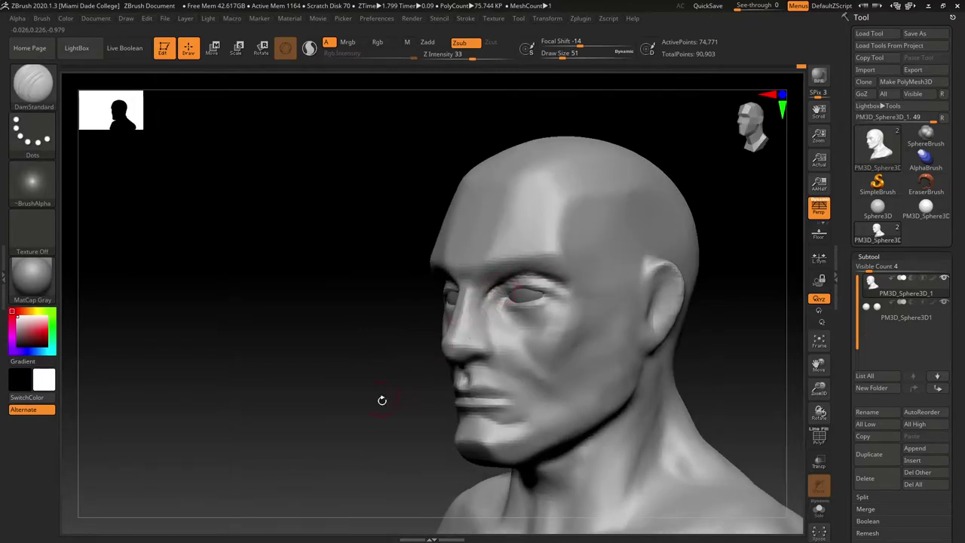
# Define the nostril wings and the crease beside the nose with DamStandard at draw size 51
pyautogui.moveTo(381, 400)
pyautogui.mouseDown(button='right')
pyautogui.moveTo(433, 389)
pyautogui.moveTo(500, 294)
pyautogui.moveTo(502, 319)
pyautogui.moveTo(515, 321)
pyautogui.mouseUp(button='right')
pyautogui.moveTo(516, 321); pyautogui.dragTo(532, 336)
pyautogui.moveTo(532, 336); pyautogui.dragTo(483, 339, button='right')
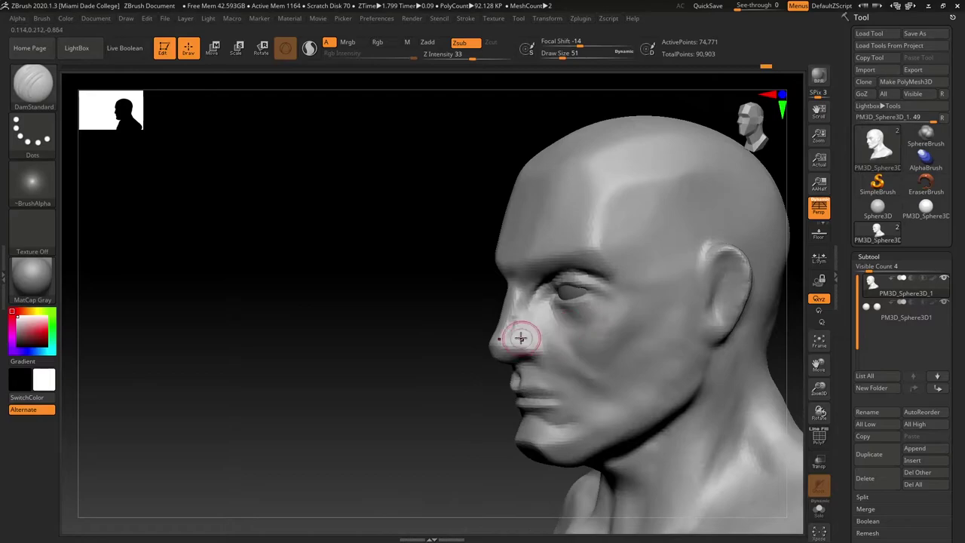
pyautogui.moveTo(521, 332); pyautogui.dragTo(538, 348)
pyautogui.moveTo(433, 424); pyautogui.dragTo(466, 432, button='right')
pyautogui.moveTo(467, 432); pyautogui.dragTo(483, 433)
pyautogui.moveTo(545, 355)
pyautogui.mouseDown()
pyautogui.moveTo(578, 393)
pyautogui.moveTo(544, 358)
pyautogui.mouseUp()
pyautogui.moveTo(662, 394)
pyautogui.mouseDown(button='right')
pyautogui.moveTo(547, 372)
pyautogui.moveTo(646, 388)
pyautogui.mouseUp(button='right')
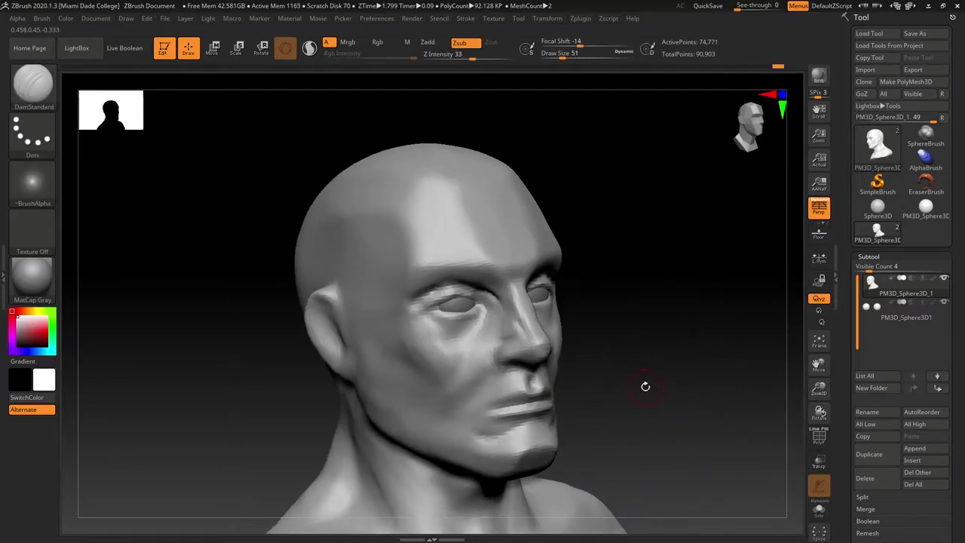
# Build up the cheek folds beside the mouth with ClayBuildup at draw size 51 and smooth them
pyautogui.press('b')
pyautogui.press('c')
pyautogui.press('b')
pyautogui.moveTo(476, 384); pyautogui.dragTo(457, 408)
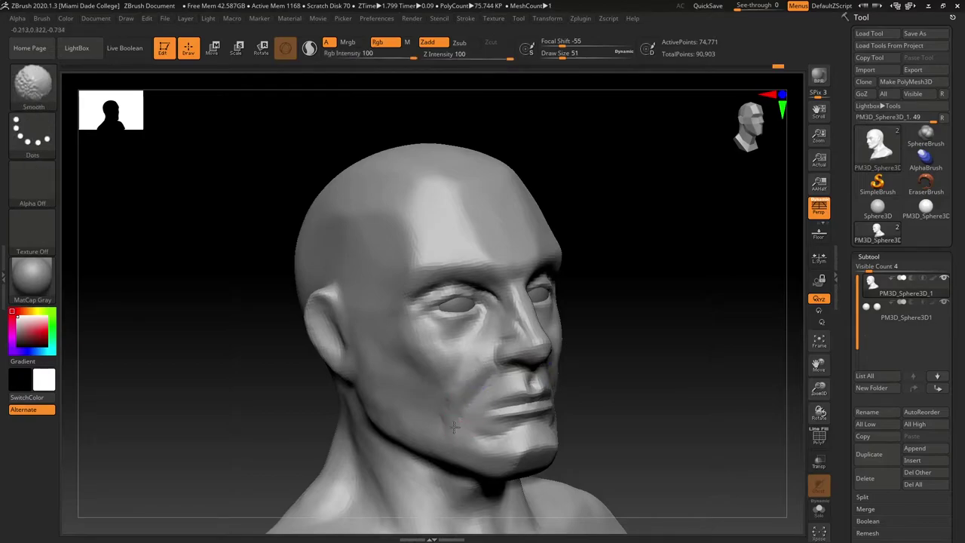
pyautogui.moveTo(459, 355)
pyautogui.mouseDown(button='right')
pyautogui.moveTo(672, 357)
pyautogui.moveTo(626, 359)
pyautogui.mouseUp(button='right')
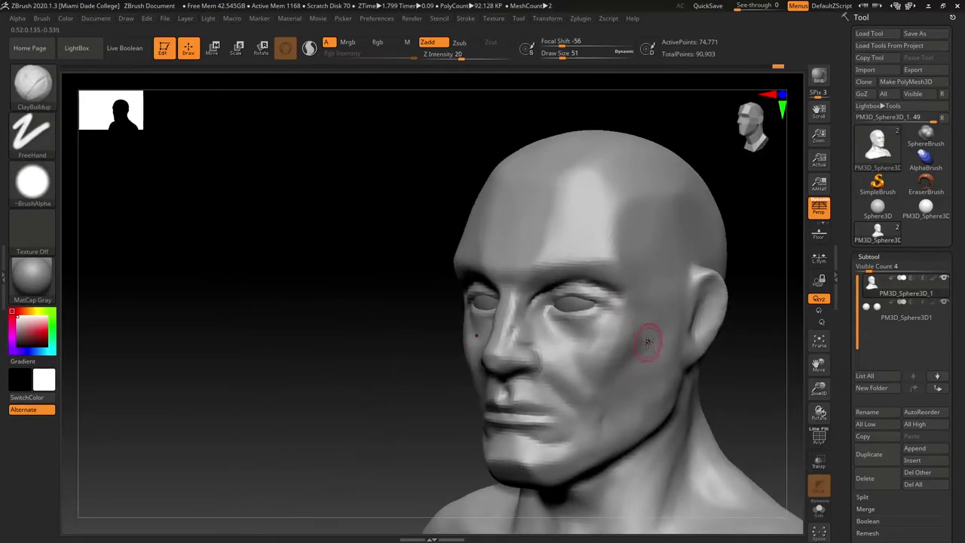
# Carve the lower eyelid creases with DamStandard at draw size 33
pyautogui.press('b')
pyautogui.press('d')
pyautogui.press('s')
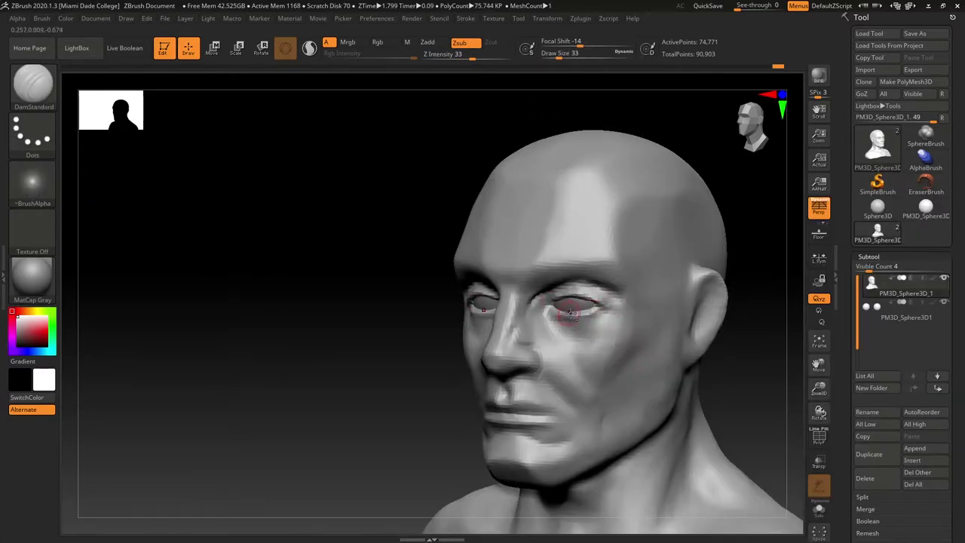
pyautogui.moveTo(420, 414)
pyautogui.mouseDown(button='right')
pyautogui.moveTo(577, 319)
pyautogui.moveTo(601, 312)
pyautogui.moveTo(700, 327)
pyautogui.mouseUp(button='right')
# Build up the area beneath the lower eyelids and at the outer eye corners with ClayBuildup at draw size 33
pyautogui.press('b')
pyautogui.press('c')
pyautogui.press('b')
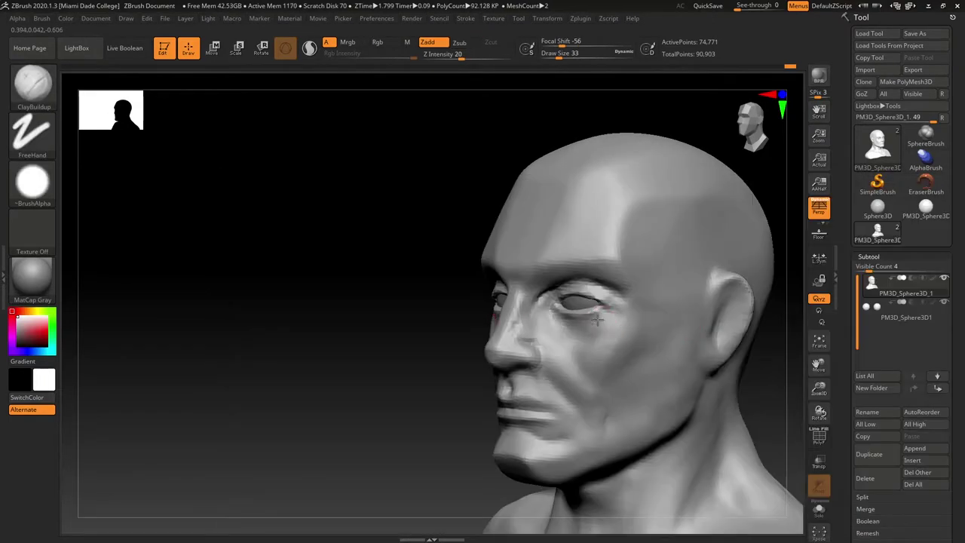
pyautogui.moveTo(564, 326); pyautogui.dragTo(565, 319, button='right')
pyautogui.moveTo(709, 295); pyautogui.dragTo(724, 392, button='right')
# Outline the raised plane between the eyebrows and the brow edges with DamStandard at draw size 33
pyautogui.press('b')
pyautogui.press('d')
pyautogui.press('s')
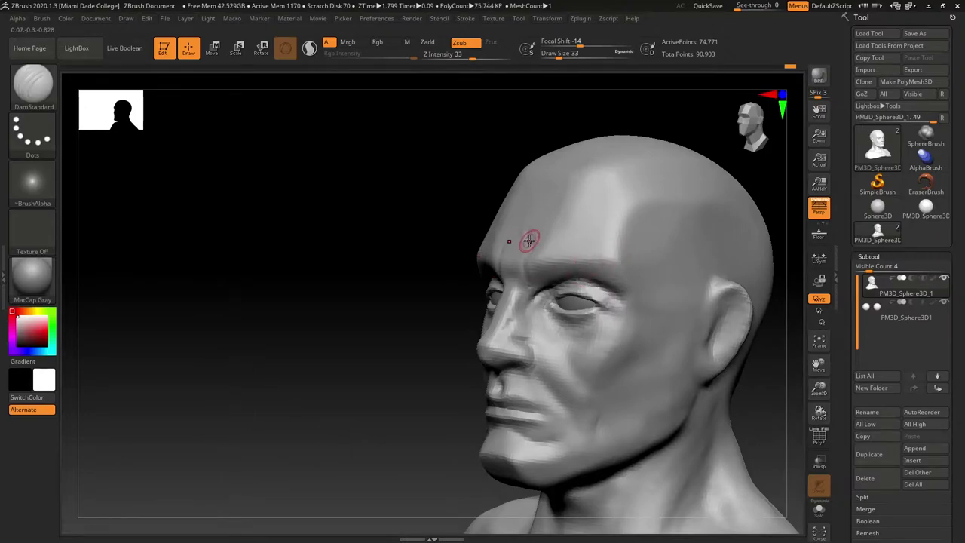
pyautogui.moveTo(510, 291); pyautogui.dragTo(520, 285, button='right')
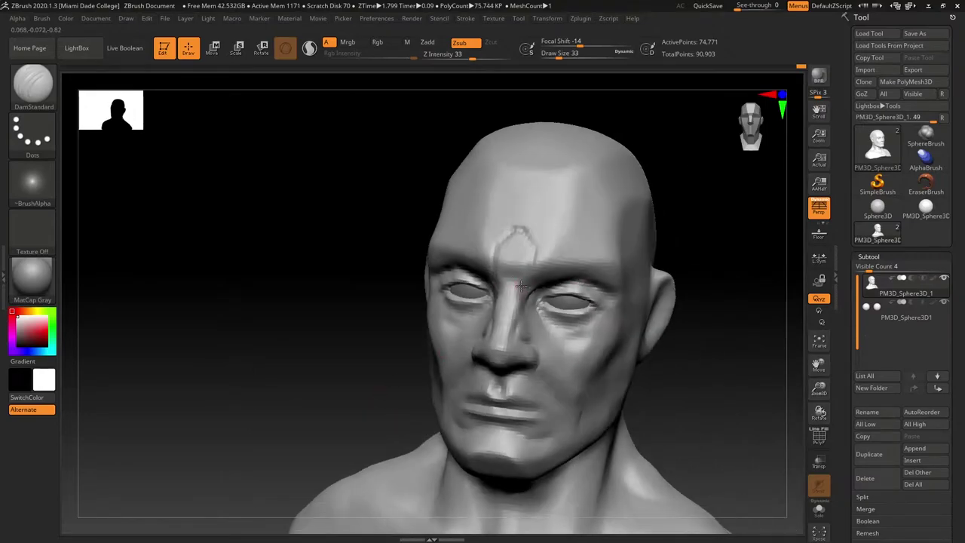
pyautogui.moveTo(717, 230); pyautogui.dragTo(668, 204, button='right')
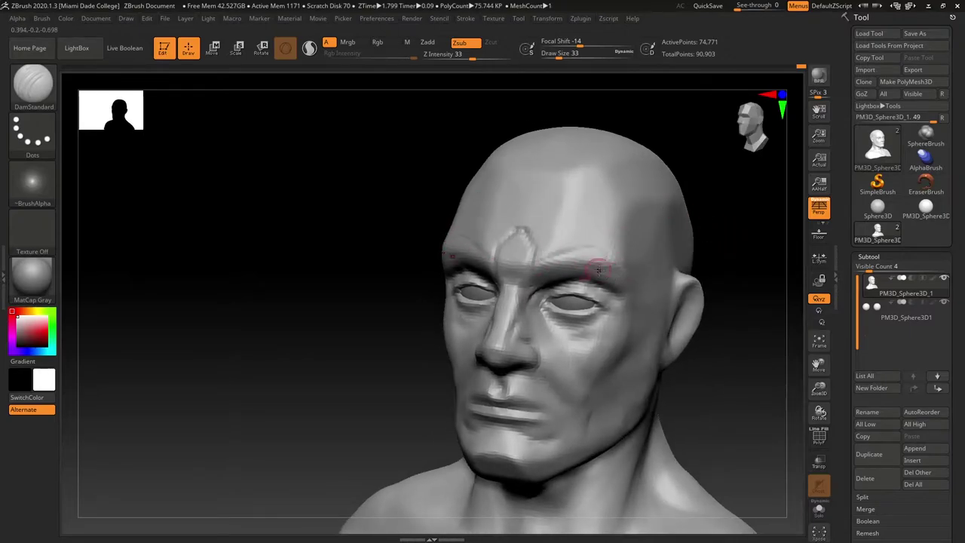
pyautogui.moveTo(740, 290); pyautogui.dragTo(577, 272, button='right')
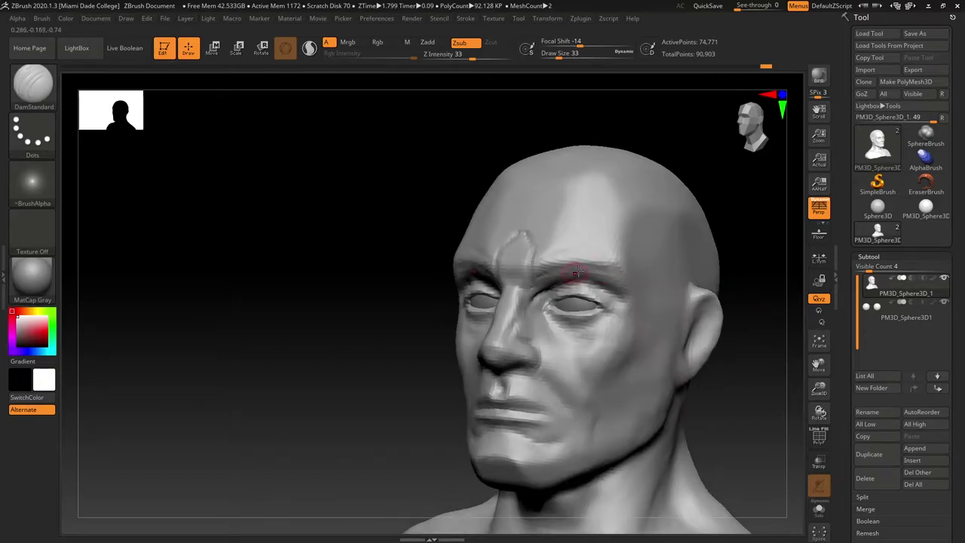
# Carve the angled brow ridge contours and forehead creases above the eyes with DamStandard at draw size 33
pyautogui.moveTo(531, 275); pyautogui.dragTo(578, 249)
pyautogui.moveTo(733, 265); pyautogui.dragTo(790, 267)
pyautogui.moveTo(628, 285); pyautogui.dragTo(600, 296)
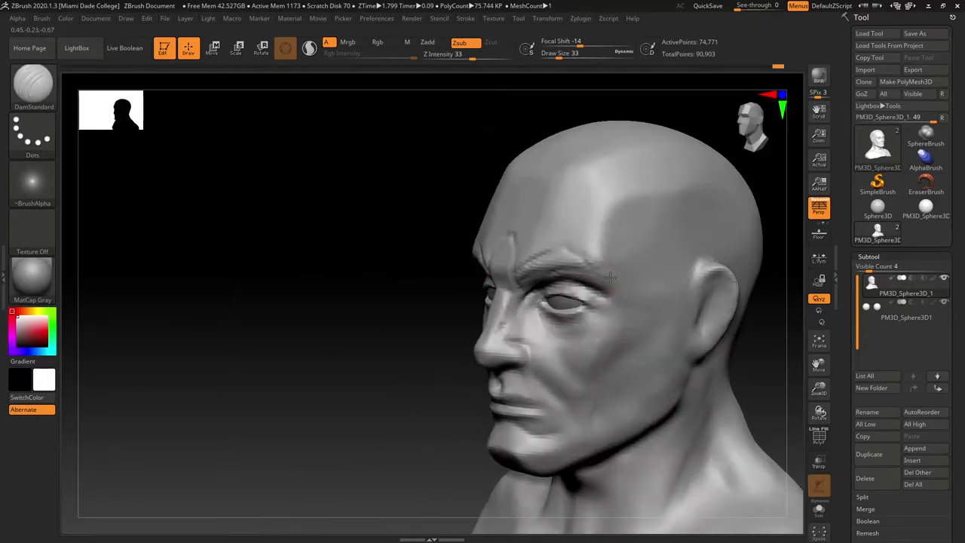
pyautogui.moveTo(381, 411)
pyautogui.mouseDown(button='right')
pyautogui.moveTo(722, 284)
pyautogui.moveTo(739, 302)
pyautogui.moveTo(599, 254)
pyautogui.mouseUp(button='right')
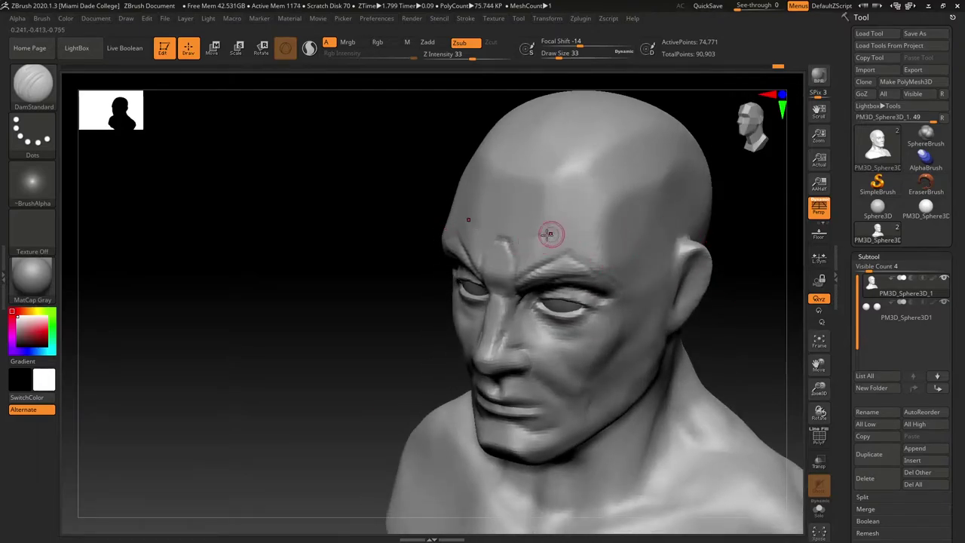
pyautogui.moveTo(539, 240); pyautogui.dragTo(595, 260)
pyautogui.moveTo(728, 332); pyautogui.dragTo(716, 291)
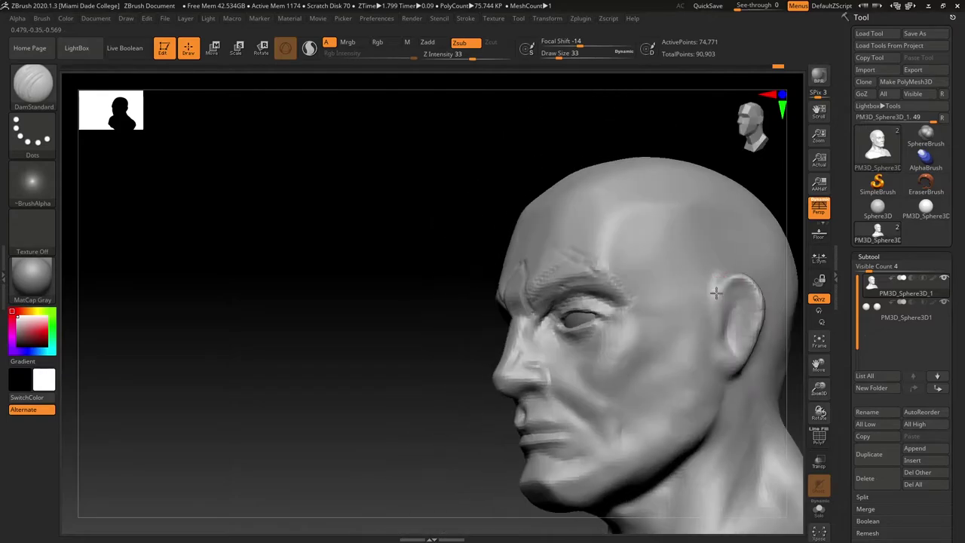
# Build up the brow ridges above the eyes with ClayBuildup at draw size 33
pyautogui.press('b')
pyautogui.press('c')
pyautogui.press('b')
pyautogui.moveTo(435, 427); pyautogui.dragTo(490, 388)
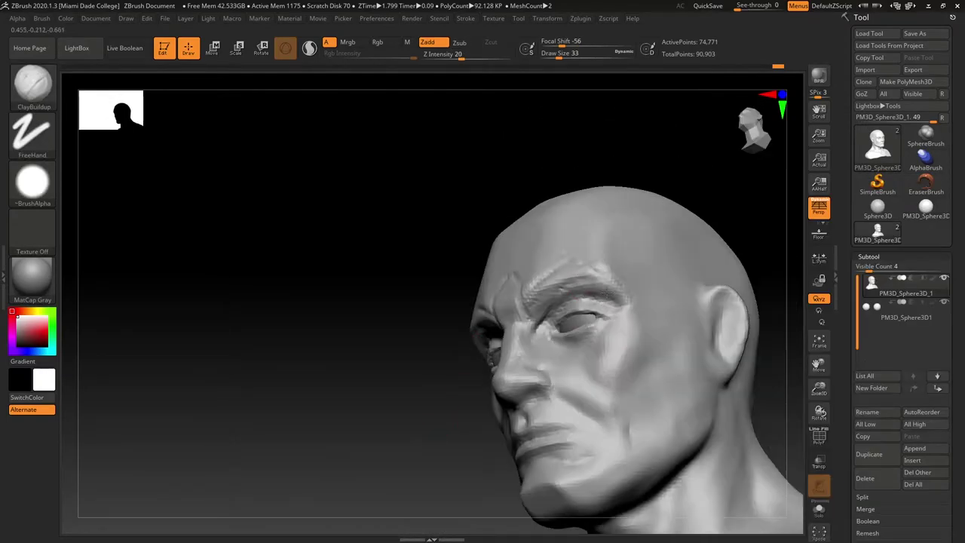
pyautogui.moveTo(605, 293)
pyautogui.mouseDown(button='right')
pyautogui.moveTo(431, 500)
pyautogui.moveTo(695, 324)
pyautogui.moveTo(685, 327)
pyautogui.mouseUp(button='right')
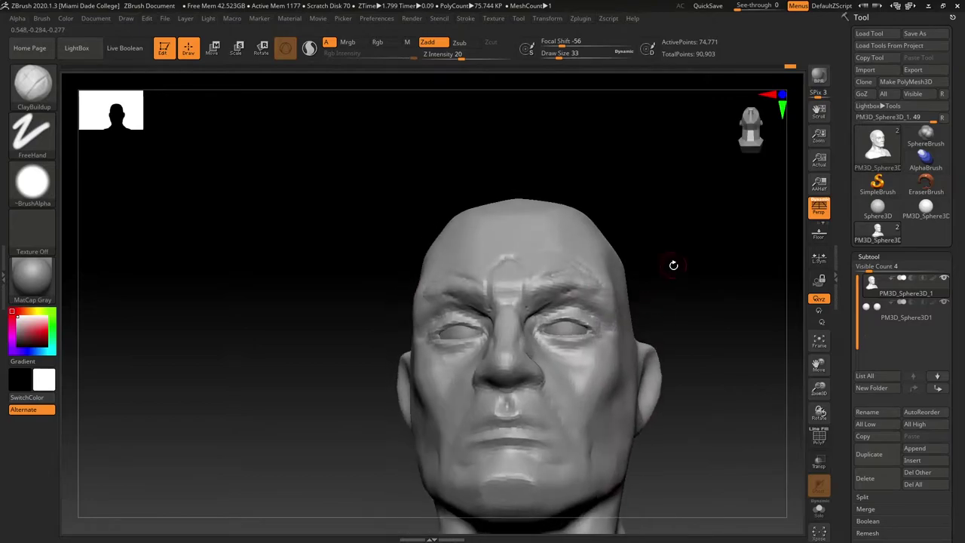
# Refine the creases around the brows, eyes and nose with DamStandard at draw size 33
pyautogui.press('b')
pyautogui.press('d')
pyautogui.press('s')
pyautogui.moveTo(586, 295); pyautogui.dragTo(536, 317)
pyautogui.moveTo(669, 298); pyautogui.dragTo(548, 306)
pyautogui.moveTo(353, 411)
pyautogui.mouseDown()
pyautogui.moveTo(348, 470)
pyautogui.moveTo(385, 395)
pyautogui.mouseUp()
pyautogui.moveTo(698, 325); pyautogui.dragTo(543, 377)
pyautogui.moveTo(531, 396); pyautogui.dragTo(427, 456, button='right')
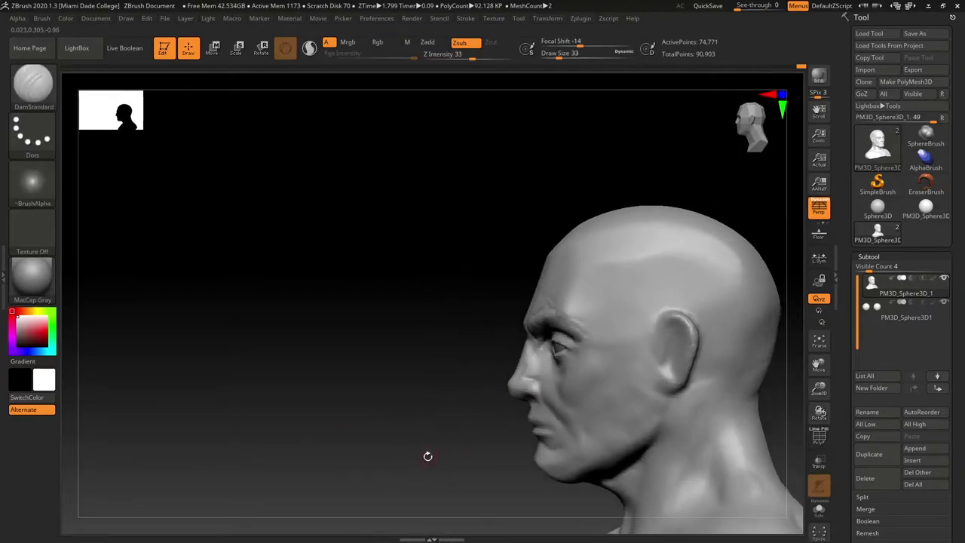
# Carve the cheekbone line from the eye corner to the ear and the curved cheek outline below it with DamStandard
pyautogui.keyDown('alt'); pyautogui.moveTo(444, 464); pyautogui.dragTo(430, 442); pyautogui.keyUp('alt')
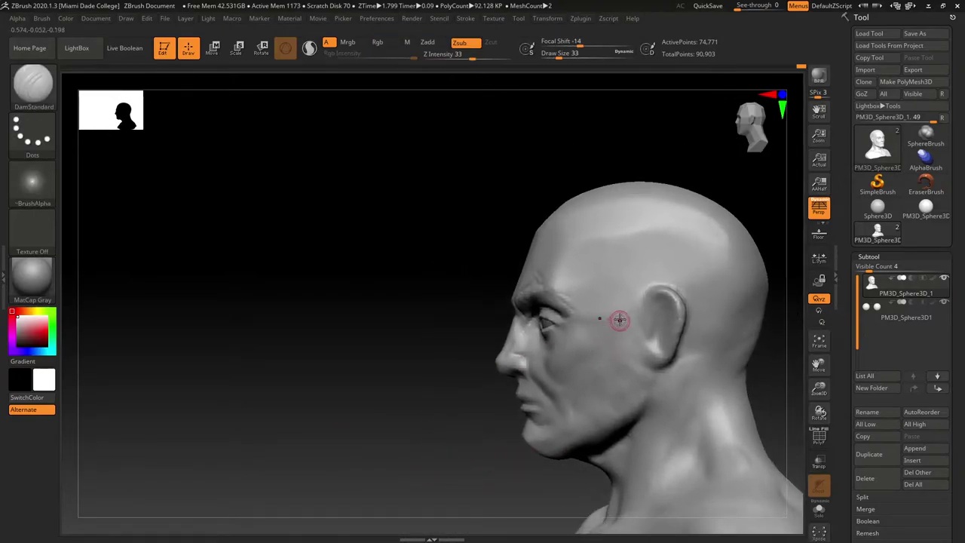
pyautogui.moveTo(482, 362); pyautogui.dragTo(465, 377)
pyautogui.moveTo(577, 318); pyautogui.dragTo(640, 317)
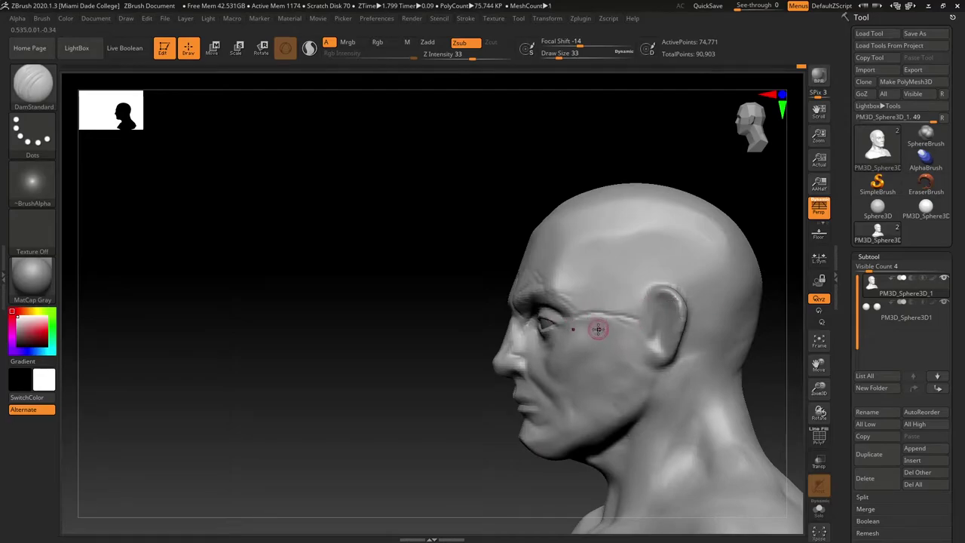
pyautogui.moveTo(576, 370); pyautogui.dragTo(482, 420, button='right')
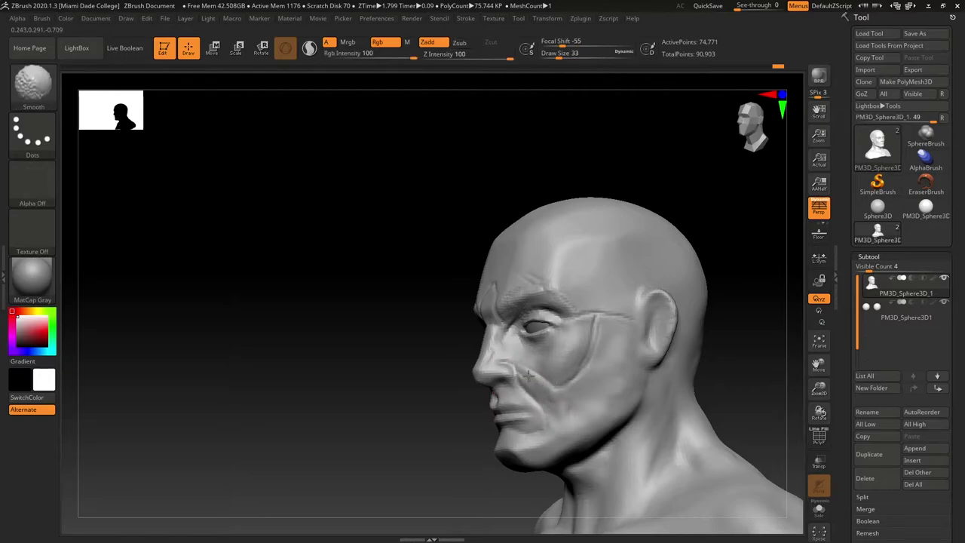
# Carve the plane lines around the mouth corner and chin with DamStandard at draw size 33
pyautogui.moveTo(552, 394); pyautogui.dragTo(561, 450)
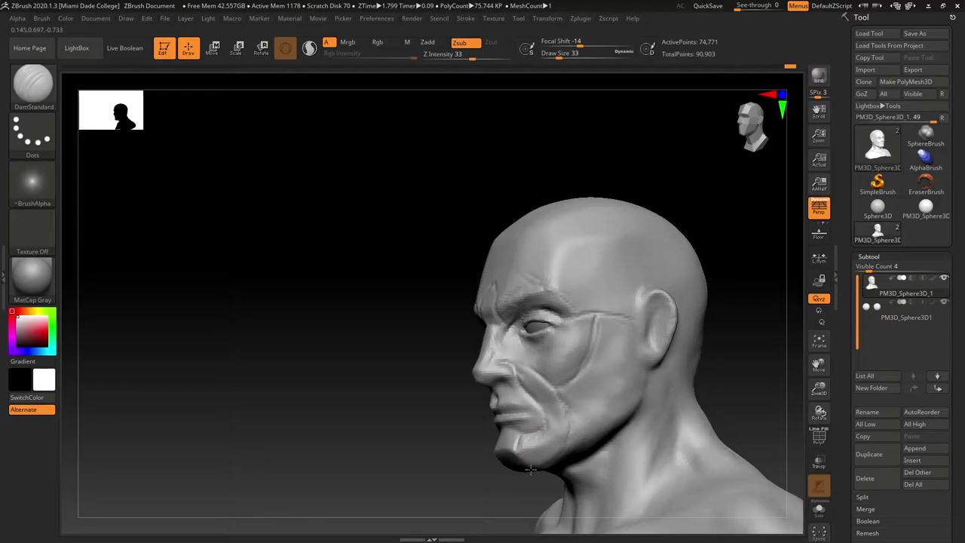
pyautogui.moveTo(437, 481)
pyautogui.mouseDown()
pyautogui.moveTo(429, 485)
pyautogui.moveTo(440, 475)
pyautogui.mouseUp()
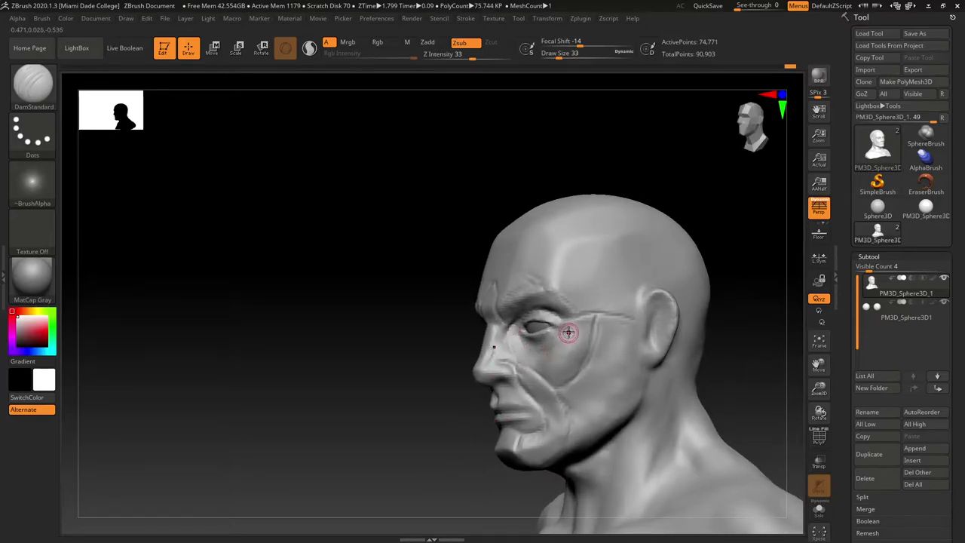
pyautogui.moveTo(456, 456)
pyautogui.mouseDown()
pyautogui.moveTo(430, 453)
pyautogui.moveTo(416, 470)
pyautogui.moveTo(432, 463)
pyautogui.mouseUp()
# Outline the lower cheekbone toward the ear and the jaw plane with DamStandard, smoothing the lines near the ear
pyautogui.moveTo(581, 367)
pyautogui.mouseDown()
pyautogui.moveTo(634, 349)
pyautogui.moveTo(603, 312)
pyautogui.mouseUp()
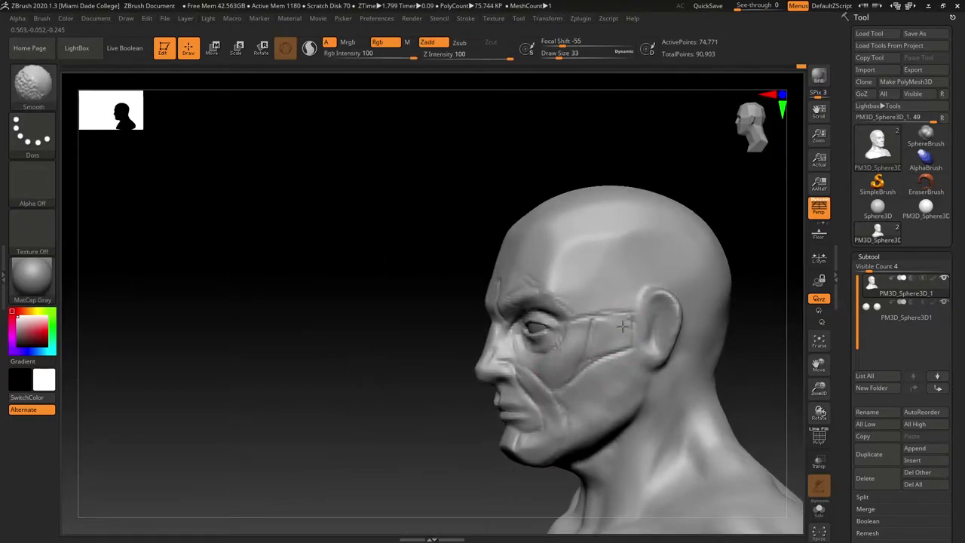
pyautogui.moveTo(442, 452); pyautogui.dragTo(457, 422)
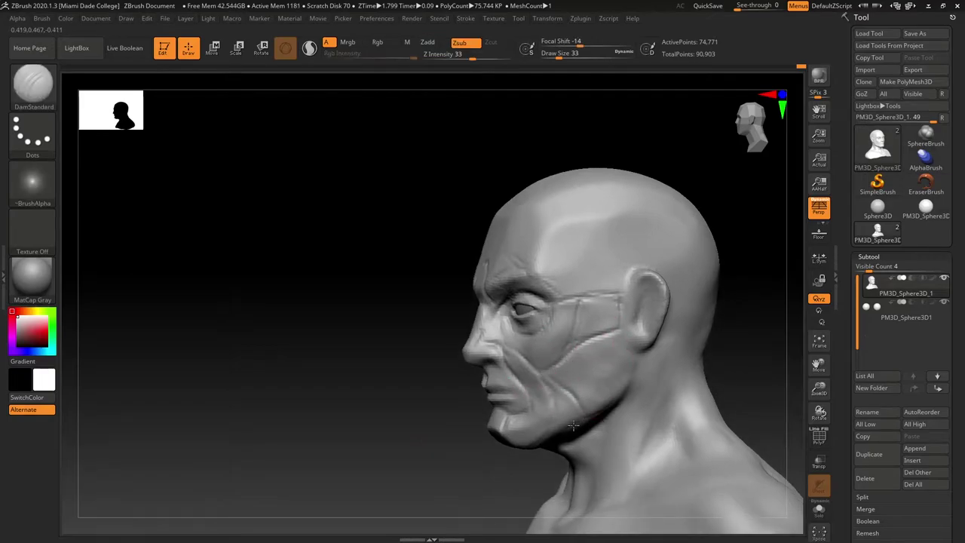
pyautogui.moveTo(453, 444); pyautogui.dragTo(498, 467)
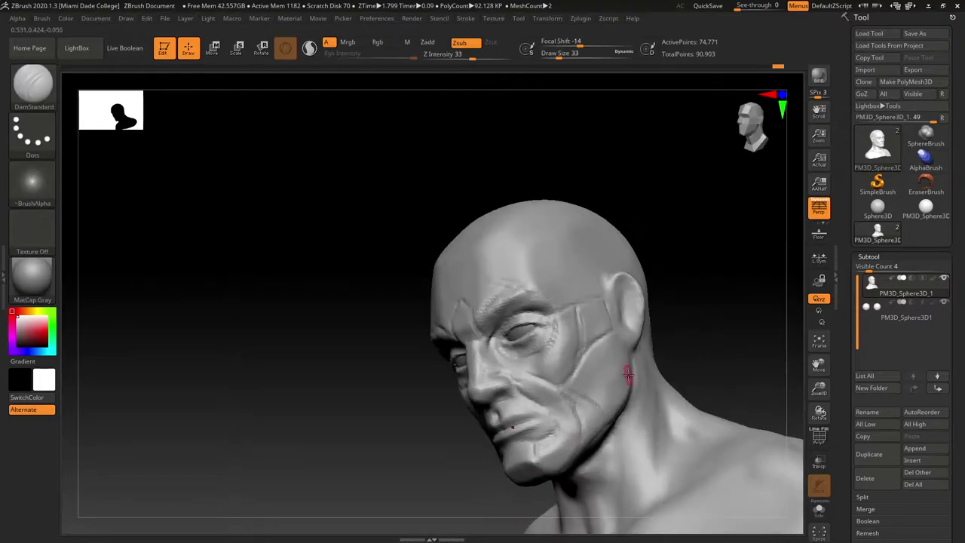
pyautogui.moveTo(692, 322)
pyautogui.mouseDown()
pyautogui.moveTo(609, 384)
pyautogui.moveTo(447, 465)
pyautogui.moveTo(564, 394)
pyautogui.moveTo(521, 485)
pyautogui.moveTo(709, 297)
pyautogui.mouseUp()
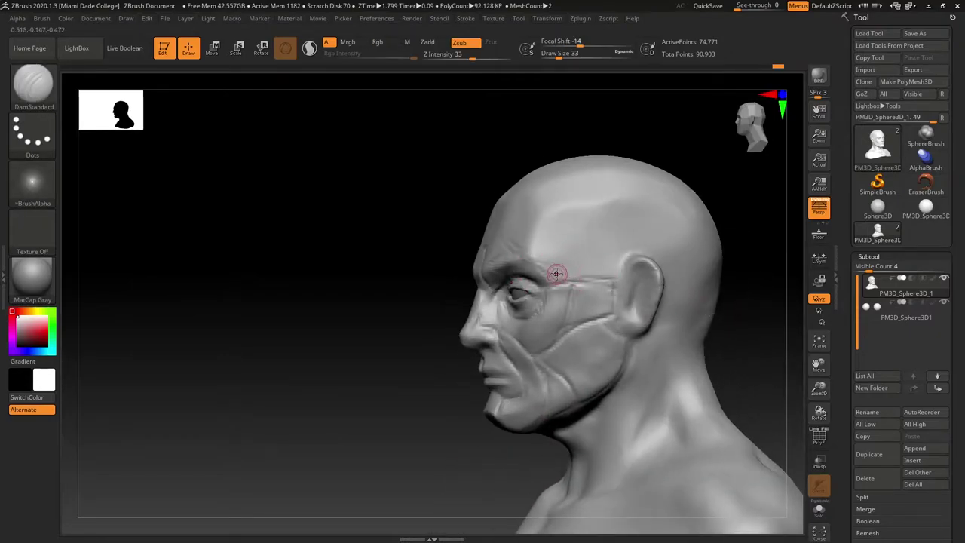
# Carve the temple plane outlines on the side of the skull with DamStandard at draw size 33 and smooth them
pyautogui.moveTo(556, 280); pyautogui.dragTo(589, 209)
pyautogui.moveTo(531, 255)
pyautogui.mouseDown()
pyautogui.moveTo(562, 210)
pyautogui.moveTo(644, 200)
pyautogui.mouseUp()
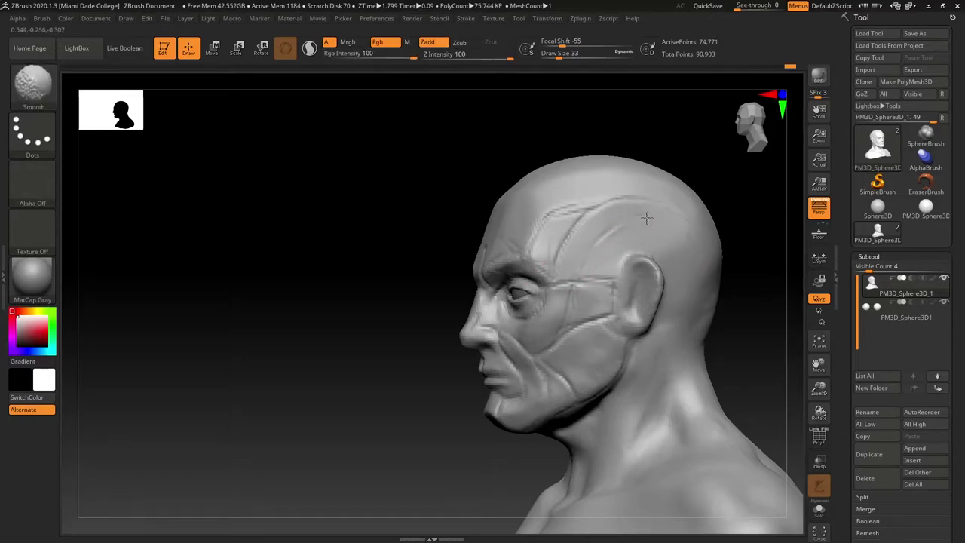
pyautogui.moveTo(445, 429); pyautogui.dragTo(609, 258)
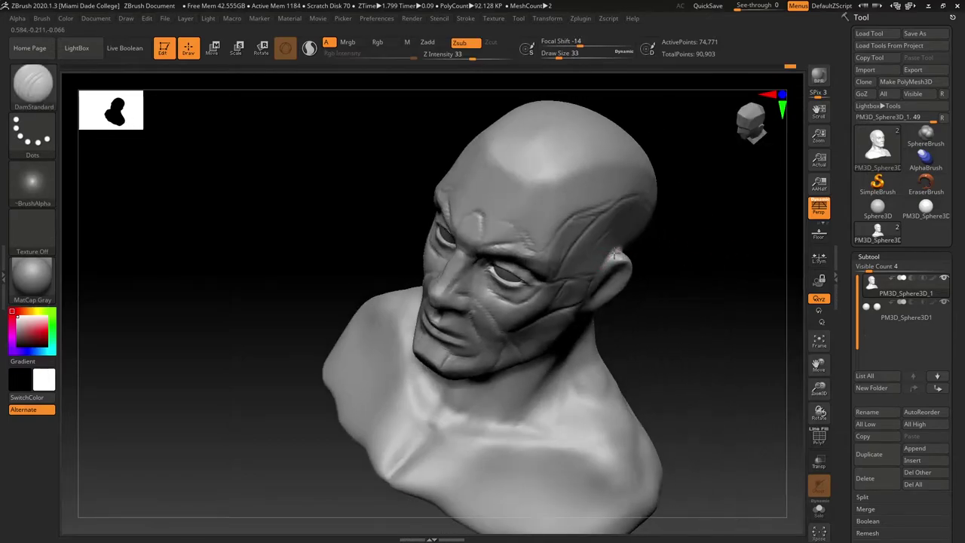
pyautogui.moveTo(701, 261); pyautogui.dragTo(621, 254)
pyautogui.moveTo(573, 388); pyautogui.dragTo(437, 376)
pyautogui.moveTo(658, 271)
pyautogui.mouseDown()
pyautogui.moveTo(696, 249)
pyautogui.moveTo(680, 350)
pyautogui.moveTo(678, 339)
pyautogui.moveTo(709, 347)
pyautogui.moveTo(687, 349)
pyautogui.moveTo(706, 357)
pyautogui.mouseUp()
# Adjust the shape of the cheeks and jaw with the Move brush at draw size 94
pyautogui.press('b')
pyautogui.press('m')
pyautogui.press('v')
pyautogui.press('s')
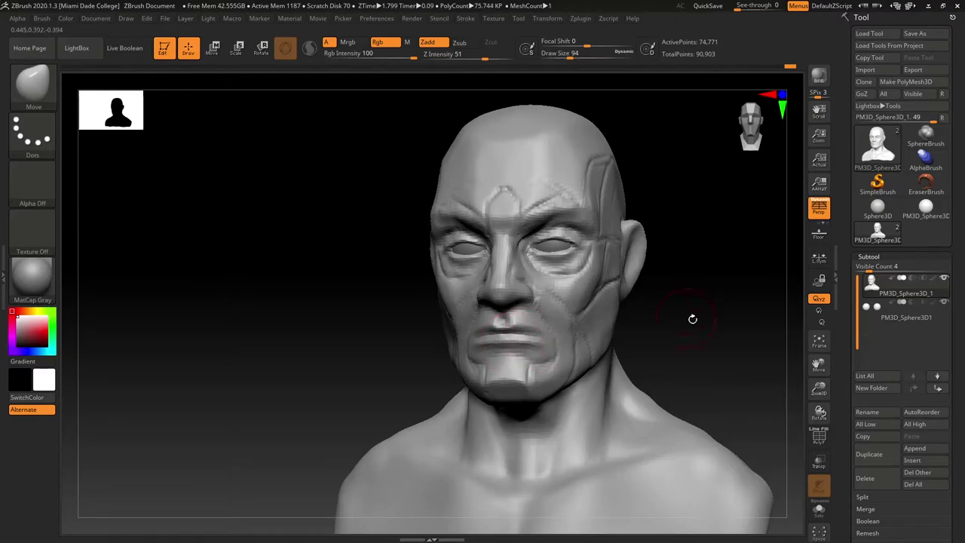
pyautogui.moveTo(692, 319); pyautogui.dragTo(517, 433)
pyautogui.moveTo(541, 315); pyautogui.dragTo(490, 417)
pyautogui.moveTo(566, 317); pyautogui.dragTo(576, 338)
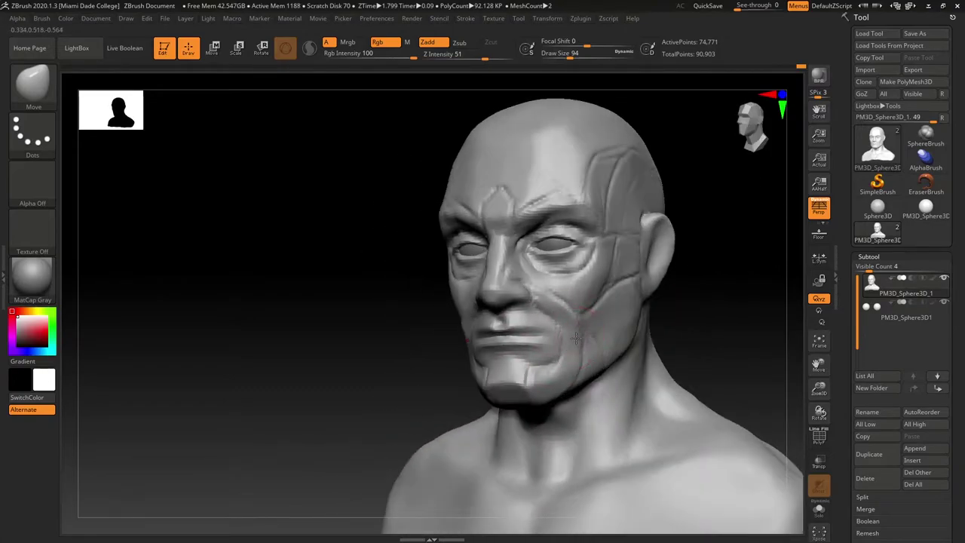
pyautogui.moveTo(580, 305)
pyautogui.mouseDown()
pyautogui.moveTo(711, 300)
pyautogui.moveTo(653, 344)
pyautogui.moveTo(661, 339)
pyautogui.mouseUp()
# Reshape the cheekbones, temples and sides of the face with the Move brush at draw size 112
pyautogui.press('s')
pyautogui.moveTo(586, 263); pyautogui.dragTo(582, 255)
pyautogui.moveTo(654, 302); pyautogui.dragTo(607, 301)
pyautogui.moveTo(599, 256)
pyautogui.mouseDown()
pyautogui.moveTo(674, 254)
pyautogui.moveTo(604, 281)
pyautogui.moveTo(654, 276)
pyautogui.mouseUp()
pyautogui.moveTo(685, 289); pyautogui.dragTo(409, 183)
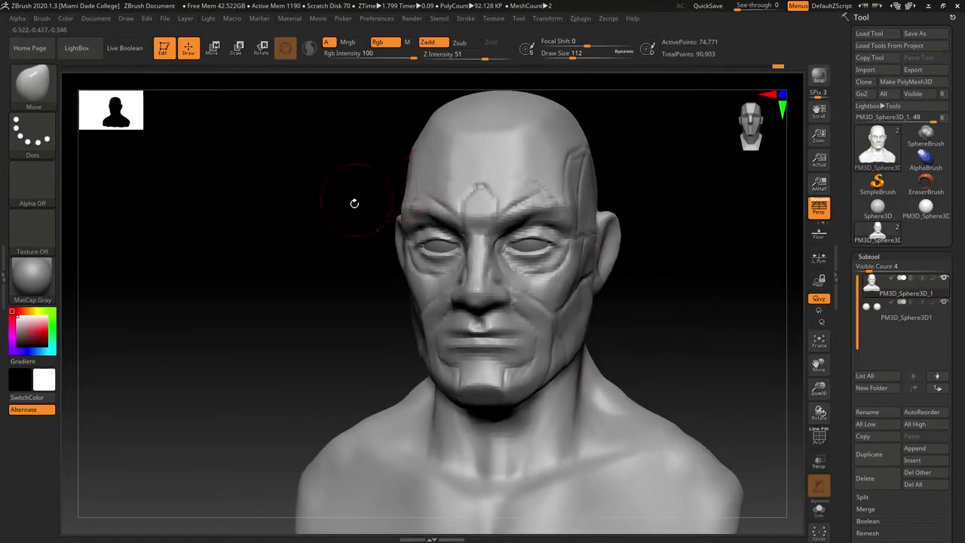
pyautogui.moveTo(352, 200); pyautogui.dragTo(420, 306)
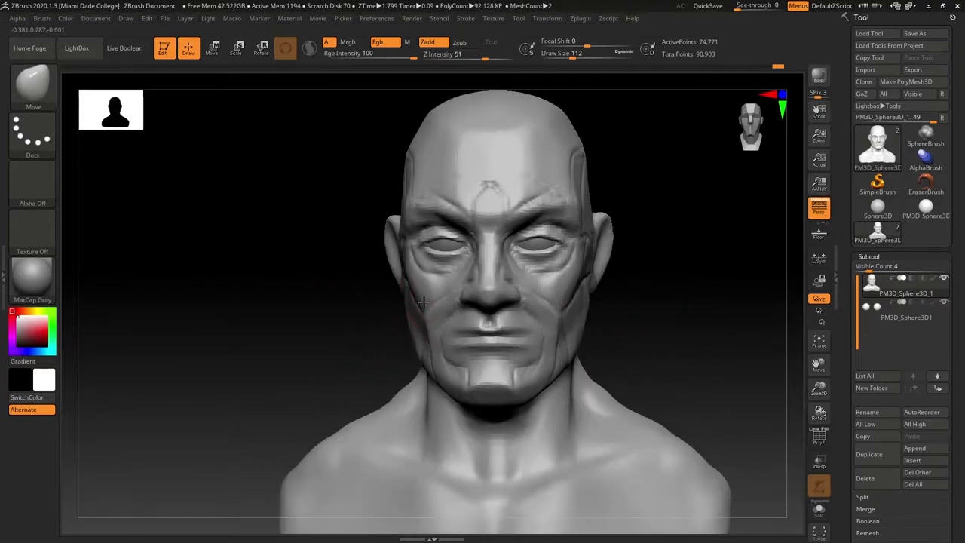
# Adjust the side of the jaw and cheek with the Move brush at draw size 80
pyautogui.moveTo(366, 325)
pyautogui.mouseDown()
pyautogui.moveTo(399, 322)
pyautogui.moveTo(402, 284)
pyautogui.mouseUp()
pyautogui.moveTo(362, 338); pyautogui.dragTo(285, 369)
pyautogui.moveTo(351, 384); pyautogui.dragTo(370, 377)
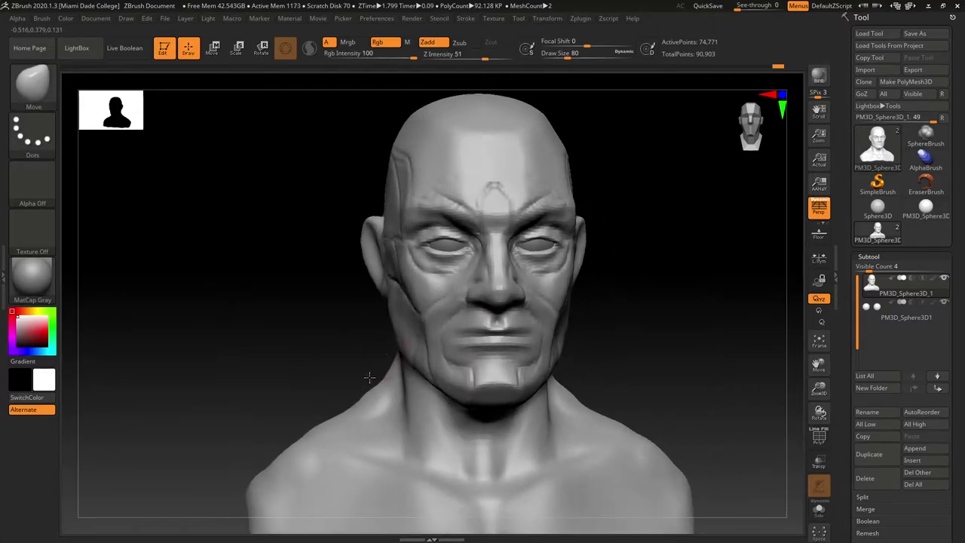
# Build up the cheek and the plane in front of the ear with ClayBuildup at draw size 94
pyautogui.press('b')
pyautogui.press('c')
pyautogui.press('b')
pyautogui.moveTo(443, 282); pyautogui.dragTo(452, 287)
pyautogui.press('s')
pyautogui.moveTo(375, 354); pyautogui.dragTo(381, 354)
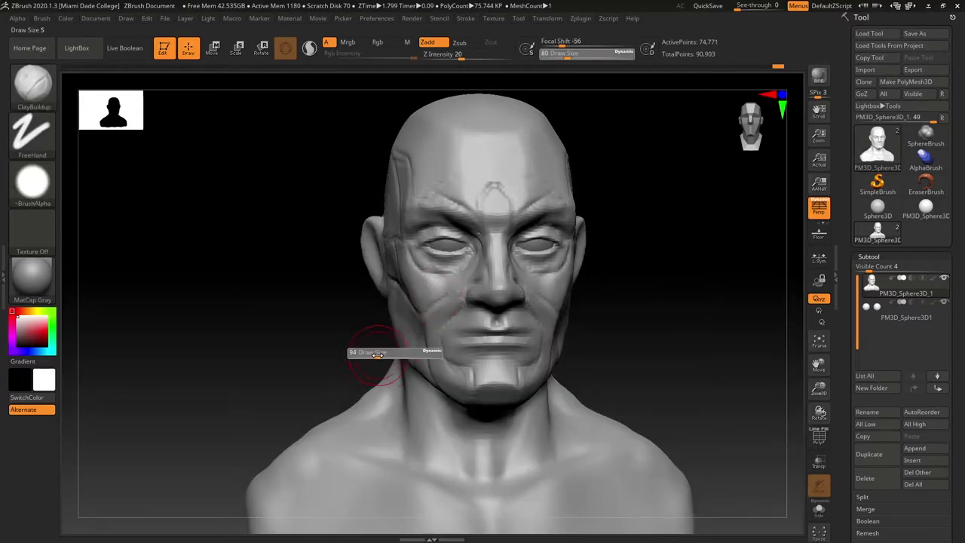
pyautogui.moveTo(339, 332); pyautogui.dragTo(388, 328)
pyautogui.moveTo(391, 251); pyautogui.dragTo(380, 259, button='right')
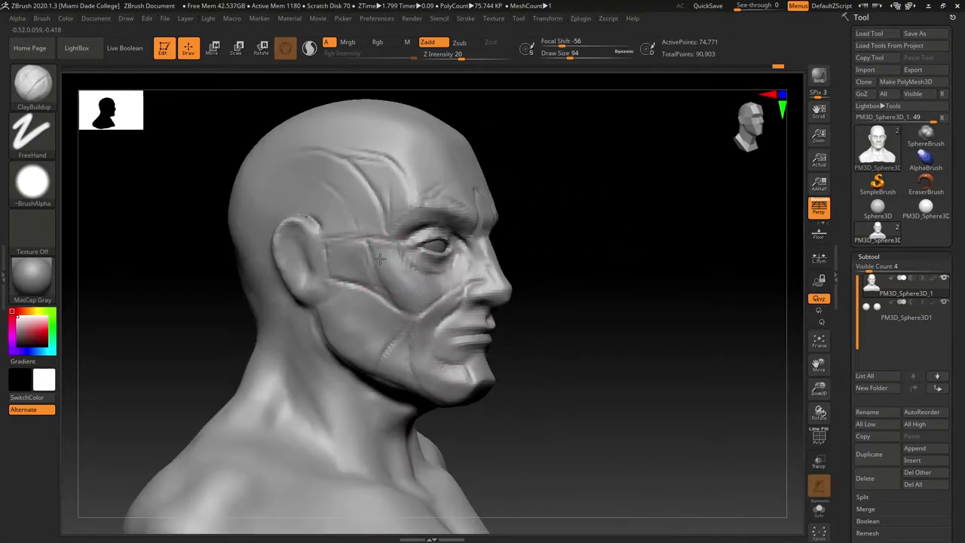
pyautogui.moveTo(349, 269); pyautogui.dragTo(333, 270)
pyautogui.moveTo(352, 332)
pyautogui.mouseDown(button='right')
pyautogui.moveTo(280, 348)
pyautogui.moveTo(324, 352)
pyautogui.mouseUp(button='right')
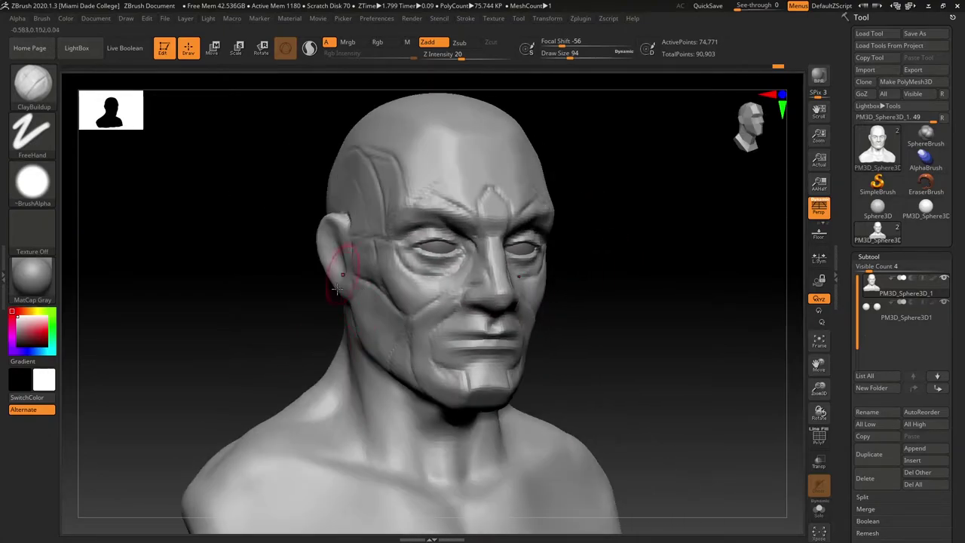
# Build up the planes beside the mouth and along the jaw with ClayBuildup at draw size 62
pyautogui.moveTo(354, 294)
pyautogui.mouseDown(button='right')
pyautogui.moveTo(381, 310)
pyautogui.moveTo(614, 301)
pyautogui.mouseUp(button='right')
pyautogui.moveTo(604, 341); pyautogui.dragTo(630, 342, button='right')
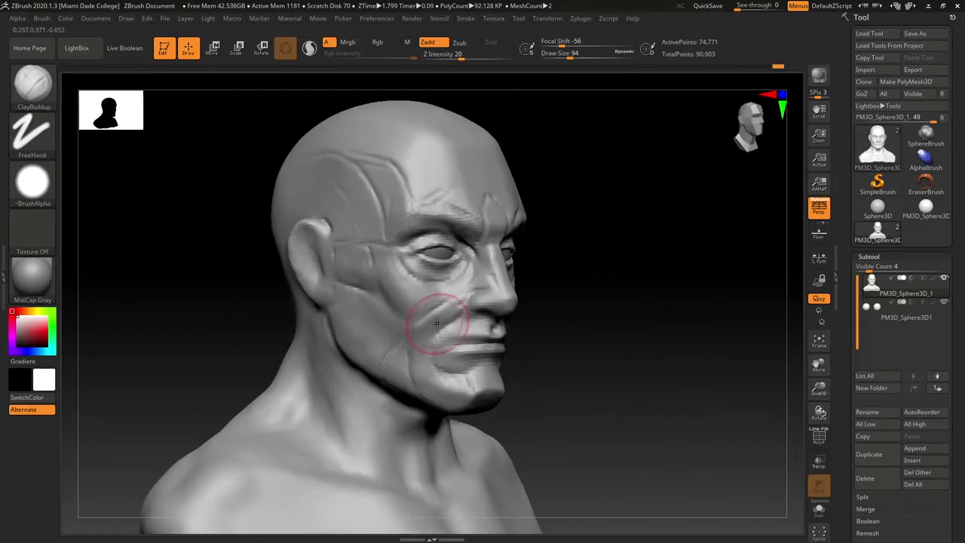
pyautogui.press('[')
pyautogui.press('[')
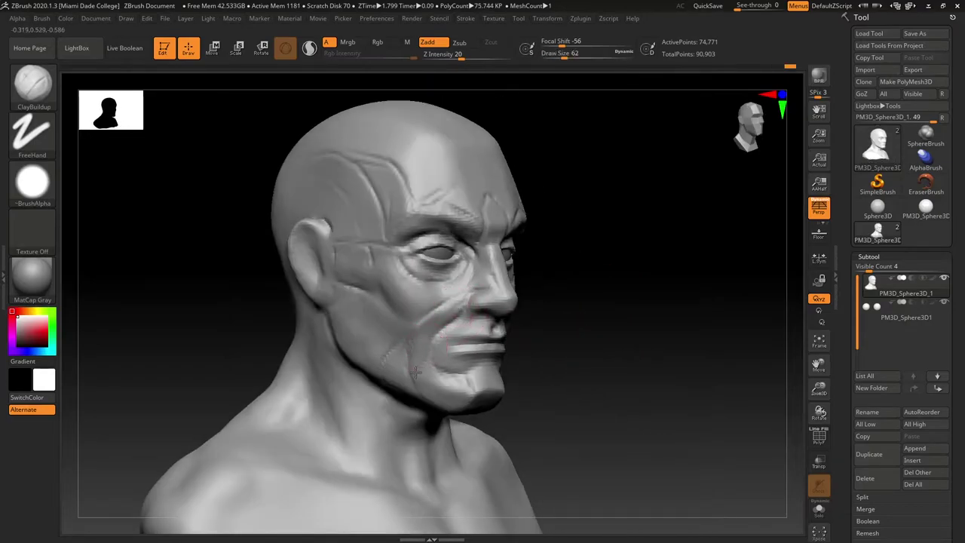
pyautogui.moveTo(553, 338); pyautogui.dragTo(498, 341)
pyautogui.moveTo(291, 351); pyautogui.dragTo(327, 353)
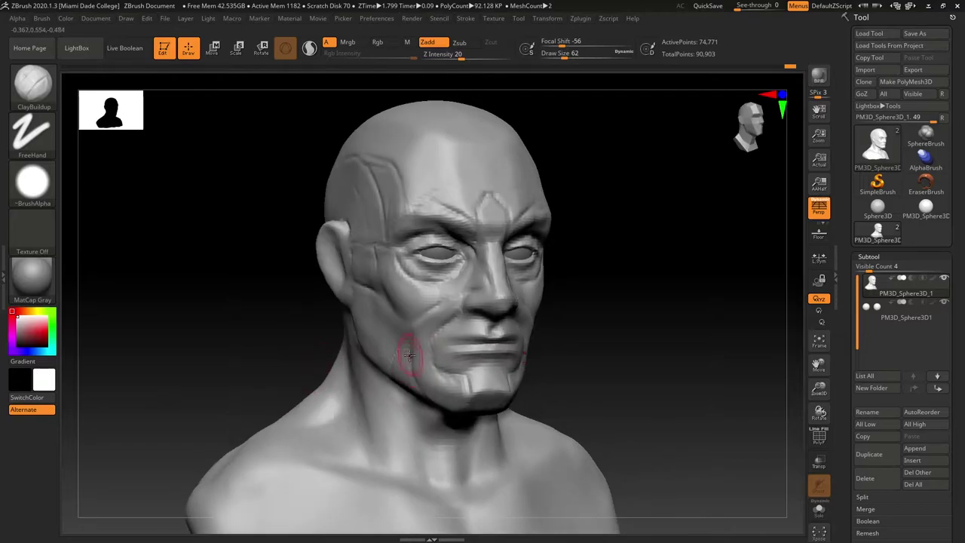
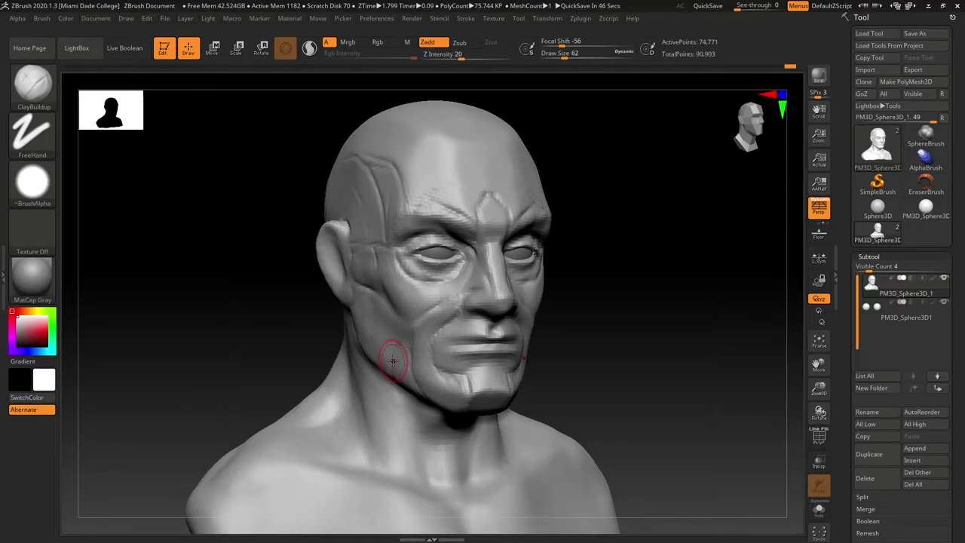
pyautogui.moveTo(602, 300)
pyautogui.mouseDown()
pyautogui.moveTo(594, 309)
pyautogui.moveTo(609, 304)
pyautogui.mouseUp()
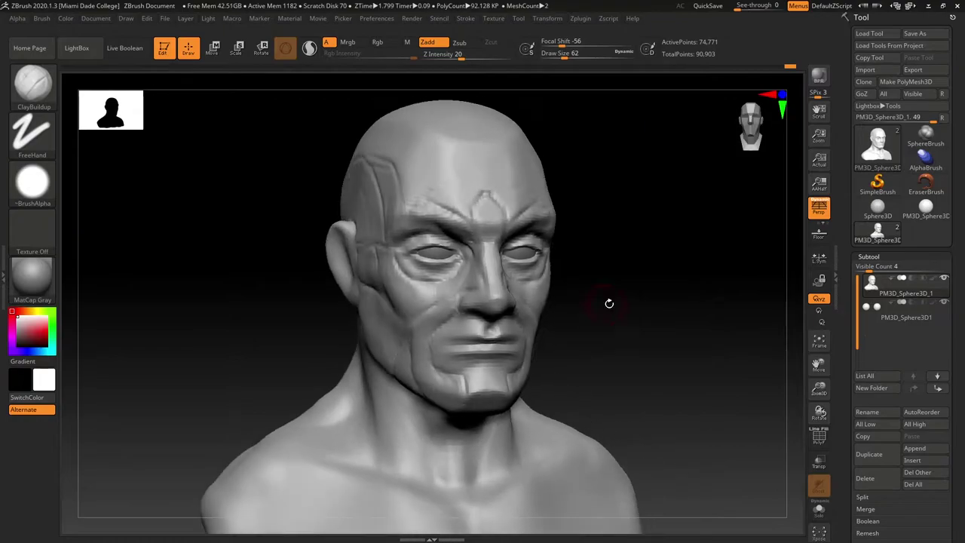
# Flatten the temples and the sides of the forehead with the hPolish brush
pyautogui.press('b')
pyautogui.press('h')
pyautogui.press('p')
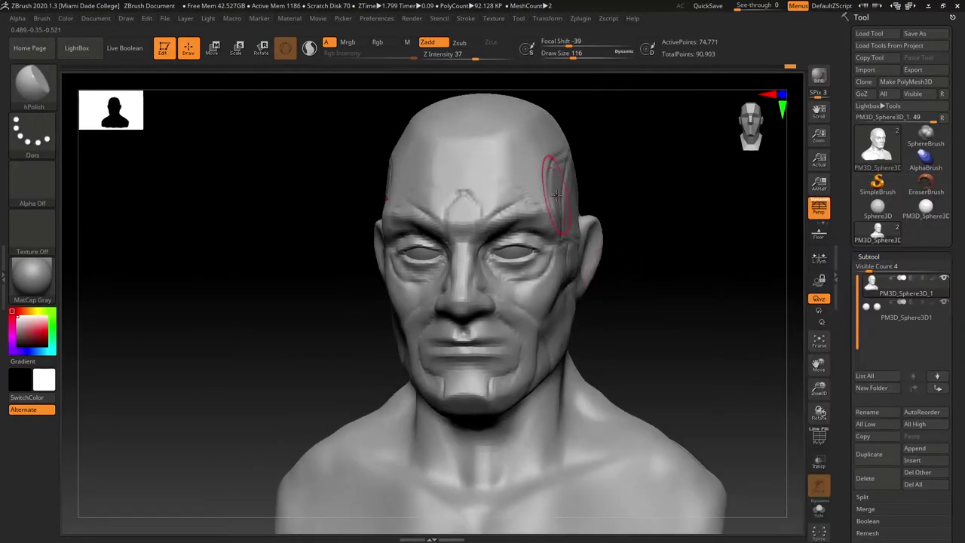
pyautogui.press('s')
pyautogui.moveTo(556, 196); pyautogui.dragTo(551, 196)
pyautogui.moveTo(579, 134)
pyautogui.mouseDown()
pyautogui.moveTo(556, 188)
pyautogui.moveTo(571, 144)
pyautogui.mouseUp()
pyautogui.moveTo(638, 226)
pyautogui.mouseDown()
pyautogui.moveTo(641, 193)
pyautogui.moveTo(632, 208)
pyautogui.moveTo(642, 219)
pyautogui.mouseUp()
# Polish the brow planes and the area under the eyes with hPolish at draw size 41
pyautogui.press('s')
pyautogui.moveTo(462, 211); pyautogui.dragTo(460, 228)
pyautogui.moveTo(638, 223); pyautogui.dragTo(686, 224)
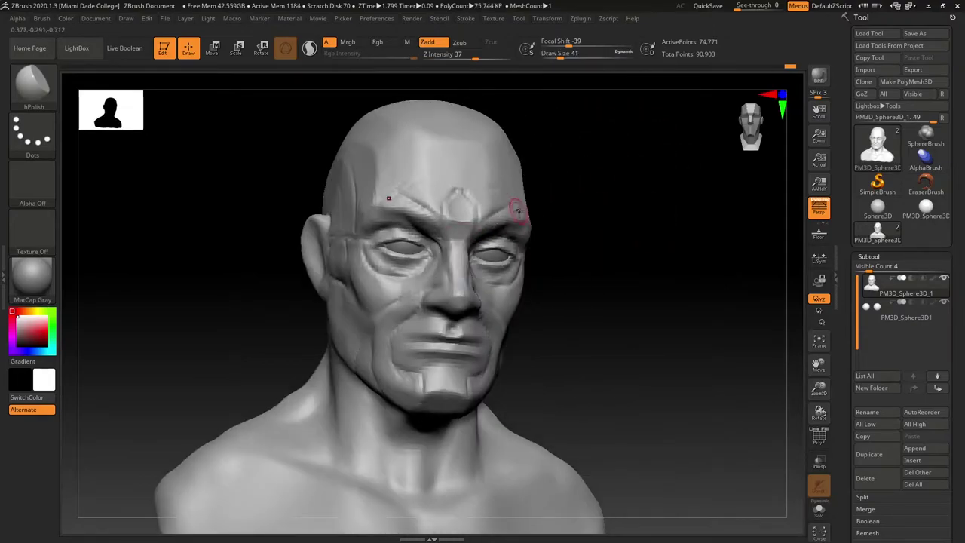
pyautogui.moveTo(626, 215); pyautogui.dragTo(528, 214)
pyautogui.moveTo(618, 243); pyautogui.dragTo(577, 249)
pyautogui.moveTo(497, 276); pyautogui.dragTo(531, 276)
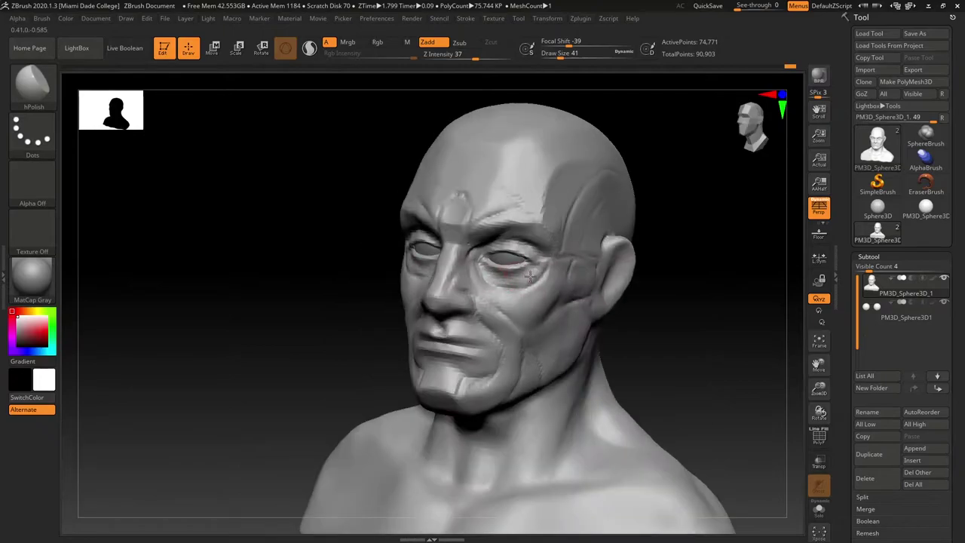
# Polish the cheekbones, jaw side and temple planes with hPolish at draw size 59
pyautogui.press(']')
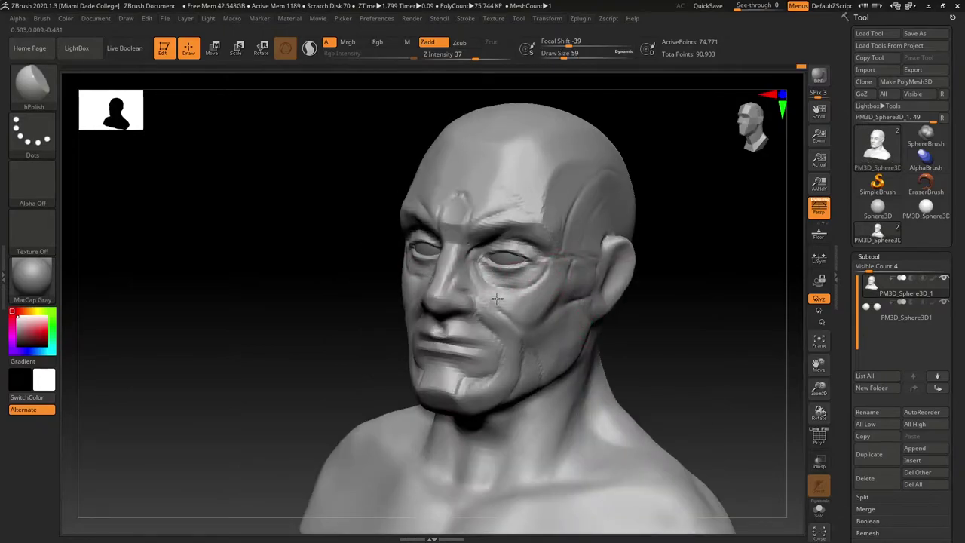
pyautogui.moveTo(554, 287); pyautogui.dragTo(534, 301, button='right')
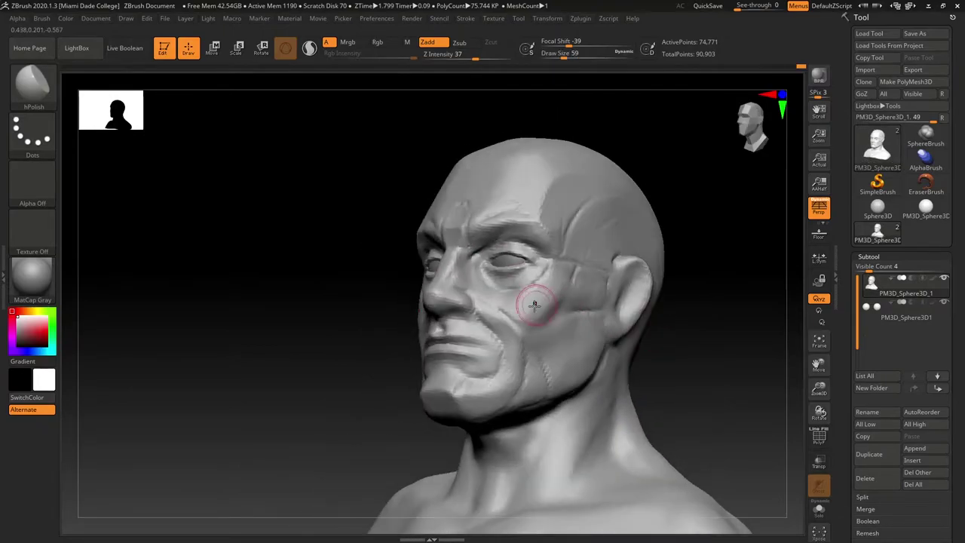
pyautogui.moveTo(583, 280); pyautogui.dragTo(558, 326, button='right')
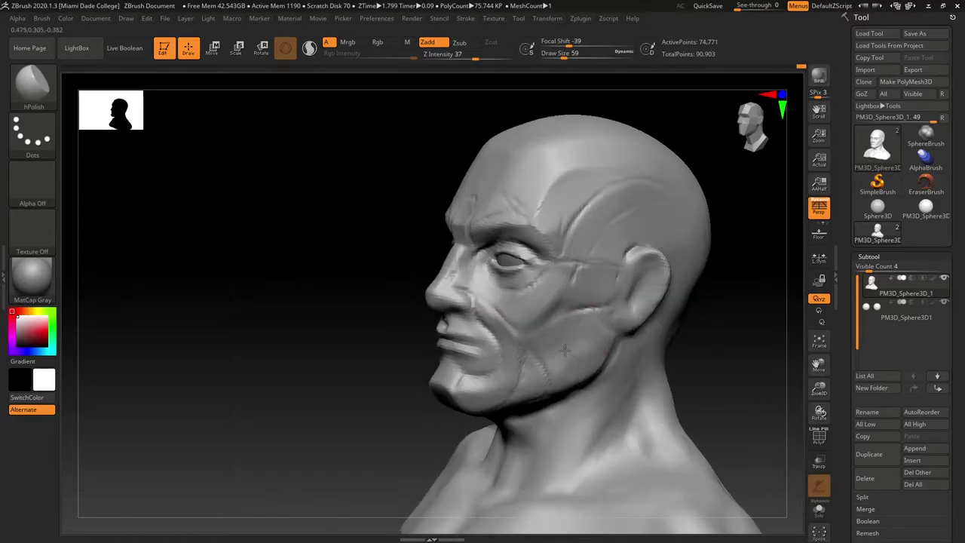
pyautogui.moveTo(716, 337)
pyautogui.mouseDown(button='right')
pyautogui.moveTo(584, 344)
pyautogui.moveTo(628, 337)
pyautogui.mouseUp(button='right')
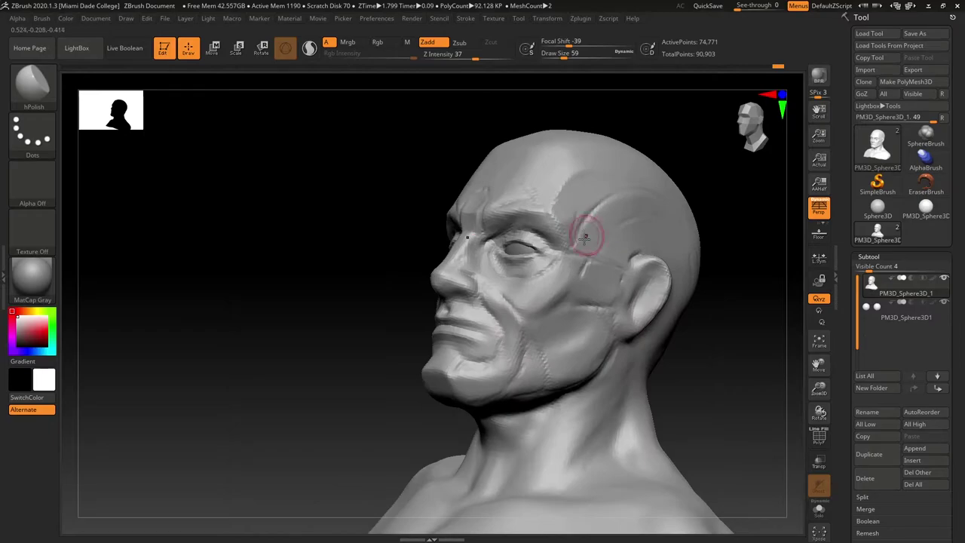
pyautogui.moveTo(658, 207); pyautogui.dragTo(649, 226, button='right')
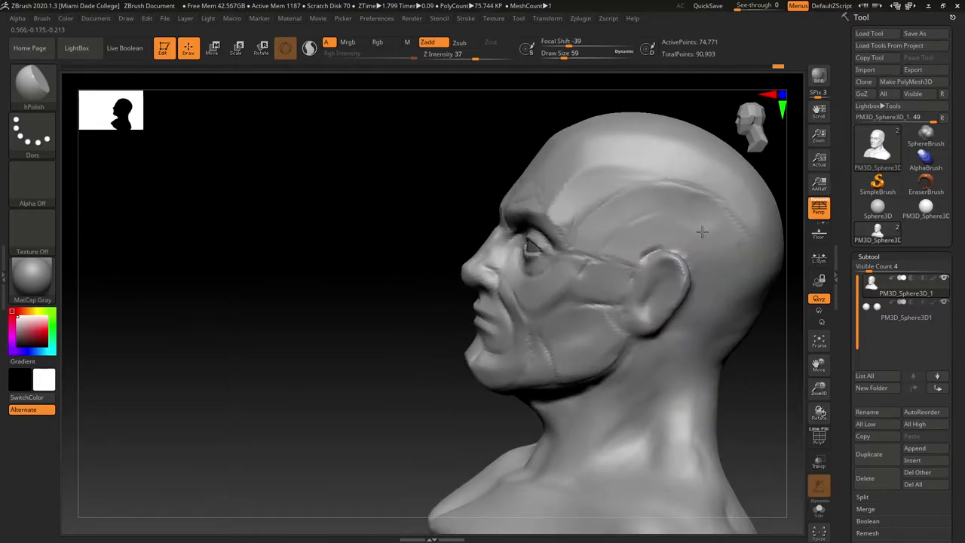
pyautogui.moveTo(450, 370); pyautogui.dragTo(685, 319, button='right')
# Carve the edges of the lips with DamStandard at draw size 59, undoing an unwanted stroke
pyautogui.moveTo(685, 319); pyautogui.dragTo(656, 345)
pyautogui.press('b')
pyautogui.press('d')
pyautogui.press('s')
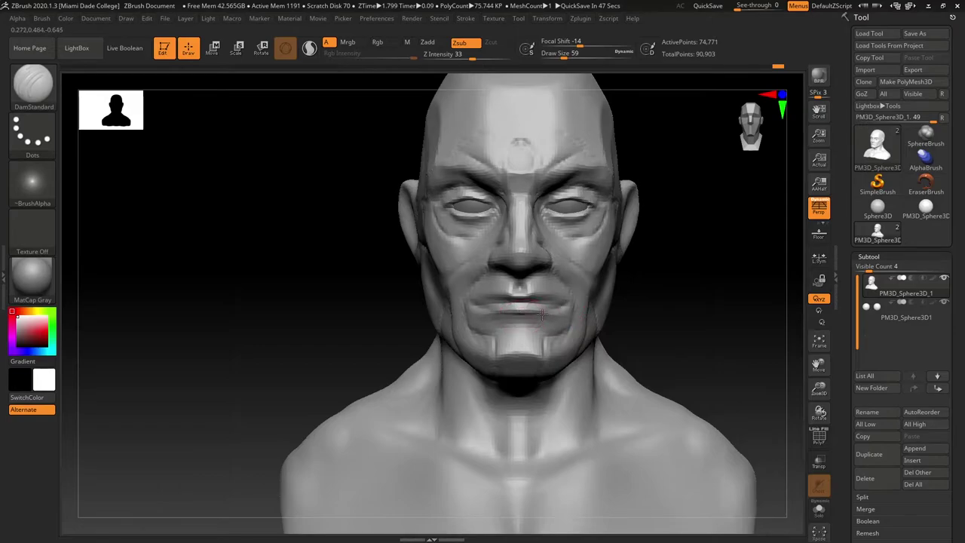
pyautogui.moveTo(542, 315)
pyautogui.mouseDown()
pyautogui.moveTo(566, 324)
pyautogui.moveTo(518, 314)
pyautogui.moveTo(536, 312)
pyautogui.moveTo(504, 319)
pyautogui.mouseUp()
pyautogui.hotkey('ctrl', 'z')
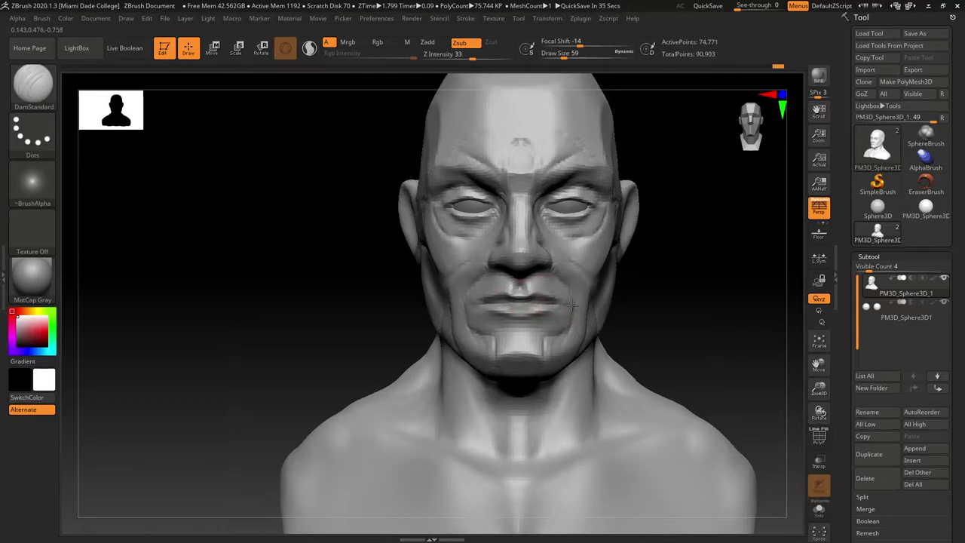
# Refine the mouth corners and the crease between lower lip and chin with DamStandard, checking the profile
pyautogui.moveTo(571, 305); pyautogui.dragTo(637, 322, button='right')
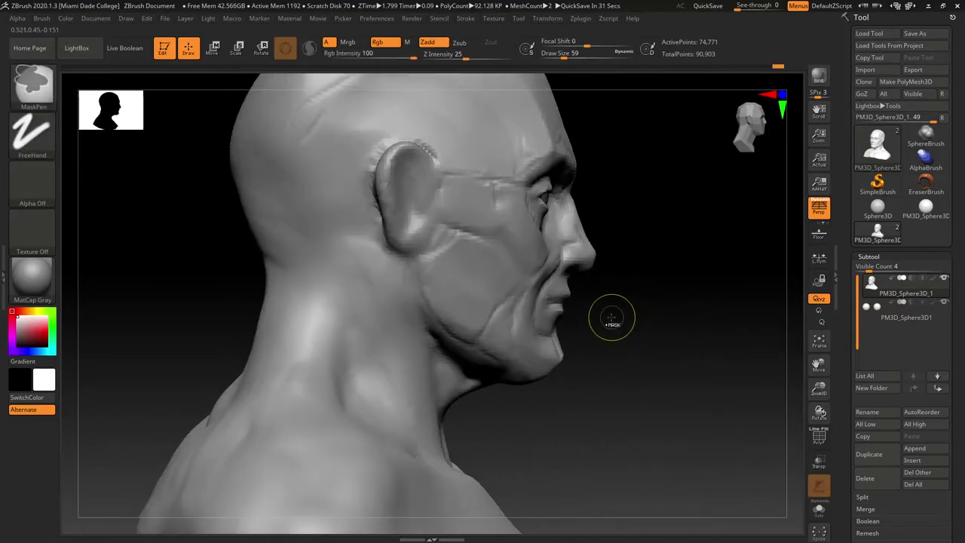
pyautogui.moveTo(611, 318)
pyautogui.mouseDown()
pyautogui.moveTo(537, 300)
pyautogui.moveTo(559, 296)
pyautogui.mouseUp()
pyautogui.moveTo(510, 303); pyautogui.dragTo(555, 303, button='right')
pyautogui.moveTo(525, 308); pyautogui.dragTo(507, 332)
pyautogui.moveTo(558, 320)
pyautogui.mouseDown(button='right')
pyautogui.moveTo(499, 332)
pyautogui.moveTo(571, 347)
pyautogui.mouseUp(button='right')
pyautogui.press('alt')
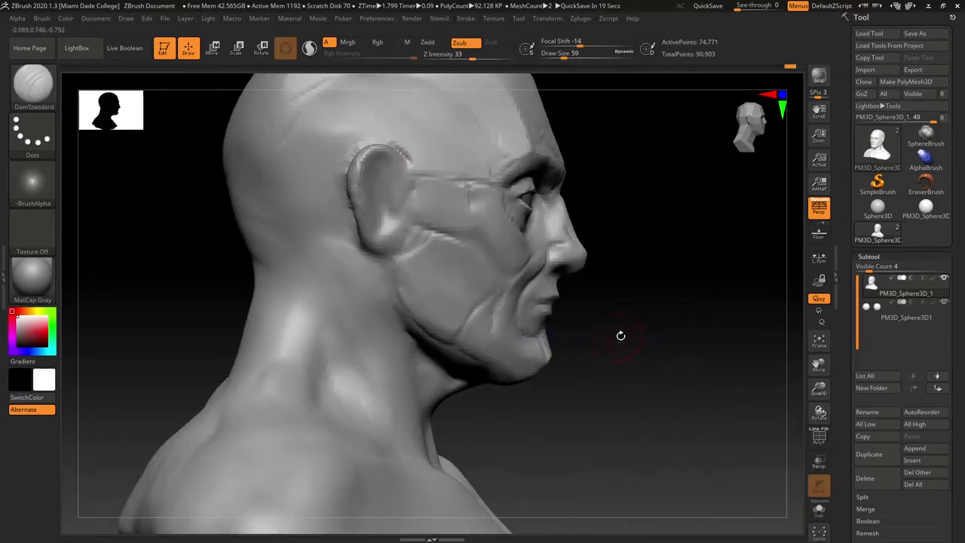
pyautogui.moveTo(610, 346)
pyautogui.mouseDown()
pyautogui.moveTo(582, 334)
pyautogui.moveTo(645, 340)
pyautogui.mouseUp()
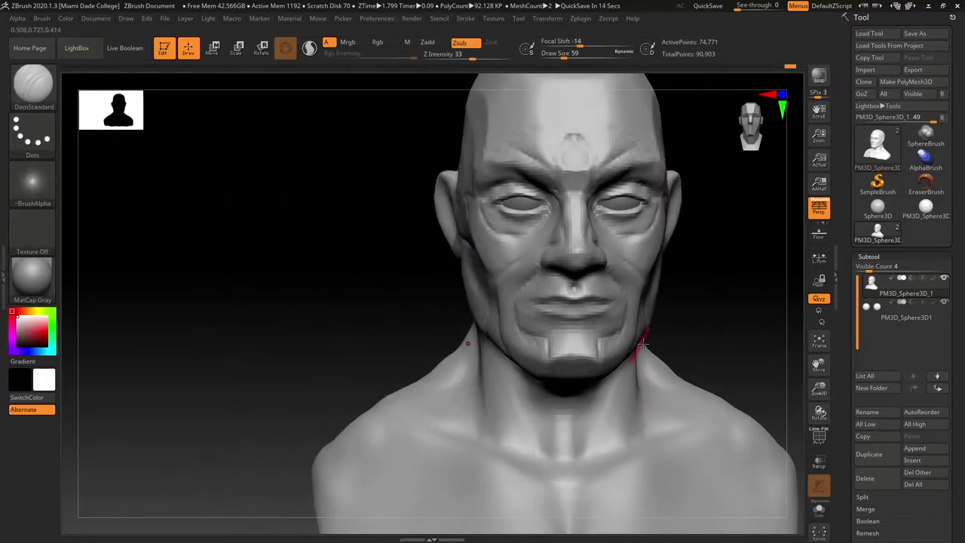
# Reshape the lips and the area above the chin with the Move brush at draw size 59
pyautogui.press('b')
pyautogui.press('m')
pyautogui.press('v')
pyautogui.moveTo(572, 314); pyautogui.dragTo(552, 313)
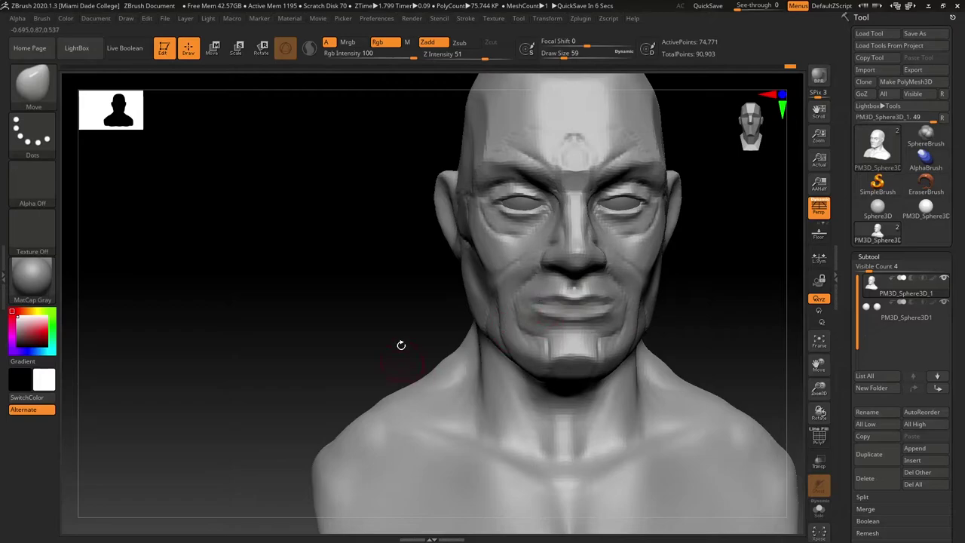
pyautogui.moveTo(401, 345); pyautogui.dragTo(558, 315)
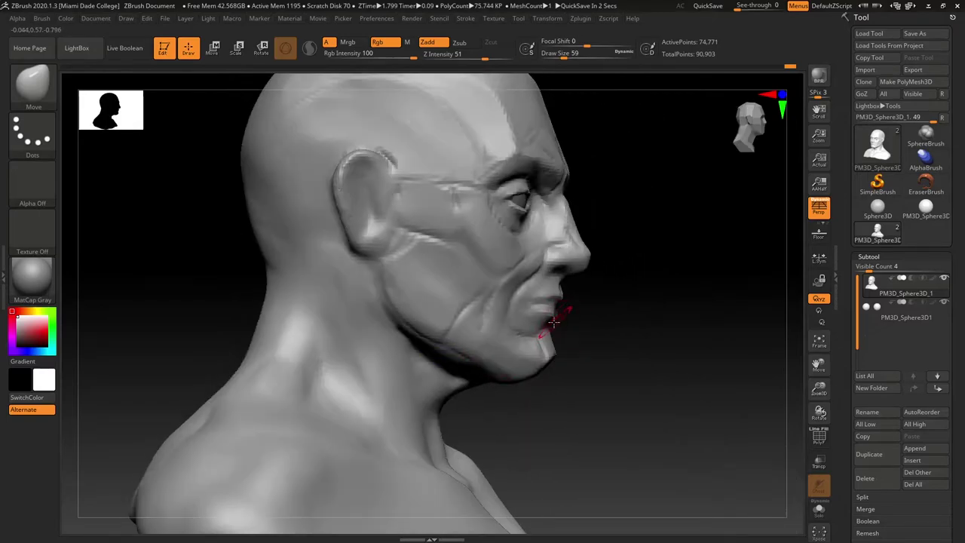
pyautogui.moveTo(641, 354); pyautogui.dragTo(450, 338)
pyautogui.moveTo(513, 319)
pyautogui.mouseDown()
pyautogui.moveTo(545, 323)
pyautogui.moveTo(510, 346)
pyautogui.moveTo(531, 323)
pyautogui.moveTo(623, 323)
pyautogui.moveTo(666, 304)
pyautogui.moveTo(631, 319)
pyautogui.moveTo(614, 366)
pyautogui.moveTo(591, 355)
pyautogui.mouseUp()
# Adjust the mouth and lower face with the Move brush at draw sizes 177 and 116
pyautogui.press('s')
pyautogui.press('s')
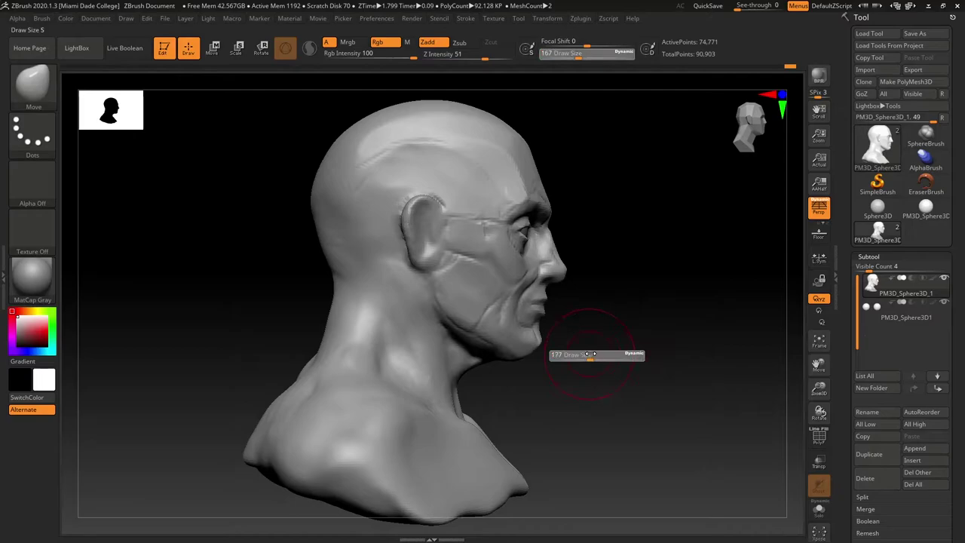
pyautogui.moveTo(556, 325)
pyautogui.mouseDown()
pyautogui.moveTo(617, 317)
pyautogui.moveTo(643, 302)
pyautogui.mouseUp()
pyautogui.press('s')
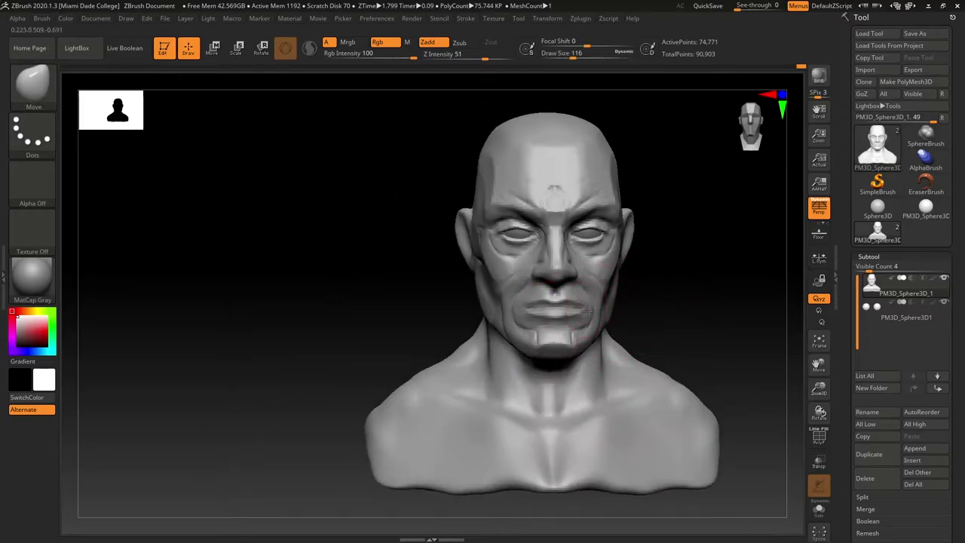
pyautogui.moveTo(587, 310); pyautogui.dragTo(577, 328)
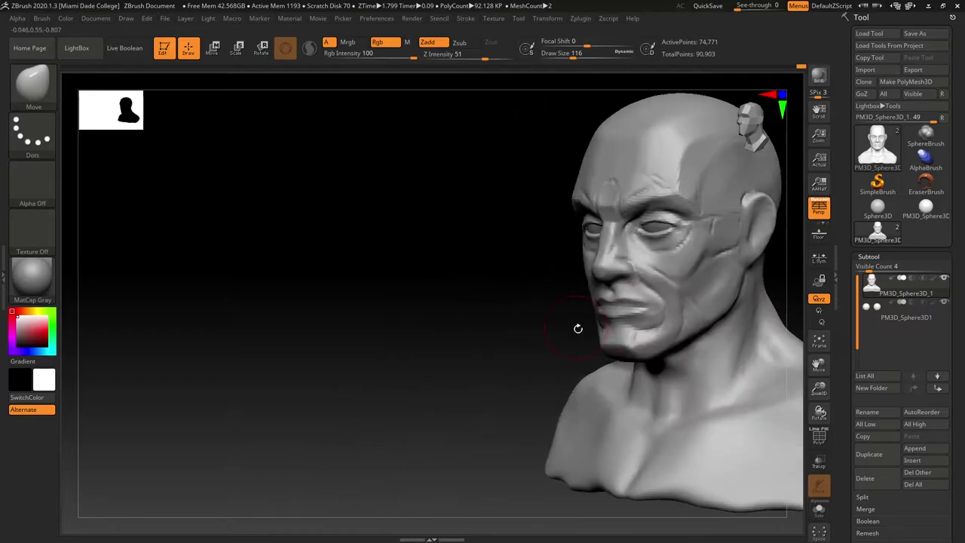
pyautogui.moveTo(657, 337); pyautogui.dragTo(409, 379)
# Reshape the upper and lower eyelids with the Move brush at draw size 51
pyautogui.moveTo(687, 285)
pyautogui.keyDown('alt'); pyautogui.mouseDown()
pyautogui.moveTo(674, 304)
pyautogui.moveTo(696, 315)
pyautogui.mouseUp(); pyautogui.keyUp('alt')
pyautogui.press('s')
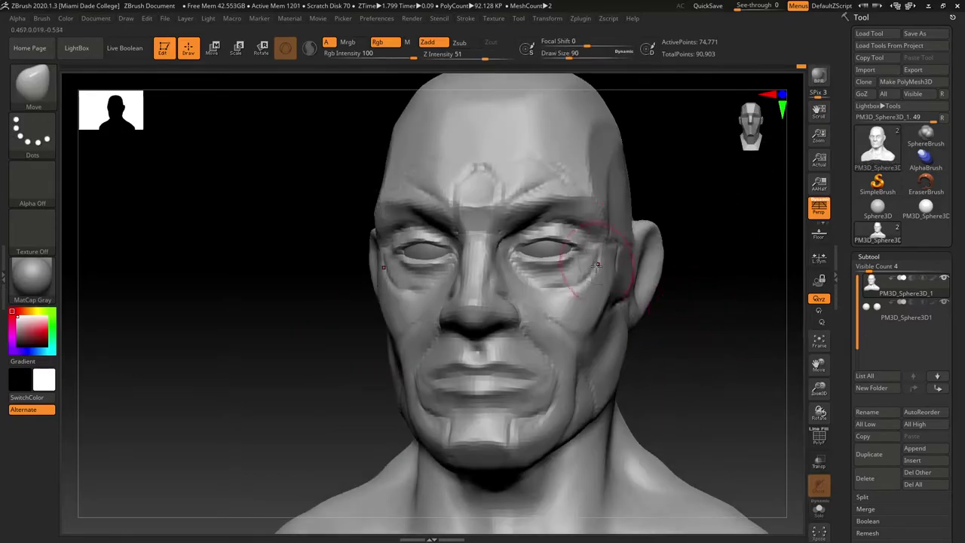
pyautogui.press('s')
pyautogui.moveTo(542, 260); pyautogui.dragTo(534, 261)
pyautogui.moveTo(535, 242); pyautogui.dragTo(537, 236)
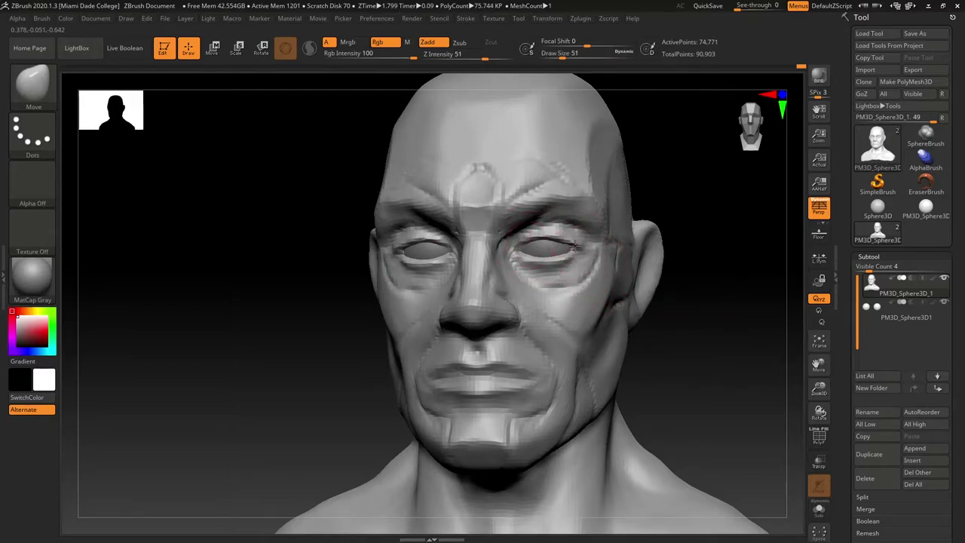
pyautogui.keyDown('shift'); pyautogui.moveTo(699, 205); pyautogui.dragTo(705, 207); pyautogui.keyUp('shift')
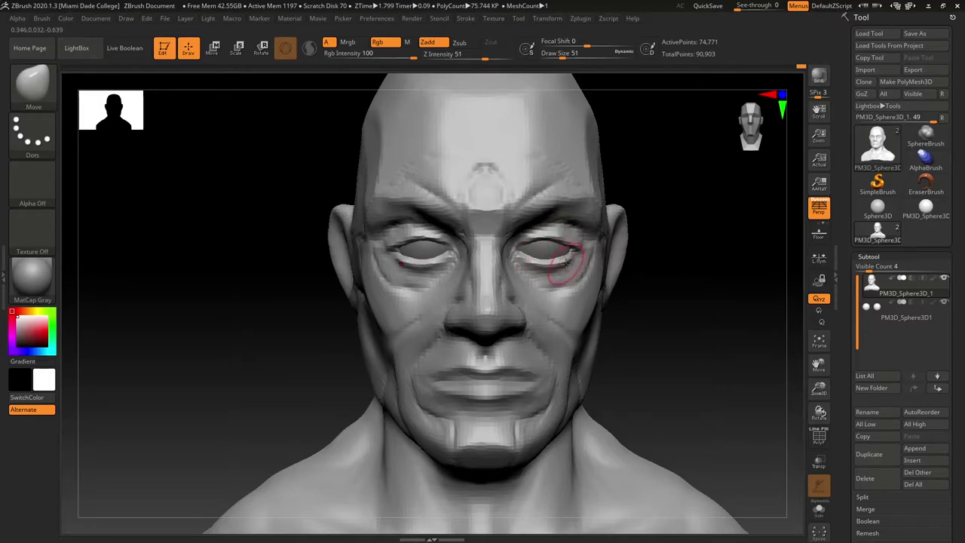
# Fine-tune the eyelid contours around the eyeballs with the Move brush at draw size 33
pyautogui.moveTo(562, 260)
pyautogui.mouseDown(button='right')
pyautogui.moveTo(655, 204)
pyautogui.moveTo(432, 323)
pyautogui.mouseUp(button='right')
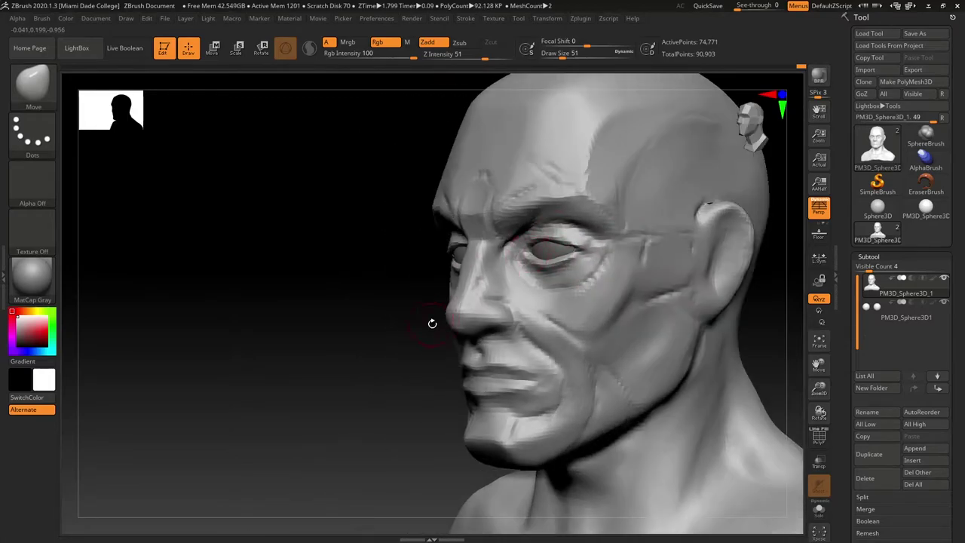
pyautogui.moveTo(491, 273)
pyautogui.mouseDown(button='right')
pyautogui.moveTo(429, 339)
pyautogui.moveTo(662, 274)
pyautogui.moveTo(565, 243)
pyautogui.mouseUp(button='right')
pyautogui.press('s')
pyautogui.moveTo(565, 244); pyautogui.dragTo(558, 245)
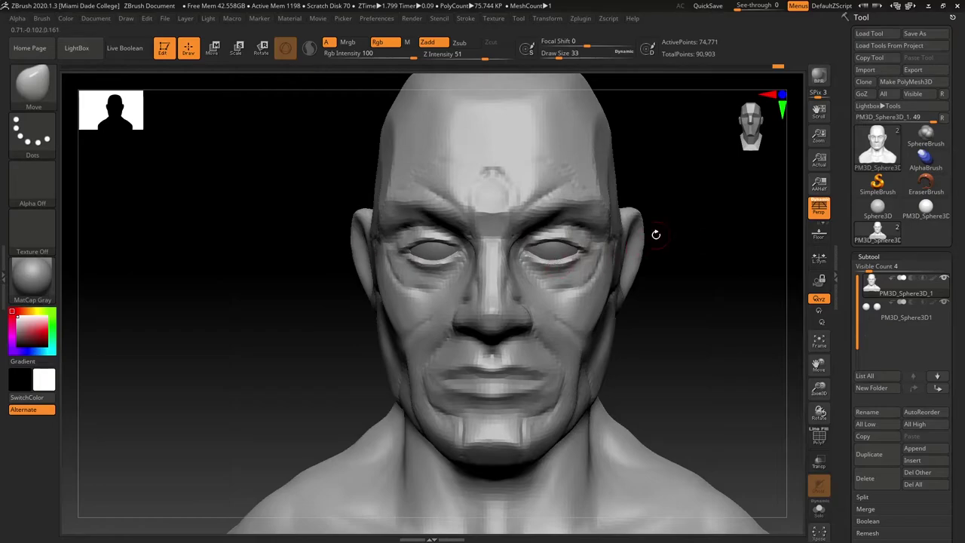
# Carve the edges of the neck muscles running down to the collarbones with the DamStandard brush at draw size 33
pyautogui.keyDown('alt'); pyautogui.moveTo(655, 235); pyautogui.dragTo(672, 329); pyautogui.keyUp('alt')
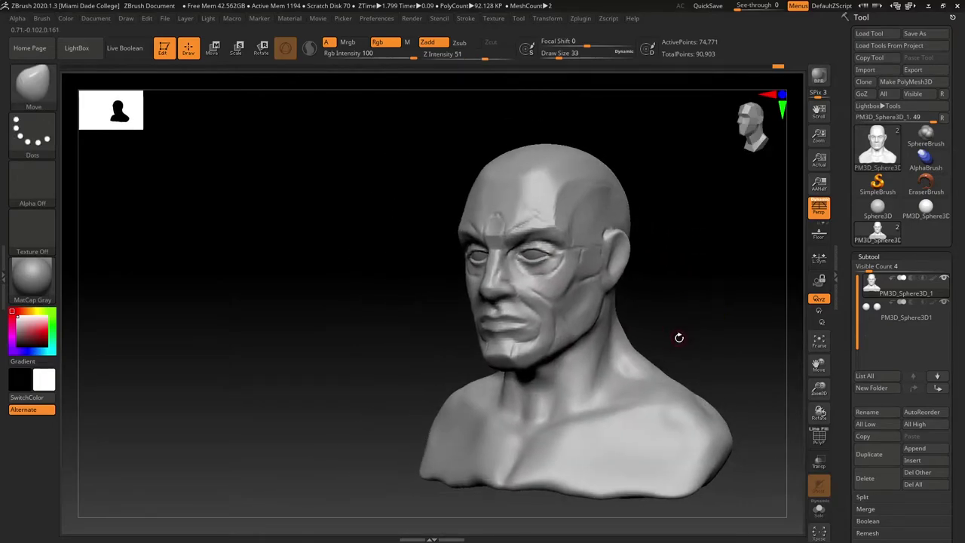
pyautogui.press('b')
pyautogui.press('d')
pyautogui.press('s')
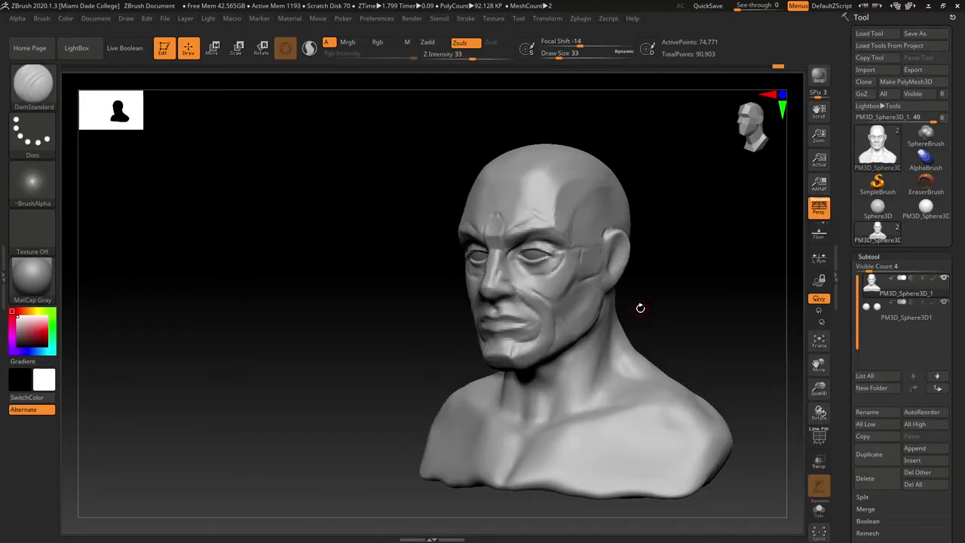
pyautogui.moveTo(661, 300); pyautogui.dragTo(615, 296, button='right')
pyautogui.moveTo(570, 384); pyautogui.dragTo(600, 329)
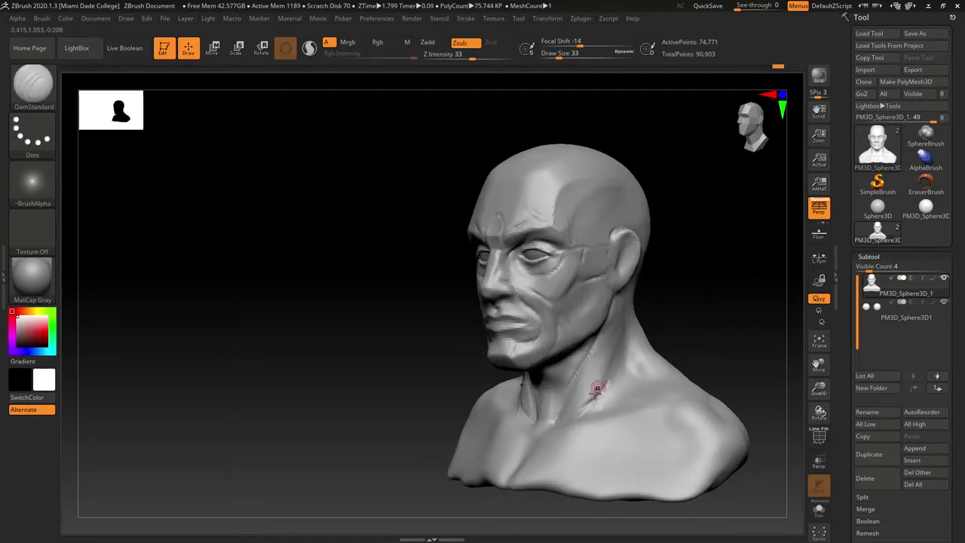
pyautogui.moveTo(596, 391); pyautogui.dragTo(642, 361, button='right')
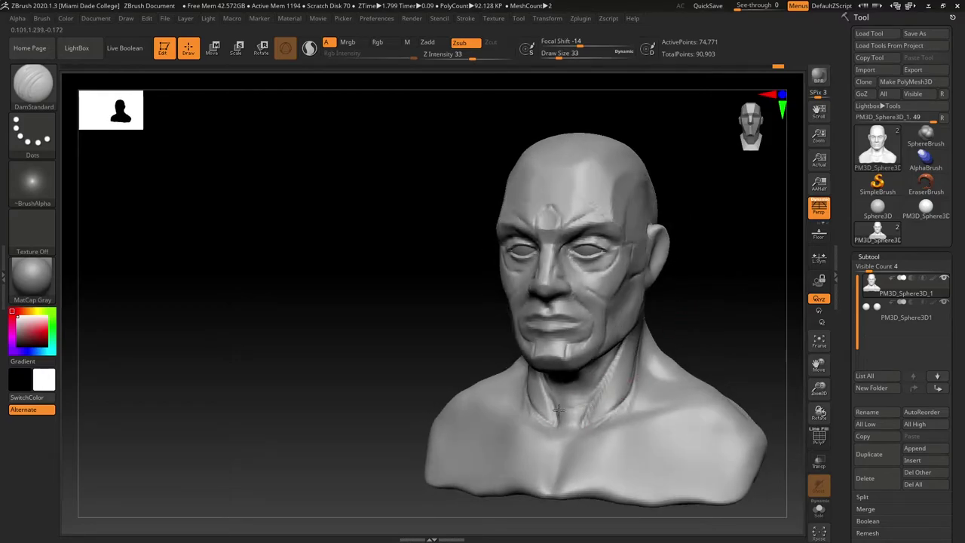
pyautogui.moveTo(707, 331); pyautogui.dragTo(668, 340, button='right')
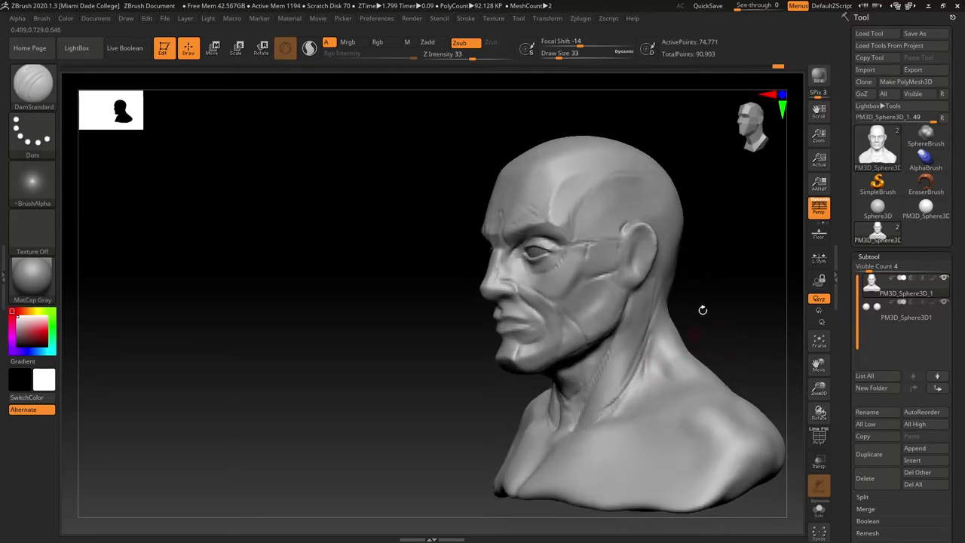
# Carve the collarbones, the pit of the neck and the throat with the DamStandard brush at draw size 83
pyautogui.moveTo(702, 310); pyautogui.dragTo(616, 431, button='right')
pyautogui.moveTo(684, 390)
pyautogui.mouseDown(button='right')
pyautogui.moveTo(711, 334)
pyautogui.moveTo(641, 377)
pyautogui.moveTo(655, 331)
pyautogui.mouseUp(button='right')
pyautogui.press('ctrl')
pyautogui.moveTo(616, 397); pyautogui.dragTo(550, 414)
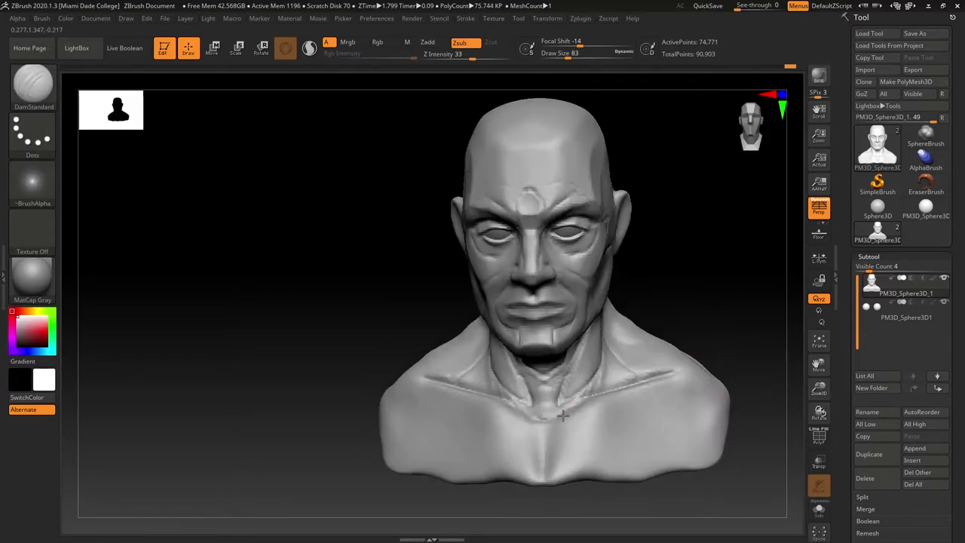
pyautogui.moveTo(733, 327)
pyautogui.mouseDown(button='right')
pyautogui.moveTo(734, 312)
pyautogui.moveTo(710, 310)
pyautogui.moveTo(682, 331)
pyautogui.mouseUp(button='right')
pyautogui.moveTo(530, 363); pyautogui.dragTo(556, 383)
# Reduce the brush draw size to 35 and remesh the bust with DynaMesh at resolution 256
pyautogui.moveTo(729, 247); pyautogui.dragTo(673, 239, button='right')
pyautogui.moveTo(674, 239)
pyautogui.keyDown('alt'); pyautogui.mouseDown(button='right')
pyautogui.moveTo(667, 278)
pyautogui.moveTo(689, 279)
pyautogui.moveTo(646, 323)
pyautogui.moveTo(678, 338)
pyautogui.moveTo(657, 344)
pyautogui.moveTo(640, 328)
pyautogui.mouseUp(button='right'); pyautogui.keyUp('alt')
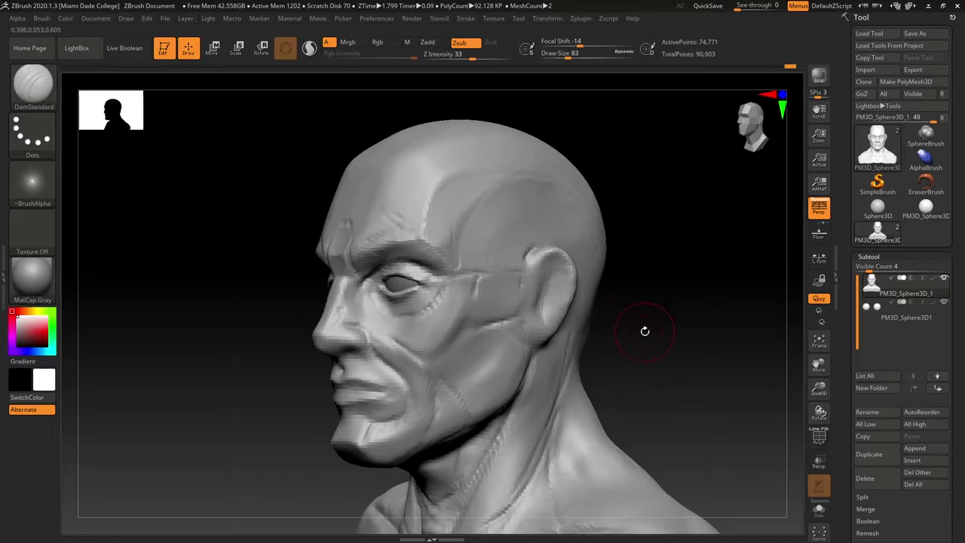
pyautogui.moveTo(657, 295)
pyautogui.mouseDown(button='right')
pyautogui.moveTo(670, 299)
pyautogui.moveTo(661, 383)
pyautogui.moveTo(660, 370)
pyautogui.moveTo(631, 368)
pyautogui.mouseUp(button='right')
pyautogui.press('s')
pyautogui.click(672, 319)
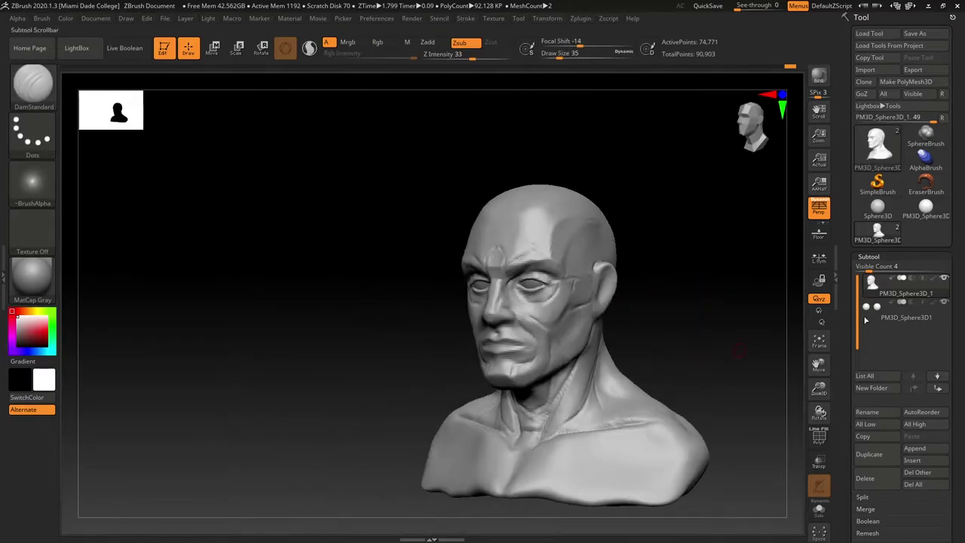
pyautogui.click(870, 257)
pyautogui.click(873, 269)
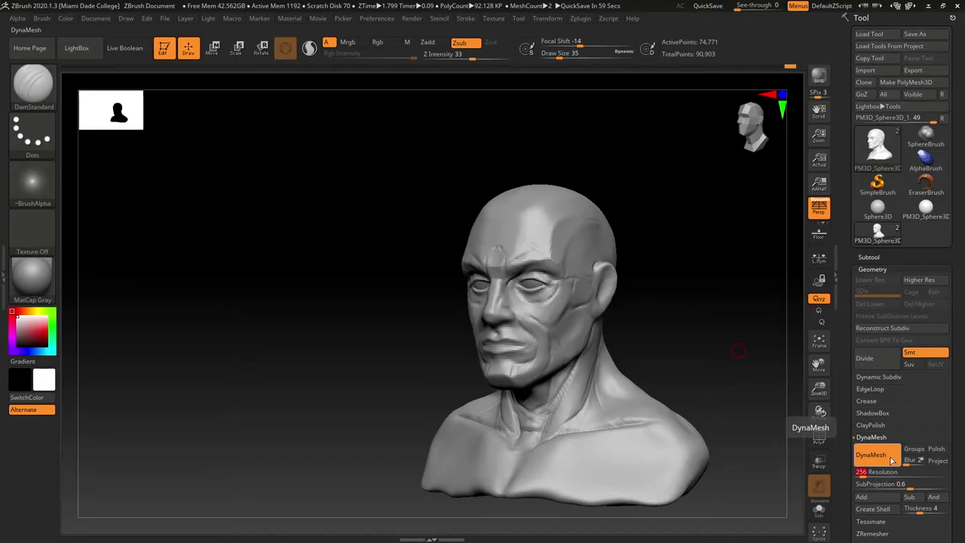
pyautogui.keyDown('ctrl'); pyautogui.moveTo(671, 288); pyautogui.dragTo(698, 332); pyautogui.keyUp('ctrl')
pyautogui.keyDown('ctrl'); pyautogui.moveTo(690, 362); pyautogui.dragTo(671, 331, button='right'); pyautogui.keyUp('ctrl')
pyautogui.moveTo(671, 331); pyautogui.dragTo(633, 359, button='right')
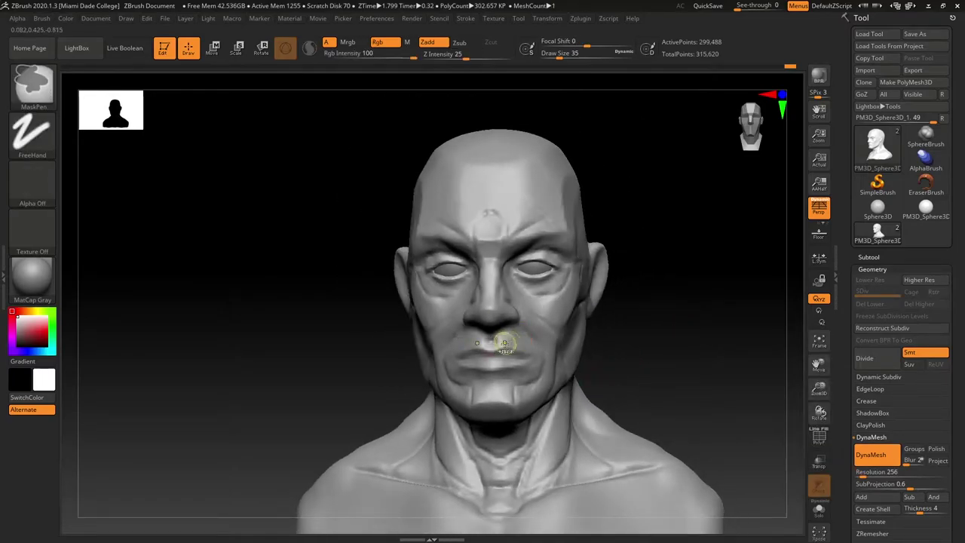
# Build up the philtrum and the upper and lower lips with the ClayBuildup brush at draw size 35
pyautogui.press('b')
pyautogui.press('c')
pyautogui.press('b')
pyautogui.keyDown('ctrl'); pyautogui.moveTo(515, 345); pyautogui.dragTo(491, 343, button='right'); pyautogui.keyUp('ctrl')
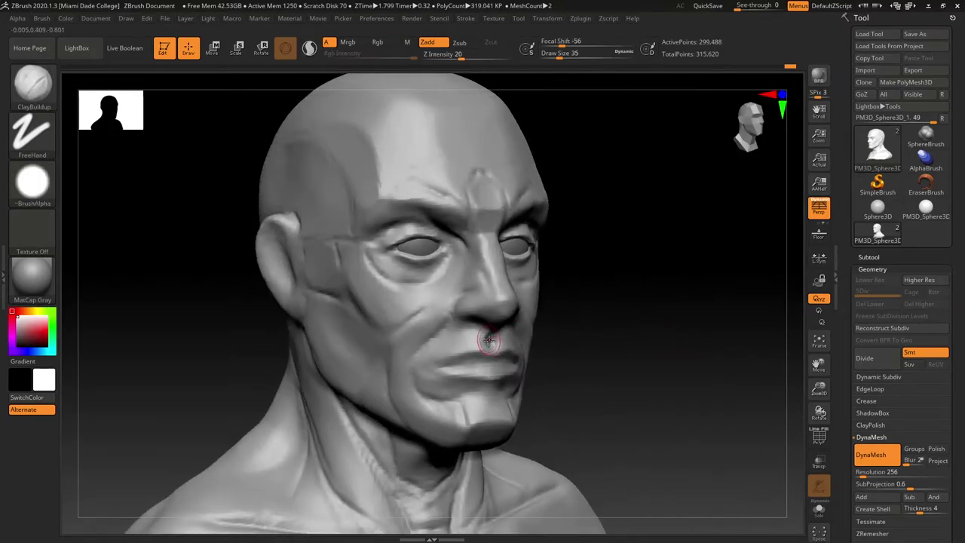
pyautogui.moveTo(608, 327); pyautogui.dragTo(546, 345, button='right')
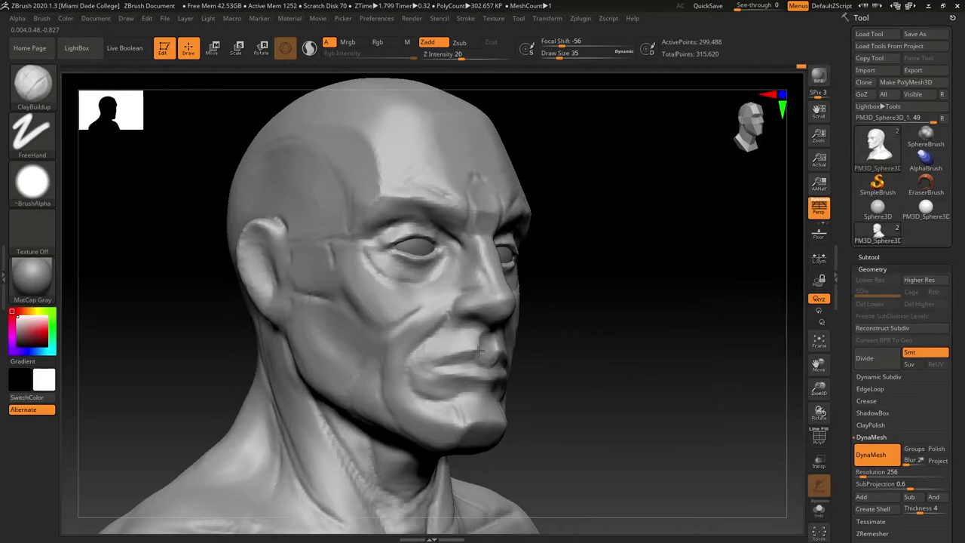
pyautogui.moveTo(477, 351); pyautogui.dragTo(492, 367, button='right')
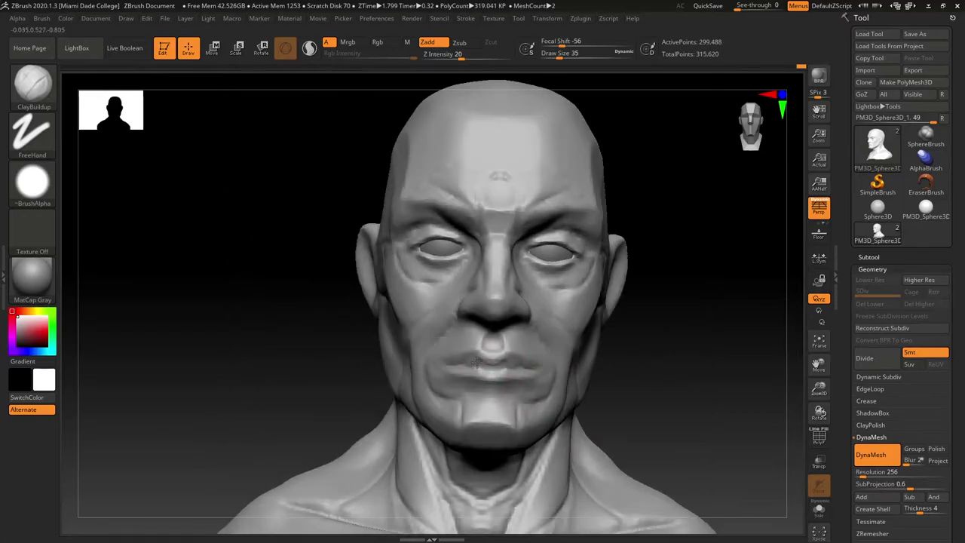
pyautogui.moveTo(649, 368); pyautogui.dragTo(499, 382, button='right')
pyautogui.moveTo(498, 382)
pyautogui.mouseDown()
pyautogui.moveTo(479, 377)
pyautogui.moveTo(496, 376)
pyautogui.mouseUp()
pyautogui.moveTo(440, 370)
pyautogui.mouseDown(button='right')
pyautogui.moveTo(562, 387)
pyautogui.moveTo(528, 383)
pyautogui.mouseUp(button='right')
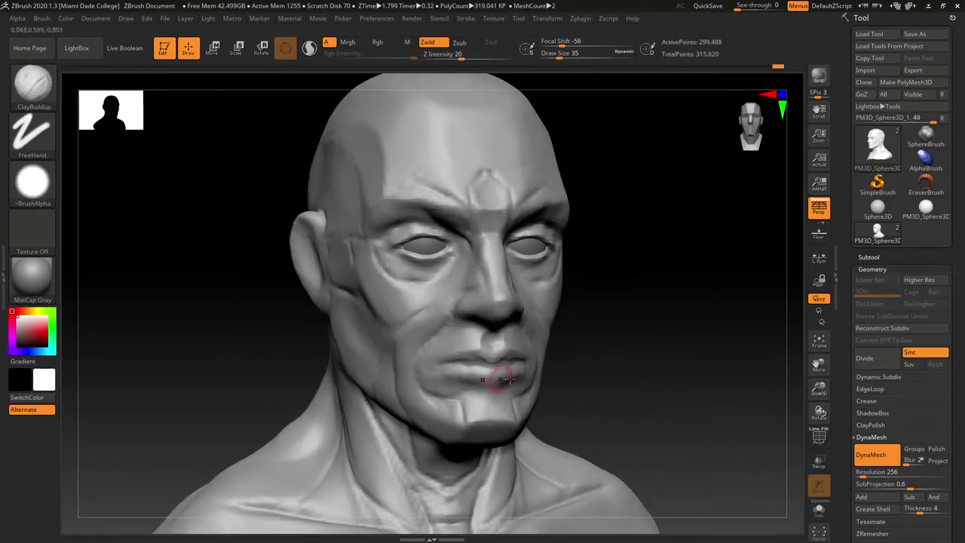
# Carve the parting line of the mouth and define the lip contours with the DamStandard brush at draw size 35
pyautogui.press('b')
pyautogui.press('d')
pyautogui.press('s')
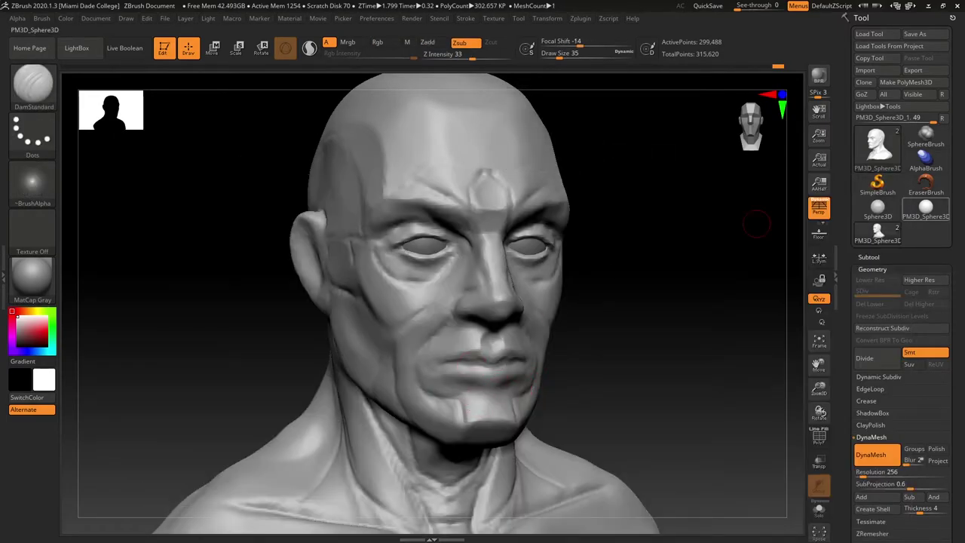
pyautogui.moveTo(925, 210)
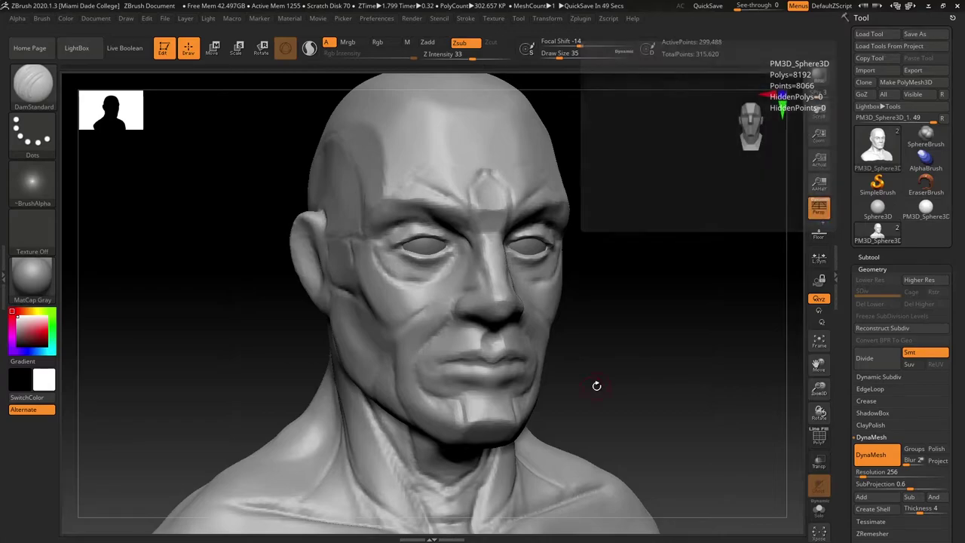
pyautogui.moveTo(596, 388); pyautogui.dragTo(571, 373, button='right')
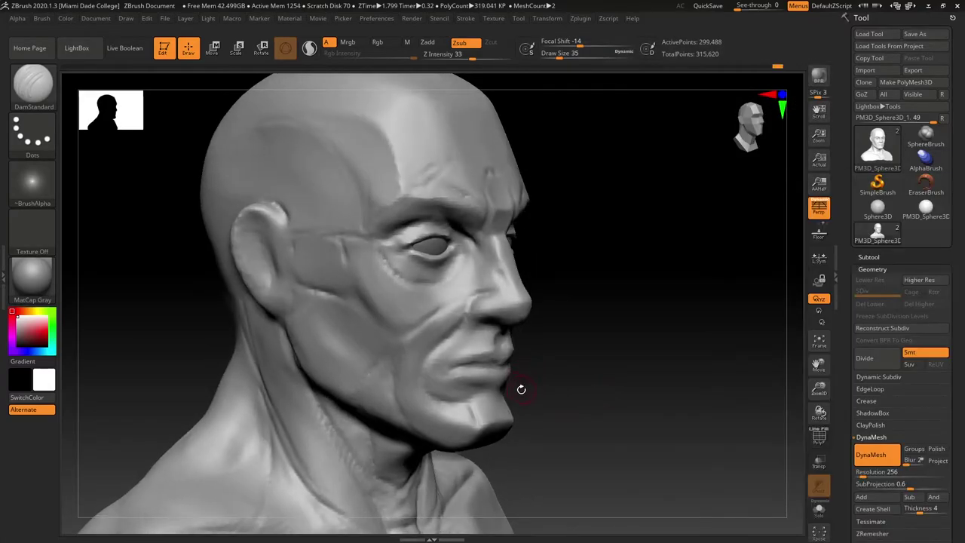
pyautogui.moveTo(491, 383)
pyautogui.mouseDown(button='right')
pyautogui.moveTo(540, 392)
pyautogui.moveTo(528, 392)
pyautogui.moveTo(577, 362)
pyautogui.moveTo(540, 373)
pyautogui.moveTo(501, 368)
pyautogui.moveTo(524, 364)
pyautogui.moveTo(452, 365)
pyautogui.moveTo(568, 364)
pyautogui.mouseUp(button='right')
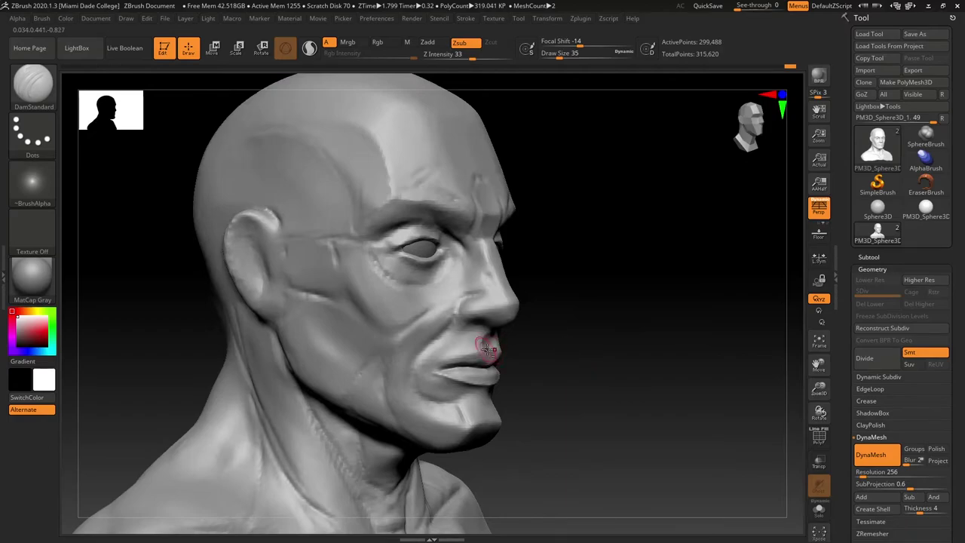
pyautogui.moveTo(480, 349); pyautogui.dragTo(489, 351, button='right')
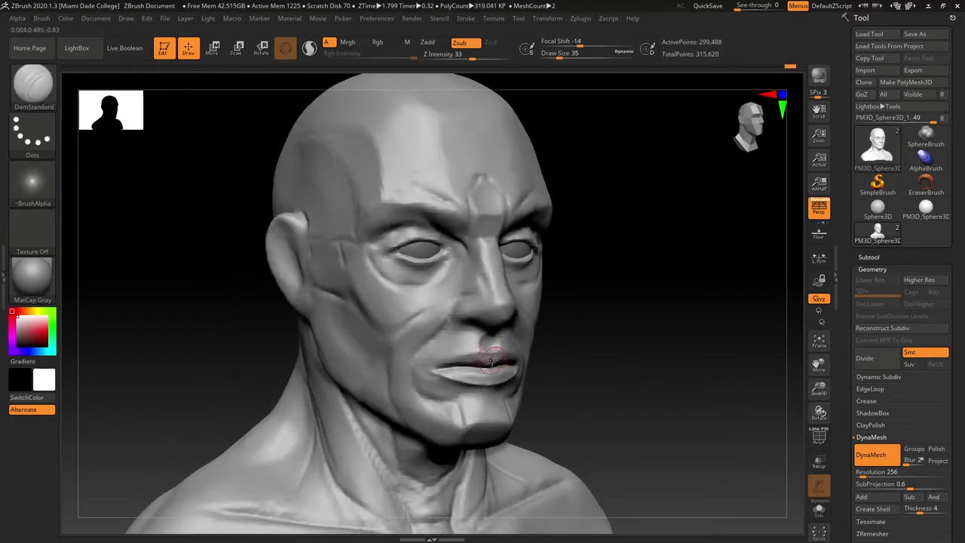
pyautogui.moveTo(488, 356)
pyautogui.mouseDown()
pyautogui.moveTo(478, 349)
pyautogui.moveTo(448, 362)
pyautogui.mouseUp()
pyautogui.moveTo(540, 356)
pyautogui.mouseDown()
pyautogui.moveTo(570, 355)
pyautogui.moveTo(501, 356)
pyautogui.moveTo(575, 358)
pyautogui.moveTo(483, 371)
pyautogui.mouseUp()
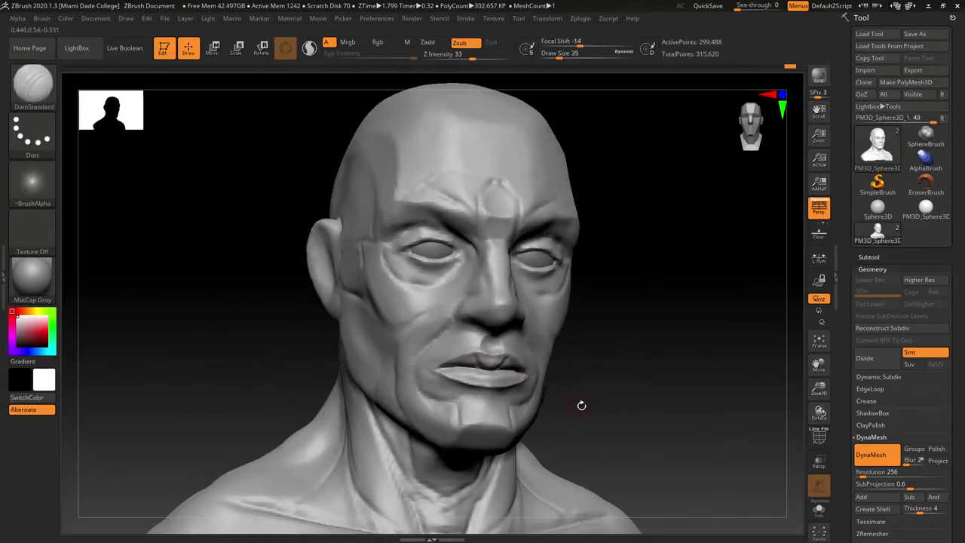
pyautogui.moveTo(581, 405)
pyautogui.mouseDown()
pyautogui.moveTo(593, 382)
pyautogui.moveTo(583, 390)
pyautogui.mouseUp()
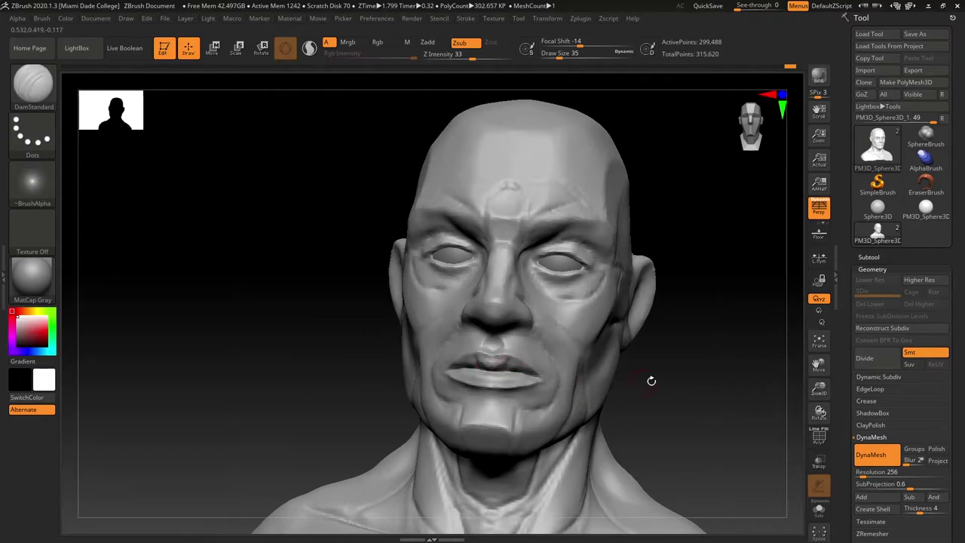
pyautogui.moveTo(652, 381)
pyautogui.mouseDown()
pyautogui.moveTo(486, 370)
pyautogui.moveTo(558, 368)
pyautogui.moveTo(582, 354)
pyautogui.mouseUp()
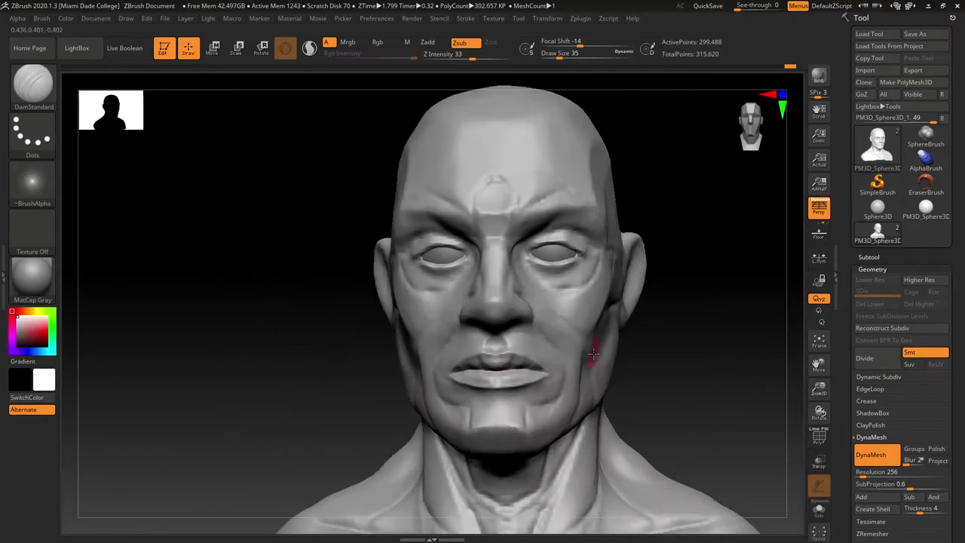
pyautogui.moveTo(666, 362); pyautogui.dragTo(586, 384)
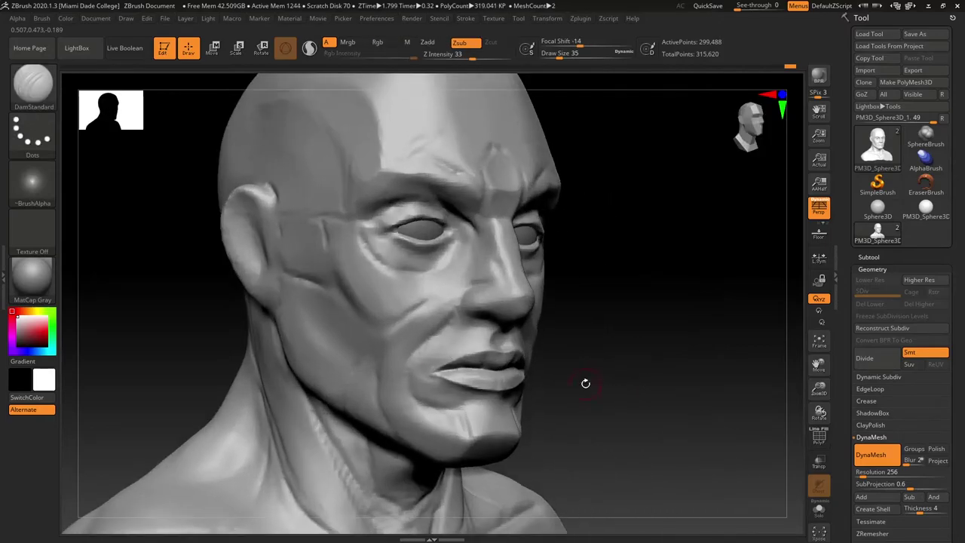
# Add volume beside the corners of the mouth with the ClayBuildup brush at draw size 35
pyautogui.press('b')
pyautogui.press('c')
pyautogui.press('b')
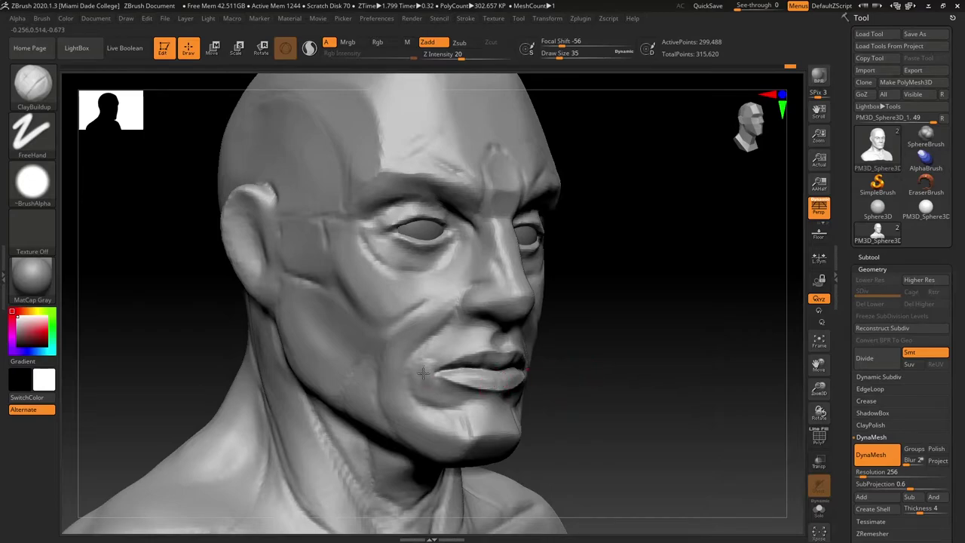
# Deepen the mouth corners and carve the creases around the nose wings with the DamStandard brush at draw size 35
pyautogui.press('b')
pyautogui.press('d')
pyautogui.press('s')
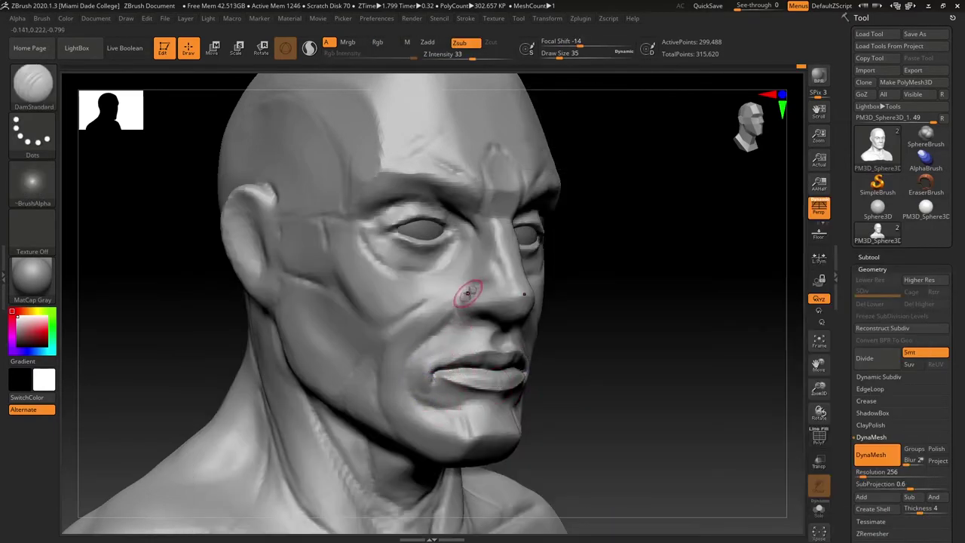
pyautogui.moveTo(621, 301); pyautogui.dragTo(466, 286)
pyautogui.moveTo(549, 312); pyautogui.dragTo(455, 296)
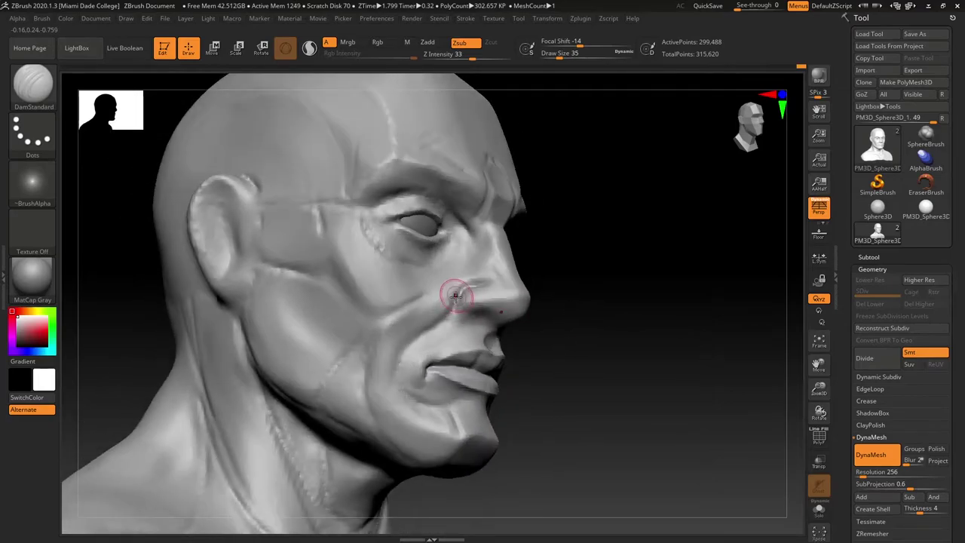
pyautogui.moveTo(480, 317); pyautogui.dragTo(495, 306, button='right')
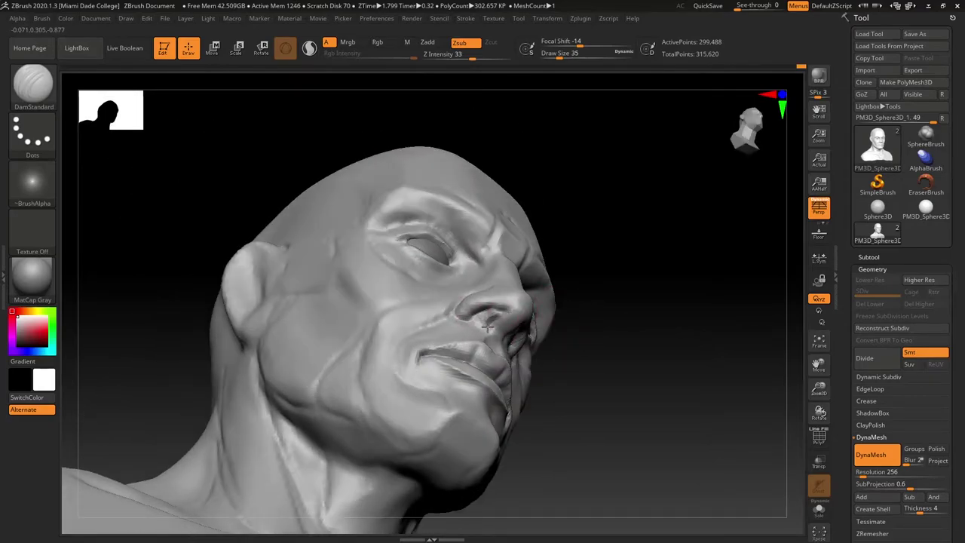
# Shape the nostrils and the underside of the nose with the ClayBuildup brush at draw size 20
pyautogui.press('b')
pyautogui.press('c')
pyautogui.press('b')
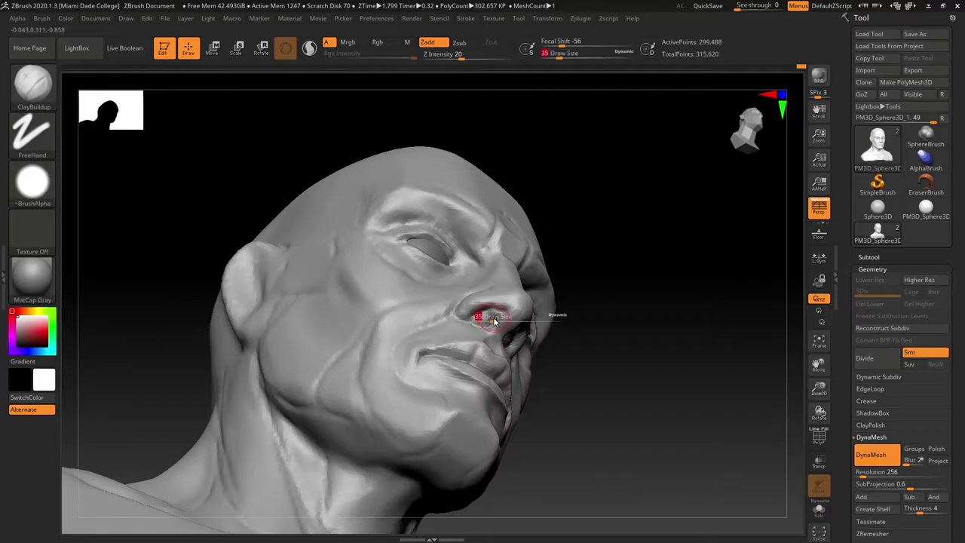
pyautogui.moveTo(489, 312)
pyautogui.mouseDown(button='right')
pyautogui.moveTo(528, 323)
pyautogui.moveTo(490, 320)
pyautogui.moveTo(528, 326)
pyautogui.moveTo(640, 308)
pyautogui.moveTo(627, 340)
pyautogui.moveTo(560, 350)
pyautogui.mouseUp(button='right')
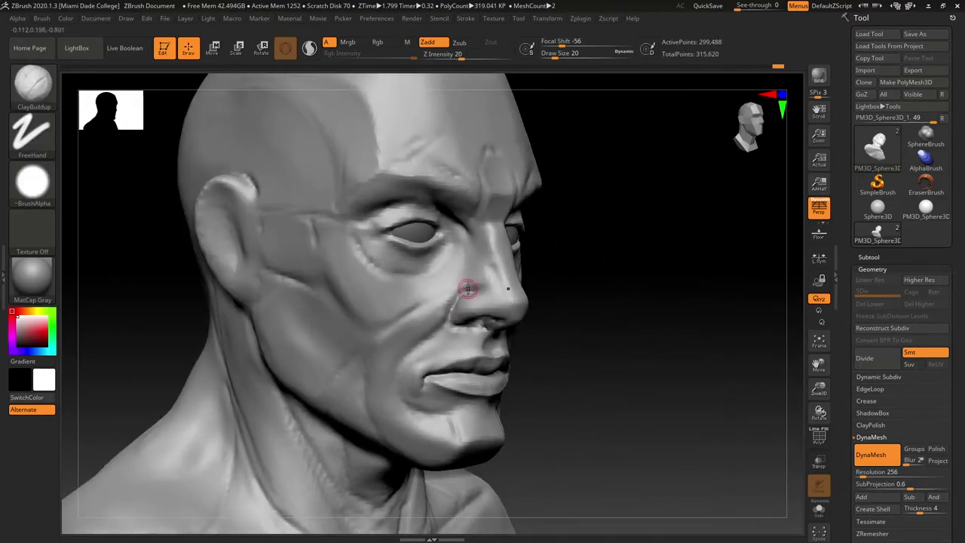
# Build up the cheek folds beside the nose with the ClayBuildup brush at draw size 29
pyautogui.press('s')
pyautogui.moveTo(467, 289); pyautogui.dragTo(470, 288)
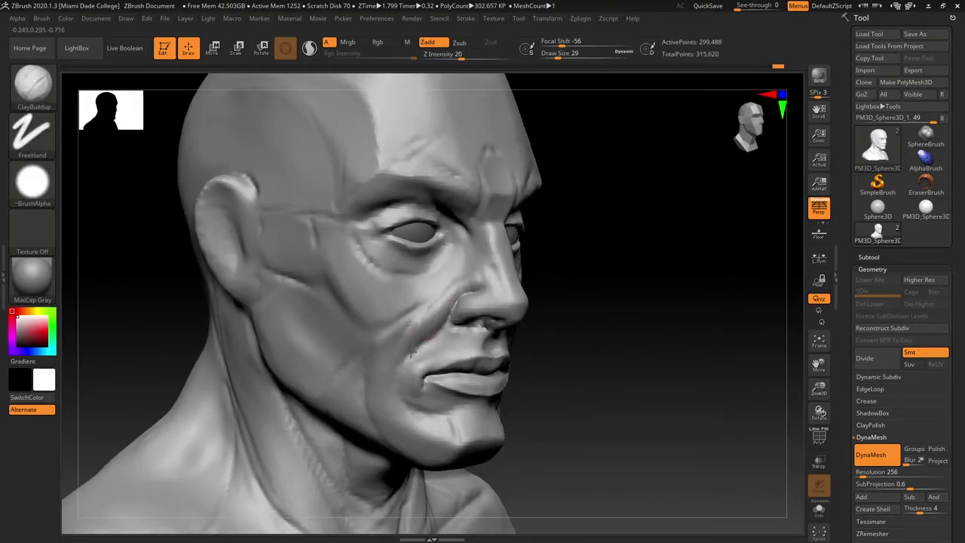
pyautogui.moveTo(603, 278); pyautogui.dragTo(552, 291, button='right')
# Carve the nasolabial folds from the nose wings down around the mouth with the DamStandard brush at draw size 29
pyautogui.press('b')
pyautogui.press('d')
pyautogui.press('s')
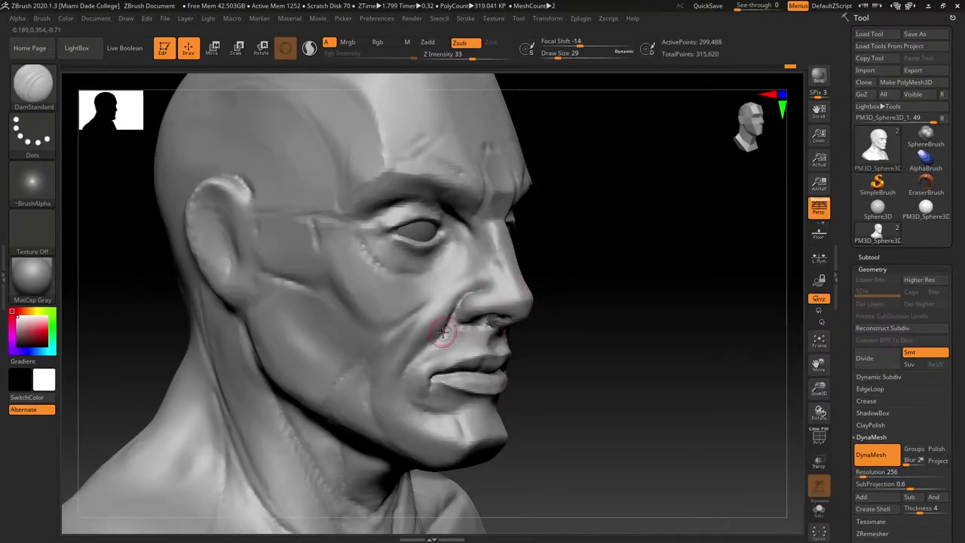
pyautogui.moveTo(561, 350); pyautogui.dragTo(539, 358, button='right')
pyautogui.moveTo(437, 413); pyautogui.dragTo(556, 399, button='right')
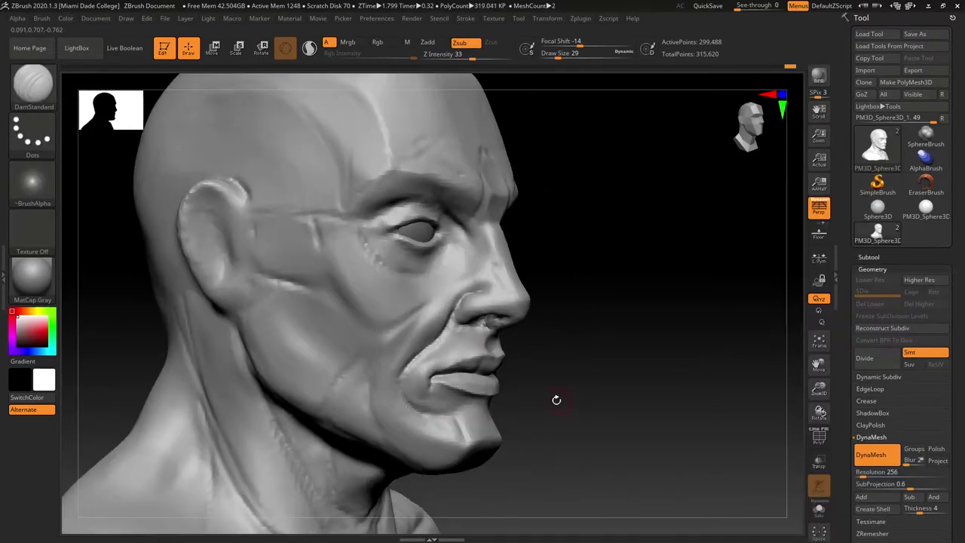
pyautogui.moveTo(530, 400); pyautogui.dragTo(473, 407)
# Examine the bust's face in profile, three-quarter and front views
pyautogui.moveTo(653, 385)
pyautogui.keyDown('ctrl'); pyautogui.mouseDown(button='right')
pyautogui.moveTo(625, 369)
pyautogui.moveTo(560, 365)
pyautogui.mouseUp(button='right'); pyautogui.keyUp('ctrl')
pyautogui.moveTo(618, 364); pyautogui.dragTo(549, 309, button='right')
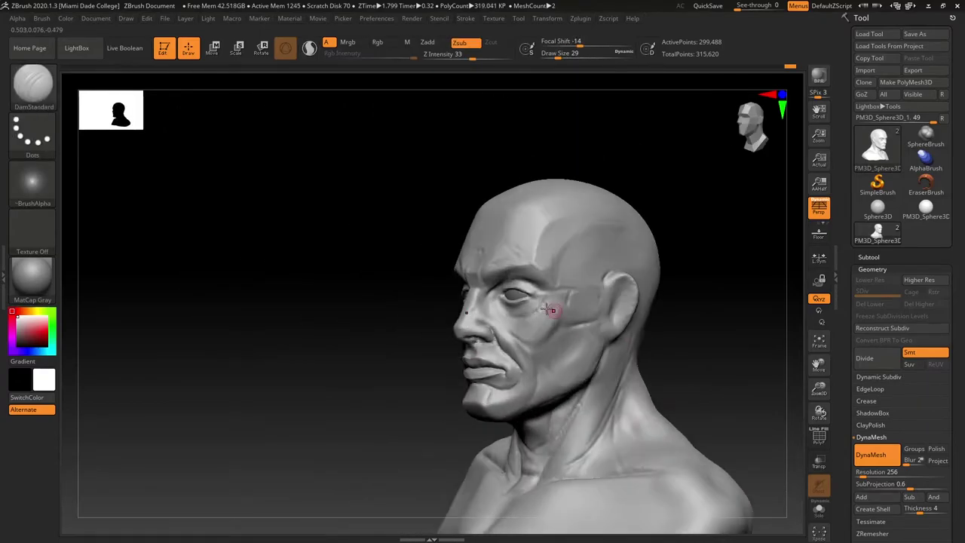
pyautogui.moveTo(382, 386); pyautogui.dragTo(500, 278, button='right')
pyautogui.moveTo(670, 226); pyautogui.dragTo(525, 264, button='right')
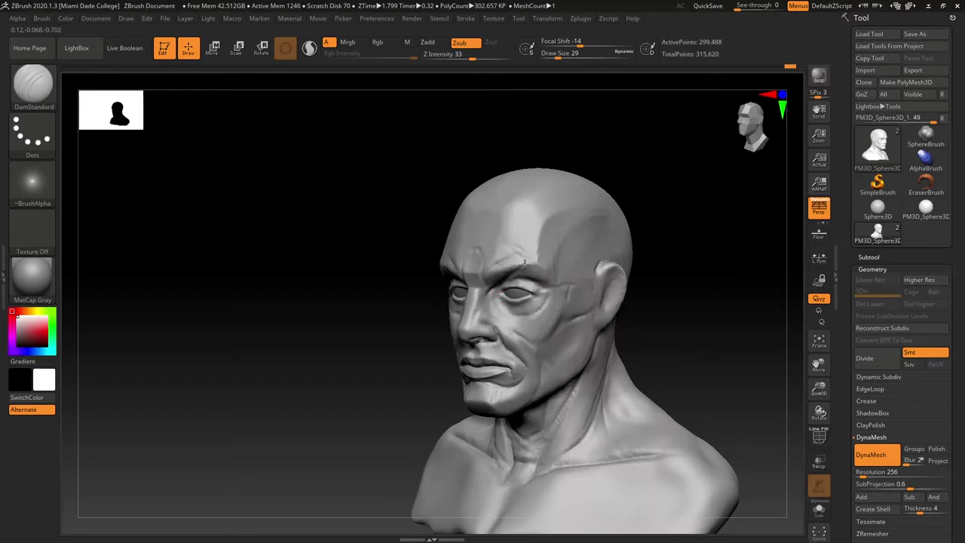
pyautogui.moveTo(679, 248)
pyautogui.mouseDown(button='right')
pyautogui.moveTo(508, 279)
pyautogui.moveTo(605, 248)
pyautogui.moveTo(616, 282)
pyautogui.mouseUp(button='right')
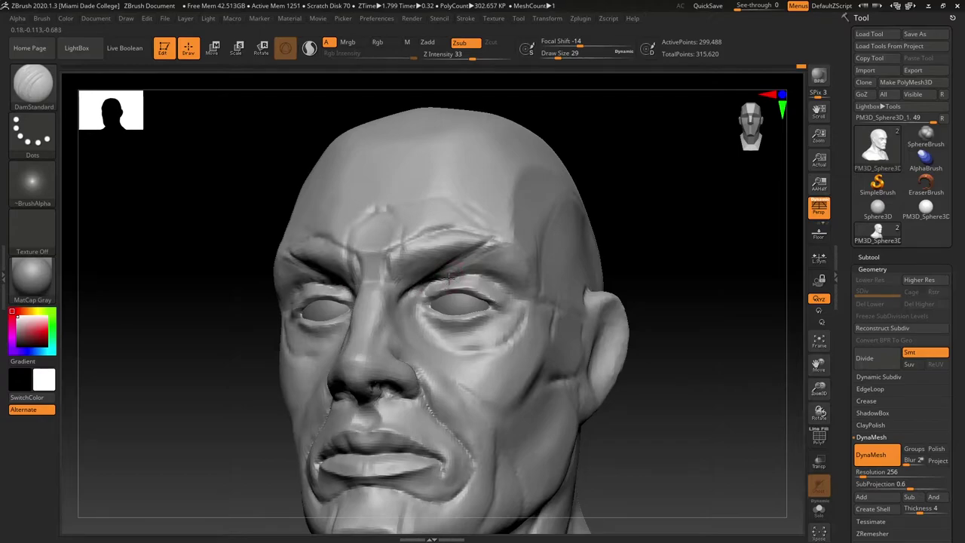
pyautogui.moveTo(631, 232)
pyautogui.mouseDown(button='right')
pyautogui.moveTo(644, 231)
pyautogui.moveTo(600, 295)
pyautogui.moveTo(648, 332)
pyautogui.moveTo(642, 301)
pyautogui.mouseUp(button='right')
pyautogui.moveTo(643, 301); pyautogui.dragTo(599, 332, button='right')
# Build up the brow ridge above the eyes with the ClayBuildup brush at draw size 51
pyautogui.press('b')
pyautogui.press('c')
pyautogui.press('b')
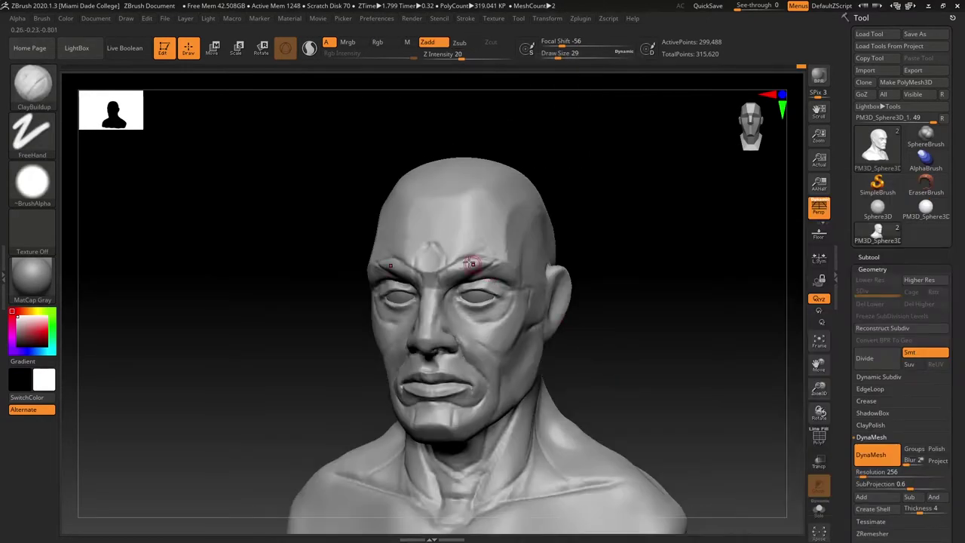
pyautogui.moveTo(584, 233)
pyautogui.mouseDown(button='right')
pyautogui.moveTo(442, 273)
pyautogui.moveTo(654, 207)
pyautogui.mouseUp(button='right')
pyautogui.moveTo(497, 257); pyautogui.dragTo(457, 268, button='right')
pyautogui.moveTo(541, 254); pyautogui.dragTo(489, 278, button='right')
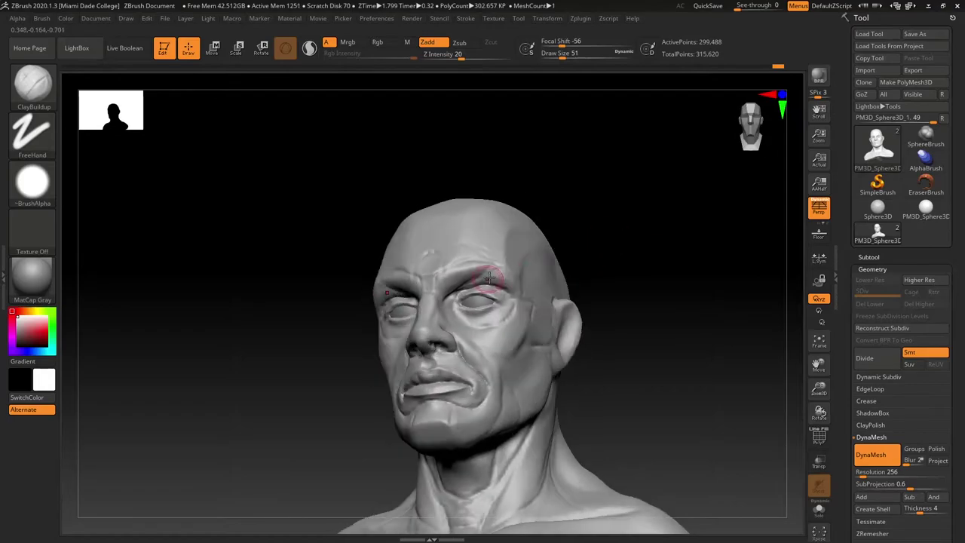
pyautogui.moveTo(612, 259)
pyautogui.mouseDown(button='right')
pyautogui.moveTo(646, 173)
pyautogui.moveTo(696, 155)
pyautogui.moveTo(597, 265)
pyautogui.mouseUp(button='right')
# Adjust the head's profile with the Move brush at draw size 108, then return to ClayBuildup and a front view
pyautogui.press('b')
pyautogui.press('m')
pyautogui.press('v')
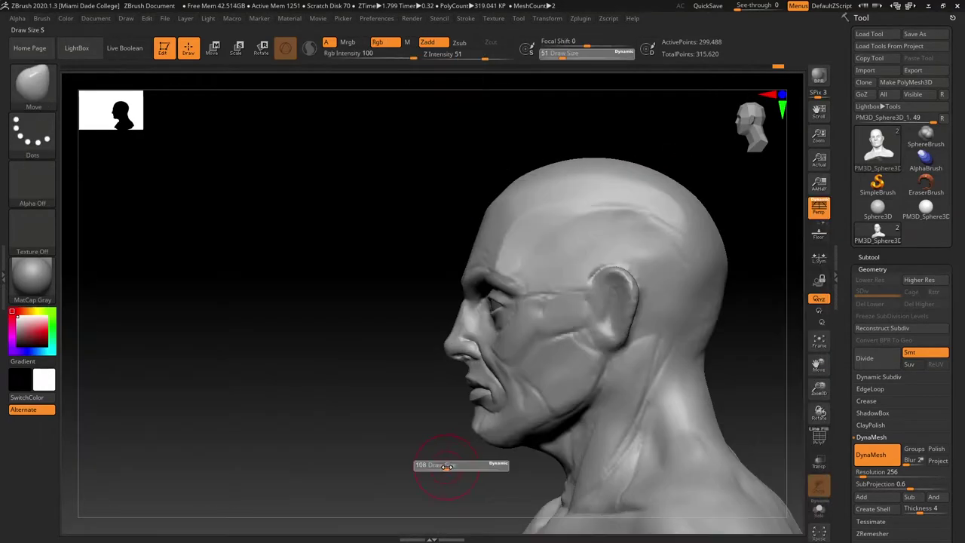
pyautogui.moveTo(463, 279)
pyautogui.mouseDown(button='right')
pyautogui.moveTo(459, 288)
pyautogui.moveTo(514, 282)
pyautogui.moveTo(472, 285)
pyautogui.moveTo(390, 314)
pyautogui.moveTo(470, 311)
pyautogui.moveTo(512, 291)
pyautogui.moveTo(623, 278)
pyautogui.moveTo(448, 455)
pyautogui.moveTo(616, 375)
pyautogui.moveTo(604, 361)
pyautogui.moveTo(613, 360)
pyautogui.mouseUp(button='right')
pyautogui.press('b')
pyautogui.press('c')
pyautogui.press('b')
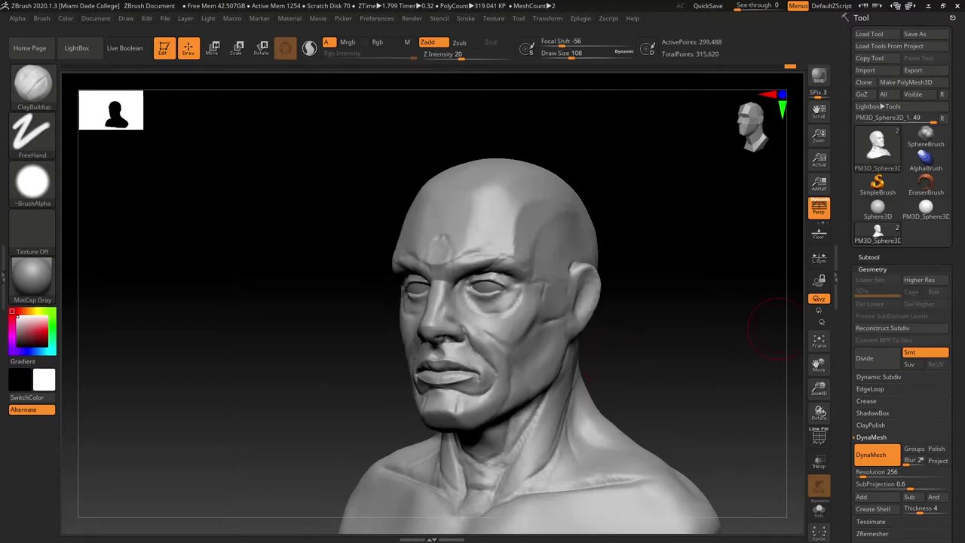
pyautogui.moveTo(554, 361)
pyautogui.keyDown('shift'); pyautogui.mouseDown(button='right')
pyautogui.moveTo(580, 358)
pyautogui.moveTo(621, 377)
pyautogui.moveTo(669, 359)
pyautogui.mouseUp(button='right'); pyautogui.keyUp('shift')
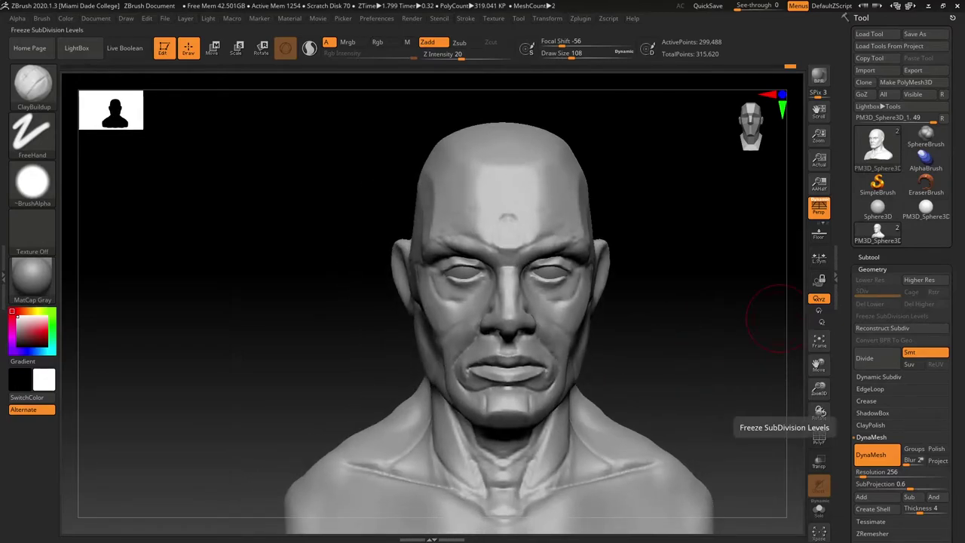
# Set the Move brush to draw size 59 and isolate the band of the head around the eyes, viewed from above
pyautogui.moveTo(637, 302)
pyautogui.mouseDown(button='right')
pyautogui.moveTo(605, 244)
pyautogui.moveTo(605, 204)
pyautogui.mouseUp(button='right')
pyautogui.moveTo(602, 281)
pyautogui.keyDown('ctrl'); pyautogui.mouseDown(button='right')
pyautogui.moveTo(600, 313)
pyautogui.moveTo(640, 362)
pyautogui.mouseUp(button='right'); pyautogui.keyUp('ctrl')
pyautogui.press('s')
pyautogui.moveTo(656, 290); pyautogui.dragTo(649, 290)
pyautogui.press('b')
pyautogui.press('m')
pyautogui.press('v')
pyautogui.moveTo(626, 269); pyautogui.dragTo(664, 317, button='right')
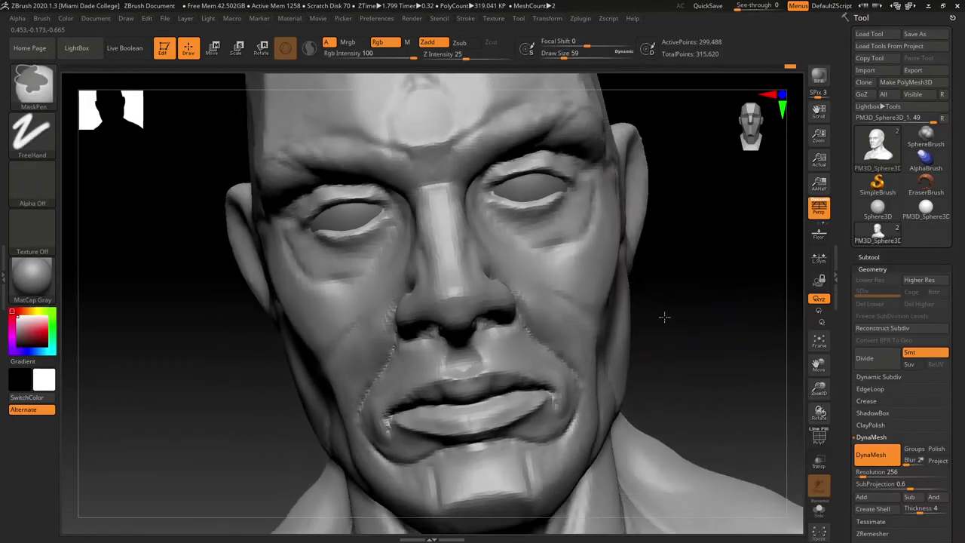
pyautogui.press('f')
pyautogui.moveTo(308, 225)
pyautogui.keyDown('ctrl'); pyautogui.keyDown('shift'); pyautogui.mouseDown()
pyautogui.moveTo(473, 265)
pyautogui.moveTo(698, 345)
pyautogui.mouseUp(); pyautogui.keyUp('shift'); pyautogui.keyUp('ctrl')
pyautogui.moveTo(657, 372); pyautogui.dragTo(654, 332, button='right')
pyautogui.keyDown('ctrl'); pyautogui.keyDown('shift'); pyautogui.moveTo(357, 257); pyautogui.dragTo(684, 317); pyautogui.keyUp('shift'); pyautogui.keyUp('ctrl')
pyautogui.keyDown('alt'); pyautogui.moveTo(614, 381); pyautogui.dragTo(658, 430, button='right'); pyautogui.keyUp('alt')
pyautogui.moveTo(658, 430); pyautogui.dragTo(638, 307, button='right')
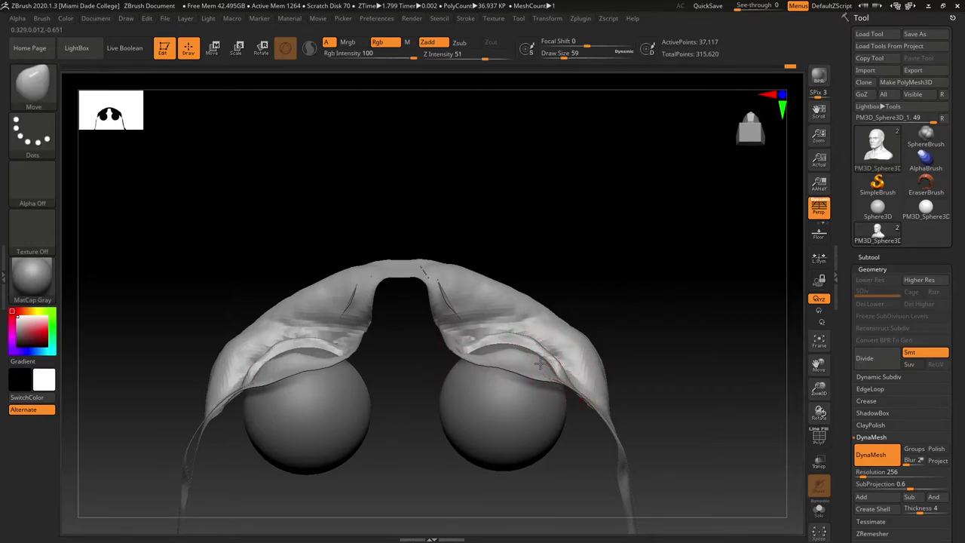
# Fit the isolated eyelids around the eyeballs with the Move brush at draw size 33
pyautogui.press('[')
pyautogui.press(']')
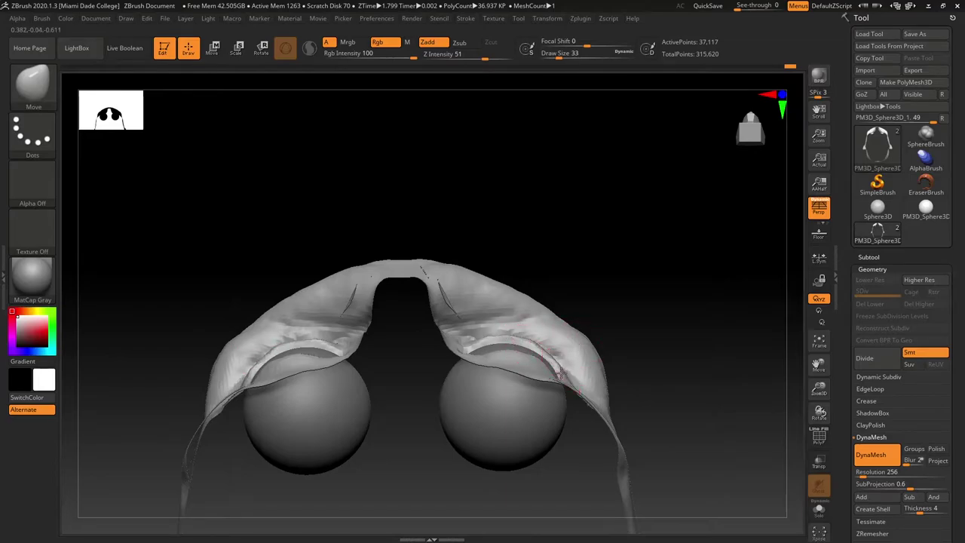
pyautogui.moveTo(663, 302); pyautogui.dragTo(641, 358)
pyautogui.moveTo(701, 264); pyautogui.dragTo(701, 324)
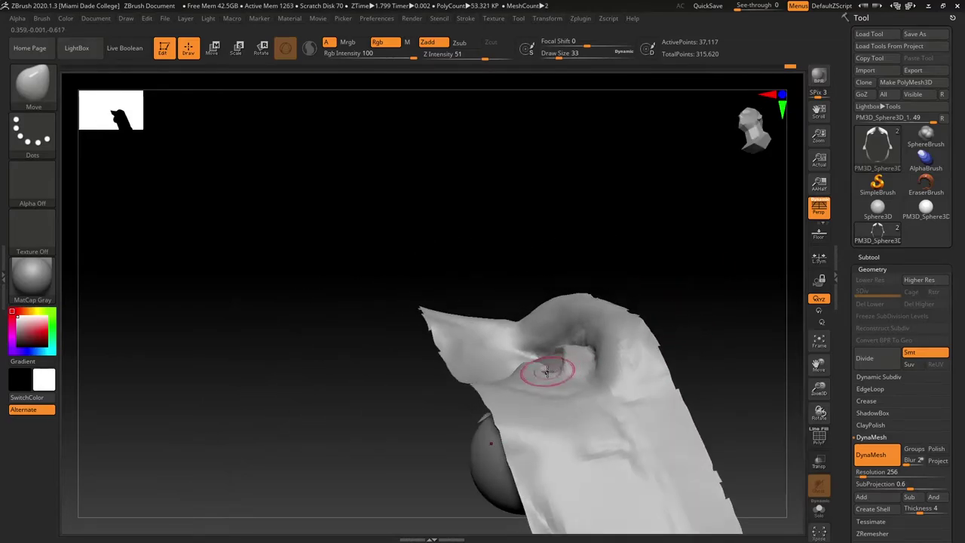
pyautogui.moveTo(695, 282); pyautogui.dragTo(515, 368)
pyautogui.moveTo(658, 311); pyautogui.dragTo(659, 377)
pyautogui.keyDown('ctrl'); pyautogui.moveTo(276, 452); pyautogui.dragTo(276, 384, button='right'); pyautogui.keyUp('ctrl')
# Invert the partial visibility and restore the whole bust to view
pyautogui.keyDown('shift'); pyautogui.moveTo(275, 383); pyautogui.dragTo(668, 424); pyautogui.keyUp('shift')
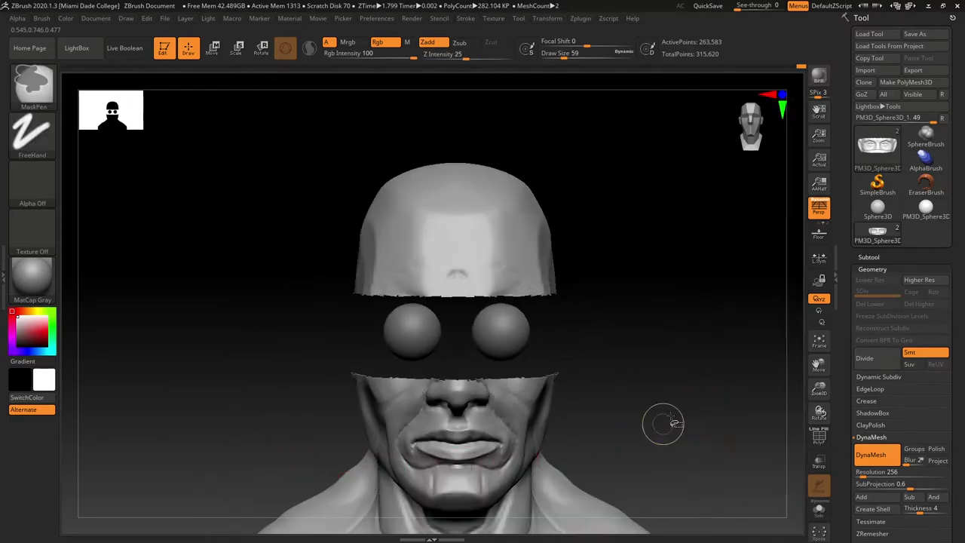
pyautogui.keyDown('ctrl'); pyautogui.moveTo(672, 355); pyautogui.dragTo(667, 279, button='right'); pyautogui.keyUp('ctrl')
pyautogui.keyDown('ctrl'); pyautogui.keyDown('shift'); pyautogui.moveTo(248, 235); pyautogui.dragTo(646, 496); pyautogui.keyUp('shift'); pyautogui.keyUp('ctrl')
pyautogui.keyDown('ctrl'); pyautogui.moveTo(487, 360); pyautogui.dragTo(527, 456, button='right'); pyautogui.keyUp('ctrl')
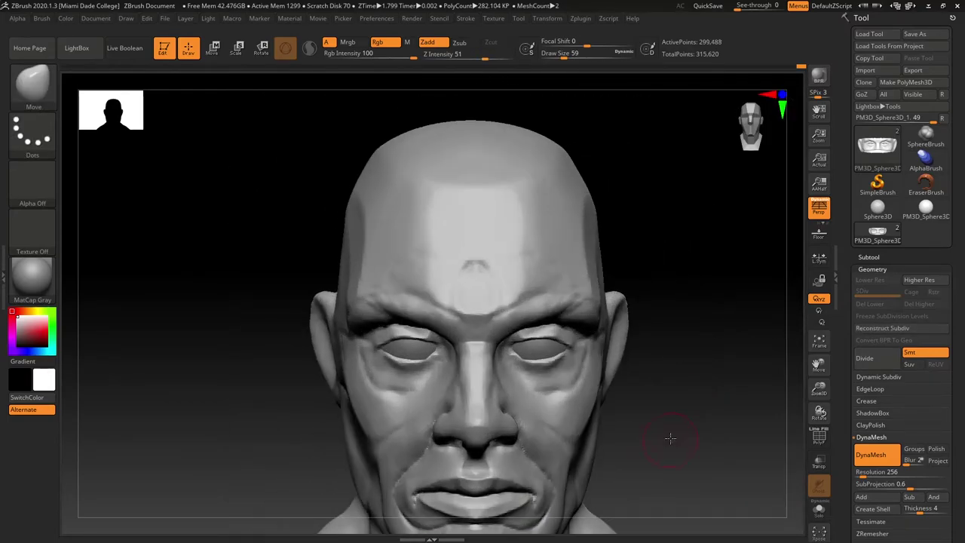
pyautogui.moveTo(671, 437)
pyautogui.mouseDown()
pyautogui.moveTo(659, 424)
pyautogui.moveTo(672, 419)
pyautogui.moveTo(641, 376)
pyautogui.mouseUp()
# Mask the area under the eyes, the upper cheeks and the nose with the MaskPen brush at draw size 87
pyautogui.press('s')
pyautogui.moveTo(556, 359)
pyautogui.keyDown('ctrl'); pyautogui.mouseDown()
pyautogui.moveTo(497, 358)
pyautogui.moveTo(520, 398)
pyautogui.moveTo(600, 354)
pyautogui.mouseUp(); pyautogui.keyUp('ctrl')
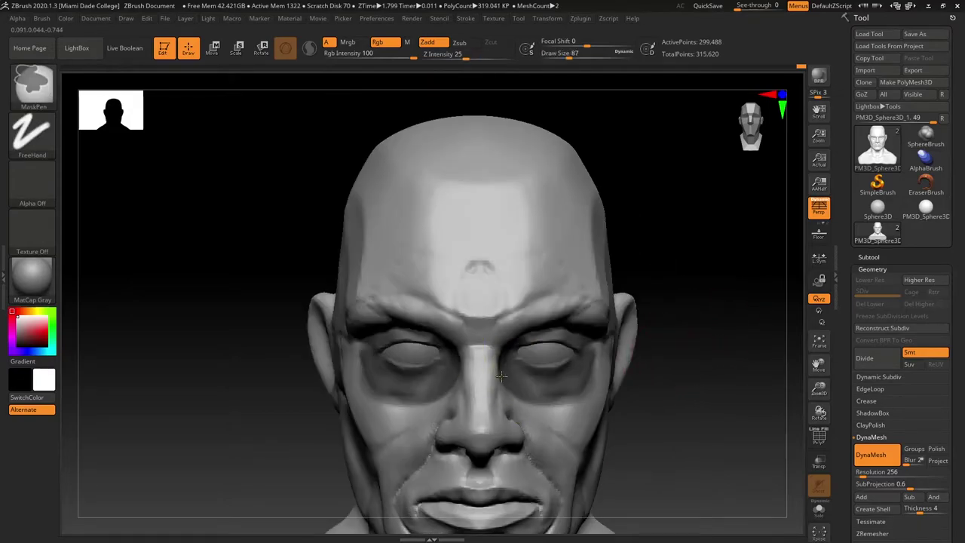
pyautogui.moveTo(488, 364)
pyautogui.keyDown('ctrl'); pyautogui.mouseDown()
pyautogui.moveTo(495, 379)
pyautogui.moveTo(576, 422)
pyautogui.moveTo(600, 348)
pyautogui.mouseUp(); pyautogui.keyUp('ctrl')
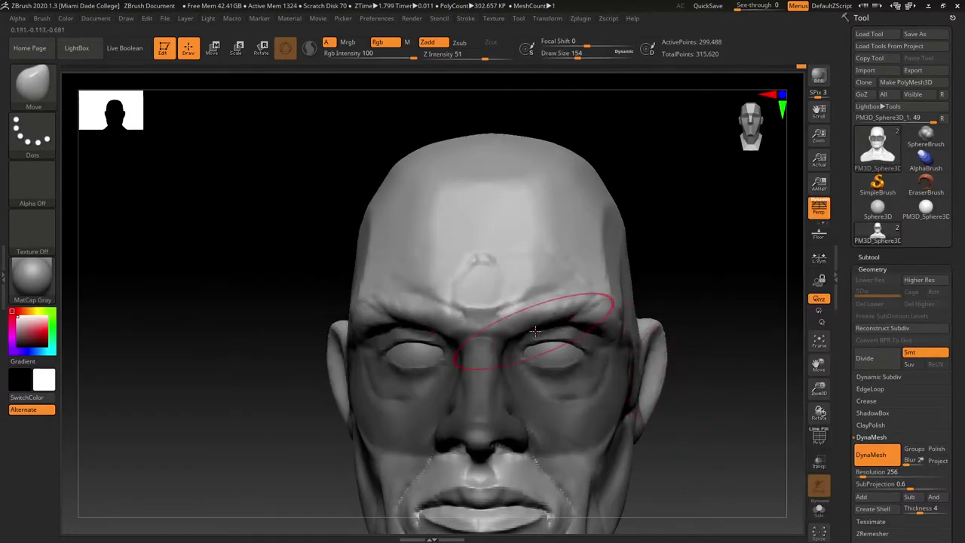
# Try to reshape the brow ridge above the masked area with a large Move brush
pyautogui.press('s')
pyautogui.moveTo(561, 325); pyautogui.dragTo(560, 325)
pyautogui.moveTo(559, 320)
pyautogui.mouseDown()
pyautogui.moveTo(608, 342)
pyautogui.moveTo(602, 337)
pyautogui.mouseUp()
pyautogui.press('s')
pyautogui.moveTo(688, 296)
pyautogui.mouseDown()
pyautogui.moveTo(681, 299)
pyautogui.moveTo(664, 263)
pyautogui.moveTo(684, 304)
pyautogui.moveTo(689, 365)
pyautogui.moveTo(704, 299)
pyautogui.mouseUp()
pyautogui.hotkey('ctrl', 'z')
pyautogui.hotkey('ctrl', 'z')
pyautogui.hotkey('ctrl', 'z')
# Undo the last edits and unmask the inner eye corners with the MaskPen brush at draw size 27
pyautogui.press('s')
pyautogui.moveTo(689, 340); pyautogui.dragTo(677, 341)
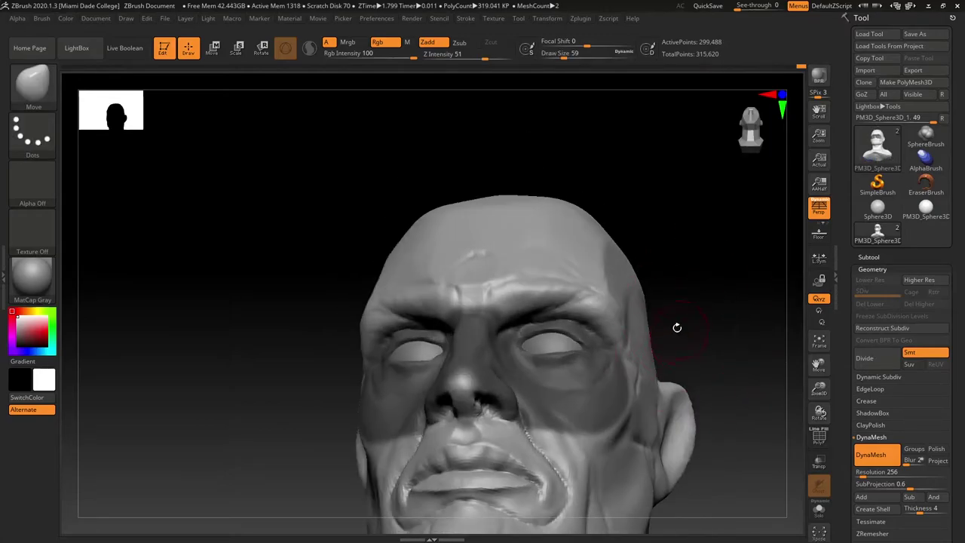
pyautogui.hotkey('ctrl', 'z')
pyautogui.press('s')
pyautogui.moveTo(616, 332); pyautogui.dragTo(594, 325)
pyautogui.press('ctrl')
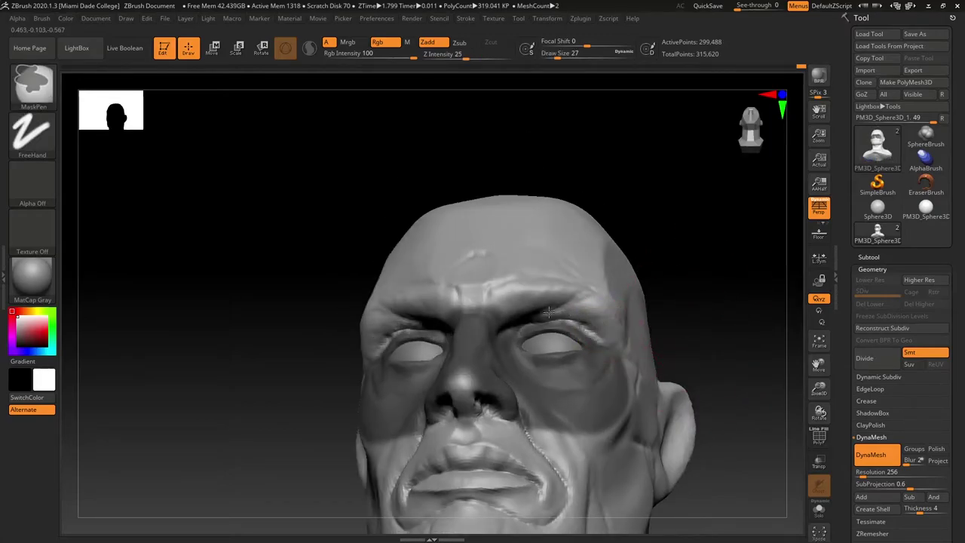
pyautogui.hotkey('ctrl', 'z')
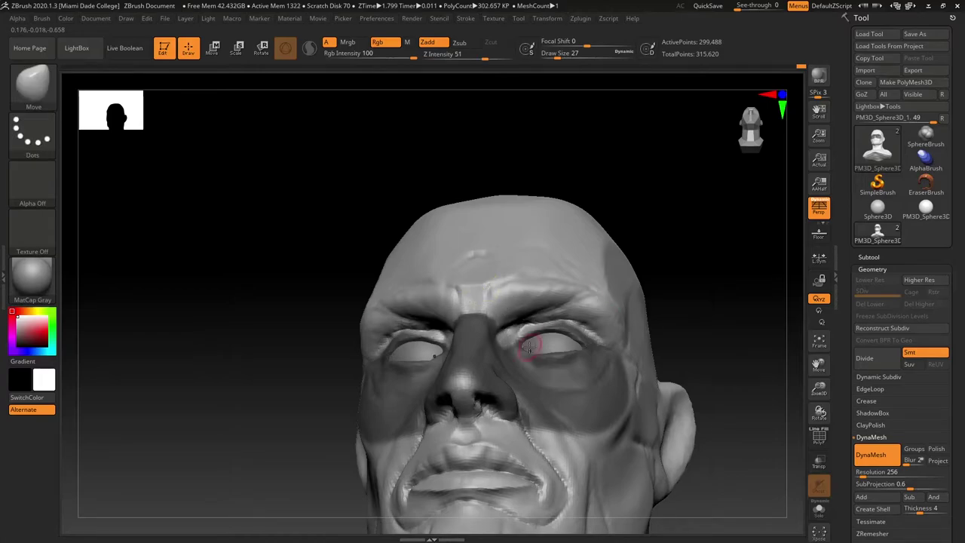
pyautogui.hotkey('ctrl', 'z')
# Pull the unmasked inner eye corners up toward the nose with the Move brush
pyautogui.moveTo(532, 345); pyautogui.dragTo(521, 336)
pyautogui.moveTo(709, 253)
pyautogui.mouseDown()
pyautogui.moveTo(650, 219)
pyautogui.moveTo(708, 238)
pyautogui.mouseUp()
pyautogui.moveTo(669, 269); pyautogui.dragTo(677, 311)
pyautogui.press('s')
pyautogui.moveTo(672, 297)
pyautogui.mouseDown()
pyautogui.moveTo(683, 296)
pyautogui.moveTo(654, 293)
pyautogui.mouseUp()
# Build up the underside and outer ends of the brow ridge with the ClayBuildup brush at draw size 54
pyautogui.press('b')
pyautogui.press('c')
pyautogui.press('b')
pyautogui.press('s')
pyautogui.moveTo(577, 314)
pyautogui.mouseDown()
pyautogui.moveTo(538, 307)
pyautogui.moveTo(509, 319)
pyautogui.mouseUp()
pyautogui.moveTo(679, 273); pyautogui.dragTo(583, 284)
pyautogui.moveTo(722, 230); pyautogui.dragTo(785, 226)
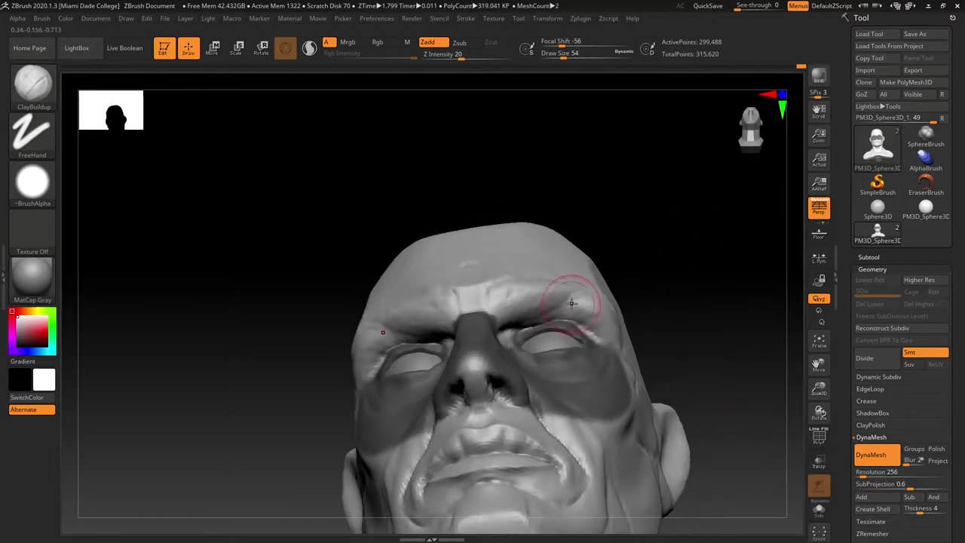
pyautogui.moveTo(570, 304); pyautogui.dragTo(596, 326)
pyautogui.moveTo(685, 274); pyautogui.dragTo(612, 304)
pyautogui.moveTo(339, 388); pyautogui.dragTo(430, 386)
pyautogui.moveTo(690, 389)
pyautogui.keyDown('shift'); pyautogui.mouseDown()
pyautogui.moveTo(714, 396)
pyautogui.moveTo(704, 381)
pyautogui.mouseUp(); pyautogui.keyUp('shift')
# Carve the frown crease between the brows with the DamStandard brush at draw size 54 and smooth the brow's upper edge
pyautogui.press('b')
pyautogui.press('d')
pyautogui.press('s')
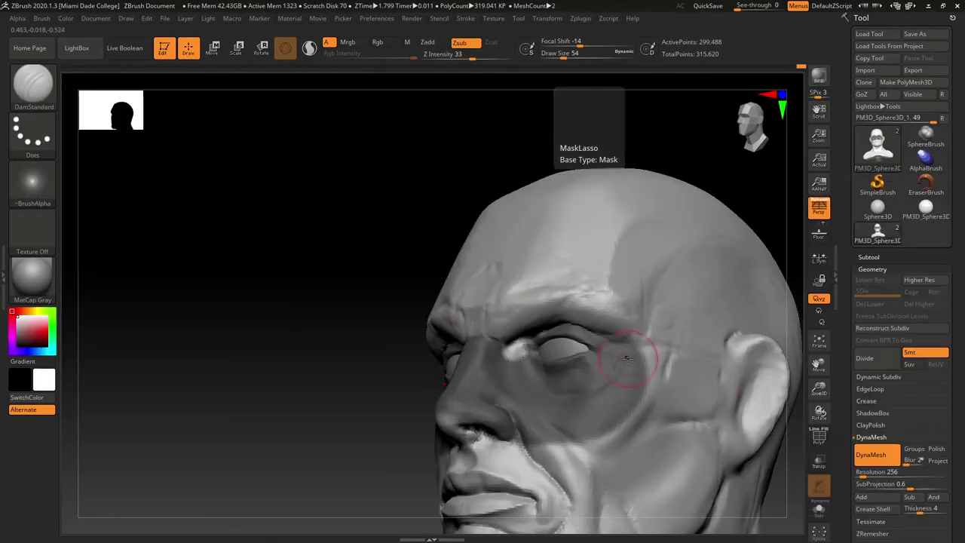
pyautogui.moveTo(482, 317)
pyautogui.mouseDown()
pyautogui.moveTo(485, 280)
pyautogui.moveTo(486, 337)
pyautogui.mouseUp()
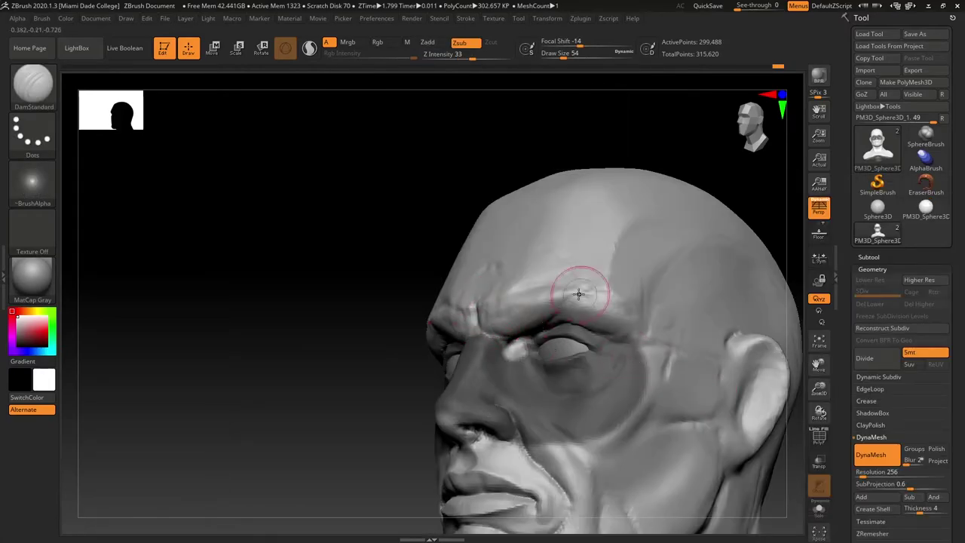
pyautogui.keyDown('shift'); pyautogui.moveTo(590, 294); pyautogui.dragTo(584, 294); pyautogui.keyUp('shift')
pyautogui.keyDown('shift'); pyautogui.moveTo(596, 325); pyautogui.dragTo(671, 369, button='right'); pyautogui.keyUp('shift')
pyautogui.keyDown('ctrl'); pyautogui.moveTo(669, 437); pyautogui.dragTo(668, 391, button='right'); pyautogui.keyUp('ctrl')
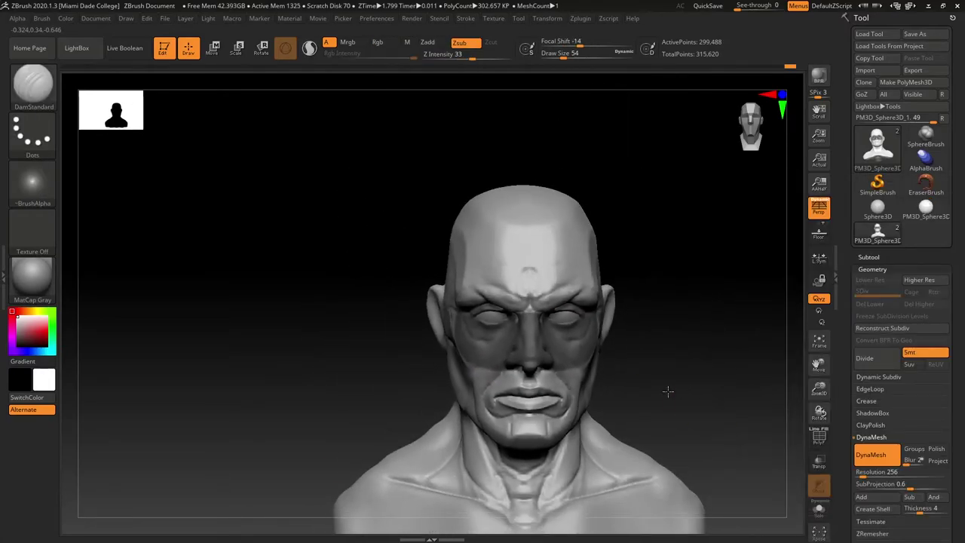
# Clear the mask and reshape the upper eyelids and inner eye corners with the Move brush at draw size 51
pyautogui.moveTo(668, 391)
pyautogui.keyDown('ctrl'); pyautogui.mouseDown()
pyautogui.moveTo(604, 394)
pyautogui.moveTo(656, 388)
pyautogui.moveTo(681, 405)
pyautogui.moveTo(722, 377)
pyautogui.moveTo(578, 323)
pyautogui.mouseUp(); pyautogui.keyUp('ctrl')
pyautogui.press('b')
pyautogui.press('m')
pyautogui.press('v')
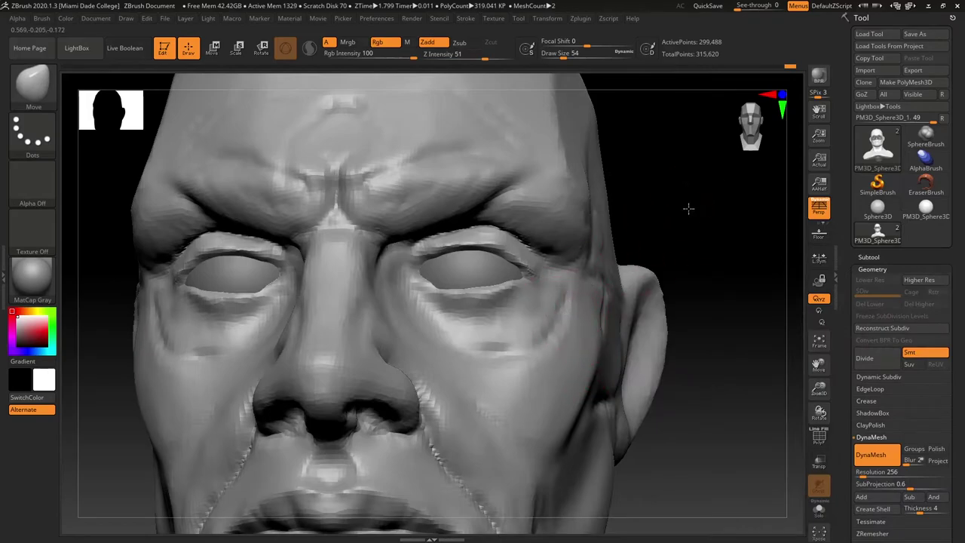
pyautogui.moveTo(453, 240); pyautogui.dragTo(450, 235)
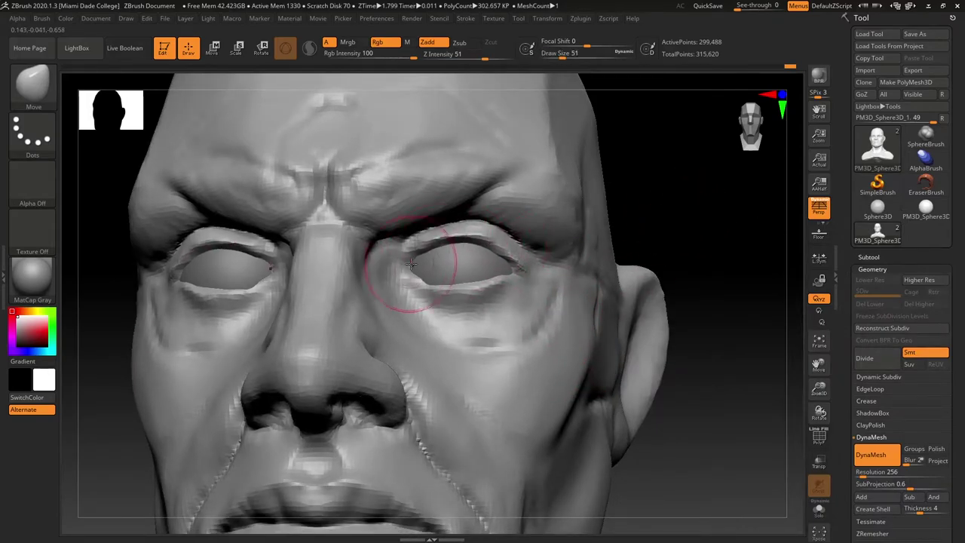
pyautogui.moveTo(408, 261); pyautogui.dragTo(399, 276)
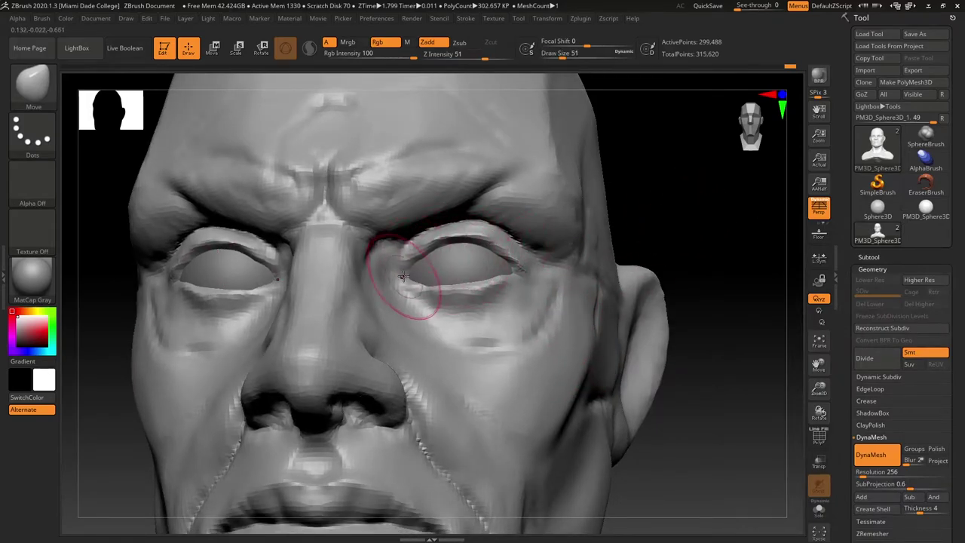
# Carve the upper eyelid creases with the DamStandard brush at draw size 17
pyautogui.press('b')
pyautogui.press('d')
pyautogui.press('s')
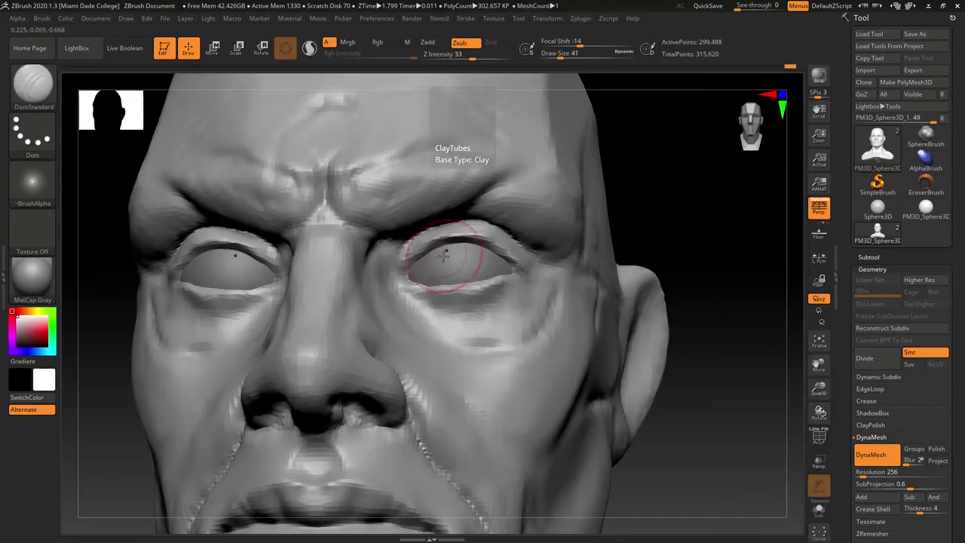
pyautogui.moveTo(445, 228); pyautogui.dragTo(490, 243)
pyautogui.moveTo(674, 193); pyautogui.dragTo(681, 226)
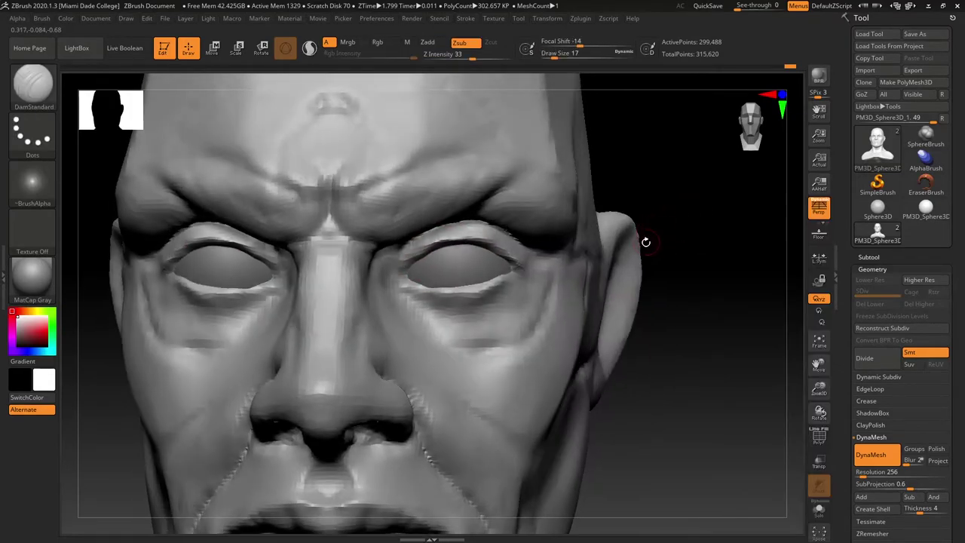
# Reshape the upper eyelids toward their outer corners with the Move brush, using draw sizes 29 and 25
pyautogui.press('b')
pyautogui.press('m')
pyautogui.press('v')
pyautogui.moveTo(457, 244); pyautogui.dragTo(494, 241)
pyautogui.moveTo(695, 272)
pyautogui.mouseDown()
pyautogui.moveTo(685, 231)
pyautogui.moveTo(697, 254)
pyautogui.moveTo(688, 276)
pyautogui.mouseUp()
pyautogui.hotkey('ctrl', 'z')
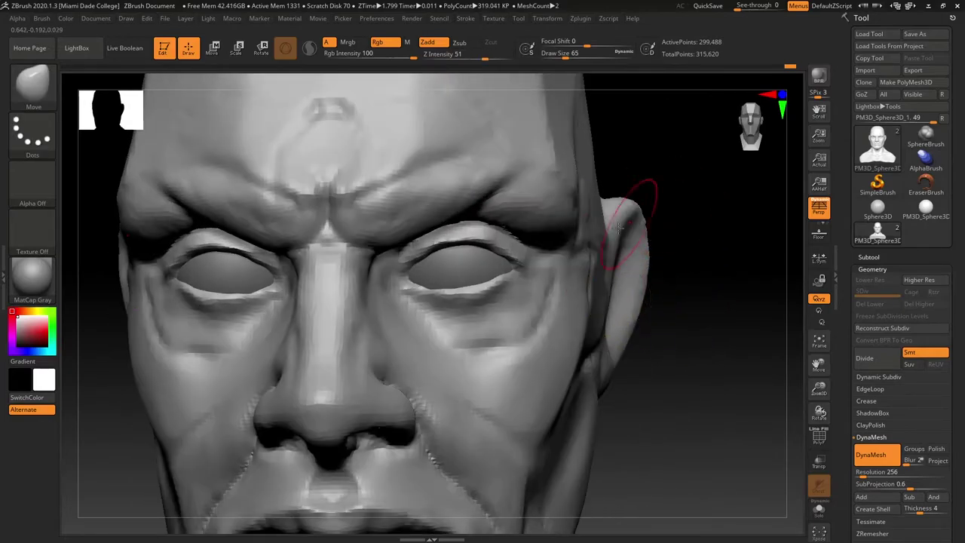
pyautogui.press('s')
pyautogui.moveTo(468, 246); pyautogui.dragTo(451, 242)
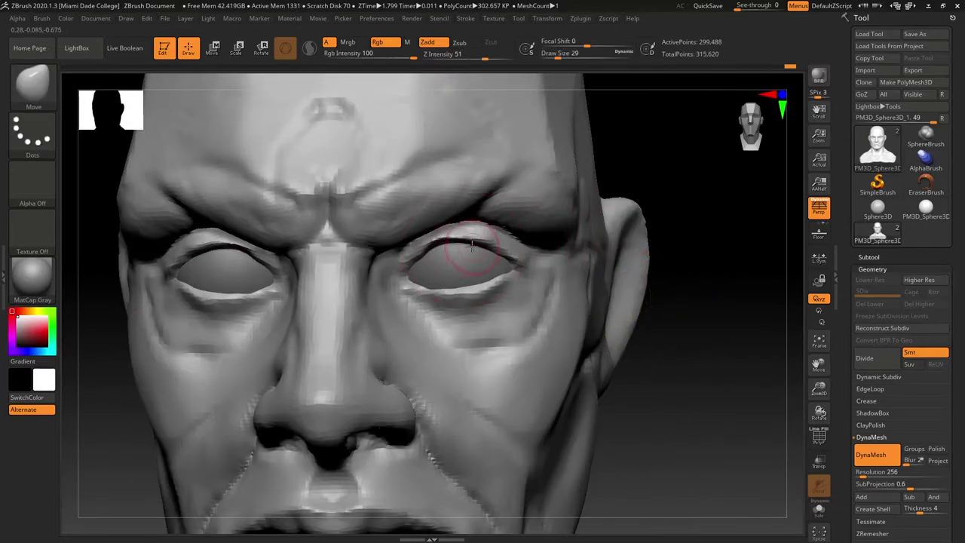
pyautogui.press('s')
pyautogui.moveTo(524, 263); pyautogui.dragTo(528, 263)
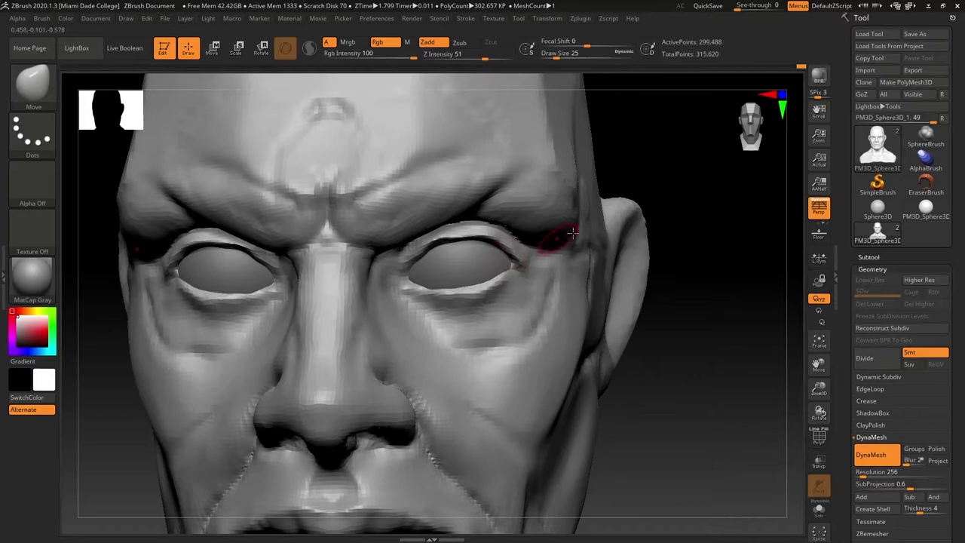
# Adjust the inner eye corners in front and three-quarter views with the Move brush, varying the draw size between 13 and 54
pyautogui.moveTo(701, 253)
pyautogui.mouseDown()
pyautogui.moveTo(642, 276)
pyautogui.moveTo(712, 257)
pyautogui.mouseUp()
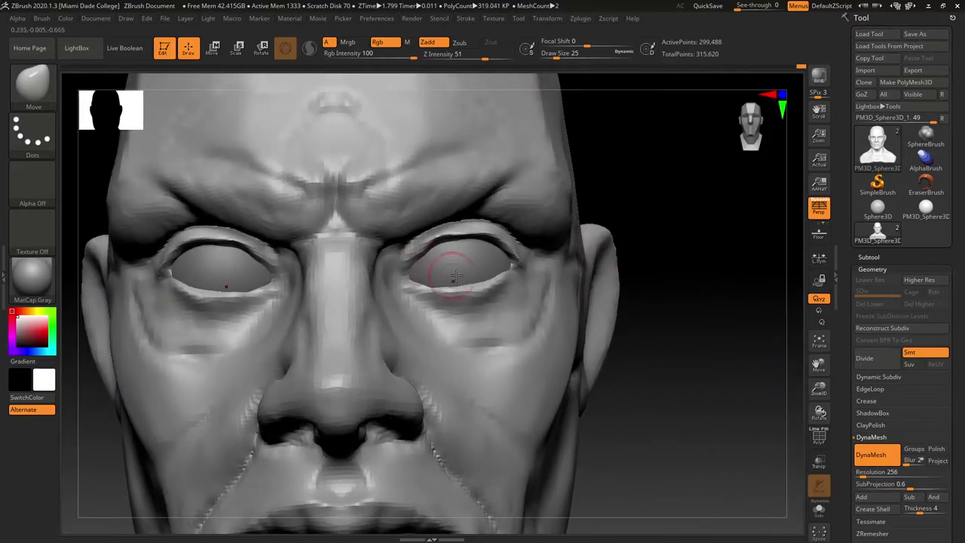
pyautogui.write('ss13')
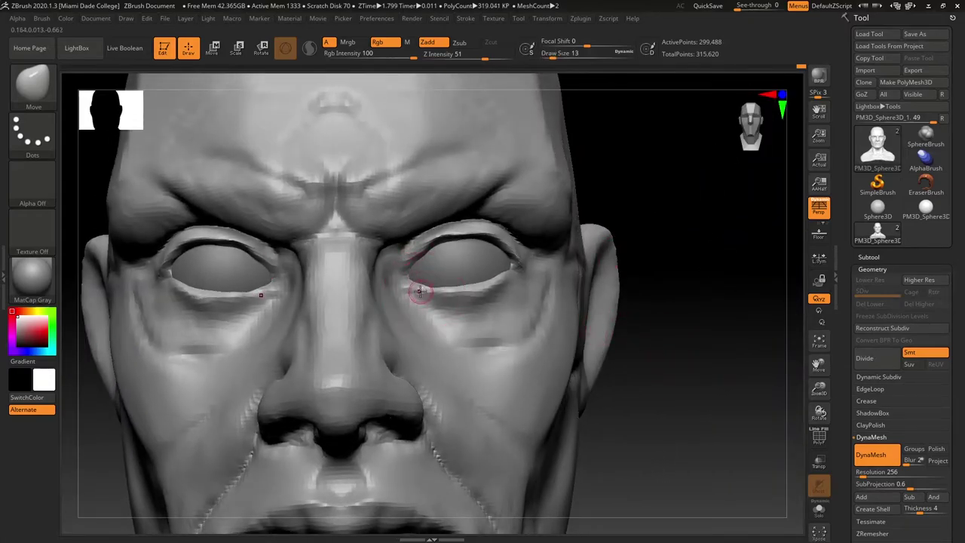
pyautogui.moveTo(654, 294); pyautogui.dragTo(609, 297)
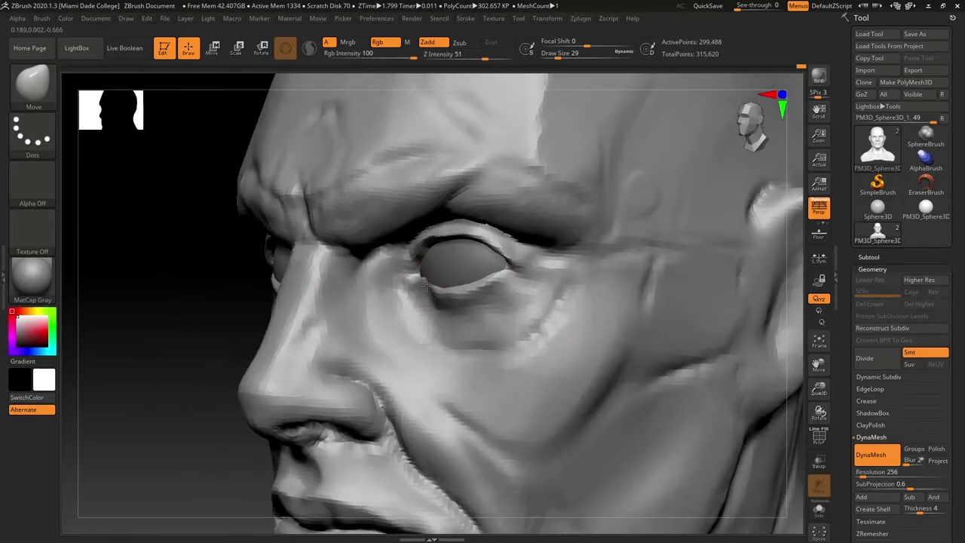
pyautogui.moveTo(177, 385); pyautogui.dragTo(149, 389)
pyautogui.press('s')
pyautogui.moveTo(432, 295); pyautogui.dragTo(438, 296)
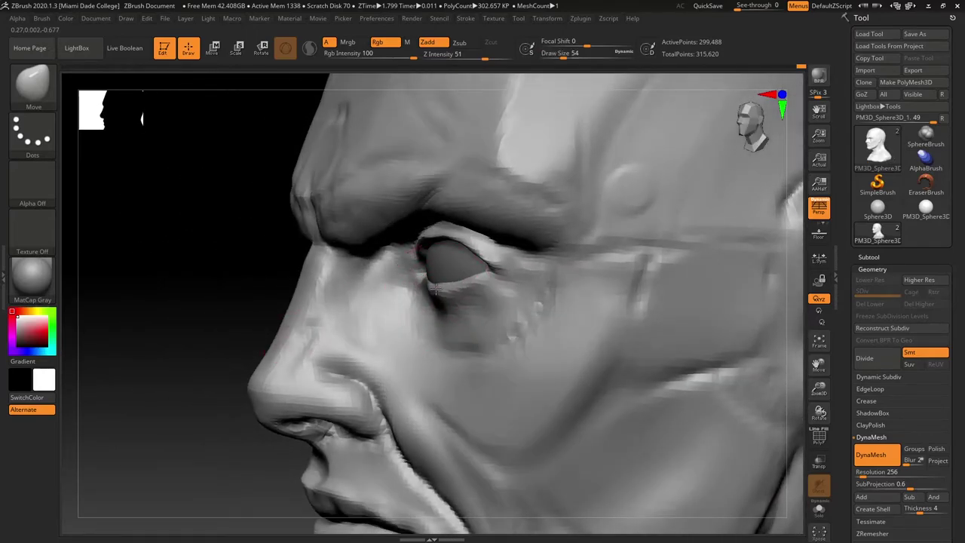
# Reshape the lower eyelid rims near the inner eye corners with the Move brush at draw size 31
pyautogui.moveTo(197, 363); pyautogui.dragTo(409, 324)
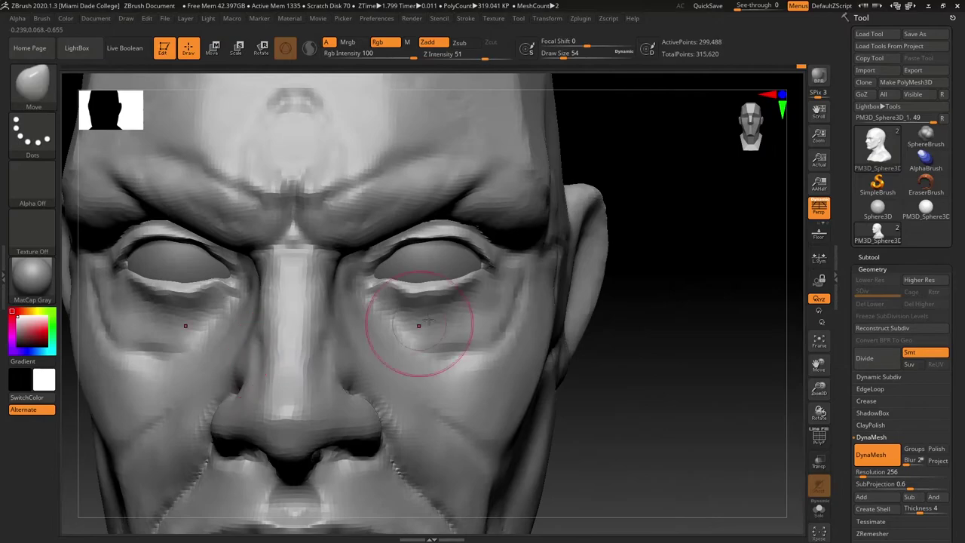
pyautogui.moveTo(379, 263)
pyautogui.mouseDown()
pyautogui.moveTo(407, 287)
pyautogui.moveTo(456, 287)
pyautogui.mouseUp()
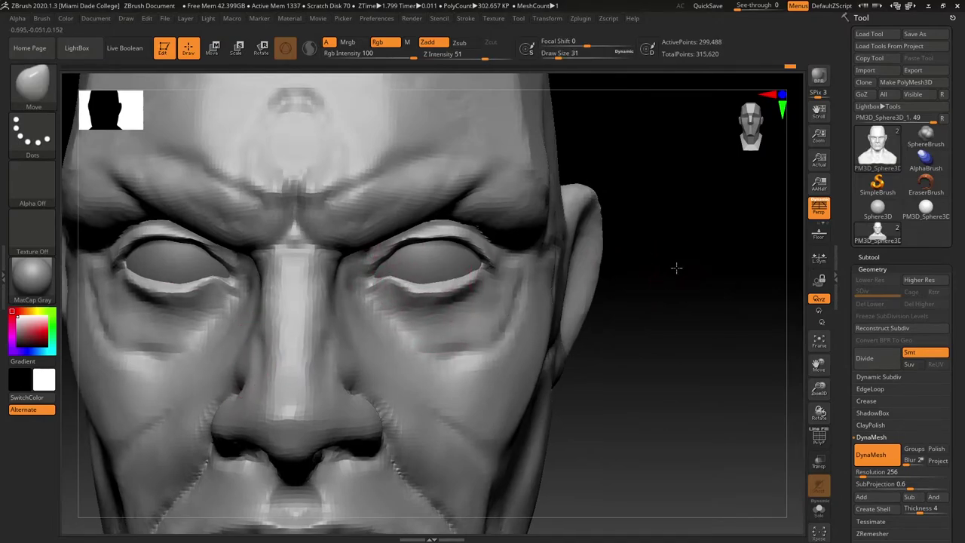
pyautogui.moveTo(676, 267); pyautogui.dragTo(573, 285)
pyautogui.moveTo(460, 290); pyautogui.dragTo(426, 296)
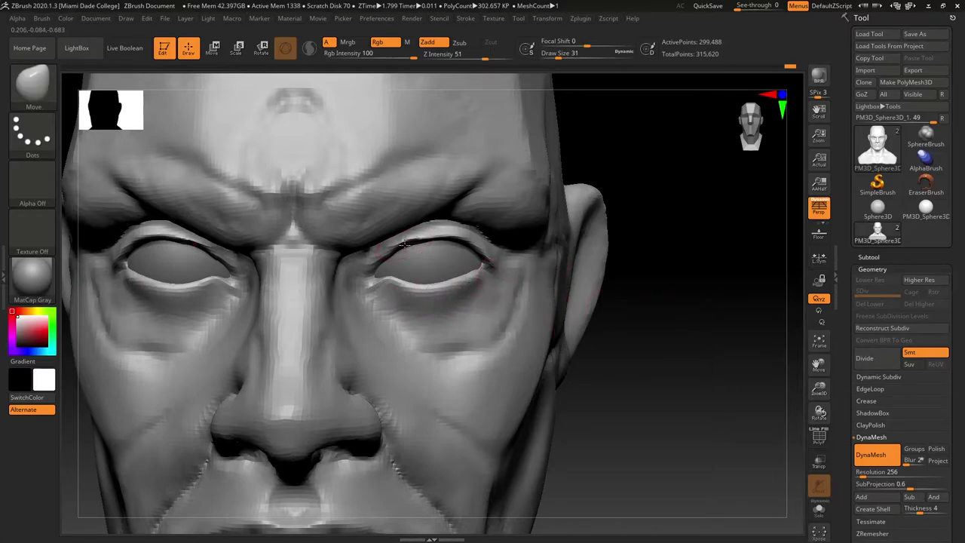
# Adjust the under-eye area of the whole face with the Move brush, raising the draw size to 54 and 68
pyautogui.keyDown('ctrl'); pyautogui.moveTo(663, 344); pyautogui.dragTo(603, 377, button='right'); pyautogui.keyUp('ctrl')
pyautogui.keyDown('alt'); pyautogui.moveTo(603, 377); pyautogui.dragTo(647, 375); pyautogui.keyUp('alt')
pyautogui.press('s')
pyautogui.moveTo(602, 340); pyautogui.dragTo(607, 339)
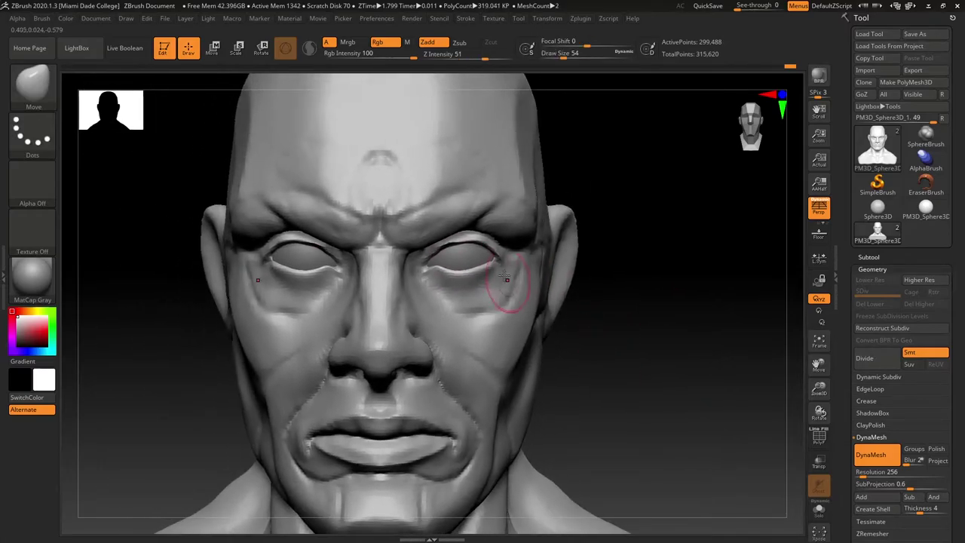
pyautogui.press('s')
pyautogui.moveTo(506, 278); pyautogui.dragTo(509, 278)
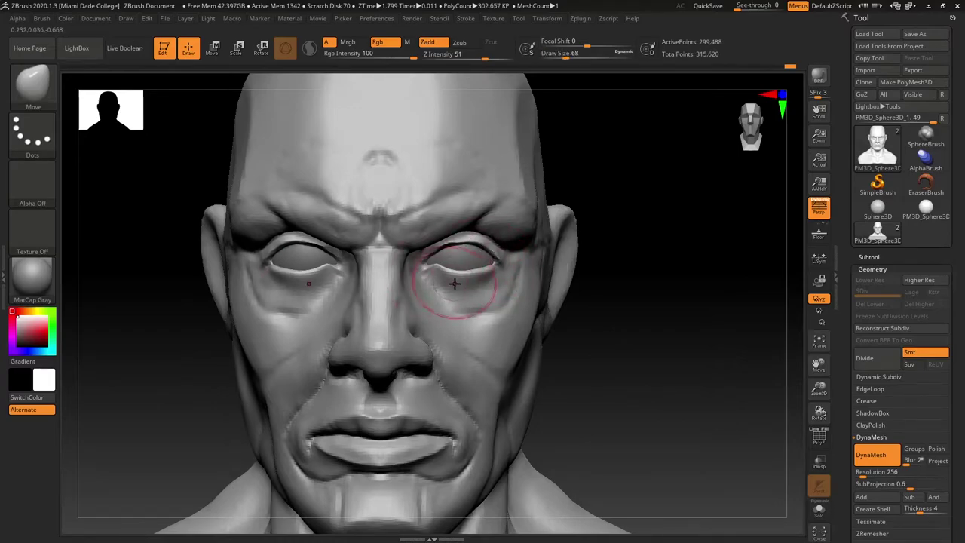
# Carve a crease from the inner eye corner down along the eye bag with the DamStandard brush at draw size 37
pyautogui.moveTo(660, 348); pyautogui.dragTo(554, 324)
pyautogui.moveTo(271, 426); pyautogui.dragTo(355, 428)
pyautogui.press('b')
pyautogui.press('d')
pyautogui.press('s')
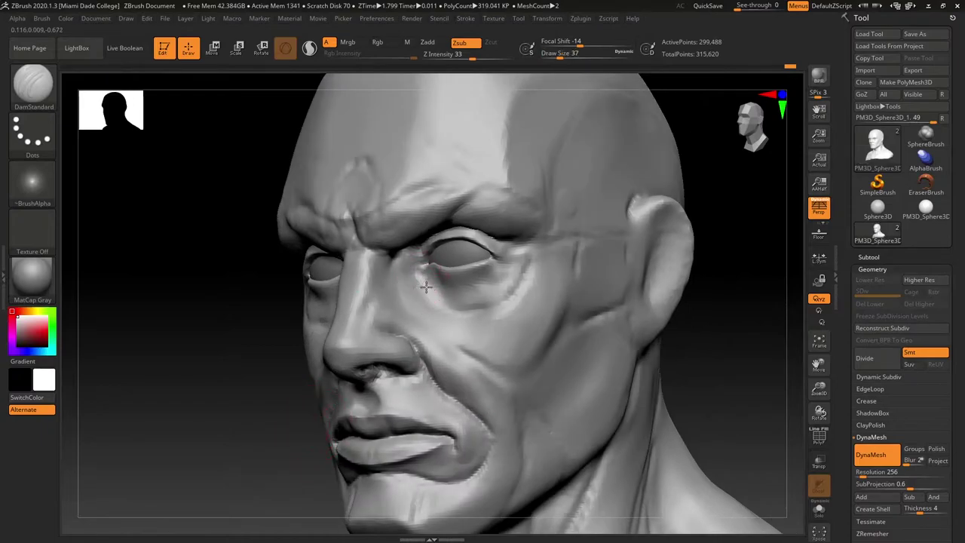
# Build up volume around the eye bag and upper cheek with the ClayBuildup brush at draw size 37
pyautogui.press('b')
pyautogui.press('c')
pyautogui.press('b')
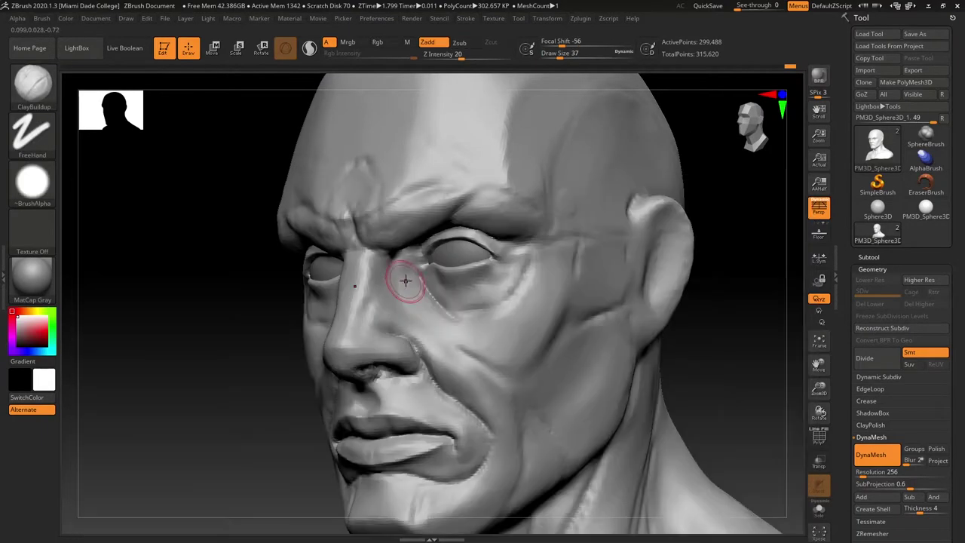
pyautogui.moveTo(252, 399); pyautogui.dragTo(294, 399)
pyautogui.moveTo(690, 328); pyautogui.dragTo(659, 328)
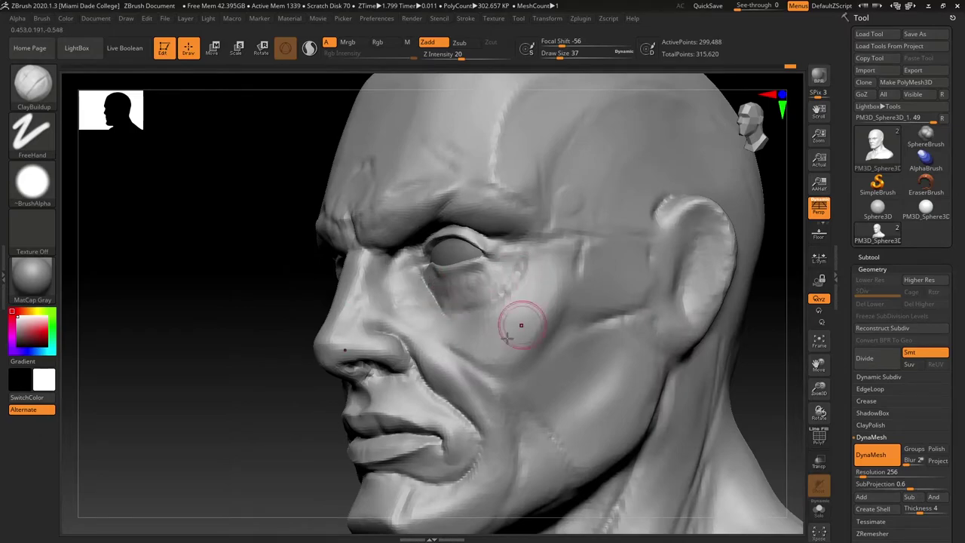
pyautogui.moveTo(523, 323)
pyautogui.mouseDown()
pyautogui.moveTo(312, 430)
pyautogui.moveTo(428, 299)
pyautogui.mouseUp()
pyautogui.moveTo(713, 340); pyautogui.dragTo(595, 336)
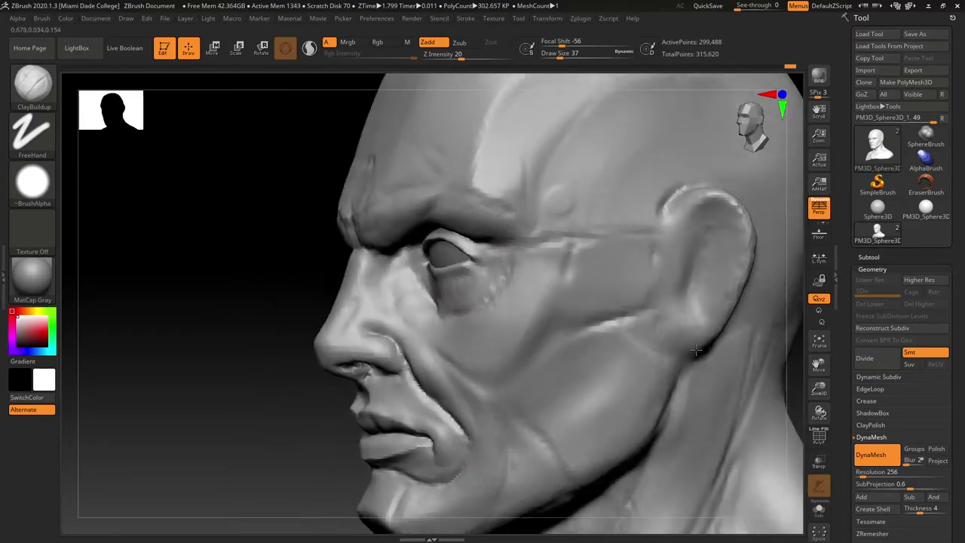
# Add volume between the nose and the eye bag with the ClayBuildup brush at draw size 49, checking the head's profile
pyautogui.moveTo(204, 339); pyautogui.dragTo(279, 339)
pyautogui.moveTo(226, 420); pyautogui.dragTo(332, 411)
pyautogui.moveTo(603, 422)
pyautogui.keyDown('alt'); pyautogui.mouseDown()
pyautogui.moveTo(542, 365)
pyautogui.moveTo(575, 312)
pyautogui.moveTo(485, 327)
pyautogui.mouseUp(); pyautogui.keyUp('alt')
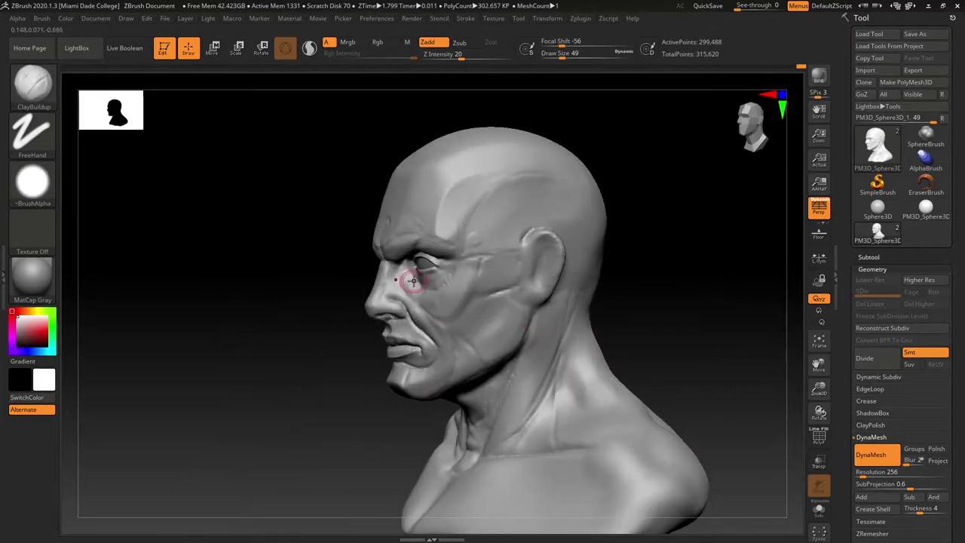
pyautogui.moveTo(417, 289); pyautogui.dragTo(345, 407)
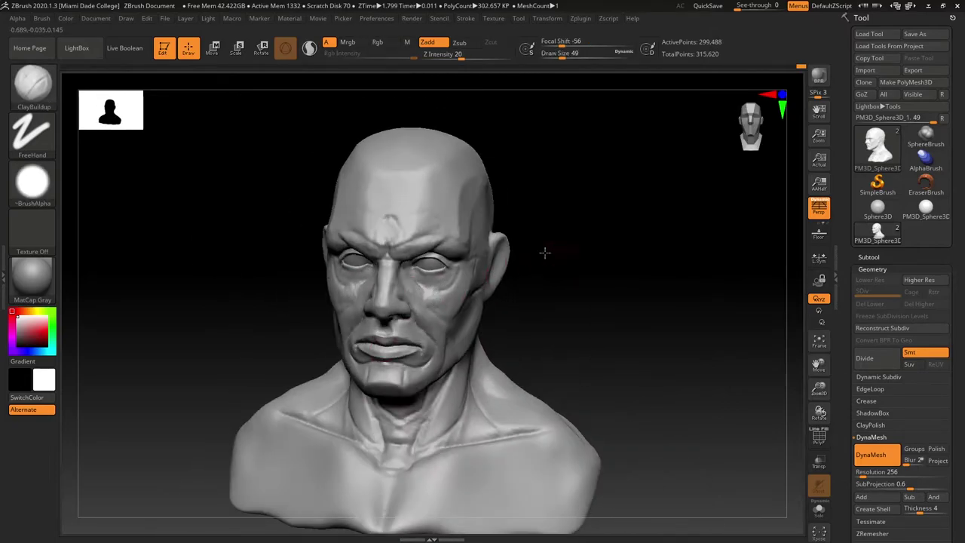
pyautogui.moveTo(544, 253); pyautogui.dragTo(437, 260)
pyautogui.keyDown('shift'); pyautogui.moveTo(356, 404); pyautogui.dragTo(334, 410); pyautogui.keyUp('shift')
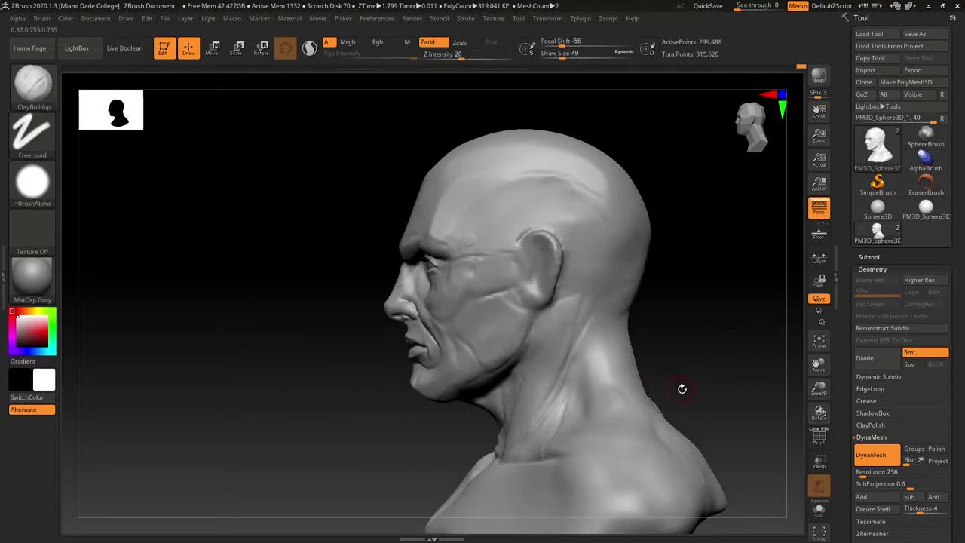
pyautogui.moveTo(681, 388)
pyautogui.mouseDown()
pyautogui.moveTo(394, 362)
pyautogui.moveTo(358, 382)
pyautogui.mouseUp()
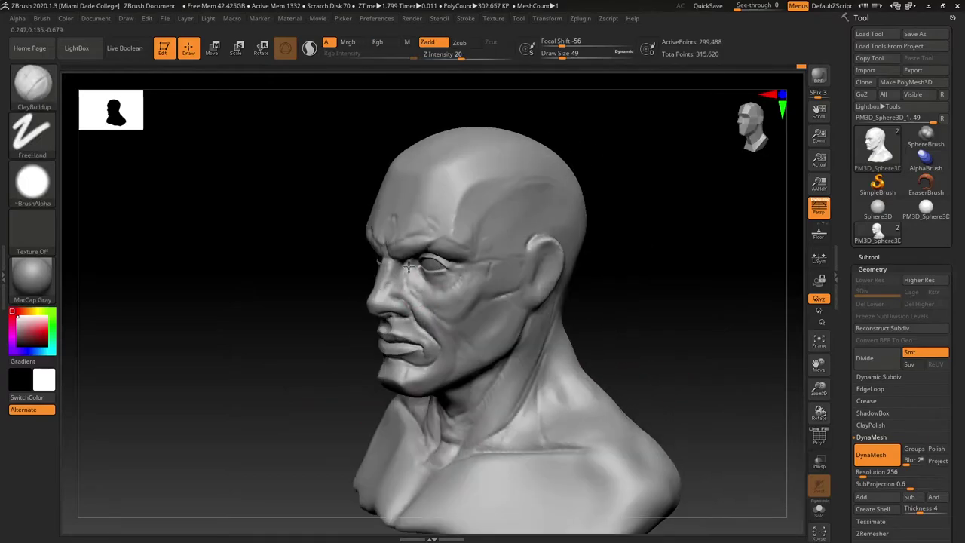
pyautogui.moveTo(409, 266); pyautogui.dragTo(414, 278, button='right')
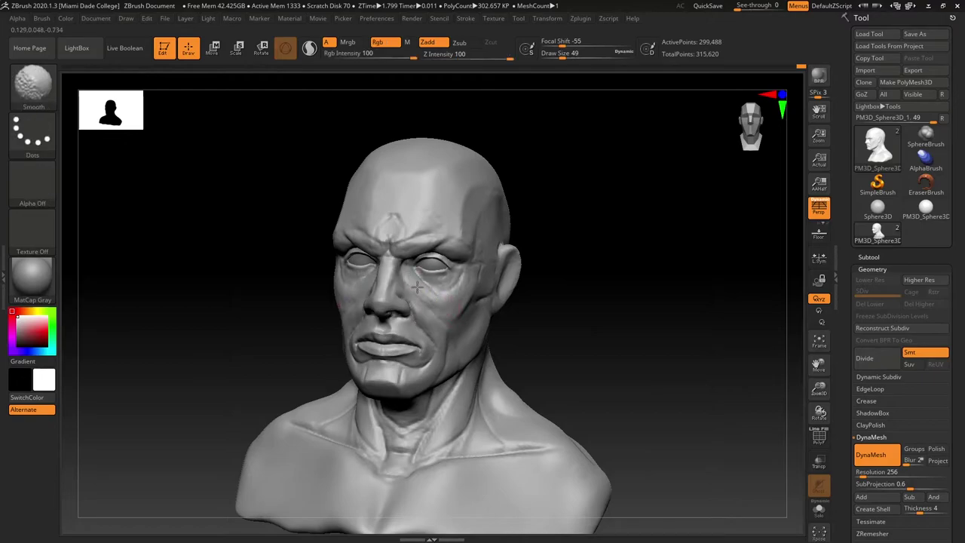
# Adjust the side of the face beside the eye with the Move brush at draw size 87, and smooth the cheek beside the mouth
pyautogui.moveTo(626, 302)
pyautogui.mouseDown()
pyautogui.moveTo(509, 300)
pyautogui.moveTo(599, 300)
pyautogui.moveTo(558, 313)
pyautogui.mouseUp()
pyautogui.moveTo(558, 313)
pyautogui.mouseDown(button='right')
pyautogui.moveTo(584, 297)
pyautogui.moveTo(582, 310)
pyautogui.moveTo(612, 309)
pyautogui.moveTo(573, 305)
pyautogui.moveTo(578, 282)
pyautogui.moveTo(621, 287)
pyautogui.mouseUp(button='right')
pyautogui.press('b')
pyautogui.press('m')
pyautogui.press('v')
pyautogui.press('s')
pyautogui.press('s')
pyautogui.moveTo(537, 226); pyautogui.dragTo(545, 224)
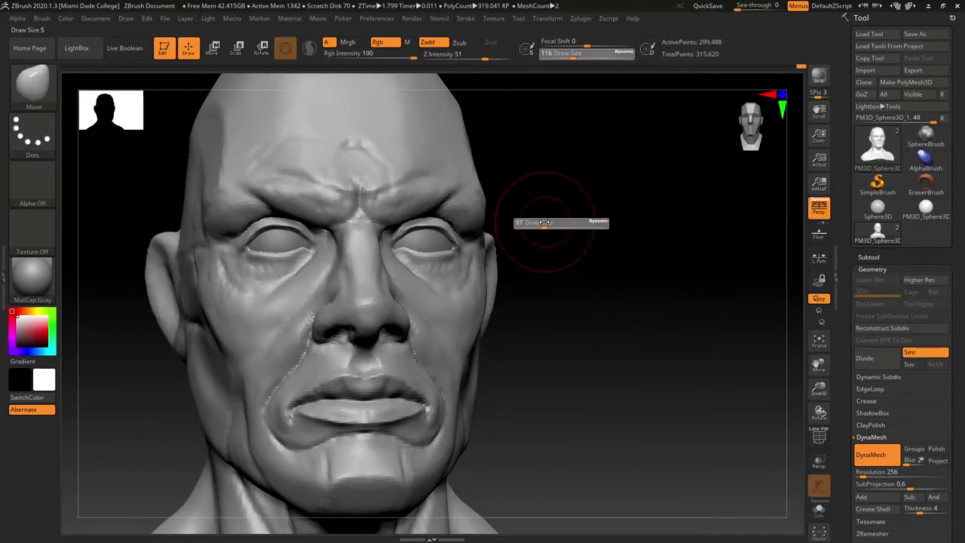
pyautogui.moveTo(489, 223); pyautogui.dragTo(455, 233, button='right')
pyautogui.moveTo(553, 204)
pyautogui.mouseDown(button='right')
pyautogui.moveTo(512, 216)
pyautogui.moveTo(601, 354)
pyautogui.moveTo(626, 338)
pyautogui.moveTo(620, 331)
pyautogui.mouseUp(button='right')
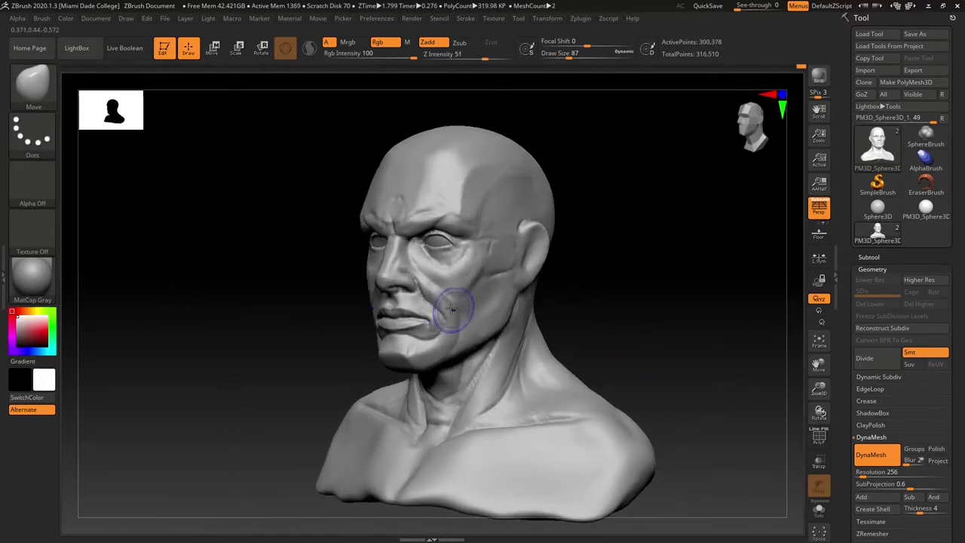
pyautogui.keyDown('shift'); pyautogui.moveTo(452, 312); pyautogui.dragTo(429, 297); pyautogui.keyUp('shift')
pyautogui.press('[')
# Carve the inner folds of the ear with the DamStandard brush at draw size 62
pyautogui.moveTo(598, 321)
pyautogui.mouseDown(button='right')
pyautogui.moveTo(612, 320)
pyautogui.moveTo(584, 318)
pyautogui.moveTo(635, 286)
pyautogui.moveTo(638, 306)
pyautogui.moveTo(633, 280)
pyautogui.moveTo(603, 259)
pyautogui.moveTo(721, 254)
pyautogui.moveTo(582, 230)
pyautogui.mouseUp(button='right')
pyautogui.press('b')
pyautogui.press('d')
pyautogui.press('s')
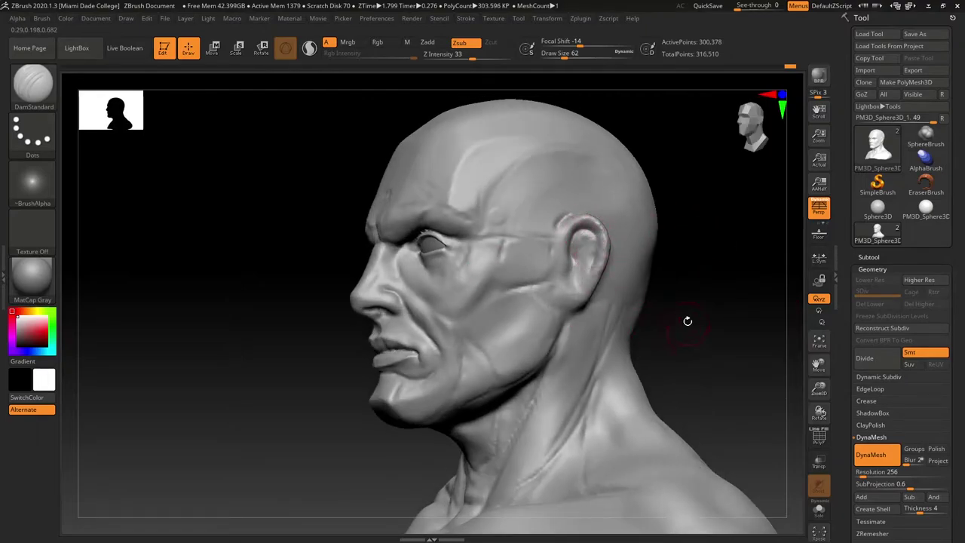
pyautogui.moveTo(624, 266)
pyautogui.mouseDown(button='right')
pyautogui.moveTo(581, 254)
pyautogui.moveTo(754, 295)
pyautogui.moveTo(585, 268)
pyautogui.mouseUp(button='right')
pyautogui.moveTo(584, 265); pyautogui.dragTo(578, 258)
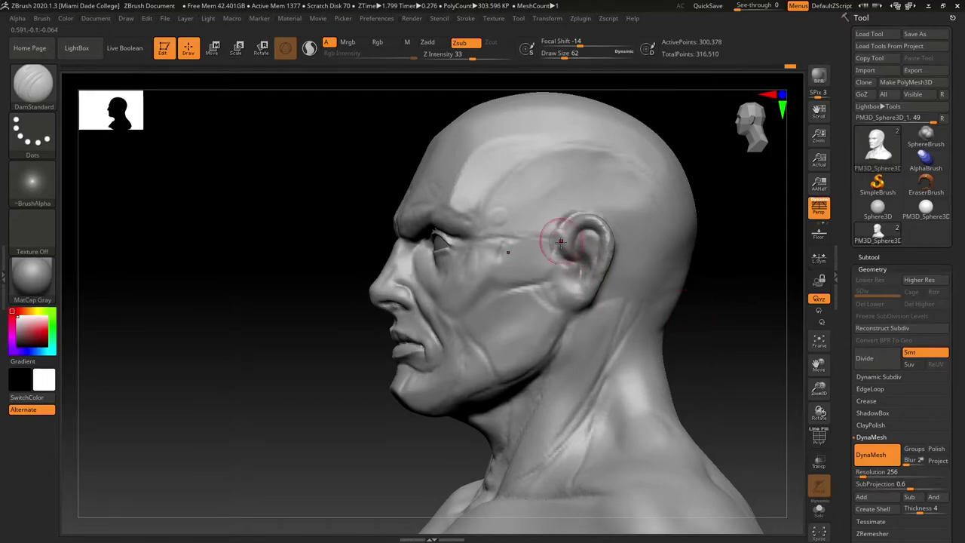
# Define the front edge and lower hollow of the ear with the DamStandard brush
pyautogui.moveTo(682, 211); pyautogui.dragTo(563, 225, button='right')
pyautogui.moveTo(684, 246); pyautogui.dragTo(702, 266)
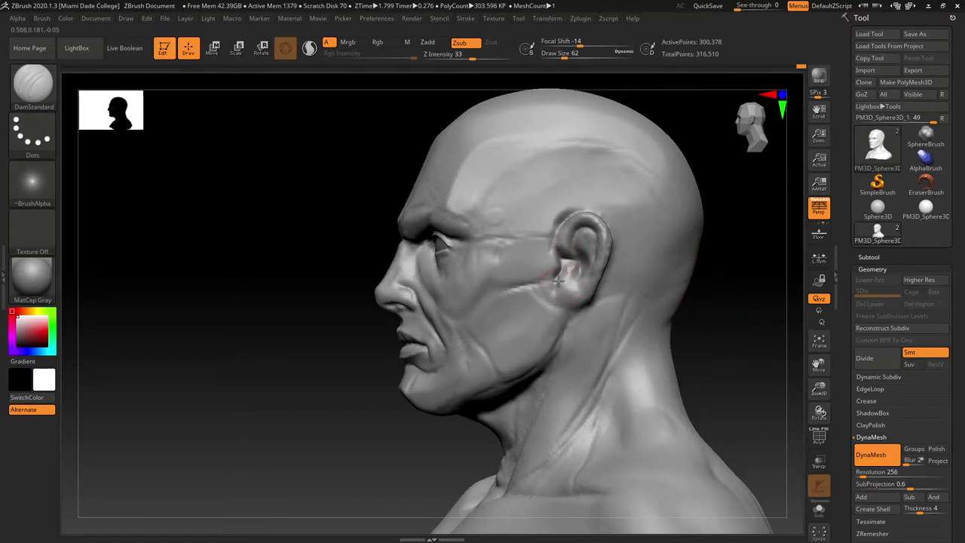
pyautogui.moveTo(732, 270); pyautogui.dragTo(573, 280)
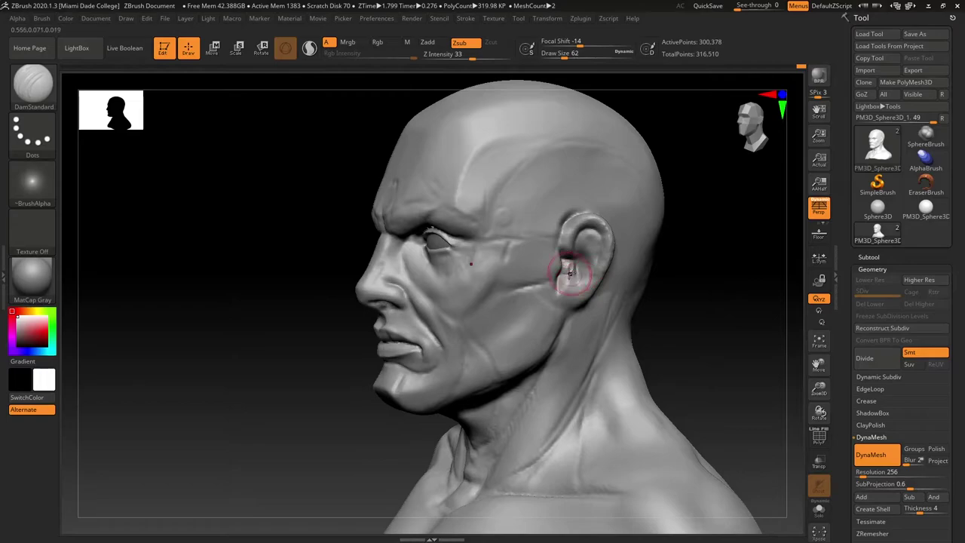
pyautogui.moveTo(707, 266); pyautogui.dragTo(742, 268)
# Build up the lower ear and earlobe with the ClayBuildup brush at draw size 49
pyautogui.press('b')
pyautogui.press('c')
pyautogui.press('b')
pyautogui.press('s')
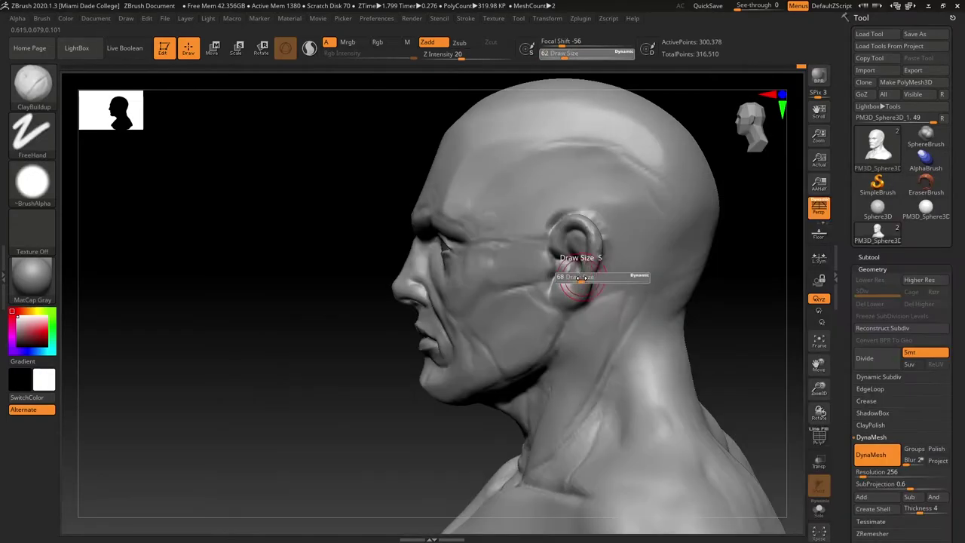
pyautogui.moveTo(585, 275); pyautogui.dragTo(576, 274)
pyautogui.moveTo(701, 296); pyautogui.dragTo(728, 304)
# Deepen the upper inner hollow of the ear from a low front view with the DamStandard brush at draw size 49
pyautogui.press('b')
pyautogui.press('d')
pyautogui.press('s')
pyautogui.moveTo(650, 261); pyautogui.dragTo(657, 227)
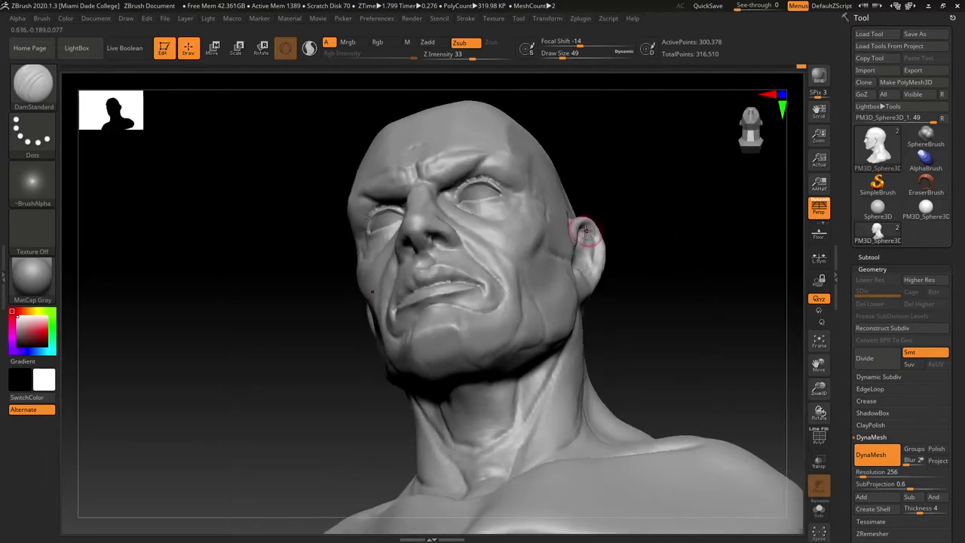
pyautogui.moveTo(582, 231); pyautogui.dragTo(592, 233)
pyautogui.moveTo(623, 230)
pyautogui.mouseDown()
pyautogui.moveTo(617, 260)
pyautogui.moveTo(613, 239)
pyautogui.mouseUp()
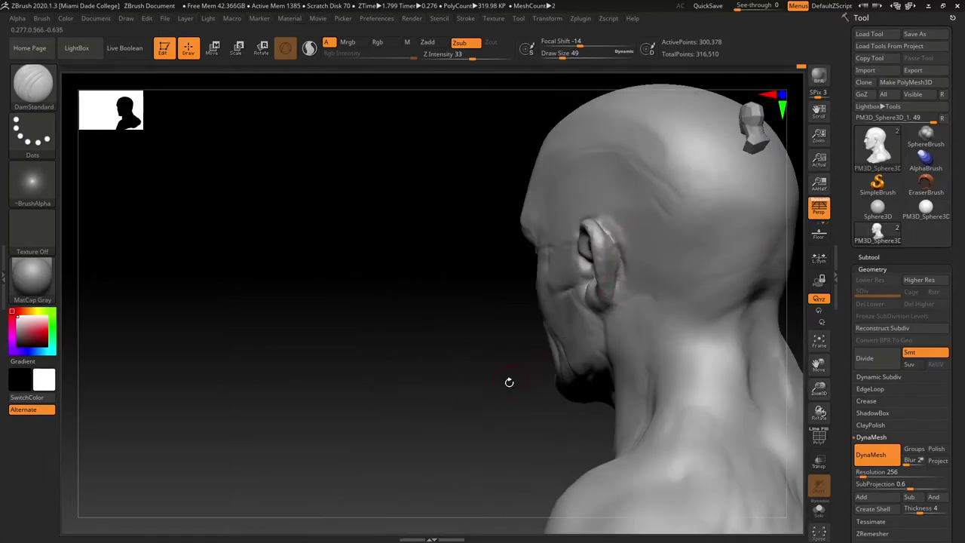
# Carve around the back of the ear and under the earlobe with the DamStandard brush
pyautogui.moveTo(509, 382); pyautogui.dragTo(468, 377)
pyautogui.moveTo(551, 369); pyautogui.dragTo(627, 364)
pyautogui.moveTo(774, 269); pyautogui.dragTo(721, 245)
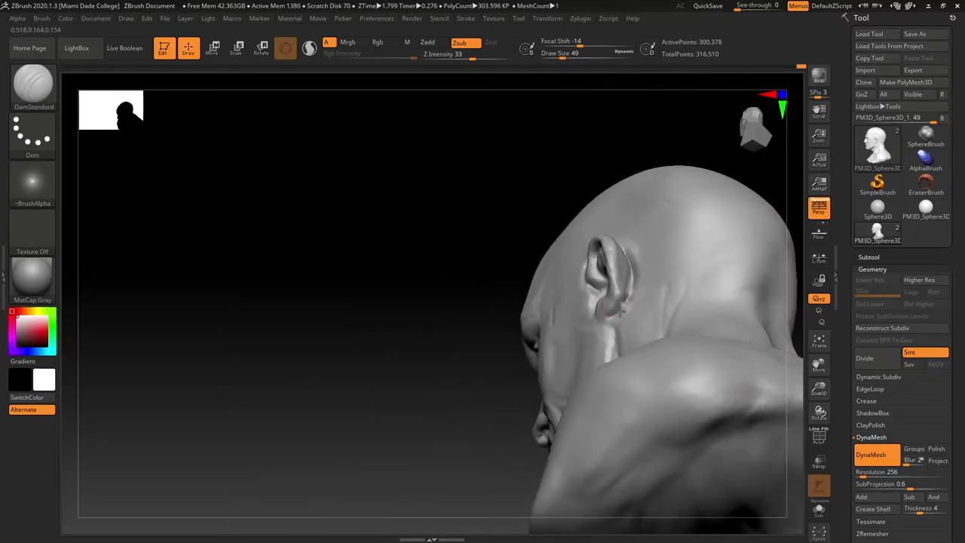
pyautogui.moveTo(620, 311); pyautogui.dragTo(594, 318)
pyautogui.moveTo(460, 369)
pyautogui.mouseDown()
pyautogui.moveTo(532, 368)
pyautogui.moveTo(558, 339)
pyautogui.mouseUp()
pyautogui.moveTo(771, 272); pyautogui.dragTo(736, 299)
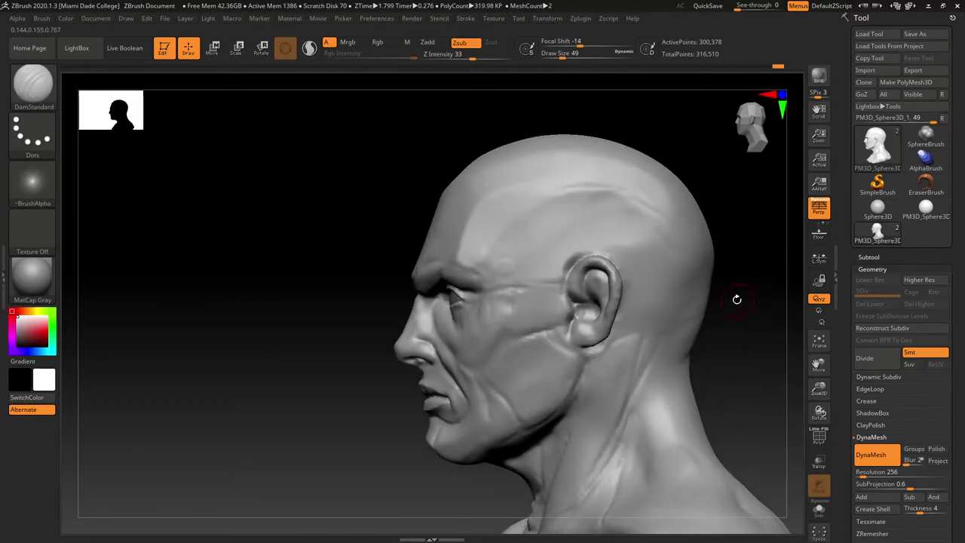
# Adjust the ear's shape and pull the earlobe's front attachment down slightly with the Move brush at draw size 74
pyautogui.press('b')
pyautogui.press('m')
pyautogui.press('v')
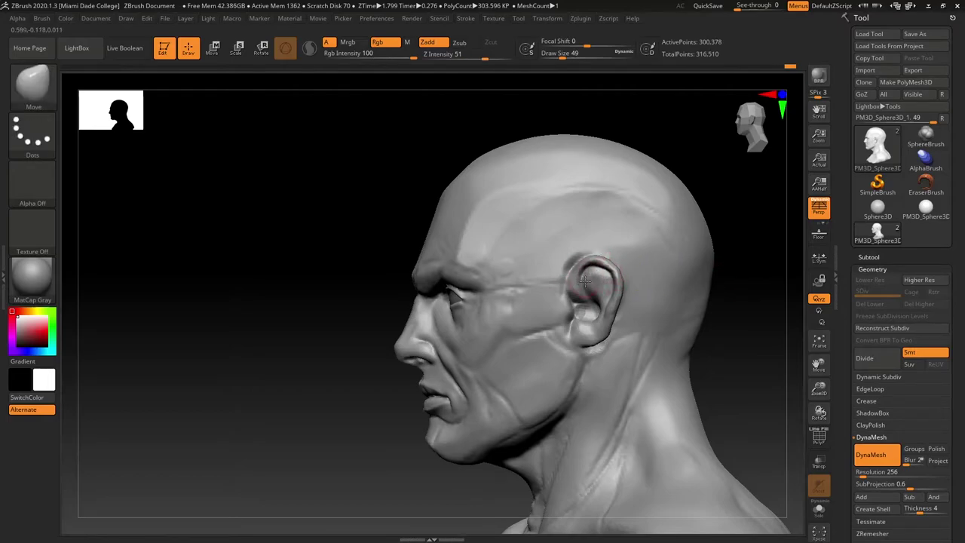
pyautogui.press('s')
pyautogui.moveTo(576, 267); pyautogui.dragTo(584, 268)
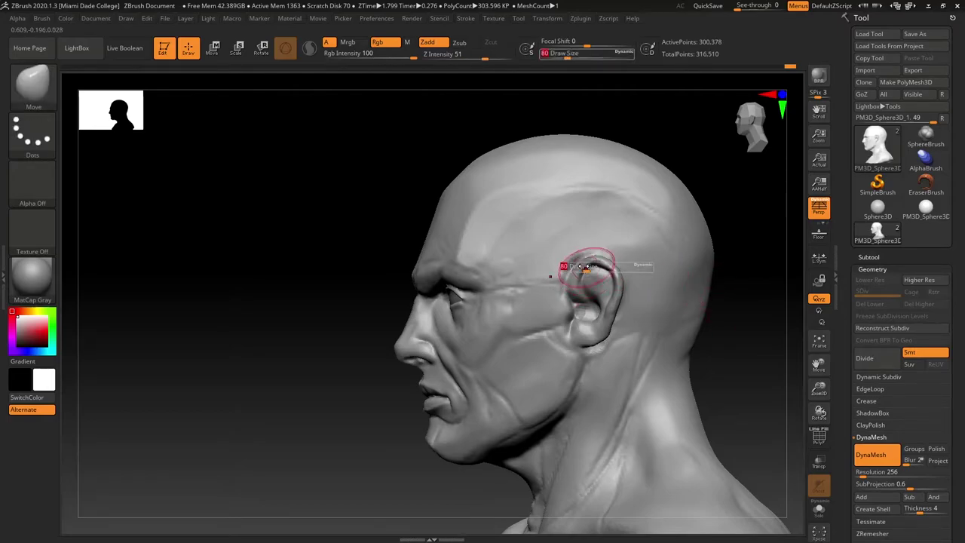
pyautogui.press('s')
pyautogui.moveTo(674, 307); pyautogui.dragTo(742, 322)
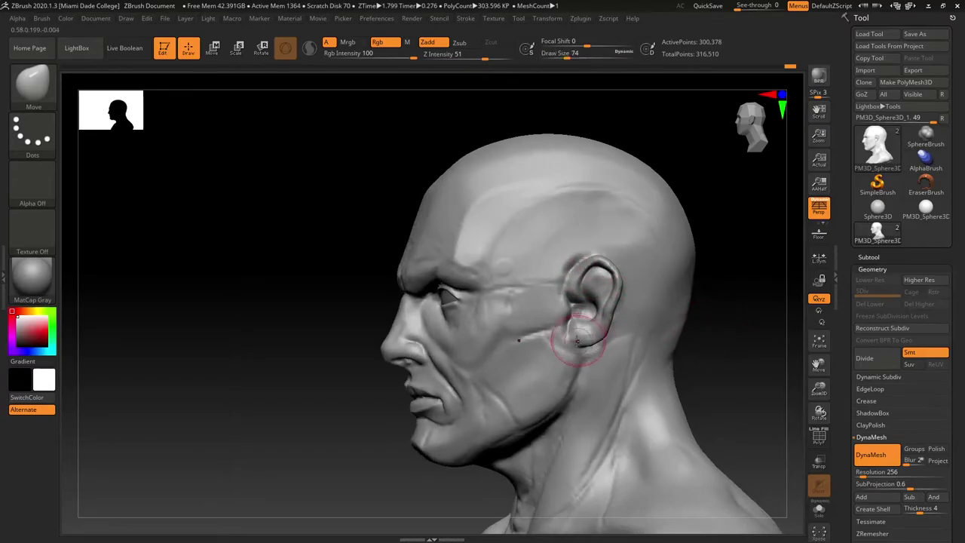
pyautogui.moveTo(581, 339); pyautogui.dragTo(576, 345)
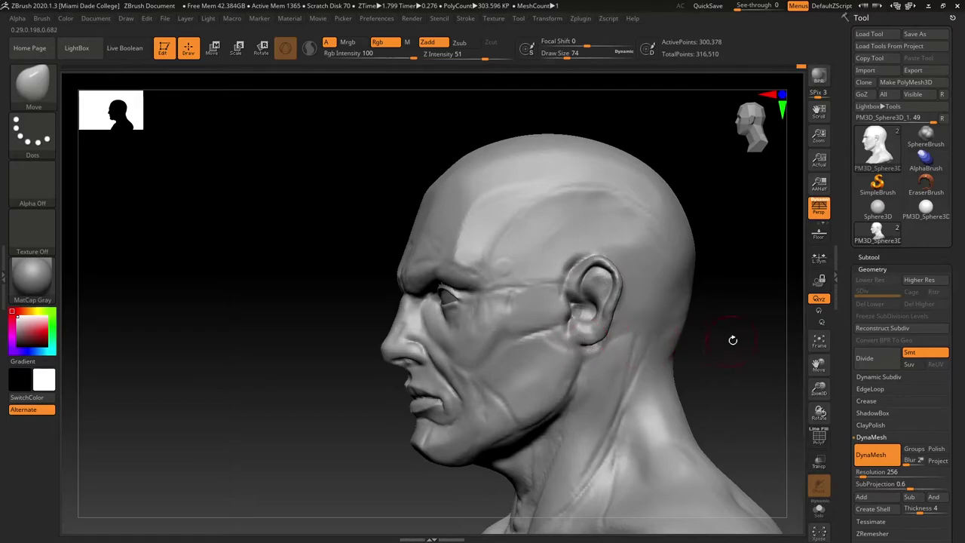
pyautogui.press('b')
pyautogui.press('d')
pyautogui.press('s')
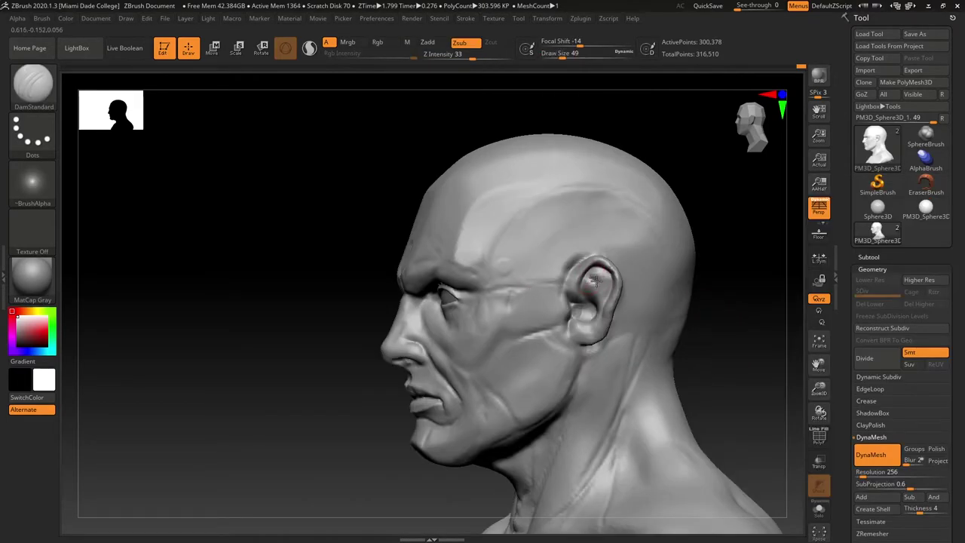
pyautogui.hotkey('ctrl', 'z')
# Build up the inner ridge and upper rim of the ear with ClayBuildup at draw sizes 23 and 27, smoothing the inner hollow
pyautogui.press('s')
pyautogui.moveTo(609, 291); pyautogui.dragTo(604, 290)
pyautogui.moveTo(695, 243)
pyautogui.mouseDown()
pyautogui.moveTo(706, 243)
pyautogui.moveTo(707, 265)
pyautogui.moveTo(685, 275)
pyautogui.mouseUp()
pyautogui.press('b')
pyautogui.press('c')
pyautogui.press('b')
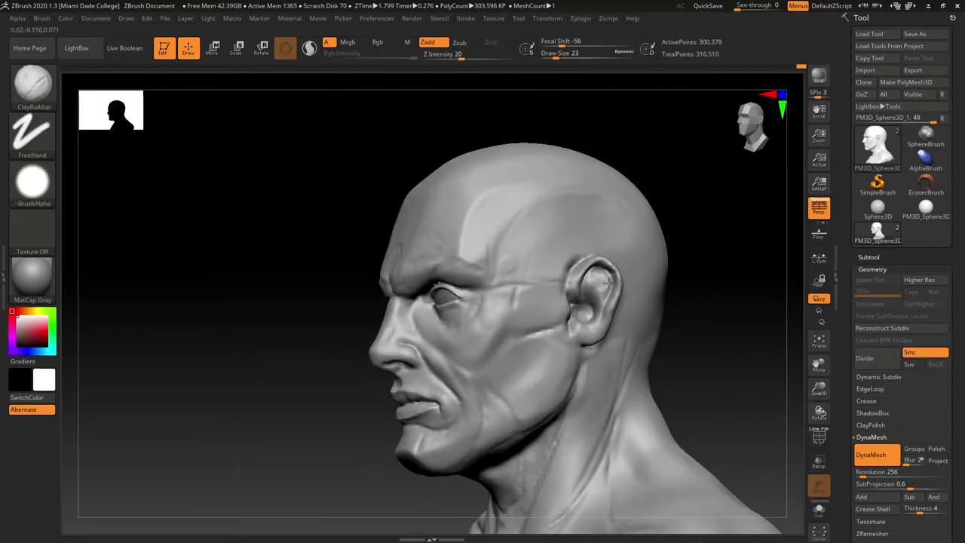
pyautogui.moveTo(667, 249); pyautogui.dragTo(648, 254)
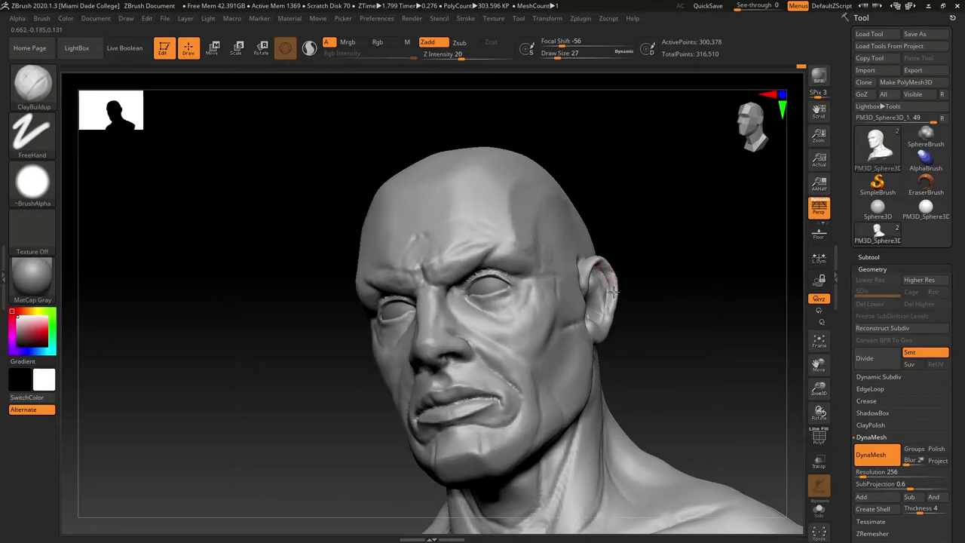
pyautogui.moveTo(614, 291); pyautogui.dragTo(631, 261)
pyautogui.moveTo(638, 263)
pyautogui.mouseDown(button='right')
pyautogui.moveTo(690, 260)
pyautogui.moveTo(669, 269)
pyautogui.mouseUp(button='right')
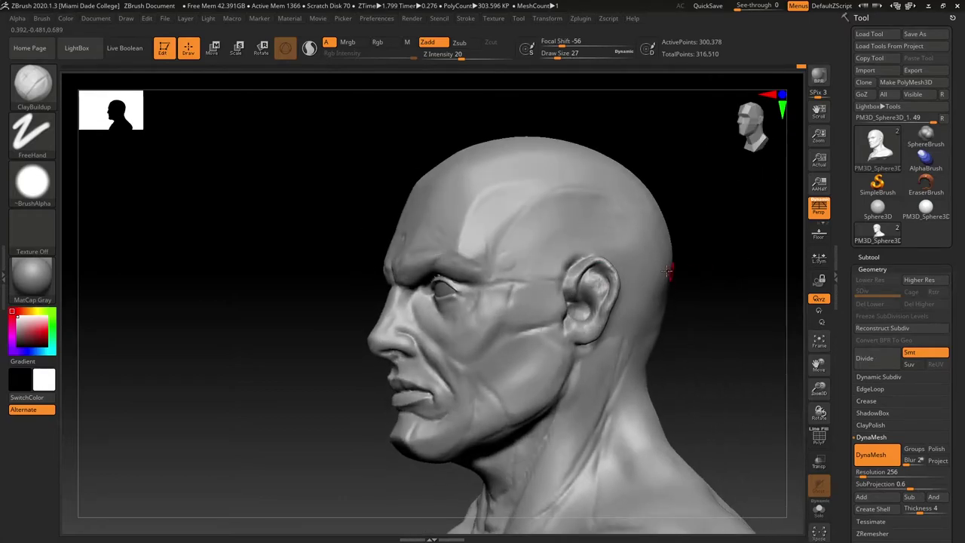
pyautogui.keyDown('shift'); pyautogui.moveTo(597, 279); pyautogui.dragTo(600, 290); pyautogui.keyUp('shift')
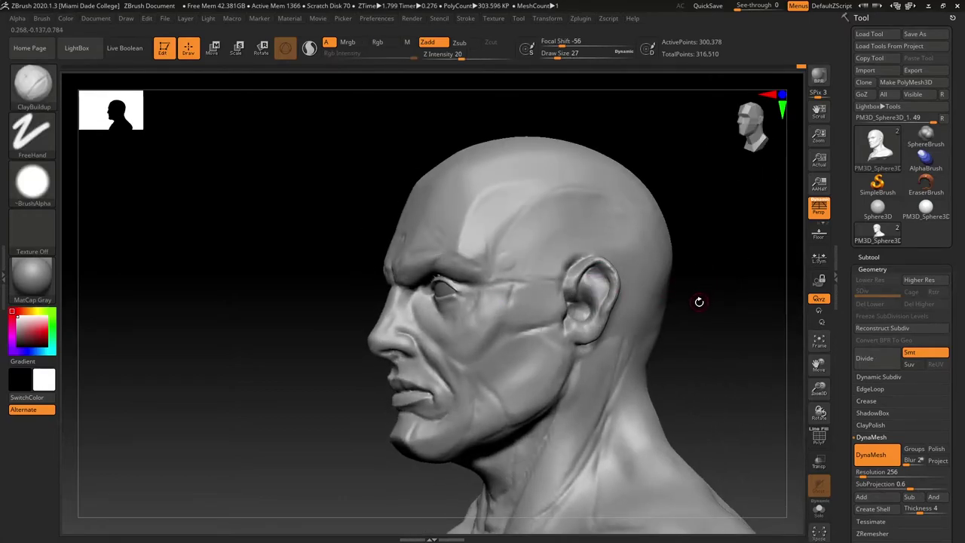
pyautogui.moveTo(699, 302); pyautogui.dragTo(585, 301)
pyautogui.moveTo(703, 284); pyautogui.dragTo(567, 302)
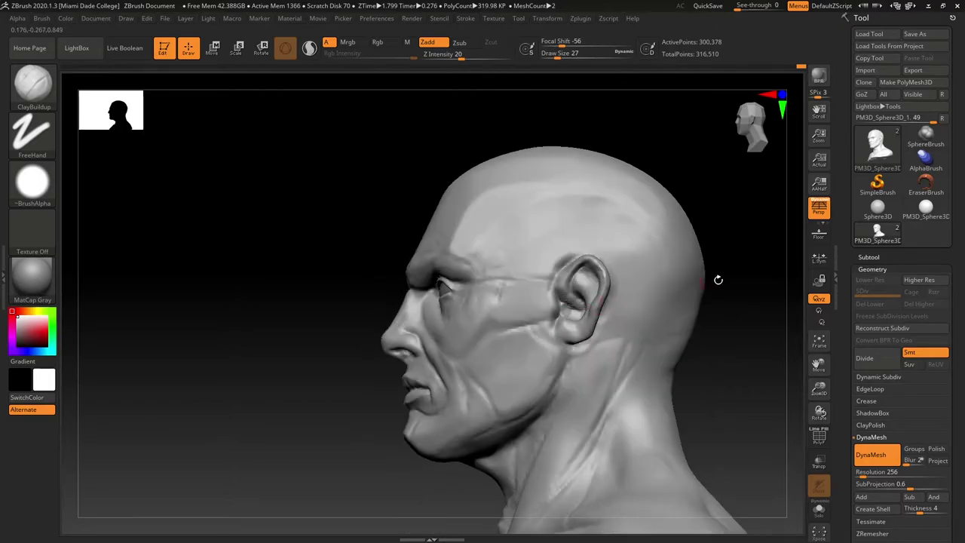
pyautogui.moveTo(718, 280)
pyautogui.mouseDown()
pyautogui.moveTo(735, 295)
pyautogui.moveTo(682, 244)
pyautogui.moveTo(695, 250)
pyautogui.moveTo(684, 274)
pyautogui.moveTo(733, 317)
pyautogui.moveTo(694, 335)
pyautogui.moveTo(705, 334)
pyautogui.moveTo(671, 337)
pyautogui.mouseUp()
# Smooth away the raised crease in the middle of the forehead above the brows
pyautogui.press('b')
pyautogui.press('d')
pyautogui.press('s')
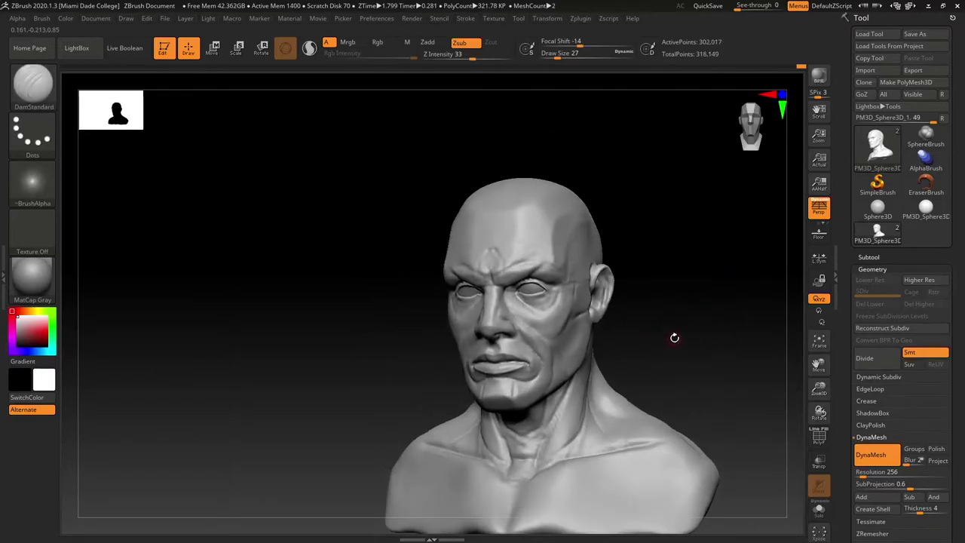
pyautogui.keyDown('shift'); pyautogui.moveTo(492, 259); pyautogui.dragTo(499, 262); pyautogui.keyUp('shift')
pyautogui.moveTo(674, 279); pyautogui.dragTo(659, 343)
pyautogui.moveTo(659, 344)
pyautogui.mouseDown()
pyautogui.moveTo(674, 343)
pyautogui.moveTo(648, 353)
pyautogui.moveTo(664, 355)
pyautogui.moveTo(668, 344)
pyautogui.moveTo(715, 392)
pyautogui.moveTo(695, 355)
pyautogui.moveTo(705, 377)
pyautogui.mouseUp()
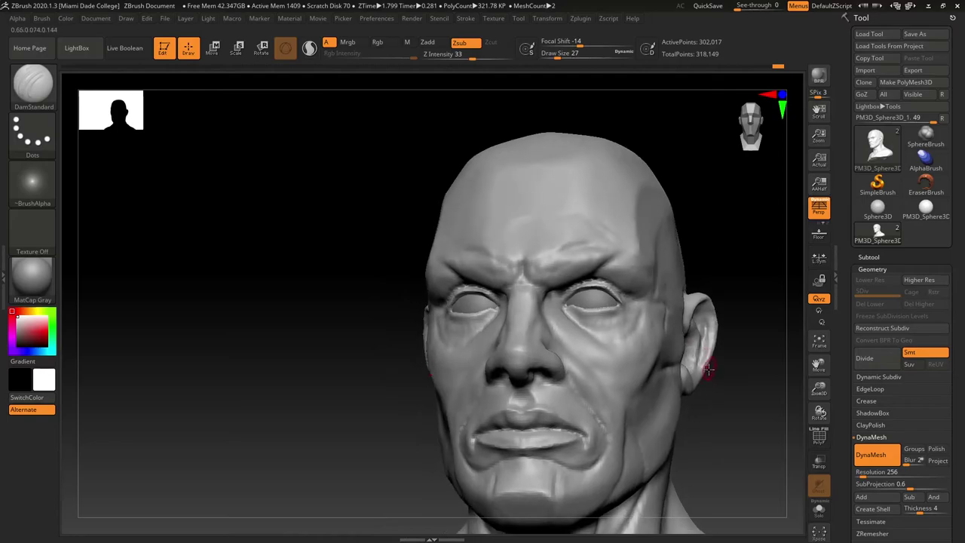
# Add volume between the outer brow and upper eyelid with the ClayBuildup brush at draw size 37
pyautogui.press('b')
pyautogui.press('b')
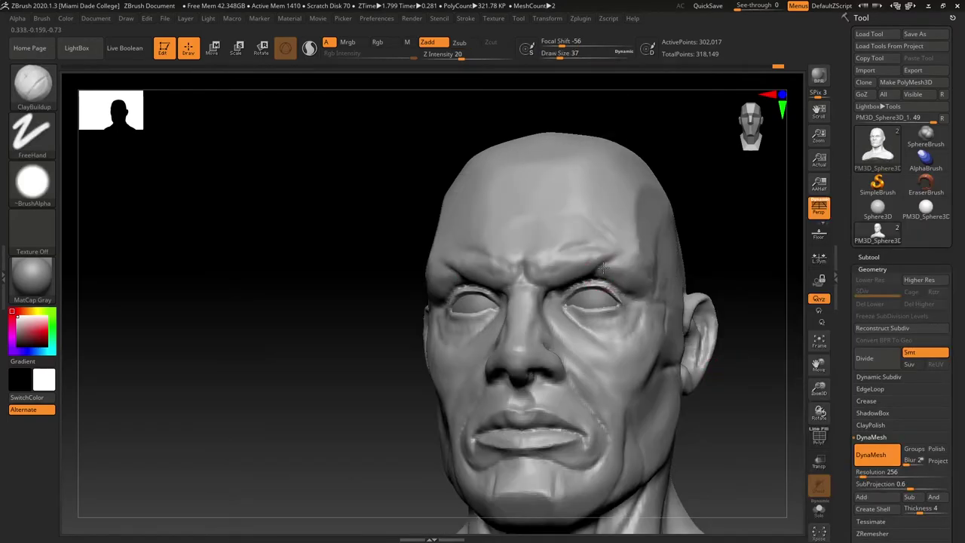
pyautogui.moveTo(728, 254); pyautogui.dragTo(677, 375)
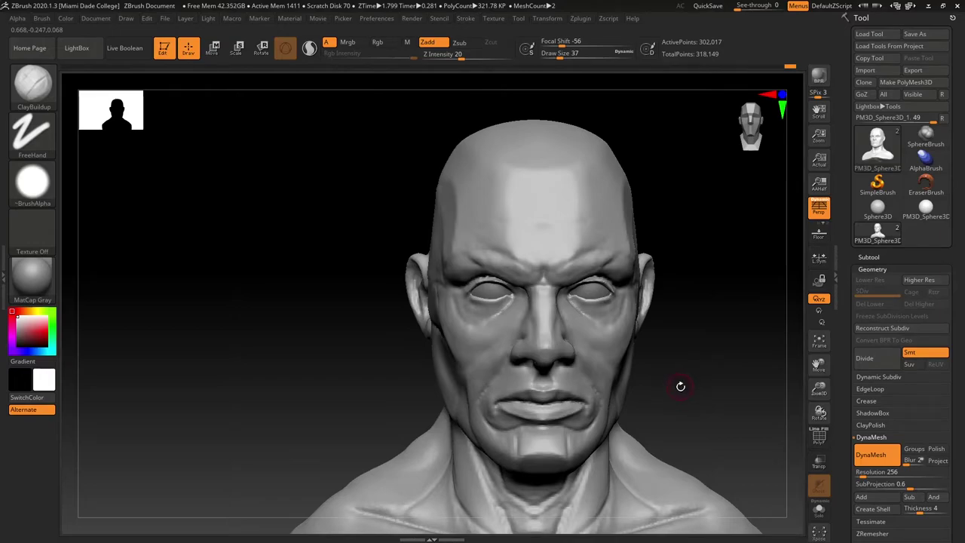
pyautogui.keyDown('ctrl'); pyautogui.moveTo(696, 379); pyautogui.dragTo(689, 362, button='right'); pyautogui.keyUp('ctrl')
pyautogui.moveTo(689, 362)
pyautogui.mouseDown(button='right')
pyautogui.moveTo(685, 375)
pyautogui.moveTo(701, 359)
pyautogui.moveTo(689, 360)
pyautogui.mouseUp(button='right')
# Build up the muscle along the side of the neck with the ClayBuildup brush at draw size 59 and smooth it
pyautogui.press('s')
pyautogui.moveTo(657, 346); pyautogui.dragTo(661, 347)
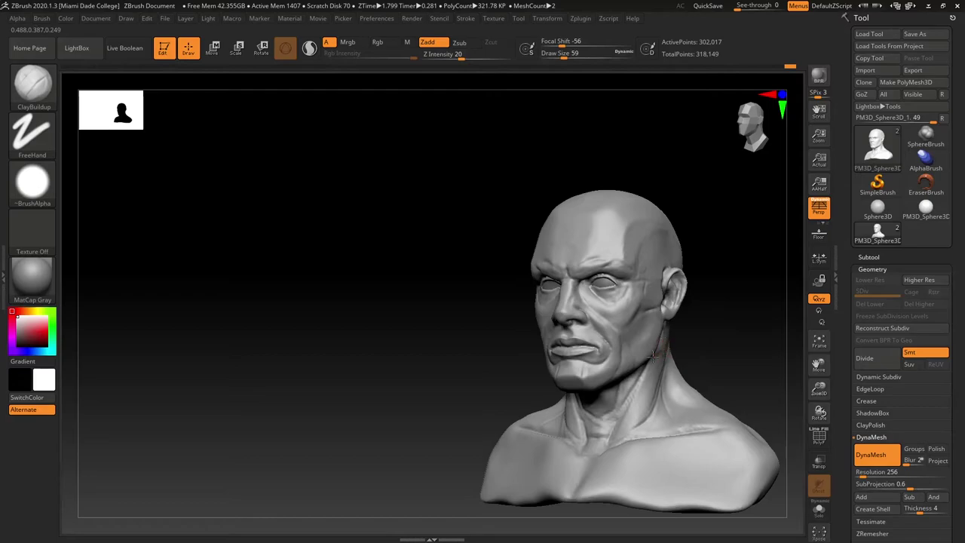
pyautogui.keyDown('shift'); pyautogui.moveTo(629, 430); pyautogui.dragTo(646, 383); pyautogui.keyUp('shift')
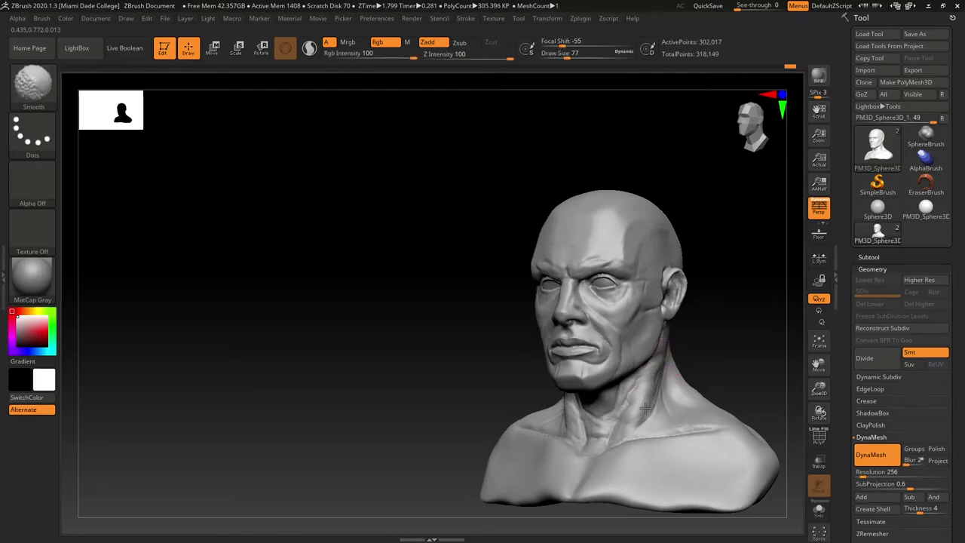
pyautogui.moveTo(694, 342)
pyautogui.mouseDown(button='right')
pyautogui.moveTo(715, 334)
pyautogui.moveTo(695, 339)
pyautogui.mouseUp(button='right')
pyautogui.moveTo(662, 356)
pyautogui.keyDown('shift'); pyautogui.mouseDown()
pyautogui.moveTo(657, 370)
pyautogui.moveTo(662, 358)
pyautogui.mouseUp(); pyautogui.keyUp('shift')
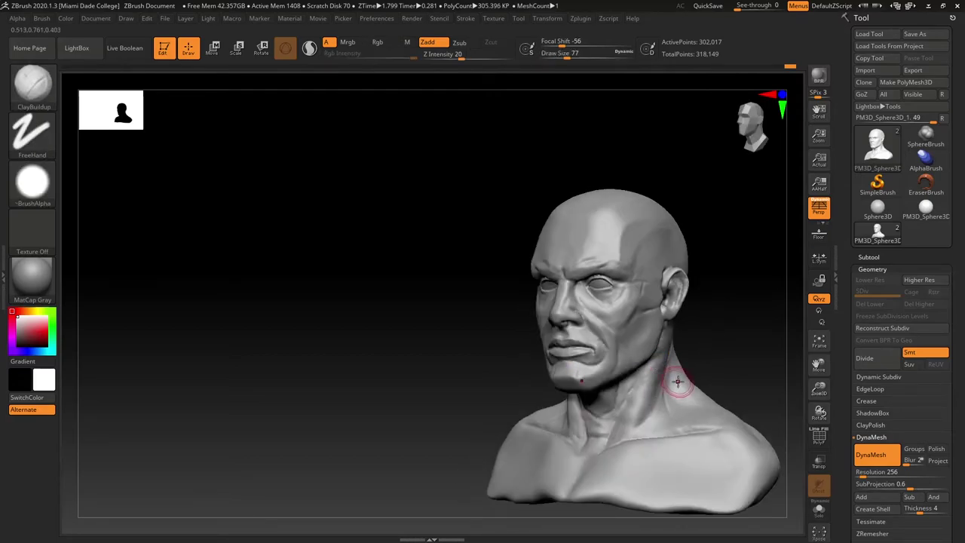
# Flatten the planes on the side and front of the neck with the hPolish brush at draw size 77
pyautogui.press('b')
pyautogui.press('h')
pyautogui.press('p')
pyautogui.moveTo(717, 316); pyautogui.dragTo(664, 363)
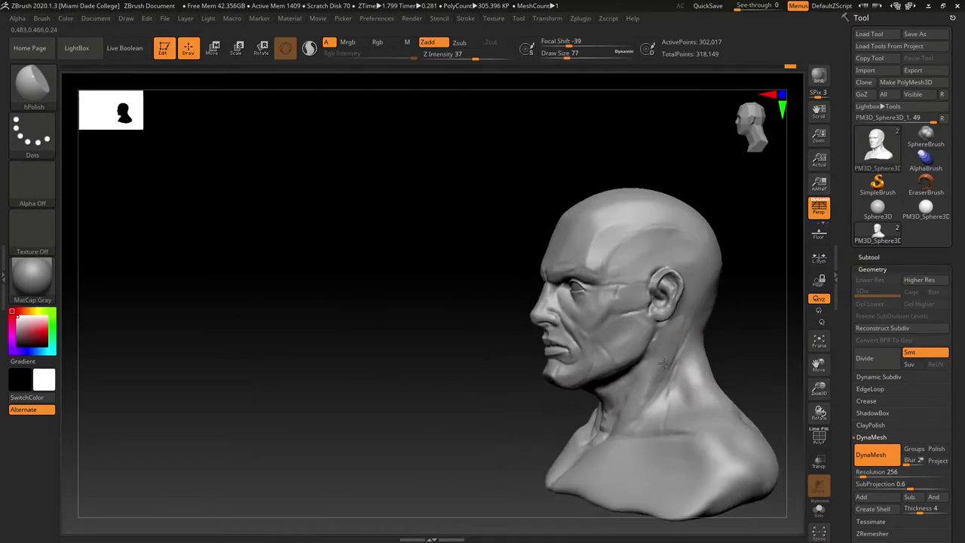
pyautogui.moveTo(667, 382); pyautogui.dragTo(695, 382, button='right')
pyautogui.moveTo(592, 429); pyautogui.dragTo(616, 400, button='right')
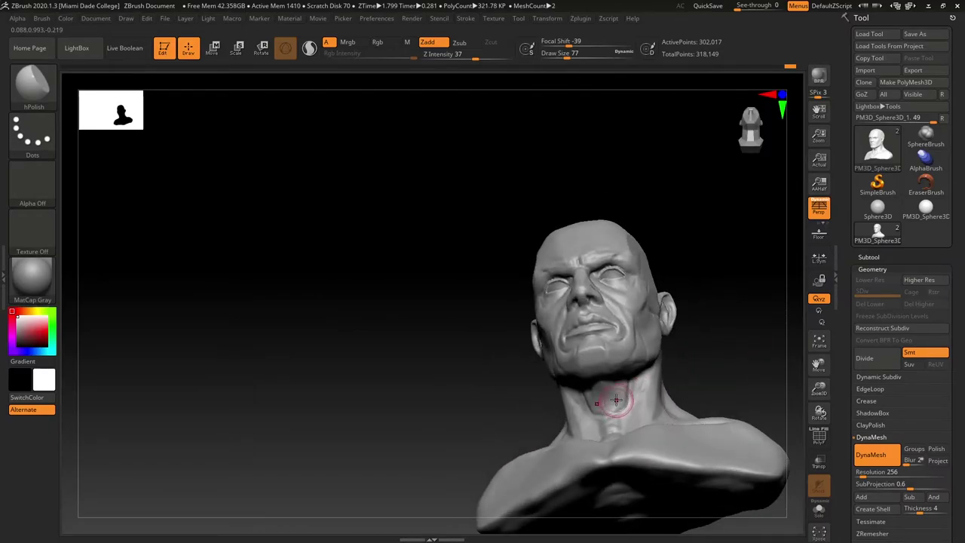
# Carve the crease where the throat meets the underside of the jaw with the DamStandard brush at draw size 77
pyautogui.moveTo(713, 339)
pyautogui.mouseDown()
pyautogui.moveTo(646, 360)
pyautogui.moveTo(684, 358)
pyautogui.moveTo(669, 344)
pyautogui.moveTo(691, 329)
pyautogui.mouseUp()
pyautogui.press('b')
pyautogui.press('d')
pyautogui.press('s')
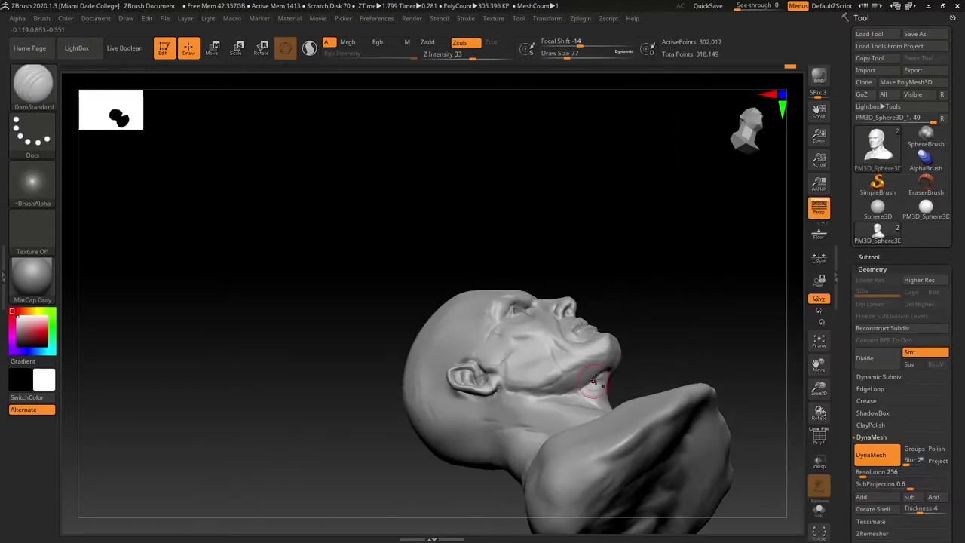
pyautogui.moveTo(588, 234); pyautogui.dragTo(725, 260)
pyautogui.moveTo(724, 240); pyautogui.dragTo(720, 212, button='right')
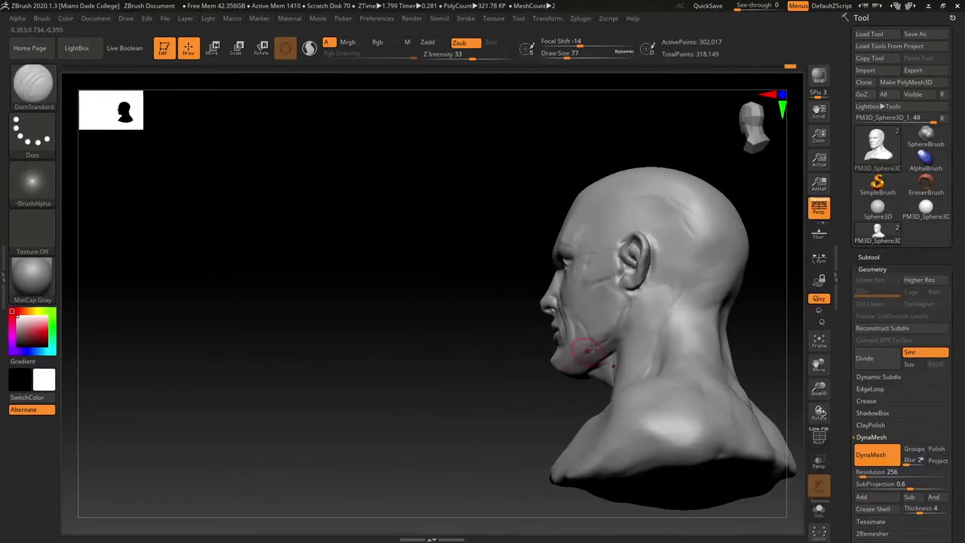
# Smooth the transitions below the ear and under the chin into the neck
pyautogui.moveTo(530, 417); pyautogui.dragTo(523, 448)
pyautogui.keyDown('shift'); pyautogui.moveTo(634, 295); pyautogui.dragTo(630, 301); pyautogui.keyUp('shift')
pyautogui.moveTo(477, 424)
pyautogui.mouseDown()
pyautogui.moveTo(508, 431)
pyautogui.moveTo(487, 401)
pyautogui.mouseUp()
pyautogui.keyDown('shift'); pyautogui.moveTo(605, 375); pyautogui.dragTo(610, 388); pyautogui.keyUp('shift')
pyautogui.moveTo(532, 444)
pyautogui.mouseDown()
pyautogui.moveTo(554, 441)
pyautogui.moveTo(594, 387)
pyautogui.mouseUp()
# Build up the collarbones and shoulders with the ClayBuildup brush at draw sizes 77 and 104, smoothing the added clay
pyautogui.press('b')
pyautogui.press('c')
pyautogui.press('b')
pyautogui.moveTo(544, 444); pyautogui.dragTo(648, 445)
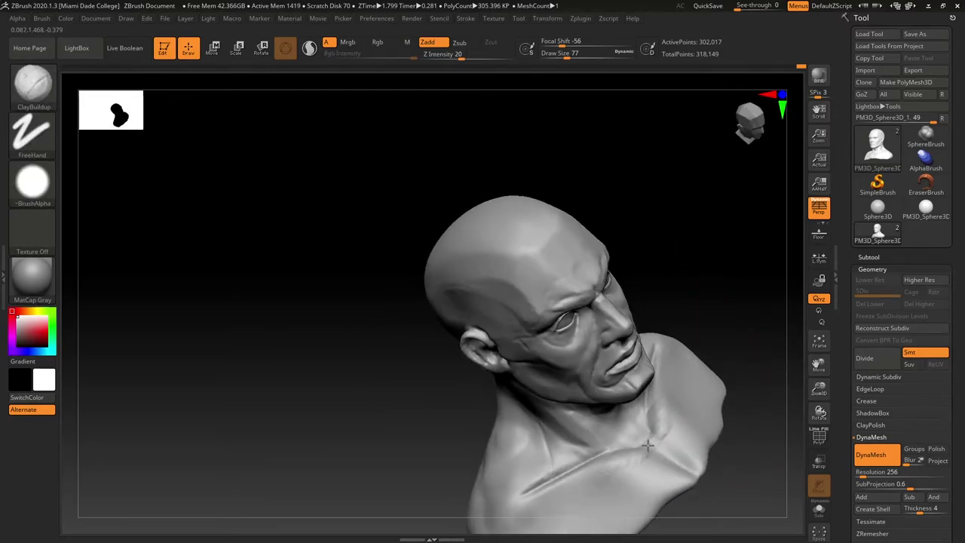
pyautogui.keyDown('shift'); pyautogui.moveTo(615, 473); pyautogui.dragTo(676, 360); pyautogui.keyUp('shift')
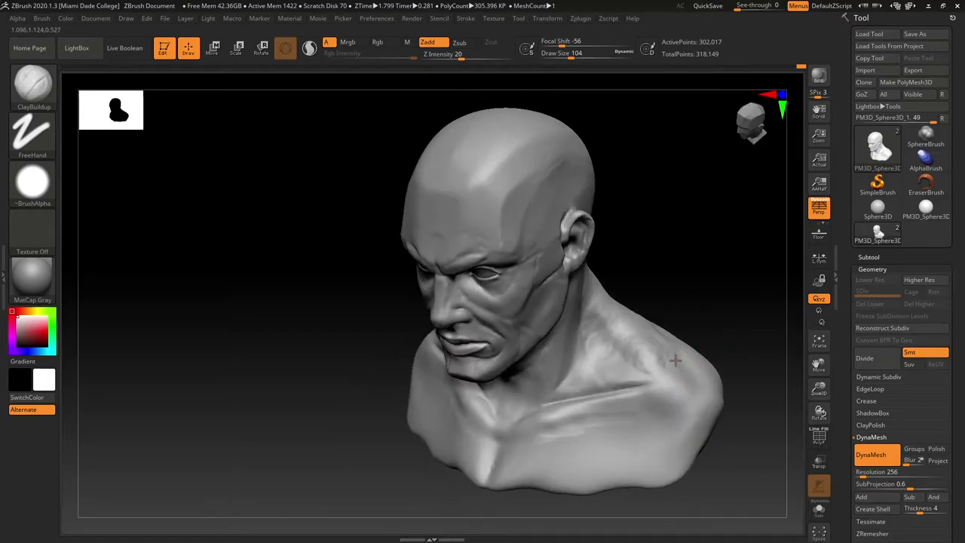
pyautogui.moveTo(692, 417)
pyautogui.keyDown('shift'); pyautogui.mouseDown()
pyautogui.moveTo(696, 382)
pyautogui.moveTo(679, 440)
pyautogui.mouseUp(); pyautogui.keyUp('shift')
pyautogui.keyDown('shift'); pyautogui.moveTo(698, 392); pyautogui.dragTo(691, 370); pyautogui.keyUp('shift')
# Reshape the bust's shoulders and overall silhouette with the Move brush at draw size 163
pyautogui.press('b')
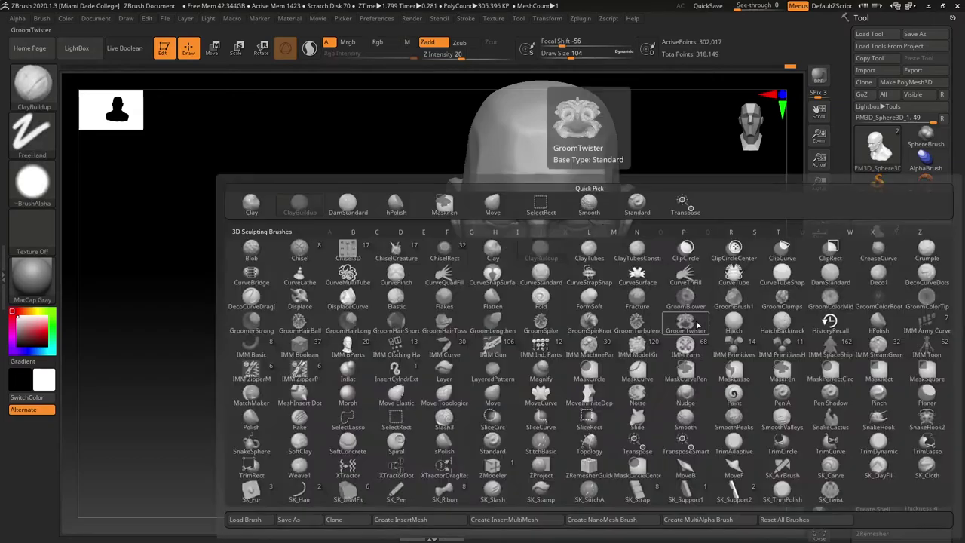
pyautogui.press('m')
pyautogui.press('v')
pyautogui.press('s')
pyautogui.moveTo(695, 306); pyautogui.dragTo(701, 305)
pyautogui.moveTo(639, 323)
pyautogui.mouseDown()
pyautogui.moveTo(624, 308)
pyautogui.moveTo(659, 297)
pyautogui.moveTo(646, 308)
pyautogui.moveTo(631, 296)
pyautogui.moveTo(707, 279)
pyautogui.moveTo(704, 295)
pyautogui.moveTo(659, 275)
pyautogui.moveTo(674, 276)
pyautogui.moveTo(664, 291)
pyautogui.moveTo(701, 321)
pyautogui.mouseUp()
pyautogui.keyDown('ctrl'); pyautogui.moveTo(701, 315); pyautogui.dragTo(690, 256, button='right'); pyautogui.keyUp('ctrl')
pyautogui.keyDown('shift'); pyautogui.moveTo(690, 256); pyautogui.dragTo(430, 315, button='right'); pyautogui.keyUp('shift')
pyautogui.keyDown('ctrl'); pyautogui.moveTo(616, 326); pyautogui.dragTo(618, 303, button='right'); pyautogui.keyUp('ctrl')
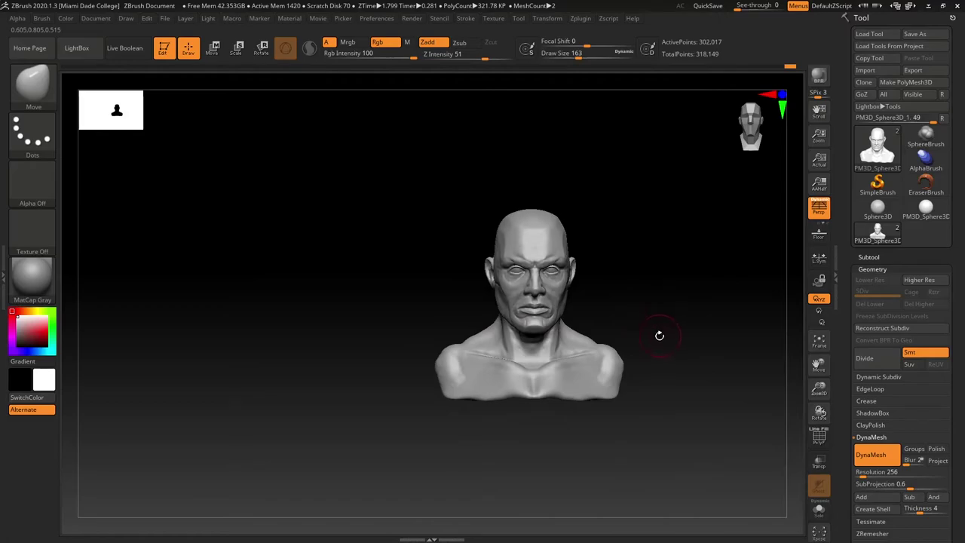
pyautogui.moveTo(663, 343); pyautogui.dragTo(672, 322)
pyautogui.keyDown('ctrl'); pyautogui.moveTo(671, 321); pyautogui.dragTo(700, 343, button='right'); pyautogui.keyUp('ctrl')
pyautogui.moveTo(700, 343)
pyautogui.keyDown('ctrl'); pyautogui.mouseDown(button='right')
pyautogui.moveTo(621, 327)
pyautogui.moveTo(674, 327)
pyautogui.mouseUp(button='right'); pyautogui.keyUp('ctrl')
# Refine the jaw and neck proportions with the Move brush at draw sizes 108 and 128
pyautogui.press('s')
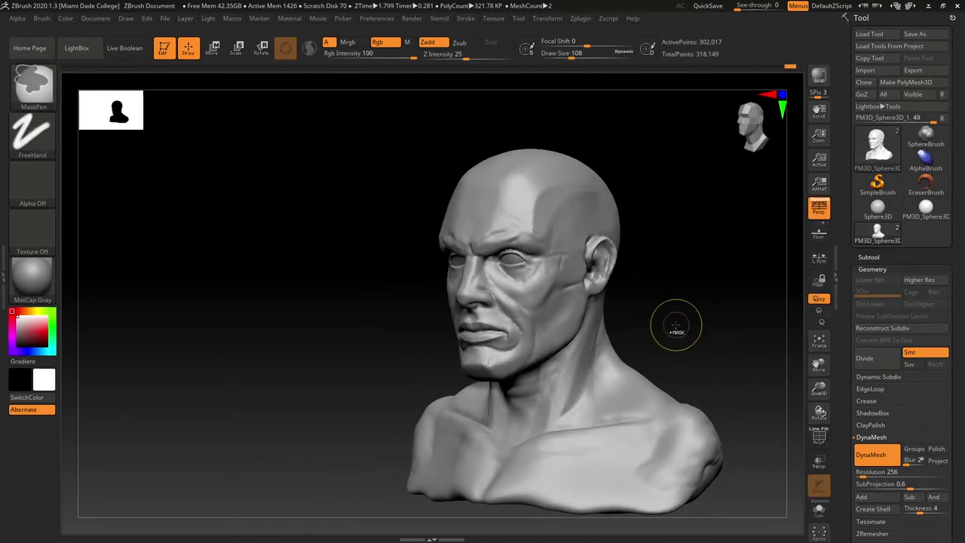
pyautogui.moveTo(369, 289); pyautogui.dragTo(407, 279)
pyautogui.moveTo(438, 240)
pyautogui.mouseDown()
pyautogui.moveTo(388, 276)
pyautogui.moveTo(599, 303)
pyautogui.moveTo(559, 309)
pyautogui.mouseUp()
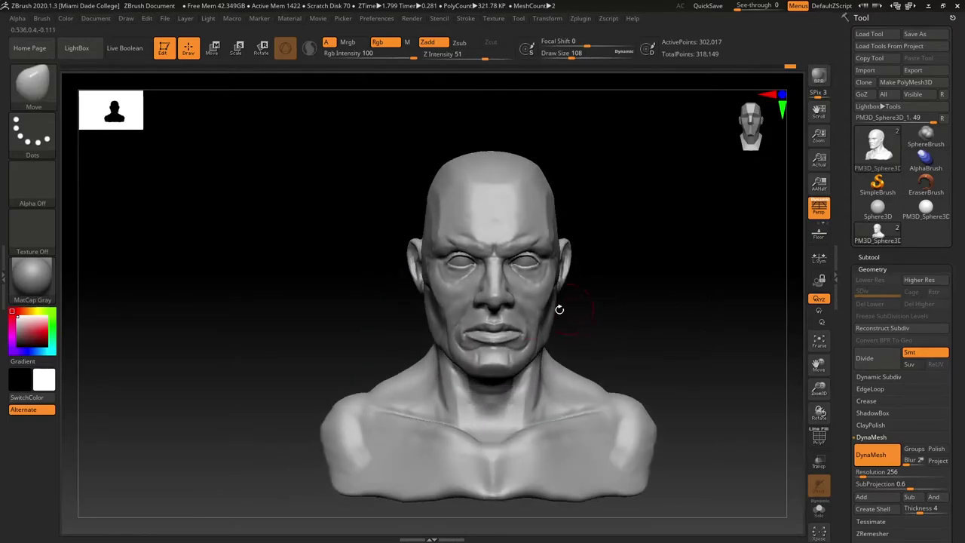
pyautogui.press(']')
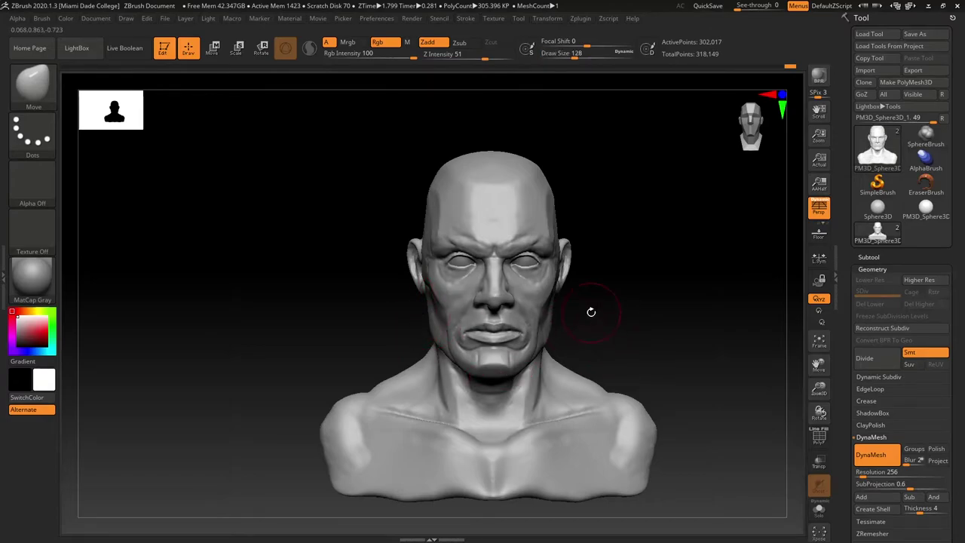
pyautogui.moveTo(591, 311); pyautogui.dragTo(595, 281)
pyautogui.moveTo(605, 345)
pyautogui.mouseDown()
pyautogui.moveTo(609, 329)
pyautogui.moveTo(610, 340)
pyautogui.mouseUp()
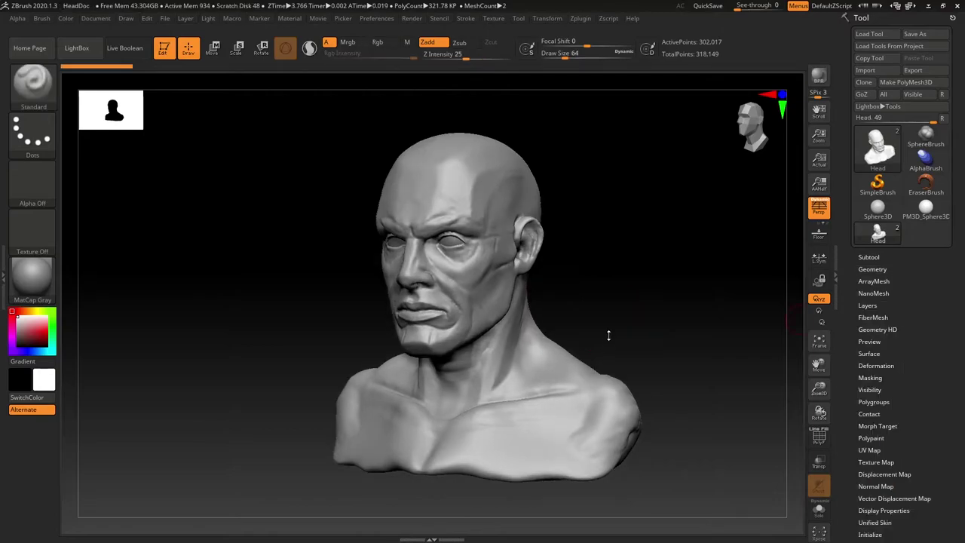
# Adjust the lower eyelid and eye bag in side profile with the Move brush at draw size 64
pyautogui.moveTo(591, 297)
pyautogui.mouseDown()
pyautogui.moveTo(626, 303)
pyautogui.moveTo(638, 291)
pyautogui.moveTo(637, 330)
pyautogui.mouseUp()
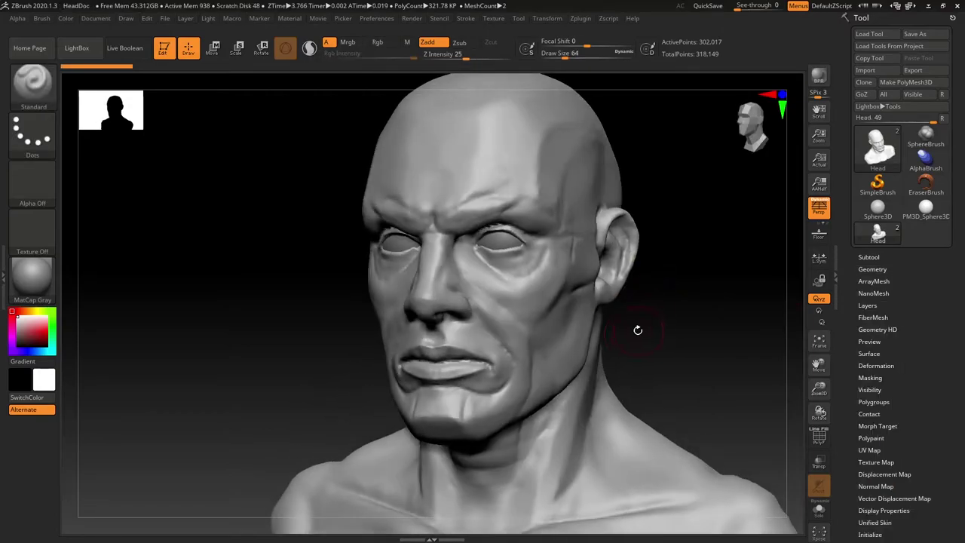
pyautogui.press('b')
pyautogui.press('m')
pyautogui.press('v')
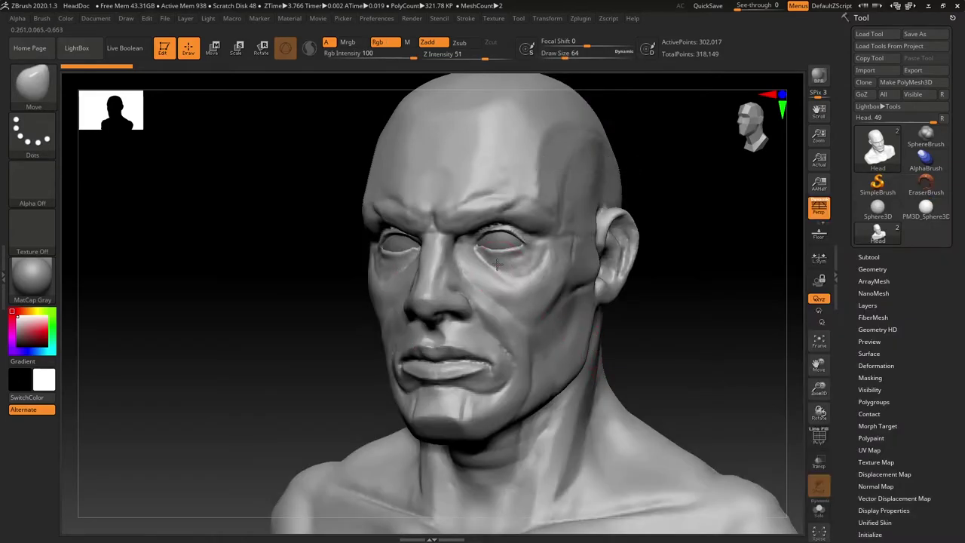
pyautogui.moveTo(682, 232); pyautogui.dragTo(620, 226)
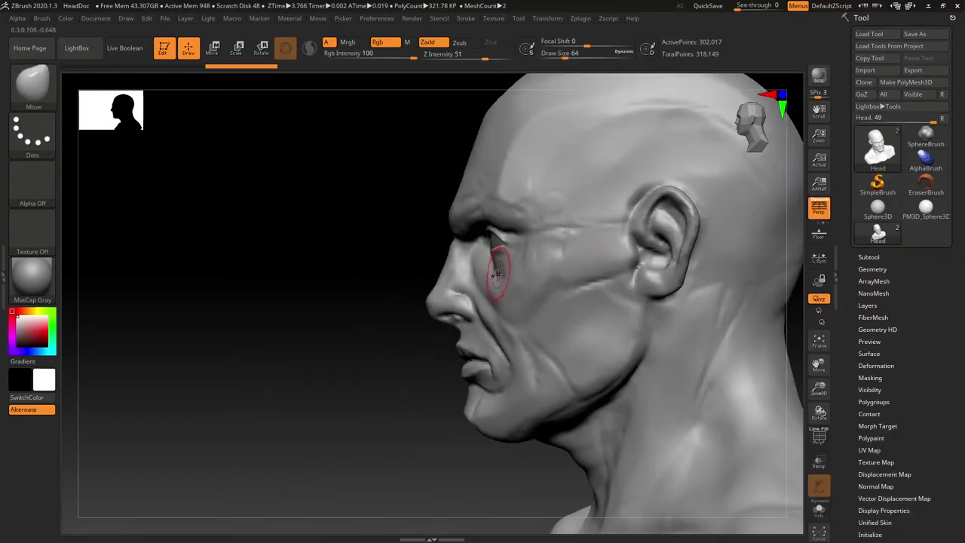
pyautogui.moveTo(494, 268); pyautogui.dragTo(496, 272)
pyautogui.press('ctrl')
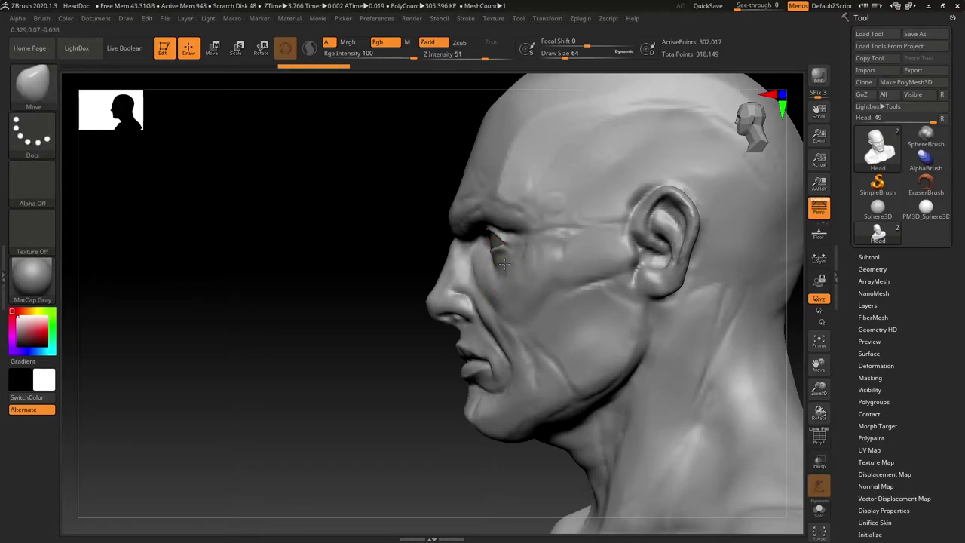
pyautogui.keyDown('ctrl'); pyautogui.keyDown('shift'); pyautogui.click(402, 405); pyautogui.keyUp('shift'); pyautogui.keyUp('ctrl')
pyautogui.moveTo(402, 405); pyautogui.dragTo(635, 352)
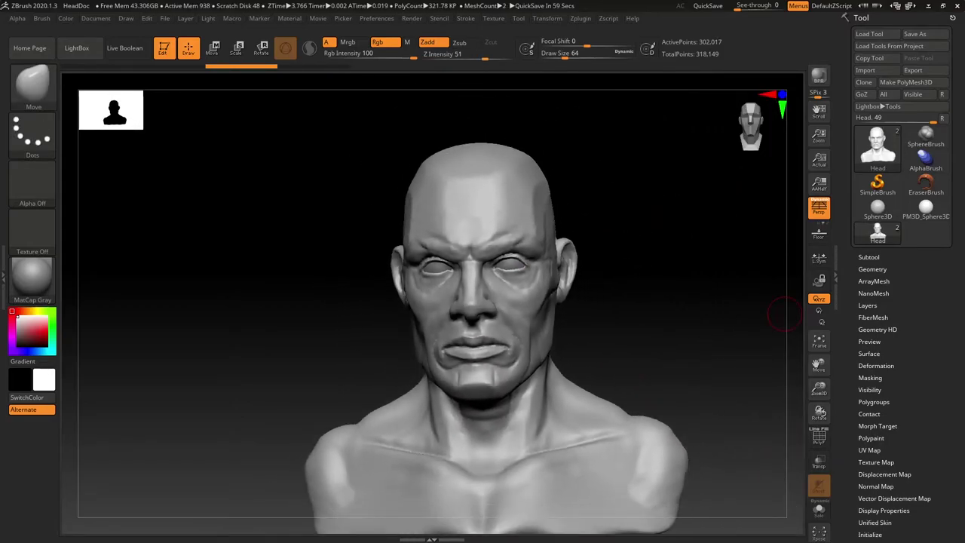
# Adjust the mouth corners and surrounding cheek folds with the Move brush at draw sizes 33 and 41
pyautogui.moveTo(607, 323); pyautogui.dragTo(601, 321)
pyautogui.keyDown('ctrl'); pyautogui.moveTo(507, 260); pyautogui.dragTo(499, 317, button='right'); pyautogui.keyUp('ctrl')
pyautogui.press('s')
pyautogui.moveTo(496, 318); pyautogui.dragTo(489, 317)
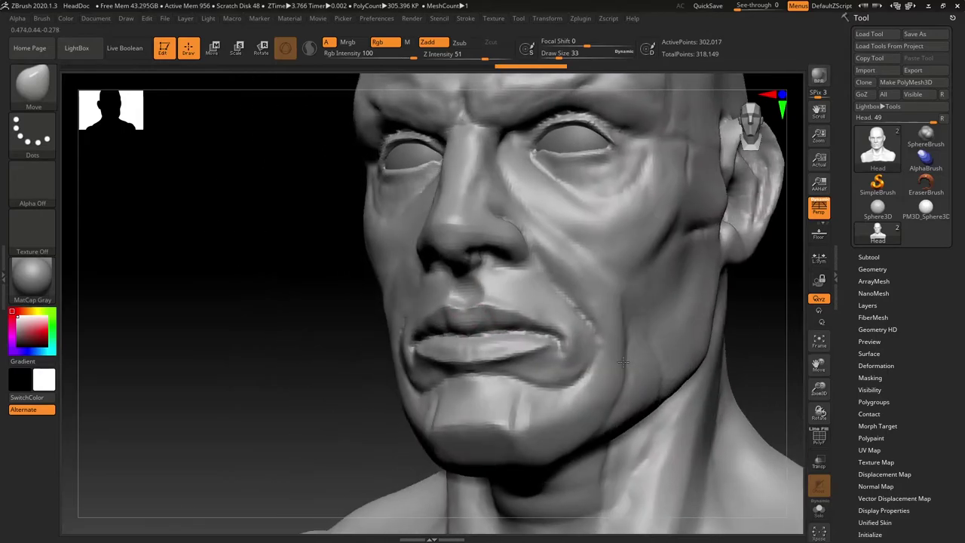
pyautogui.moveTo(596, 354)
pyautogui.mouseDown()
pyautogui.moveTo(565, 377)
pyautogui.moveTo(499, 352)
pyautogui.mouseUp()
pyautogui.moveTo(320, 422)
pyautogui.keyDown('alt'); pyautogui.mouseDown()
pyautogui.moveTo(304, 396)
pyautogui.moveTo(275, 419)
pyautogui.mouseUp(); pyautogui.keyUp('alt')
pyautogui.moveTo(696, 349); pyautogui.dragTo(708, 346)
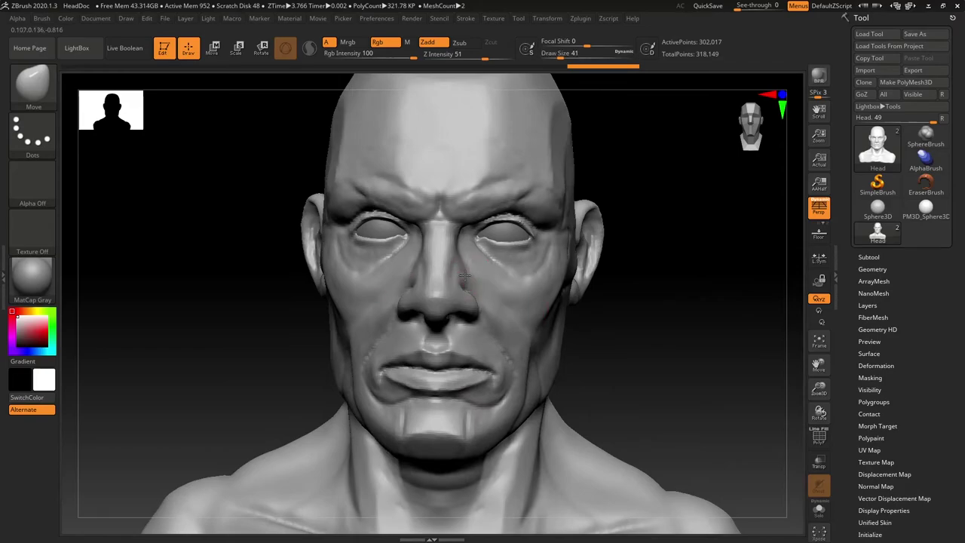
pyautogui.moveTo(673, 338); pyautogui.dragTo(646, 362)
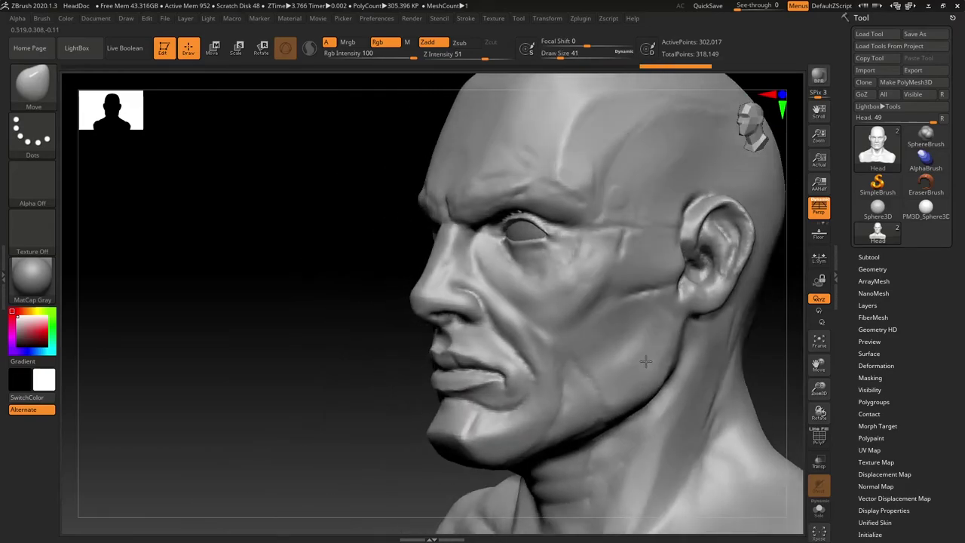
pyautogui.moveTo(646, 362); pyautogui.dragTo(626, 419)
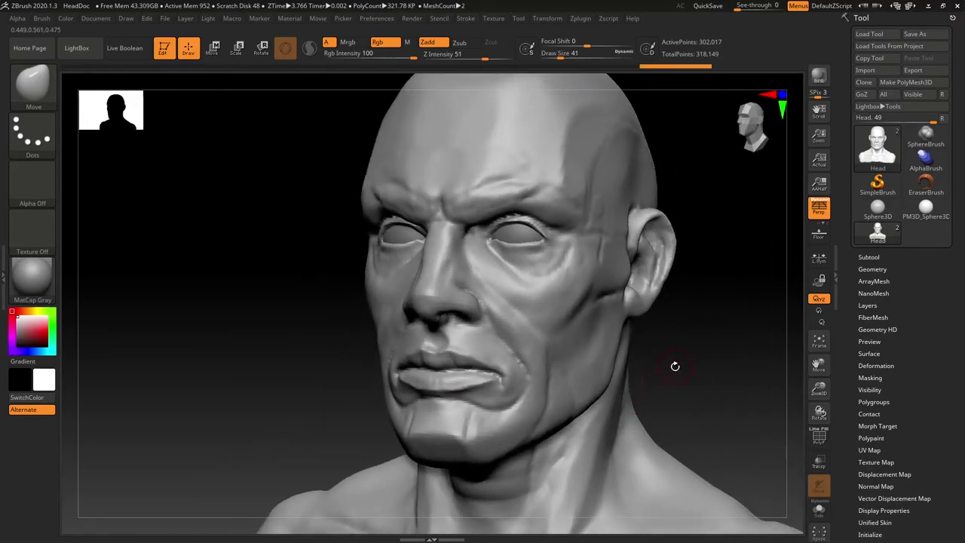
pyautogui.moveTo(675, 365); pyautogui.dragTo(603, 405)
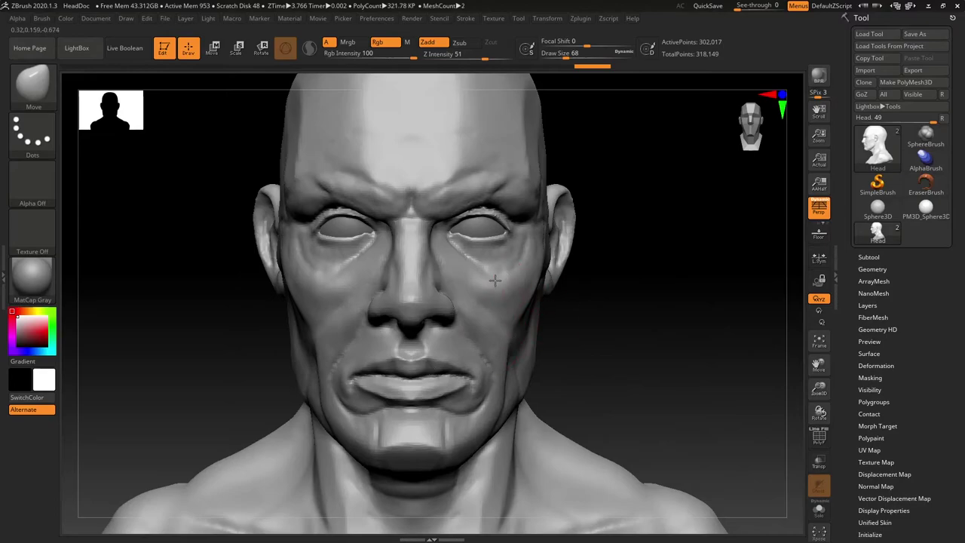
# Reshape the cheeks below the eyes and the area around the lower lip with the Move brush at draw size 68
pyautogui.moveTo(495, 281); pyautogui.dragTo(504, 283)
pyautogui.moveTo(698, 332)
pyautogui.mouseDown()
pyautogui.moveTo(622, 327)
pyautogui.moveTo(642, 327)
pyautogui.moveTo(576, 339)
pyautogui.mouseUp()
pyautogui.moveTo(366, 415); pyautogui.dragTo(380, 420)
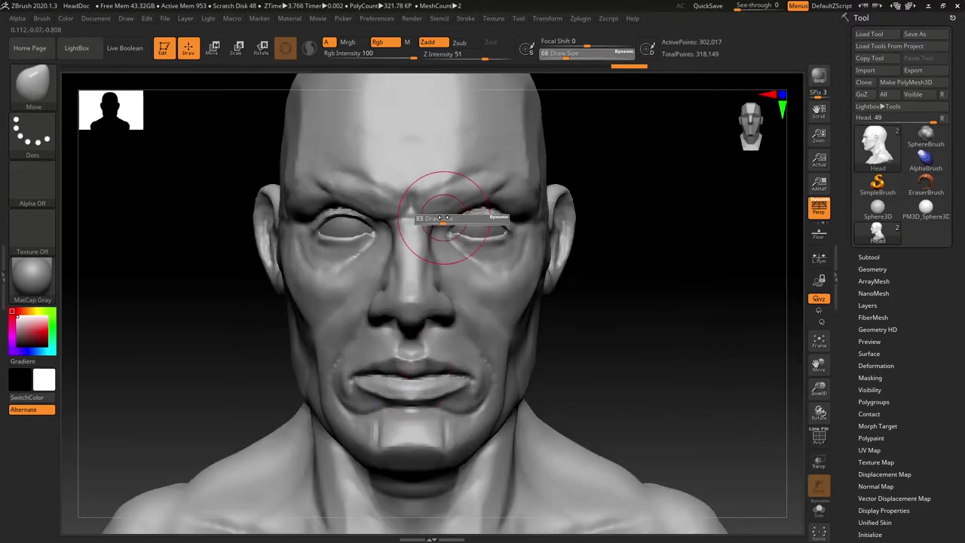
# Smooth the outer brows, temples and upper cheeks beside the eyes at draw sizes 68 and 41
pyautogui.moveTo(654, 303); pyautogui.dragTo(500, 193)
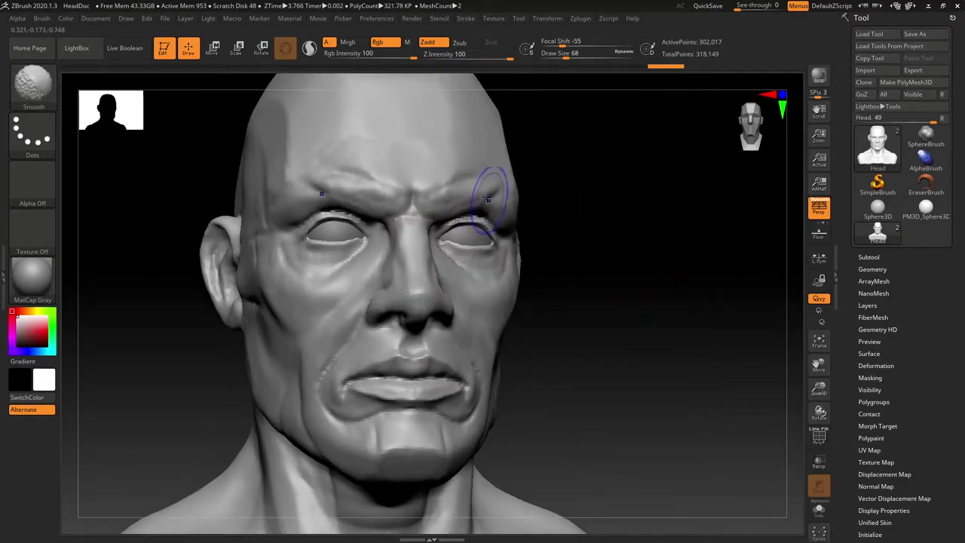
pyautogui.moveTo(638, 254); pyautogui.dragTo(459, 146)
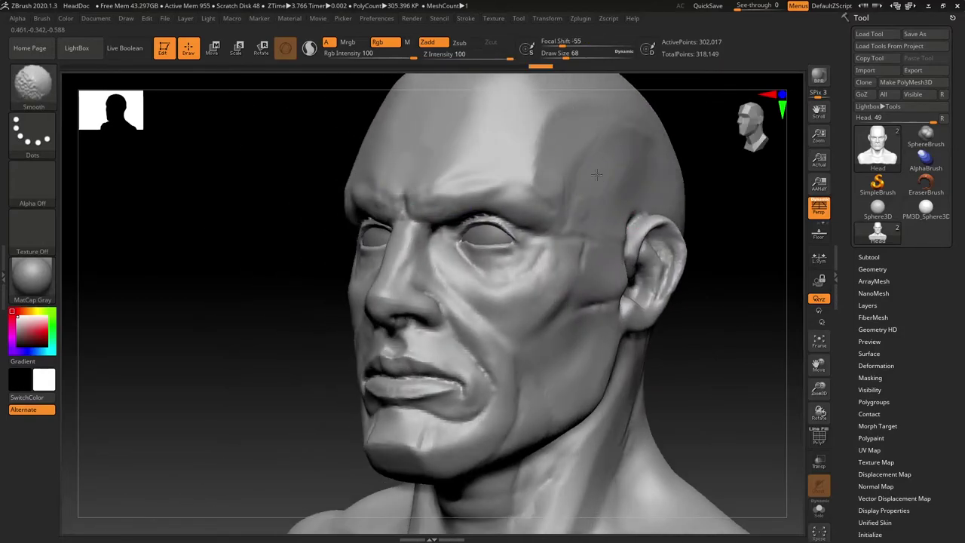
pyautogui.keyDown('shift'); pyautogui.moveTo(646, 150); pyautogui.dragTo(641, 162); pyautogui.keyUp('shift')
pyautogui.keyDown('shift'); pyautogui.moveTo(535, 283); pyautogui.dragTo(537, 251); pyautogui.keyUp('shift')
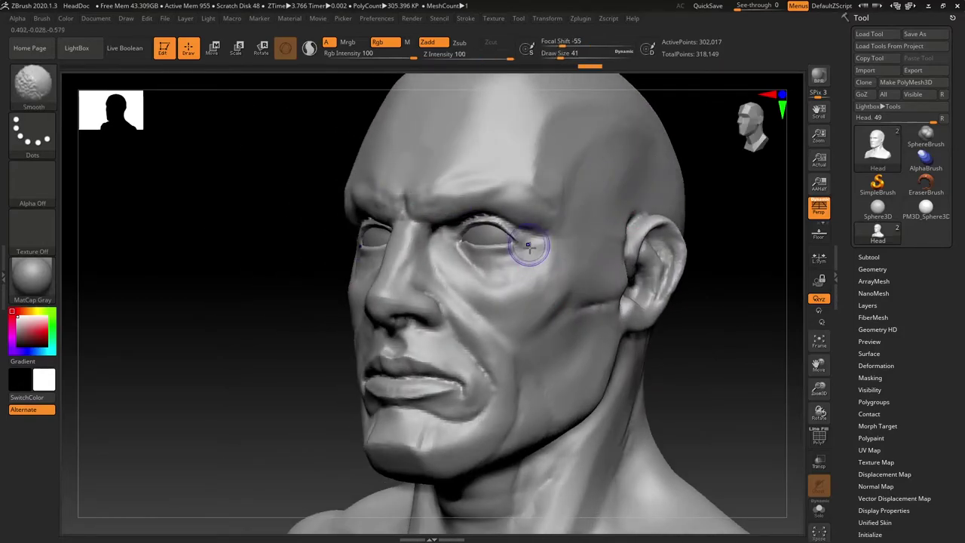
pyautogui.moveTo(679, 348); pyautogui.dragTo(708, 352)
# Refine the neck contour, nape and top of the skull with the Move brush at draw size 41
pyautogui.moveTo(659, 381); pyautogui.dragTo(637, 429)
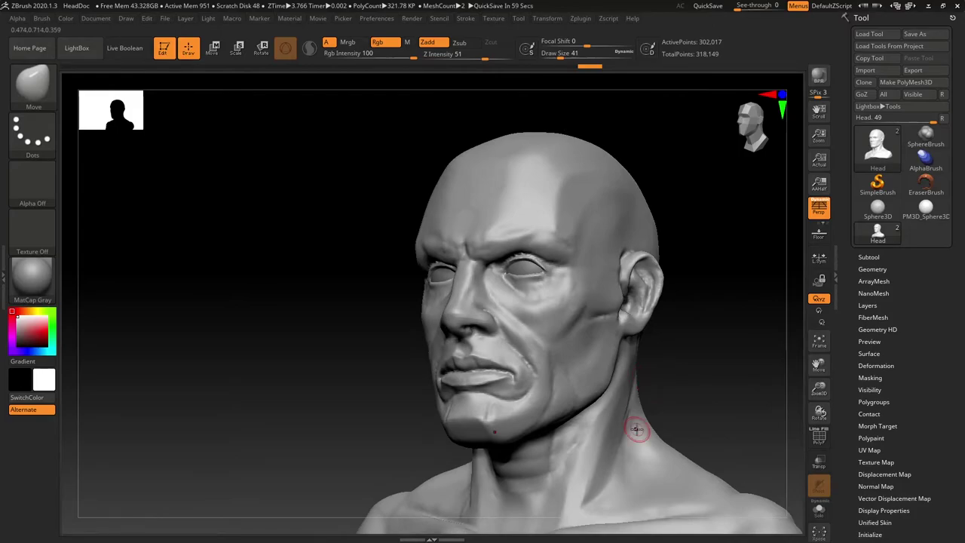
pyautogui.moveTo(698, 416); pyautogui.dragTo(650, 404)
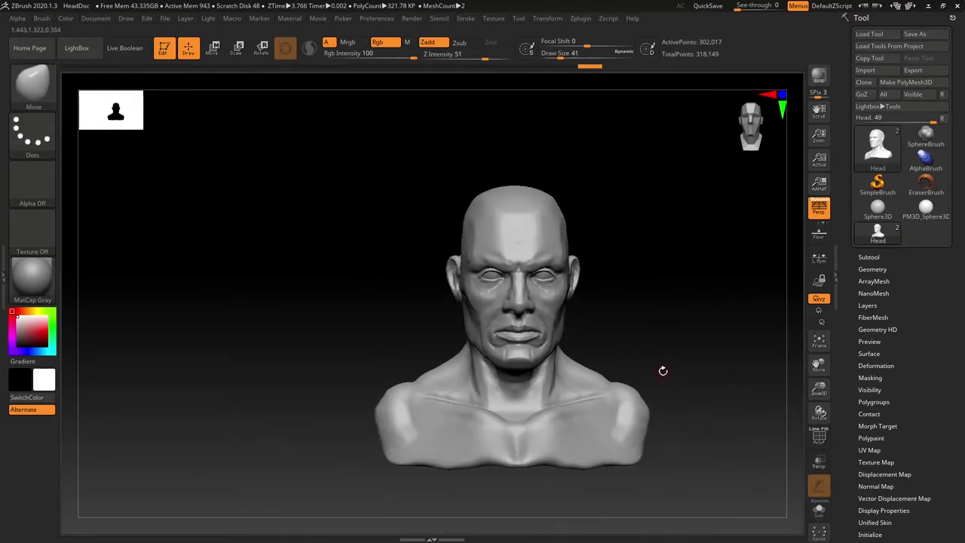
pyautogui.moveTo(662, 370); pyautogui.dragTo(622, 368)
pyautogui.moveTo(535, 404); pyautogui.dragTo(522, 429)
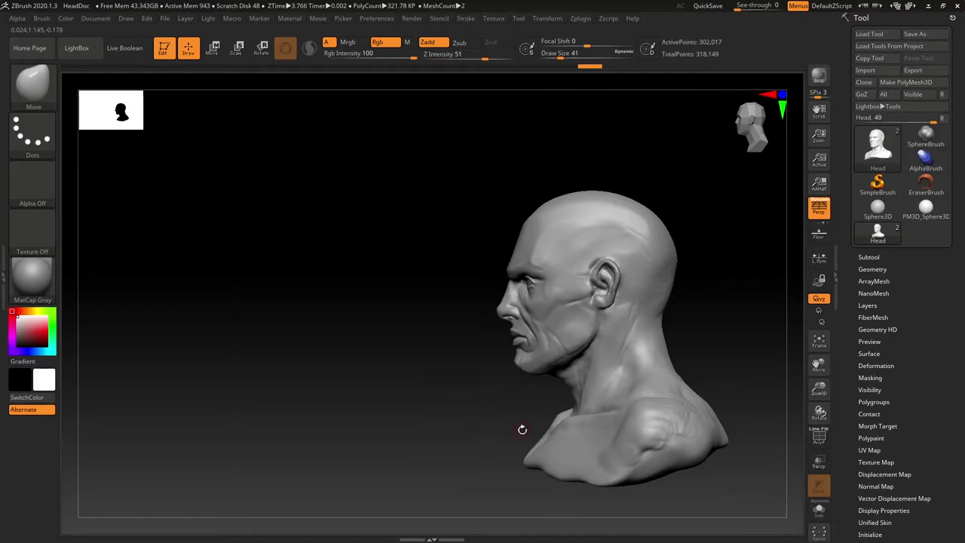
pyautogui.moveTo(717, 303); pyautogui.dragTo(666, 353)
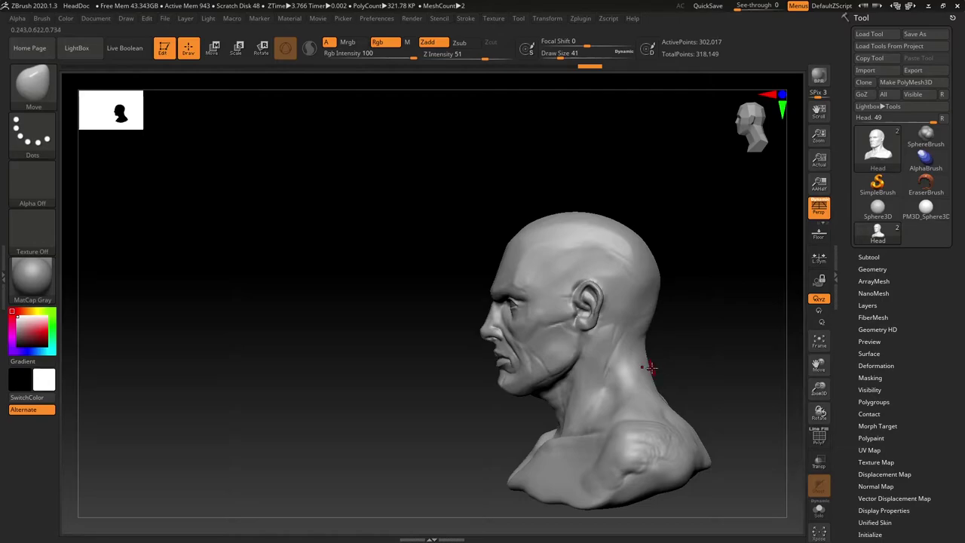
pyautogui.moveTo(651, 367); pyautogui.dragTo(630, 362)
pyautogui.moveTo(629, 362)
pyautogui.mouseDown(button='right')
pyautogui.moveTo(633, 370)
pyautogui.moveTo(623, 366)
pyautogui.mouseUp(button='right')
pyautogui.keyDown('alt'); pyautogui.moveTo(445, 346); pyautogui.dragTo(610, 291, button='right'); pyautogui.keyUp('alt')
pyautogui.moveTo(550, 209); pyautogui.dragTo(552, 212)
pyautogui.moveTo(317, 316)
pyautogui.mouseDown(button='right')
pyautogui.moveTo(409, 317)
pyautogui.moveTo(369, 317)
pyautogui.mouseUp(button='right')
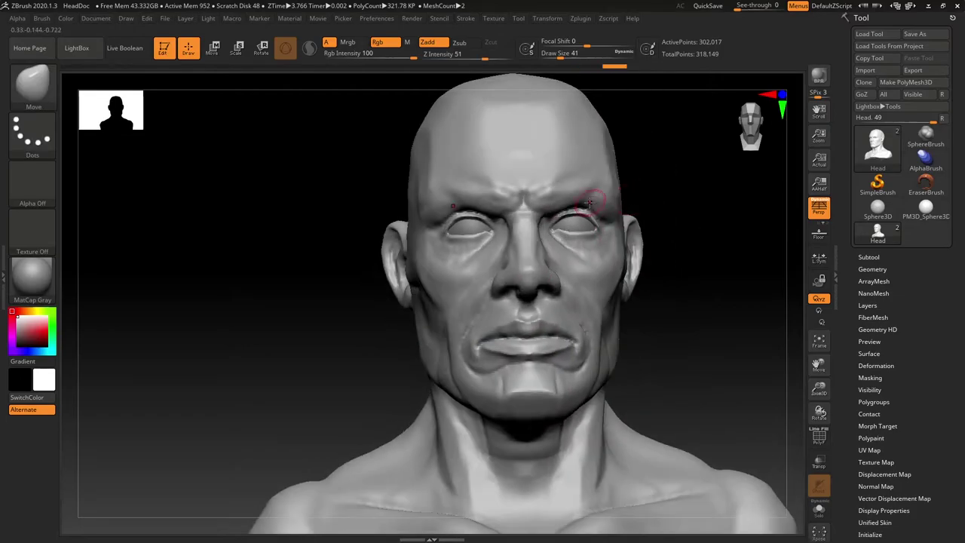
pyautogui.moveTo(663, 186)
pyautogui.mouseDown()
pyautogui.moveTo(629, 208)
pyautogui.moveTo(657, 308)
pyautogui.moveTo(588, 377)
pyautogui.moveTo(494, 457)
pyautogui.moveTo(339, 450)
pyautogui.moveTo(363, 446)
pyautogui.mouseUp()
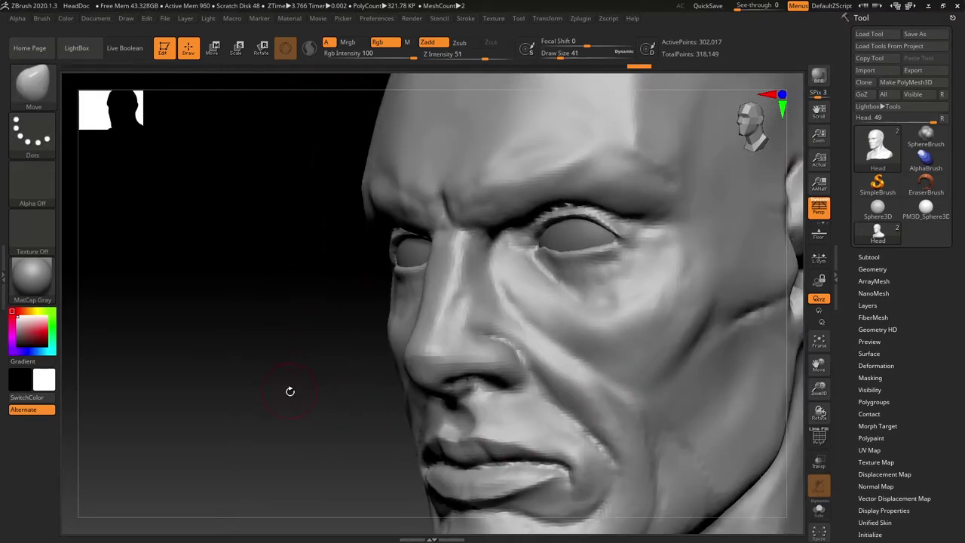
# Turn off DynaMesh for the head
pyautogui.click(873, 269)
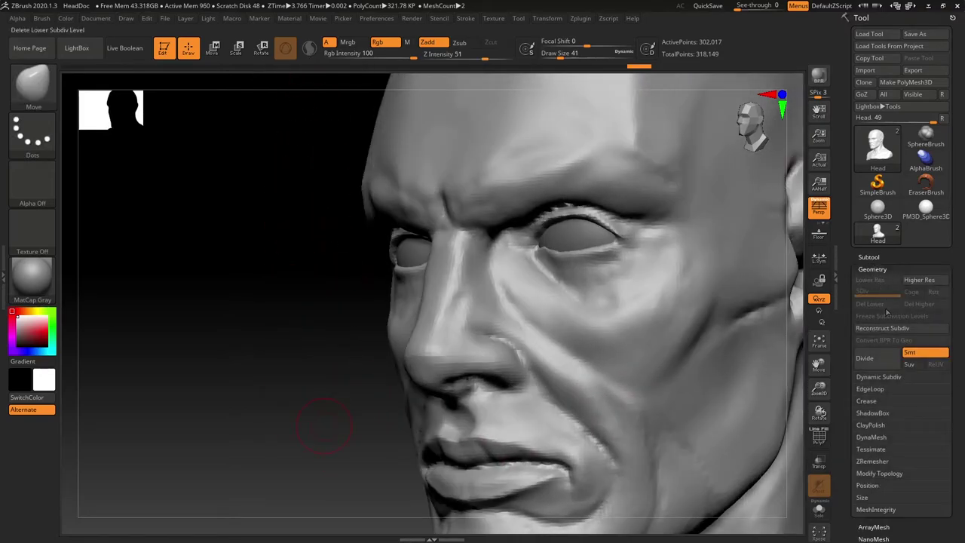
pyautogui.click(880, 439)
pyautogui.keyDown('ctrl'); pyautogui.moveTo(377, 453); pyautogui.dragTo(381, 390, button='right'); pyautogui.keyUp('ctrl')
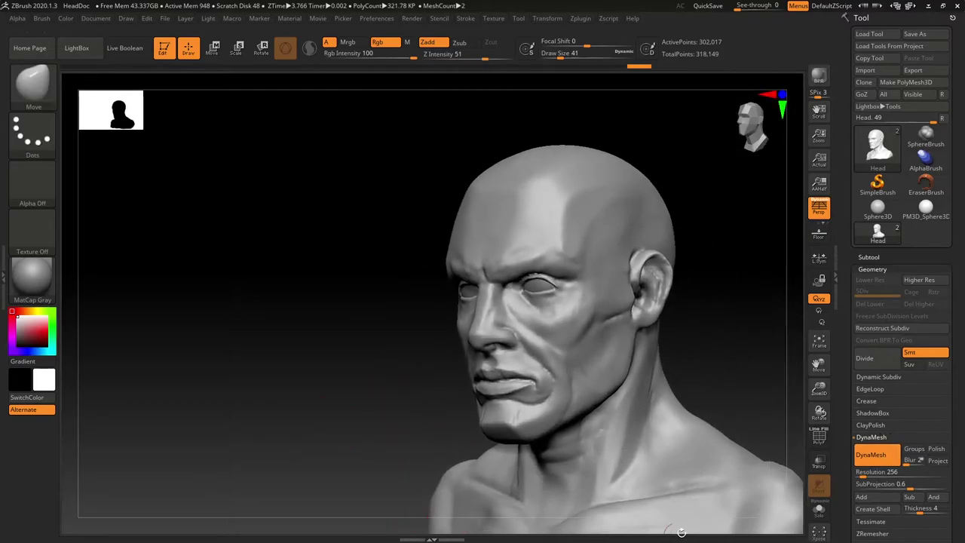
pyautogui.moveTo(724, 362); pyautogui.dragTo(700, 351)
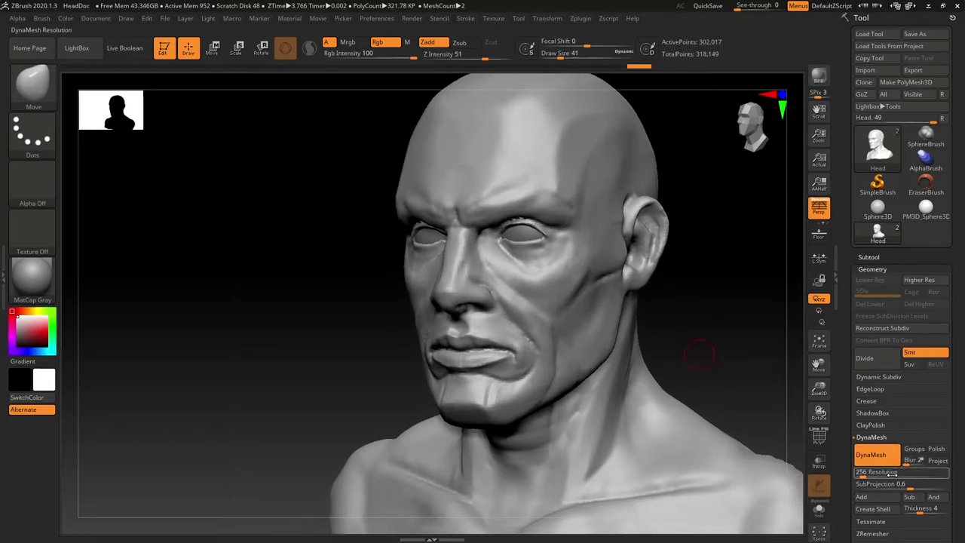
pyautogui.click(874, 455)
pyautogui.moveTo(625, 446); pyautogui.dragTo(655, 356)
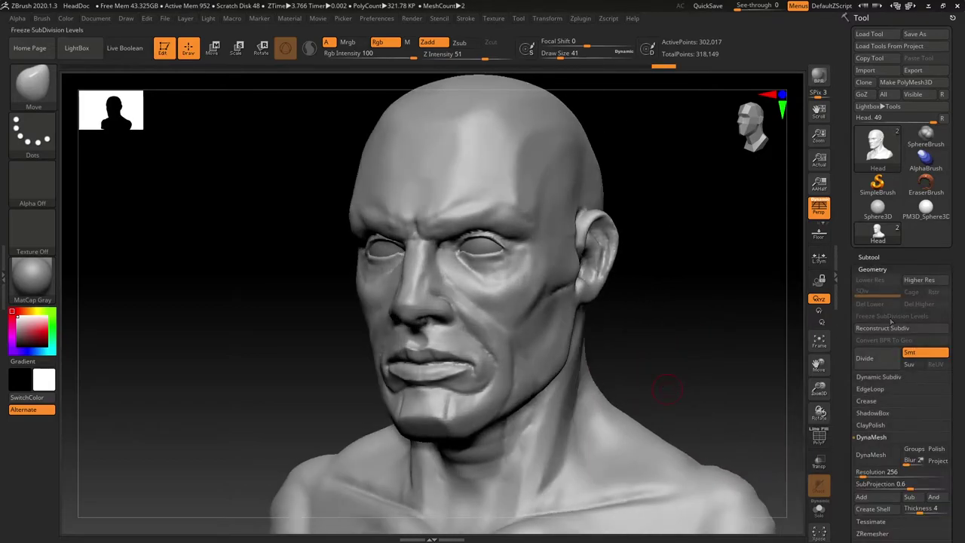
# Retopologize the head with ZRemesher at a target polygon count of 5 and subdivide the result once
pyautogui.scroll(-3, 956, 400)
pyautogui.click(874, 421)
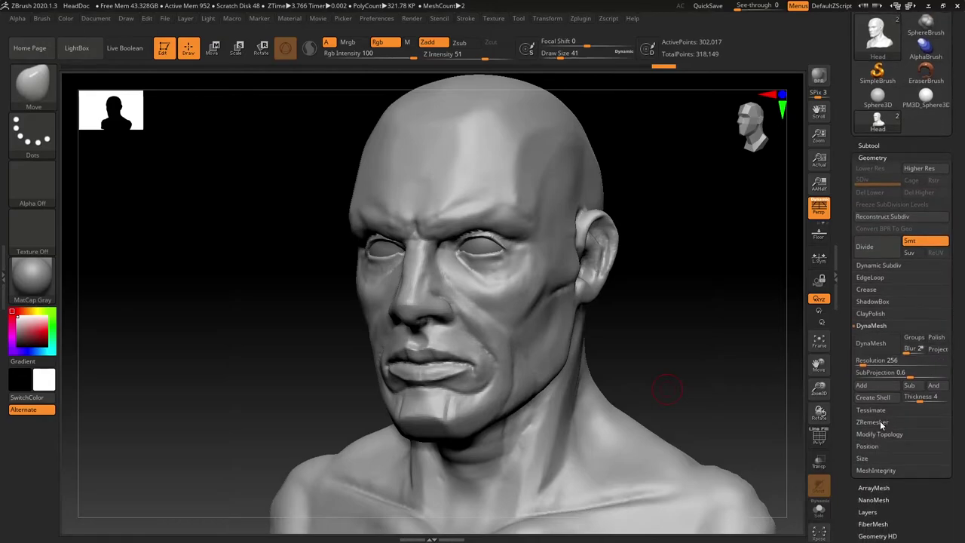
pyautogui.click(888, 366)
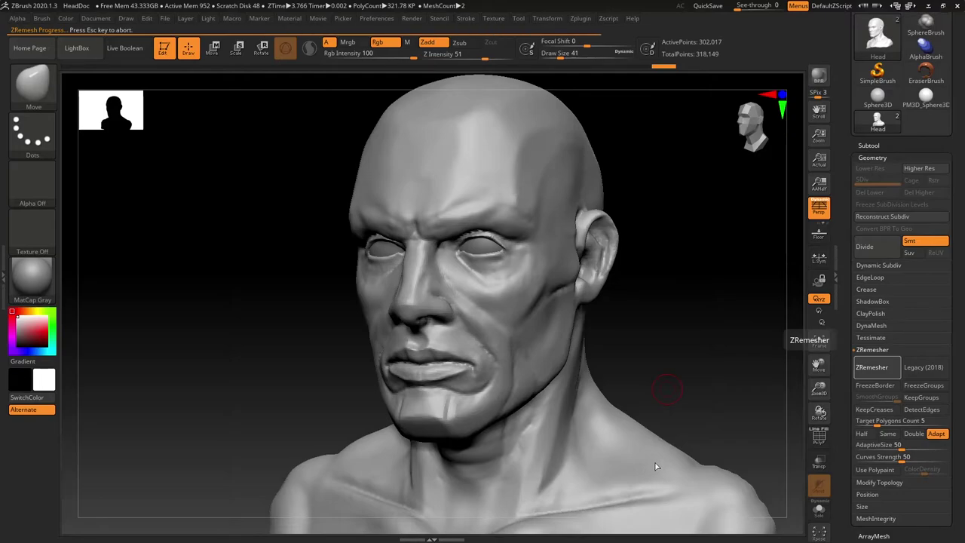
pyautogui.moveTo(659, 452); pyautogui.dragTo(639, 440)
pyautogui.hotkey('ctrl', 'd')
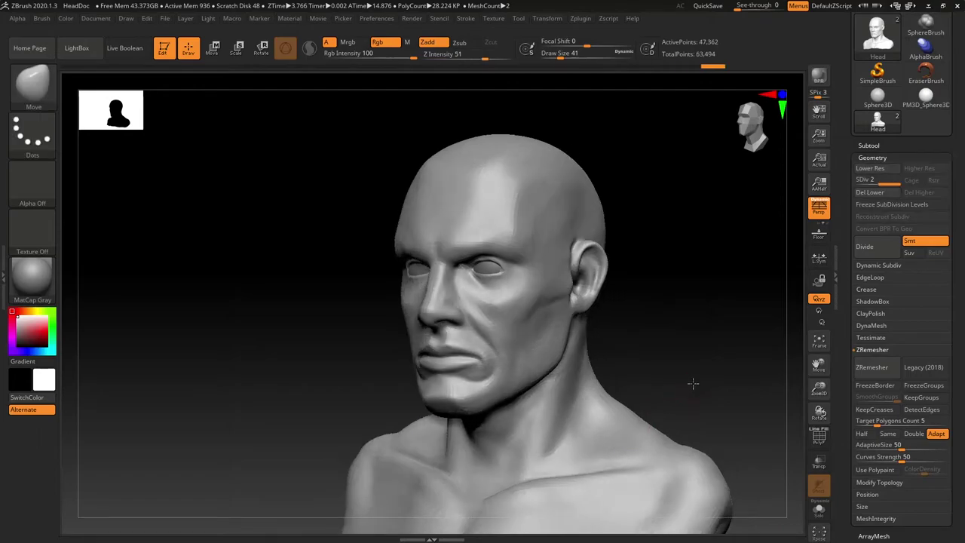
# Smooth and redefine the folds between the nose and mouth corners with the DamStandard brush at draw size 41
pyautogui.moveTo(691, 384); pyautogui.dragTo(616, 355)
pyautogui.moveTo(616, 355)
pyautogui.keyDown('ctrl'); pyautogui.mouseDown(button='right')
pyautogui.moveTo(608, 386)
pyautogui.moveTo(623, 367)
pyautogui.mouseUp(button='right'); pyautogui.keyUp('ctrl')
pyautogui.moveTo(517, 382)
pyautogui.keyDown('shift'); pyautogui.mouseDown()
pyautogui.moveTo(513, 392)
pyautogui.moveTo(524, 371)
pyautogui.moveTo(646, 345)
pyautogui.moveTo(500, 302)
pyautogui.mouseUp(); pyautogui.keyUp('shift')
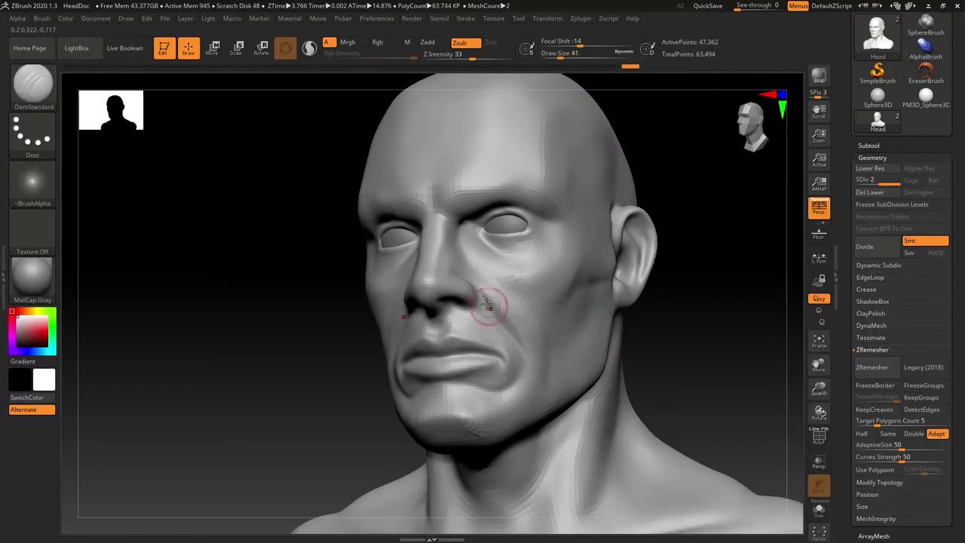
pyautogui.moveTo(654, 346)
pyautogui.mouseDown()
pyautogui.moveTo(573, 377)
pyautogui.moveTo(390, 368)
pyautogui.moveTo(452, 296)
pyautogui.mouseUp()
pyautogui.moveTo(294, 335); pyautogui.dragTo(368, 364)
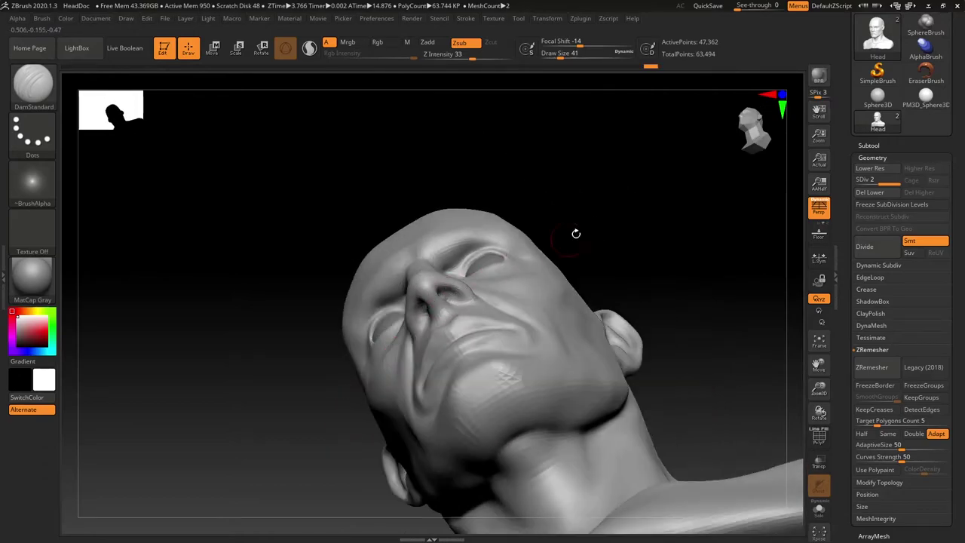
# Carve the nostrils deeper from below with the DamStandard brush at draw size 27, smoothing the inner edges
pyautogui.moveTo(575, 233); pyautogui.dragTo(609, 192)
pyautogui.moveTo(452, 291); pyautogui.dragTo(458, 300)
pyautogui.moveTo(633, 222)
pyautogui.mouseDown()
pyautogui.moveTo(555, 275)
pyautogui.moveTo(544, 296)
pyautogui.mouseUp()
pyautogui.press('s')
pyautogui.moveTo(370, 378); pyautogui.dragTo(367, 377)
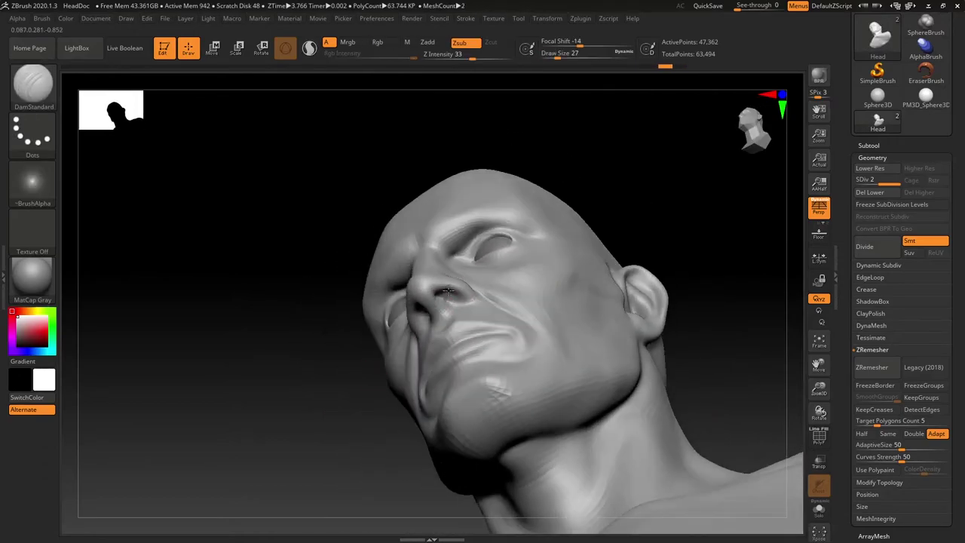
pyautogui.moveTo(452, 297); pyautogui.dragTo(461, 301)
pyautogui.moveTo(605, 211)
pyautogui.mouseDown()
pyautogui.moveTo(591, 160)
pyautogui.moveTo(626, 241)
pyautogui.mouseUp()
pyautogui.keyDown('shift'); pyautogui.moveTo(451, 291); pyautogui.dragTo(457, 284); pyautogui.keyUp('shift')
pyautogui.moveTo(641, 162); pyautogui.dragTo(624, 134)
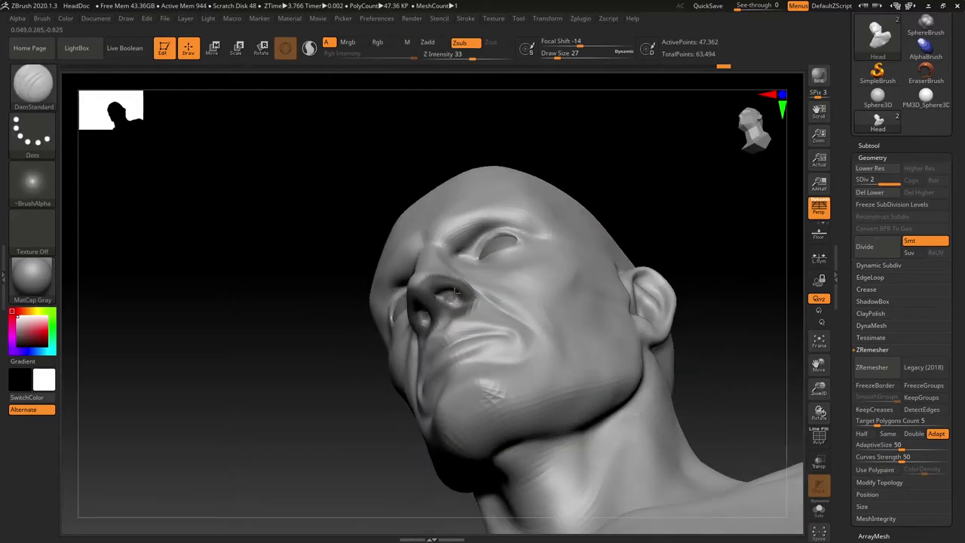
pyautogui.moveTo(456, 291); pyautogui.dragTo(454, 298, button='right')
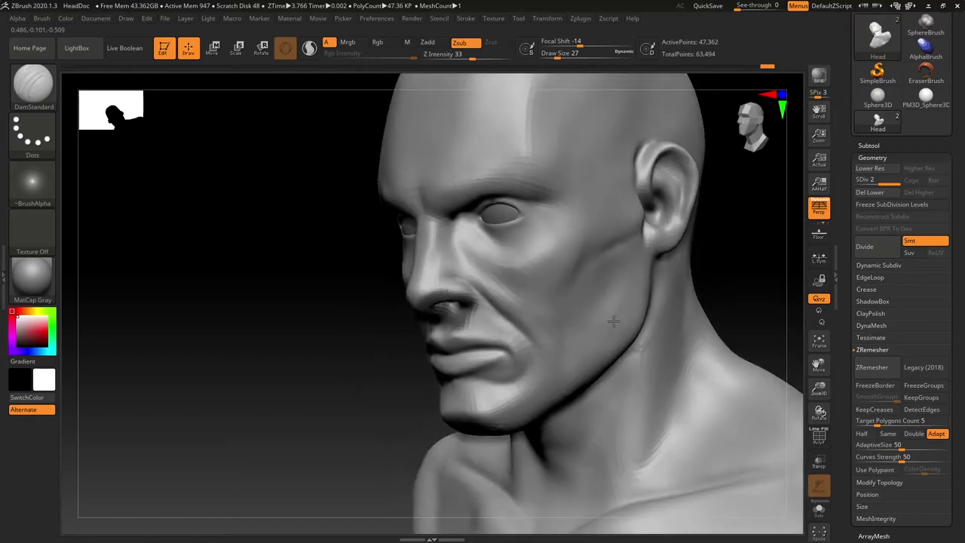
# Sharpen the inner eye corner and lower eyelid crease with the DamStandard brush at draw size 27
pyautogui.keyDown('ctrl'); pyautogui.moveTo(334, 410); pyautogui.dragTo(605, 250, button='right'); pyautogui.keyUp('ctrl')
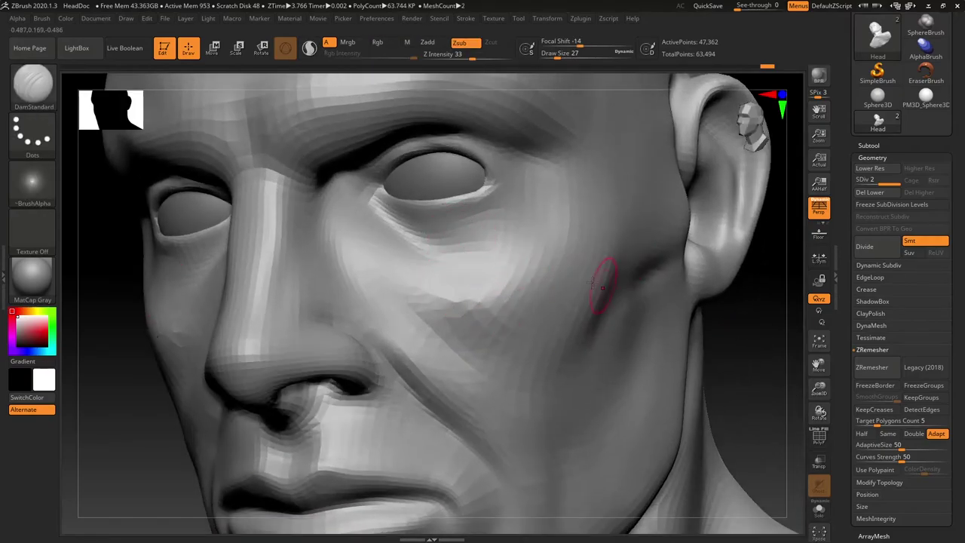
pyautogui.moveTo(399, 201)
pyautogui.mouseDown()
pyautogui.moveTo(460, 198)
pyautogui.moveTo(501, 179)
pyautogui.moveTo(446, 151)
pyautogui.moveTo(386, 154)
pyautogui.moveTo(364, 170)
pyautogui.mouseUp()
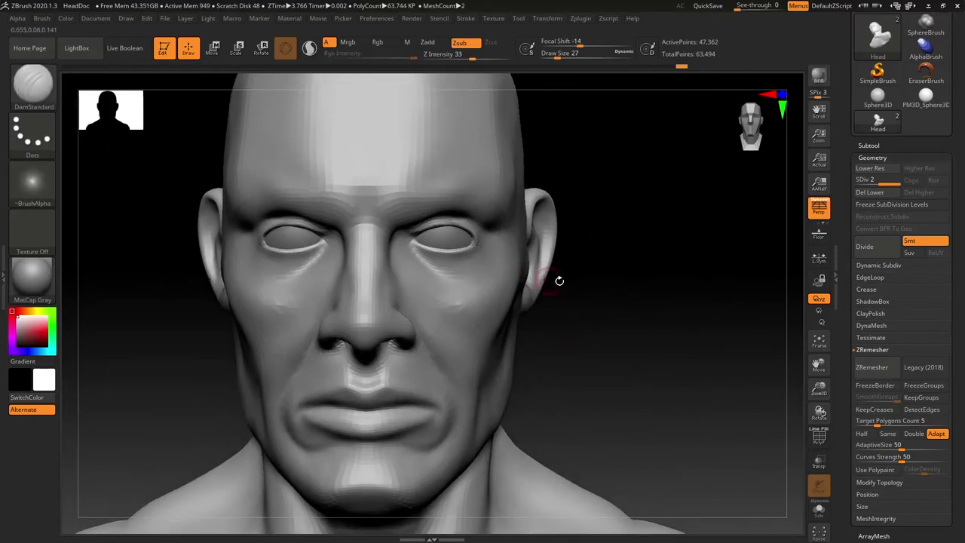
pyautogui.moveTo(560, 280); pyautogui.dragTo(462, 241)
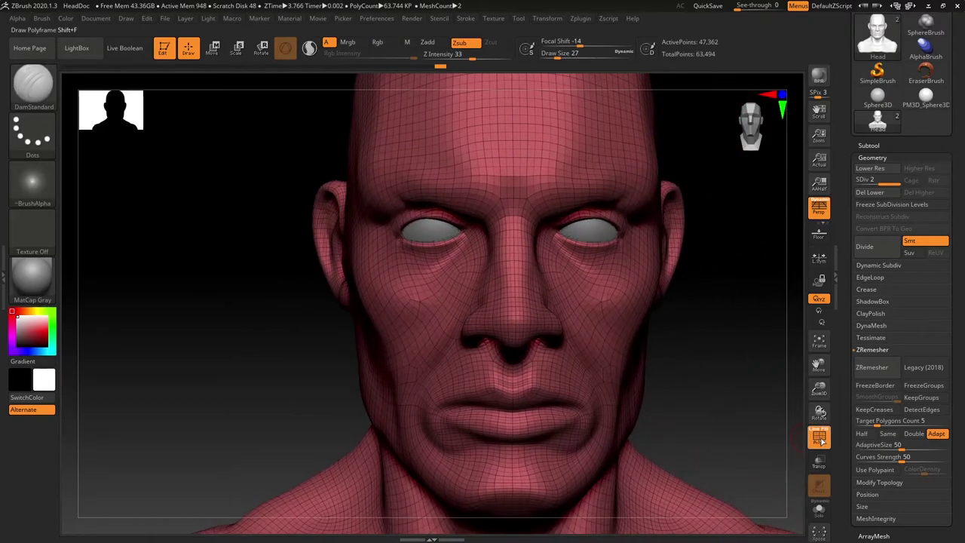
# Hide the polyframe and define the line between the lips with the DamStandard brush at draw sizes 27 and 22
pyautogui.click(819, 436)
pyautogui.moveTo(451, 395); pyautogui.dragTo(557, 398)
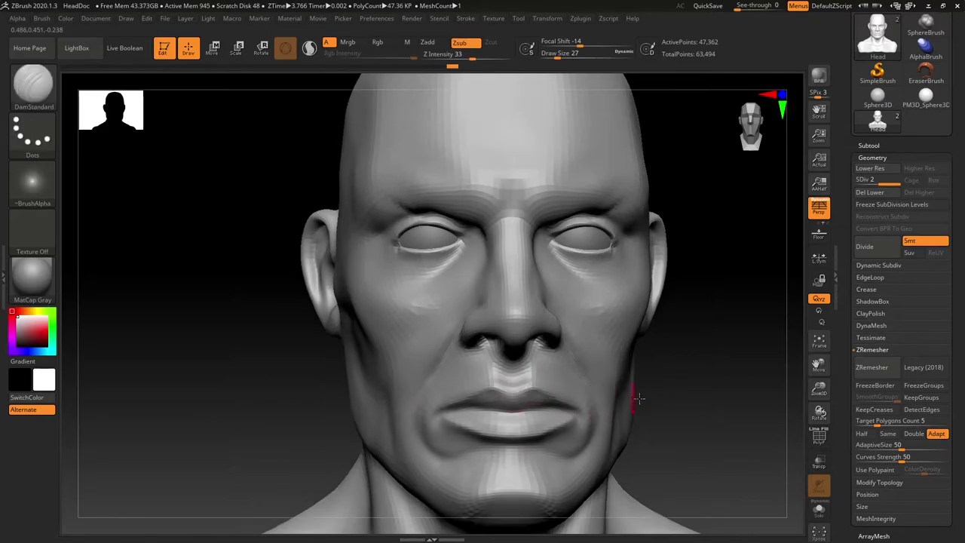
pyautogui.moveTo(639, 398)
pyautogui.mouseDown()
pyautogui.moveTo(525, 393)
pyautogui.moveTo(515, 429)
pyautogui.mouseUp()
pyautogui.press('s')
pyautogui.click(528, 400)
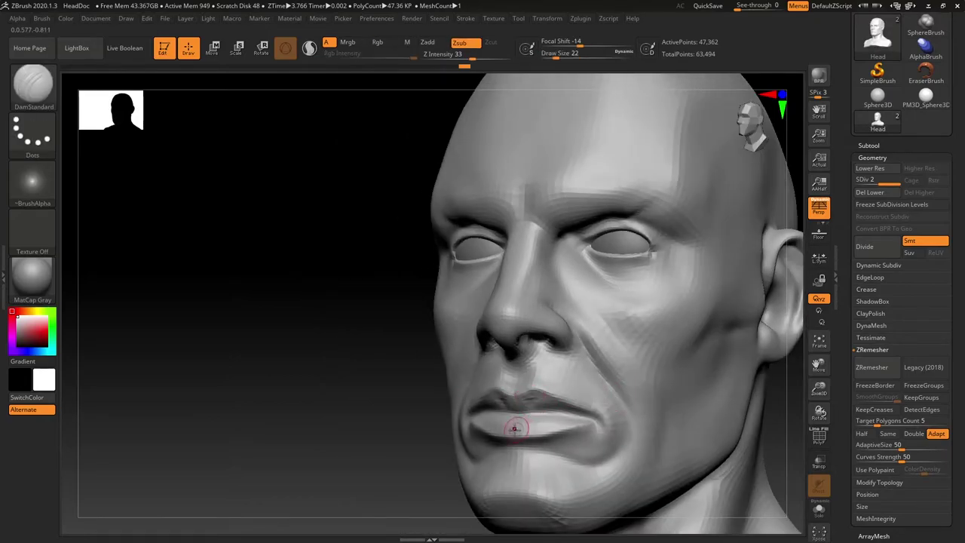
pyautogui.moveTo(343, 422)
pyautogui.mouseDown()
pyautogui.moveTo(514, 419)
pyautogui.moveTo(446, 418)
pyautogui.mouseUp()
pyautogui.moveTo(724, 415)
pyautogui.mouseDown()
pyautogui.moveTo(636, 410)
pyautogui.moveTo(630, 373)
pyautogui.moveTo(532, 374)
pyautogui.moveTo(563, 406)
pyautogui.mouseUp()
pyautogui.moveTo(716, 403); pyautogui.dragTo(650, 394)
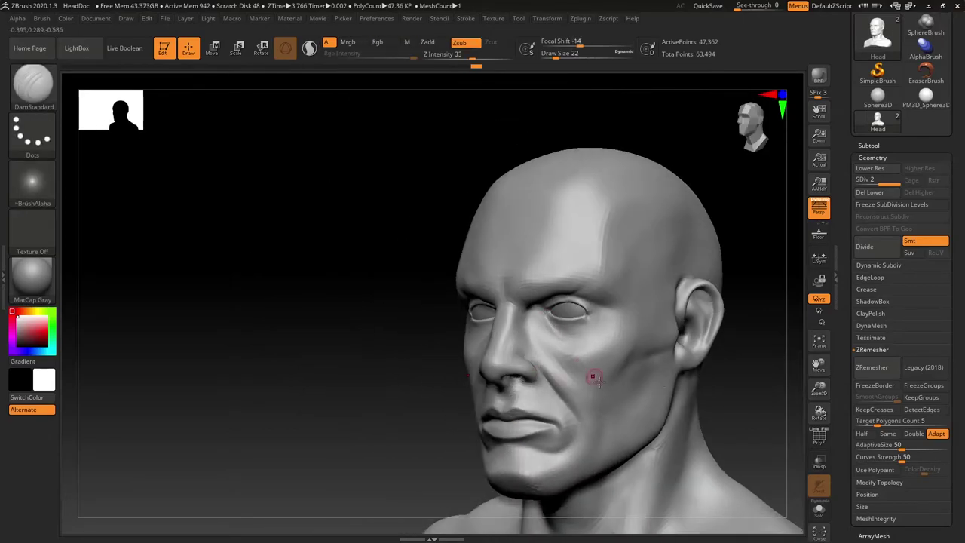
# Carve the crease from the inner eye across the cheek with DamStandard at draw size 22, and smooth it
pyautogui.moveTo(593, 377); pyautogui.dragTo(561, 332)
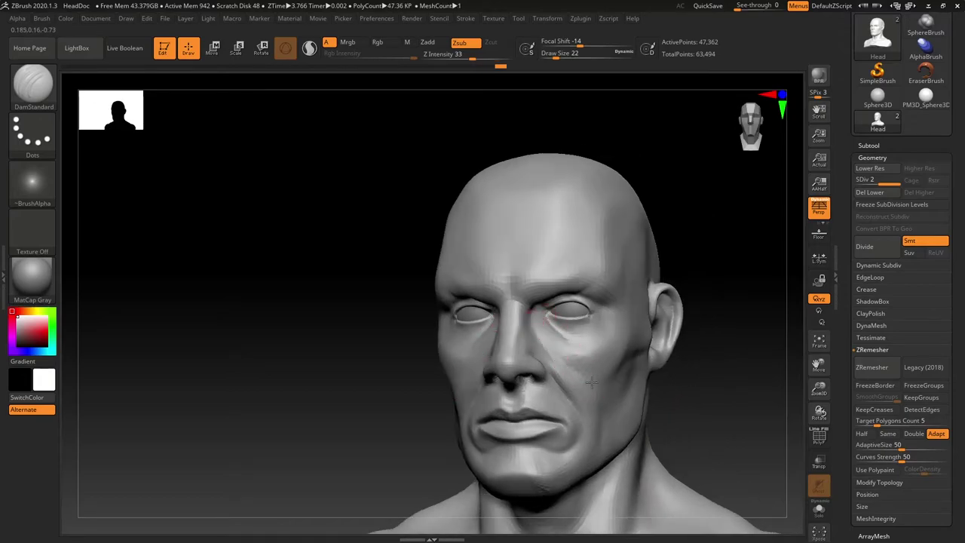
pyautogui.keyDown('shift'); pyautogui.moveTo(571, 369); pyautogui.dragTo(554, 343); pyautogui.keyUp('shift')
pyautogui.moveTo(708, 369); pyautogui.dragTo(607, 386)
pyautogui.moveTo(392, 461)
pyautogui.mouseDown()
pyautogui.moveTo(469, 418)
pyautogui.moveTo(661, 430)
pyautogui.moveTo(644, 410)
pyautogui.moveTo(653, 367)
pyautogui.moveTo(609, 336)
pyautogui.mouseUp()
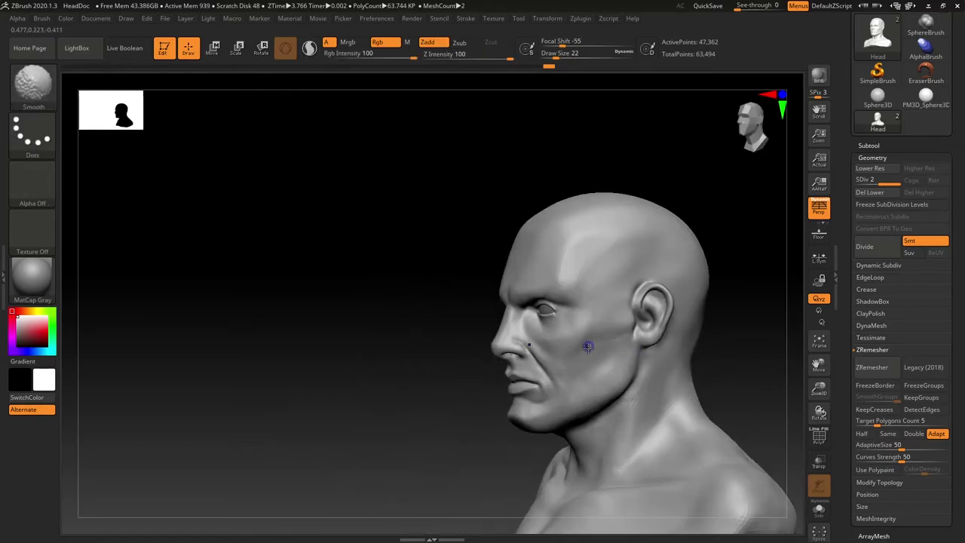
# Carve a vertical frown crease between the eyebrows and the folds beside it with the DamStandard brush at draw size 35
pyautogui.moveTo(719, 371)
pyautogui.mouseDown()
pyautogui.moveTo(661, 371)
pyautogui.moveTo(570, 420)
pyautogui.moveTo(613, 423)
pyautogui.mouseUp()
pyautogui.press('s')
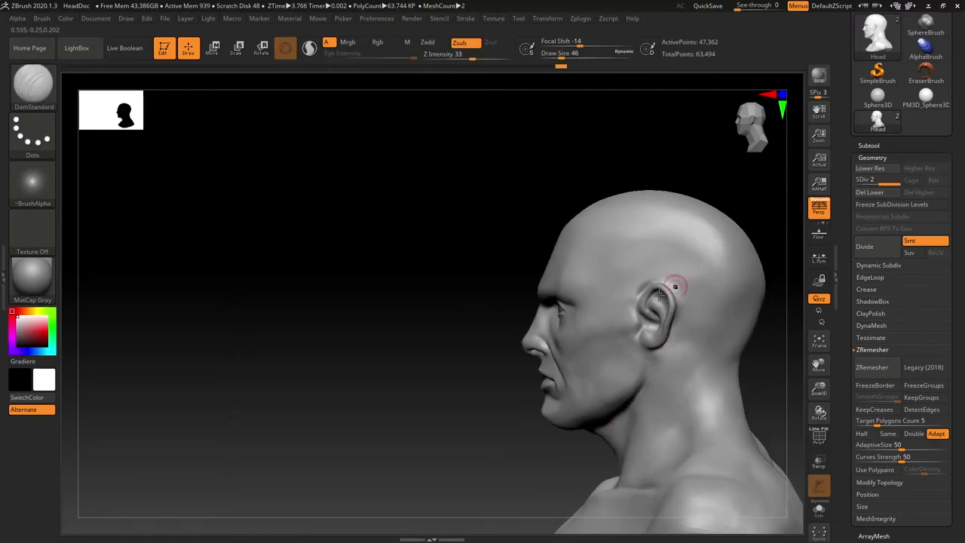
pyautogui.moveTo(674, 282); pyautogui.dragTo(784, 291, button='right')
pyautogui.keyDown('ctrl'); pyautogui.moveTo(581, 308); pyautogui.dragTo(602, 300, button='right'); pyautogui.keyUp('ctrl')
pyautogui.press('s')
pyautogui.moveTo(593, 280); pyautogui.dragTo(594, 295)
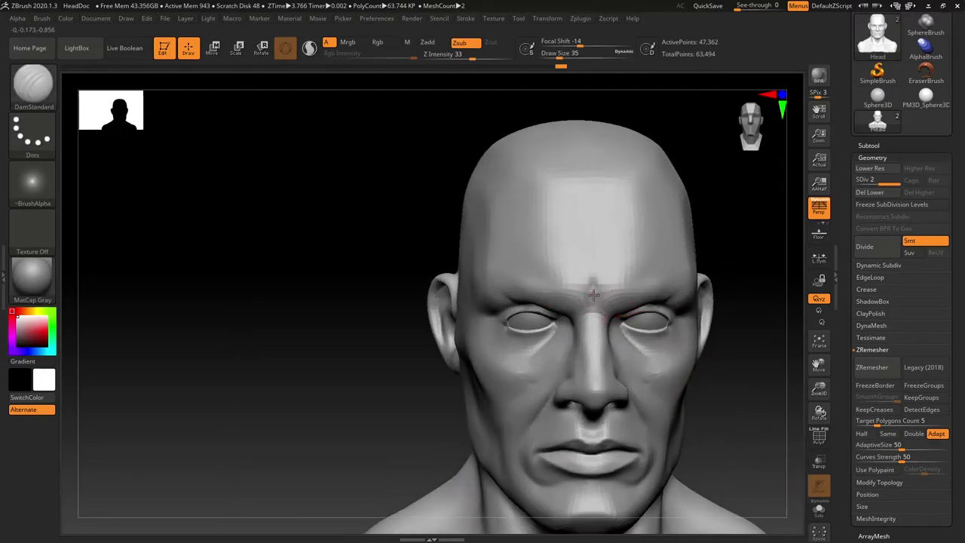
pyautogui.moveTo(596, 320); pyautogui.dragTo(754, 366, button='right')
pyautogui.moveTo(590, 317); pyautogui.dragTo(581, 322)
pyautogui.moveTo(686, 345); pyautogui.dragTo(593, 312, button='right')
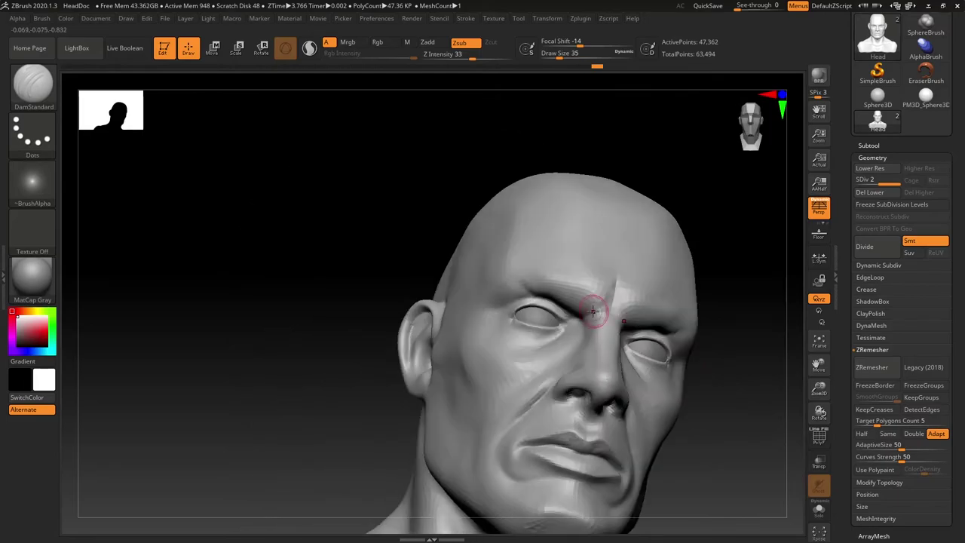
# Divide the head mesh to subdivision level 3
pyautogui.keyDown('shift'); pyautogui.moveTo(377, 433); pyautogui.dragTo(336, 451, button='right'); pyautogui.keyUp('shift')
pyautogui.moveTo(716, 448)
pyautogui.keyDown('alt'); pyautogui.mouseDown(button='right')
pyautogui.moveTo(638, 388)
pyautogui.moveTo(639, 340)
pyautogui.moveTo(630, 348)
pyautogui.moveTo(664, 340)
pyautogui.mouseUp(button='right'); pyautogui.keyUp('alt')
pyautogui.press('ctrl')
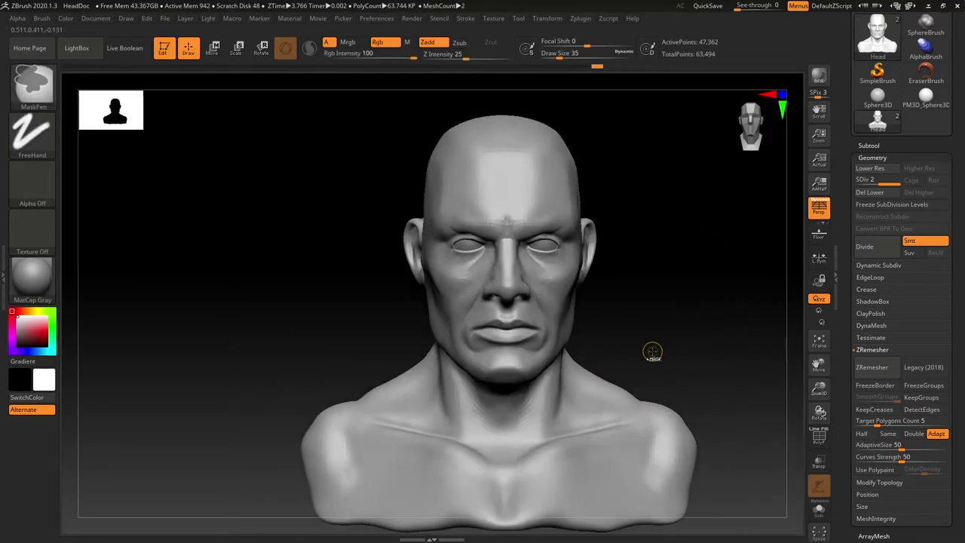
# Carve the inner eye corner in detail with the DamStandard brush at draw size 7
pyautogui.keyDown('ctrl'); pyautogui.moveTo(549, 303); pyautogui.dragTo(561, 365, button='right'); pyautogui.keyUp('ctrl')
pyautogui.moveTo(561, 365); pyautogui.dragTo(506, 340, button='right')
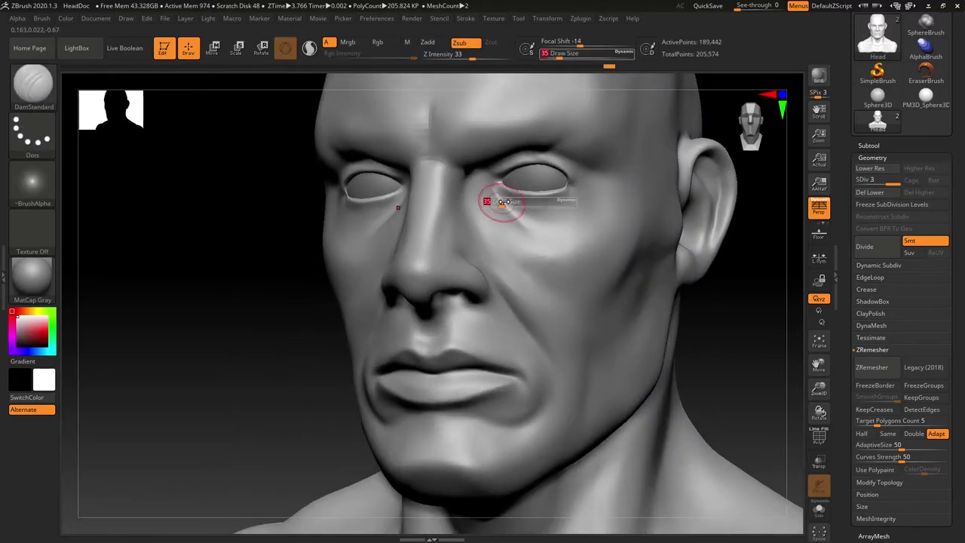
pyautogui.moveTo(487, 201); pyautogui.dragTo(500, 189)
pyautogui.keyDown('ctrl'); pyautogui.moveTo(504, 190); pyautogui.dragTo(527, 227, button='right'); pyautogui.keyUp('ctrl')
pyautogui.moveTo(190, 359); pyautogui.dragTo(246, 368, button='right')
pyautogui.press('s')
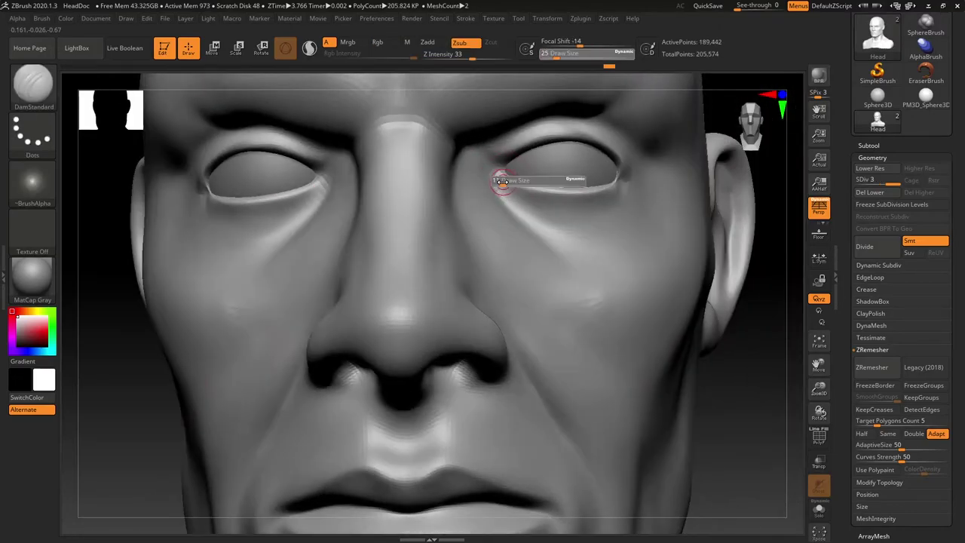
pyautogui.moveTo(503, 182); pyautogui.dragTo(505, 174)
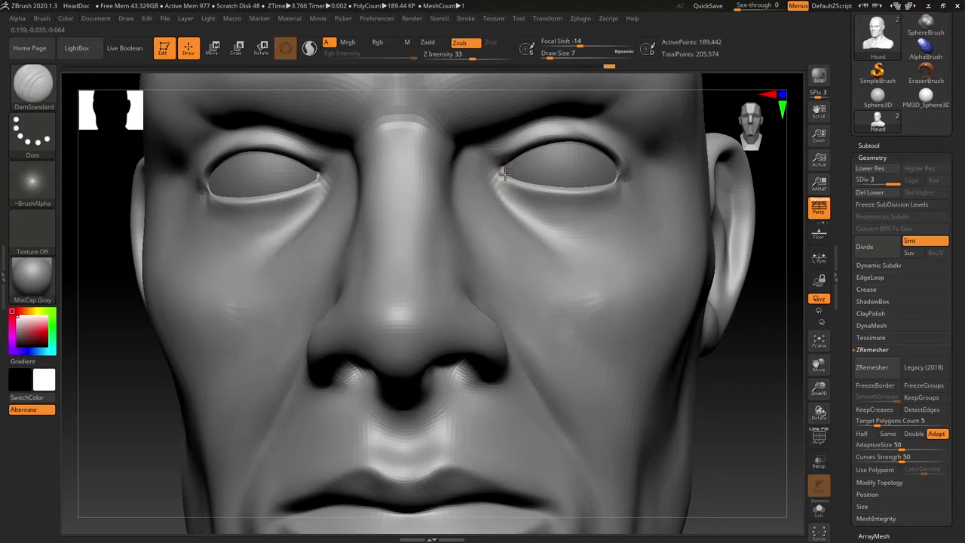
pyautogui.keyDown('ctrl'); pyautogui.moveTo(614, 301); pyautogui.dragTo(569, 276, button='right'); pyautogui.keyUp('ctrl')
pyautogui.moveTo(754, 329); pyautogui.dragTo(716, 380, button='right')
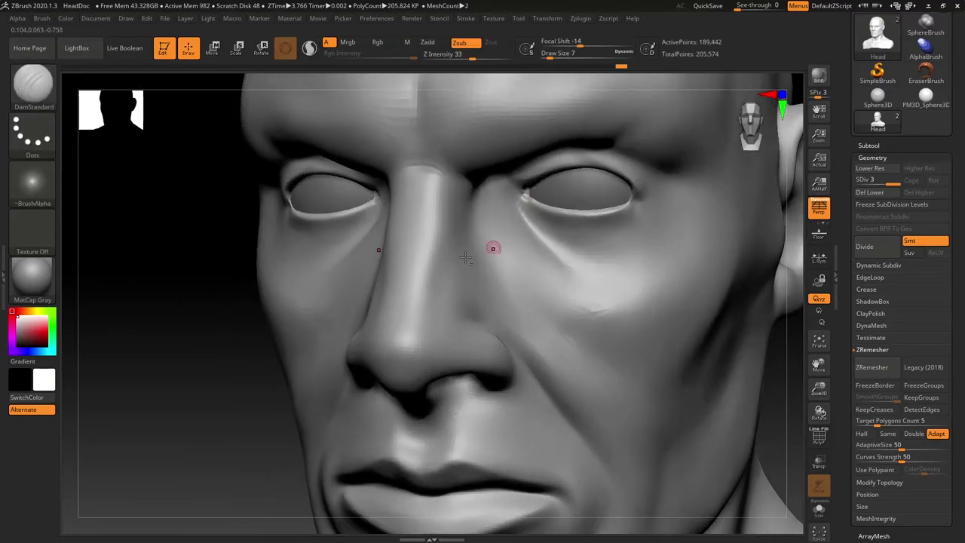
# Deepen the eye corners and the line under the upper lid with DamStandard at draw sizes 7 and 8, smoothing the inner corner
pyautogui.moveTo(224, 386); pyautogui.dragTo(249, 419, button='right')
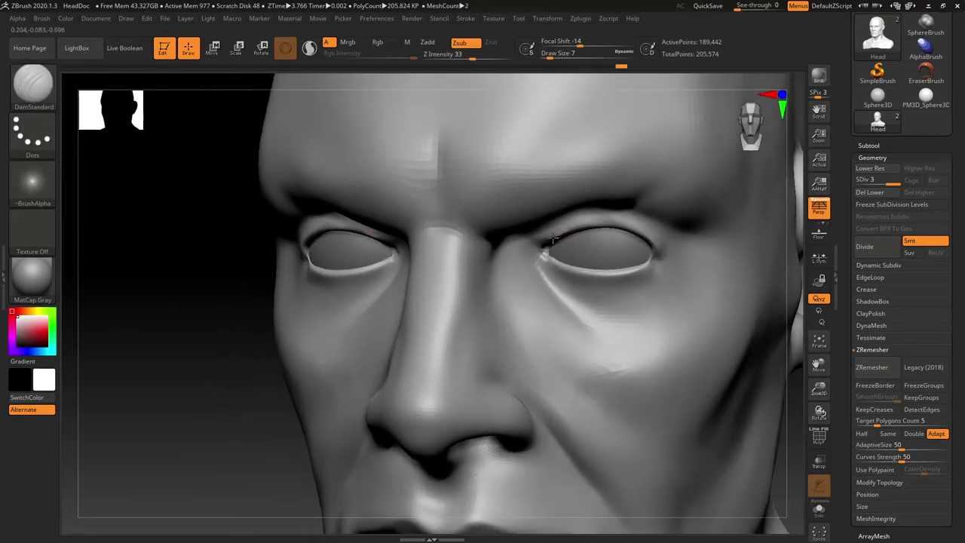
pyautogui.moveTo(470, 334); pyautogui.dragTo(498, 355, button='right')
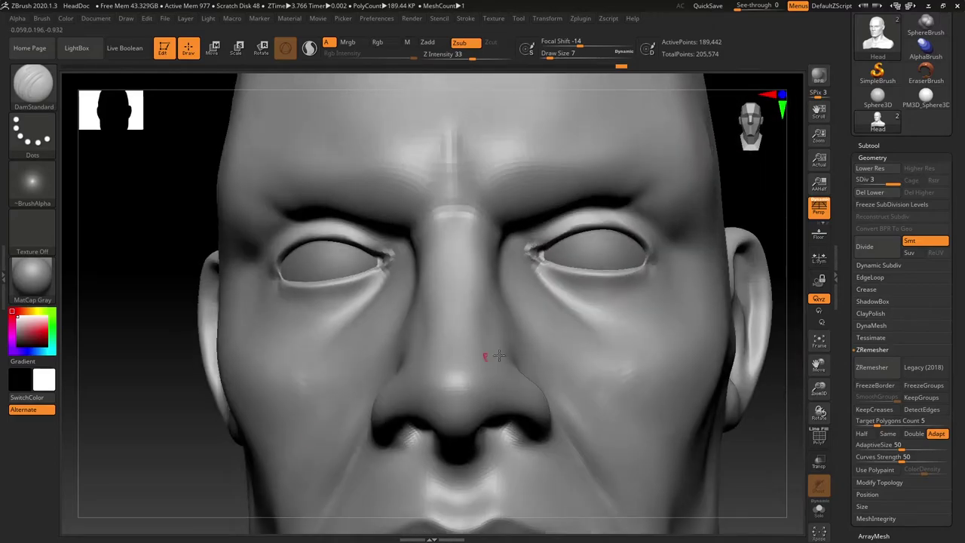
pyautogui.moveTo(752, 198)
pyautogui.mouseDown(button='right')
pyautogui.moveTo(708, 199)
pyautogui.moveTo(735, 201)
pyautogui.mouseUp(button='right')
pyautogui.keyDown('shift'); pyautogui.moveTo(528, 250); pyautogui.dragTo(547, 264); pyautogui.keyUp('shift')
pyautogui.press(']')
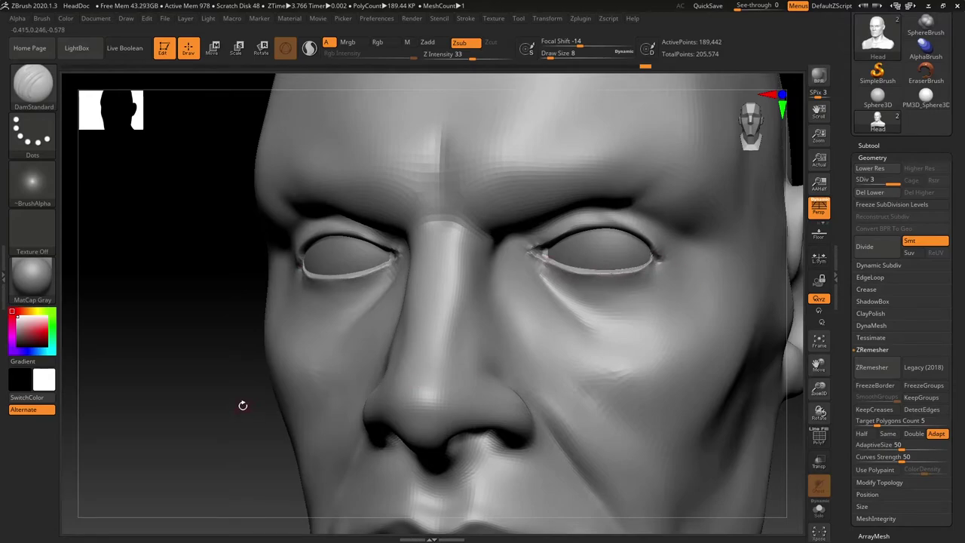
pyautogui.moveTo(243, 405); pyautogui.dragTo(423, 269, button='right')
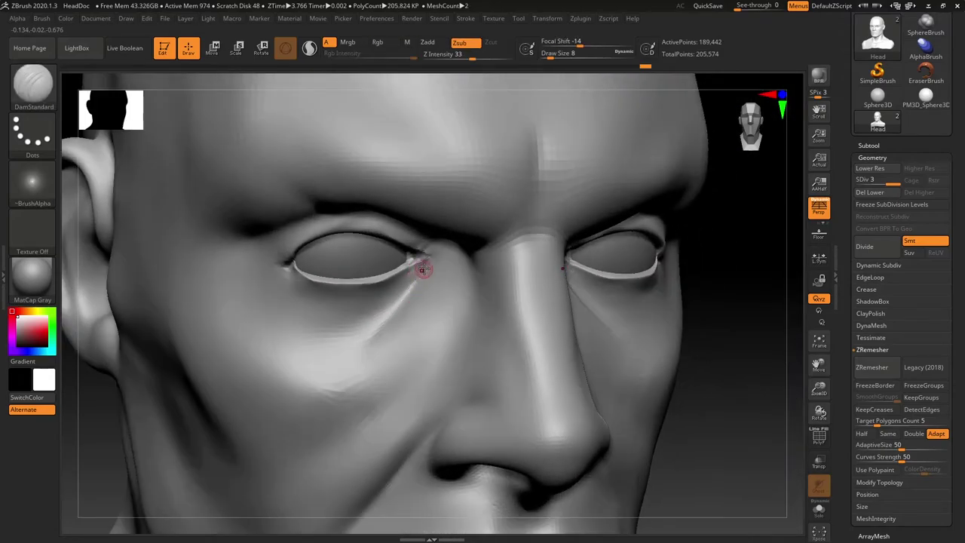
pyautogui.press('shift')
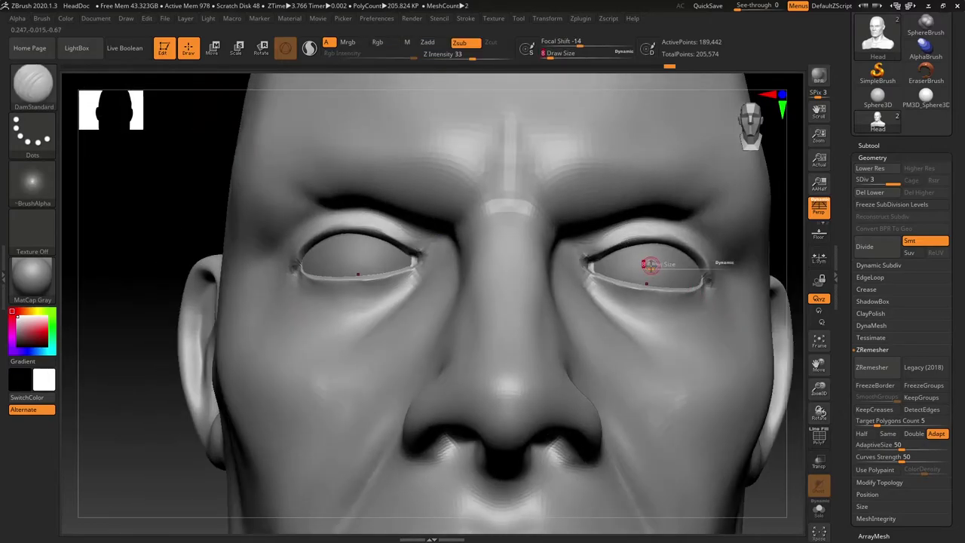
# Sharpen the upper eyelid edge with DamStandard at draw size 18 and the outer eye corner at draw size 9
pyautogui.press(']')
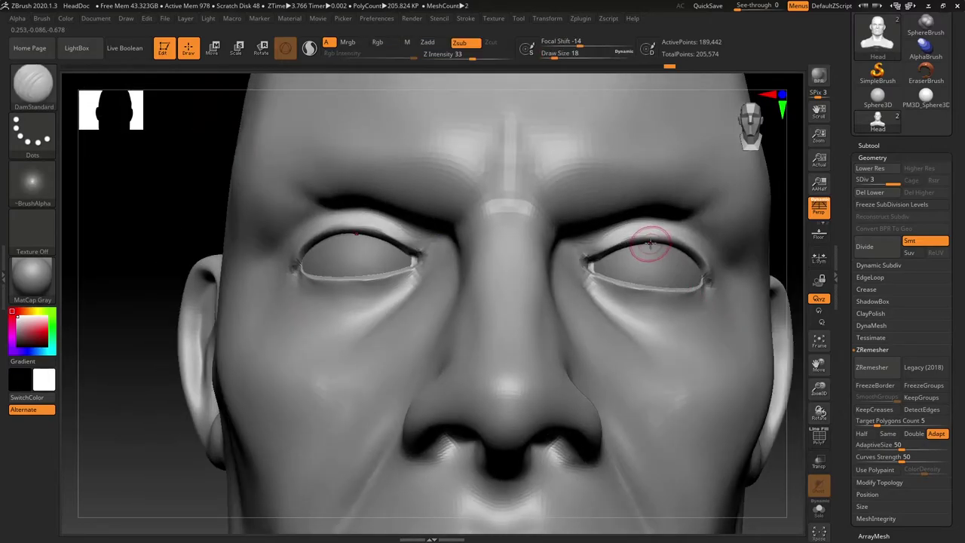
pyautogui.moveTo(589, 260)
pyautogui.mouseDown()
pyautogui.moveTo(637, 241)
pyautogui.moveTo(675, 245)
pyautogui.moveTo(701, 265)
pyautogui.mouseUp()
pyautogui.moveTo(777, 484); pyautogui.dragTo(329, 80)
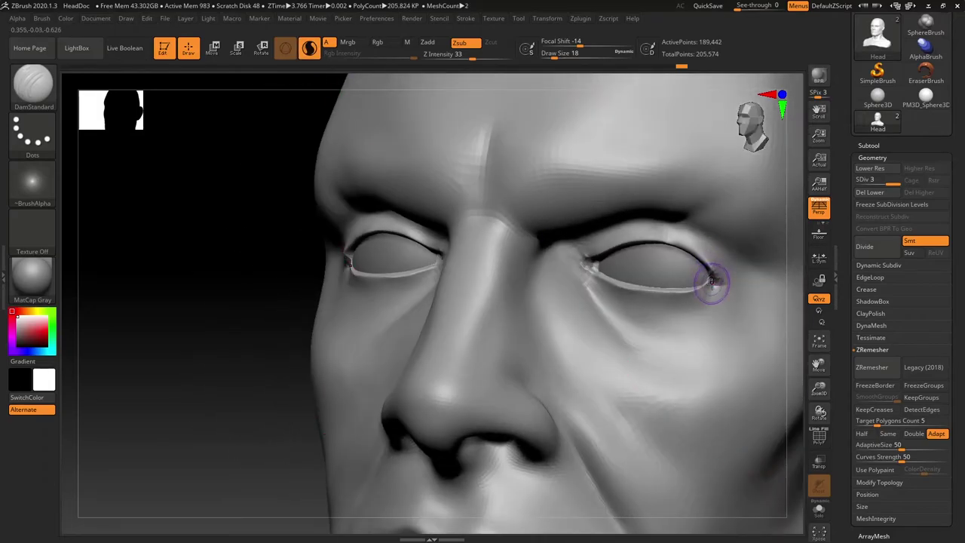
pyautogui.press('shift')
pyautogui.press('s')
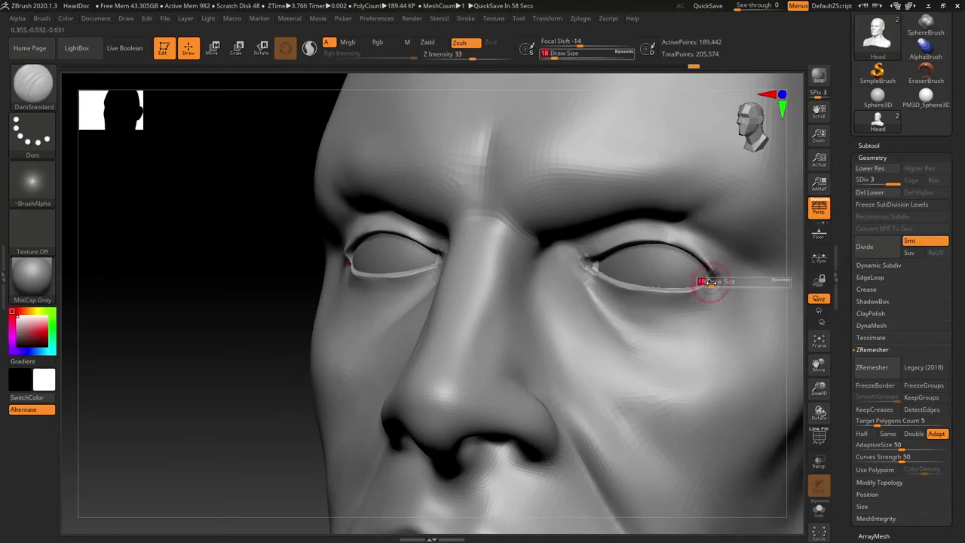
pyautogui.moveTo(713, 282); pyautogui.dragTo(709, 282)
pyautogui.moveTo(708, 272); pyautogui.dragTo(709, 278)
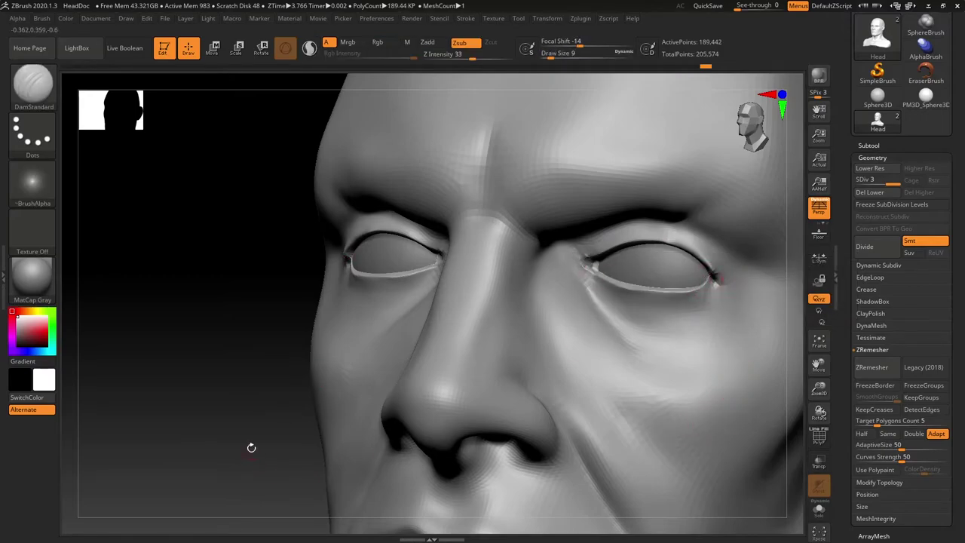
# Carve the fold above the upper eyelid with the DamStandard brush at draw size 23
pyautogui.moveTo(251, 448)
pyautogui.mouseDown()
pyautogui.moveTo(239, 430)
pyautogui.moveTo(256, 447)
pyautogui.moveTo(329, 436)
pyautogui.mouseUp()
pyautogui.press('s')
pyautogui.moveTo(604, 282); pyautogui.dragTo(609, 282)
pyautogui.moveTo(585, 252); pyautogui.dragTo(652, 222)
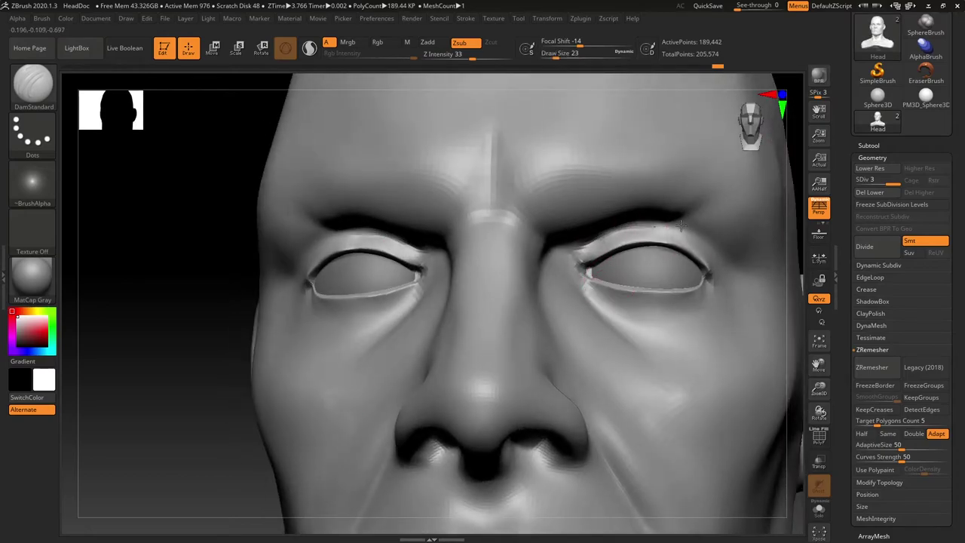
# Build up the area above the upper lip beside the philtrum with the ClayBuildup brush at draw size 23, and smooth it
pyautogui.keyDown('ctrl'); pyautogui.moveTo(566, 339); pyautogui.dragTo(529, 419, button='right'); pyautogui.keyUp('ctrl')
pyautogui.keyDown('shift'); pyautogui.moveTo(381, 482); pyautogui.dragTo(375, 493); pyautogui.keyUp('shift')
pyautogui.keyDown('ctrl'); pyautogui.moveTo(375, 493); pyautogui.dragTo(392, 445, button='right'); pyautogui.keyUp('ctrl')
pyautogui.moveTo(717, 394); pyautogui.dragTo(664, 407)
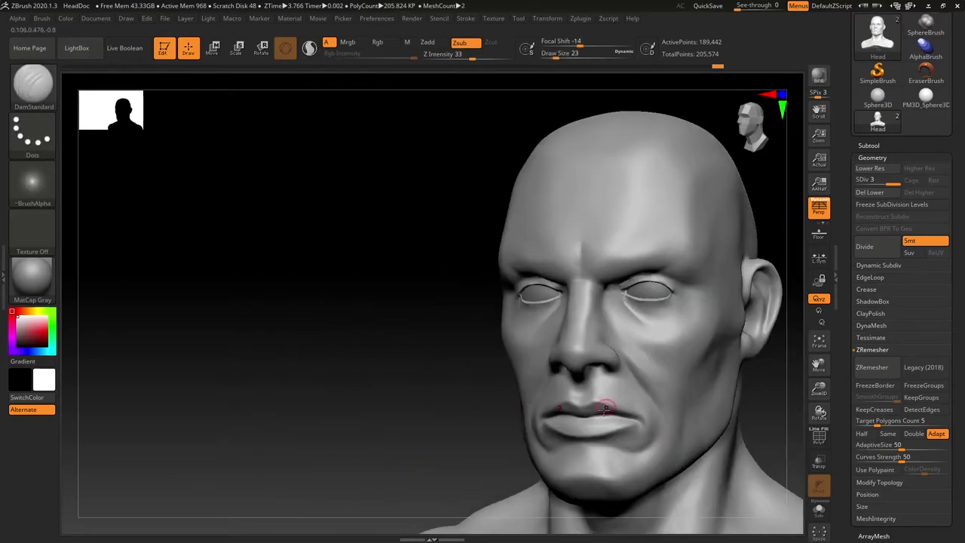
pyautogui.moveTo(510, 463)
pyautogui.keyDown('shift'); pyautogui.mouseDown()
pyautogui.moveTo(592, 381)
pyautogui.moveTo(605, 387)
pyautogui.mouseUp(); pyautogui.keyUp('shift')
pyautogui.press('b')
pyautogui.press('c')
pyautogui.press('b')
pyautogui.keyDown('ctrl'); pyautogui.moveTo(605, 390); pyautogui.dragTo(592, 389, button='right'); pyautogui.keyUp('ctrl')
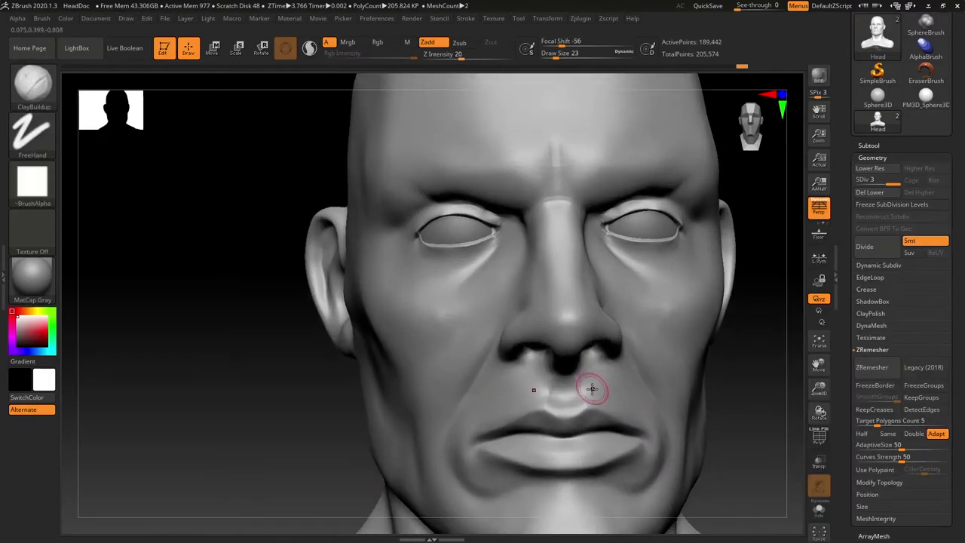
pyautogui.moveTo(604, 392); pyautogui.dragTo(642, 408)
pyautogui.moveTo(716, 414); pyautogui.dragTo(773, 419)
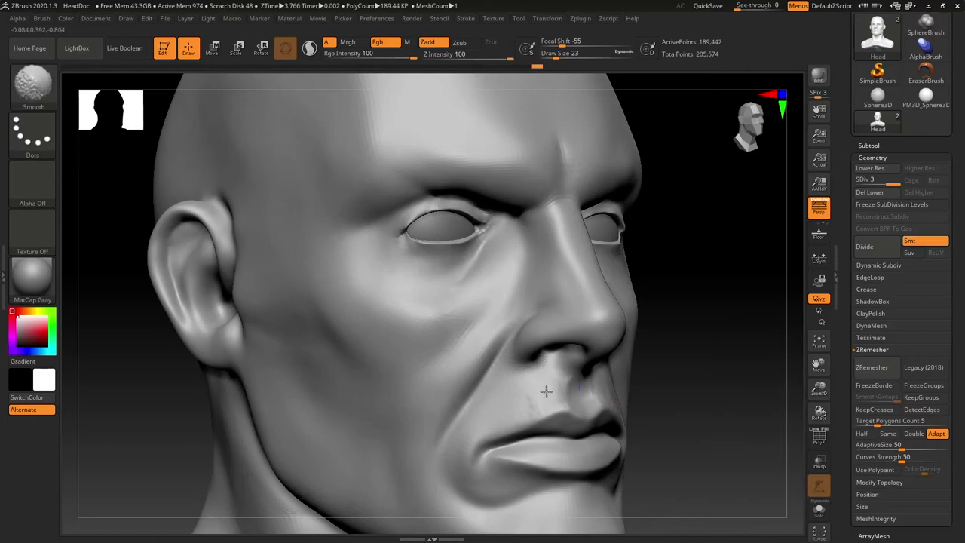
pyautogui.keyDown('shift'); pyautogui.moveTo(545, 392); pyautogui.dragTo(553, 386); pyautogui.keyUp('shift')
# Refine and smooth the underside of the nose around the nostril at draw size 23, working from below
pyautogui.moveTo(763, 407)
pyautogui.mouseDown()
pyautogui.moveTo(654, 334)
pyautogui.moveTo(611, 337)
pyautogui.moveTo(579, 365)
pyautogui.mouseUp()
pyautogui.moveTo(443, 392)
pyautogui.mouseDown()
pyautogui.moveTo(523, 409)
pyautogui.moveTo(558, 400)
pyautogui.mouseUp()
pyautogui.keyDown('shift'); pyautogui.moveTo(567, 360); pyautogui.dragTo(575, 356); pyautogui.keyUp('shift')
pyautogui.moveTo(723, 281)
pyautogui.mouseDown()
pyautogui.moveTo(754, 279)
pyautogui.moveTo(567, 356)
pyautogui.mouseUp()
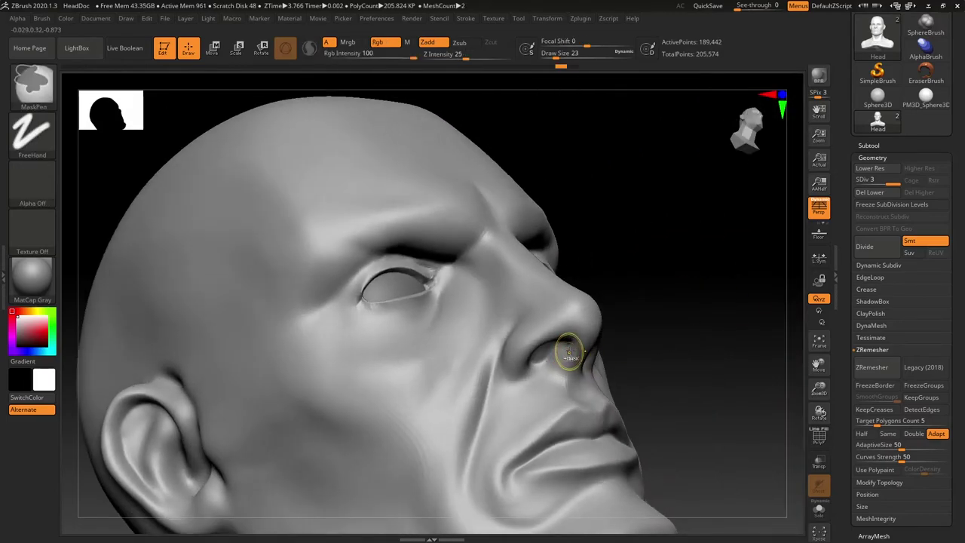
pyautogui.moveTo(627, 315); pyautogui.dragTo(668, 305)
pyautogui.moveTo(631, 342)
pyautogui.mouseDown()
pyautogui.moveTo(366, 450)
pyautogui.moveTo(379, 438)
pyautogui.mouseUp()
# Add volume to the outer part of the upper eyelid with the ClayBuildup brush
pyautogui.keyDown('alt'); pyautogui.moveTo(755, 391); pyautogui.dragTo(734, 437); pyautogui.keyUp('alt')
pyautogui.moveTo(767, 241); pyautogui.dragTo(748, 213)
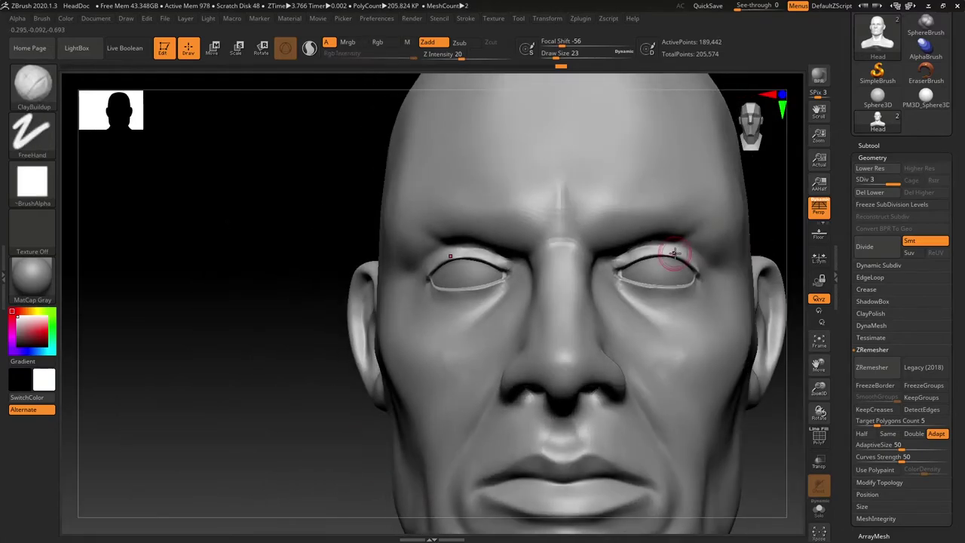
pyautogui.moveTo(682, 254)
pyautogui.mouseDown()
pyautogui.moveTo(766, 198)
pyautogui.moveTo(710, 204)
pyautogui.moveTo(691, 184)
pyautogui.moveTo(661, 190)
pyautogui.mouseUp()
# Reshape the eyelids as seen from below with the Move brush at draw size 51
pyautogui.press('b')
pyautogui.press('m')
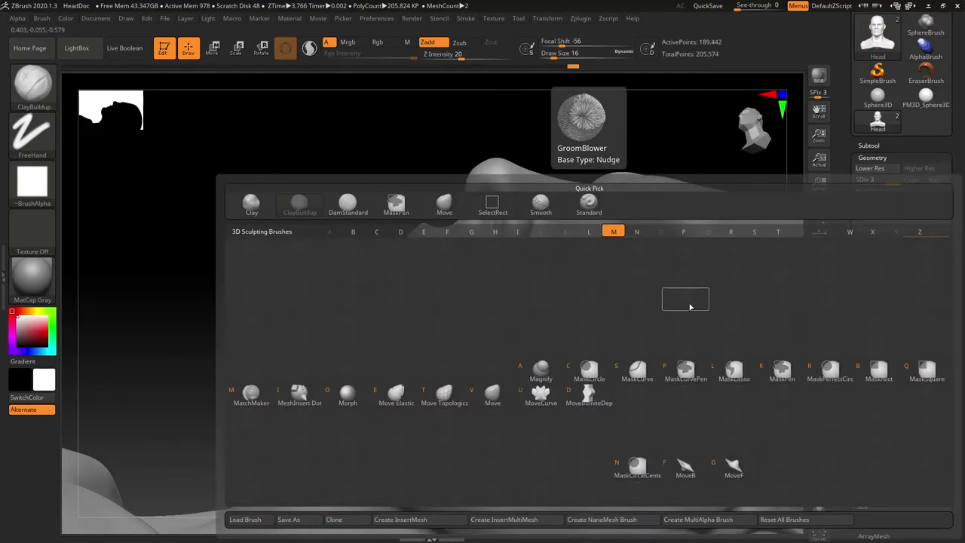
pyautogui.press('v')
pyautogui.press('s')
pyautogui.moveTo(691, 306)
pyautogui.mouseDown()
pyautogui.moveTo(699, 303)
pyautogui.moveTo(676, 260)
pyautogui.mouseUp()
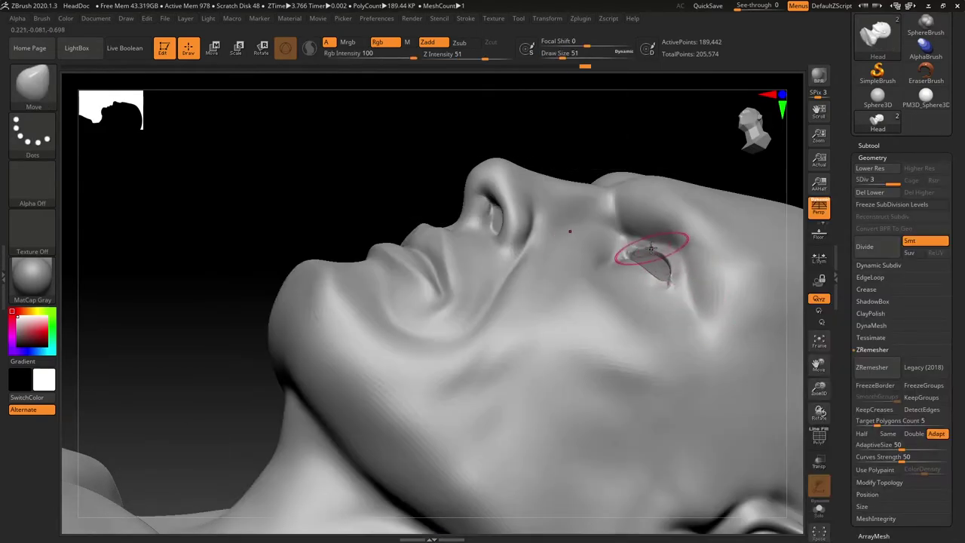
pyautogui.moveTo(642, 254)
pyautogui.mouseDown(button='right')
pyautogui.moveTo(689, 312)
pyautogui.moveTo(644, 379)
pyautogui.moveTo(656, 162)
pyautogui.moveTo(607, 258)
pyautogui.mouseUp(button='right')
# Build up the lower eyelid near the inner eye corner with the ClayBuildup brush at draw size 20
pyautogui.press('b')
pyautogui.press('c')
pyautogui.press('b')
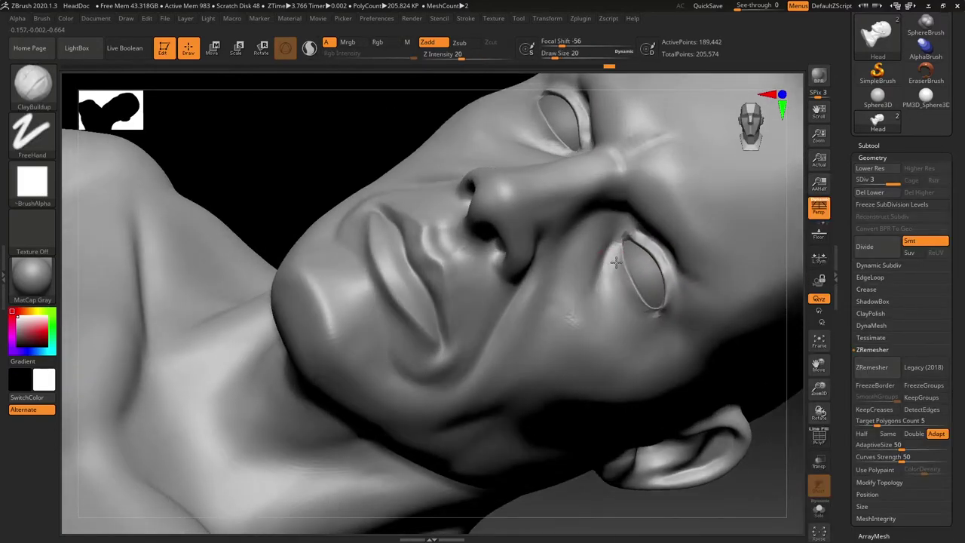
pyautogui.moveTo(621, 313)
pyautogui.mouseDown(button='right')
pyautogui.moveTo(702, 452)
pyautogui.moveTo(700, 405)
pyautogui.moveTo(632, 324)
pyautogui.moveTo(700, 494)
pyautogui.moveTo(671, 311)
pyautogui.moveTo(668, 345)
pyautogui.moveTo(708, 329)
pyautogui.moveTo(696, 392)
pyautogui.mouseUp(button='right')
pyautogui.press('ctrl')
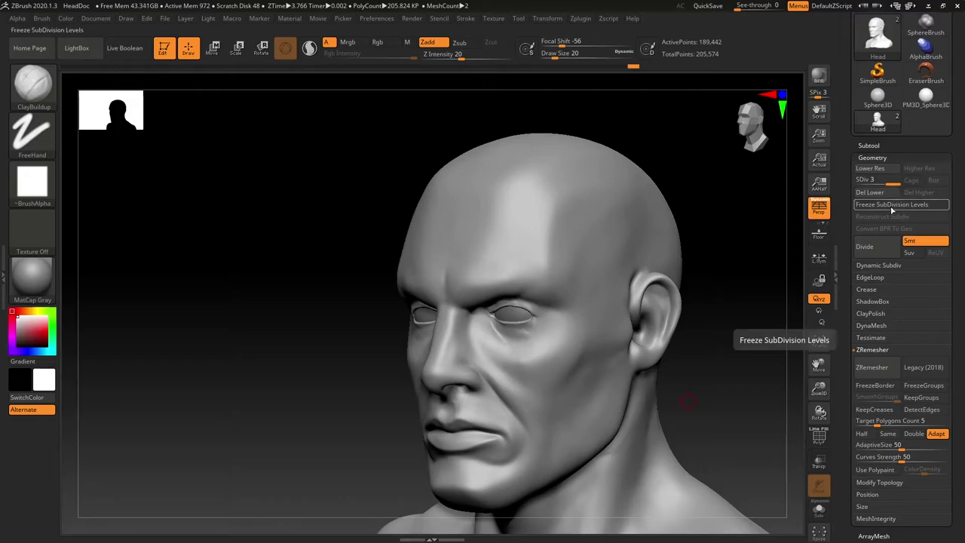
# Try freezing the head's subdivision levels, and undo it
pyautogui.moveTo(893, 183)
pyautogui.mouseDown()
pyautogui.moveTo(883, 184)
pyautogui.moveTo(893, 184)
pyautogui.mouseUp()
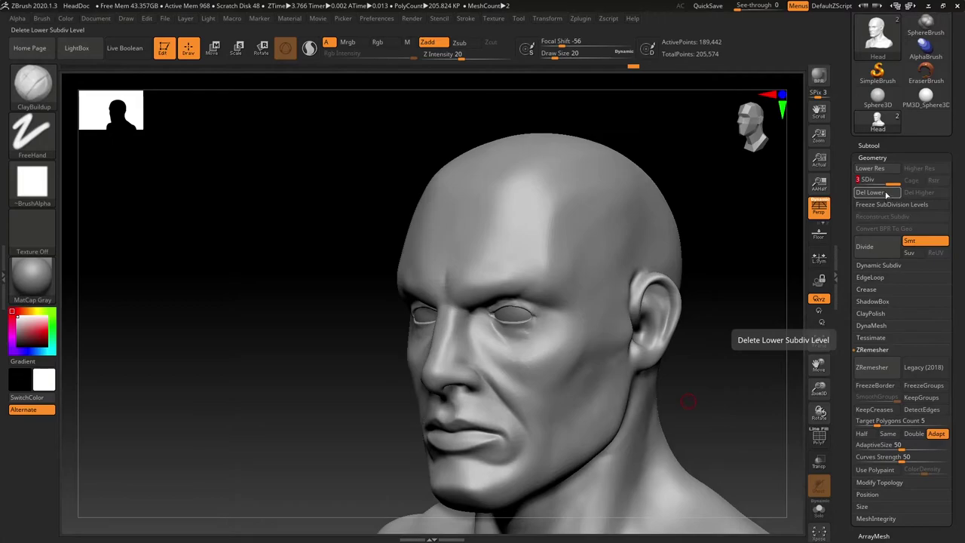
pyautogui.click(894, 205)
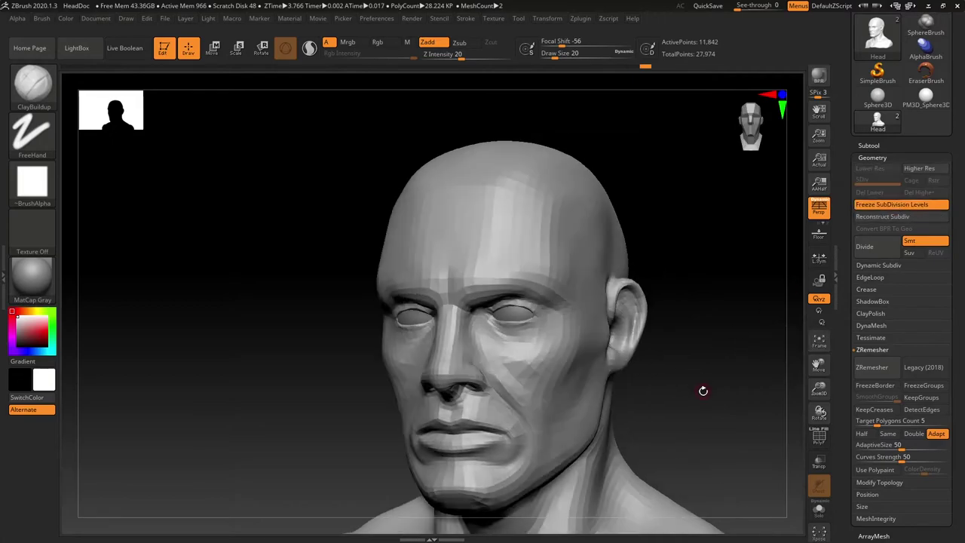
pyautogui.hotkey('ctrl', 'z')
# Delete the head's lower subdivision levels and enable Sculptris Pro mode
pyautogui.click(879, 192)
pyautogui.keyDown('ctrl'); pyautogui.moveTo(695, 317); pyautogui.dragTo(690, 339, button='right'); pyautogui.keyUp('ctrl')
pyautogui.click(309, 49)
# Build up the thickness of the upper eyelid from its outer end inward with the ClayBuildup brush at draw size 9
pyautogui.keyDown('ctrl'); pyautogui.moveTo(591, 215); pyautogui.dragTo(586, 302, button='right'); pyautogui.keyUp('ctrl')
pyautogui.press('s')
pyautogui.moveTo(554, 237)
pyautogui.mouseDown()
pyautogui.moveTo(543, 236)
pyautogui.moveTo(570, 257)
pyautogui.mouseUp()
pyautogui.hotkey('ctrl', 'z')
pyautogui.moveTo(536, 215)
pyautogui.mouseDown()
pyautogui.moveTo(564, 258)
pyautogui.moveTo(550, 236)
pyautogui.mouseUp()
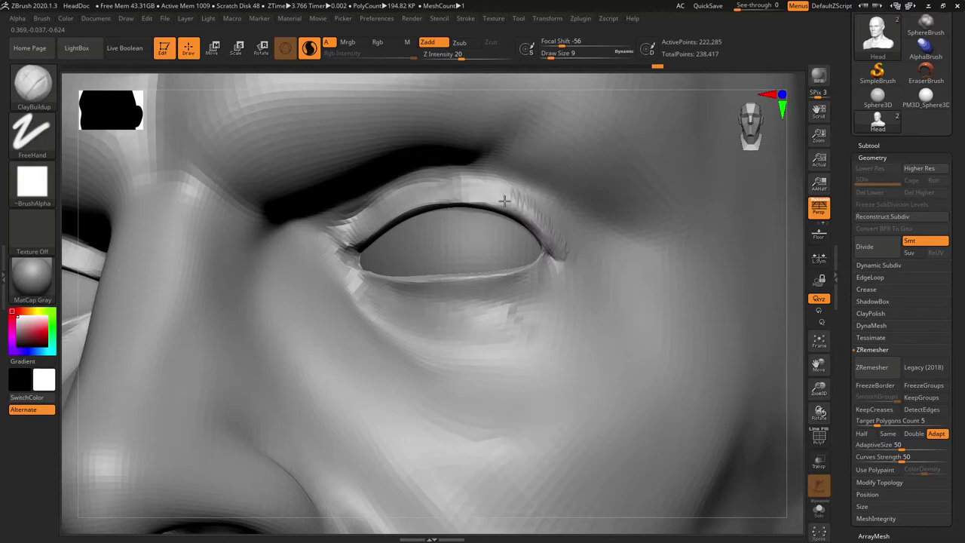
pyautogui.moveTo(504, 199); pyautogui.dragTo(482, 198)
pyautogui.moveTo(793, 227); pyautogui.dragTo(453, 196)
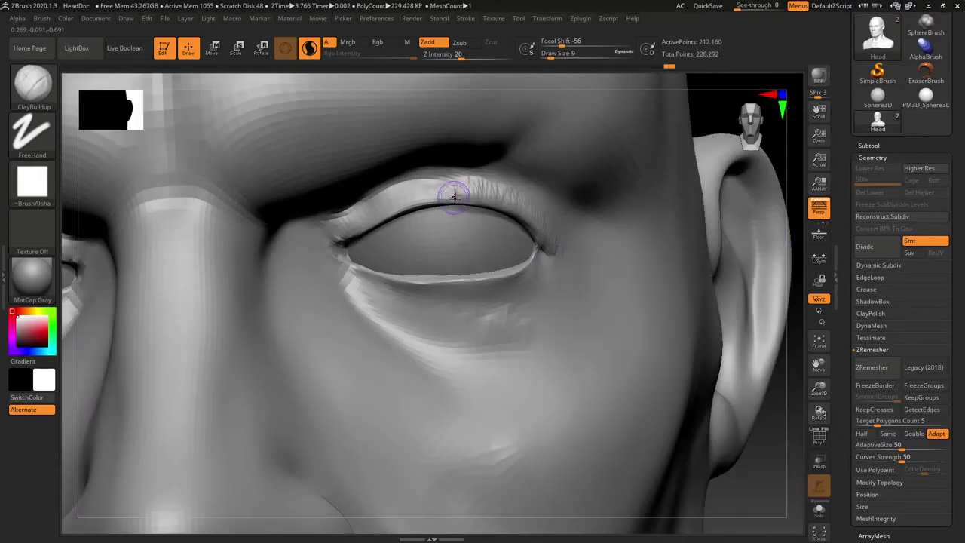
# Form the inner eye corner and the lower eyelid rim with ClayBuildup at draw size 9, and refine the upper lid
pyautogui.moveTo(364, 215)
pyautogui.mouseDown()
pyautogui.moveTo(339, 226)
pyautogui.moveTo(330, 267)
pyautogui.moveTo(357, 230)
pyautogui.mouseUp()
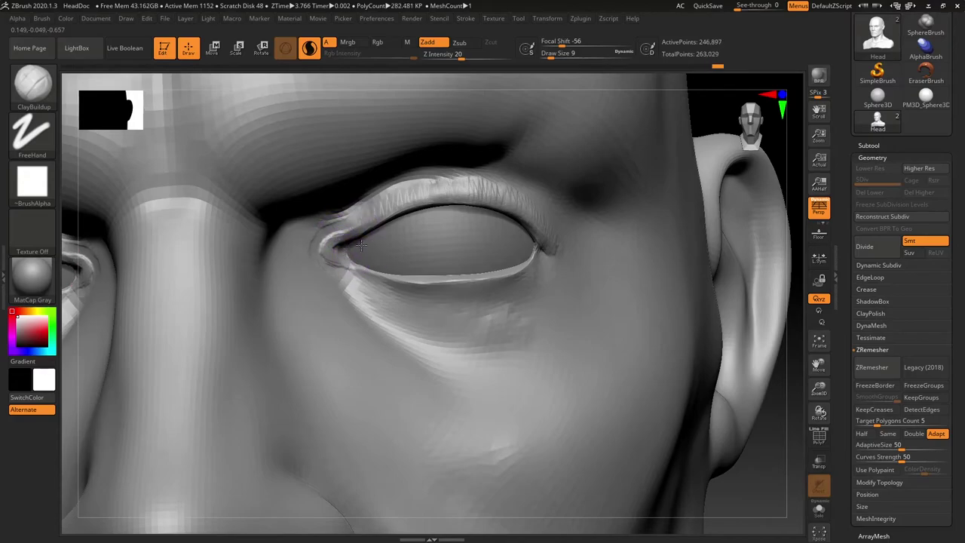
pyautogui.moveTo(355, 263)
pyautogui.mouseDown()
pyautogui.moveTo(431, 288)
pyautogui.moveTo(526, 263)
pyautogui.mouseUp()
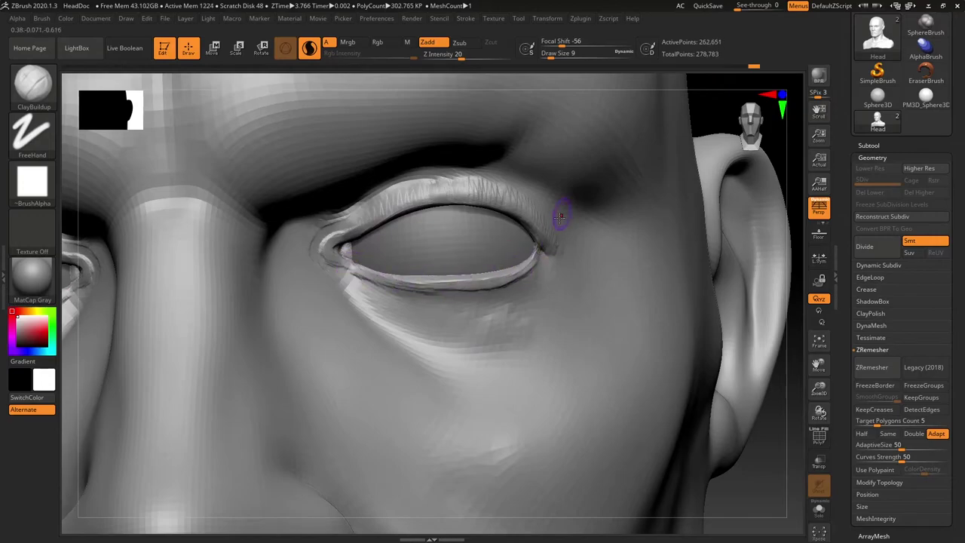
pyautogui.moveTo(559, 216); pyautogui.dragTo(548, 250)
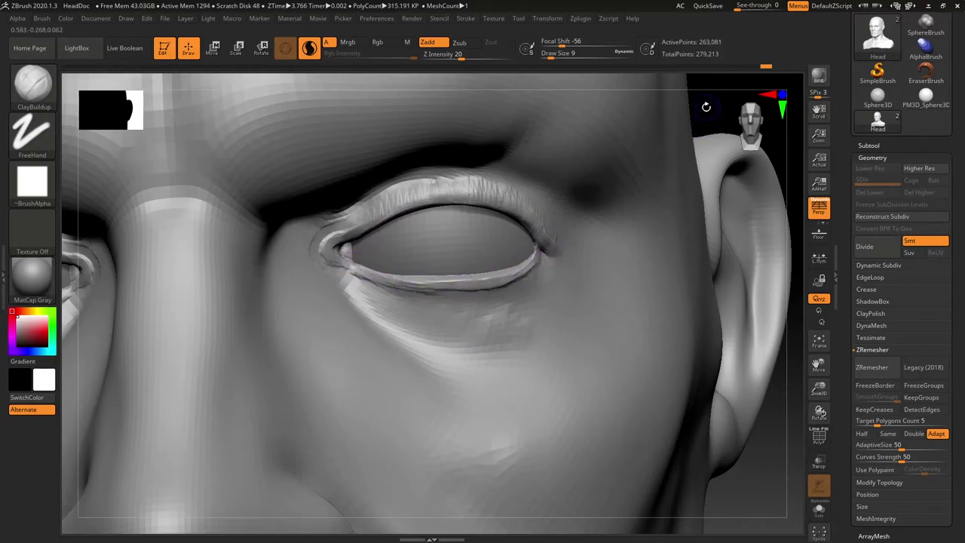
pyautogui.moveTo(484, 182); pyautogui.dragTo(437, 181)
pyautogui.keyDown('shift'); pyautogui.moveTo(327, 238); pyautogui.dragTo(325, 265); pyautogui.keyUp('shift')
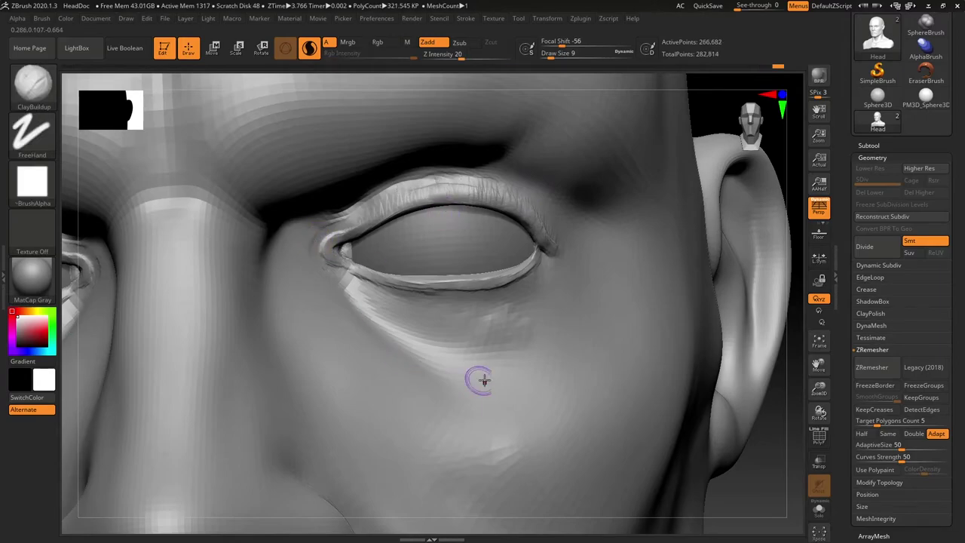
# Carve a crease from the outer end of the upper eyelid towards the brow with DamStandard at draw size 22
pyautogui.click(819, 438)
pyautogui.moveTo(764, 454); pyautogui.dragTo(716, 453)
pyautogui.click(819, 442)
pyautogui.keyDown('ctrl'); pyautogui.moveTo(664, 469); pyautogui.dragTo(689, 340, button='right'); pyautogui.keyUp('ctrl')
pyautogui.moveTo(742, 222)
pyautogui.mouseDown(button='right')
pyautogui.moveTo(719, 236)
pyautogui.moveTo(652, 361)
pyautogui.mouseUp(button='right')
pyautogui.press('b')
pyautogui.press('d')
pyautogui.press('s')
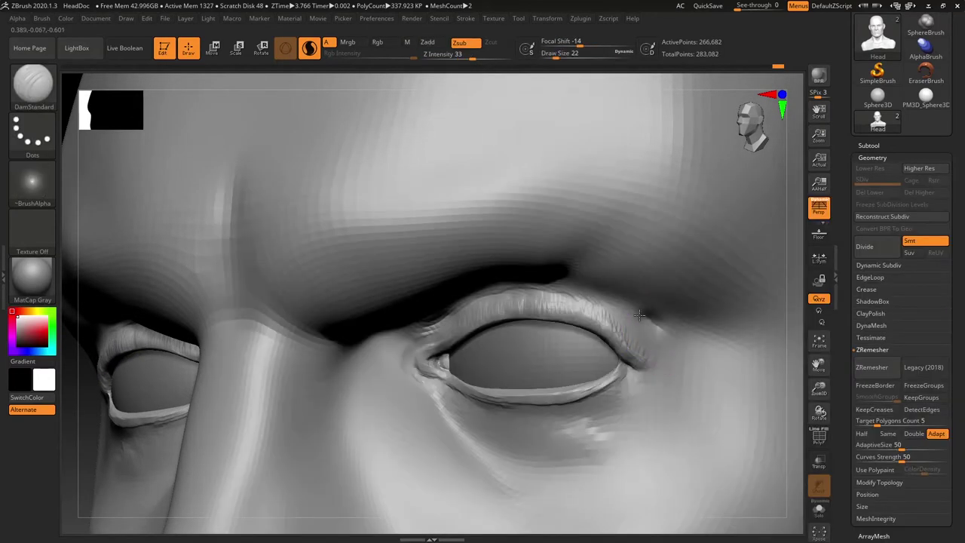
pyautogui.moveTo(646, 324); pyautogui.dragTo(591, 291)
pyautogui.moveTo(584, 393)
pyautogui.keyDown('ctrl'); pyautogui.mouseDown(button='right')
pyautogui.moveTo(796, 265)
pyautogui.moveTo(889, 260)
pyautogui.mouseUp(button='right'); pyautogui.keyUp('ctrl')
pyautogui.moveTo(666, 322)
pyautogui.mouseDown()
pyautogui.moveTo(601, 300)
pyautogui.moveTo(536, 330)
pyautogui.mouseUp()
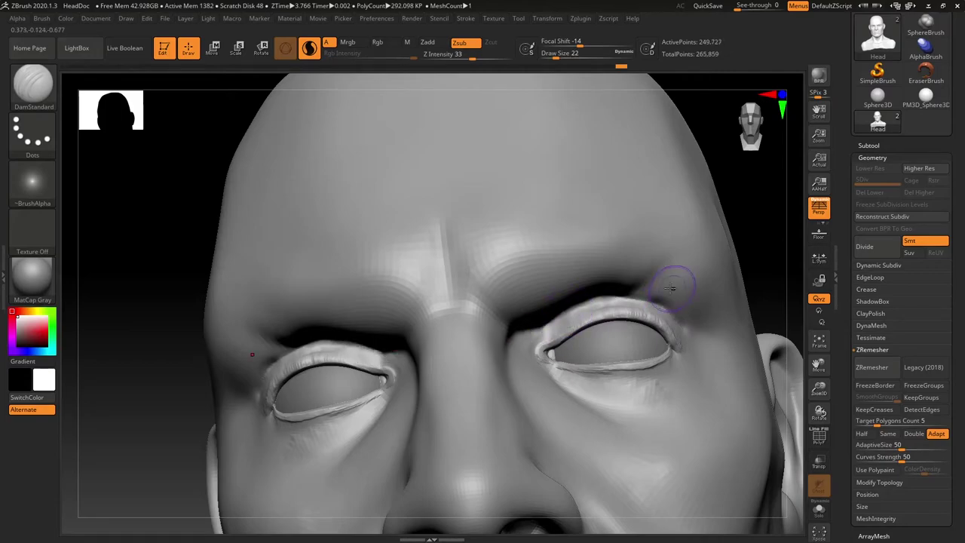
pyautogui.moveTo(634, 295)
pyautogui.mouseDown()
pyautogui.moveTo(666, 269)
pyautogui.moveTo(698, 312)
pyautogui.mouseUp()
pyautogui.moveTo(715, 298)
pyautogui.mouseDown(button='right')
pyautogui.moveTo(774, 271)
pyautogui.moveTo(689, 334)
pyautogui.mouseUp(button='right')
# Smooth the upper eyelid and its outer corner at draw size 11
pyautogui.moveTo(522, 332)
pyautogui.keyDown('shift'); pyautogui.mouseDown()
pyautogui.moveTo(543, 314)
pyautogui.moveTo(617, 311)
pyautogui.moveTo(683, 347)
pyautogui.mouseUp(); pyautogui.keyUp('shift')
pyautogui.moveTo(798, 324)
pyautogui.mouseDown(button='right')
pyautogui.moveTo(810, 288)
pyautogui.moveTo(799, 246)
pyautogui.moveTo(781, 253)
pyautogui.mouseUp(button='right')
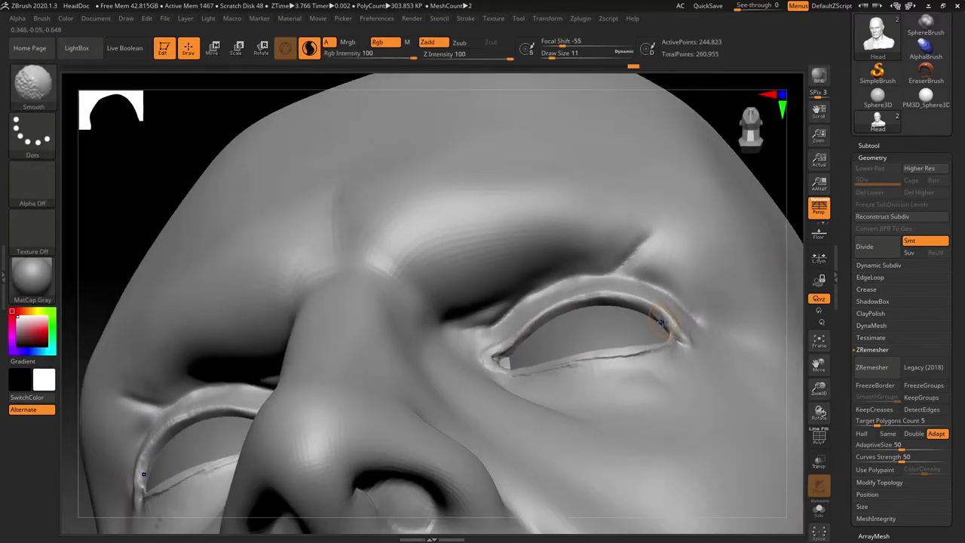
pyautogui.keyDown('shift'); pyautogui.moveTo(533, 344); pyautogui.dragTo(549, 332); pyautogui.keyUp('shift')
# Define the outer eye corner, the upper lid edge and the lower lid rim with DamStandard at draw size 11
pyautogui.moveTo(787, 151); pyautogui.dragTo(796, 225, button='right')
pyautogui.moveTo(683, 337); pyautogui.dragTo(665, 316)
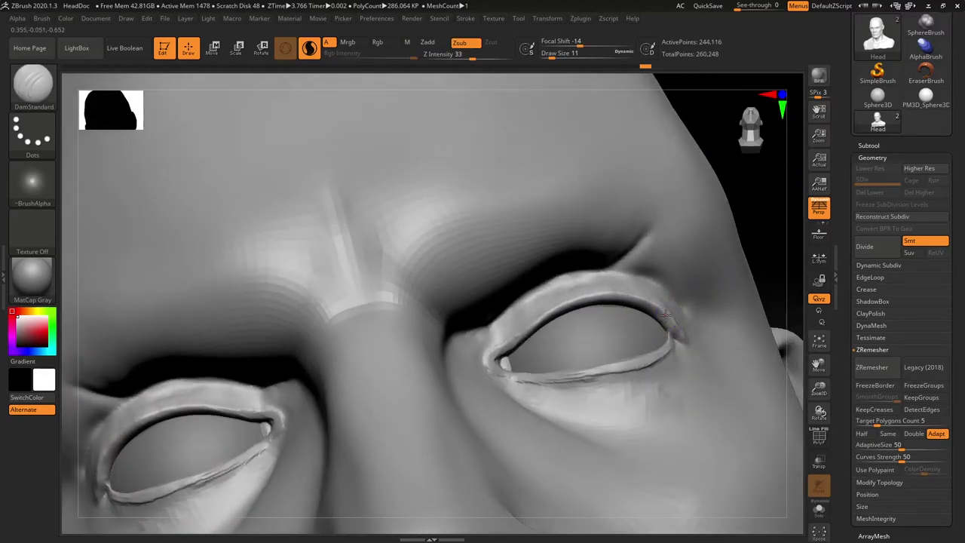
pyautogui.moveTo(533, 323); pyautogui.dragTo(497, 351)
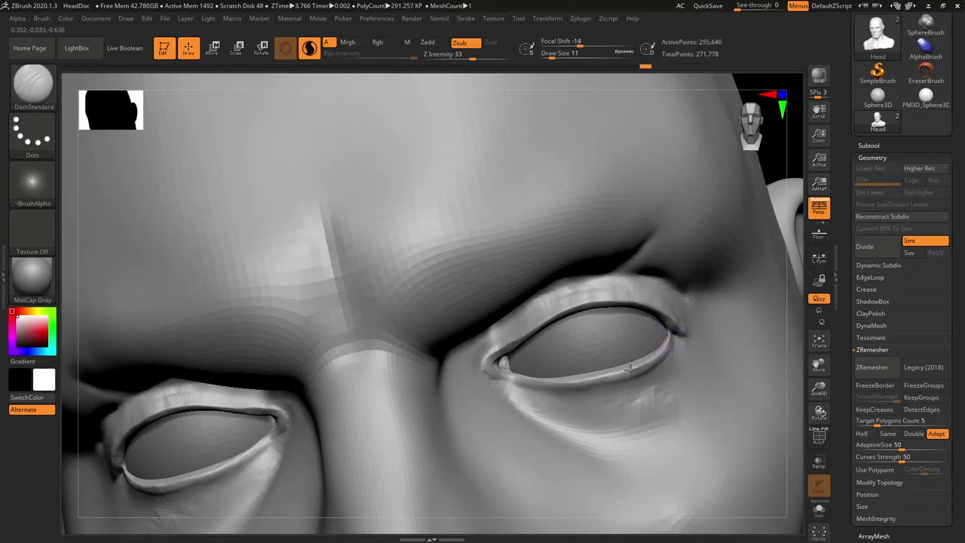
pyautogui.moveTo(630, 370); pyautogui.dragTo(474, 382)
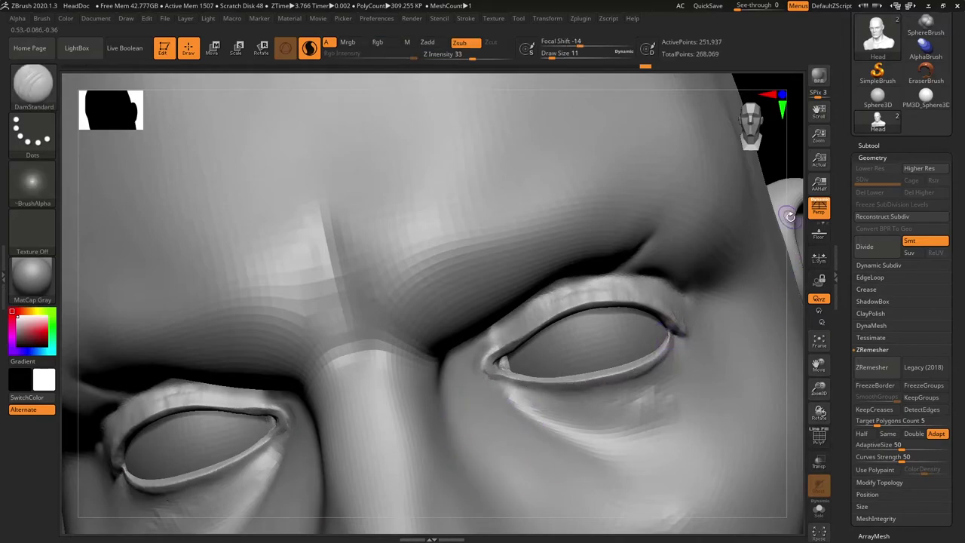
pyautogui.moveTo(790, 216)
pyautogui.mouseDown()
pyautogui.moveTo(797, 272)
pyautogui.moveTo(749, 338)
pyautogui.moveTo(657, 377)
pyautogui.mouseUp()
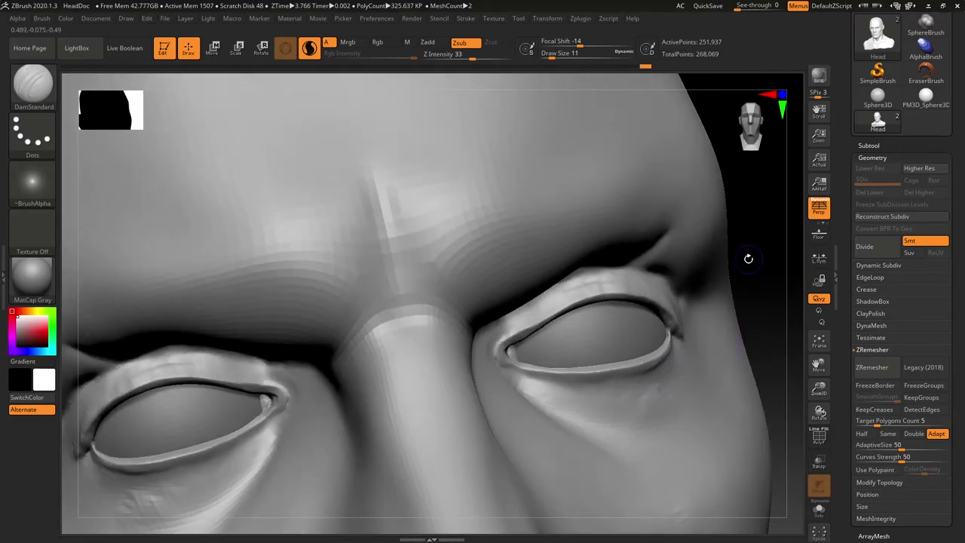
pyautogui.moveTo(747, 258); pyautogui.dragTo(478, 379)
pyautogui.moveTo(499, 329)
pyautogui.mouseDown()
pyautogui.moveTo(488, 370)
pyautogui.moveTo(504, 328)
pyautogui.moveTo(517, 366)
pyautogui.mouseUp()
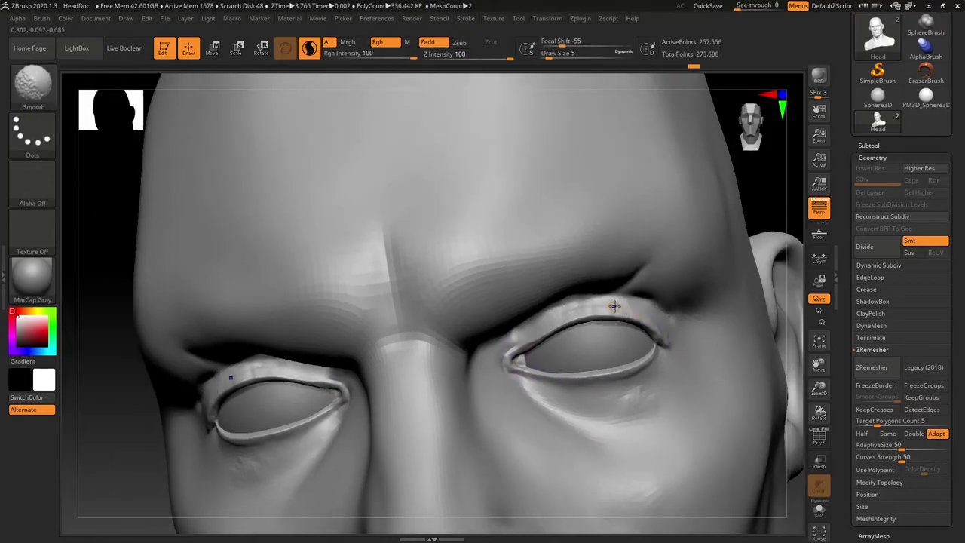
# Smooth the bumps on the upper eyelid at draw size 9
pyautogui.press('s')
pyautogui.moveTo(594, 315)
pyautogui.mouseDown()
pyautogui.moveTo(589, 307)
pyautogui.moveTo(607, 308)
pyautogui.mouseUp()
pyautogui.press('s')
pyautogui.keyDown('shift'); pyautogui.moveTo(603, 306); pyautogui.dragTo(589, 304); pyautogui.keyUp('shift')
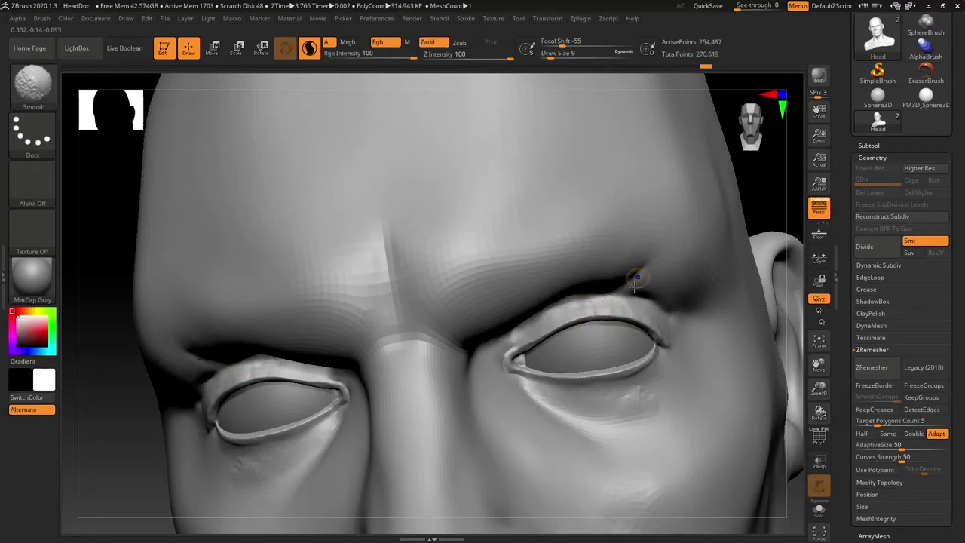
# Flatten the upper eyelid and its outer end with the hPolish brush at draw size 9
pyautogui.press('b')
pyautogui.press('h')
pyautogui.press('p')
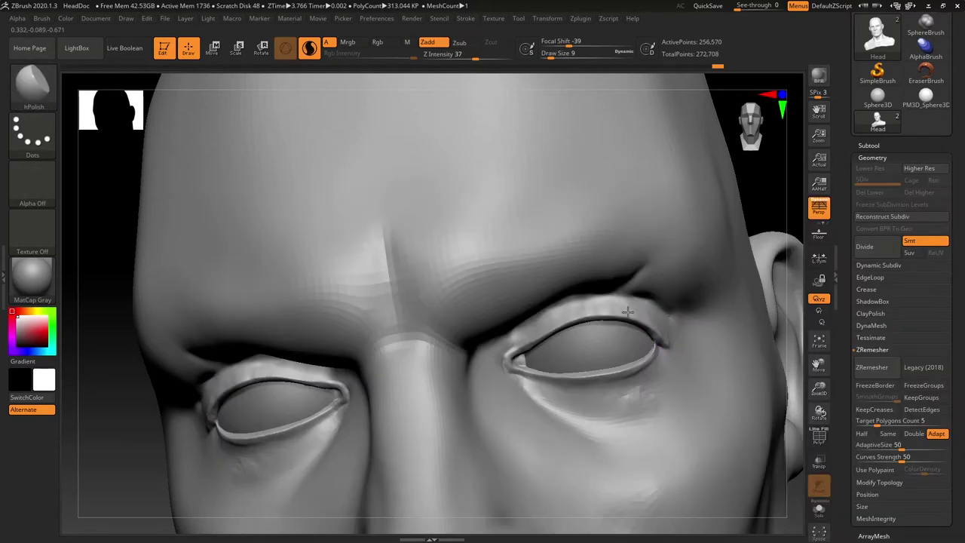
pyautogui.moveTo(528, 336); pyautogui.dragTo(627, 308)
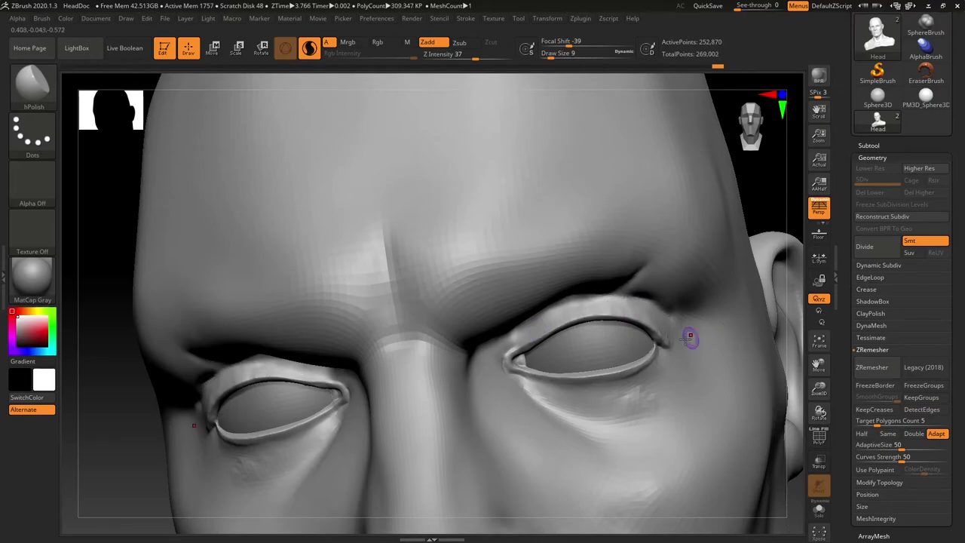
pyautogui.moveTo(689, 336); pyautogui.dragTo(646, 367)
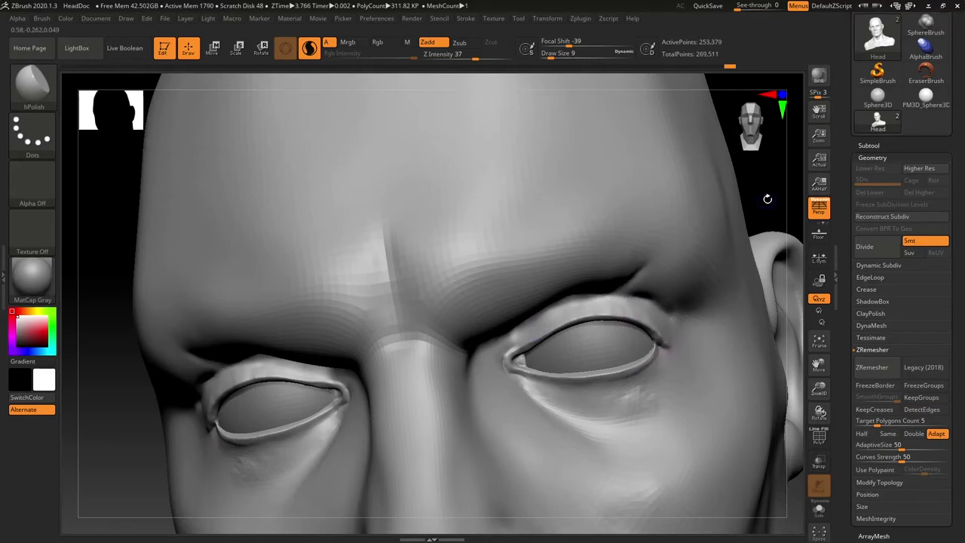
# Polish the inner and outer eye corners and the lower eyelid rim with hPolish at draw size 9
pyautogui.moveTo(767, 198); pyautogui.dragTo(631, 318)
pyautogui.moveTo(531, 339); pyautogui.dragTo(523, 365)
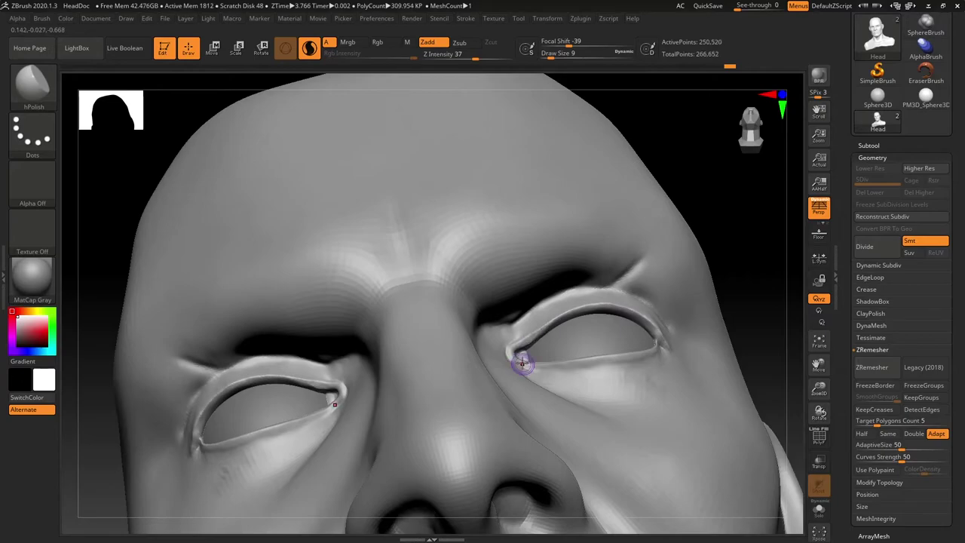
pyautogui.moveTo(744, 218); pyautogui.dragTo(755, 305)
pyautogui.moveTo(649, 324); pyautogui.dragTo(650, 326)
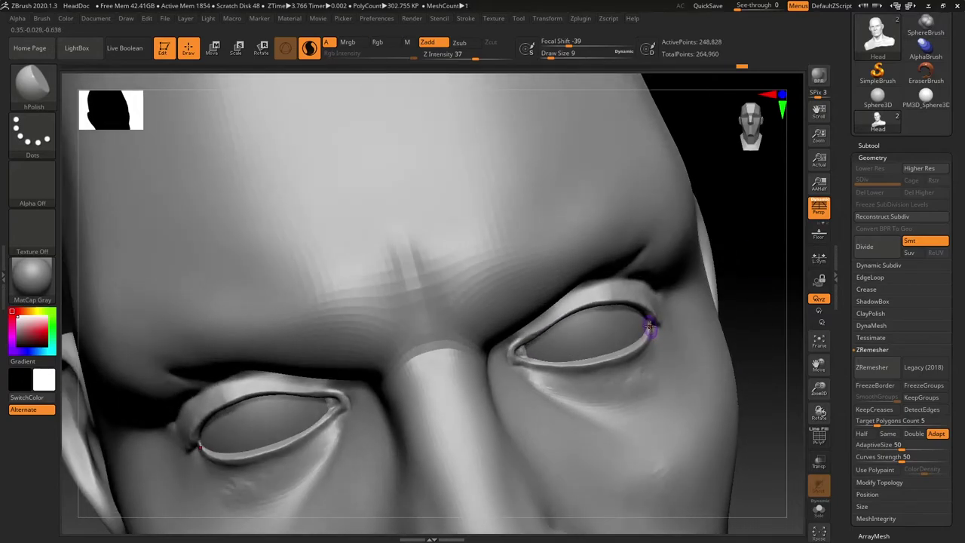
pyautogui.moveTo(536, 367); pyautogui.dragTo(544, 370)
pyautogui.moveTo(760, 331)
pyautogui.keyDown('shift'); pyautogui.mouseDown()
pyautogui.moveTo(754, 370)
pyautogui.moveTo(729, 400)
pyautogui.moveTo(666, 366)
pyautogui.moveTo(622, 358)
pyautogui.mouseUp(); pyautogui.keyUp('shift')
# Enlarge hPolish to draw size 13 and polish the upper eyelid surface
pyautogui.press('s')
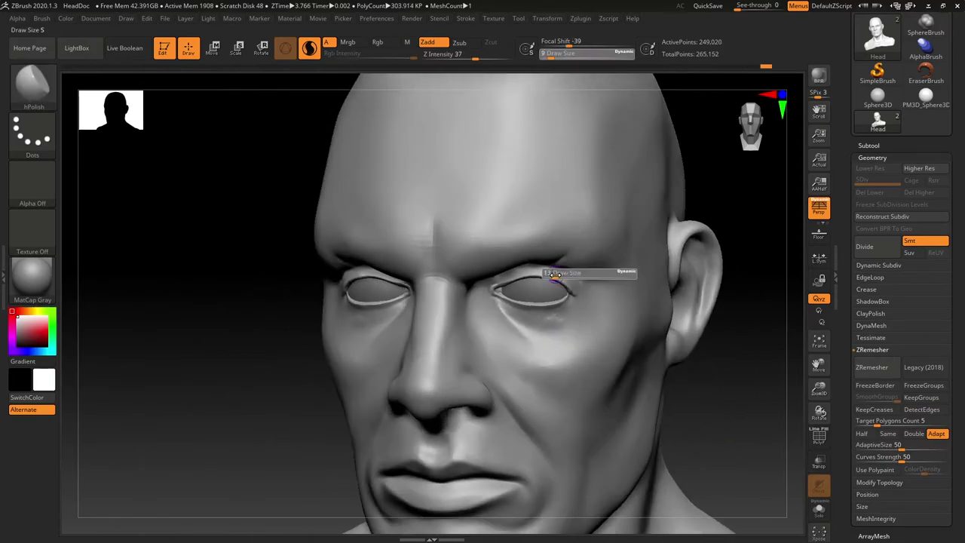
pyautogui.moveTo(551, 279); pyautogui.dragTo(554, 278)
pyautogui.moveTo(557, 275); pyautogui.dragTo(536, 270)
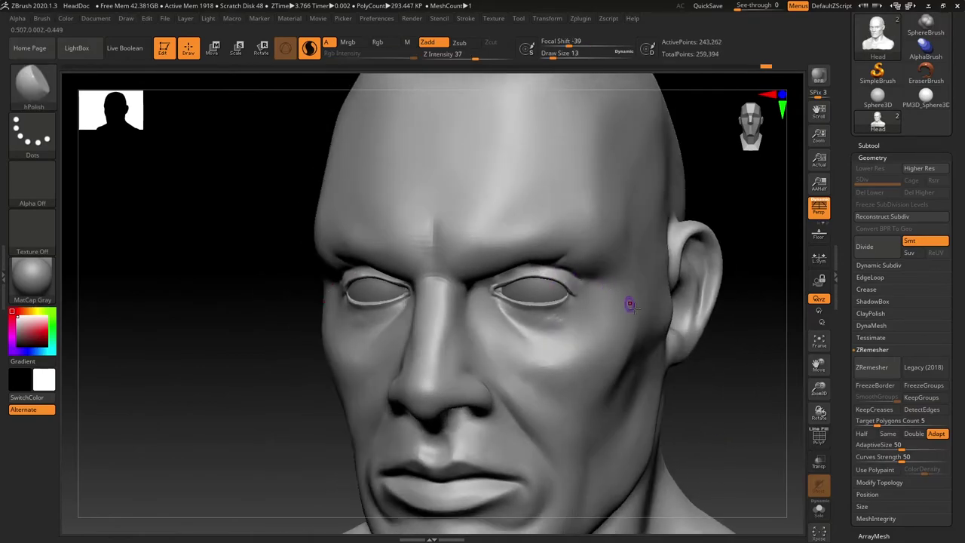
pyautogui.moveTo(630, 304); pyautogui.dragTo(557, 316, button='right')
pyautogui.moveTo(704, 399)
pyautogui.mouseDown()
pyautogui.moveTo(718, 380)
pyautogui.moveTo(682, 370)
pyautogui.moveTo(656, 347)
pyautogui.mouseUp()
# Undo the ClayBuildup stroke under the eye and give the ClayBuildup brush a round alpha
pyautogui.press('b')
pyautogui.press('c')
pyautogui.press('b')
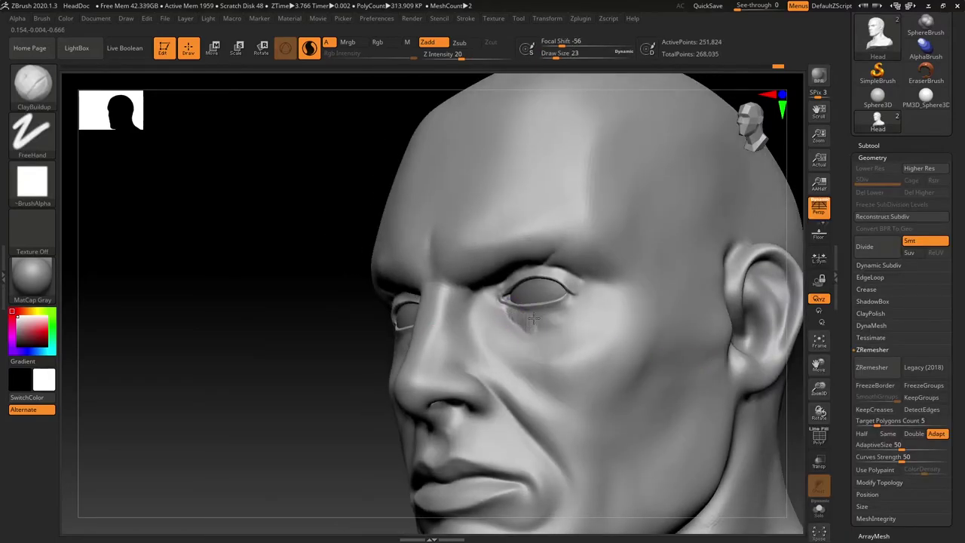
pyautogui.hotkey('ctrl', 'z')
pyautogui.click(32, 182)
pyautogui.click(382, 233)
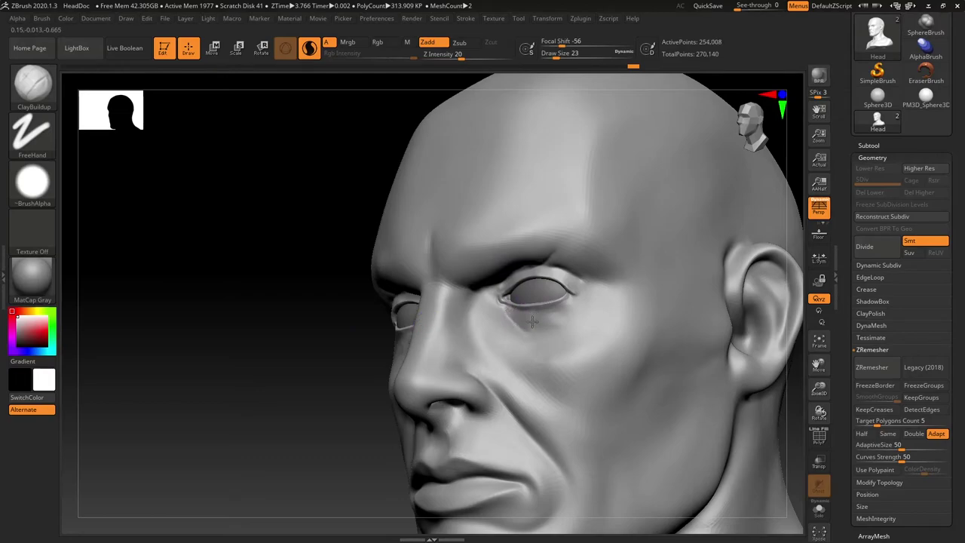
# Build up the area below the lower eyelid with ClayBuildup at draw size 23 and smooth it
pyautogui.moveTo(532, 322); pyautogui.dragTo(553, 325)
pyautogui.press('shift')
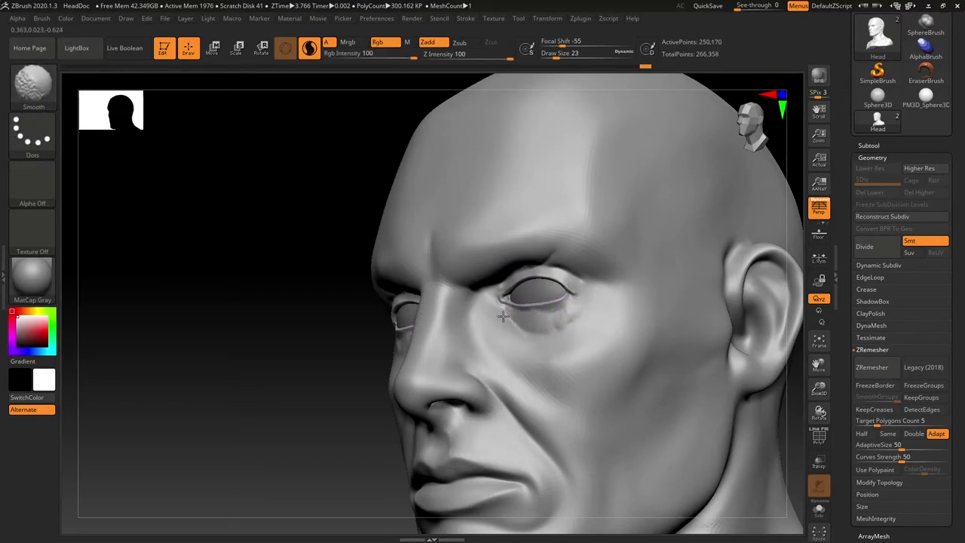
pyautogui.moveTo(370, 429)
pyautogui.mouseDown()
pyautogui.moveTo(324, 442)
pyautogui.moveTo(355, 439)
pyautogui.mouseUp()
pyautogui.keyDown('shift'); pyautogui.moveTo(580, 308); pyautogui.dragTo(554, 326); pyautogui.keyUp('shift')
pyautogui.keyDown('alt'); pyautogui.moveTo(452, 422); pyautogui.dragTo(465, 463); pyautogui.keyUp('alt')
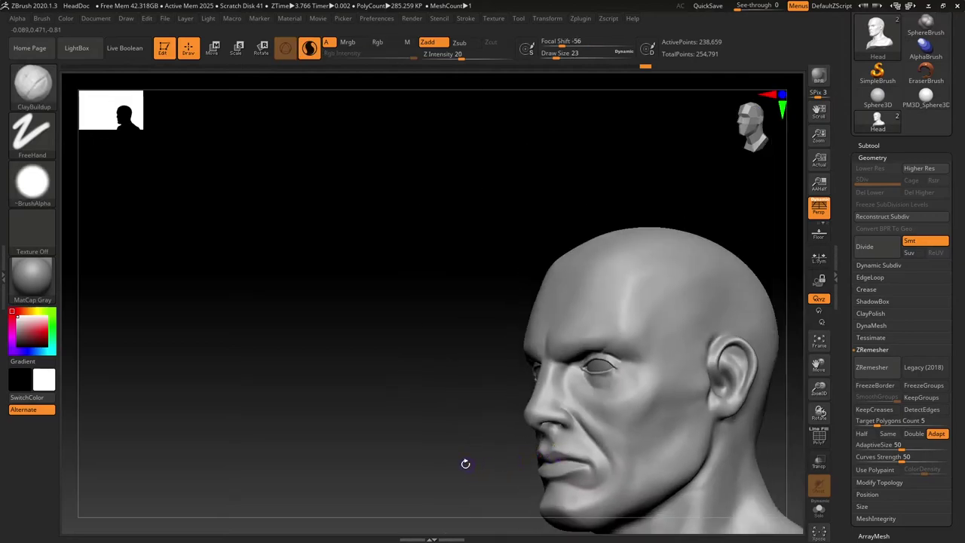
pyautogui.keyDown('shift'); pyautogui.moveTo(465, 463); pyautogui.dragTo(638, 386, button='right'); pyautogui.keyUp('shift')
# Reshape the eyelid contour and the eye corners with the Move brush at draw size 33
pyautogui.press('b')
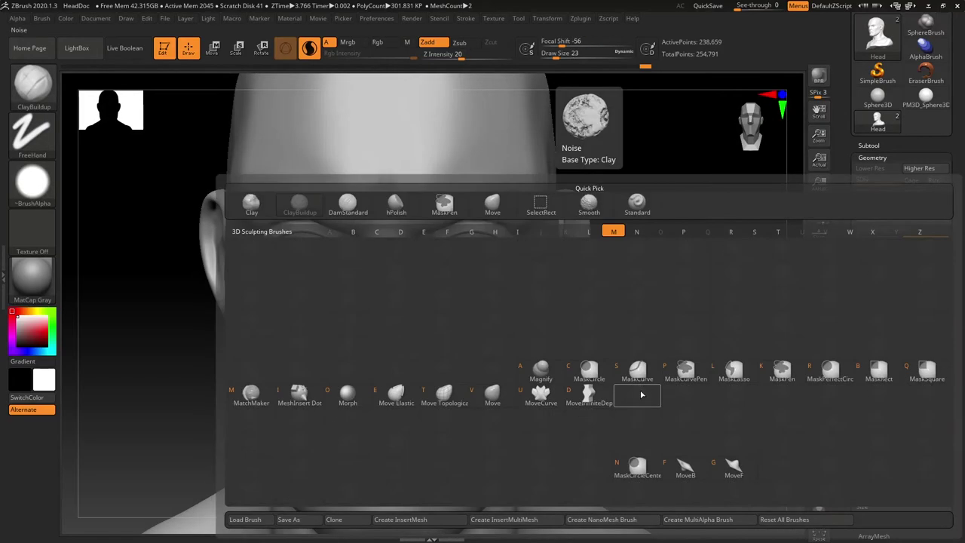
pyautogui.press('m')
pyautogui.press('v')
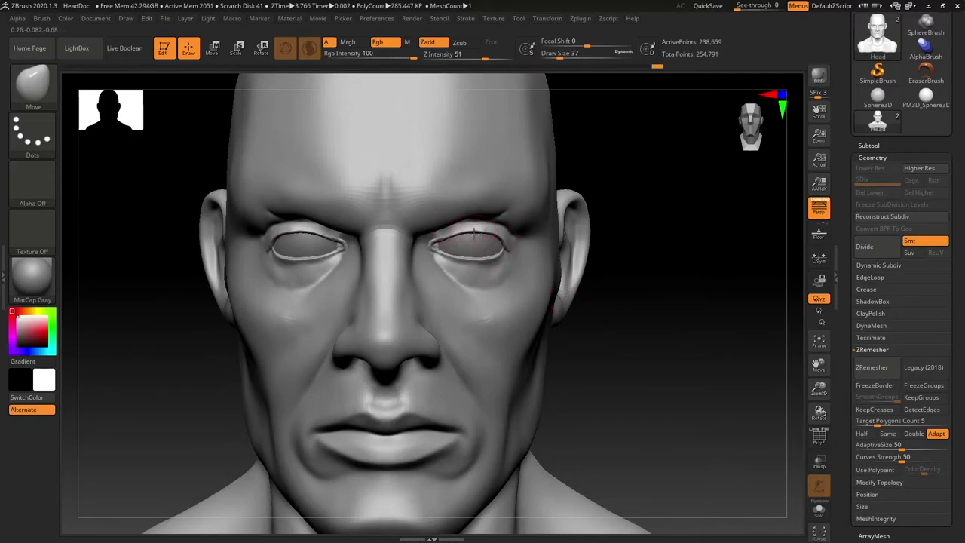
pyautogui.moveTo(724, 215); pyautogui.dragTo(601, 227, button='right')
pyautogui.moveTo(483, 223)
pyautogui.mouseDown(button='right')
pyautogui.moveTo(343, 380)
pyautogui.moveTo(323, 415)
pyautogui.moveTo(603, 329)
pyautogui.mouseUp(button='right')
pyautogui.press('s')
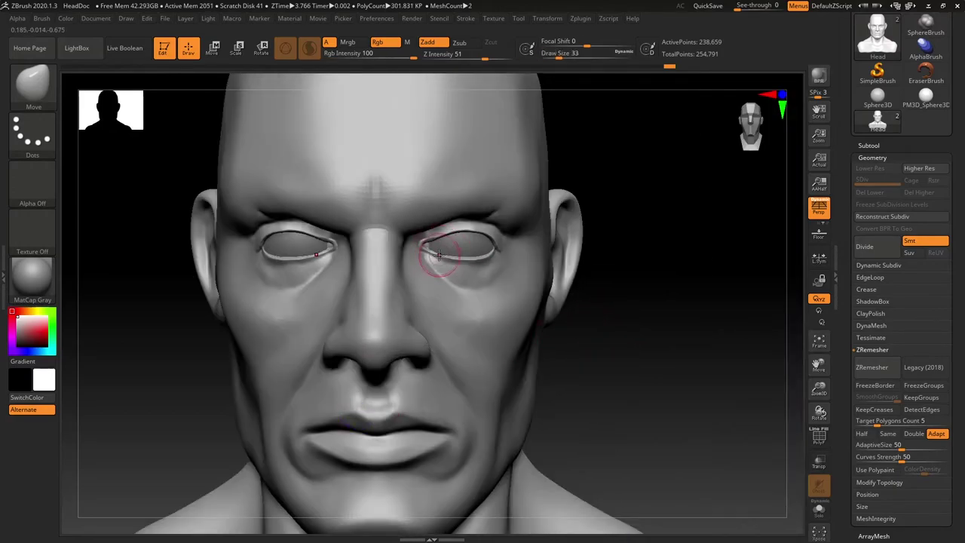
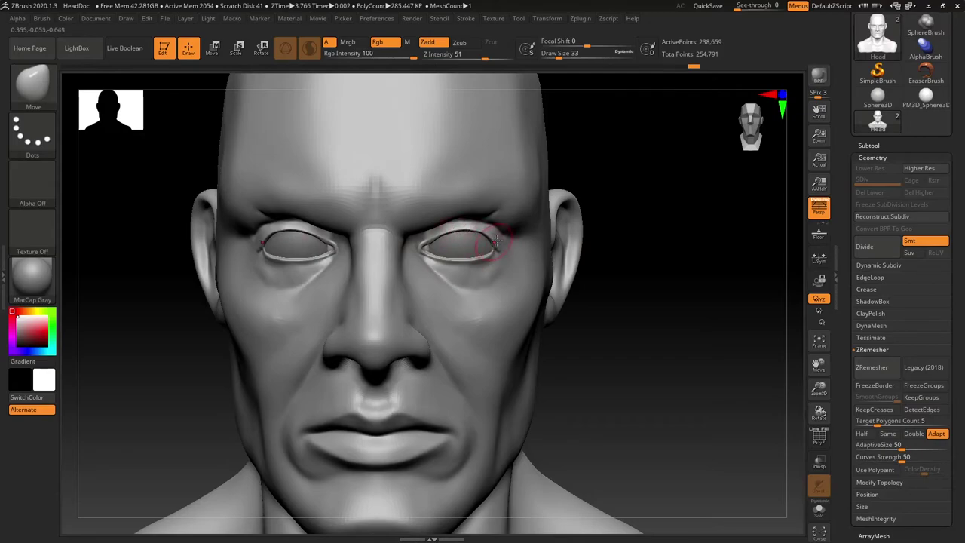
pyautogui.moveTo(622, 225); pyautogui.dragTo(570, 216)
# Solo the head and isolate the band of geometry around the eyes
pyautogui.click(819, 509)
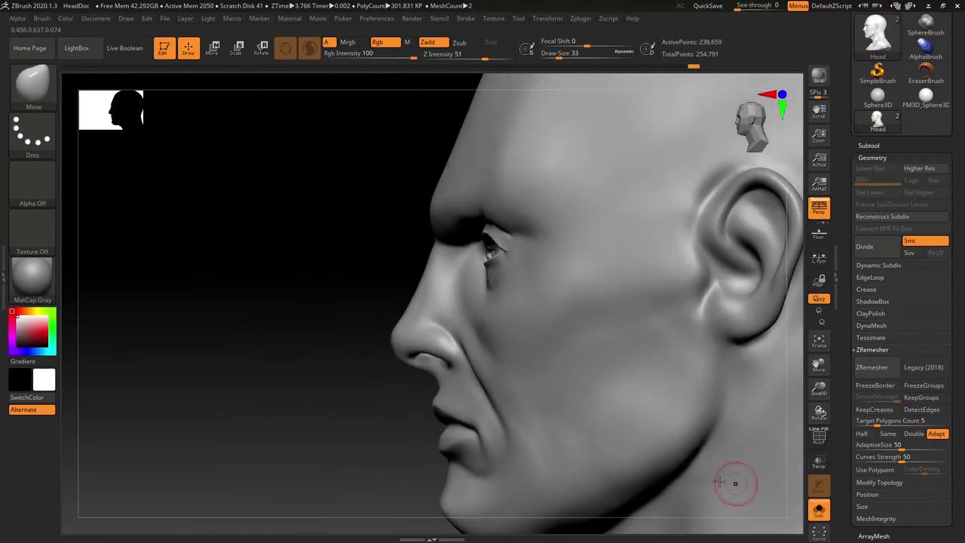
pyautogui.moveTo(324, 302); pyautogui.dragTo(468, 321, button='right')
pyautogui.moveTo(125, 386); pyautogui.dragTo(340, 381, button='right')
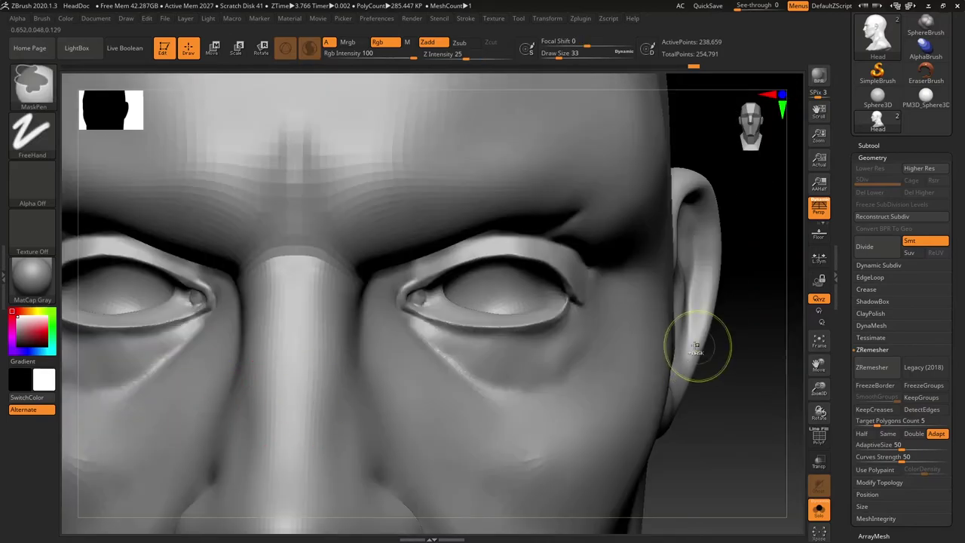
pyautogui.keyDown('ctrl'); pyautogui.moveTo(697, 347); pyautogui.dragTo(528, 317, button='right'); pyautogui.keyUp('ctrl')
pyautogui.keyDown('ctrl'); pyautogui.keyDown('shift'); pyautogui.moveTo(370, 269); pyautogui.dragTo(756, 371); pyautogui.keyUp('shift'); pyautogui.keyUp('ctrl')
# Mask the upper and lower eyelids around the eye opening with MaskPen at draw size 16
pyautogui.moveTo(730, 391); pyautogui.dragTo(692, 397, button='right')
pyautogui.keyDown('ctrl'); pyautogui.moveTo(561, 335); pyautogui.dragTo(590, 372, button='right'); pyautogui.keyUp('ctrl')
pyautogui.press('s')
pyautogui.moveTo(517, 309); pyautogui.dragTo(513, 309)
pyautogui.moveTo(600, 281)
pyautogui.keyDown('ctrl'); pyautogui.mouseDown()
pyautogui.moveTo(539, 226)
pyautogui.moveTo(474, 220)
pyautogui.moveTo(396, 255)
pyautogui.moveTo(384, 320)
pyautogui.moveTo(452, 353)
pyautogui.moveTo(562, 348)
pyautogui.moveTo(614, 306)
pyautogui.mouseUp(); pyautogui.keyUp('ctrl')
pyautogui.hotkey('ctrl', 'z')
pyautogui.press('s')
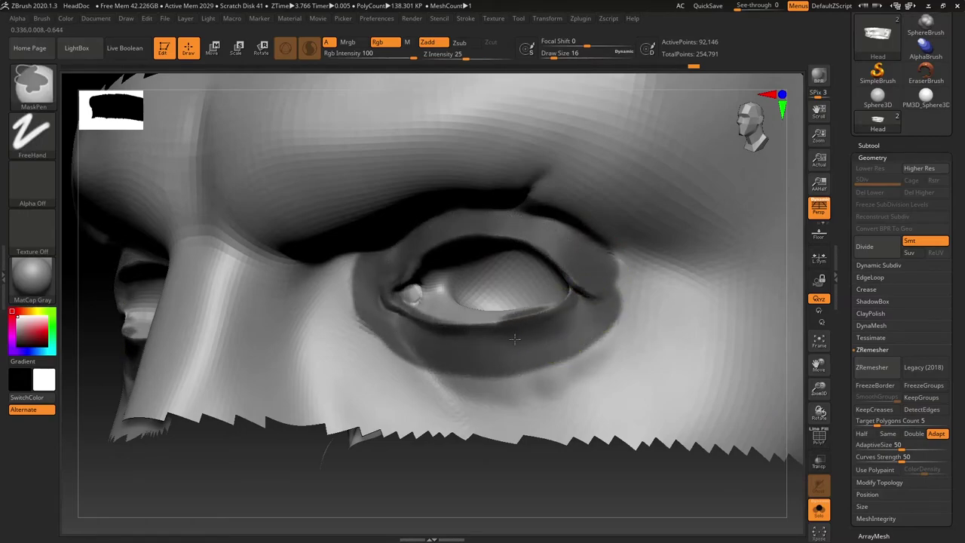
pyautogui.moveTo(582, 425); pyautogui.dragTo(478, 339, button='right')
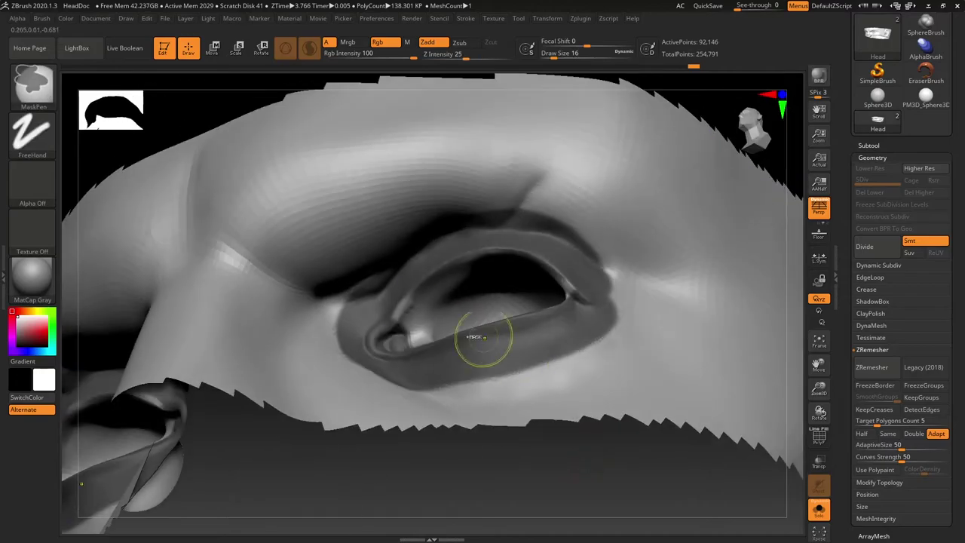
# Turn off Sculptris Pro for ClayBuildup and work the inside of the eye socket behind the masked eyelids
pyautogui.moveTo(554, 460); pyautogui.dragTo(723, 128)
pyautogui.moveTo(743, 471); pyautogui.dragTo(287, 313)
pyautogui.moveTo(639, 257)
pyautogui.mouseDown(button='right')
pyautogui.moveTo(563, 442)
pyautogui.moveTo(577, 440)
pyautogui.moveTo(591, 461)
pyautogui.moveTo(641, 435)
pyautogui.mouseUp(button='right')
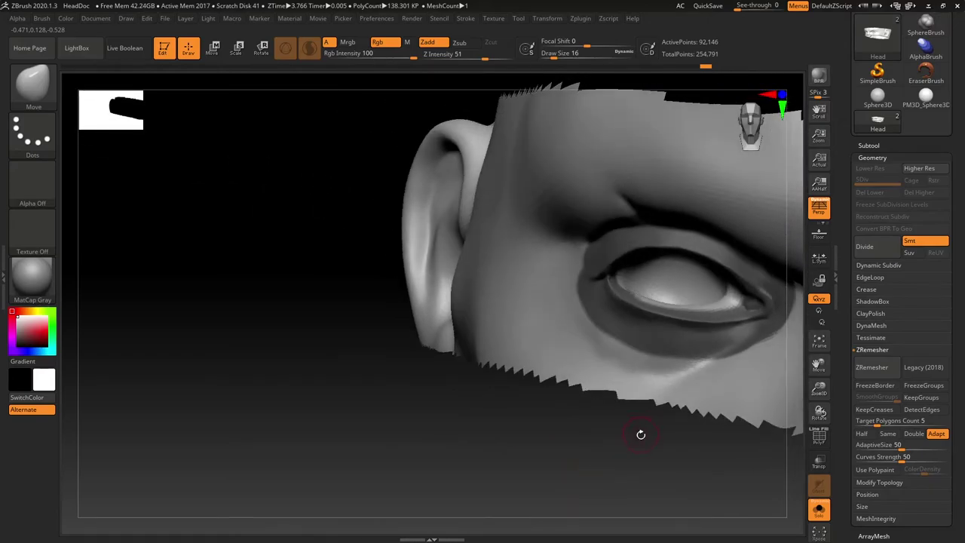
pyautogui.press('b')
pyautogui.press('c')
pyautogui.press('b')
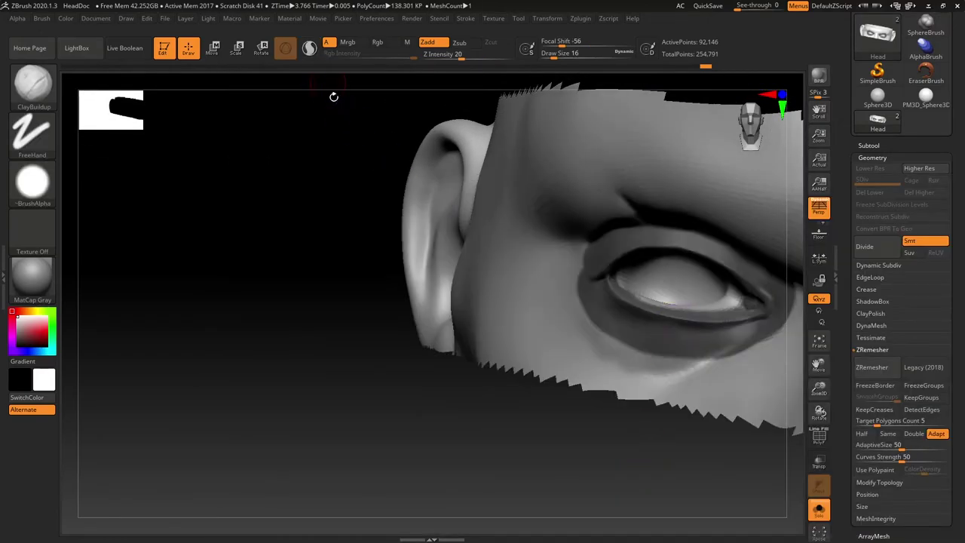
pyautogui.moveTo(618, 456)
pyautogui.mouseDown(button='right')
pyautogui.moveTo(746, 323)
pyautogui.moveTo(625, 459)
pyautogui.moveTo(578, 438)
pyautogui.mouseUp(button='right')
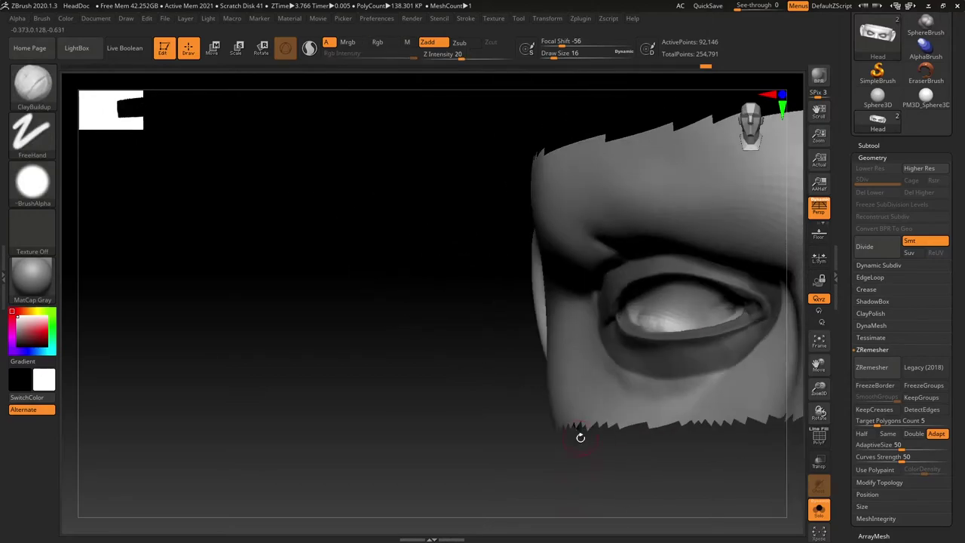
pyautogui.moveTo(648, 291)
pyautogui.mouseDown(button='right')
pyautogui.moveTo(474, 437)
pyautogui.moveTo(689, 318)
pyautogui.moveTo(761, 318)
pyautogui.moveTo(724, 438)
pyautogui.mouseUp(button='right')
pyautogui.moveTo(689, 500); pyautogui.dragTo(644, 181, button='right')
pyautogui.moveTo(622, 381)
pyautogui.mouseDown(button='right')
pyautogui.moveTo(611, 424)
pyautogui.moveTo(622, 430)
pyautogui.moveTo(586, 427)
pyautogui.moveTo(472, 456)
pyautogui.moveTo(500, 409)
pyautogui.moveTo(483, 369)
pyautogui.mouseUp(button='right')
# Reveal the whole head again and leave solo mode
pyautogui.keyDown('ctrl'); pyautogui.keyDown('shift'); pyautogui.moveTo(230, 157); pyautogui.dragTo(594, 447); pyautogui.keyUp('shift'); pyautogui.keyUp('ctrl')
pyautogui.moveTo(573, 339)
pyautogui.keyDown('ctrl'); pyautogui.mouseDown(button='right')
pyautogui.moveTo(582, 387)
pyautogui.moveTo(607, 411)
pyautogui.mouseUp(button='right'); pyautogui.keyUp('ctrl')
pyautogui.keyDown('alt'); pyautogui.moveTo(614, 348); pyautogui.dragTo(618, 365, button='right'); pyautogui.keyUp('alt')
pyautogui.keyDown('ctrl'); pyautogui.moveTo(799, 412); pyautogui.dragTo(651, 385, button='right'); pyautogui.keyUp('ctrl')
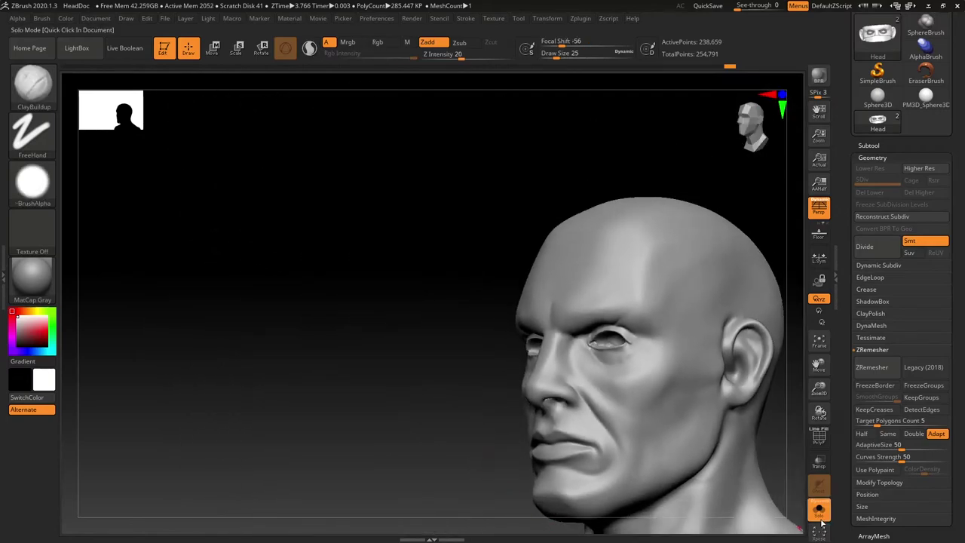
pyautogui.moveTo(410, 422); pyautogui.dragTo(491, 462, button='right')
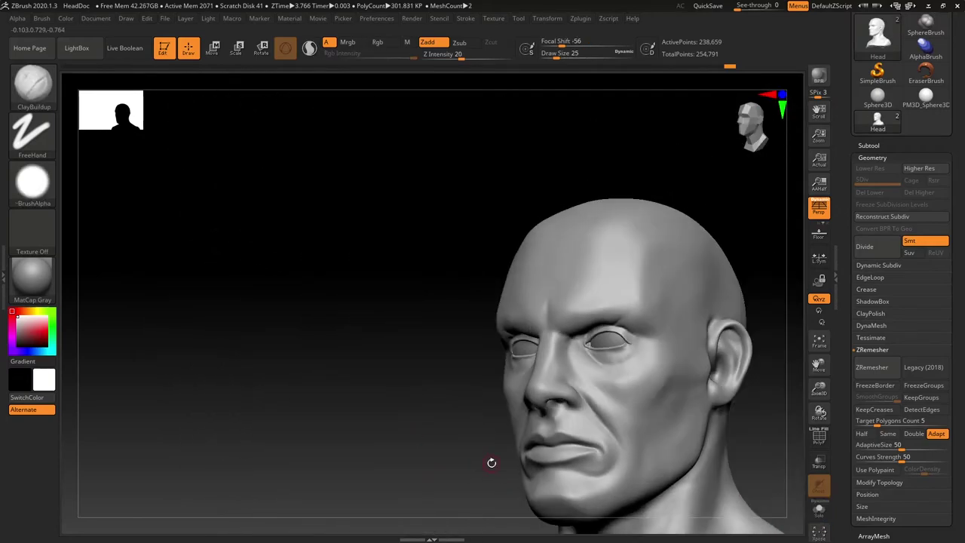
# Select the eyeballs, isolate their centres with an inverted mask, and build up the cornea bulges using ClayBuildup at draw size 27
pyautogui.keyDown('alt'); pyautogui.click(604, 341); pyautogui.keyUp('alt')
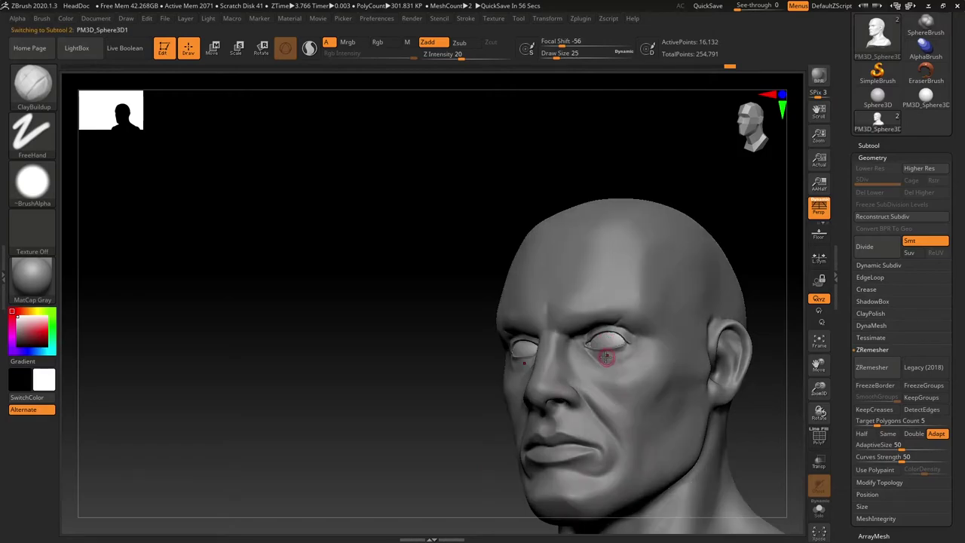
pyautogui.keyDown('ctrl'); pyautogui.moveTo(601, 362); pyautogui.dragTo(605, 343, button='right'); pyautogui.keyUp('ctrl')
pyautogui.moveTo(605, 342); pyautogui.dragTo(607, 342)
pyautogui.moveTo(373, 442); pyautogui.dragTo(460, 450)
pyautogui.keyDown('ctrl'); pyautogui.moveTo(608, 340); pyautogui.dragTo(611, 340); pyautogui.keyUp('ctrl')
pyautogui.moveTo(725, 420)
pyautogui.mouseDown()
pyautogui.moveTo(708, 417)
pyautogui.moveTo(714, 407)
pyautogui.mouseUp()
pyautogui.keyDown('ctrl'); pyautogui.click(715, 388); pyautogui.keyUp('ctrl')
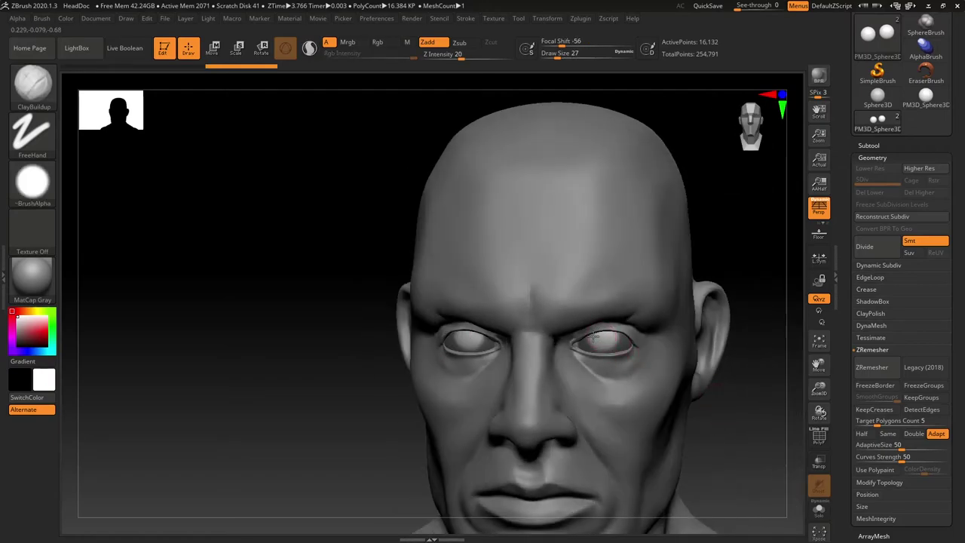
pyautogui.moveTo(598, 336); pyautogui.dragTo(604, 334)
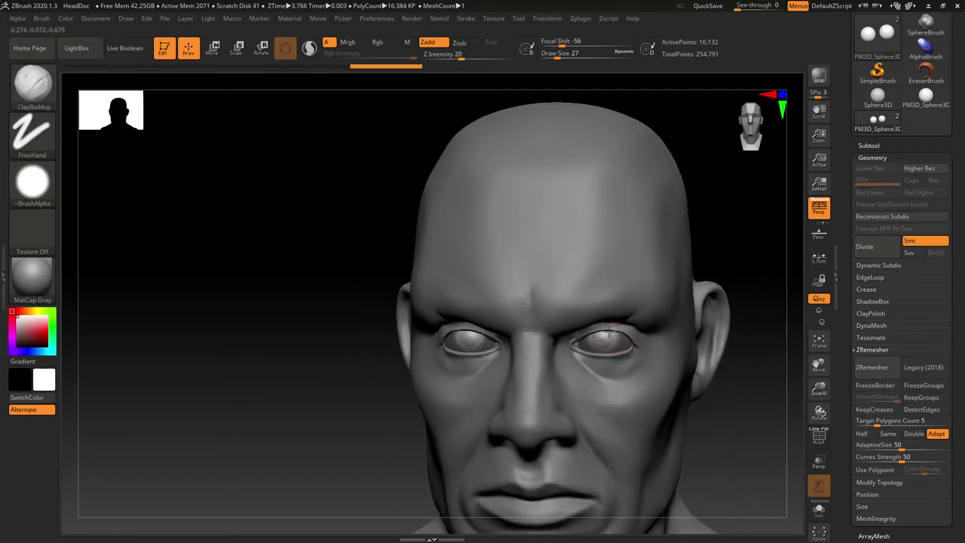
pyautogui.moveTo(739, 415); pyautogui.dragTo(606, 403, button='right')
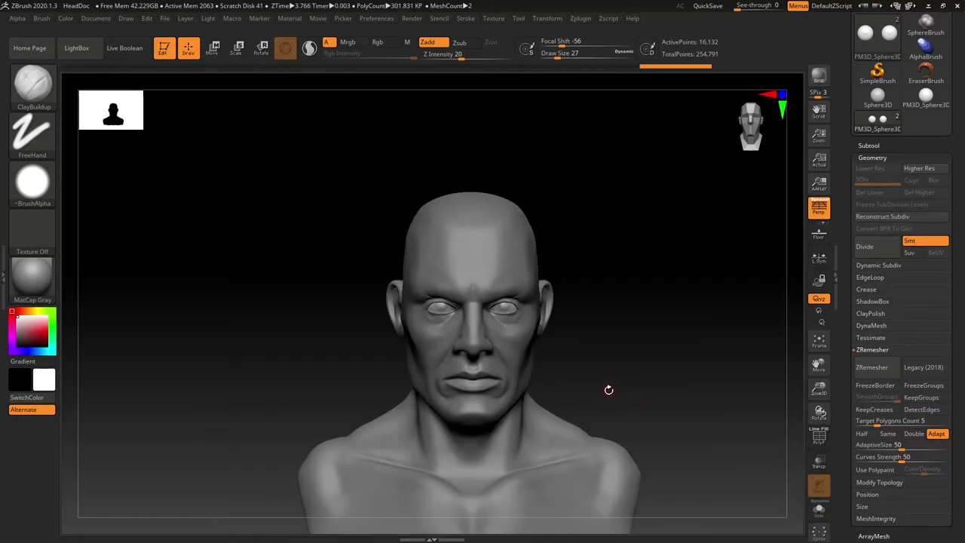
# Make the head the active subtool with DamStandard and check the whole bust from the front and three-quarter angles
pyautogui.moveTo(612, 377)
pyautogui.mouseDown(button='right')
pyautogui.moveTo(677, 350)
pyautogui.moveTo(666, 385)
pyautogui.mouseUp(button='right')
pyautogui.moveTo(698, 261); pyautogui.dragTo(713, 248, button='right')
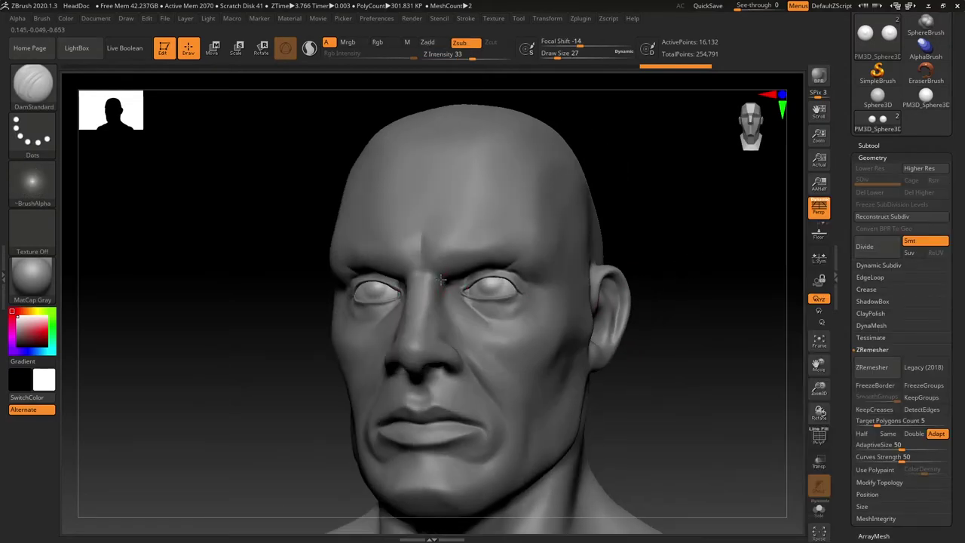
pyautogui.keyDown('alt'); pyautogui.click(550, 218); pyautogui.keyUp('alt')
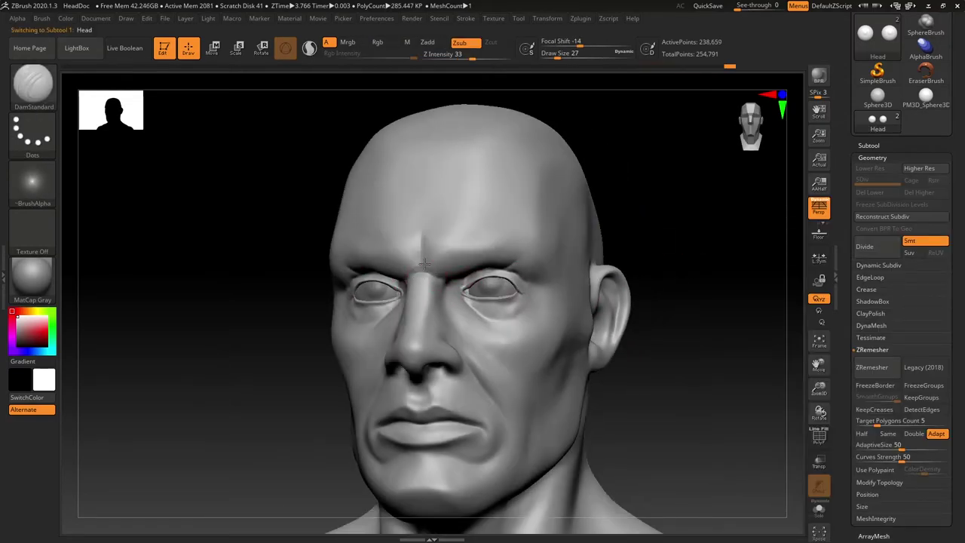
pyautogui.moveTo(634, 254); pyautogui.dragTo(683, 263, button='right')
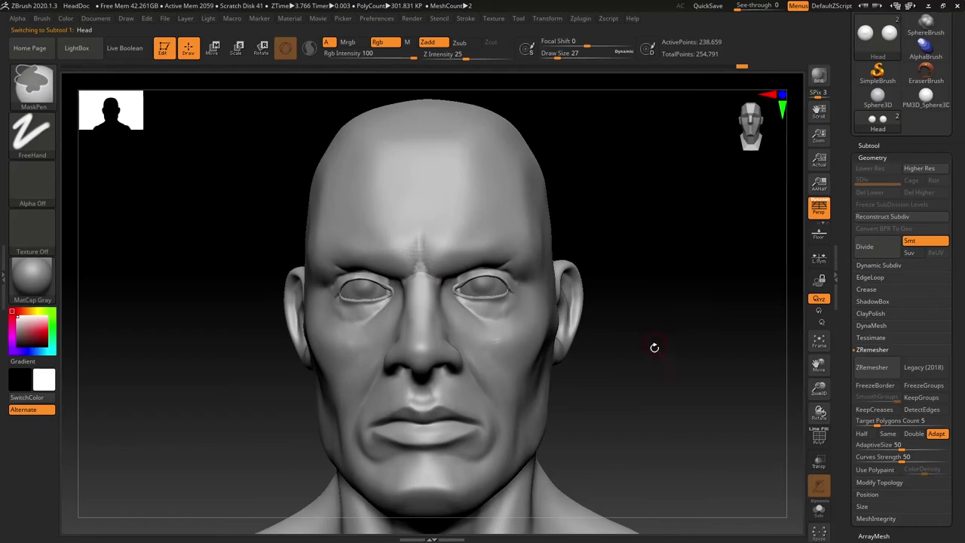
pyautogui.keyDown('ctrl'); pyautogui.moveTo(646, 374); pyautogui.dragTo(679, 362, button='right'); pyautogui.keyUp('ctrl')
pyautogui.keyDown('ctrl'); pyautogui.moveTo(678, 362); pyautogui.dragTo(563, 370, button='right'); pyautogui.keyUp('ctrl')
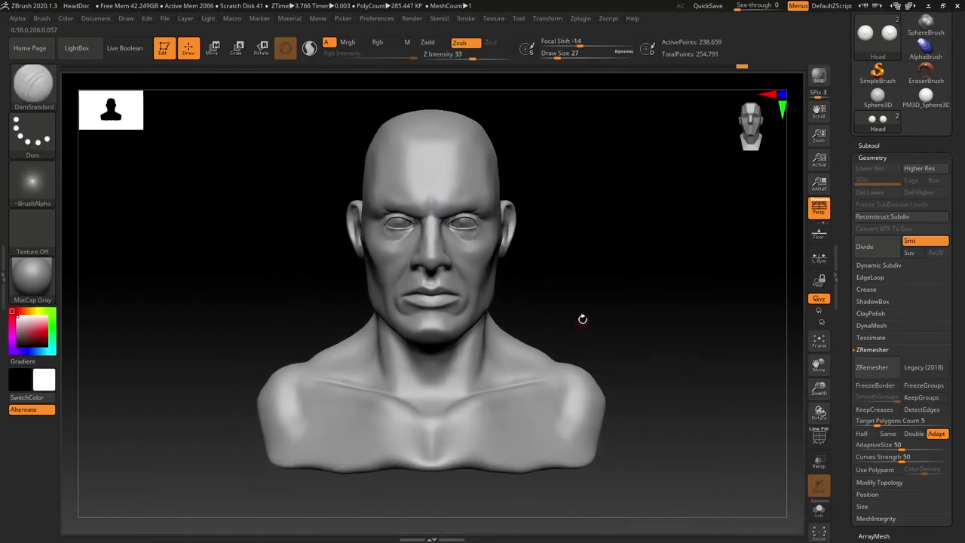
pyautogui.moveTo(582, 319)
pyautogui.keyDown('alt'); pyautogui.mouseDown(button='right')
pyautogui.moveTo(604, 336)
pyautogui.moveTo(445, 339)
pyautogui.mouseUp(button='right'); pyautogui.keyUp('alt')
pyautogui.keyDown('ctrl'); pyautogui.moveTo(444, 340); pyautogui.dragTo(367, 309, button='right'); pyautogui.keyUp('ctrl')
pyautogui.moveTo(366, 309); pyautogui.dragTo(252, 363, button='right')
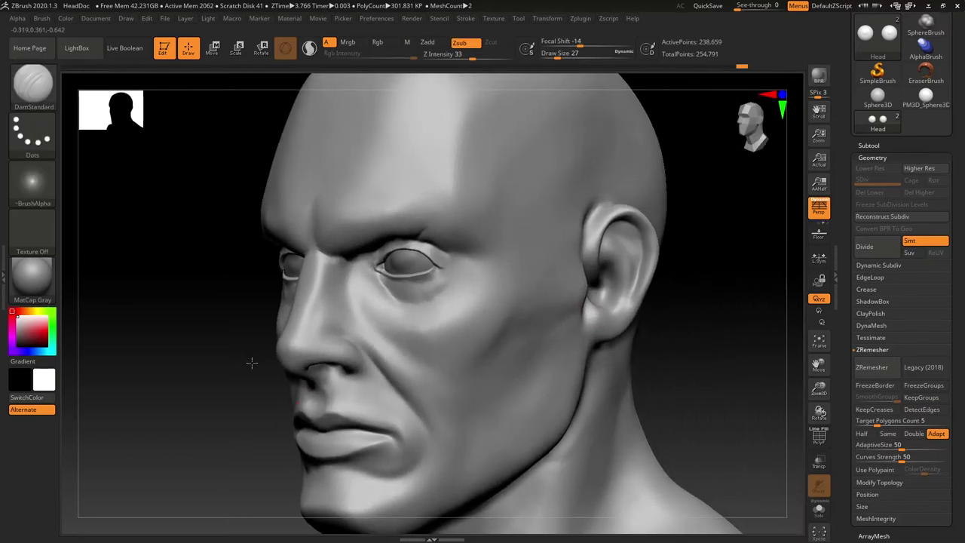
# Adjust the eyelid contours around the eyeball with the Move brush at draw size 29, checking side and front views
pyautogui.moveTo(725, 378)
pyautogui.mouseDown()
pyautogui.moveTo(678, 371)
pyautogui.moveTo(493, 460)
pyautogui.moveTo(431, 423)
pyautogui.moveTo(440, 461)
pyautogui.moveTo(638, 320)
pyautogui.moveTo(657, 351)
pyautogui.moveTo(653, 372)
pyautogui.moveTo(576, 315)
pyautogui.moveTo(575, 296)
pyautogui.mouseUp()
pyautogui.press('b')
pyautogui.press('m')
pyautogui.press('v')
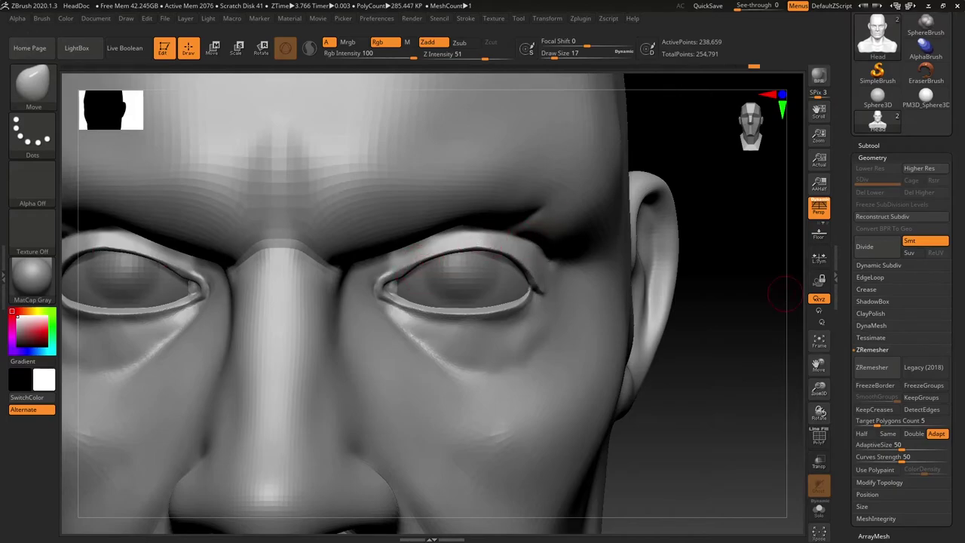
pyautogui.moveTo(727, 367)
pyautogui.mouseDown()
pyautogui.moveTo(667, 377)
pyautogui.moveTo(521, 333)
pyautogui.mouseUp()
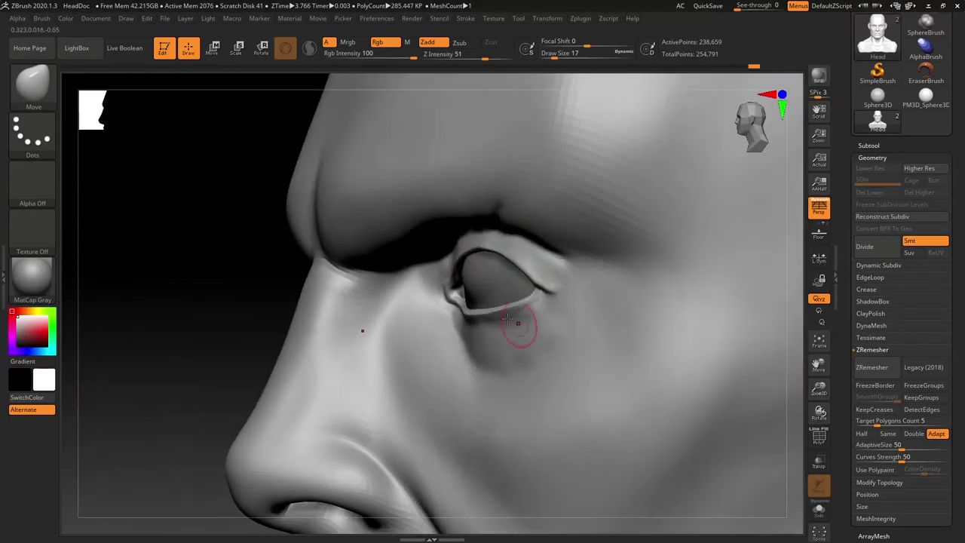
pyautogui.press('s')
pyautogui.moveTo(458, 279); pyautogui.dragTo(470, 277)
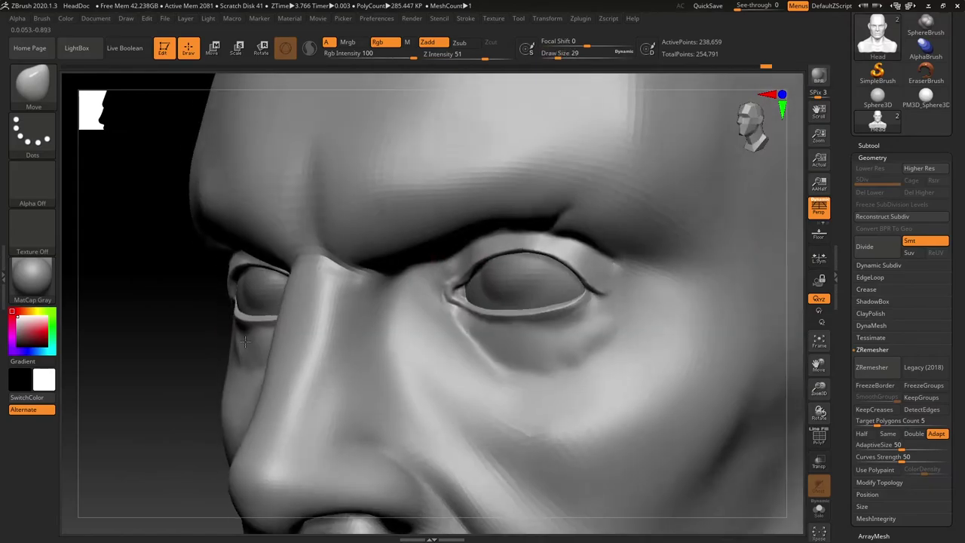
pyautogui.keyDown('alt'); pyautogui.moveTo(183, 366); pyautogui.dragTo(528, 302); pyautogui.keyUp('alt')
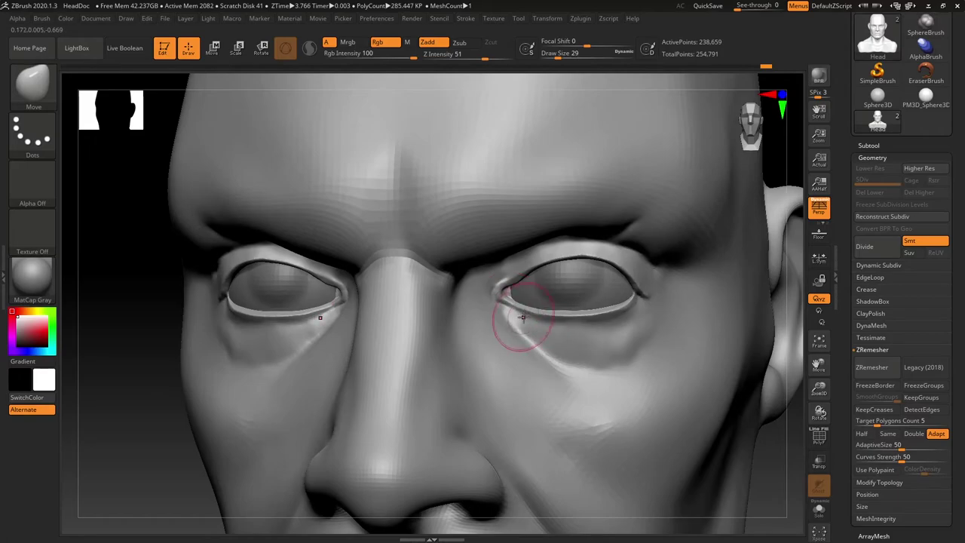
# Refine the shape of the eye opening from the front with the Move brush, reducing the draw size from 49 to 25
pyautogui.moveTo(607, 373)
pyautogui.keyDown('ctrl'); pyautogui.mouseDown(button='right')
pyautogui.moveTo(734, 410)
pyautogui.moveTo(829, 418)
pyautogui.moveTo(635, 363)
pyautogui.mouseUp(button='right'); pyautogui.keyUp('ctrl')
pyautogui.press('s')
pyautogui.moveTo(635, 363); pyautogui.dragTo(639, 363)
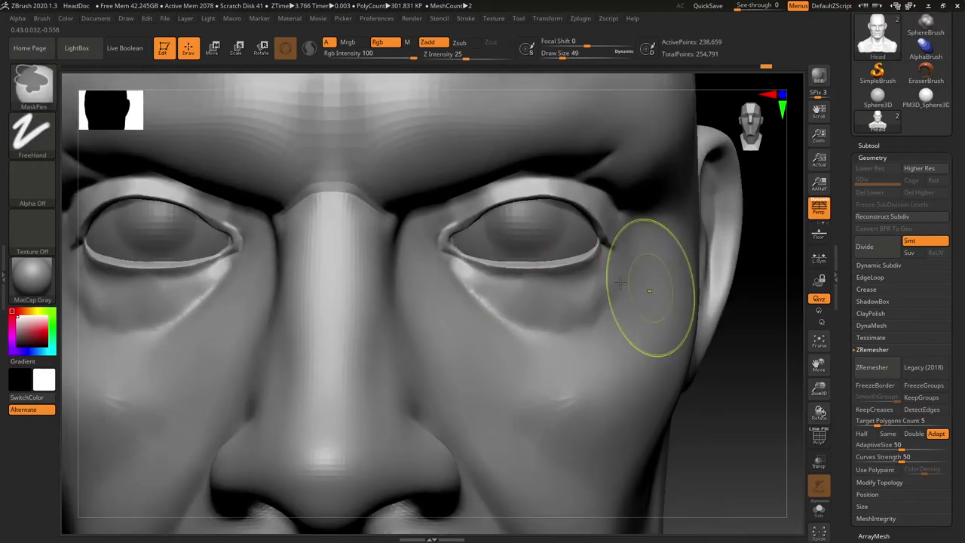
pyautogui.press('s')
pyautogui.moveTo(555, 259); pyautogui.dragTo(549, 258)
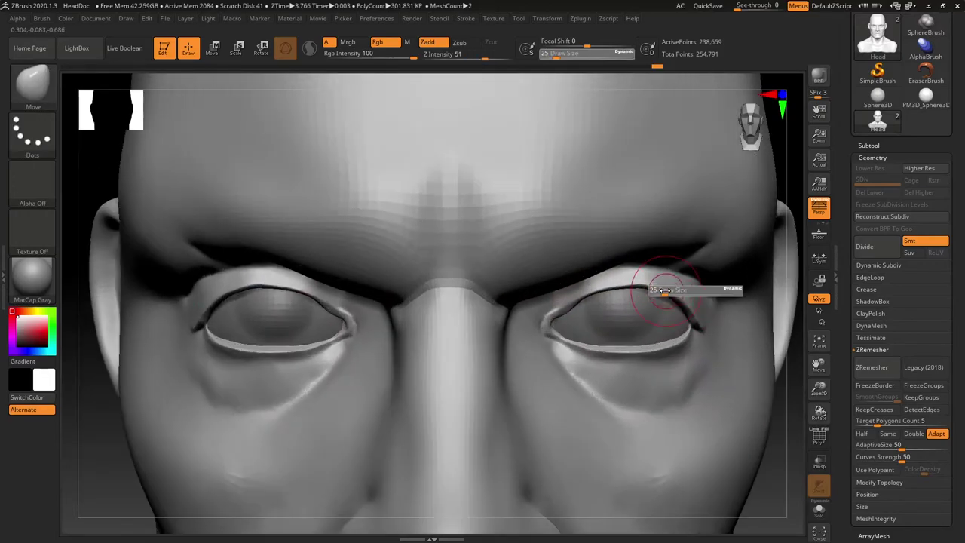
pyautogui.moveTo(657, 281); pyautogui.dragTo(643, 284)
# Shape the curve and outer corner of the upper eyelid from below with the Move brush at draw size 20
pyautogui.moveTo(780, 445)
pyautogui.mouseDown()
pyautogui.moveTo(779, 369)
pyautogui.moveTo(761, 328)
pyautogui.mouseUp()
pyautogui.press('s')
pyautogui.moveTo(706, 317)
pyautogui.mouseDown()
pyautogui.moveTo(661, 293)
pyautogui.moveTo(696, 317)
pyautogui.mouseUp()
pyautogui.press('s')
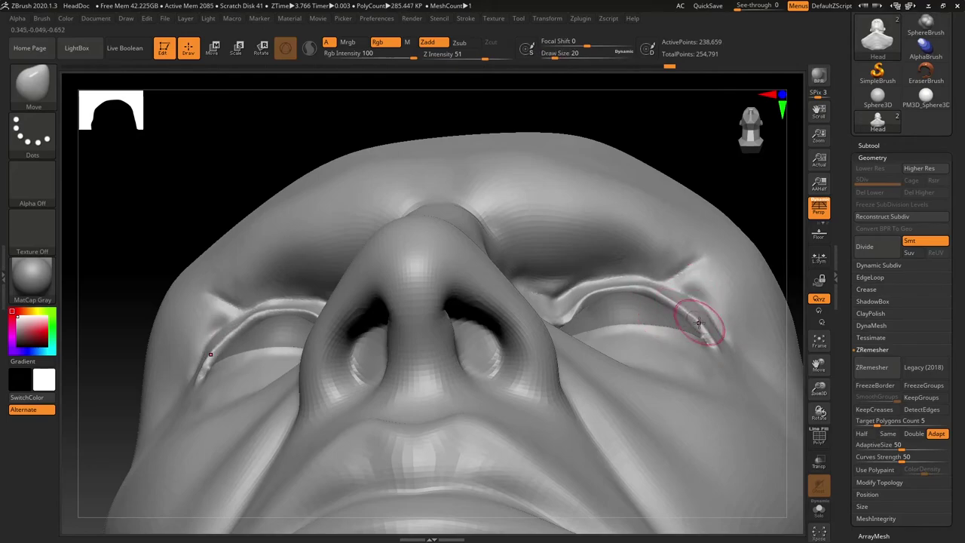
pyautogui.moveTo(747, 233); pyautogui.dragTo(761, 212)
pyautogui.moveTo(658, 297); pyautogui.dragTo(652, 295)
pyautogui.moveTo(758, 195); pyautogui.dragTo(592, 299)
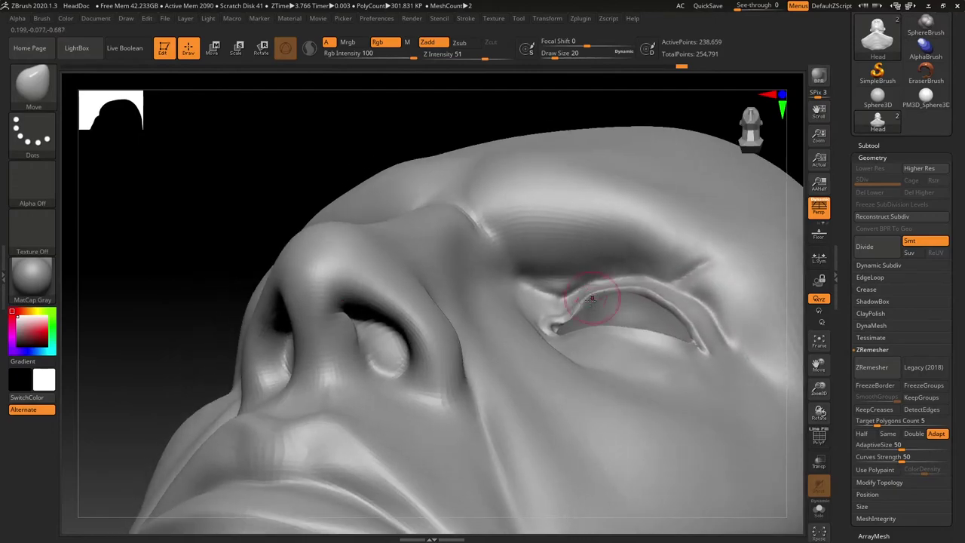
# Pull the upper eyelid rim into place against the eyeball in profile with the Move brush at draw size 13
pyautogui.moveTo(730, 203); pyautogui.dragTo(685, 251, button='right')
pyautogui.moveTo(509, 151); pyautogui.dragTo(513, 111)
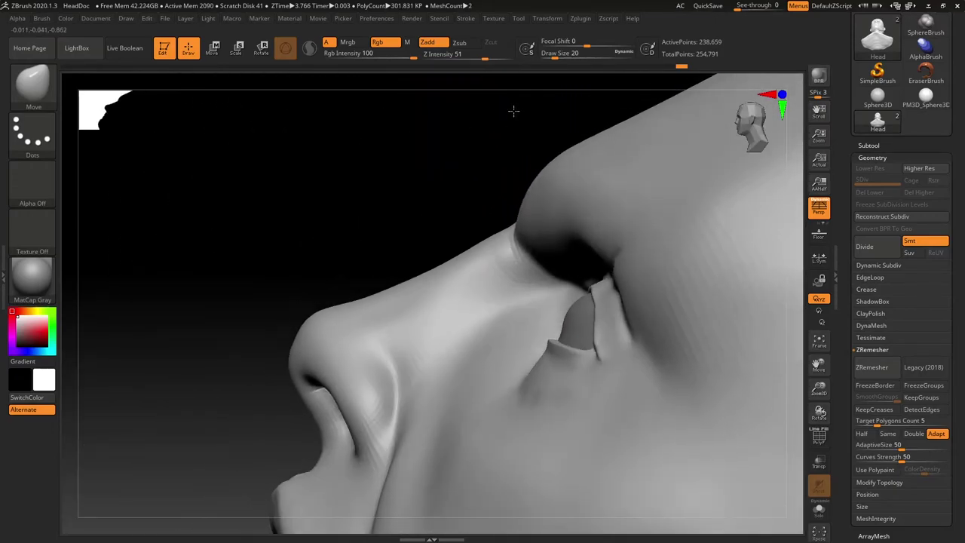
pyautogui.press('s')
pyautogui.moveTo(608, 314); pyautogui.dragTo(594, 303)
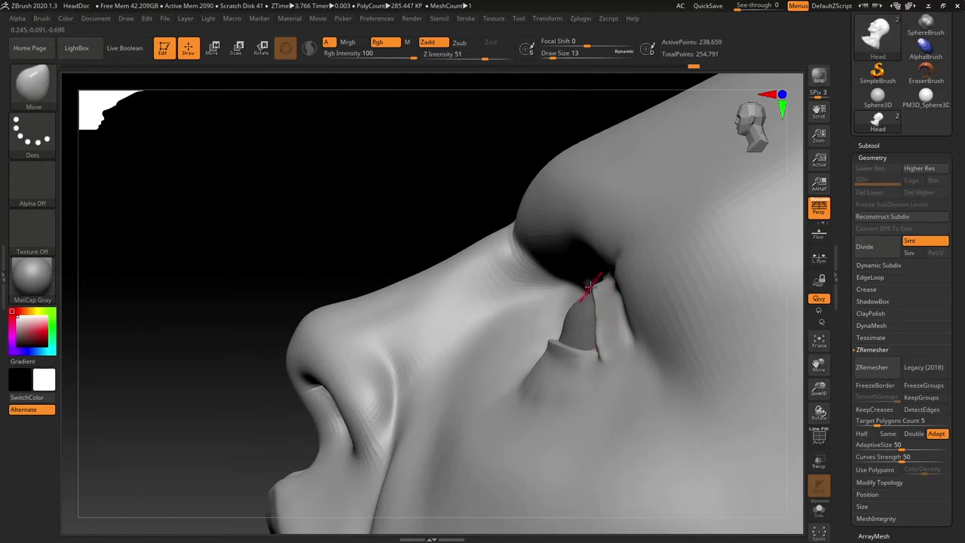
pyautogui.moveTo(496, 195); pyautogui.dragTo(542, 334, button='right')
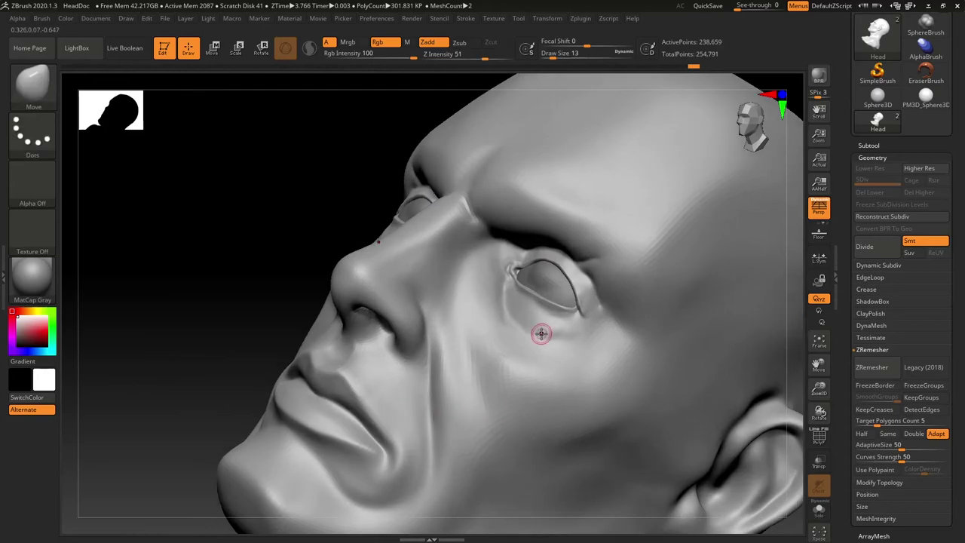
# Define the upper eyelid crease with DamStandard at draw size 13 and smooth the area around it
pyautogui.press('b')
pyautogui.press('d')
pyautogui.press('s')
pyautogui.moveTo(258, 367)
pyautogui.mouseDown()
pyautogui.moveTo(441, 415)
pyautogui.moveTo(696, 372)
pyautogui.moveTo(704, 390)
pyautogui.moveTo(670, 291)
pyautogui.moveTo(517, 304)
pyautogui.moveTo(584, 302)
pyautogui.mouseUp()
pyautogui.moveTo(697, 305); pyautogui.dragTo(561, 294)
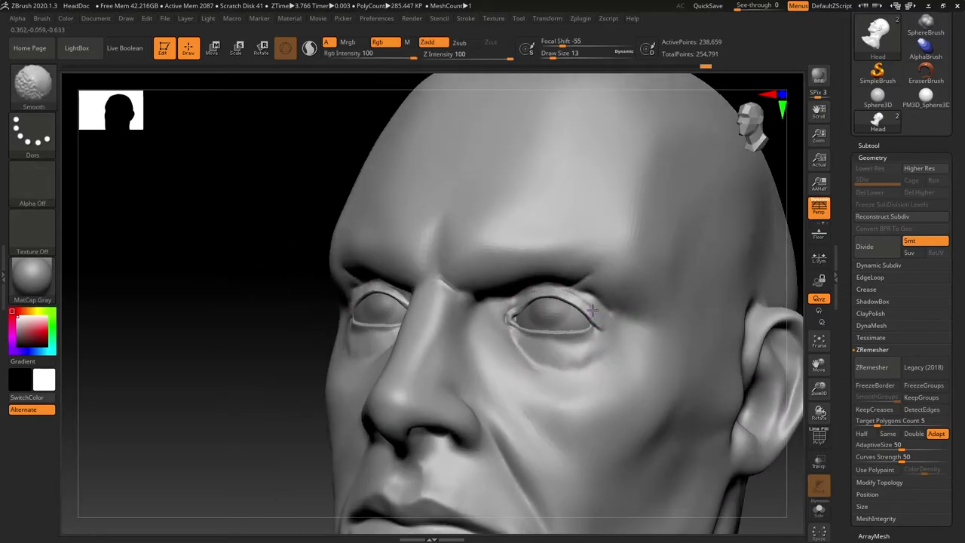
pyautogui.moveTo(603, 319); pyautogui.dragTo(549, 291)
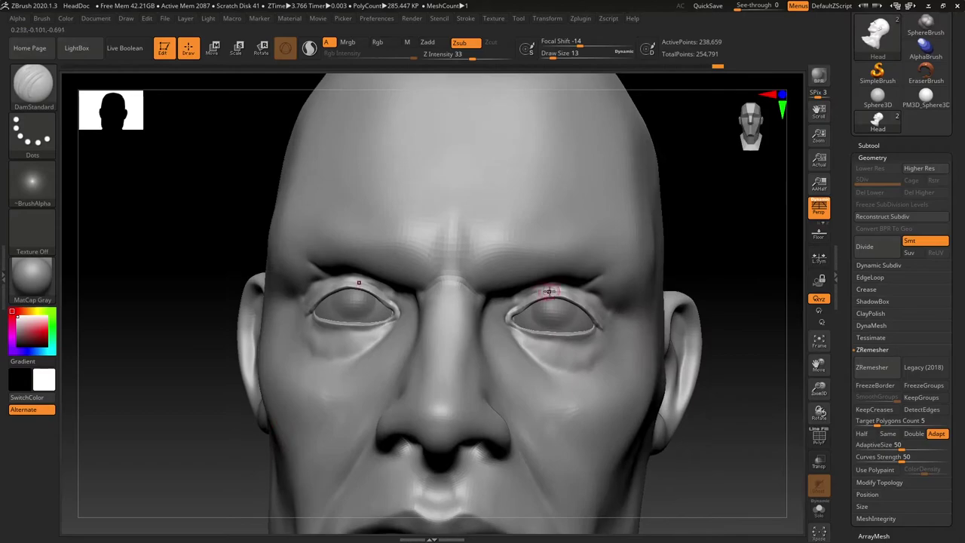
# Thicken the upper eyelid with ClayBuildup at draw size 20 and smooth it toward the outer corner
pyautogui.moveTo(724, 255)
pyautogui.mouseDown()
pyautogui.moveTo(711, 246)
pyautogui.moveTo(737, 252)
pyautogui.moveTo(723, 245)
pyautogui.mouseUp()
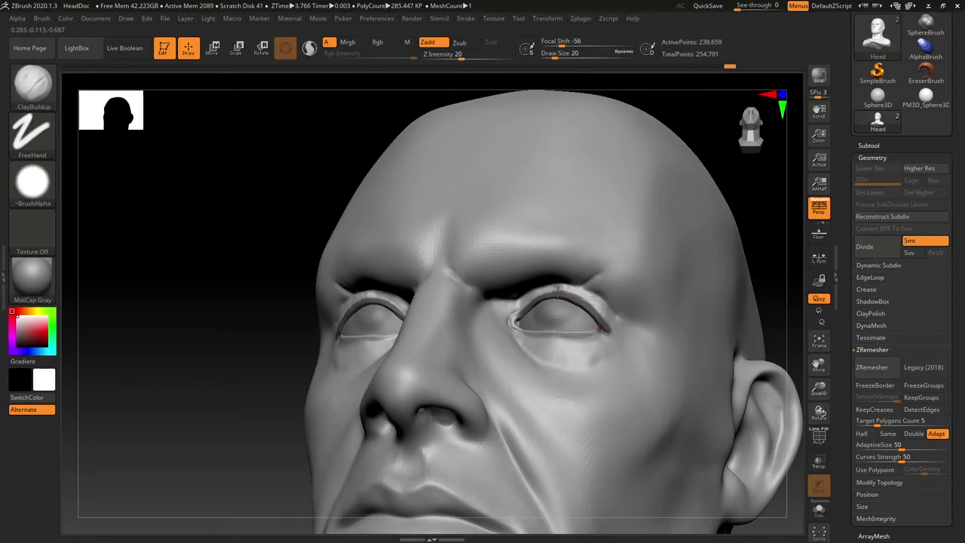
pyautogui.moveTo(761, 253)
pyautogui.mouseDown()
pyautogui.moveTo(754, 261)
pyautogui.moveTo(757, 245)
pyautogui.mouseUp()
pyautogui.keyDown('shift'); pyautogui.moveTo(605, 302); pyautogui.dragTo(596, 299); pyautogui.keyUp('shift')
pyautogui.moveTo(759, 185)
pyautogui.mouseDown()
pyautogui.moveTo(709, 213)
pyautogui.moveTo(693, 189)
pyautogui.moveTo(714, 193)
pyautogui.mouseUp()
pyautogui.keyDown('shift'); pyautogui.moveTo(591, 298); pyautogui.dragTo(603, 309); pyautogui.keyUp('shift')
pyautogui.moveTo(411, 276)
pyautogui.mouseDown()
pyautogui.moveTo(589, 289)
pyautogui.moveTo(654, 276)
pyautogui.mouseUp()
pyautogui.moveTo(761, 264); pyautogui.dragTo(778, 269)
pyautogui.moveTo(626, 302)
pyautogui.keyDown('shift'); pyautogui.mouseDown()
pyautogui.moveTo(610, 296)
pyautogui.moveTo(640, 317)
pyautogui.mouseUp(); pyautogui.keyUp('shift')
pyautogui.moveTo(777, 264); pyautogui.dragTo(702, 279)
# Carve the fold above the outer upper eyelid with DamStandard at draw size 20 and soften it along the lid
pyautogui.press('b')
pyautogui.press('d')
pyautogui.press('s')
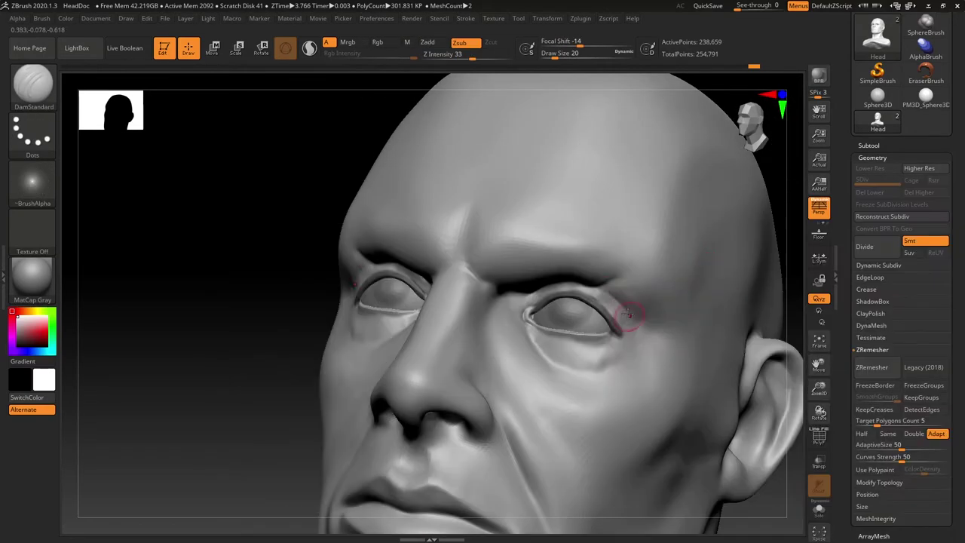
pyautogui.moveTo(600, 292); pyautogui.dragTo(628, 323)
pyautogui.keyDown('ctrl'); pyautogui.moveTo(681, 359); pyautogui.dragTo(649, 302, button='right'); pyautogui.keyUp('ctrl')
pyautogui.moveTo(347, 430)
pyautogui.mouseDown()
pyautogui.moveTo(405, 452)
pyautogui.moveTo(430, 482)
pyautogui.mouseUp()
pyautogui.moveTo(711, 367); pyautogui.dragTo(683, 365)
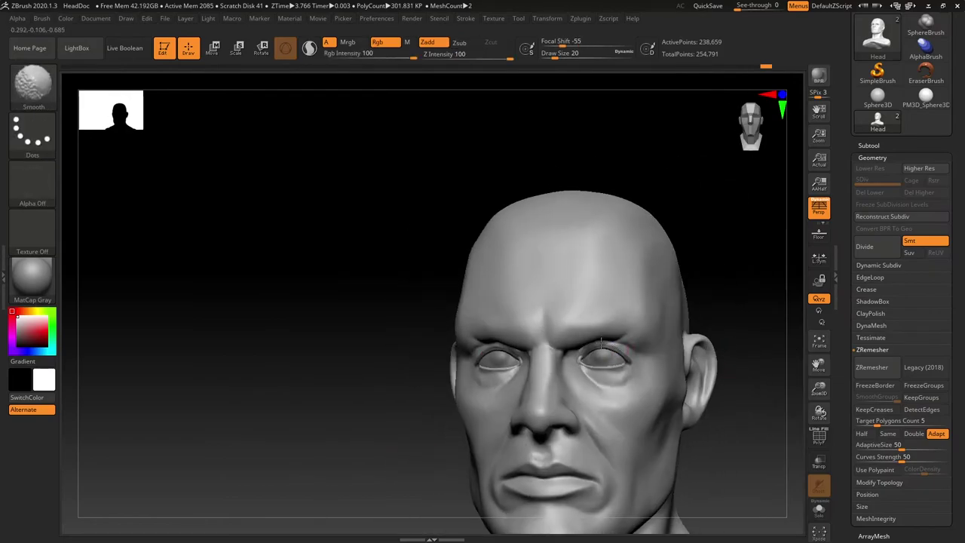
pyautogui.moveTo(579, 349)
pyautogui.keyDown('shift'); pyautogui.mouseDown()
pyautogui.moveTo(603, 344)
pyautogui.moveTo(621, 361)
pyautogui.mouseUp(); pyautogui.keyUp('shift')
pyautogui.moveTo(758, 350); pyautogui.dragTo(724, 349)
# Mask everything except the upper eyelid and sharpen its rim with DamStandard at draw size 7, smoothing rough spots
pyautogui.keyDown('ctrl'); pyautogui.moveTo(728, 313); pyautogui.dragTo(742, 363, button='right'); pyautogui.keyUp('ctrl')
pyautogui.keyDown('ctrl'); pyautogui.click(214, 392); pyautogui.keyUp('ctrl')
pyautogui.keyDown('ctrl'); pyautogui.moveTo(640, 362); pyautogui.dragTo(668, 390, button='right'); pyautogui.keyUp('ctrl')
pyautogui.press('s')
pyautogui.moveTo(658, 384); pyautogui.dragTo(649, 383)
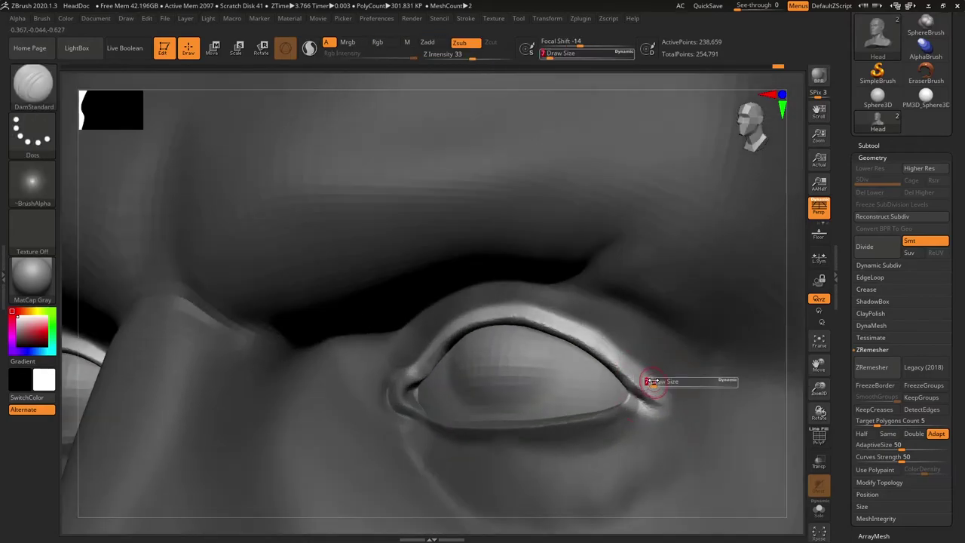
pyautogui.moveTo(603, 345)
pyautogui.keyDown('shift'); pyautogui.mouseDown()
pyautogui.moveTo(573, 325)
pyautogui.moveTo(521, 317)
pyautogui.mouseUp(); pyautogui.keyUp('shift')
pyautogui.keyDown('ctrl'); pyautogui.click(674, 440); pyautogui.keyUp('ctrl')
pyautogui.press('b')
pyautogui.press('d')
pyautogui.press('s')
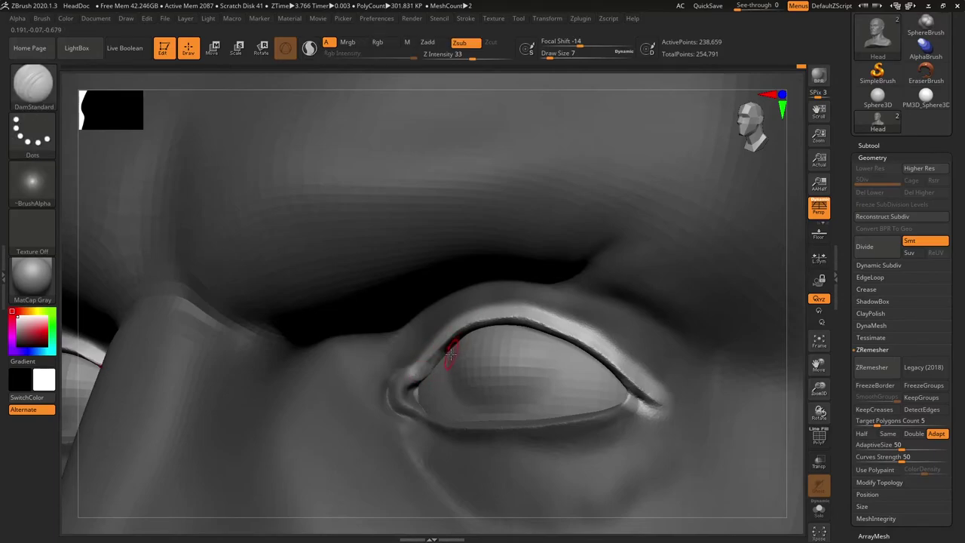
pyautogui.moveTo(450, 356)
pyautogui.keyDown('ctrl'); pyautogui.mouseDown(button='right')
pyautogui.moveTo(581, 369)
pyautogui.moveTo(407, 475)
pyautogui.moveTo(463, 482)
pyautogui.moveTo(527, 468)
pyautogui.mouseUp(button='right'); pyautogui.keyUp('ctrl')
# Mask the upper and lower eyelids and the bridge of the nose with MaskPen at draw size 33
pyautogui.moveTo(700, 435); pyautogui.dragTo(632, 387, button='right')
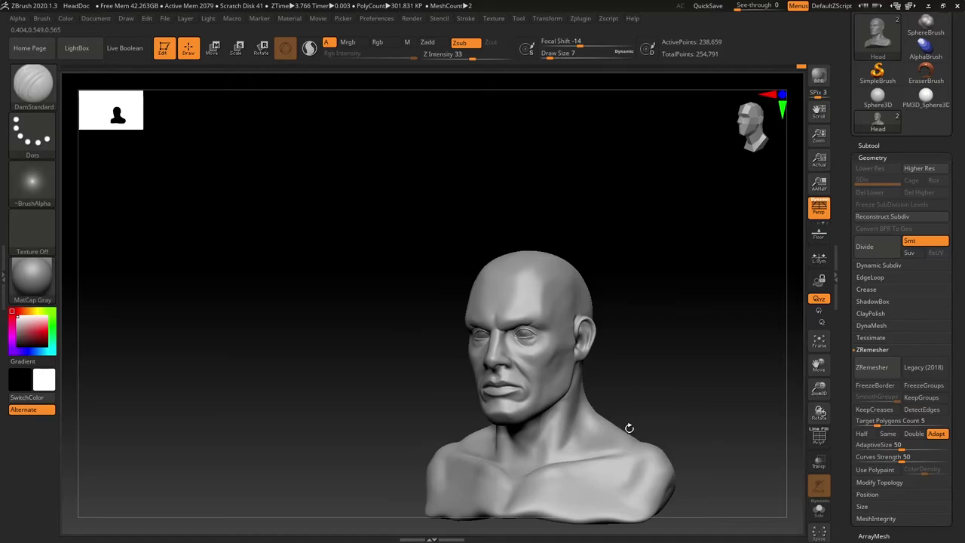
pyautogui.moveTo(644, 404)
pyautogui.mouseDown(button='right')
pyautogui.moveTo(618, 398)
pyautogui.moveTo(650, 400)
pyautogui.mouseUp(button='right')
pyautogui.moveTo(650, 400)
pyautogui.keyDown('ctrl'); pyautogui.mouseDown(button='right')
pyautogui.moveTo(615, 337)
pyautogui.moveTo(627, 355)
pyautogui.mouseUp(button='right'); pyautogui.keyUp('ctrl')
pyautogui.press('s')
pyautogui.moveTo(627, 354); pyautogui.dragTo(637, 354)
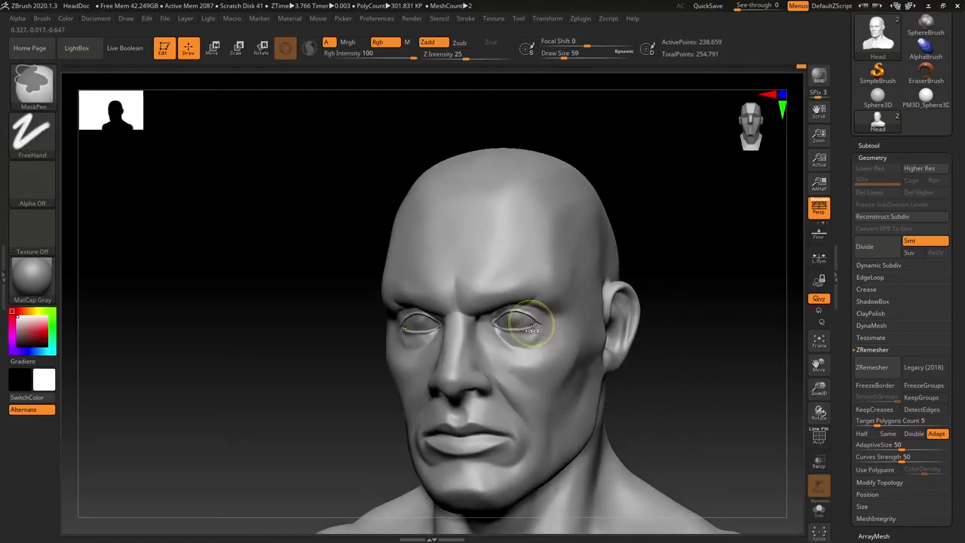
pyautogui.keyDown('ctrl'); pyautogui.moveTo(528, 323); pyautogui.dragTo(581, 329, button='right'); pyautogui.keyUp('ctrl')
pyautogui.press('s')
pyautogui.keyDown('ctrl'); pyautogui.moveTo(546, 318); pyautogui.dragTo(534, 313); pyautogui.keyUp('ctrl')
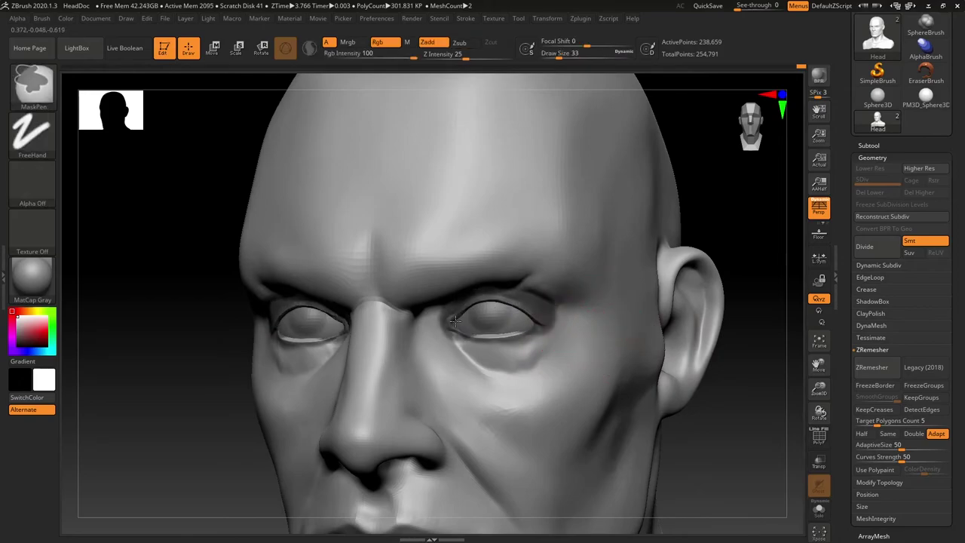
pyautogui.keyDown('ctrl'); pyautogui.moveTo(453, 340); pyautogui.dragTo(540, 324); pyautogui.keyUp('ctrl')
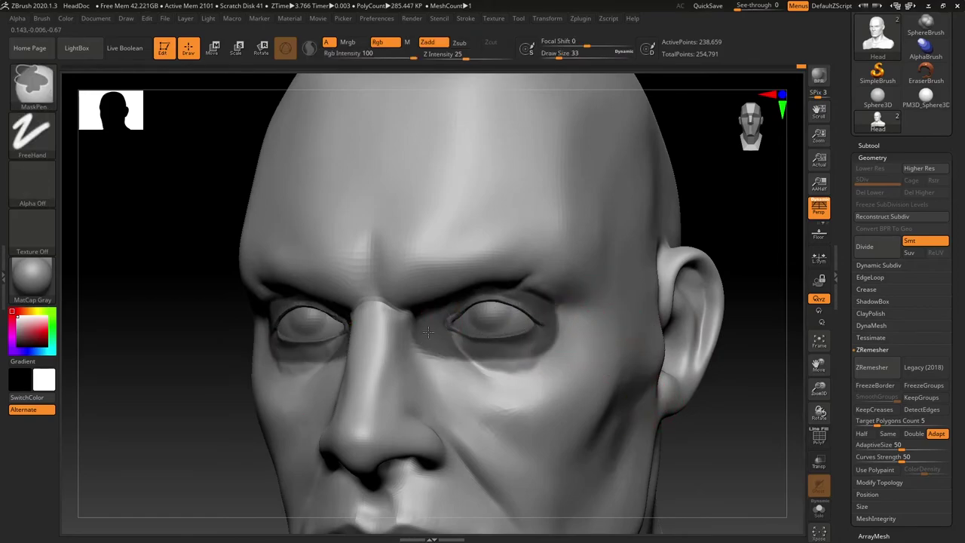
pyautogui.moveTo(428, 332)
pyautogui.keyDown('ctrl'); pyautogui.mouseDown()
pyautogui.moveTo(377, 332)
pyautogui.moveTo(369, 310)
pyautogui.mouseUp(); pyautogui.keyUp('ctrl')
pyautogui.press('F1')
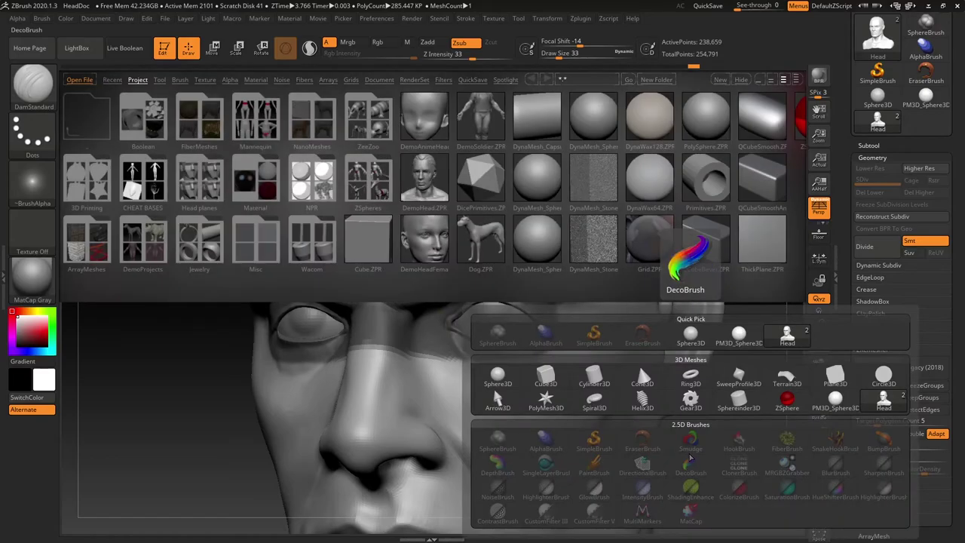
pyautogui.press('Escape')
pyautogui.press(',')
# Reshape the brow area around the masked eyelids with the Move brush at draw size 56 and clear the mask
pyautogui.press('b')
pyautogui.press('m')
pyautogui.press('v')
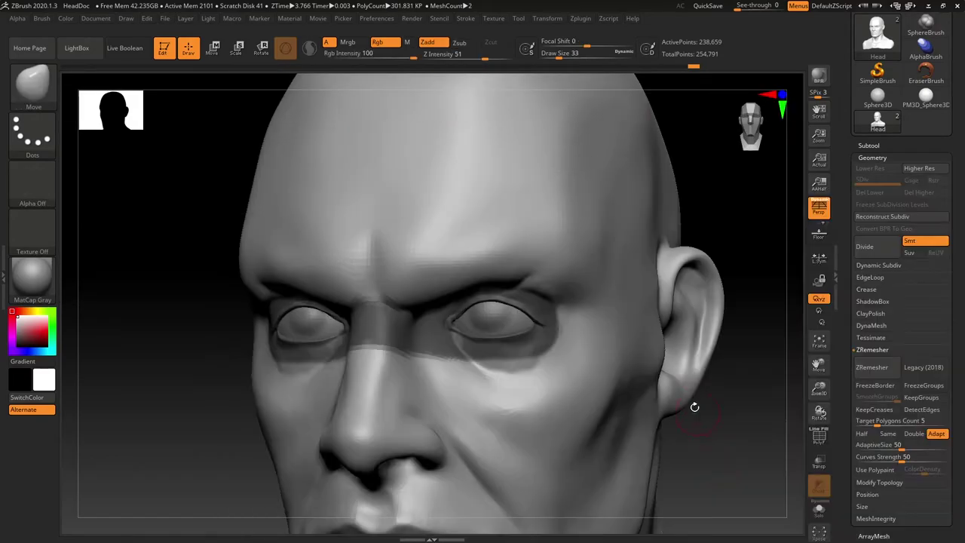
pyautogui.moveTo(694, 407)
pyautogui.mouseDown()
pyautogui.moveTo(711, 384)
pyautogui.moveTo(512, 282)
pyautogui.mouseUp()
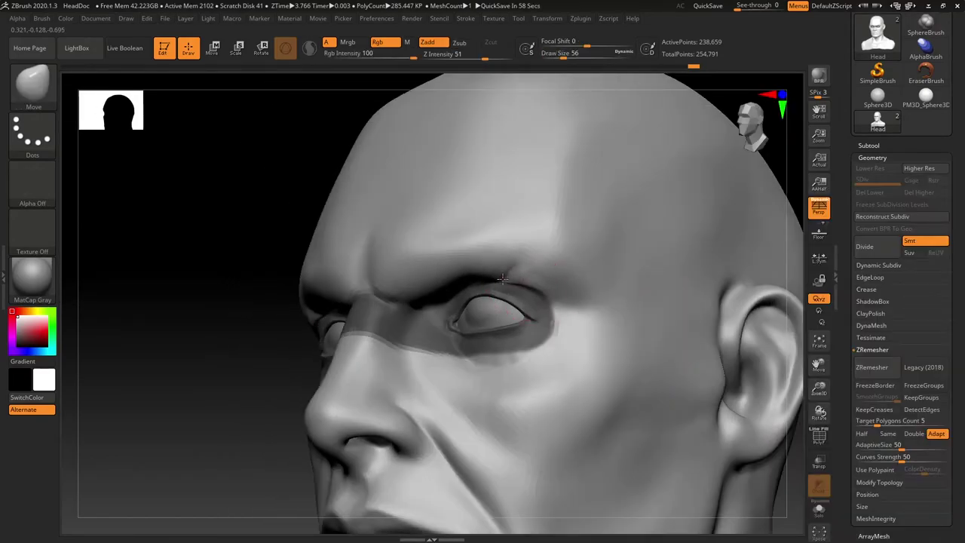
pyautogui.moveTo(451, 358); pyautogui.dragTo(322, 420)
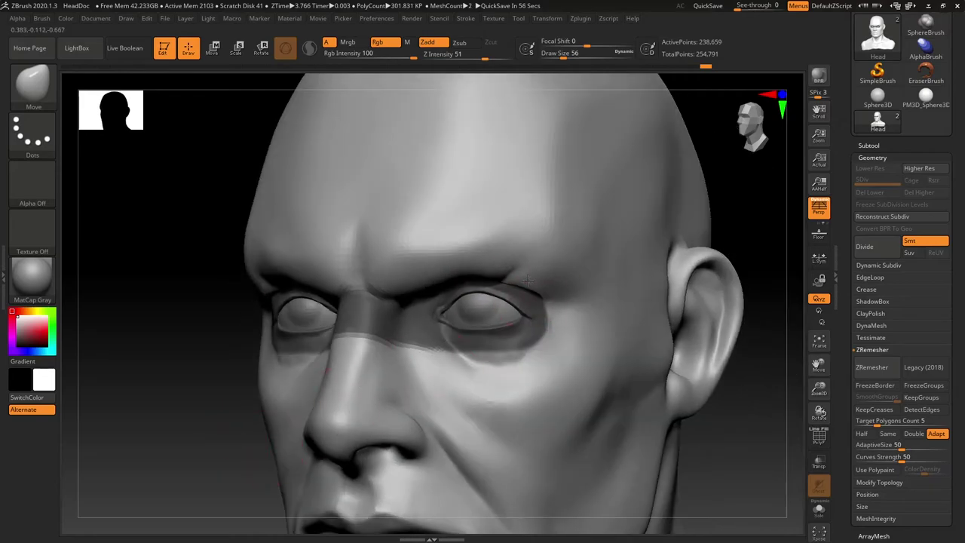
pyautogui.moveTo(624, 326)
pyautogui.mouseDown(button='right')
pyautogui.moveTo(691, 415)
pyautogui.moveTo(631, 399)
pyautogui.mouseUp(button='right')
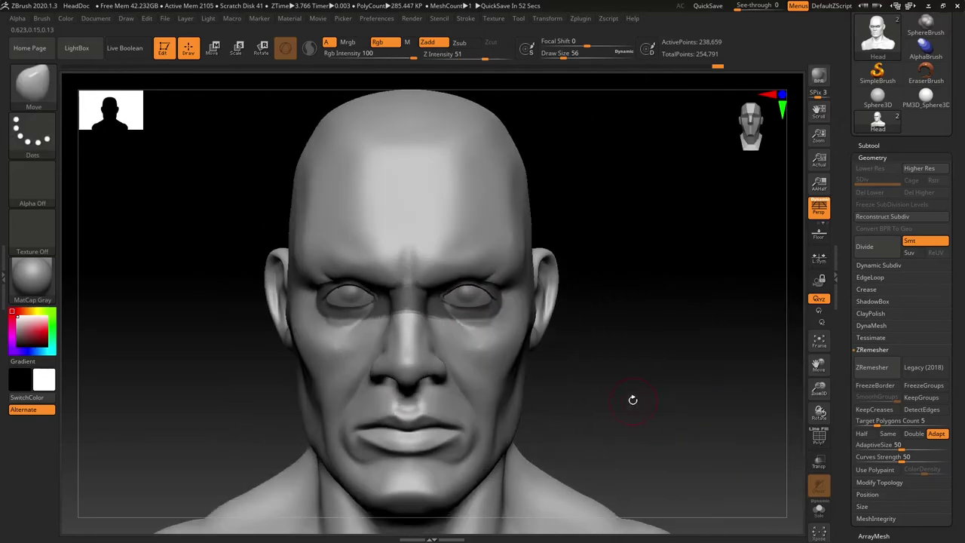
pyautogui.keyDown('ctrl'); pyautogui.moveTo(631, 399); pyautogui.dragTo(656, 415); pyautogui.keyUp('ctrl')
# Smooth the fold above the outer upper eyelid, reducing the draw size to 14
pyautogui.moveTo(656, 414); pyautogui.dragTo(614, 337, button='right')
pyautogui.press('s')
pyautogui.moveTo(614, 337); pyautogui.dragTo(611, 337)
pyautogui.press('shift')
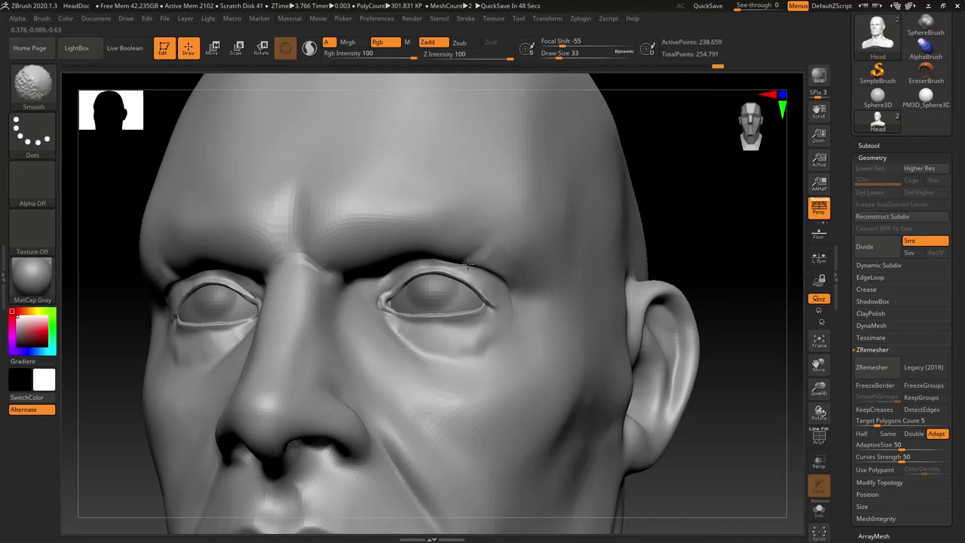
pyautogui.press('s')
pyautogui.moveTo(518, 301); pyautogui.dragTo(474, 265)
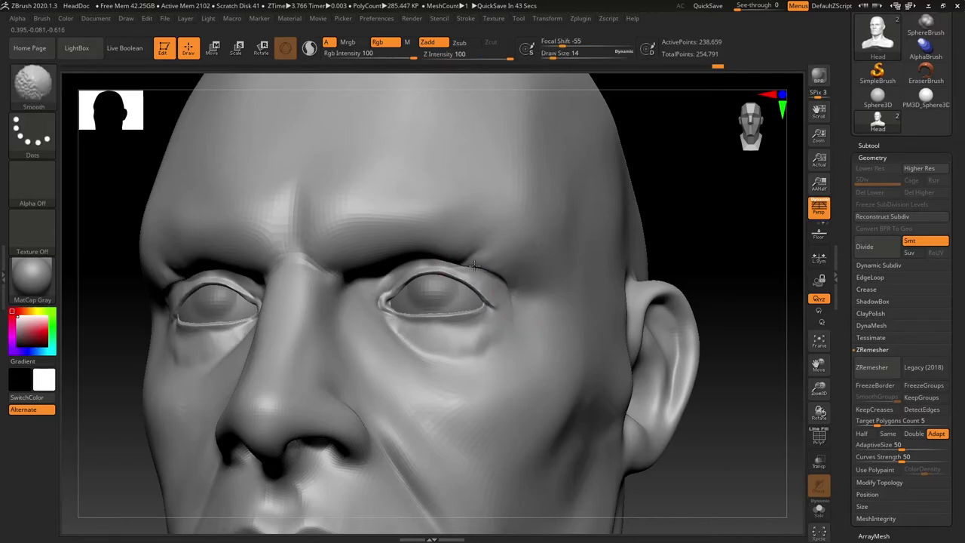
pyautogui.moveTo(462, 255); pyautogui.dragTo(513, 284, button='right')
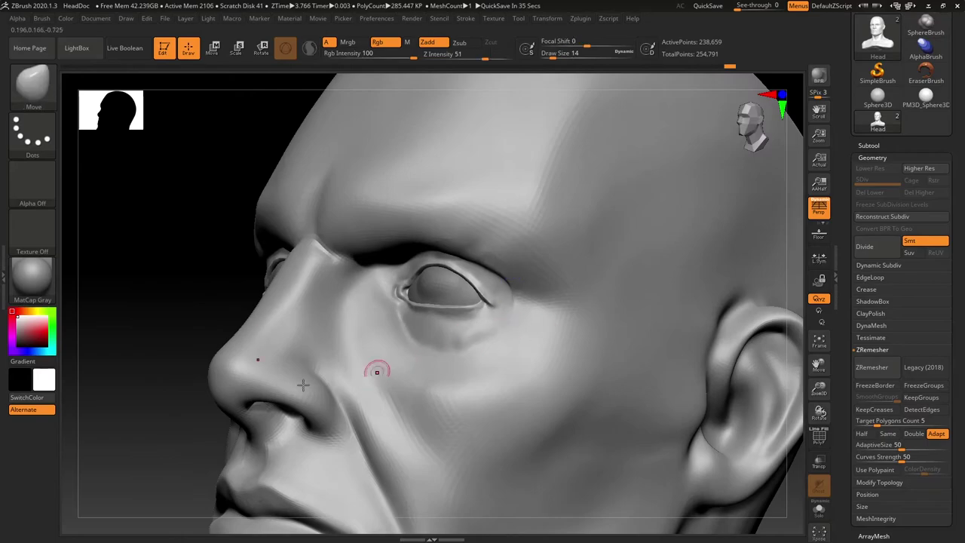
# Build up the area around the outer eye corner and upper eyelid fold with ClayBuildup at draw size 23
pyautogui.moveTo(302, 385); pyautogui.dragTo(506, 284, button='right')
pyautogui.press('shift')
pyautogui.moveTo(575, 247); pyautogui.dragTo(614, 290, button='right')
pyautogui.moveTo(614, 290)
pyautogui.mouseDown(button='right')
pyautogui.moveTo(633, 306)
pyautogui.moveTo(621, 255)
pyautogui.moveTo(534, 279)
pyautogui.mouseUp(button='right')
pyautogui.press('b')
pyautogui.press('c')
pyautogui.press('b')
pyautogui.press('s')
pyautogui.moveTo(536, 289); pyautogui.dragTo(541, 289)
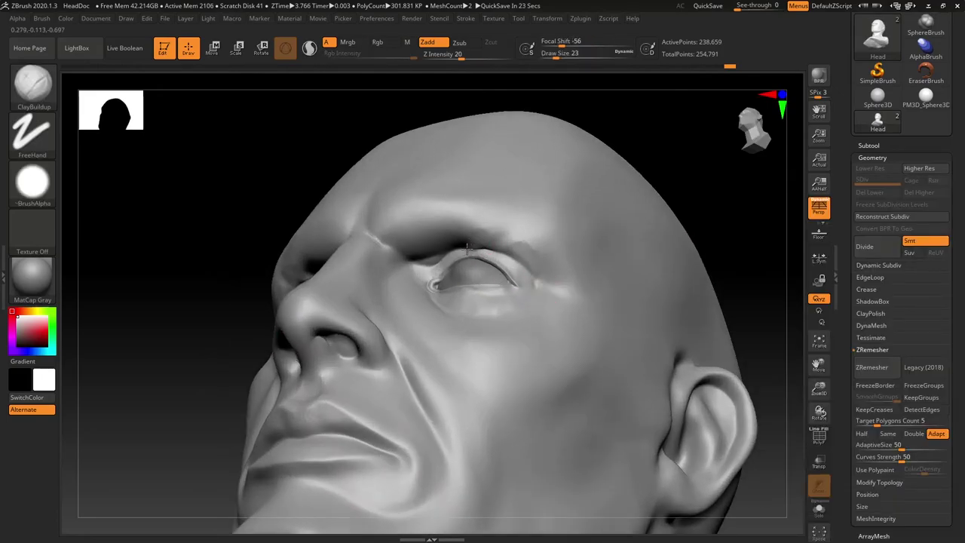
# Smooth the upper eyelid and the crease above it at draw size 12
pyautogui.press('ctrl')
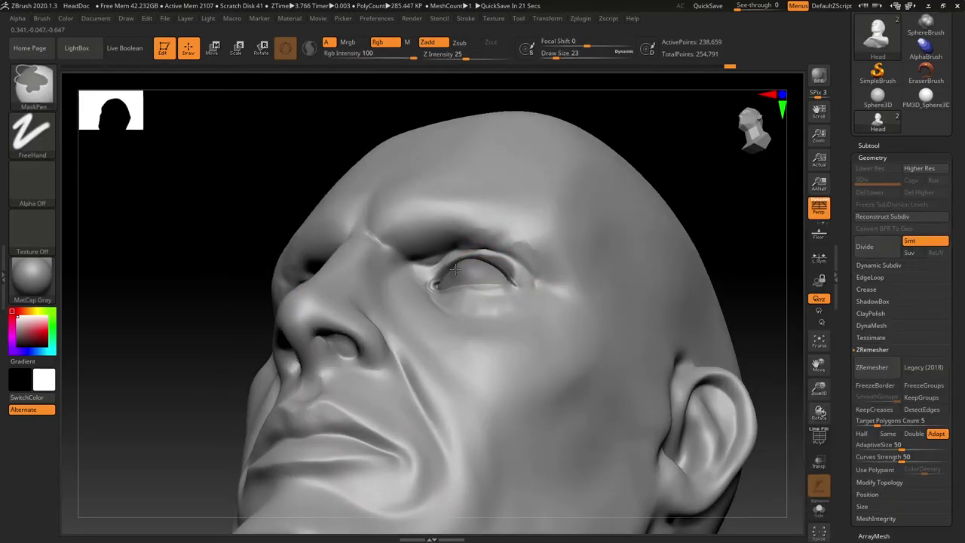
pyautogui.moveTo(584, 188)
pyautogui.mouseDown(button='right')
pyautogui.moveTo(491, 241)
pyautogui.moveTo(541, 260)
pyautogui.mouseUp(button='right')
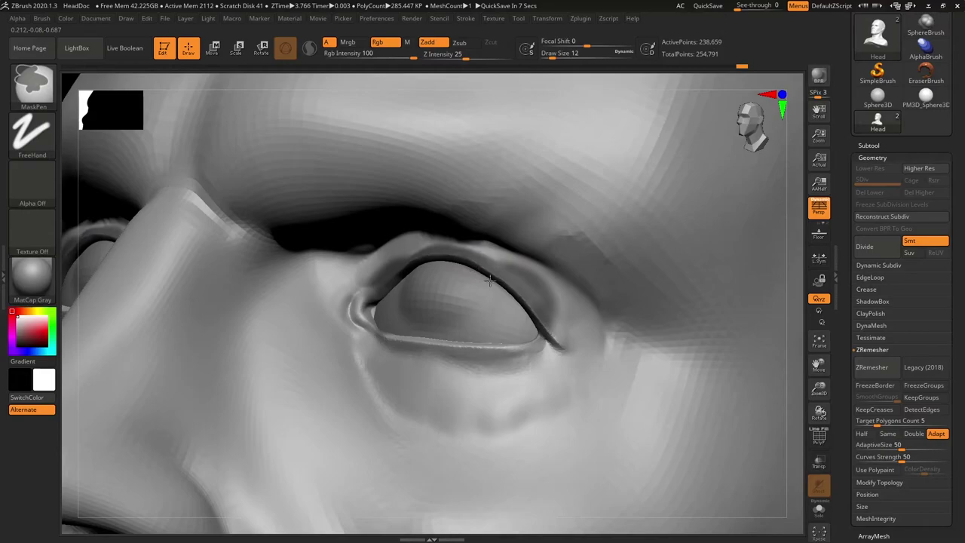
pyautogui.moveTo(490, 280); pyautogui.dragTo(480, 226, button='right')
pyautogui.press('shift')
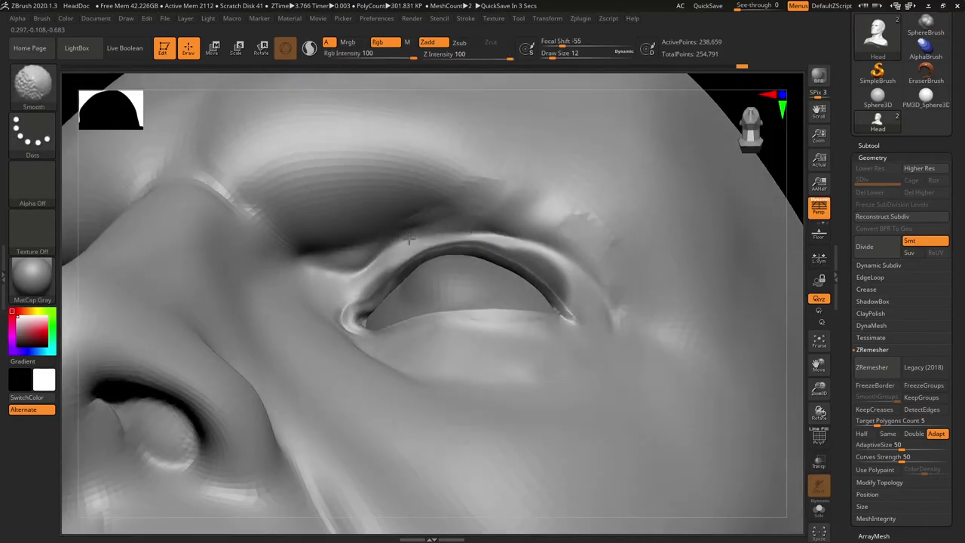
pyautogui.moveTo(374, 270)
pyautogui.keyDown('ctrl'); pyautogui.mouseDown(button='right')
pyautogui.moveTo(657, 231)
pyautogui.moveTo(677, 203)
pyautogui.moveTo(708, 260)
pyautogui.mouseUp(button='right'); pyautogui.keyUp('ctrl')
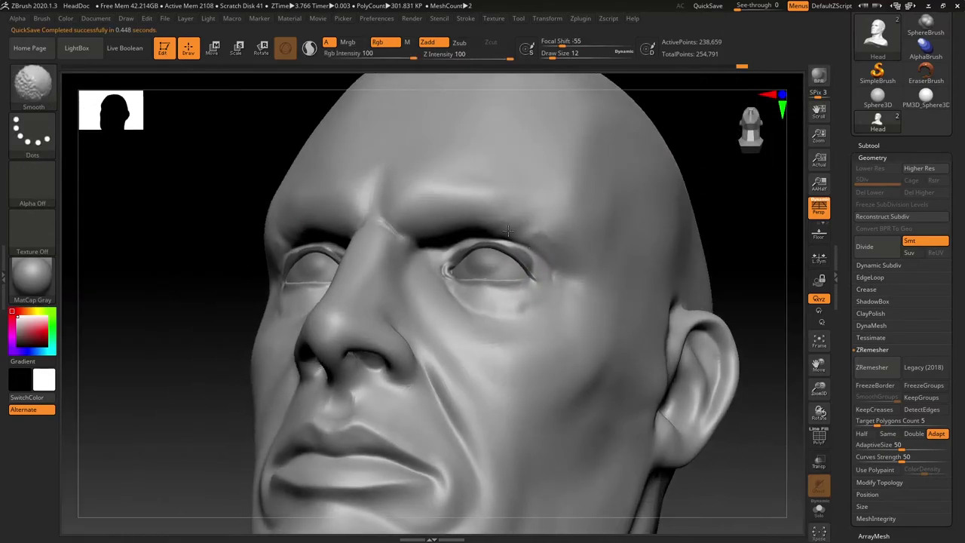
# Inspect the head's wireframe around the eyes and check the eyelids from below and the front
pyautogui.click(812, 437)
pyautogui.moveTo(754, 442); pyautogui.dragTo(609, 329, button='right')
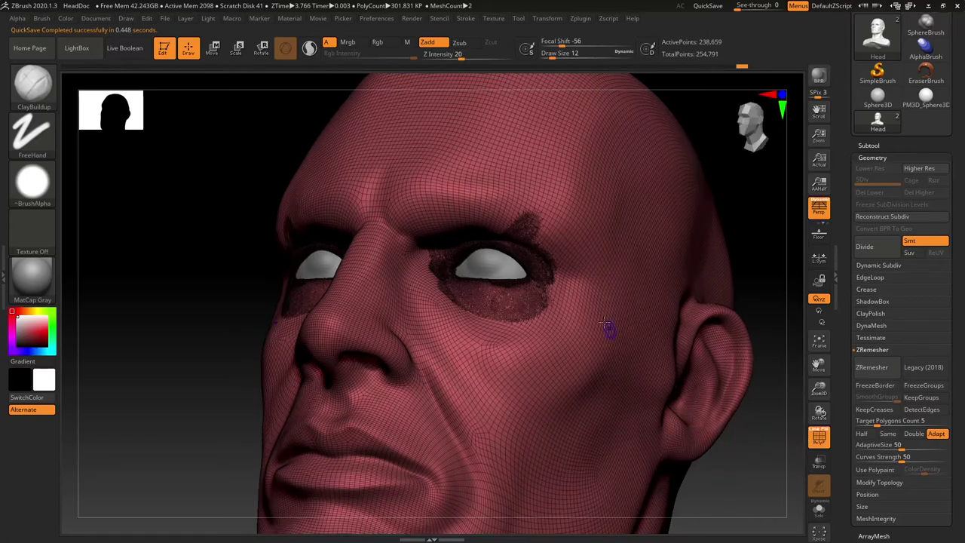
pyautogui.press('shift')
pyautogui.click(819, 438)
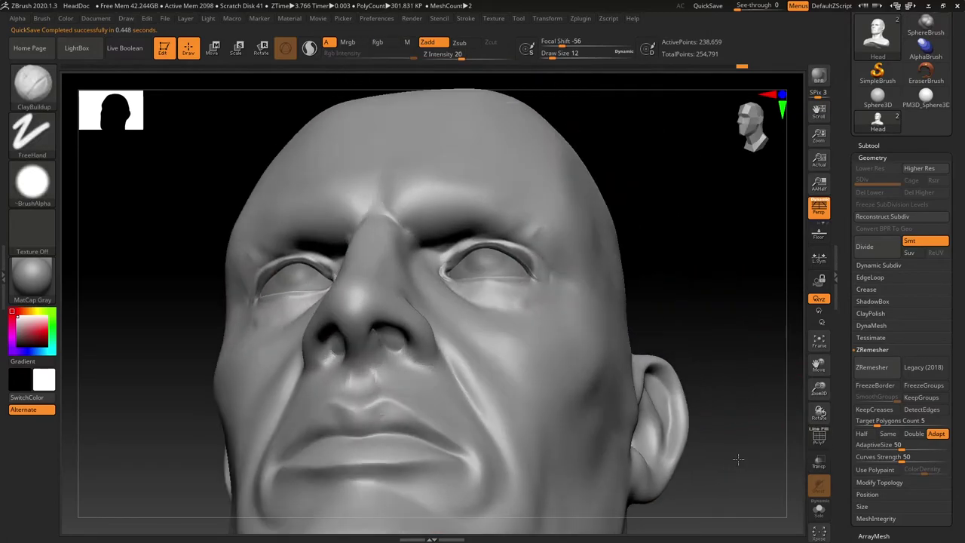
pyautogui.moveTo(747, 422); pyautogui.dragTo(735, 313, button='right')
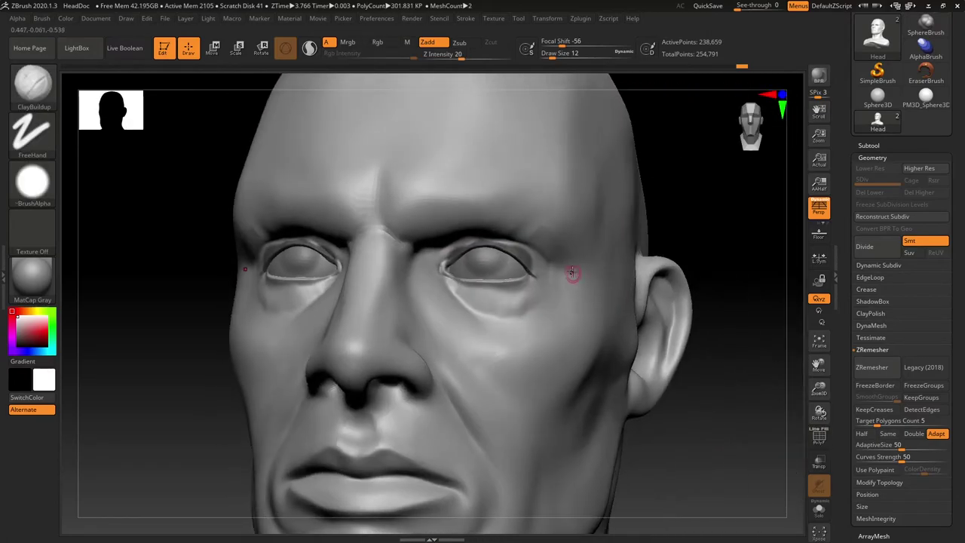
pyautogui.keyDown('ctrl'); pyautogui.moveTo(702, 241); pyautogui.dragTo(652, 264, button='right'); pyautogui.keyUp('ctrl')
pyautogui.moveTo(652, 264)
pyautogui.keyDown('shift'); pyautogui.mouseDown(button='right')
pyautogui.moveTo(674, 276)
pyautogui.moveTo(498, 432)
pyautogui.moveTo(610, 330)
pyautogui.moveTo(596, 319)
pyautogui.moveTo(439, 407)
pyautogui.moveTo(480, 393)
pyautogui.mouseUp(button='right'); pyautogui.keyUp('shift')
# Select DamStandard at draw size 35 and examine the bust from above and behind, including the ears and neck
pyautogui.press('b')
pyautogui.press('d')
pyautogui.press('s')
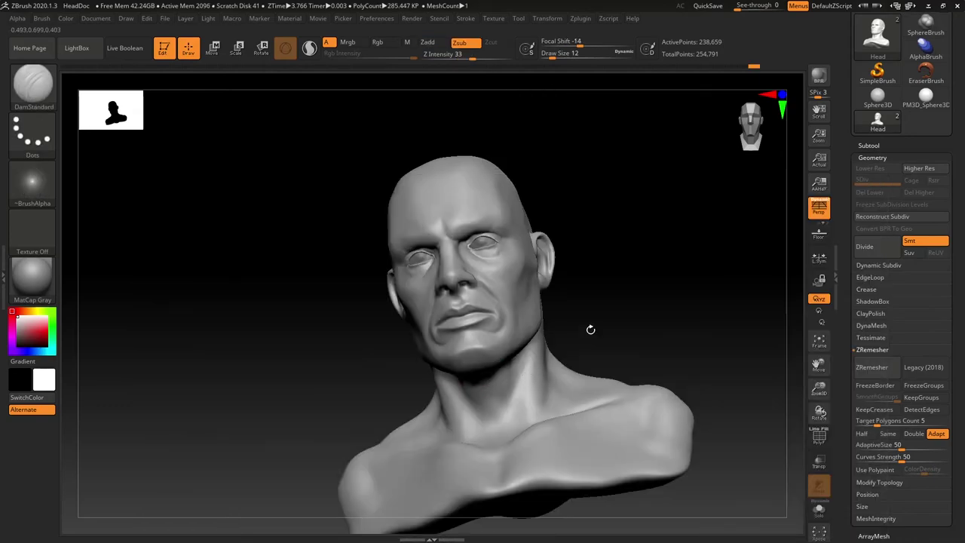
pyautogui.press('s')
pyautogui.moveTo(591, 330)
pyautogui.mouseDown(button='right')
pyautogui.moveTo(547, 365)
pyautogui.moveTo(478, 390)
pyautogui.moveTo(527, 361)
pyautogui.moveTo(539, 340)
pyautogui.moveTo(662, 305)
pyautogui.moveTo(640, 327)
pyautogui.mouseUp(button='right')
pyautogui.click(551, 367)
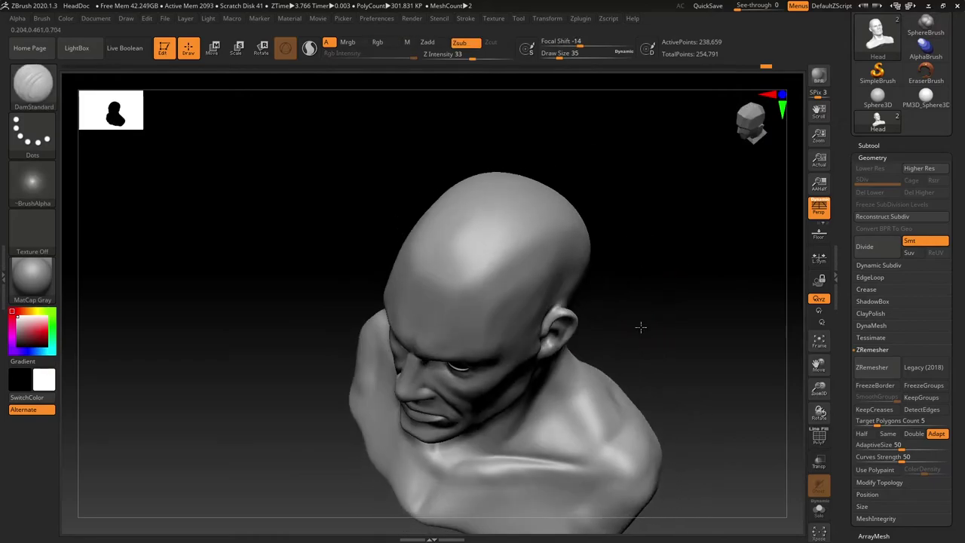
pyautogui.moveTo(554, 309); pyautogui.dragTo(546, 312, button='right')
pyautogui.moveTo(689, 208); pyautogui.dragTo(563, 432, button='right')
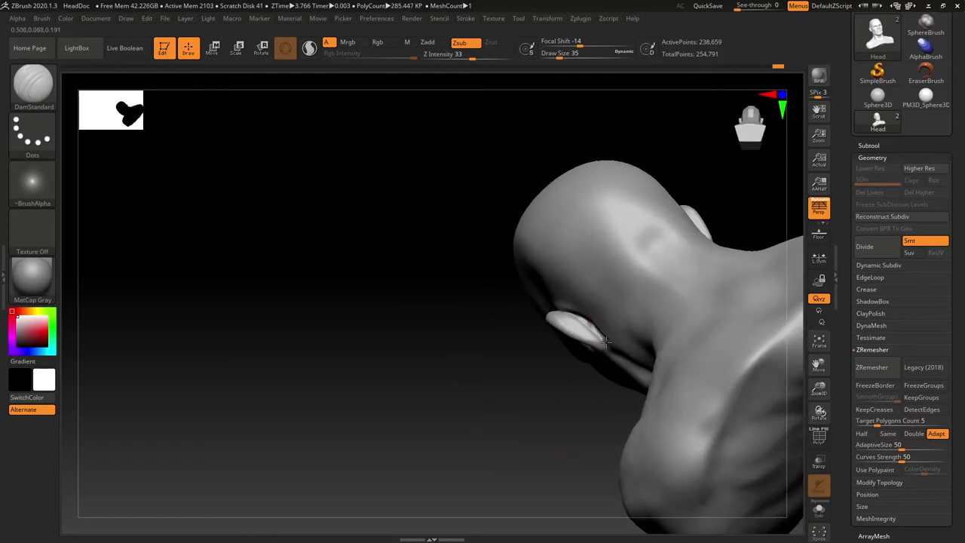
pyautogui.moveTo(606, 341); pyautogui.dragTo(603, 327, button='right')
pyautogui.moveTo(556, 431)
pyautogui.mouseDown(button='right')
pyautogui.moveTo(612, 320)
pyautogui.moveTo(510, 430)
pyautogui.moveTo(706, 355)
pyautogui.moveTo(769, 382)
pyautogui.mouseUp(button='right')
pyautogui.moveTo(728, 454)
pyautogui.mouseDown(button='right')
pyautogui.moveTo(671, 405)
pyautogui.moveTo(636, 410)
pyautogui.moveTo(640, 349)
pyautogui.moveTo(631, 344)
pyautogui.moveTo(640, 342)
pyautogui.moveTo(626, 375)
pyautogui.moveTo(674, 325)
pyautogui.moveTo(703, 348)
pyautogui.mouseUp(button='right')
# Sharpen the parting line between the lips with DamStandard at draw size 22, using Sculptris Pro
pyautogui.press('s')
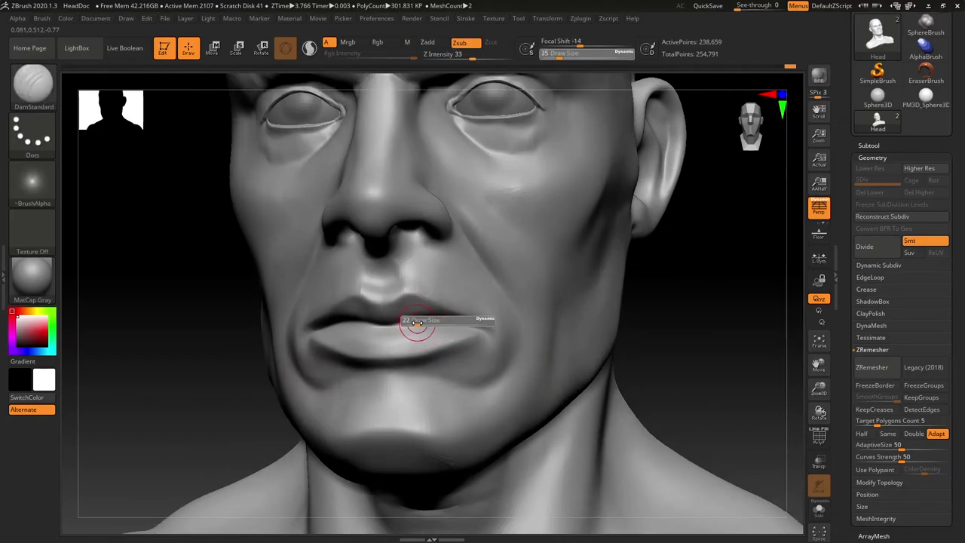
pyautogui.click(415, 327)
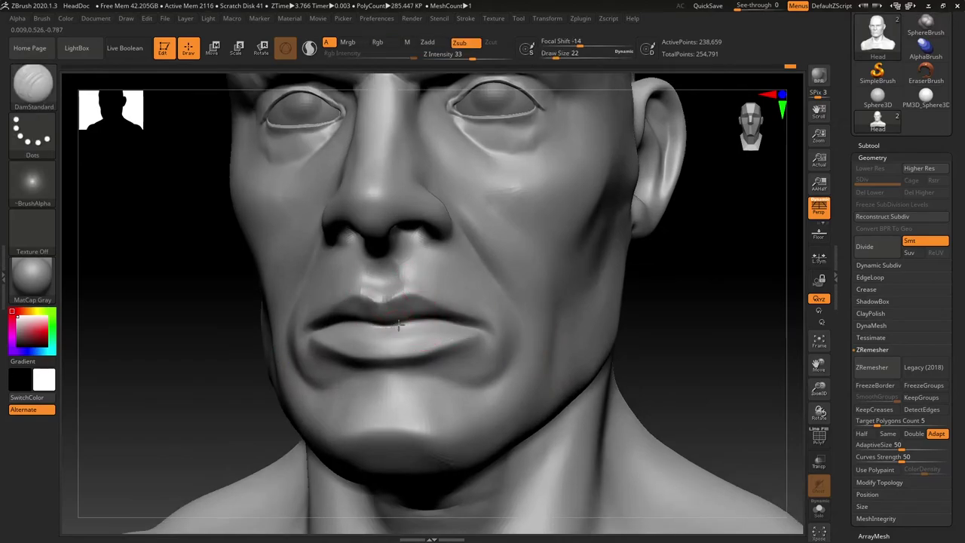
pyautogui.keyDown('shift'); pyautogui.moveTo(417, 307); pyautogui.dragTo(431, 314); pyautogui.keyUp('shift')
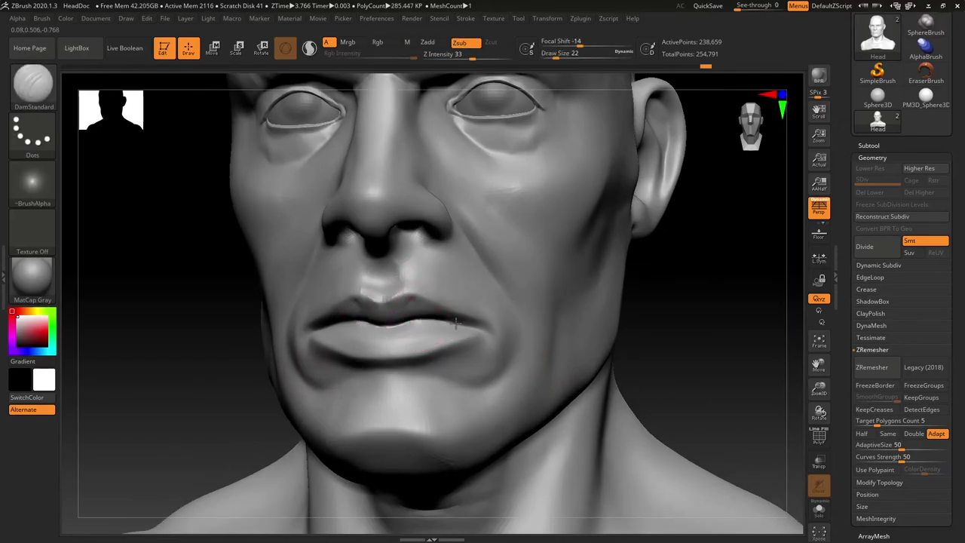
pyautogui.moveTo(689, 363); pyautogui.dragTo(687, 362, button='right')
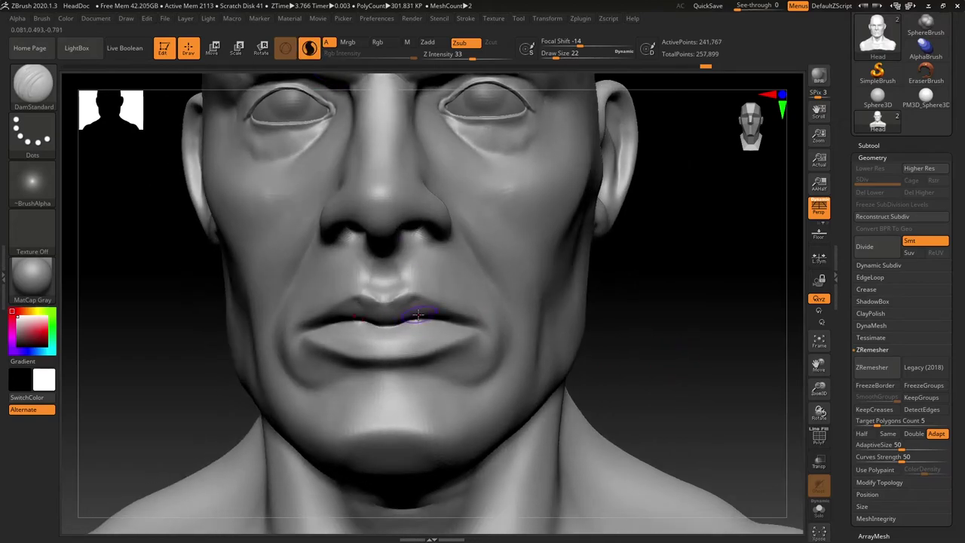
pyautogui.moveTo(438, 323); pyautogui.dragTo(474, 328)
# Deepen the corners of the mouth with DamStandard at draw size 22 and smooth the surrounding surface
pyautogui.moveTo(654, 294); pyautogui.dragTo(603, 296, button='right')
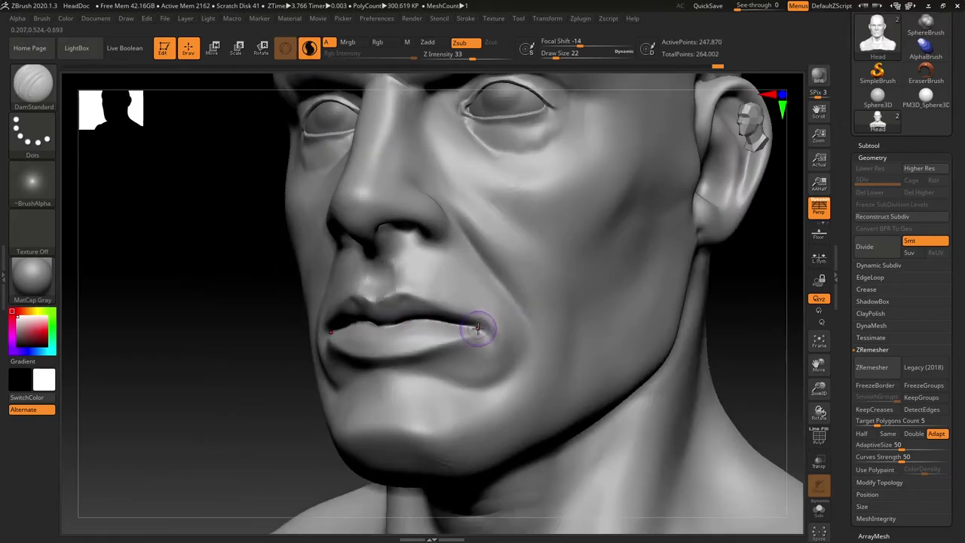
pyautogui.moveTo(476, 329); pyautogui.dragTo(491, 337)
pyautogui.keyDown('shift'); pyautogui.moveTo(491, 337); pyautogui.dragTo(487, 328); pyautogui.keyUp('shift')
pyautogui.moveTo(728, 319)
pyautogui.mouseDown(button='right')
pyautogui.moveTo(698, 332)
pyautogui.moveTo(579, 312)
pyautogui.mouseUp(button='right')
# Define the Cupid's bow and center of the upper lip with DamStandard at draw size 16, smoothing its edges
pyautogui.moveTo(661, 292); pyautogui.dragTo(658, 276, button='right')
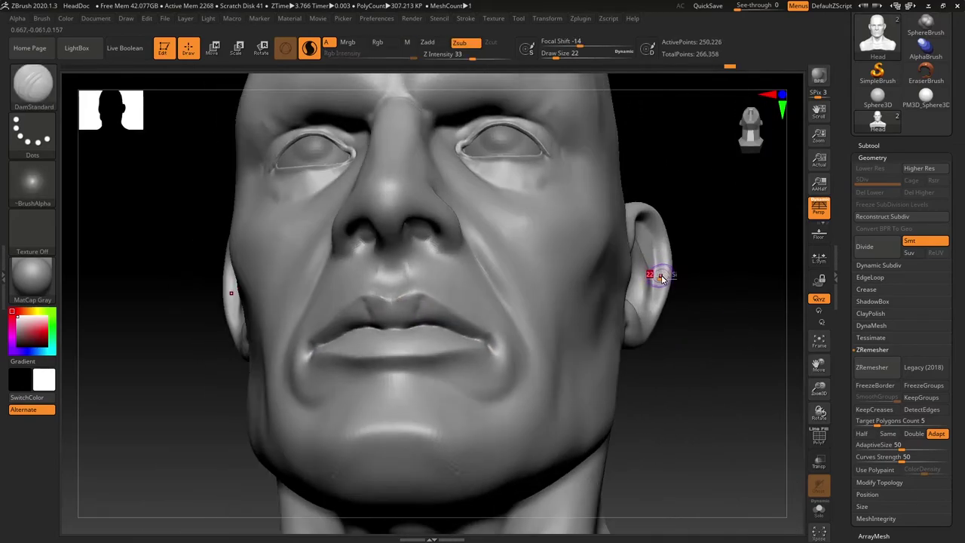
pyautogui.press('s')
pyautogui.click(658, 275)
pyautogui.keyDown('shift'); pyautogui.moveTo(421, 300); pyautogui.dragTo(437, 300); pyautogui.keyUp('shift')
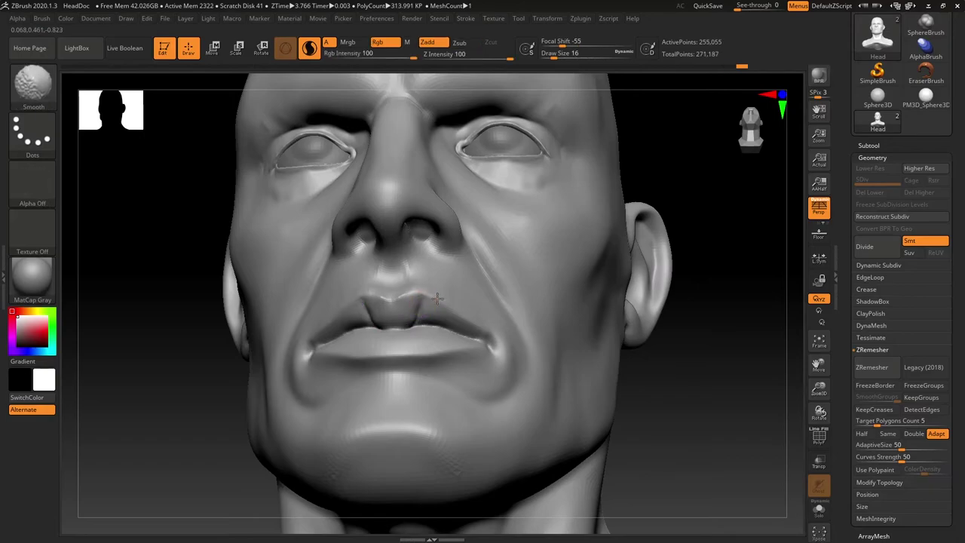
pyautogui.moveTo(701, 405); pyautogui.dragTo(692, 393, button='right')
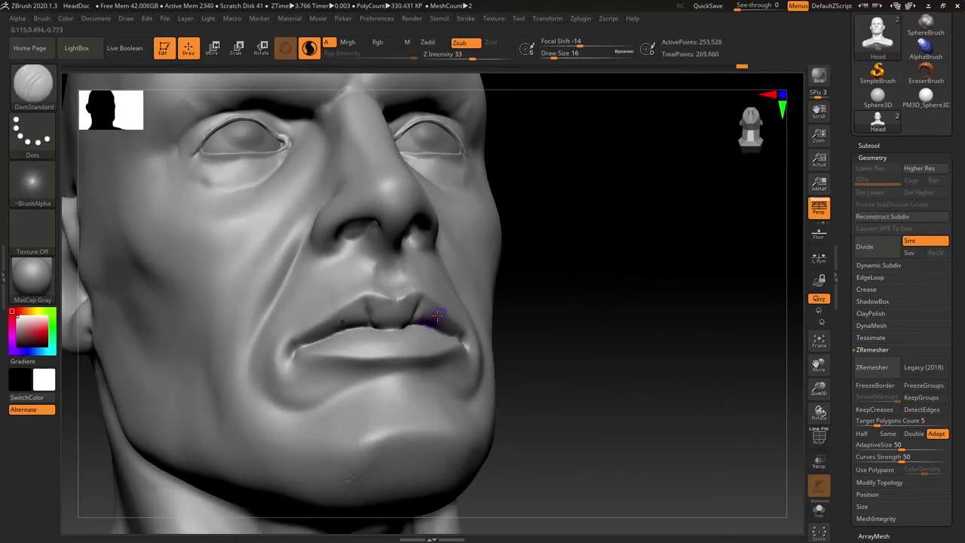
pyautogui.moveTo(437, 315); pyautogui.dragTo(486, 334, button='right')
# Define the lower lip's rim with DamStandard at draw size 16 and smooth it toward the mouth corners
pyautogui.moveTo(296, 353); pyautogui.dragTo(427, 344)
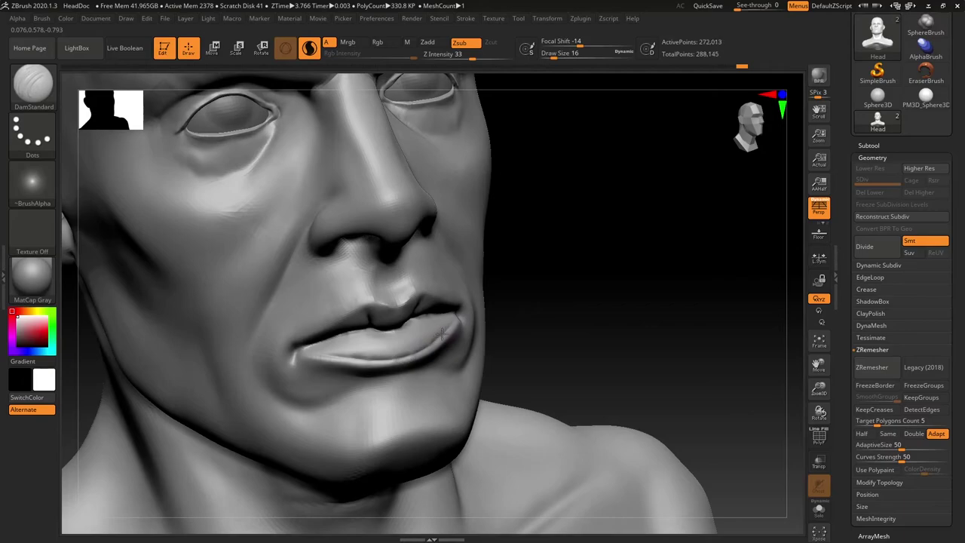
pyautogui.moveTo(536, 287); pyautogui.dragTo(491, 308, button='right')
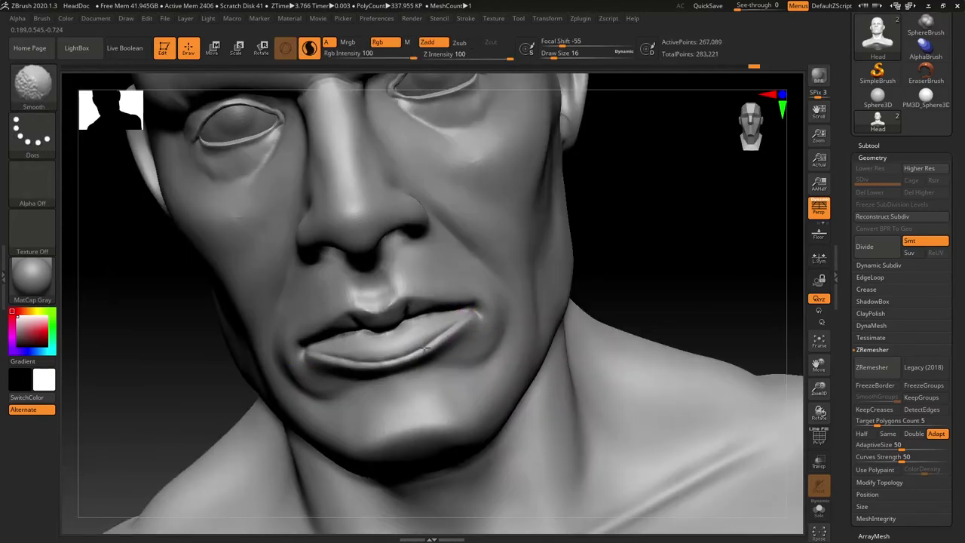
pyautogui.moveTo(330, 353); pyautogui.dragTo(362, 363, button='right')
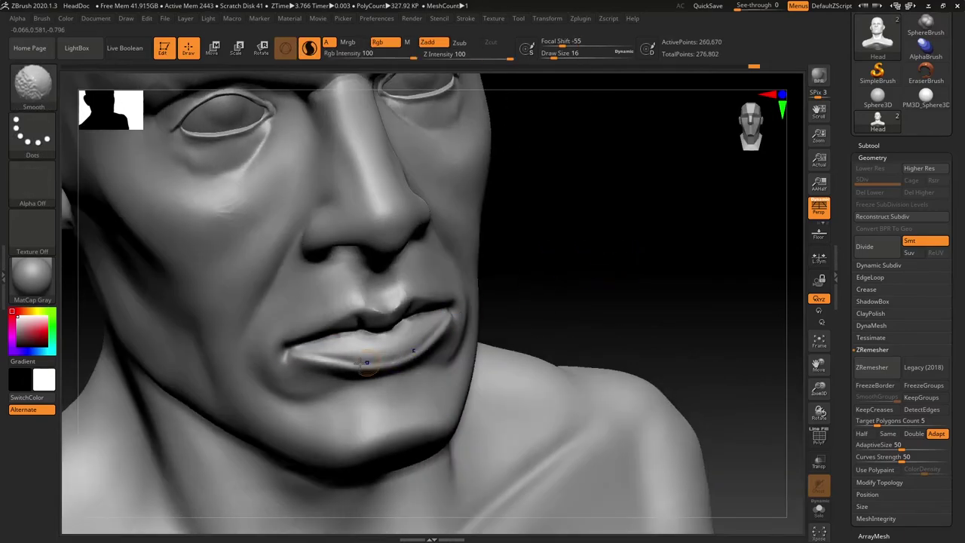
pyautogui.moveTo(571, 282); pyautogui.dragTo(493, 287, button='right')
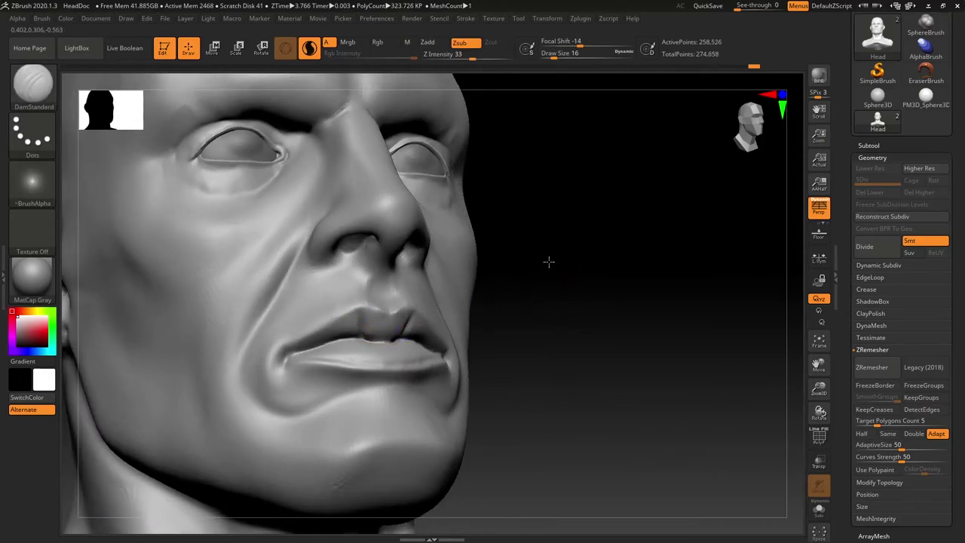
# Smooth the upper lip and build up its center with ClayBuildup at draw size 16
pyautogui.moveTo(550, 260); pyautogui.dragTo(361, 324, button='right')
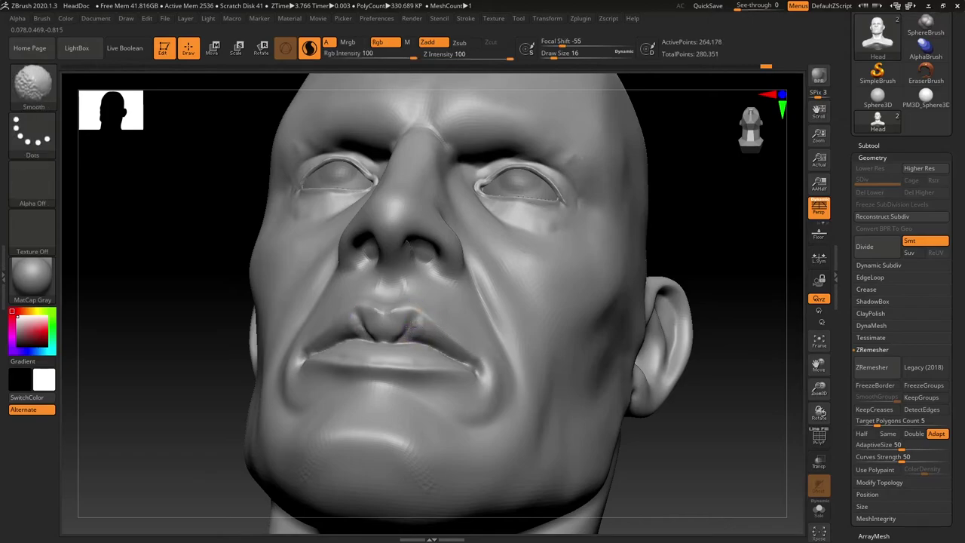
pyautogui.moveTo(555, 358); pyautogui.dragTo(422, 332, button='right')
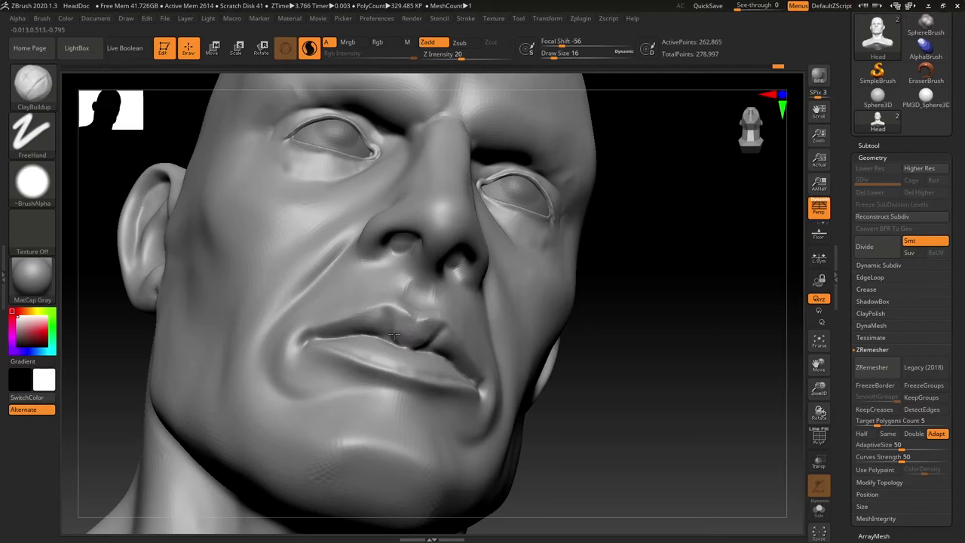
pyautogui.moveTo(394, 336)
pyautogui.mouseDown()
pyautogui.moveTo(412, 319)
pyautogui.moveTo(419, 331)
pyautogui.mouseUp()
pyautogui.moveTo(640, 326)
pyautogui.mouseDown()
pyautogui.moveTo(641, 317)
pyautogui.moveTo(614, 323)
pyautogui.mouseUp()
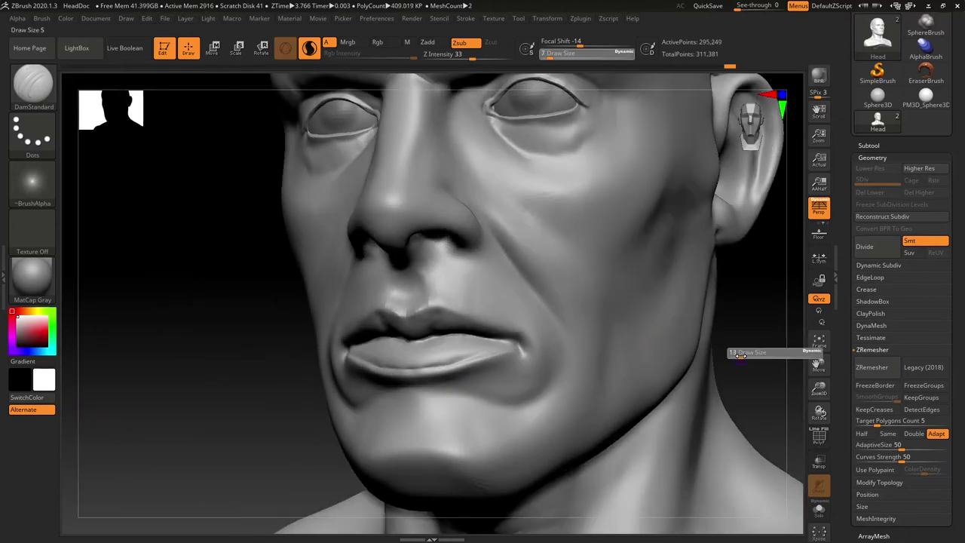
# Carve the creases at the mouth corners with DamStandard, reducing the draw size to 9, and smooth the lower lip's edge
pyautogui.moveTo(526, 352)
pyautogui.mouseDown()
pyautogui.moveTo(540, 350)
pyautogui.moveTo(533, 362)
pyautogui.mouseUp()
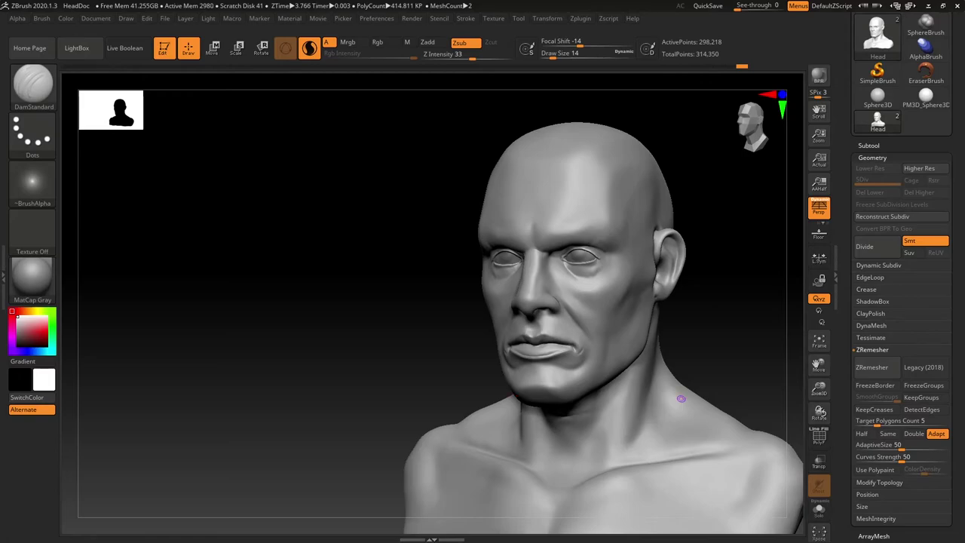
pyautogui.keyDown('shift'); pyautogui.moveTo(691, 328); pyautogui.dragTo(604, 385, button='right'); pyautogui.keyUp('shift')
pyautogui.press('s')
pyautogui.moveTo(548, 357); pyautogui.dragTo(516, 358)
pyautogui.keyDown('shift'); pyautogui.moveTo(475, 359); pyautogui.dragTo(414, 346); pyautogui.keyUp('shift')
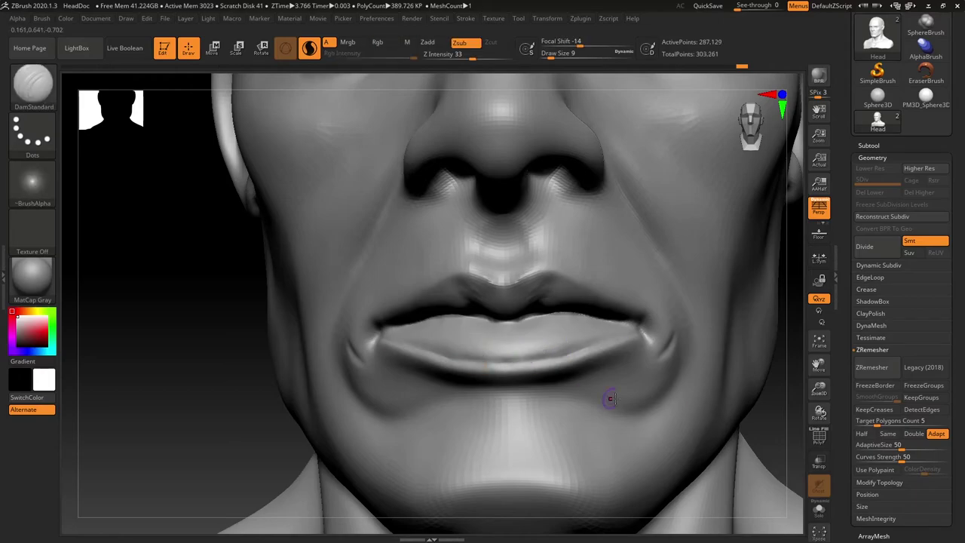
# Smooth the mouth corner creases and carve fine lines into the lips with DamStandard at draw size 5, softening the strokes
pyautogui.moveTo(683, 363)
pyautogui.keyDown('shift'); pyautogui.mouseDown()
pyautogui.moveTo(678, 348)
pyautogui.moveTo(671, 358)
pyautogui.mouseUp(); pyautogui.keyUp('shift')
pyautogui.press('shift')
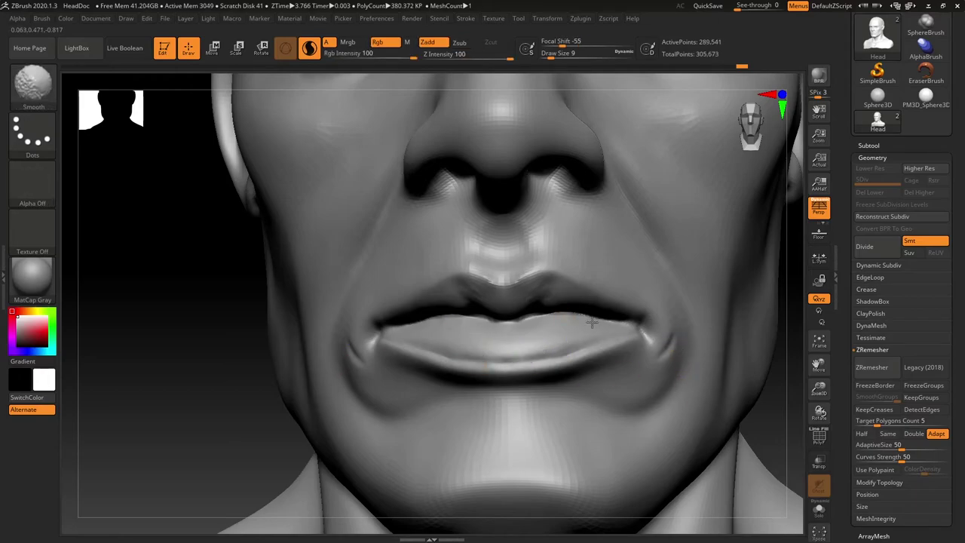
pyautogui.moveTo(592, 322)
pyautogui.keyDown('ctrl'); pyautogui.mouseDown(button='right')
pyautogui.moveTo(750, 339)
pyautogui.moveTo(728, 336)
pyautogui.moveTo(771, 325)
pyautogui.mouseUp(button='right'); pyautogui.keyUp('ctrl')
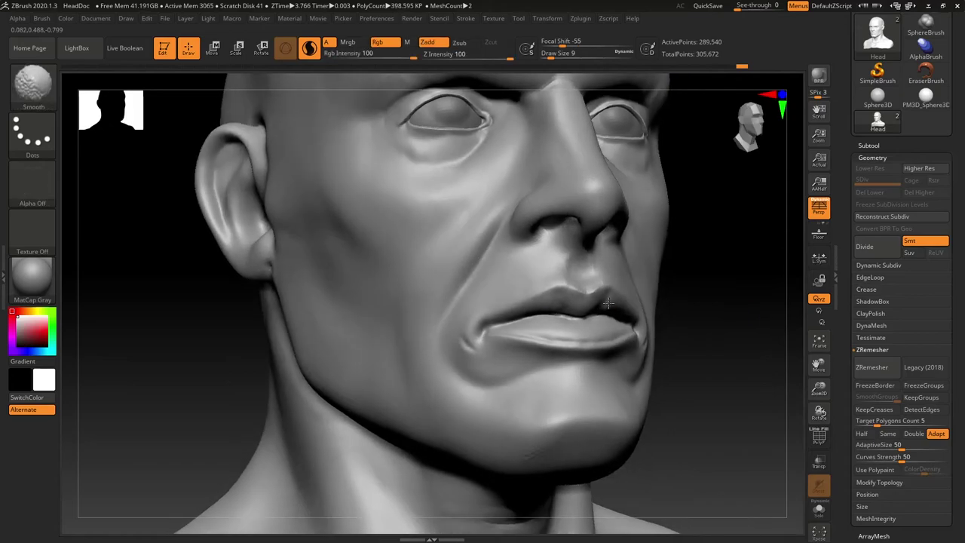
pyautogui.keyDown('shift'); pyautogui.moveTo(613, 305); pyautogui.dragTo(684, 315, button='right'); pyautogui.keyUp('shift')
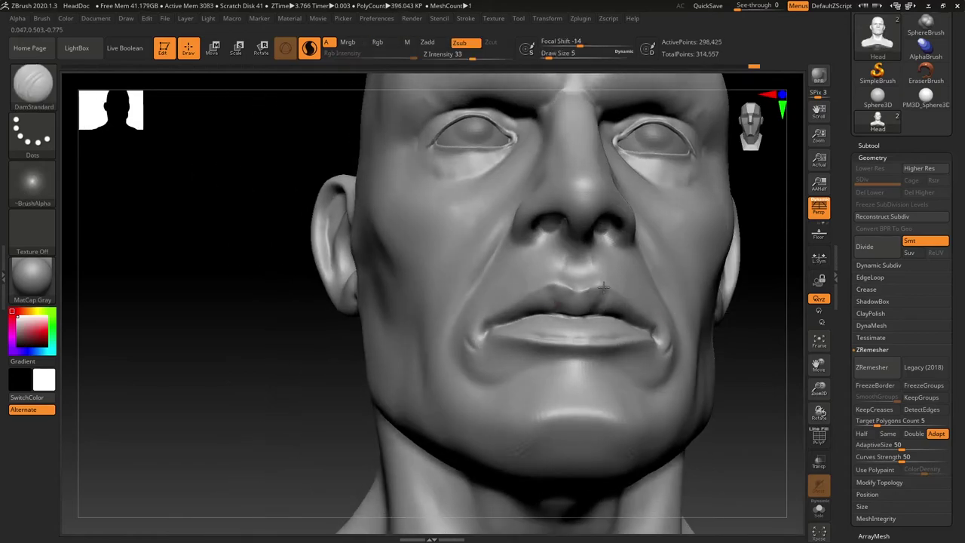
pyautogui.moveTo(397, 412); pyautogui.dragTo(468, 426, button='right')
pyautogui.moveTo(699, 317); pyautogui.dragTo(575, 322, button='right')
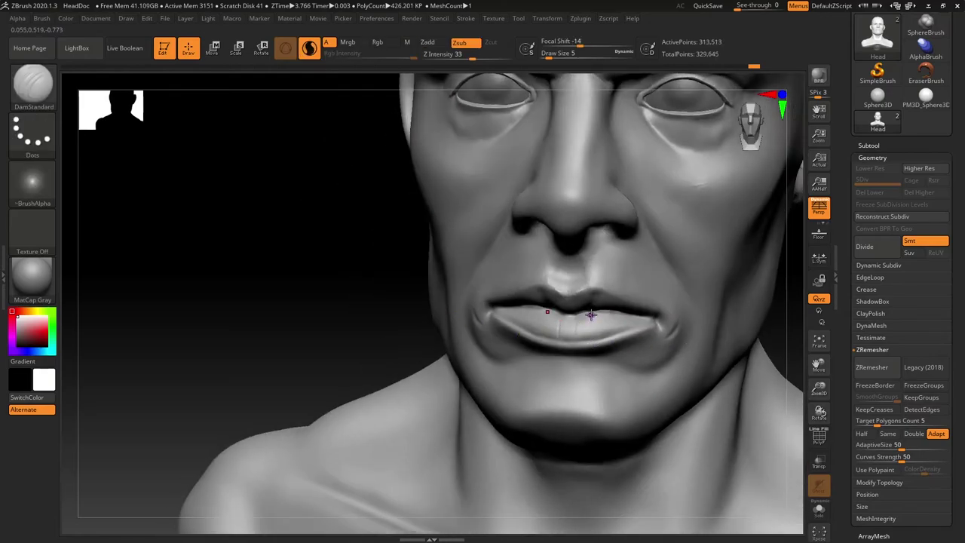
pyautogui.keyDown('shift'); pyautogui.moveTo(614, 325); pyautogui.dragTo(589, 313); pyautogui.keyUp('shift')
# Turn off Sculptris Pro, carve the crease around the nostril wing with DamStandard at draw size 20, and smooth it
pyautogui.moveTo(589, 314)
pyautogui.mouseDown(button='right')
pyautogui.moveTo(720, 297)
pyautogui.moveTo(648, 307)
pyautogui.mouseUp(button='right')
pyautogui.press('s')
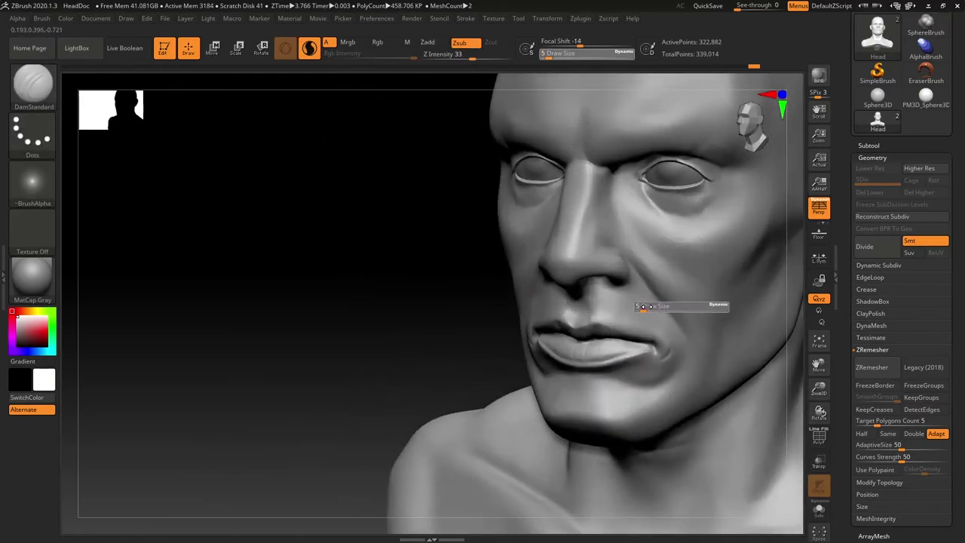
pyautogui.moveTo(642, 308); pyautogui.dragTo(649, 308)
pyautogui.moveTo(649, 311)
pyautogui.mouseDown(button='right')
pyautogui.moveTo(429, 339)
pyautogui.moveTo(440, 375)
pyautogui.moveTo(490, 362)
pyautogui.mouseUp(button='right')
pyautogui.click(309, 48)
pyautogui.moveTo(601, 252); pyautogui.dragTo(580, 260)
pyautogui.moveTo(581, 260); pyautogui.dragTo(534, 303, button='right')
pyautogui.moveTo(491, 351)
pyautogui.mouseDown()
pyautogui.moveTo(499, 364)
pyautogui.moveTo(456, 366)
pyautogui.mouseUp()
pyautogui.moveTo(616, 291); pyautogui.dragTo(614, 294)
pyautogui.moveTo(519, 360); pyautogui.dragTo(556, 362)
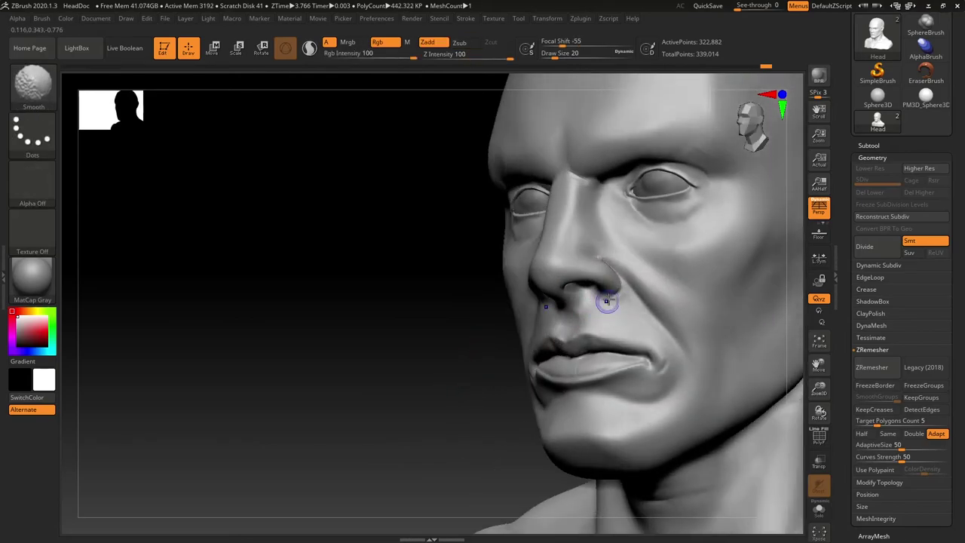
pyautogui.keyDown('shift'); pyautogui.moveTo(627, 301); pyautogui.dragTo(625, 295); pyautogui.keyUp('shift')
# Carve the base of the skull above the nape with DamStandard at draw size 74
pyautogui.moveTo(409, 402)
pyautogui.keyDown('alt'); pyautogui.mouseDown()
pyautogui.moveTo(396, 437)
pyautogui.moveTo(698, 377)
pyautogui.moveTo(671, 332)
pyautogui.mouseUp(); pyautogui.keyUp('alt')
pyautogui.moveTo(671, 332); pyautogui.dragTo(483, 369)
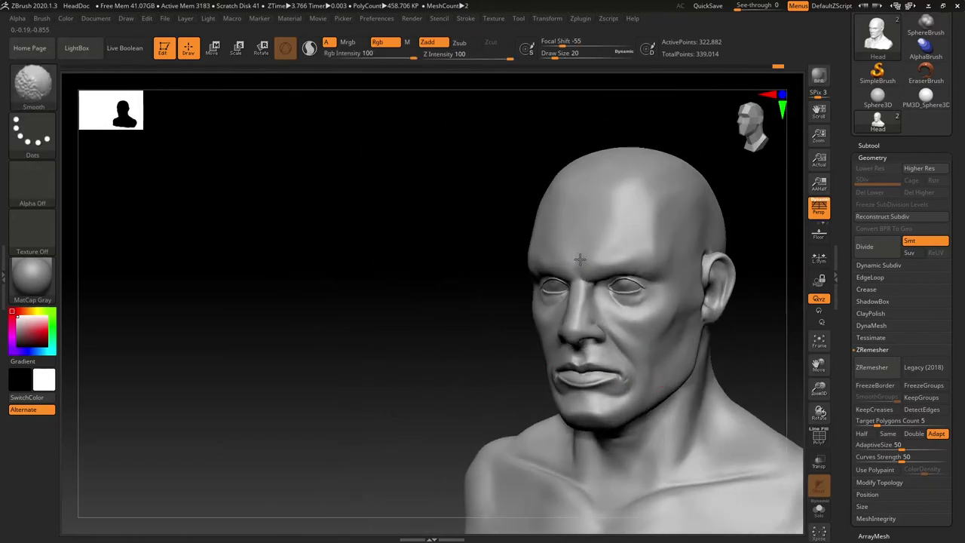
pyautogui.moveTo(762, 343); pyautogui.dragTo(713, 390)
pyautogui.moveTo(516, 432)
pyautogui.keyDown('alt'); pyautogui.mouseDown()
pyautogui.moveTo(505, 426)
pyautogui.moveTo(504, 445)
pyautogui.mouseUp(); pyautogui.keyUp('alt')
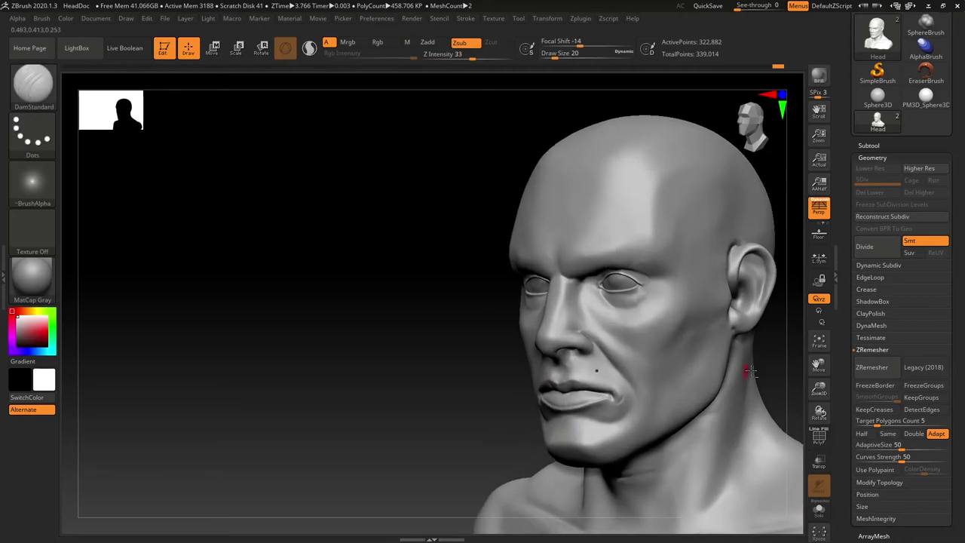
pyautogui.keyDown('alt'); pyautogui.moveTo(768, 364); pyautogui.dragTo(729, 345); pyautogui.keyUp('alt')
pyautogui.moveTo(729, 345)
pyautogui.mouseDown(button='right')
pyautogui.moveTo(694, 340)
pyautogui.moveTo(671, 351)
pyautogui.mouseUp(button='right')
pyautogui.press('s')
pyautogui.moveTo(721, 326); pyautogui.dragTo(729, 327)
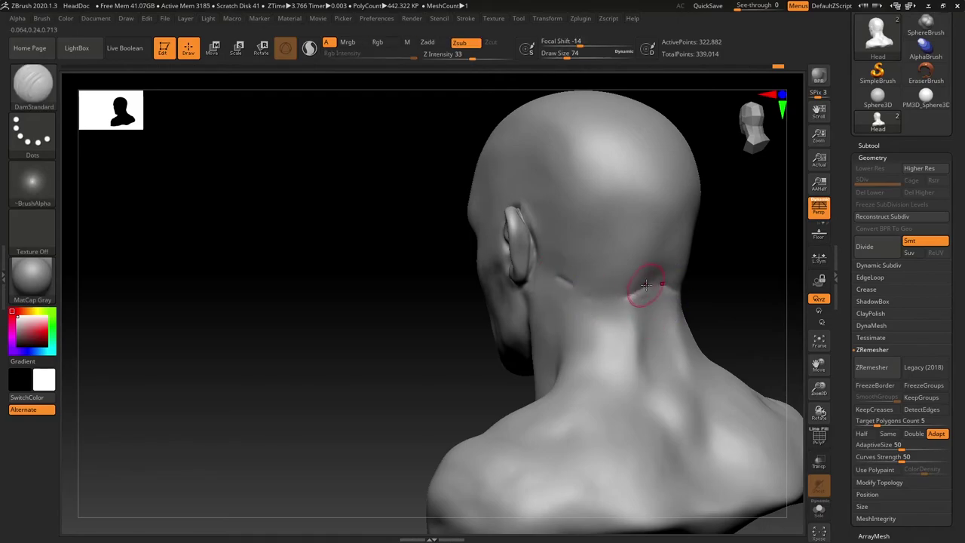
pyautogui.moveTo(668, 274)
pyautogui.mouseDown(button='right')
pyautogui.moveTo(711, 273)
pyautogui.moveTo(749, 298)
pyautogui.moveTo(638, 285)
pyautogui.moveTo(739, 291)
pyautogui.mouseUp(button='right')
# Define the creases below the lower eyelids with DamStandard at draw size 22 and smooth them
pyautogui.moveTo(579, 273)
pyautogui.mouseDown(button='right')
pyautogui.moveTo(613, 349)
pyautogui.moveTo(691, 361)
pyautogui.moveTo(694, 370)
pyautogui.moveTo(725, 338)
pyautogui.moveTo(716, 353)
pyautogui.moveTo(681, 327)
pyautogui.moveTo(675, 343)
pyautogui.mouseUp(button='right')
pyautogui.keyDown('ctrl'); pyautogui.moveTo(684, 407); pyautogui.dragTo(717, 395, button='right'); pyautogui.keyUp('ctrl')
pyautogui.press('s')
pyautogui.moveTo(718, 395); pyautogui.dragTo(708, 397)
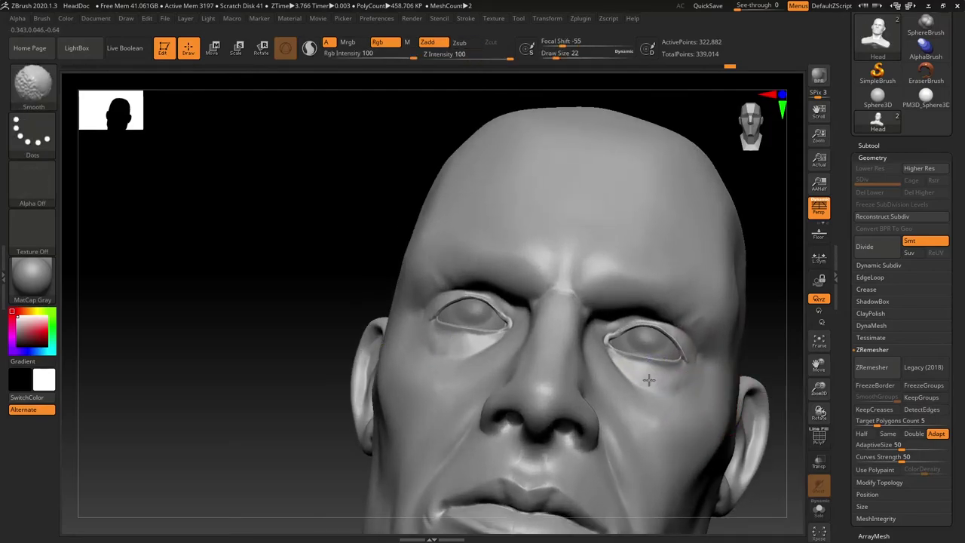
pyautogui.moveTo(653, 347); pyautogui.dragTo(640, 370, button='right')
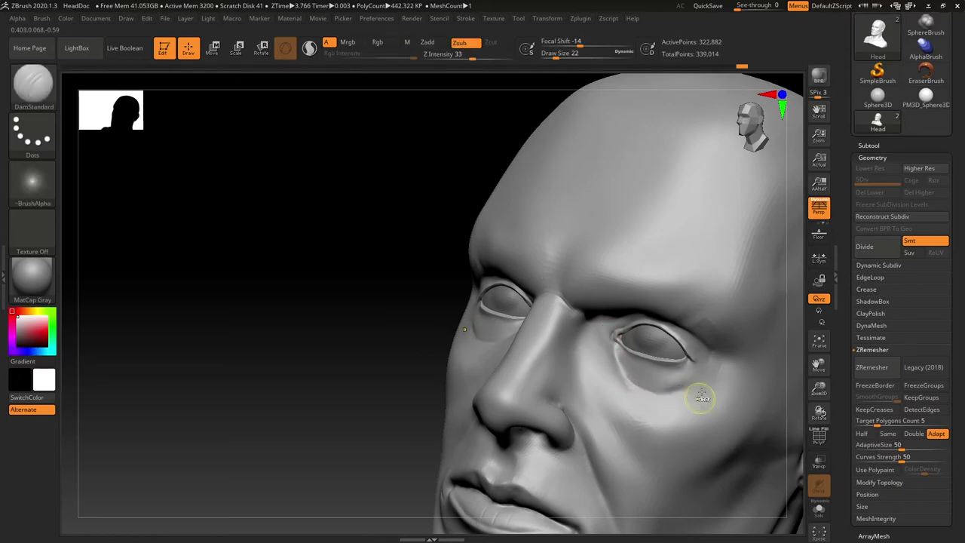
pyautogui.press('ctrl')
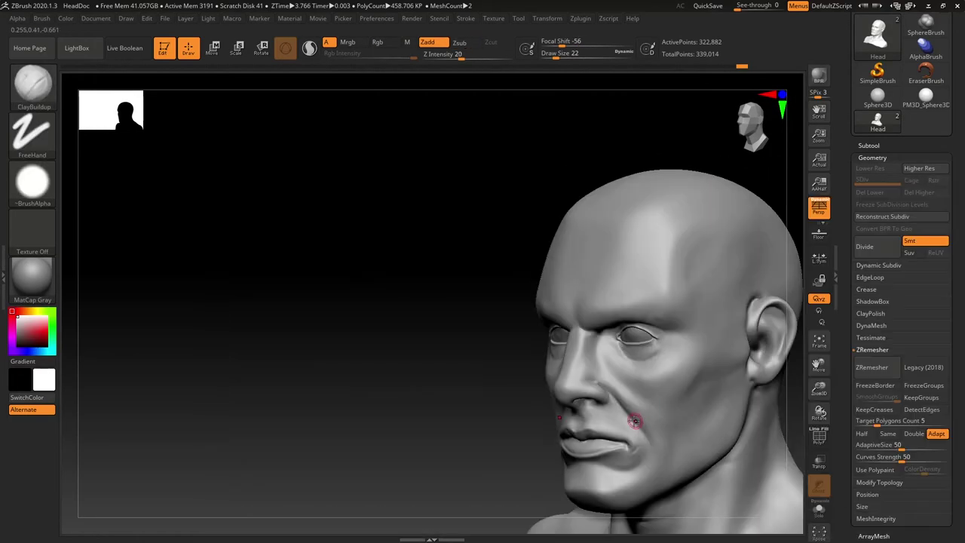
# Build up the cheek along the nasolabial fold with ClayBuildup at draw size 33
pyautogui.press('s')
pyautogui.moveTo(685, 403); pyautogui.dragTo(682, 404)
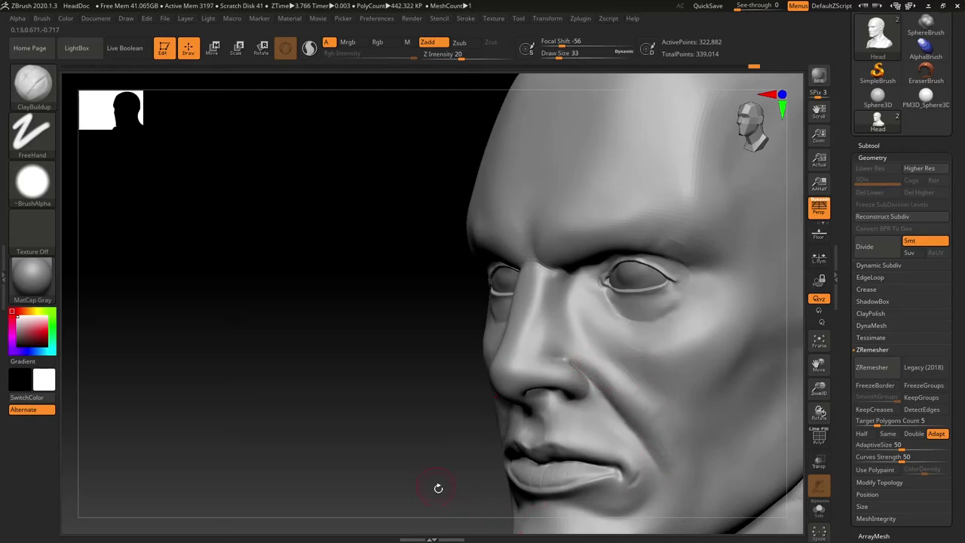
pyautogui.press('ctrl')
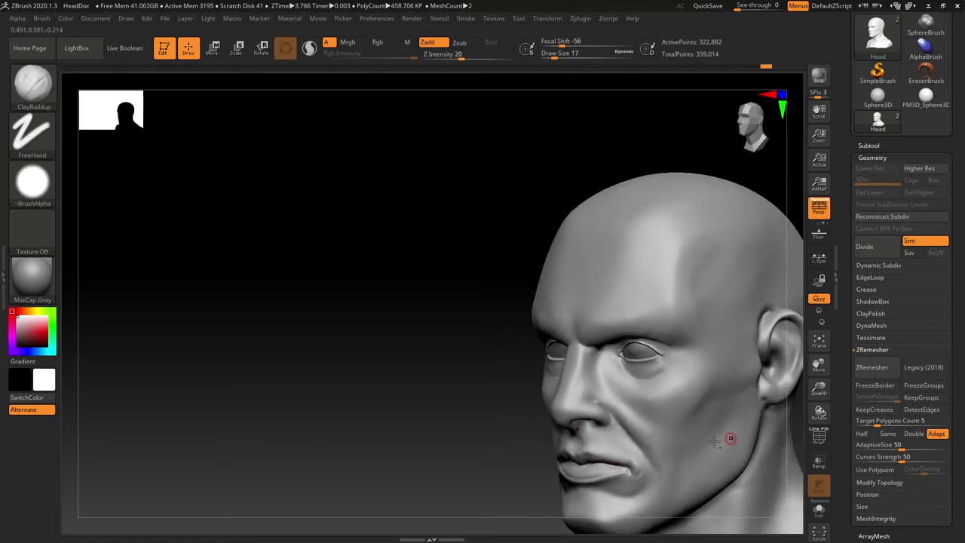
# Build up the front of the ear around the tragus with ClayBuildup at draw sizes 44 and 33, and smooth it
pyautogui.moveTo(467, 437); pyautogui.dragTo(399, 437)
pyautogui.moveTo(720, 370); pyautogui.dragTo(724, 360)
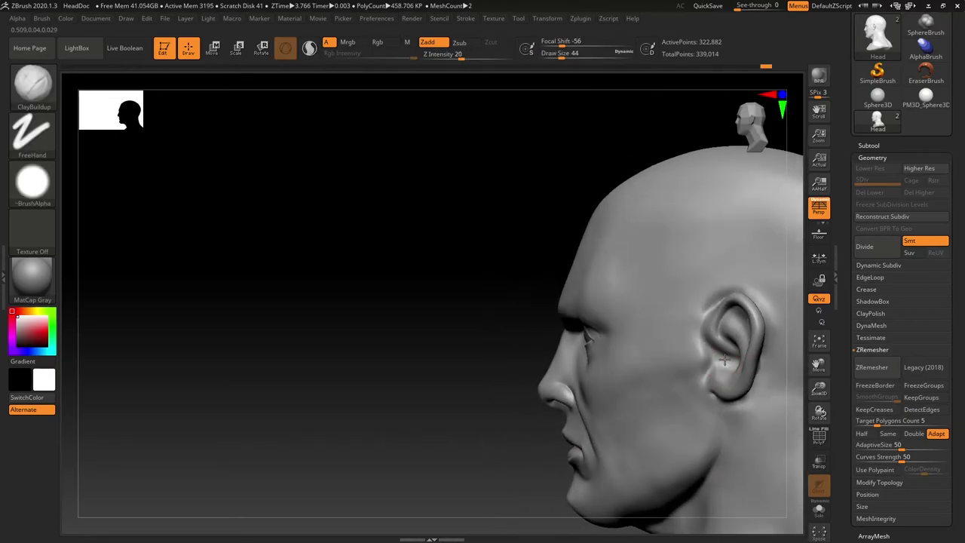
pyautogui.moveTo(509, 463); pyautogui.dragTo(536, 429)
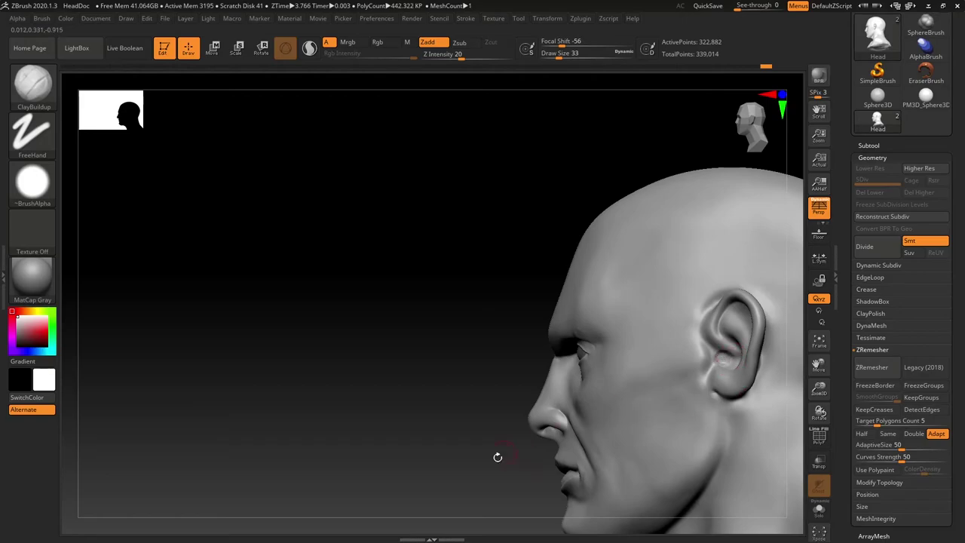
pyautogui.moveTo(498, 457); pyautogui.dragTo(721, 355)
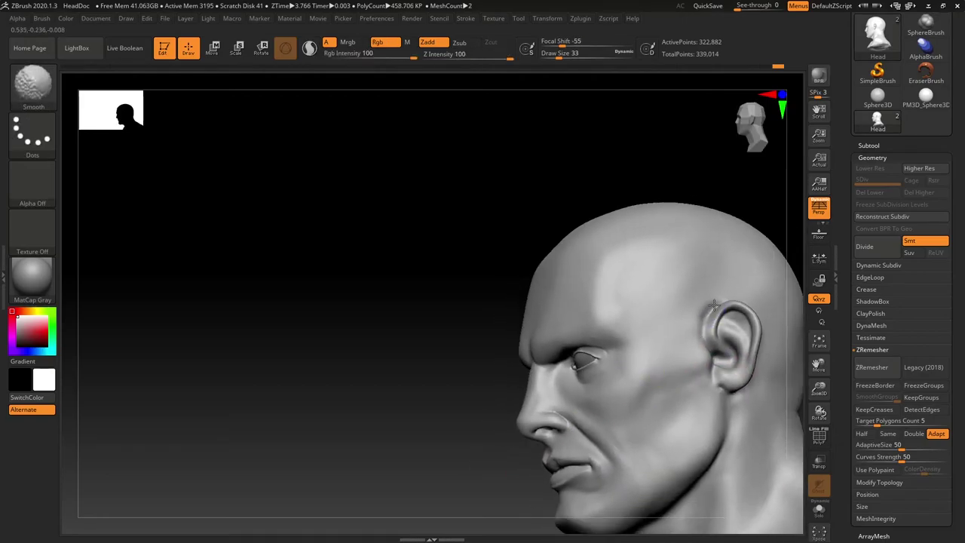
pyautogui.moveTo(407, 460); pyautogui.dragTo(520, 448)
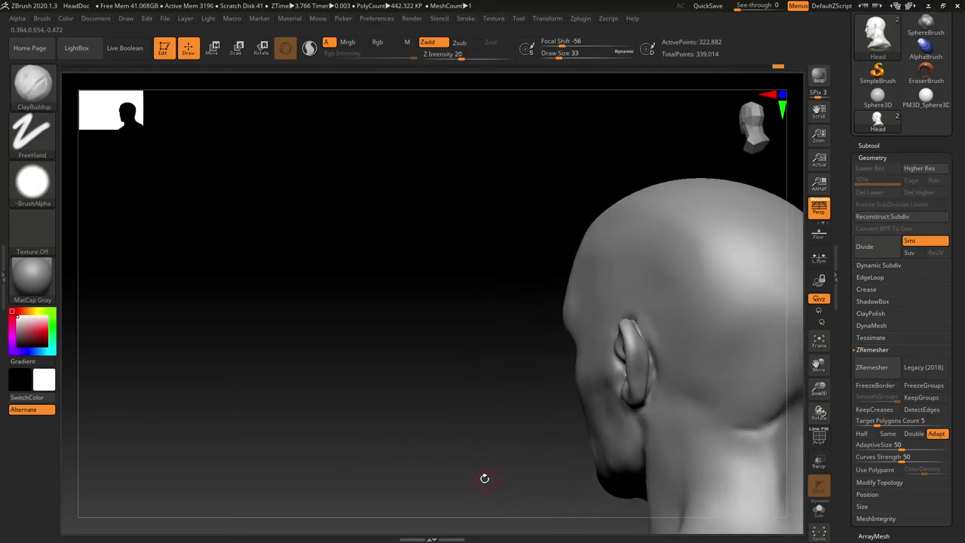
pyautogui.moveTo(485, 478)
pyautogui.mouseDown()
pyautogui.moveTo(767, 416)
pyautogui.moveTo(756, 400)
pyautogui.mouseUp()
# Add volume to the cheek beside the nostril wing with ClayBuildup, raising the draw size from 13 to 29
pyautogui.moveTo(422, 452); pyautogui.dragTo(566, 317)
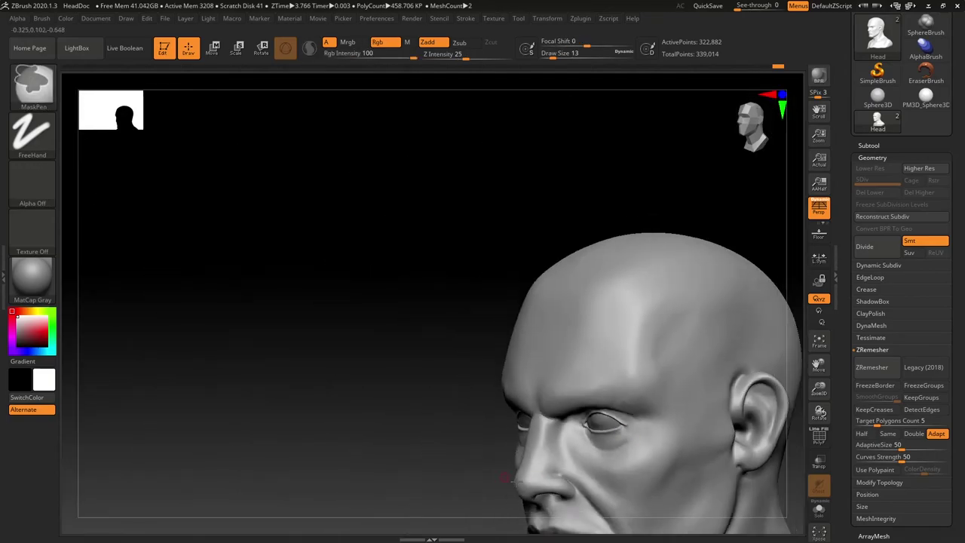
pyautogui.moveTo(505, 476)
pyautogui.mouseDown()
pyautogui.moveTo(347, 448)
pyautogui.moveTo(347, 436)
pyautogui.mouseUp()
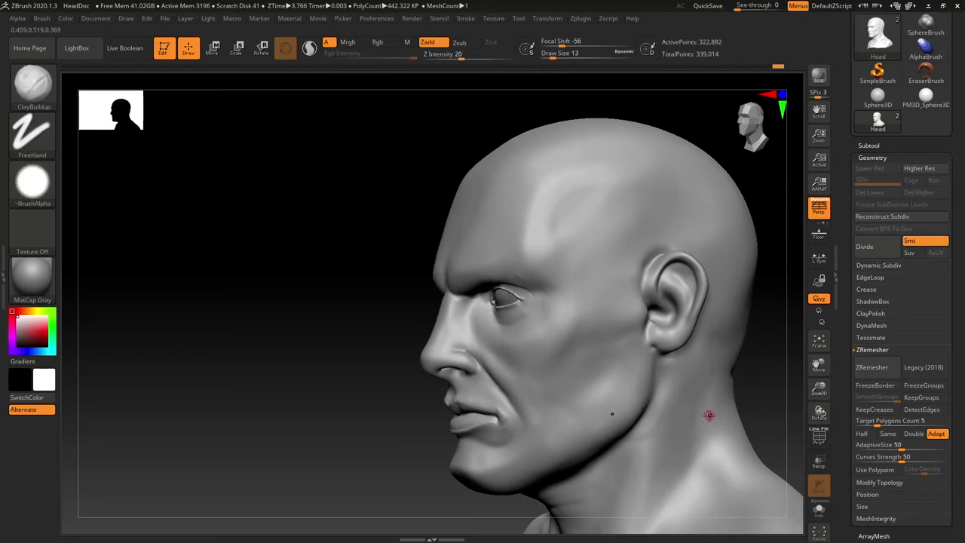
pyautogui.moveTo(709, 415)
pyautogui.mouseDown()
pyautogui.moveTo(743, 377)
pyautogui.moveTo(747, 387)
pyautogui.moveTo(724, 396)
pyautogui.moveTo(719, 383)
pyautogui.mouseUp()
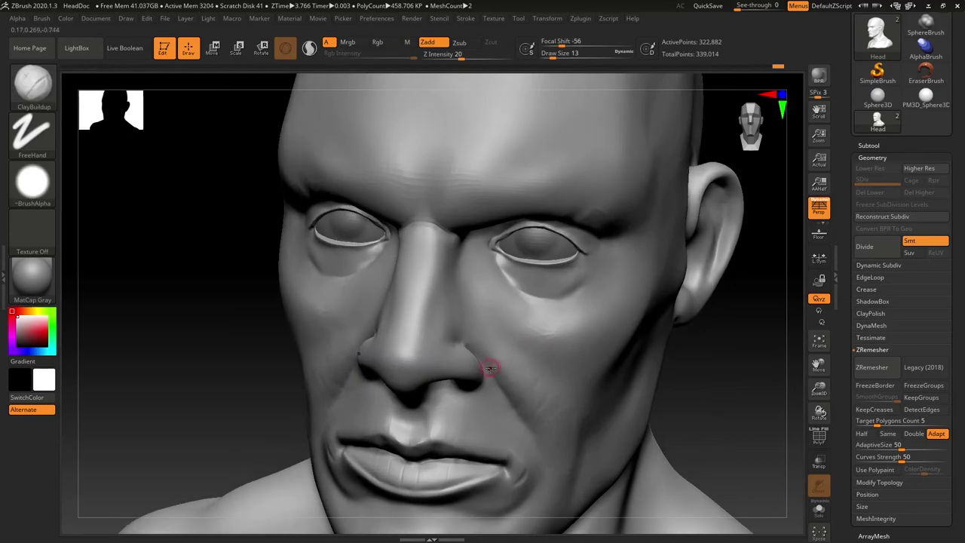
pyautogui.press('s')
pyautogui.click(507, 366)
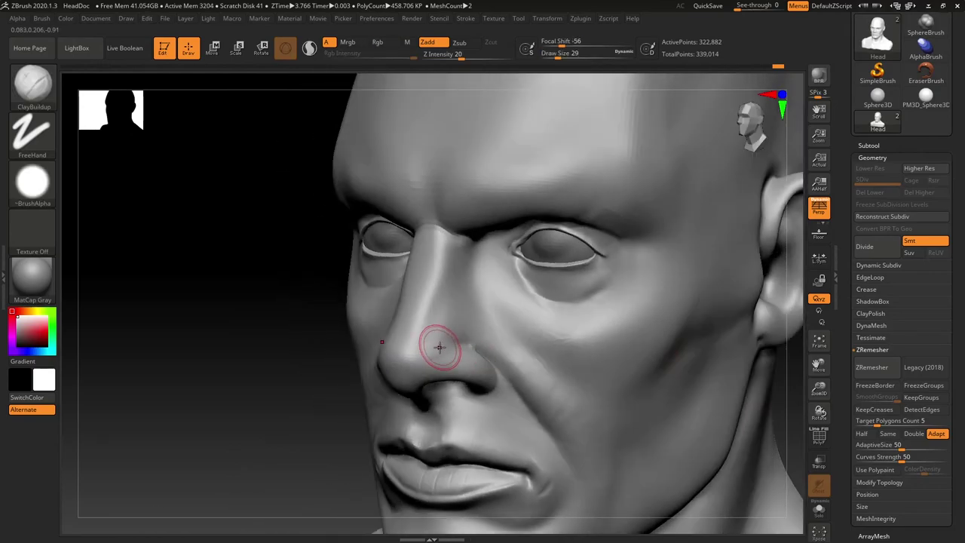
pyautogui.press('b')
pyautogui.press('Escape')
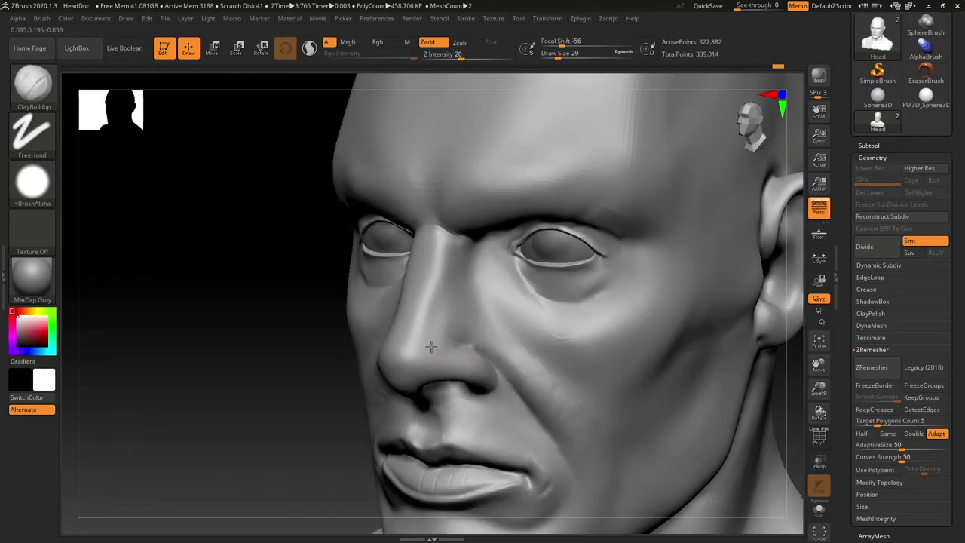
# Sharpen the upper crease of the nostril wing with DamStandard at draw size 22 and smooth its edge
pyautogui.press('b')
pyautogui.press('d')
pyautogui.press('s')
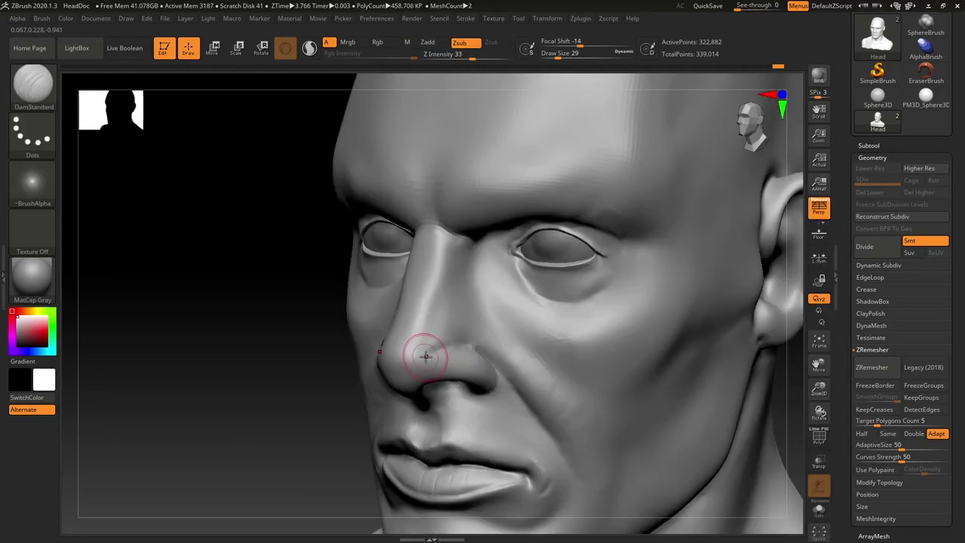
pyautogui.moveTo(440, 349); pyautogui.dragTo(667, 325, button='right')
pyautogui.press('s')
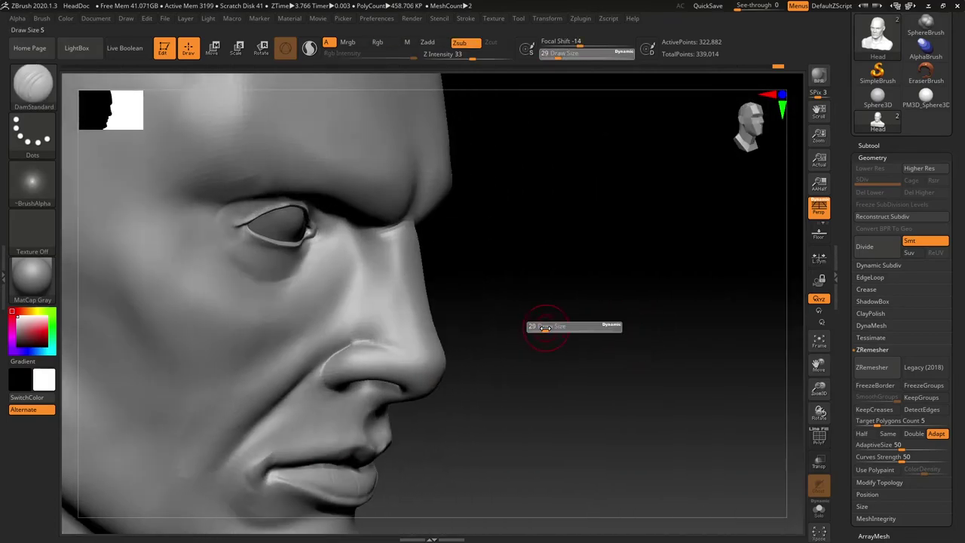
pyautogui.moveTo(546, 327); pyautogui.dragTo(542, 328)
pyautogui.keyDown('shift'); pyautogui.moveTo(370, 338); pyautogui.dragTo(361, 341); pyautogui.keyUp('shift')
pyautogui.moveTo(554, 309)
pyautogui.mouseDown(button='right')
pyautogui.moveTo(411, 294)
pyautogui.moveTo(377, 298)
pyautogui.moveTo(345, 319)
pyautogui.mouseUp(button='right')
pyautogui.moveTo(497, 316); pyautogui.dragTo(379, 319, button='right')
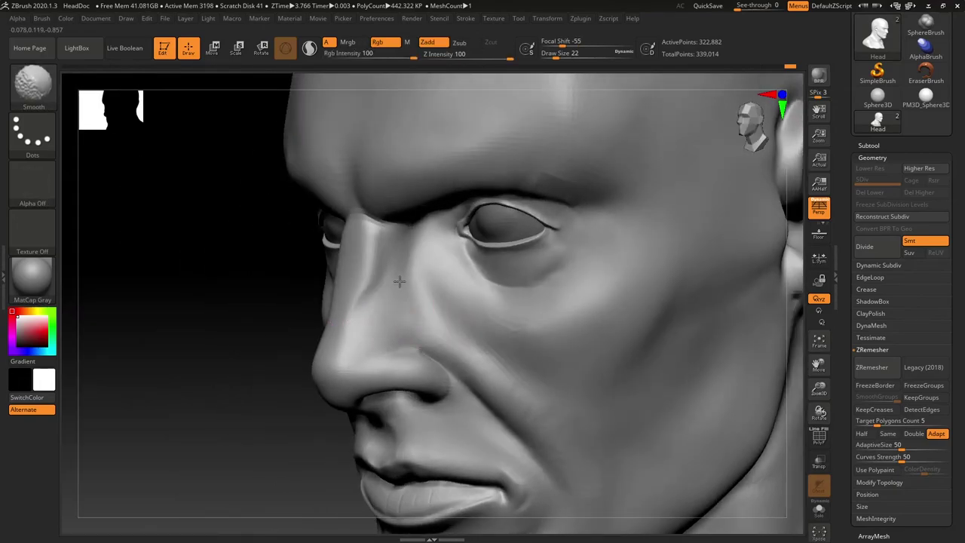
# Smooth the side of the nose and the transition from the nostril wing into the cheek
pyautogui.moveTo(234, 433); pyautogui.dragTo(320, 445, button='right')
pyautogui.keyDown('shift'); pyautogui.moveTo(358, 314); pyautogui.dragTo(321, 251); pyautogui.keyUp('shift')
pyautogui.moveTo(483, 328); pyautogui.dragTo(426, 340, button='right')
pyautogui.moveTo(426, 339)
pyautogui.keyDown('ctrl'); pyautogui.mouseDown(button='right')
pyautogui.moveTo(452, 370)
pyautogui.moveTo(624, 407)
pyautogui.mouseUp(button='right'); pyautogui.keyUp('ctrl')
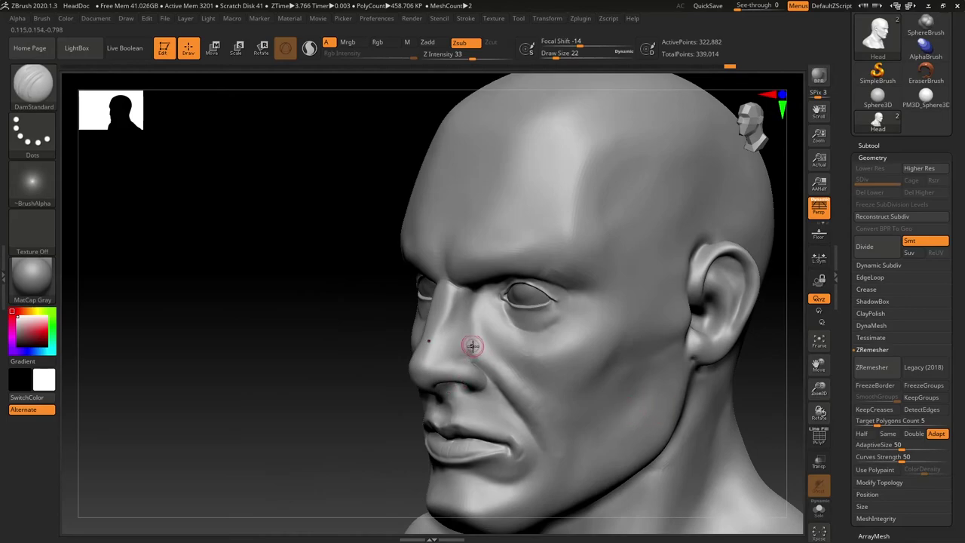
pyautogui.keyDown('shift'); pyautogui.moveTo(469, 365); pyautogui.dragTo(476, 351); pyautogui.keyUp('shift')
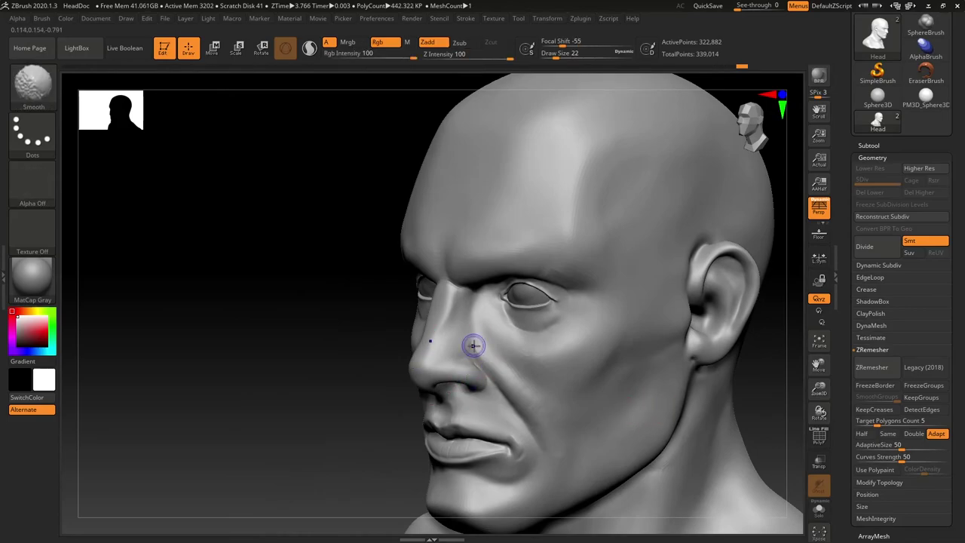
# Refine the center of the upper lip and the Cupid's bow with DamStandard at draw size 13, smoothing the strokes
pyautogui.moveTo(407, 452)
pyautogui.mouseDown(button='right')
pyautogui.moveTo(337, 465)
pyautogui.moveTo(462, 355)
pyautogui.moveTo(286, 457)
pyautogui.moveTo(706, 395)
pyautogui.mouseUp(button='right')
pyautogui.moveTo(452, 390)
pyautogui.keyDown('ctrl'); pyautogui.mouseDown(button='right')
pyautogui.moveTo(284, 452)
pyautogui.moveTo(320, 434)
pyautogui.mouseUp(button='right'); pyautogui.keyUp('ctrl')
pyautogui.press('s')
pyautogui.moveTo(394, 336); pyautogui.dragTo(384, 336)
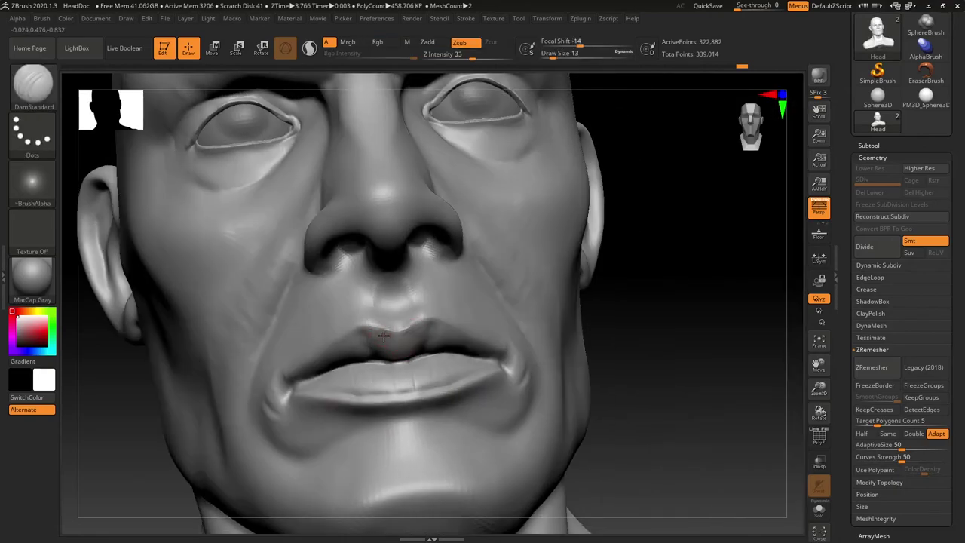
pyautogui.press('shift')
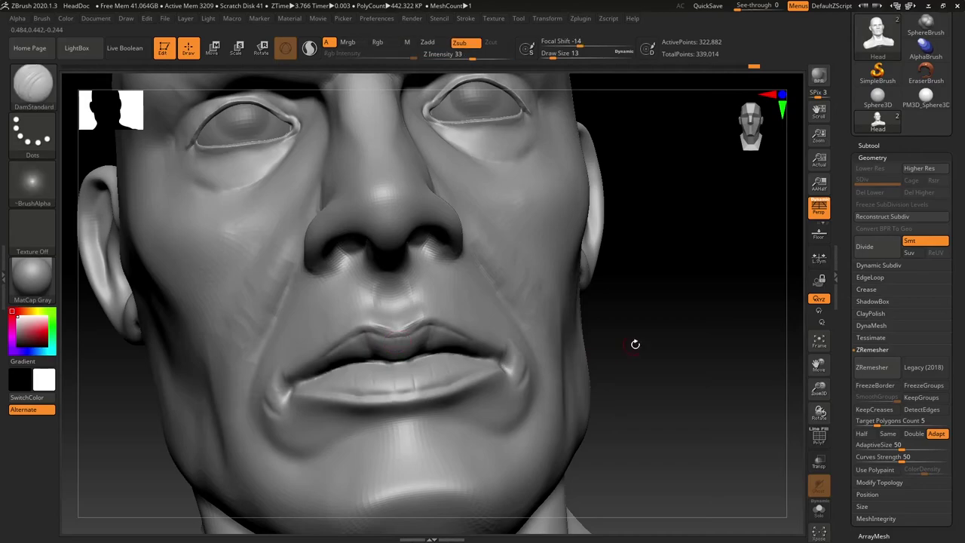
pyautogui.moveTo(636, 340); pyautogui.dragTo(507, 350, button='right')
pyautogui.press('shift')
pyautogui.moveTo(382, 334)
pyautogui.keyDown('shift'); pyautogui.mouseDown(button='right')
pyautogui.moveTo(475, 327)
pyautogui.moveTo(402, 334)
pyautogui.moveTo(655, 355)
pyautogui.moveTo(608, 338)
pyautogui.moveTo(593, 355)
pyautogui.moveTo(600, 351)
pyautogui.mouseUp(button='right'); pyautogui.keyUp('shift')
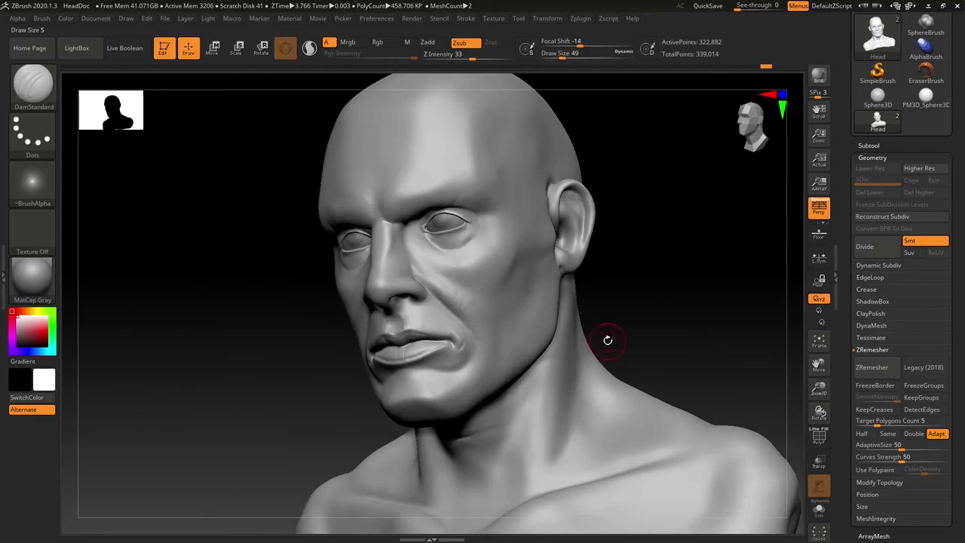
# Define the junction of the earlobe and jaw with DamStandard at draw size 35 and smooth it
pyautogui.press('s')
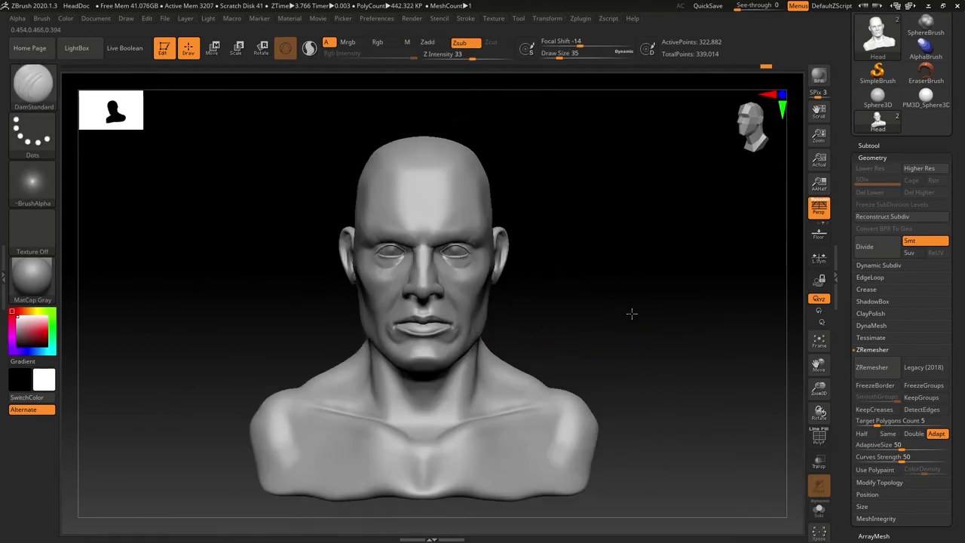
pyautogui.moveTo(631, 314); pyautogui.dragTo(618, 342, button='right')
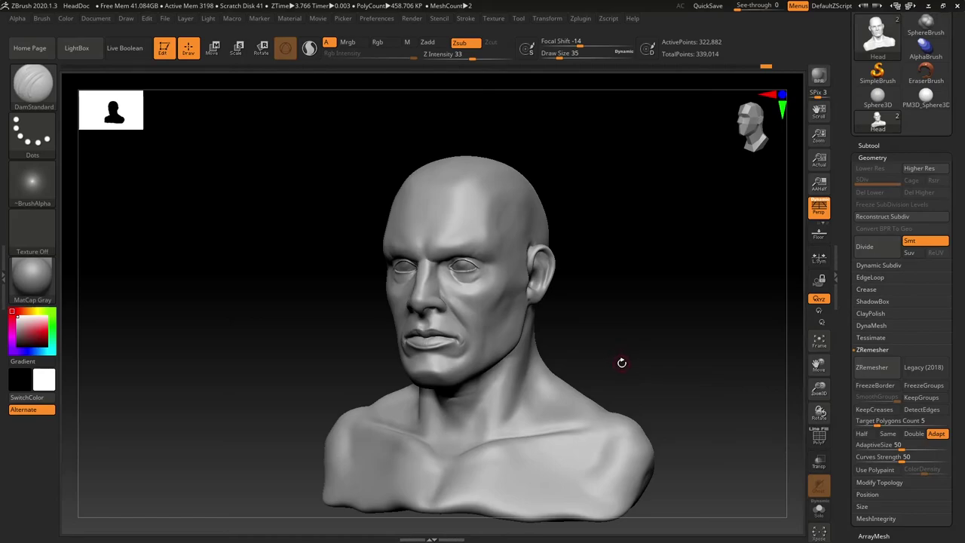
pyautogui.moveTo(627, 350); pyautogui.dragTo(546, 315, button='right')
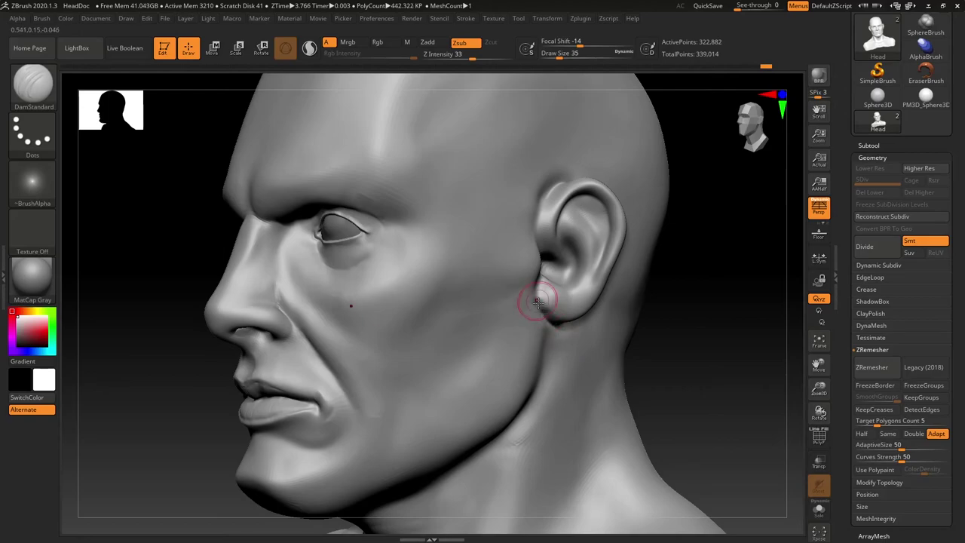
pyautogui.moveTo(707, 339); pyautogui.dragTo(651, 321, button='right')
pyautogui.keyDown('shift'); pyautogui.moveTo(538, 312); pyautogui.dragTo(545, 323); pyautogui.keyUp('shift')
pyautogui.keyDown('ctrl'); pyautogui.moveTo(558, 339); pyautogui.dragTo(616, 416, button='right'); pyautogui.keyUp('ctrl')
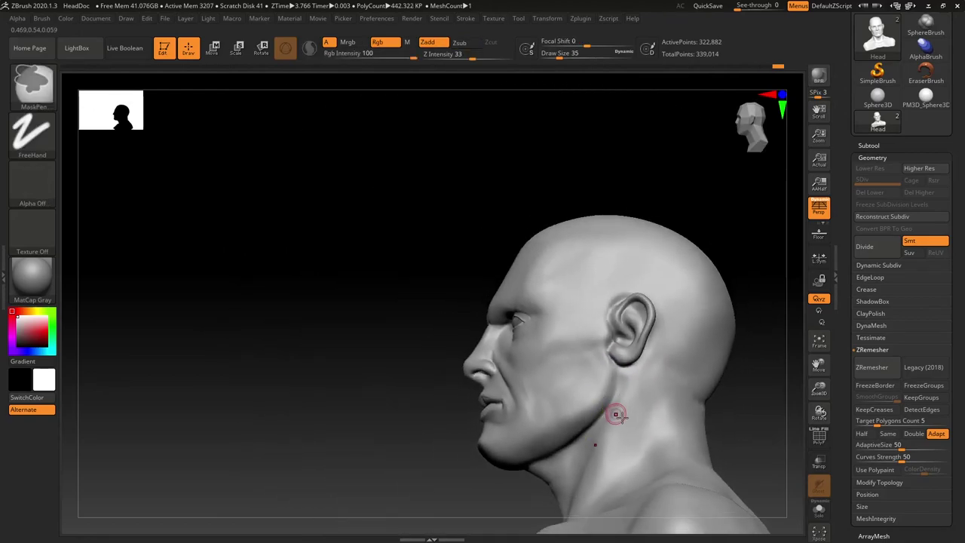
# Adjust the sides of the upper skull and forehead with the Move brush at draw size 305
pyautogui.keyDown('alt'); pyautogui.moveTo(724, 436); pyautogui.dragTo(709, 409, button='right'); pyautogui.keyUp('alt')
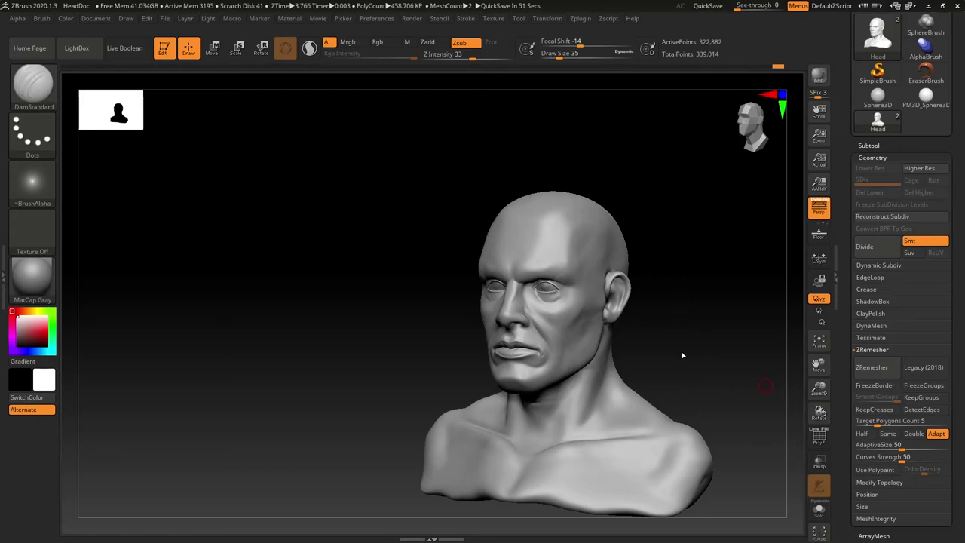
pyautogui.keyDown('shift'); pyautogui.moveTo(678, 330); pyautogui.dragTo(685, 324, button='right'); pyautogui.keyUp('shift')
pyautogui.moveTo(686, 325)
pyautogui.keyDown('alt'); pyautogui.mouseDown(button='right')
pyautogui.moveTo(622, 328)
pyautogui.moveTo(575, 309)
pyautogui.mouseUp(button='right'); pyautogui.keyUp('alt')
pyautogui.press('b')
pyautogui.press('m')
pyautogui.press('v')
pyautogui.press('s')
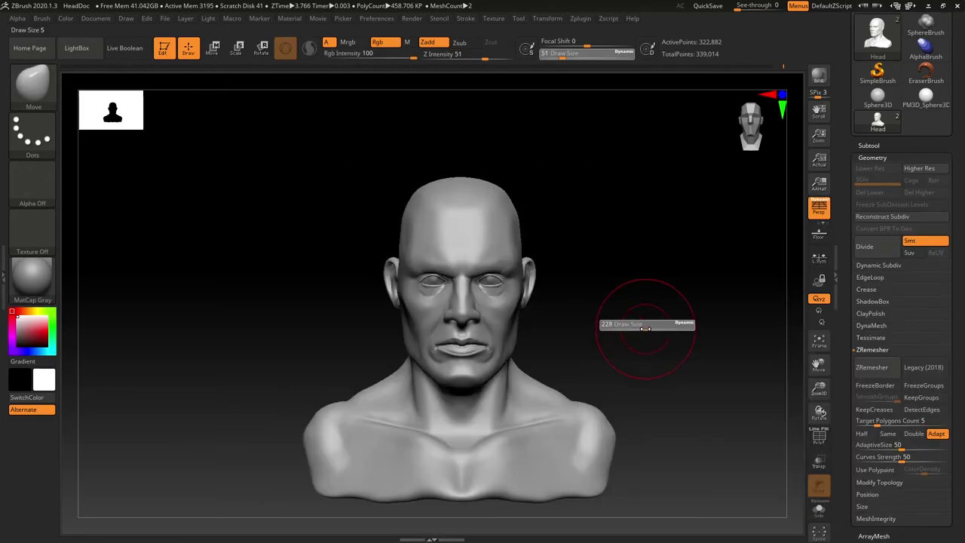
pyautogui.press('s')
pyautogui.moveTo(527, 200); pyautogui.dragTo(536, 201)
pyautogui.moveTo(543, 215); pyautogui.dragTo(446, 231, button='right')
pyautogui.moveTo(514, 213); pyautogui.dragTo(522, 214)
pyautogui.moveTo(445, 226); pyautogui.dragTo(527, 284, button='right')
pyautogui.keyDown('shift'); pyautogui.moveTo(528, 284); pyautogui.dragTo(537, 291); pyautogui.keyUp('shift')
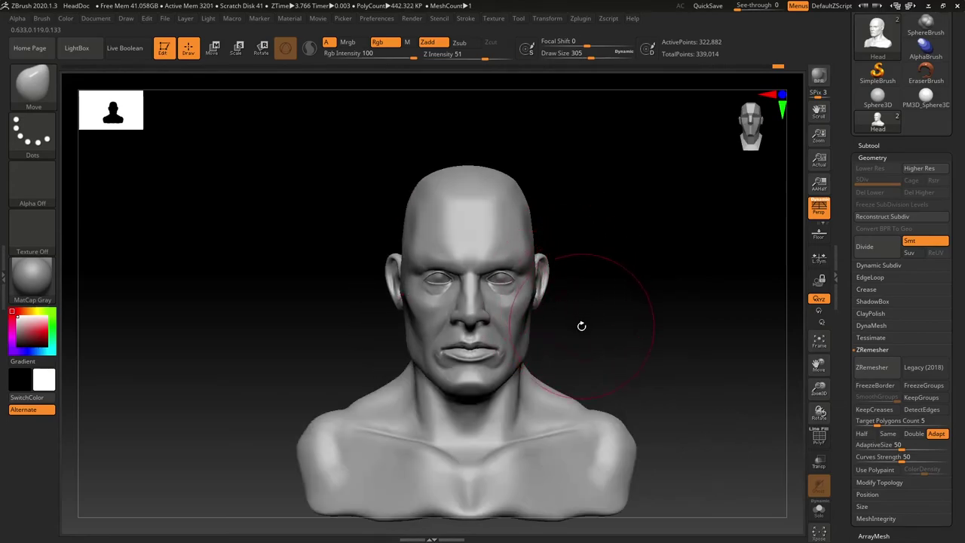
pyautogui.keyDown('shift'); pyautogui.moveTo(581, 326); pyautogui.dragTo(609, 352); pyautogui.keyUp('shift')
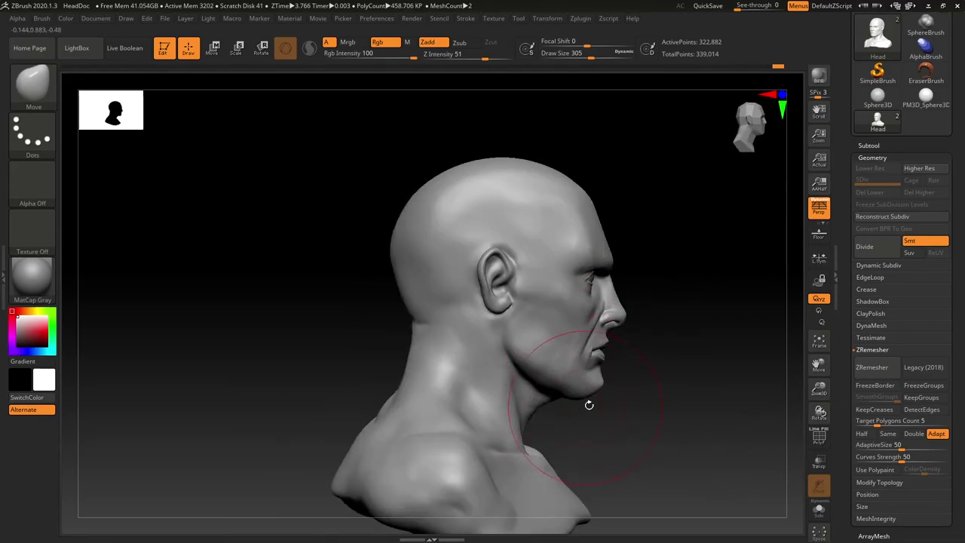
# Shift the eyeballs slightly sideways in their sockets with the Move gizmo, and make the head the active subtool again
pyautogui.moveTo(589, 405)
pyautogui.keyDown('shift'); pyautogui.mouseDown(button='right')
pyautogui.moveTo(575, 399)
pyautogui.moveTo(641, 324)
pyautogui.mouseUp(button='right'); pyautogui.keyUp('shift')
pyautogui.press('s')
pyautogui.moveTo(643, 324); pyautogui.dragTo(633, 324)
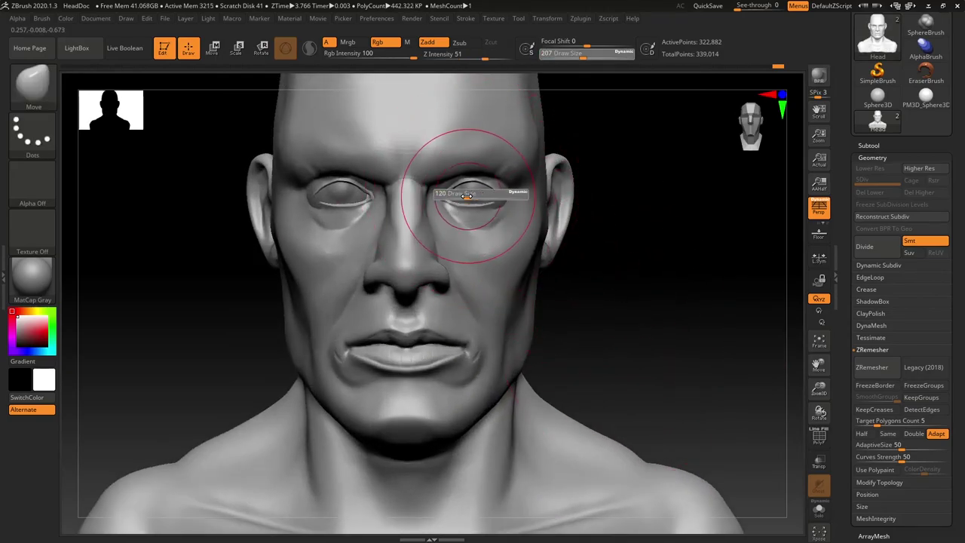
pyautogui.keyDown('alt'); pyautogui.click(478, 196); pyautogui.keyUp('alt')
pyautogui.press('w')
pyautogui.moveTo(414, 195); pyautogui.dragTo(410, 195)
pyautogui.moveTo(609, 260)
pyautogui.mouseDown(button='right')
pyautogui.moveTo(652, 272)
pyautogui.moveTo(513, 264)
pyautogui.mouseUp(button='right')
pyautogui.press('q')
pyautogui.keyDown('alt'); pyautogui.click(576, 338); pyautogui.keyUp('alt')
pyautogui.moveTo(687, 248); pyautogui.dragTo(581, 249)
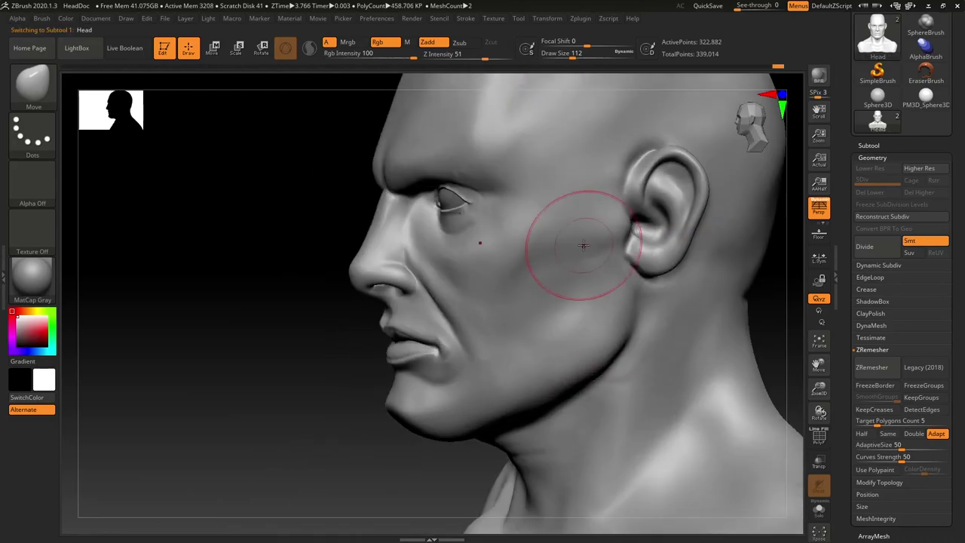
# Refine the area beneath the eyes and the upper cheeks with the Move brush at draw sizes 87 and 68, smoothing the surface
pyautogui.press('[')
pyautogui.moveTo(313, 368); pyautogui.dragTo(432, 218)
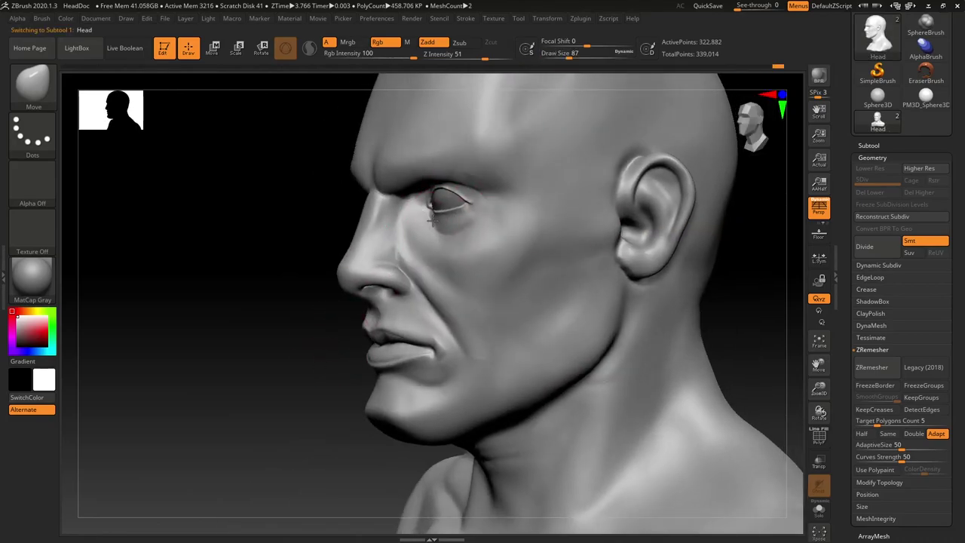
pyautogui.moveTo(299, 392); pyautogui.dragTo(586, 355)
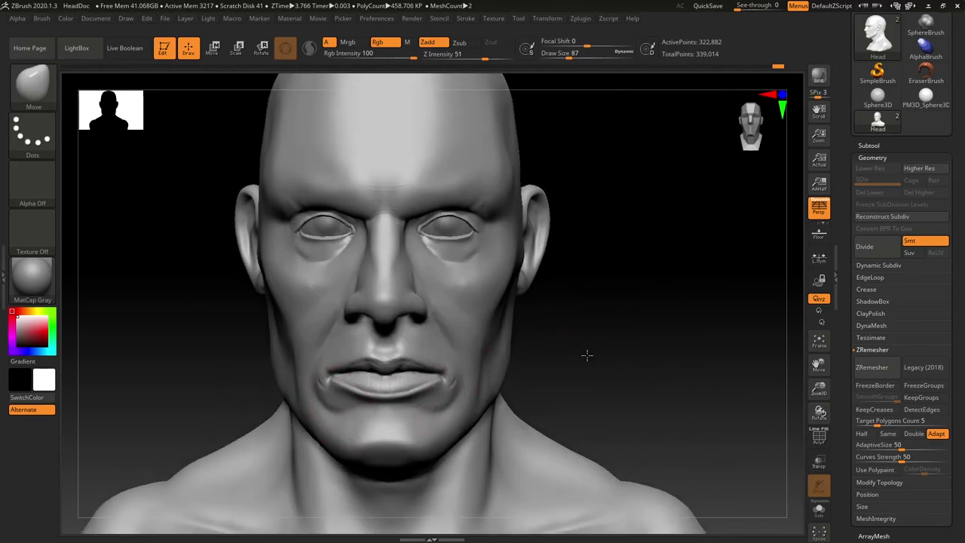
pyautogui.moveTo(664, 362); pyautogui.dragTo(323, 399)
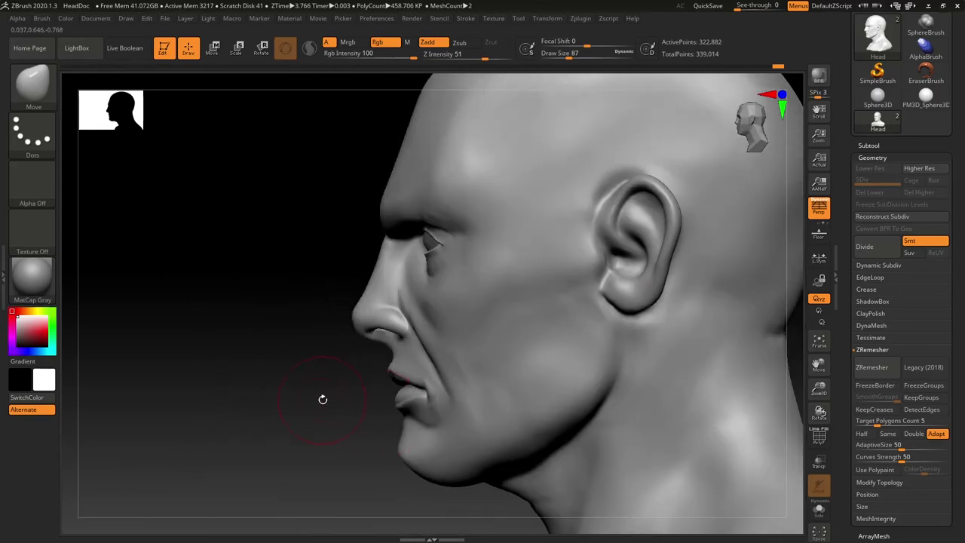
pyautogui.press('s')
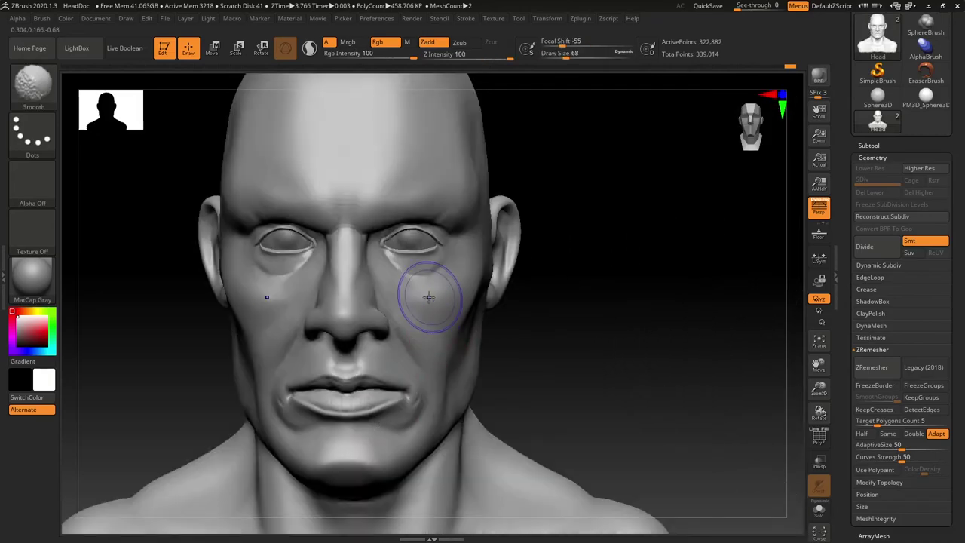
pyautogui.press('ctrl')
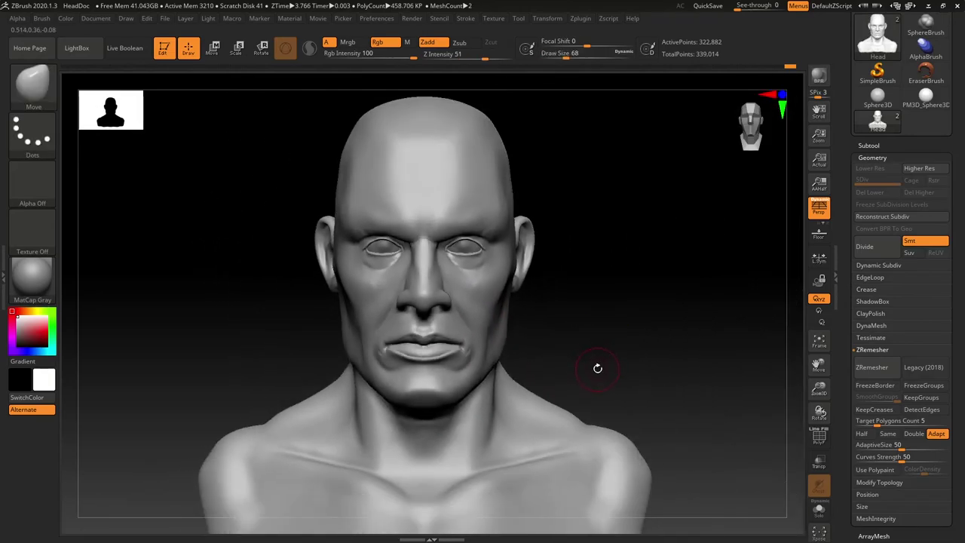
# Refine the eye bags and the cheek contour with the Move brush at draw size 46
pyautogui.keyDown('shift'); pyautogui.moveTo(622, 335); pyautogui.dragTo(562, 325); pyautogui.keyUp('shift')
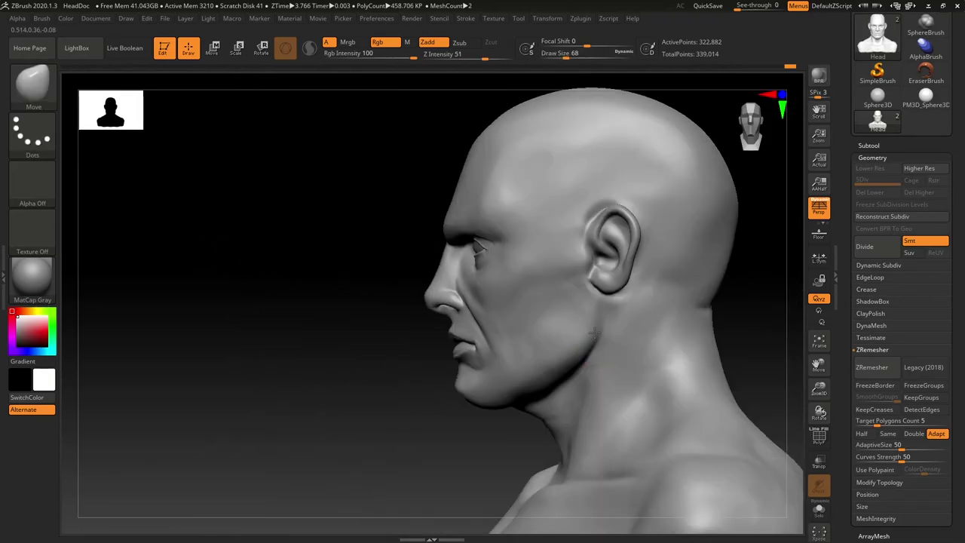
pyautogui.moveTo(493, 470)
pyautogui.keyDown('ctrl'); pyautogui.mouseDown(button='right')
pyautogui.moveTo(401, 411)
pyautogui.moveTo(396, 370)
pyautogui.mouseUp(button='right'); pyautogui.keyUp('ctrl')
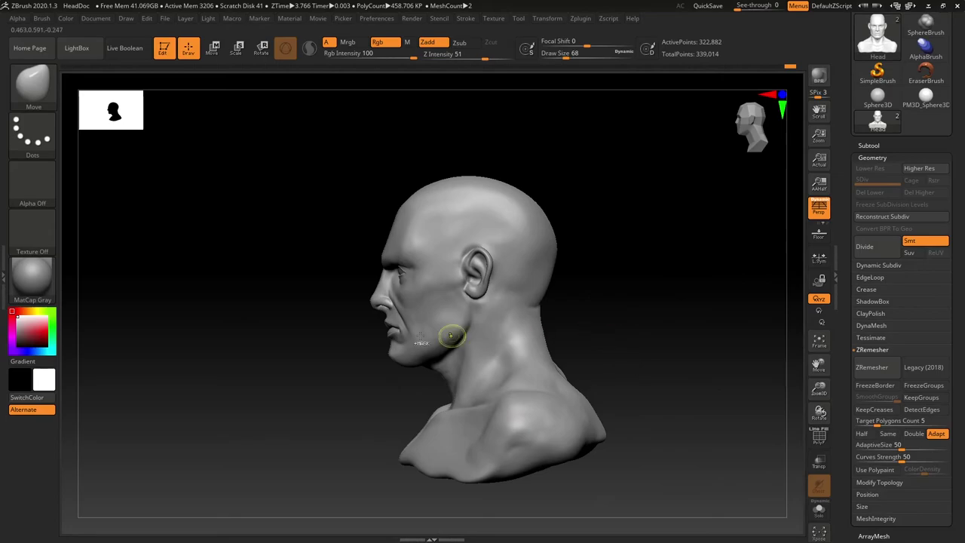
pyautogui.keyDown('ctrl'); pyautogui.moveTo(451, 335); pyautogui.dragTo(446, 392, button='right'); pyautogui.keyUp('ctrl')
pyautogui.press('s')
pyautogui.moveTo(355, 272); pyautogui.dragTo(350, 272)
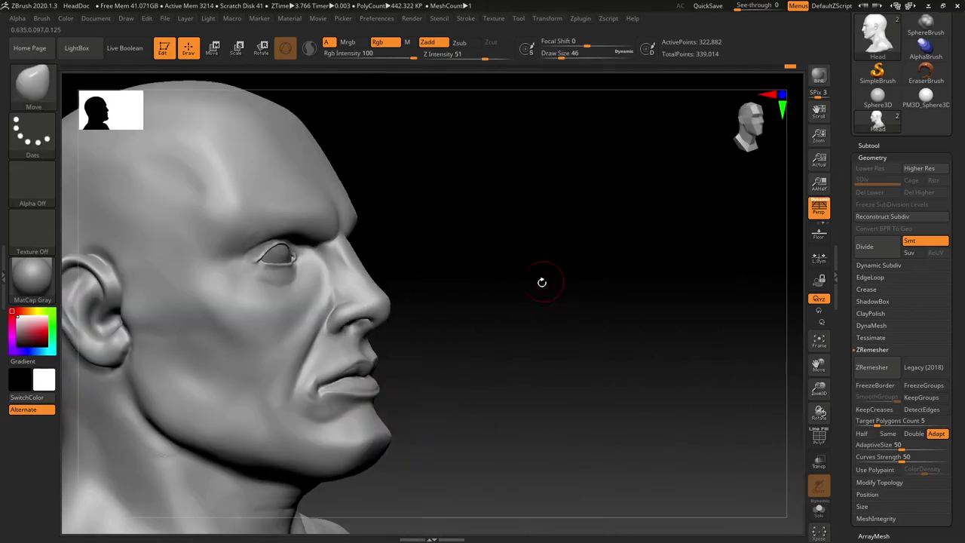
pyautogui.moveTo(543, 279); pyautogui.dragTo(407, 285, button='right')
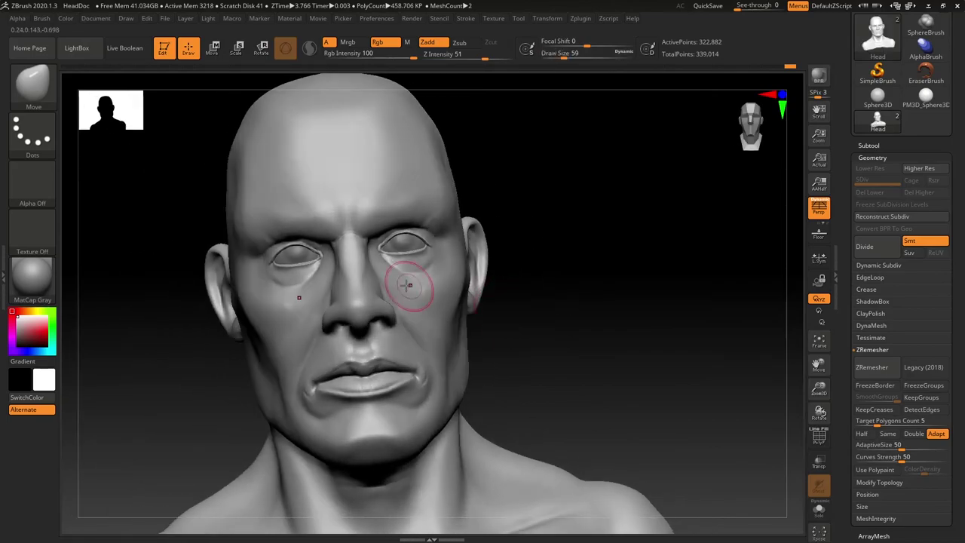
pyautogui.moveTo(508, 279)
pyautogui.mouseDown(button='right')
pyautogui.moveTo(534, 328)
pyautogui.moveTo(334, 302)
pyautogui.mouseUp(button='right')
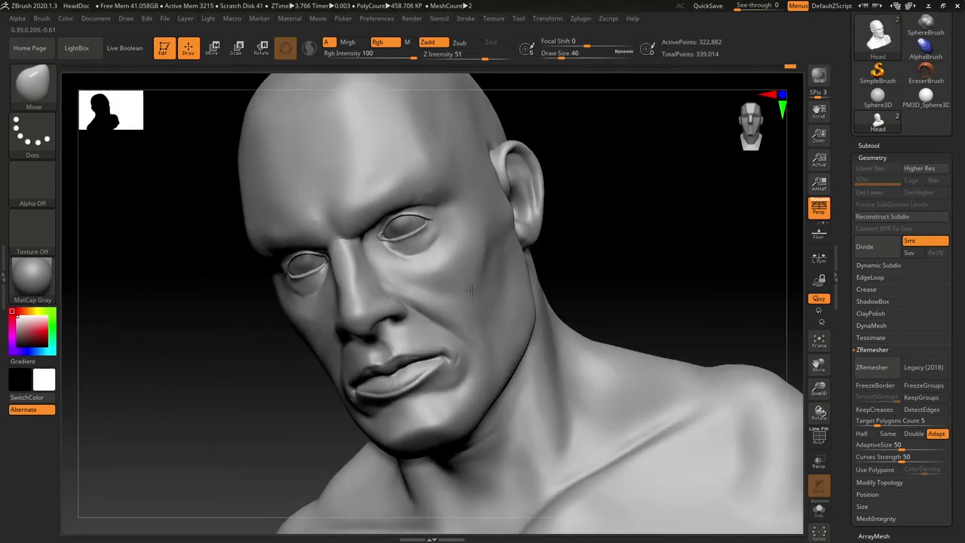
pyautogui.keyDown('shift'); pyautogui.moveTo(472, 291); pyautogui.dragTo(495, 309, button='right'); pyautogui.keyUp('shift')
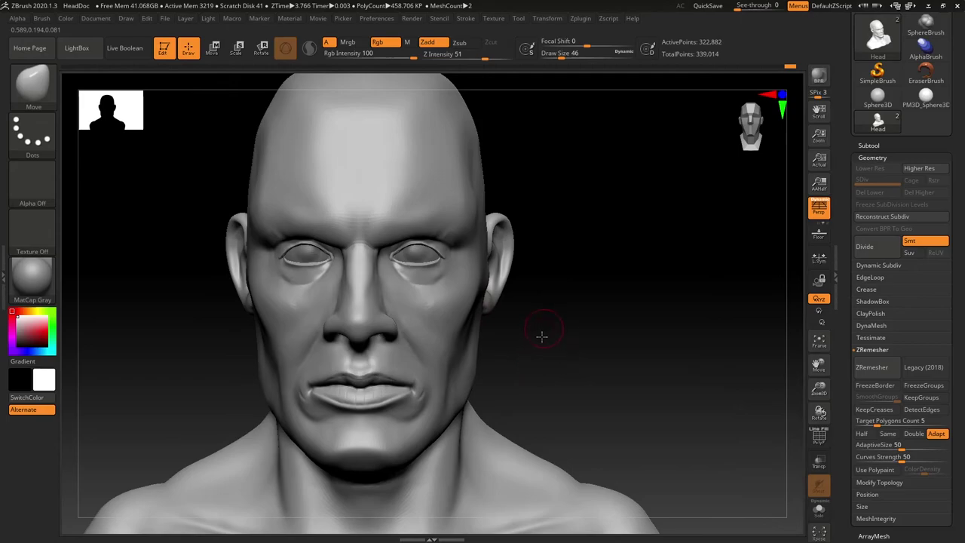
pyautogui.moveTo(543, 337); pyautogui.dragTo(558, 362, button='right')
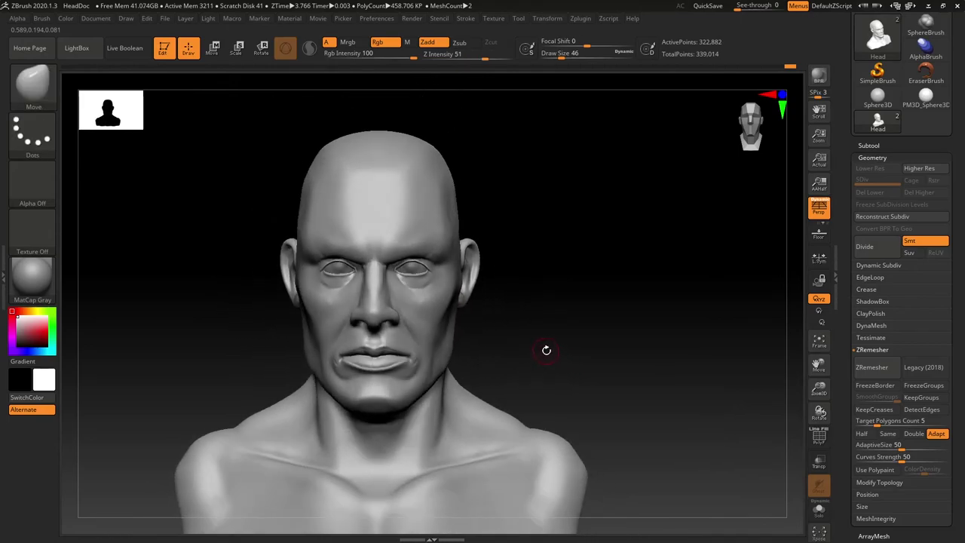
# Reshape the forehead contour and the sides of the skull with the Move brush at draw size 116
pyautogui.press('s')
pyautogui.moveTo(546, 351); pyautogui.dragTo(554, 353)
pyautogui.moveTo(532, 200); pyautogui.dragTo(490, 193, button='right')
pyautogui.press('s')
pyautogui.moveTo(490, 194); pyautogui.dragTo(495, 195)
pyautogui.moveTo(343, 204); pyautogui.dragTo(332, 197, button='right')
pyautogui.moveTo(334, 198); pyautogui.dragTo(343, 199)
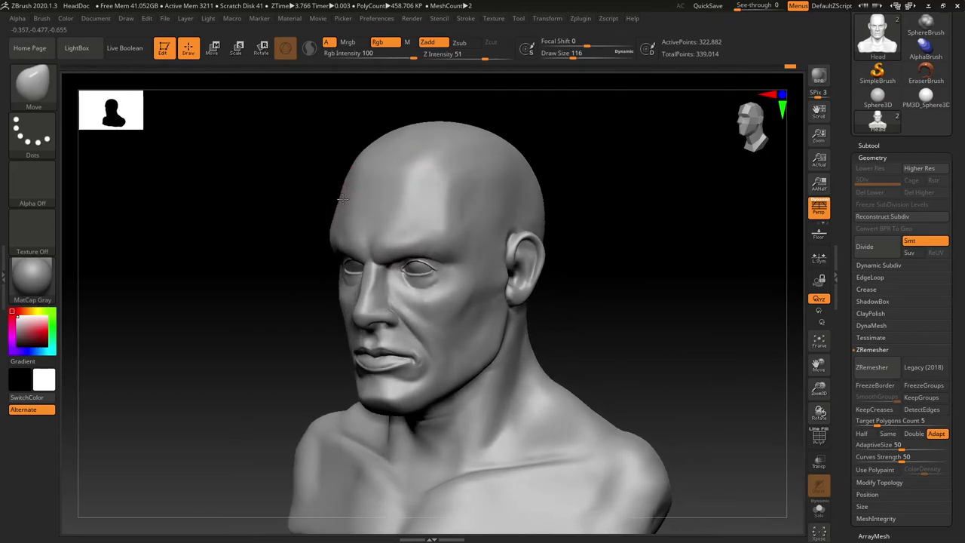
pyautogui.moveTo(306, 230); pyautogui.dragTo(322, 218, button='right')
pyautogui.moveTo(324, 205); pyautogui.dragTo(331, 205)
pyautogui.moveTo(331, 205)
pyautogui.mouseDown(button='right')
pyautogui.moveTo(405, 186)
pyautogui.moveTo(358, 189)
pyautogui.moveTo(498, 188)
pyautogui.mouseUp(button='right')
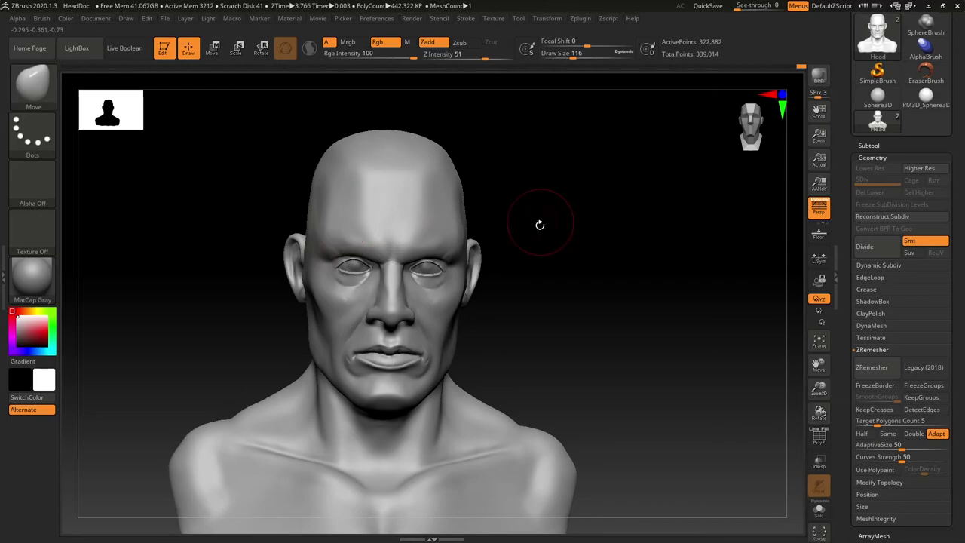
pyautogui.moveTo(539, 225); pyautogui.dragTo(459, 222, button='right')
pyautogui.moveTo(322, 224)
pyautogui.mouseDown(button='right')
pyautogui.moveTo(323, 211)
pyautogui.moveTo(284, 276)
pyautogui.moveTo(314, 362)
pyautogui.moveTo(362, 321)
pyautogui.moveTo(285, 340)
pyautogui.mouseUp(button='right')
# Adjust the temples and the area in front of the ears with the Move brush at draw size 97
pyautogui.press('s')
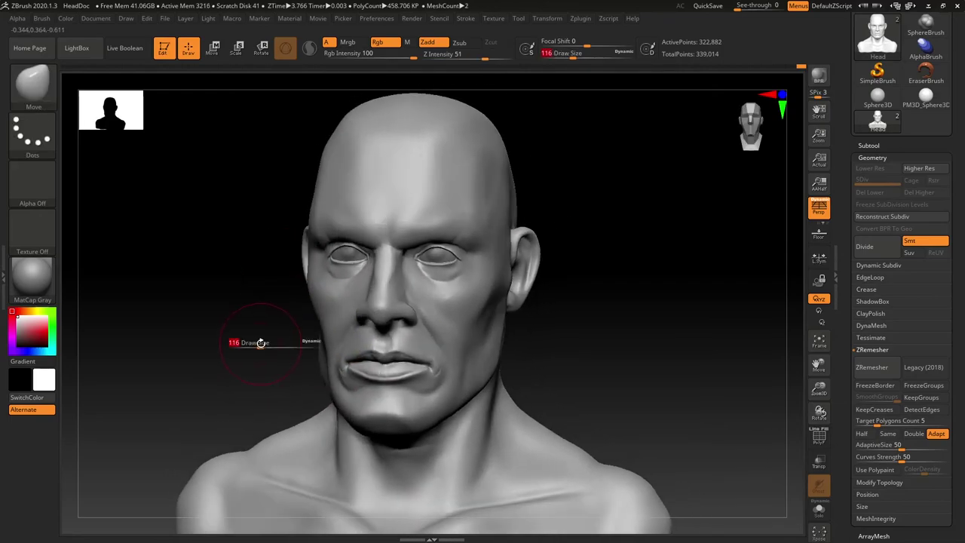
pyautogui.moveTo(261, 342)
pyautogui.mouseDown()
pyautogui.moveTo(252, 340)
pyautogui.moveTo(280, 334)
pyautogui.mouseUp()
pyautogui.press('s')
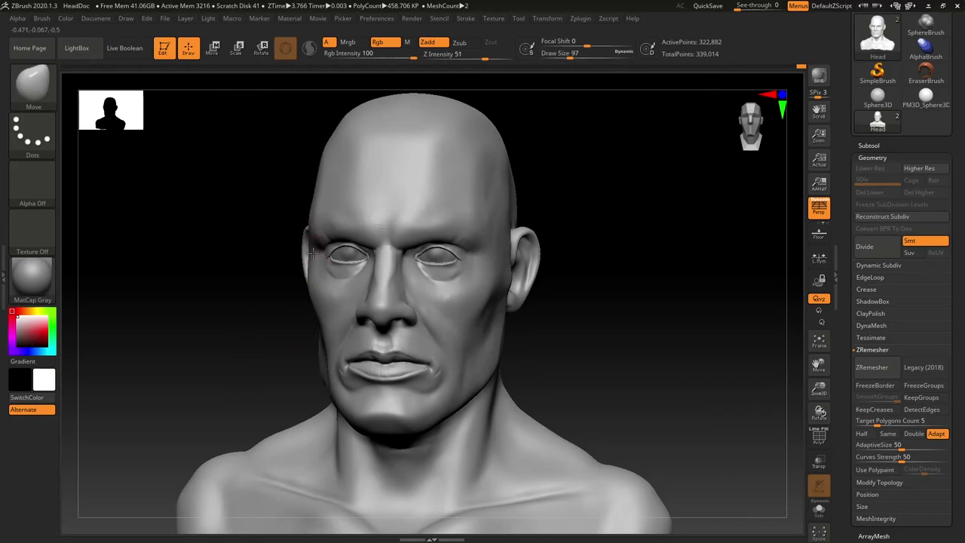
pyautogui.moveTo(261, 318); pyautogui.dragTo(303, 247, button='right')
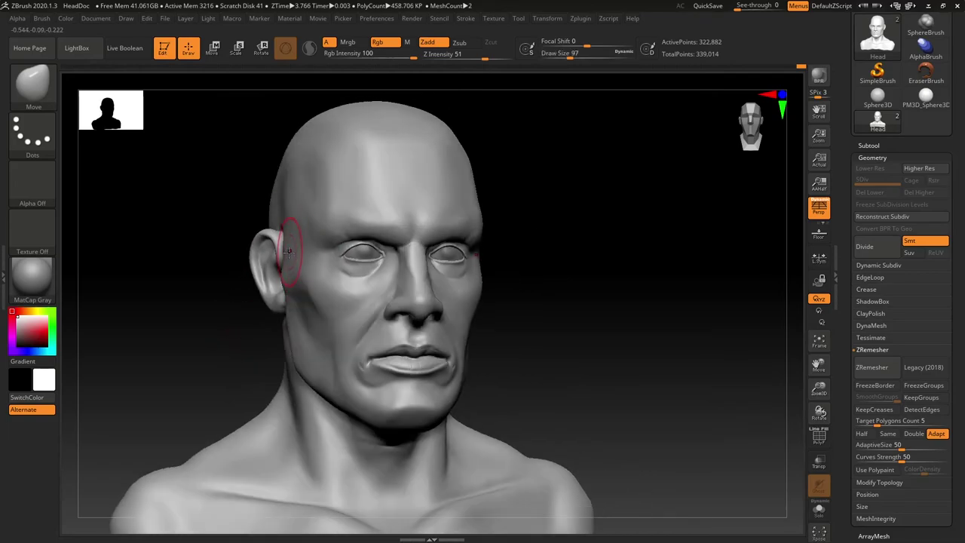
pyautogui.moveTo(543, 324); pyautogui.dragTo(488, 304, button='right')
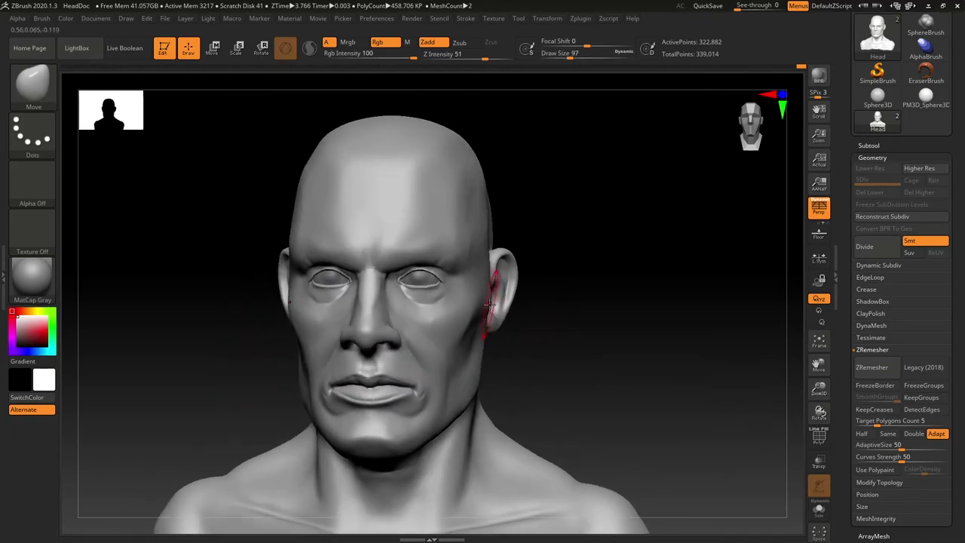
pyautogui.moveTo(514, 337); pyautogui.dragTo(512, 272, button='right')
pyautogui.press('[')
# Adjust the neck behind the jaw with the Move brush at draw size 116 and the face proportions at draw size 145
pyautogui.moveTo(578, 329); pyautogui.dragTo(537, 287, button='right')
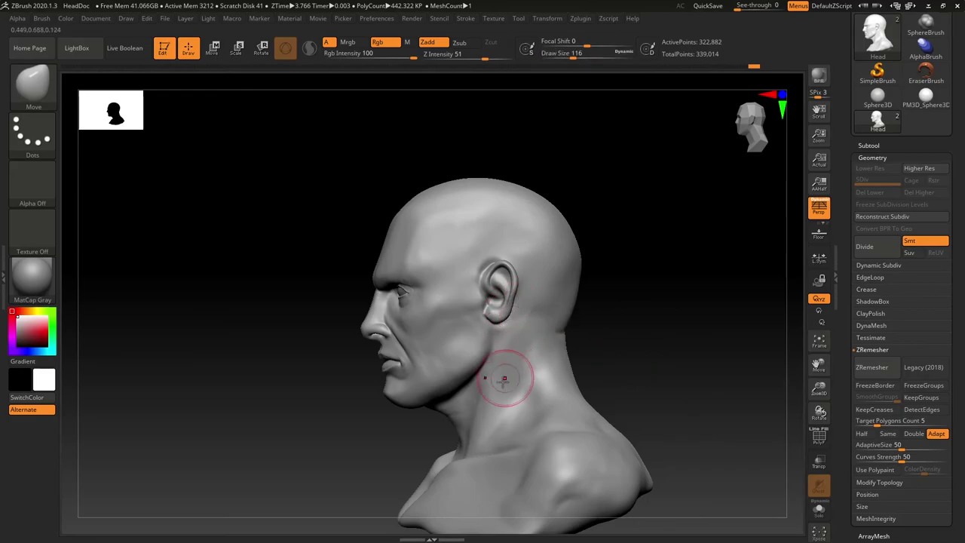
pyautogui.moveTo(624, 365); pyautogui.dragTo(636, 345, button='right')
pyautogui.moveTo(331, 313)
pyautogui.mouseDown(button='right')
pyautogui.moveTo(298, 351)
pyautogui.moveTo(326, 304)
pyautogui.mouseUp(button='right')
pyautogui.moveTo(573, 356)
pyautogui.mouseDown(button='right')
pyautogui.moveTo(620, 343)
pyautogui.moveTo(593, 364)
pyautogui.moveTo(536, 332)
pyautogui.moveTo(600, 369)
pyautogui.moveTo(563, 354)
pyautogui.mouseUp(button='right')
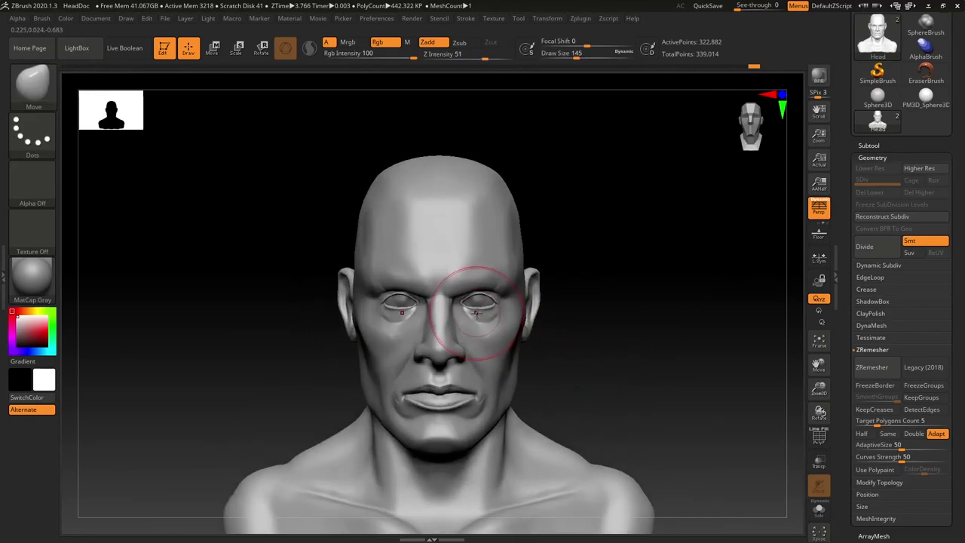
pyautogui.moveTo(476, 312); pyautogui.dragTo(603, 375, button='right')
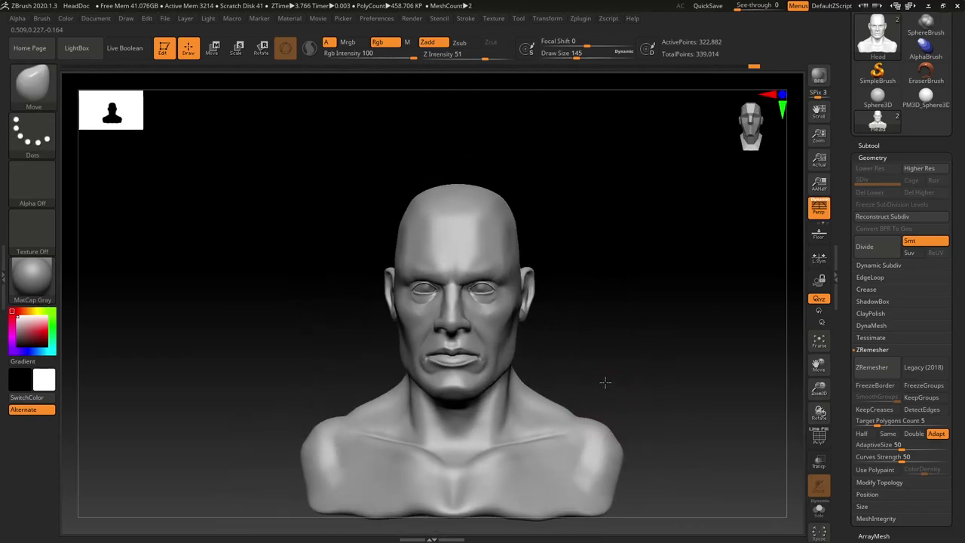
# Narrow the sides of the upper skull with the Move brush, enlarging the draw size to 228 and 293
pyautogui.press('s')
pyautogui.moveTo(603, 379); pyautogui.dragTo(618, 377)
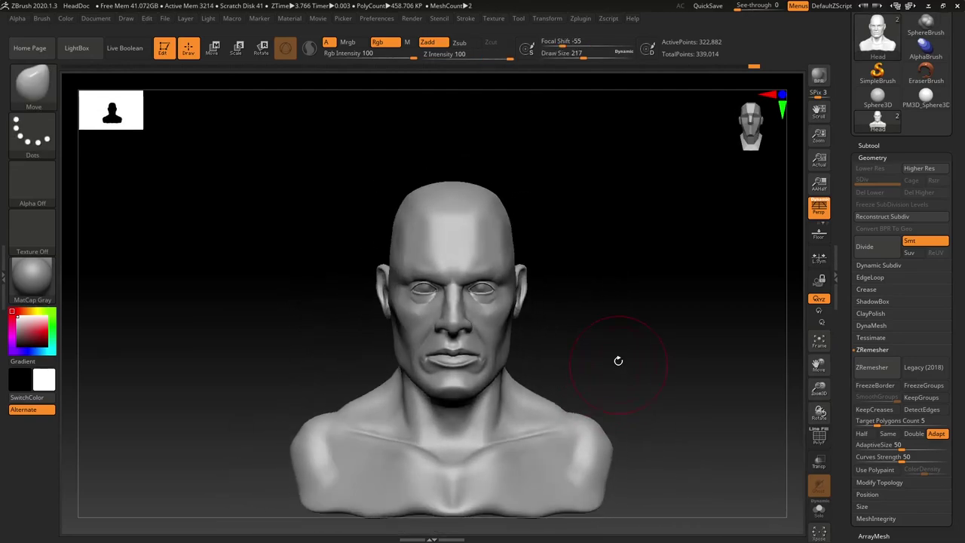
pyautogui.press('s')
pyautogui.click(511, 232)
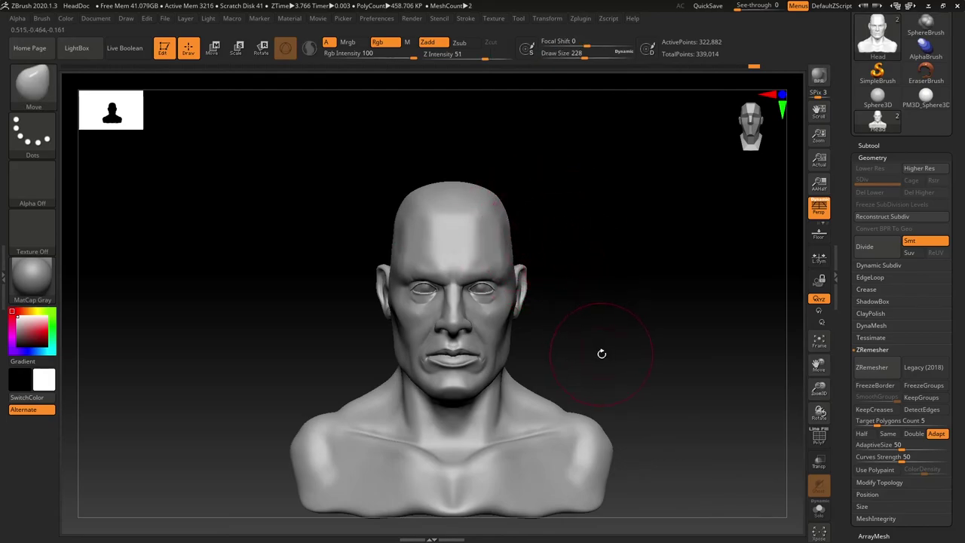
pyautogui.press('s')
pyautogui.moveTo(563, 204); pyautogui.dragTo(568, 205)
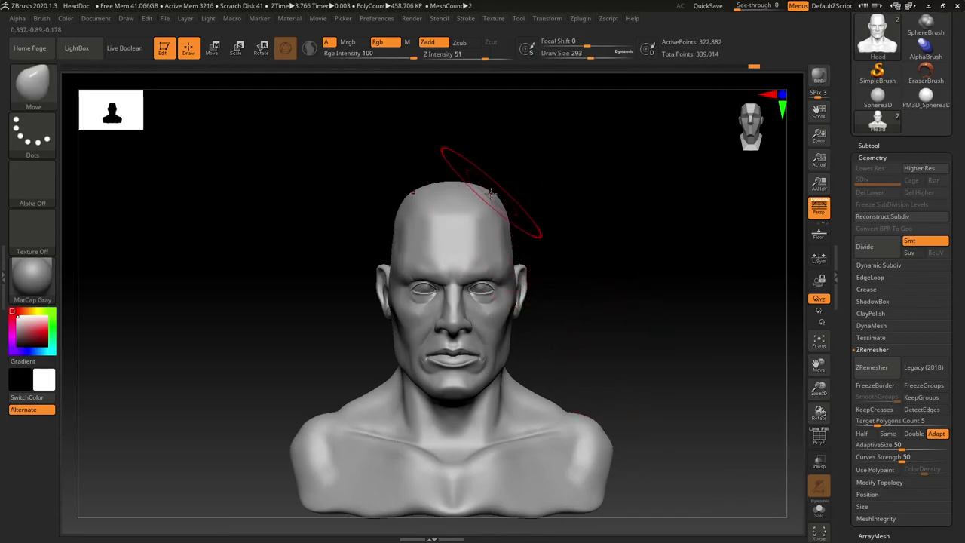
# Reshape the crown and back of the skull in profile with the Move brush at draw size 460
pyautogui.keyDown('shift'); pyautogui.moveTo(497, 184); pyautogui.dragTo(530, 198, button='right'); pyautogui.keyUp('shift')
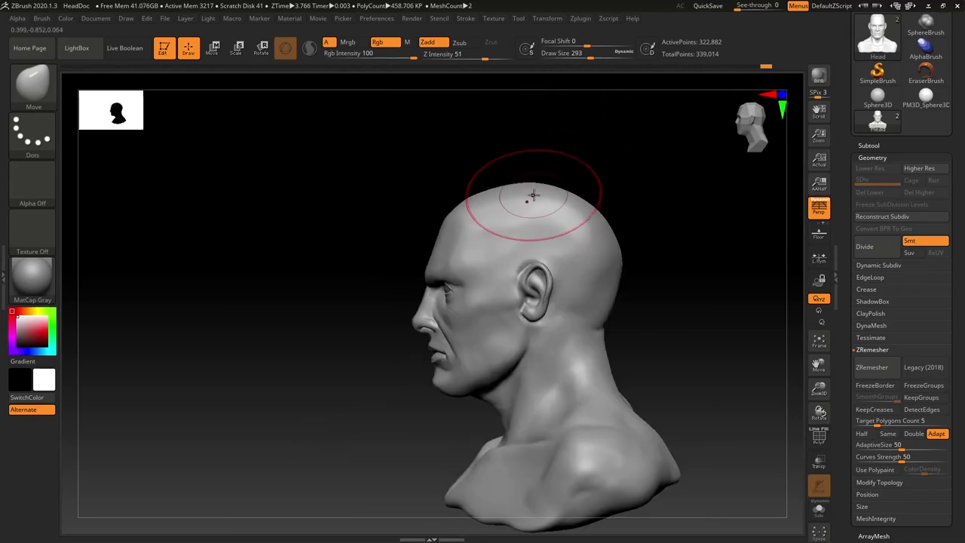
pyautogui.press('s')
pyautogui.click(549, 188)
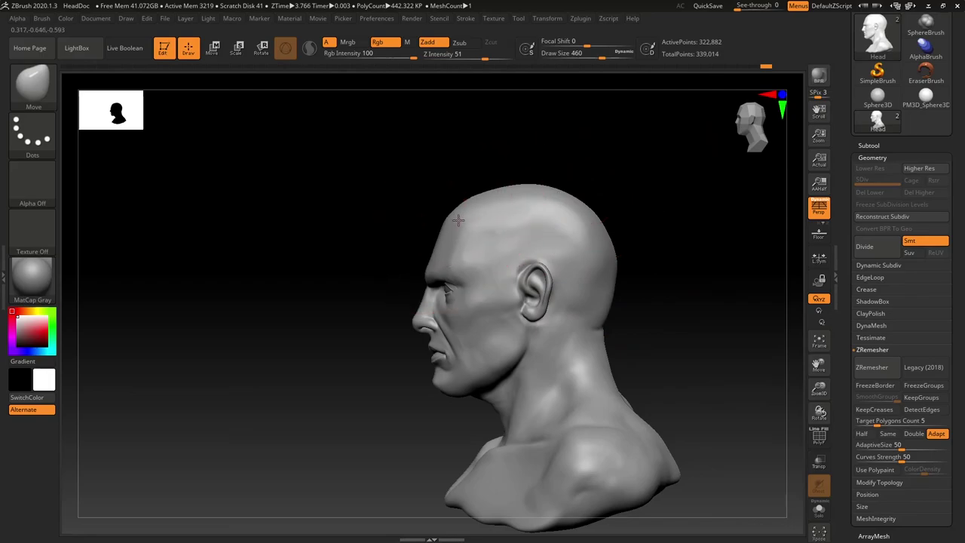
pyautogui.keyDown('shift'); pyautogui.moveTo(454, 221); pyautogui.dragTo(689, 183, button='right'); pyautogui.keyUp('shift')
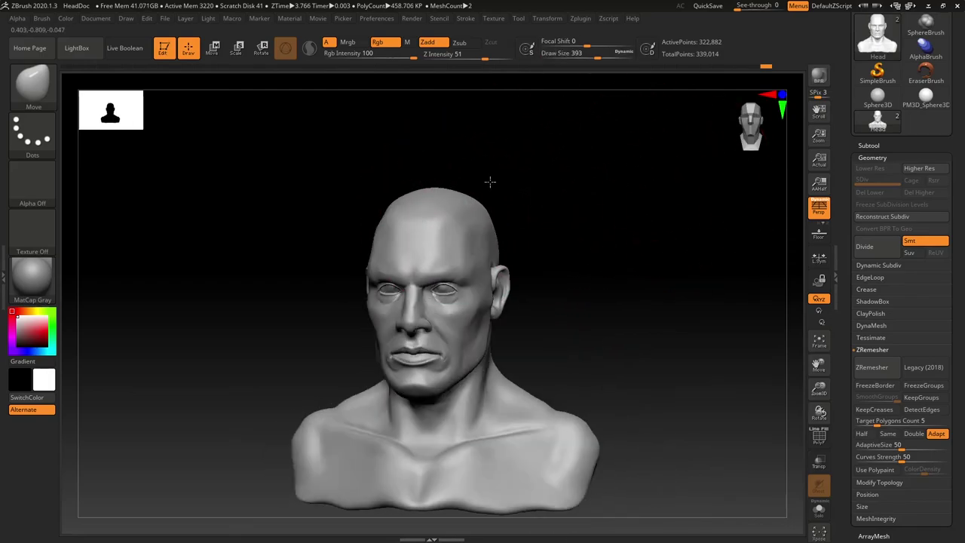
# Adjust the back of the head and neck in profile with the Move brush at draw size 542
pyautogui.moveTo(490, 182); pyautogui.dragTo(491, 147)
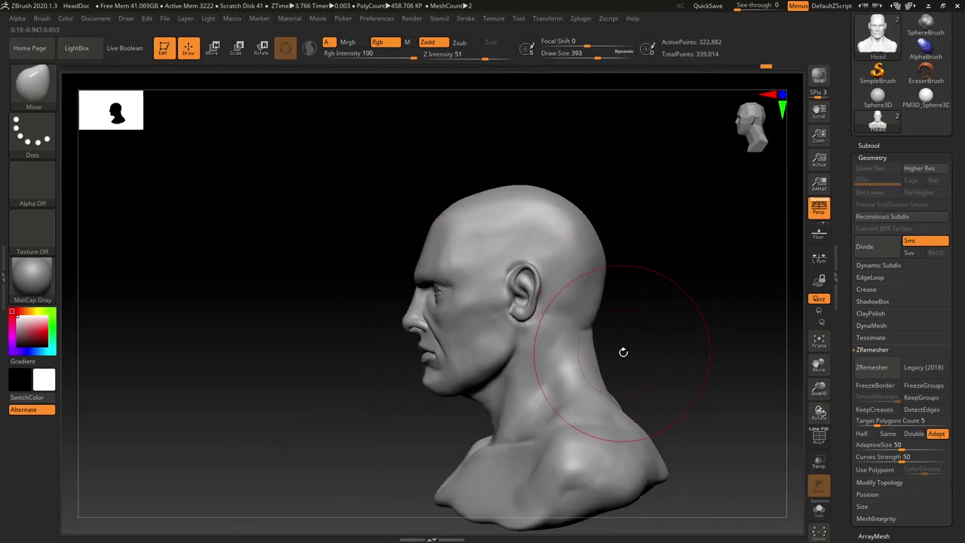
pyautogui.press('s')
pyautogui.moveTo(625, 320); pyautogui.dragTo(636, 319)
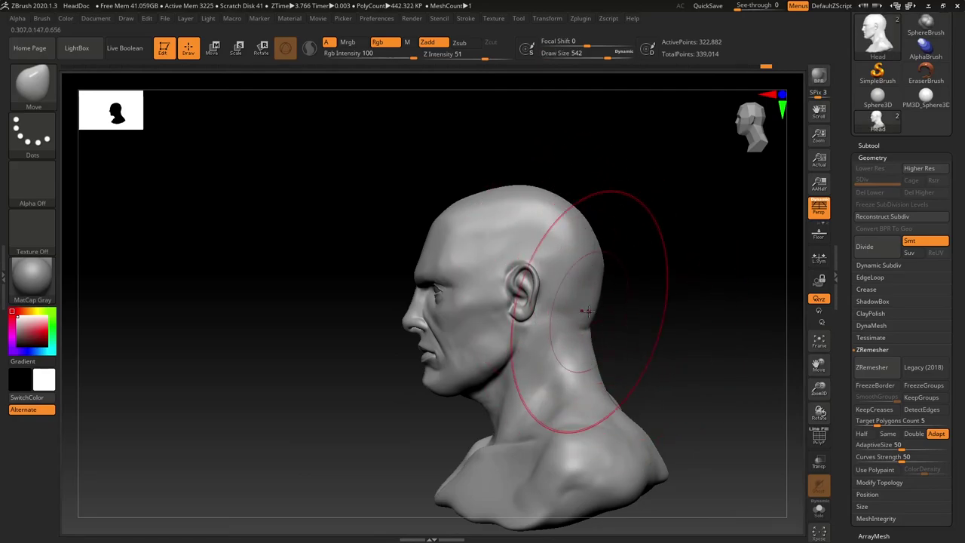
pyautogui.moveTo(649, 317)
pyautogui.mouseDown()
pyautogui.moveTo(672, 322)
pyautogui.moveTo(657, 384)
pyautogui.moveTo(670, 397)
pyautogui.moveTo(636, 423)
pyautogui.moveTo(639, 408)
pyautogui.mouseUp()
# Reshape the lower edge of the bust with the Move brush at draw sizes 299 and 167
pyautogui.press('s')
pyautogui.moveTo(568, 410); pyautogui.dragTo(534, 426)
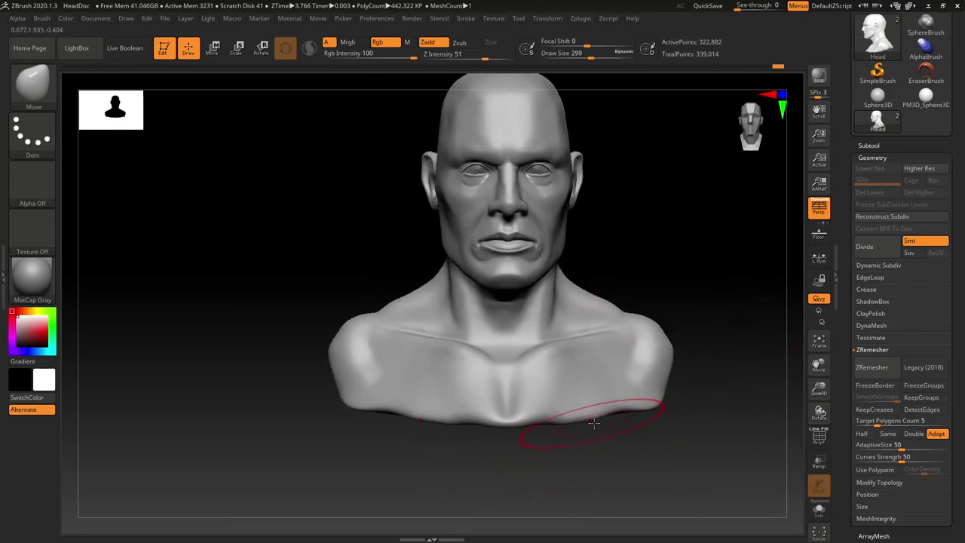
pyautogui.moveTo(603, 420)
pyautogui.mouseDown()
pyautogui.moveTo(600, 414)
pyautogui.moveTo(652, 393)
pyautogui.moveTo(658, 419)
pyautogui.moveTo(628, 408)
pyautogui.mouseUp()
pyautogui.press('s')
pyautogui.moveTo(635, 411); pyautogui.dragTo(641, 424)
pyautogui.moveTo(641, 424)
pyautogui.keyDown('alt'); pyautogui.mouseDown()
pyautogui.moveTo(608, 479)
pyautogui.moveTo(607, 439)
pyautogui.moveTo(637, 486)
pyautogui.moveTo(576, 451)
pyautogui.mouseUp(); pyautogui.keyUp('alt')
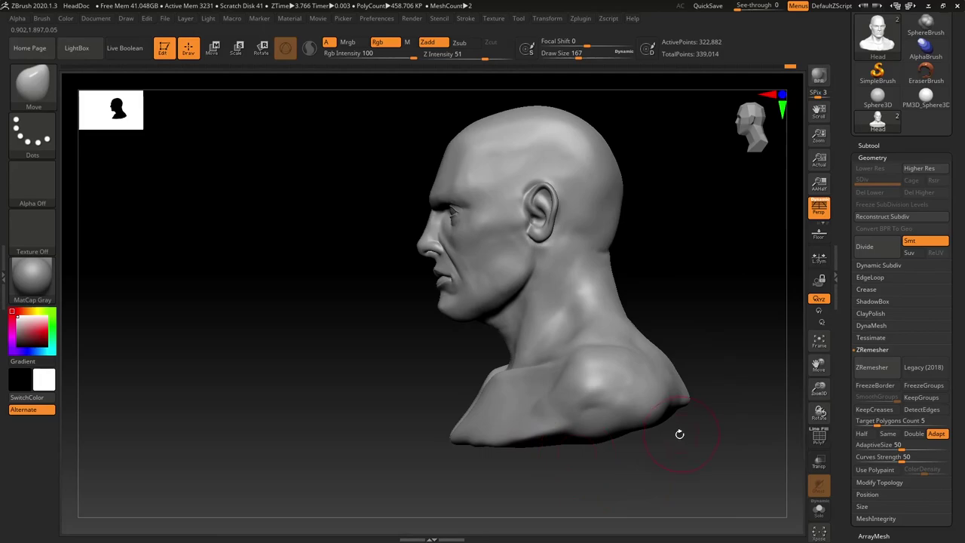
pyautogui.moveTo(679, 434); pyautogui.dragTo(607, 472)
# Carve the hollow down the middle of the nape with ClayBuildup in subtractive mode at draw size 124 and smooth it
pyautogui.moveTo(689, 290); pyautogui.dragTo(706, 287)
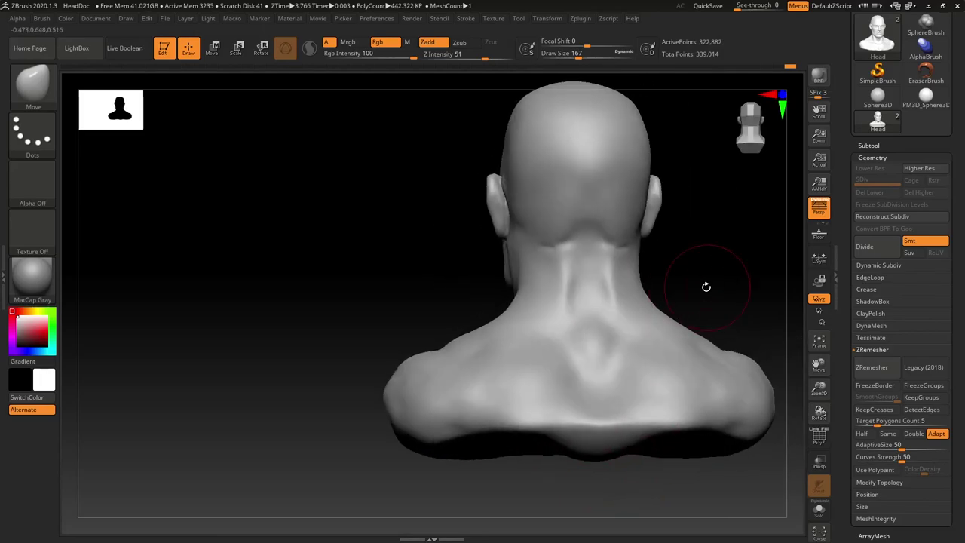
pyautogui.press('b')
pyautogui.press('c')
pyautogui.press('b')
pyautogui.keyDown('alt'); pyautogui.moveTo(591, 254); pyautogui.dragTo(589, 282); pyautogui.keyUp('alt')
pyautogui.moveTo(649, 258); pyautogui.dragTo(674, 264)
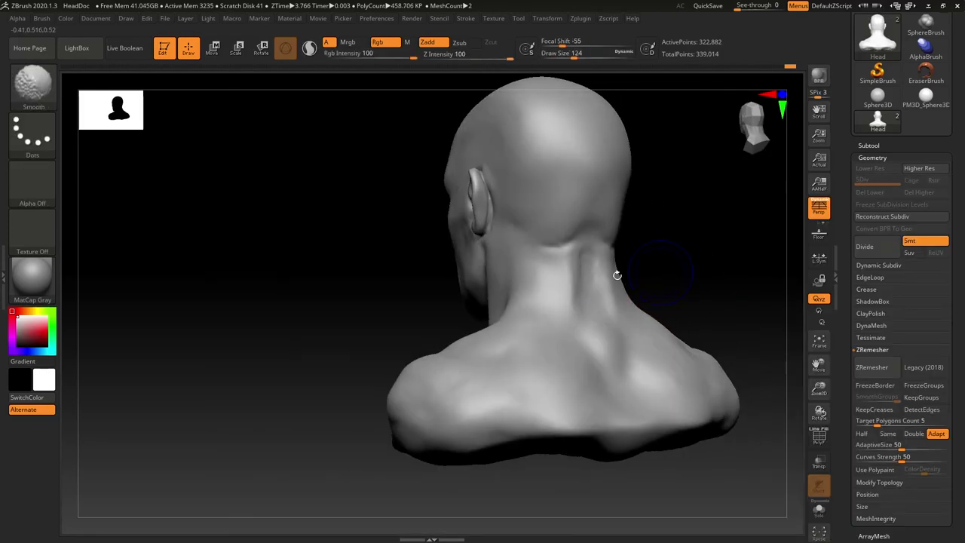
pyautogui.keyDown('alt'); pyautogui.moveTo(582, 266); pyautogui.dragTo(588, 299); pyautogui.keyUp('alt')
pyautogui.moveTo(677, 264); pyautogui.dragTo(662, 265)
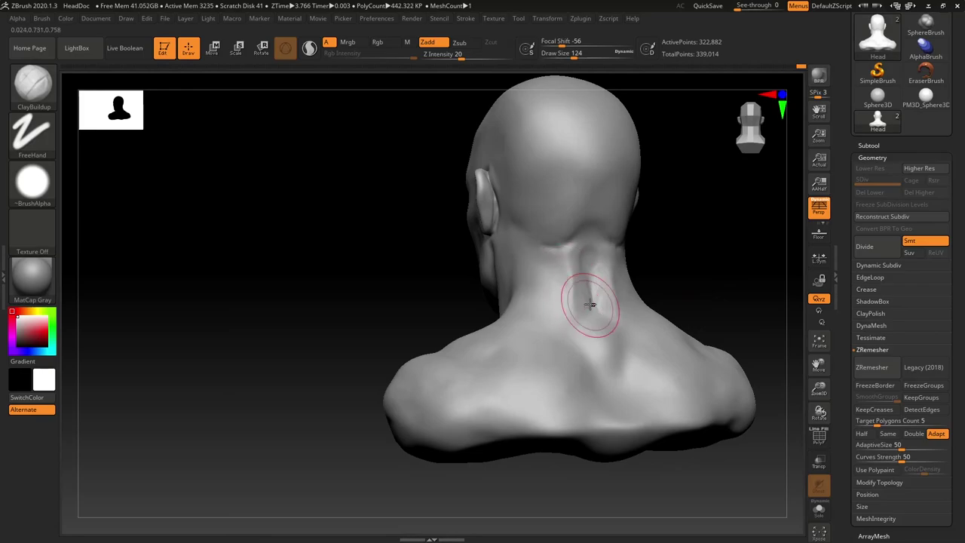
pyautogui.keyDown('shift'); pyautogui.moveTo(612, 326); pyautogui.dragTo(586, 254, button='right'); pyautogui.keyUp('shift')
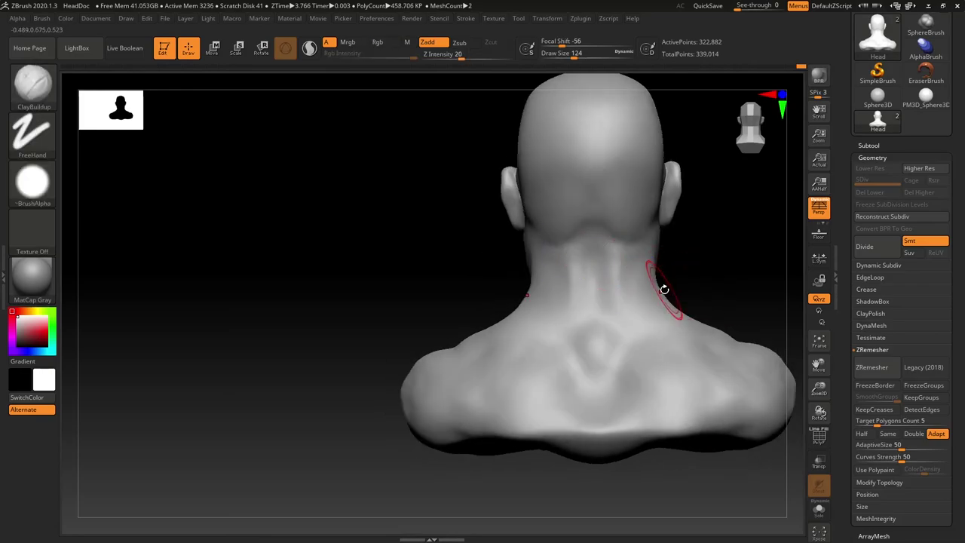
# Build up and smooth the muscles at the back and sides of the neck with ClayBuildup at draw size 97
pyautogui.press('s')
pyautogui.moveTo(705, 262); pyautogui.dragTo(691, 263)
pyautogui.moveTo(653, 304)
pyautogui.mouseDown()
pyautogui.moveTo(638, 304)
pyautogui.moveTo(637, 276)
pyautogui.mouseUp()
pyautogui.keyDown('shift'); pyautogui.moveTo(639, 279); pyautogui.dragTo(643, 299); pyautogui.keyUp('shift')
pyautogui.moveTo(692, 275); pyautogui.dragTo(735, 283)
pyautogui.moveTo(581, 276)
pyautogui.mouseDown()
pyautogui.moveTo(597, 326)
pyautogui.moveTo(621, 315)
pyautogui.mouseUp()
pyautogui.moveTo(739, 279); pyautogui.dragTo(686, 280)
pyautogui.moveTo(684, 280)
pyautogui.mouseDown(button='right')
pyautogui.moveTo(715, 279)
pyautogui.moveTo(588, 238)
pyautogui.mouseUp(button='right')
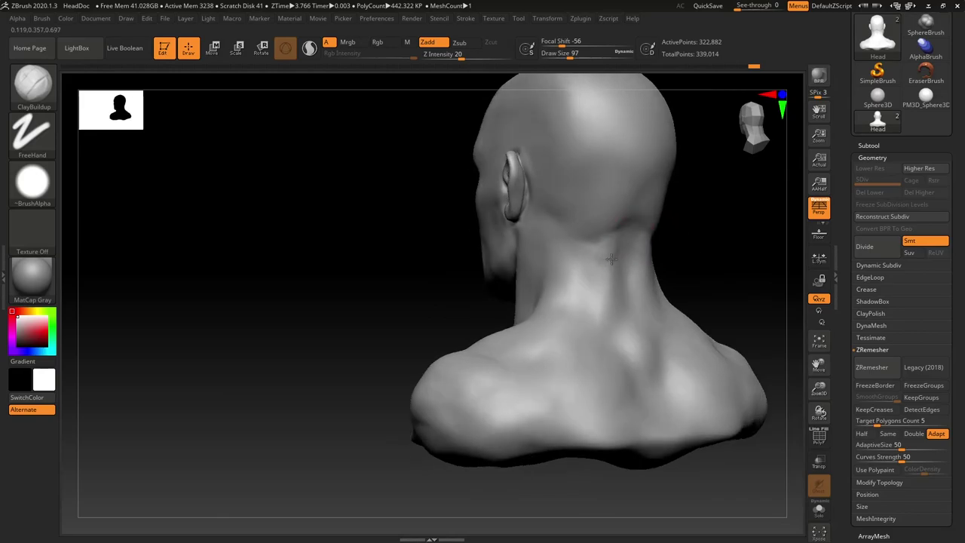
pyautogui.moveTo(667, 267); pyautogui.dragTo(614, 271)
pyautogui.moveTo(694, 260); pyautogui.dragTo(746, 275)
# Carve creases around the bony bump at the base of the neck with DamStandard and soften them
pyautogui.press('b')
pyautogui.press('d')
pyautogui.press('s')
pyautogui.moveTo(664, 332)
pyautogui.mouseDown()
pyautogui.moveTo(659, 372)
pyautogui.moveTo(660, 339)
pyautogui.mouseUp()
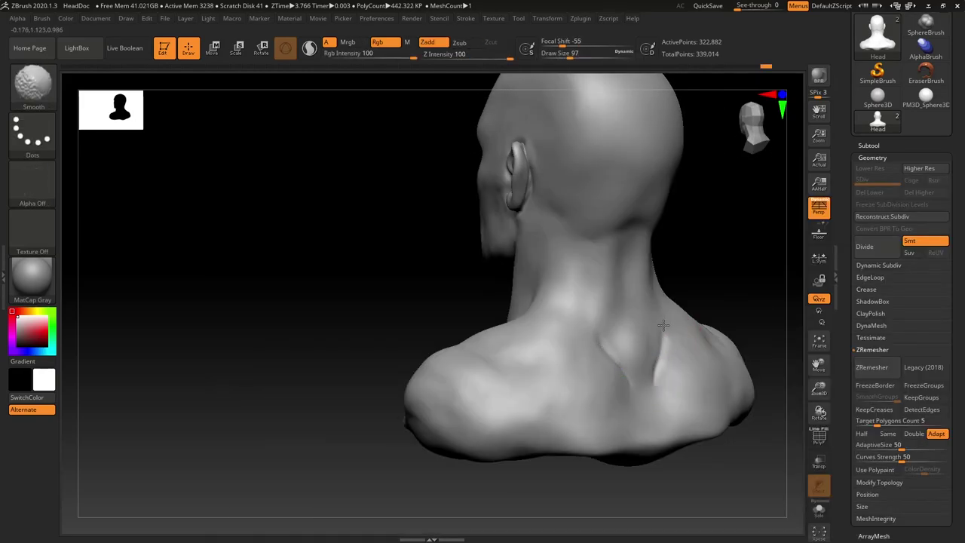
pyautogui.moveTo(701, 348); pyautogui.dragTo(661, 350, button='right')
pyautogui.moveTo(660, 350)
pyautogui.mouseDown()
pyautogui.moveTo(663, 412)
pyautogui.moveTo(681, 336)
pyautogui.mouseUp()
pyautogui.moveTo(681, 336)
pyautogui.mouseDown(button='right')
pyautogui.moveTo(713, 455)
pyautogui.moveTo(638, 416)
pyautogui.mouseUp(button='right')
pyautogui.keyDown('shift'); pyautogui.moveTo(638, 416); pyautogui.dragTo(615, 433); pyautogui.keyUp('shift')
# Carve a crease on top of the rear shoulder with DamStandard at draw size 97 and smooth the surrounding area
pyautogui.moveTo(524, 367)
pyautogui.mouseDown(button='right')
pyautogui.moveTo(550, 354)
pyautogui.moveTo(527, 345)
pyautogui.mouseUp(button='right')
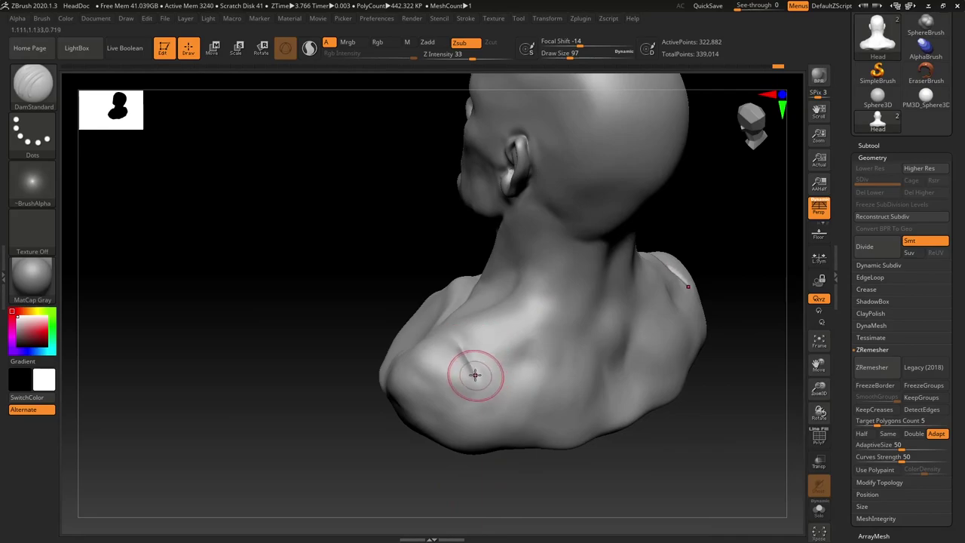
pyautogui.moveTo(475, 375)
pyautogui.mouseDown()
pyautogui.moveTo(482, 383)
pyautogui.moveTo(468, 344)
pyautogui.moveTo(469, 358)
pyautogui.mouseUp()
pyautogui.moveTo(493, 481); pyautogui.dragTo(491, 397)
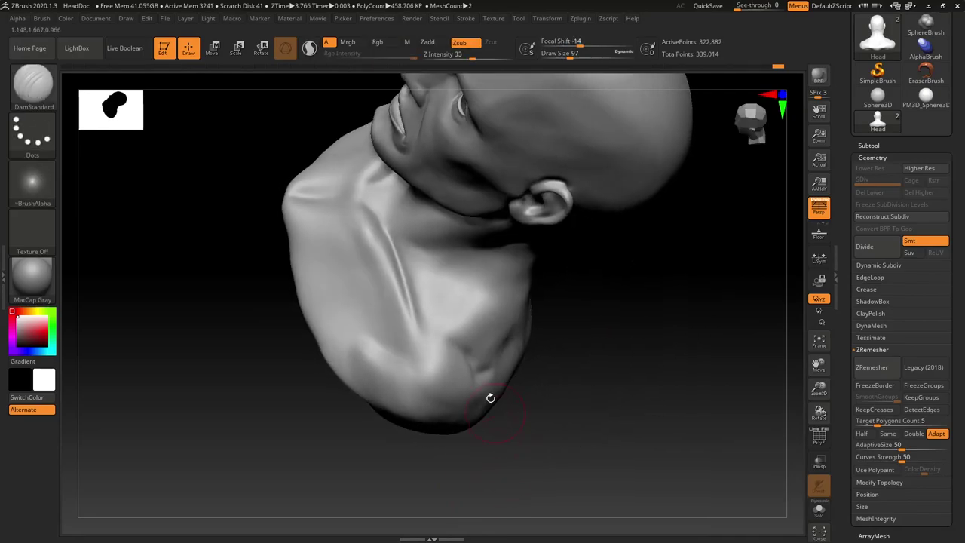
pyautogui.keyDown('shift'); pyautogui.moveTo(495, 355); pyautogui.dragTo(505, 334); pyautogui.keyUp('shift')
pyautogui.moveTo(547, 369); pyautogui.dragTo(535, 353)
pyautogui.moveTo(535, 352)
pyautogui.mouseDown(button='right')
pyautogui.moveTo(610, 425)
pyautogui.moveTo(511, 367)
pyautogui.mouseUp(button='right')
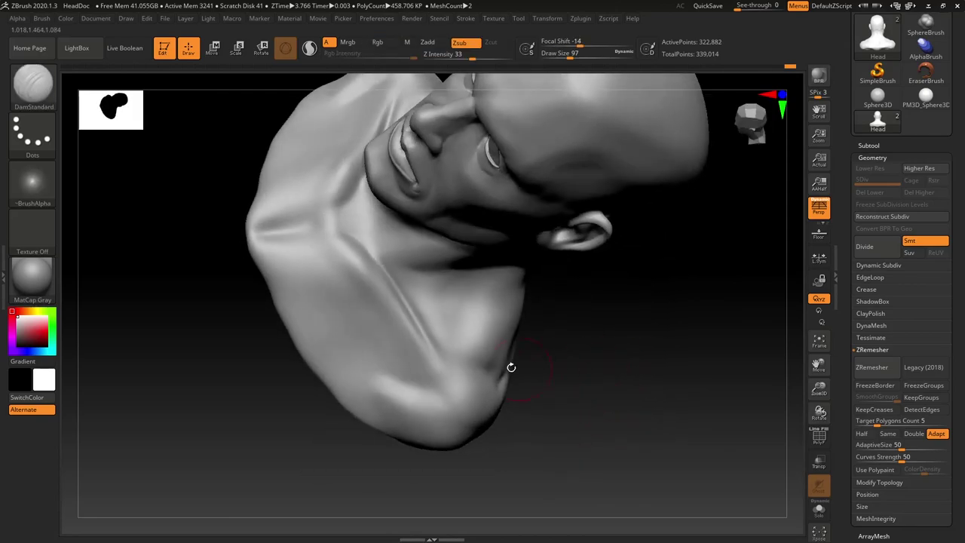
pyautogui.moveTo(460, 358)
pyautogui.keyDown('shift'); pyautogui.mouseDown()
pyautogui.moveTo(474, 357)
pyautogui.moveTo(451, 349)
pyautogui.moveTo(465, 374)
pyautogui.moveTo(432, 344)
pyautogui.mouseUp(); pyautogui.keyUp('shift')
# Carve the groove down the sternum with DamStandard and smooth the area below the collarbones
pyautogui.moveTo(547, 395); pyautogui.dragTo(442, 405, button='right')
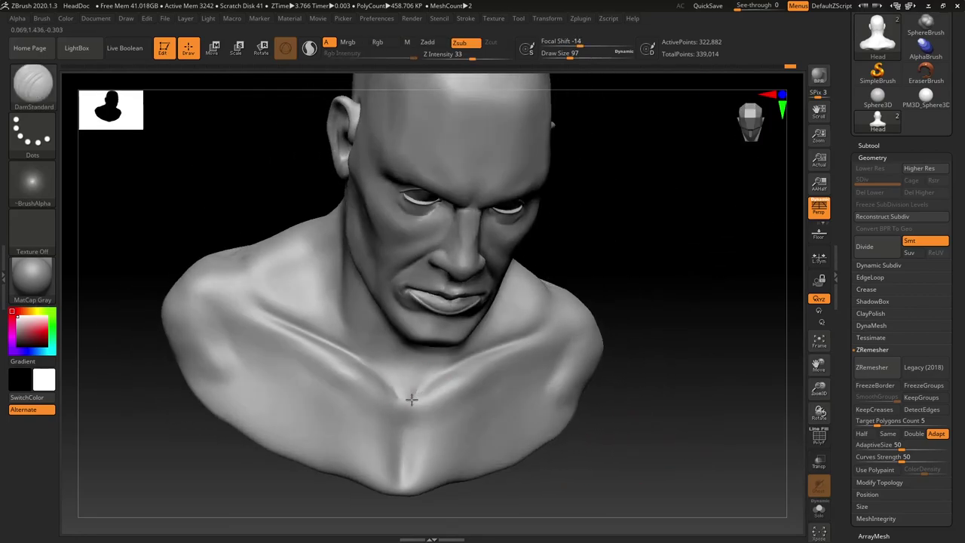
pyautogui.moveTo(403, 428)
pyautogui.mouseDown()
pyautogui.moveTo(406, 469)
pyautogui.moveTo(404, 397)
pyautogui.moveTo(412, 462)
pyautogui.mouseUp()
pyautogui.moveTo(629, 459); pyautogui.dragTo(529, 400, button='right')
pyautogui.press('shift')
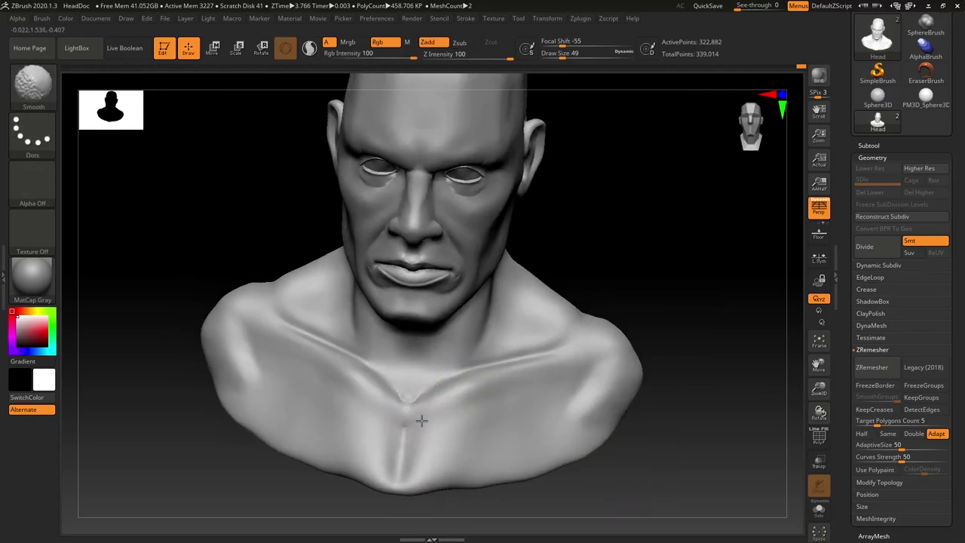
# Mask the sternum groove, build up and smooth the inner chest muscles with ClayBuildup at draw size 83, and clear the mask
pyautogui.press('b')
pyautogui.press('c')
pyautogui.press('b')
pyautogui.keyDown('ctrl'); pyautogui.moveTo(405, 421); pyautogui.dragTo(400, 489); pyautogui.keyUp('ctrl')
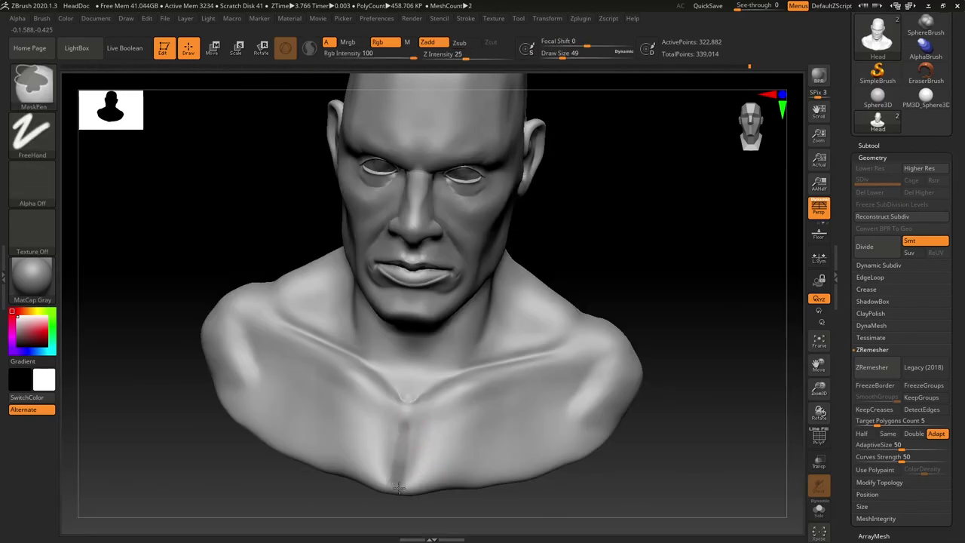
pyautogui.press('s')
pyautogui.moveTo(424, 432); pyautogui.dragTo(420, 431)
pyautogui.moveTo(415, 475); pyautogui.dragTo(440, 464)
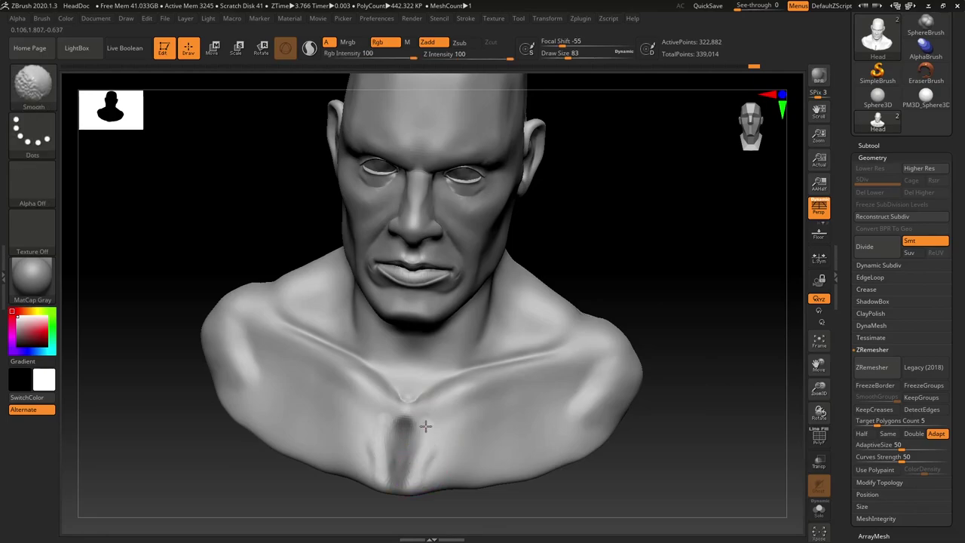
pyautogui.moveTo(425, 427)
pyautogui.keyDown('shift'); pyautogui.mouseDown()
pyautogui.moveTo(425, 450)
pyautogui.moveTo(471, 466)
pyautogui.mouseUp(); pyautogui.keyUp('shift')
pyautogui.press('shift')
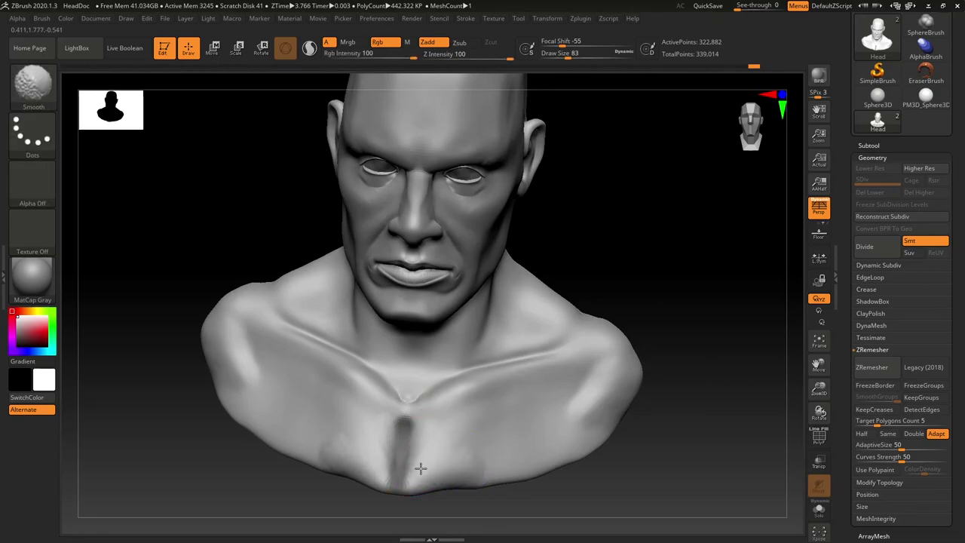
pyautogui.moveTo(569, 498)
pyautogui.mouseDown()
pyautogui.moveTo(641, 474)
pyautogui.moveTo(665, 481)
pyautogui.mouseUp()
# Sharpen the sternum line between the chest muscles with DamStandard at draw size 83
pyautogui.moveTo(653, 470)
pyautogui.mouseDown()
pyautogui.moveTo(689, 456)
pyautogui.moveTo(491, 489)
pyautogui.moveTo(566, 459)
pyautogui.moveTo(580, 385)
pyautogui.mouseUp()
pyautogui.press('b')
pyautogui.press('d')
pyautogui.press('s')
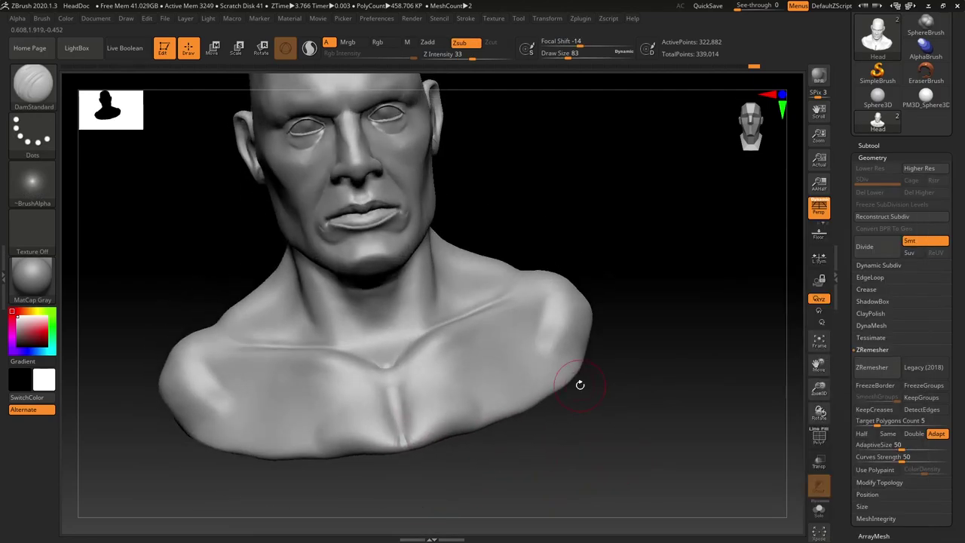
pyautogui.moveTo(393, 392); pyautogui.dragTo(405, 446)
# Switch to ClayBuildup and smooth the chest muscles beside the lower sternum line
pyautogui.moveTo(467, 479); pyautogui.dragTo(541, 475)
pyautogui.press('b')
pyautogui.press('c')
pyautogui.press('b')
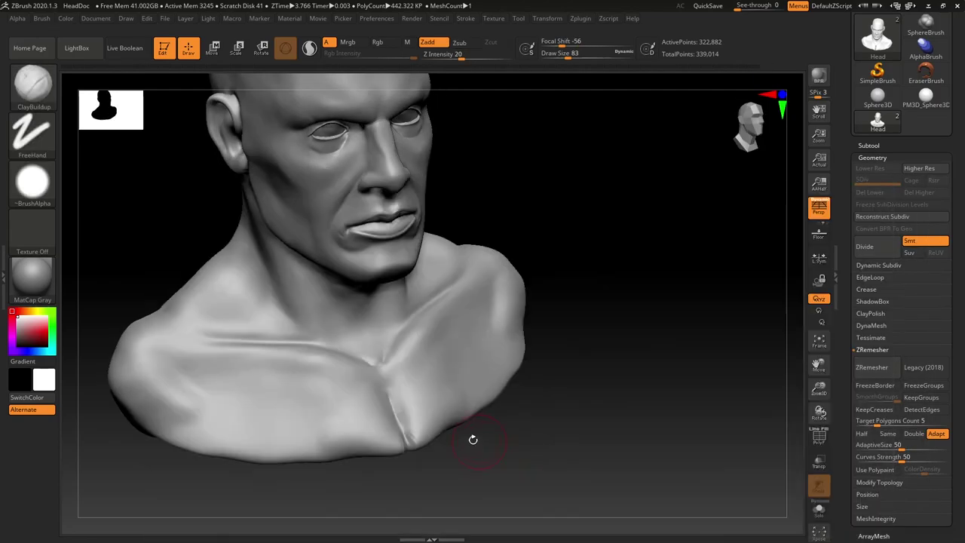
pyautogui.keyDown('shift'); pyautogui.moveTo(420, 437); pyautogui.dragTo(415, 423); pyautogui.keyUp('shift')
pyautogui.moveTo(456, 480)
pyautogui.mouseDown()
pyautogui.moveTo(505, 472)
pyautogui.moveTo(427, 476)
pyautogui.mouseUp()
pyautogui.keyDown('shift'); pyautogui.moveTo(433, 395); pyautogui.dragTo(441, 413); pyautogui.keyUp('shift')
pyautogui.moveTo(550, 425); pyautogui.dragTo(586, 415)
pyautogui.moveTo(622, 385)
pyautogui.mouseDown()
pyautogui.moveTo(595, 362)
pyautogui.moveTo(612, 344)
pyautogui.moveTo(711, 408)
pyautogui.moveTo(618, 319)
pyautogui.moveTo(407, 387)
pyautogui.moveTo(549, 427)
pyautogui.moveTo(573, 459)
pyautogui.moveTo(527, 455)
pyautogui.moveTo(571, 468)
pyautogui.moveTo(622, 392)
pyautogui.moveTo(616, 440)
pyautogui.mouseUp()
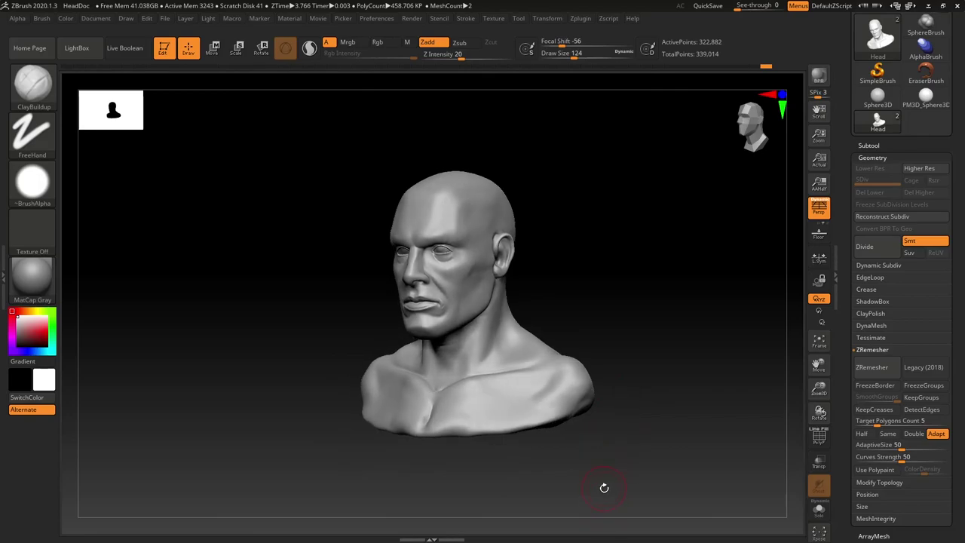
pyautogui.moveTo(607, 467); pyautogui.dragTo(586, 466, button='right')
pyautogui.rightClick(587, 466)
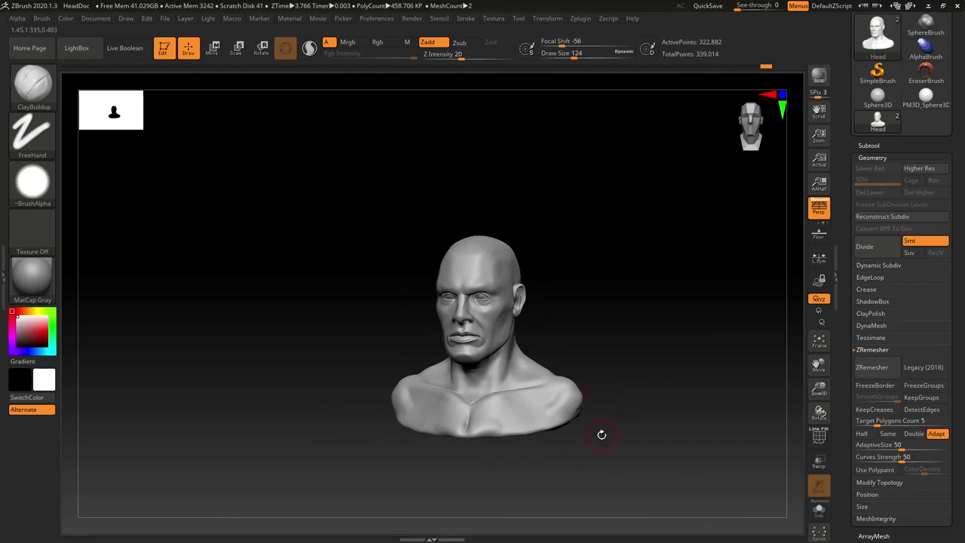
# Select the Move brush, activate the eyeball subtool and shift the eyeballs slightly upward with the gizmo
pyautogui.moveTo(598, 348)
pyautogui.mouseDown()
pyautogui.moveTo(607, 355)
pyautogui.moveTo(649, 317)
pyautogui.moveTo(634, 358)
pyautogui.mouseUp()
pyautogui.press('b')
pyautogui.press('m')
pyautogui.press('v')
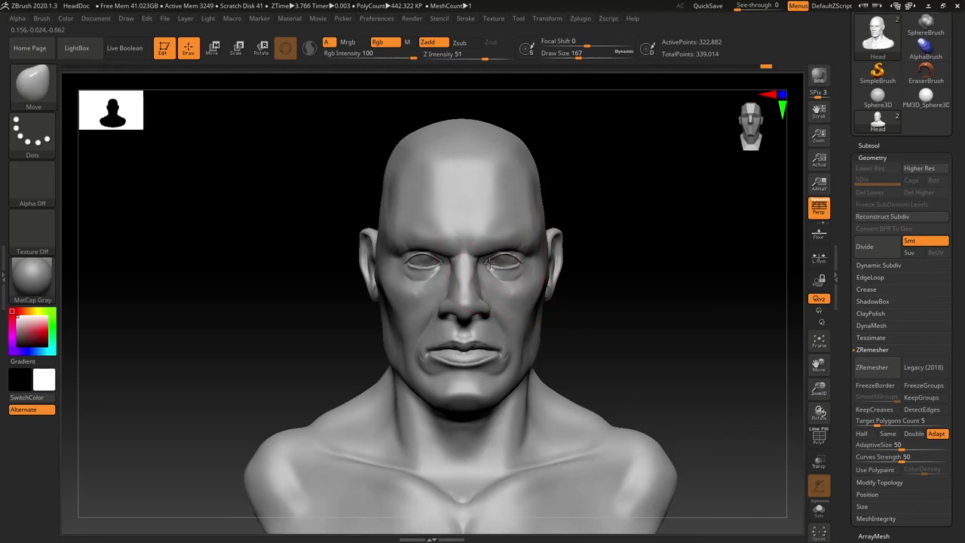
pyautogui.moveTo(623, 327)
pyautogui.mouseDown()
pyautogui.moveTo(614, 322)
pyautogui.moveTo(627, 317)
pyautogui.mouseUp()
pyautogui.keyDown('alt'); pyautogui.click(509, 264); pyautogui.keyUp('alt')
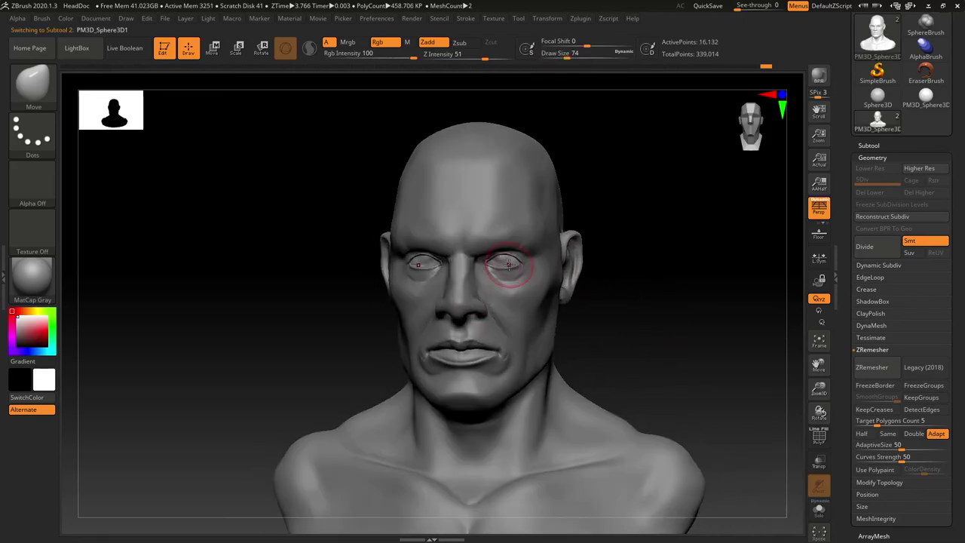
pyautogui.press('w')
pyautogui.moveTo(505, 202); pyautogui.dragTo(505, 198)
pyautogui.press('q')
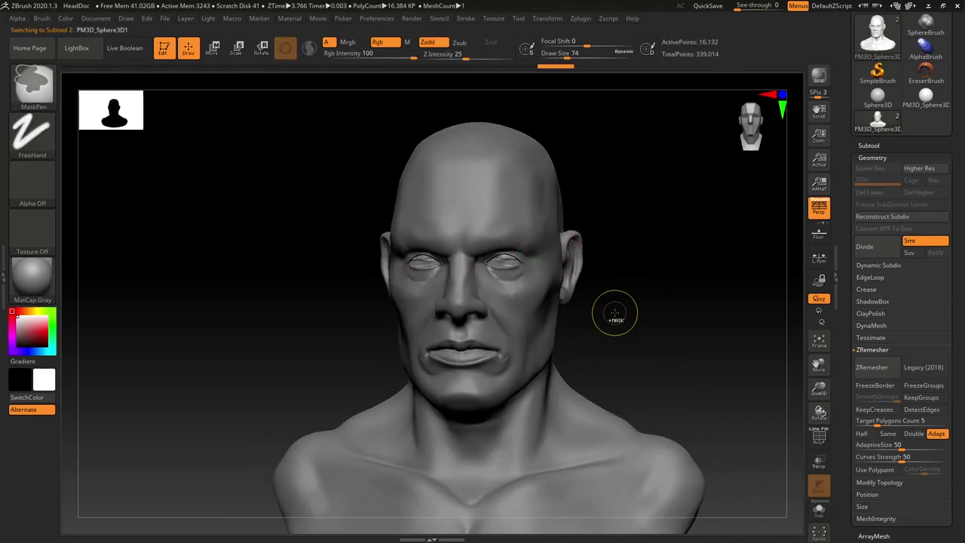
# Lower the eyeballs slightly with the gizmo and return to Draw mode
pyautogui.keyDown('ctrl'); pyautogui.moveTo(615, 313); pyautogui.dragTo(658, 306, button='right'); pyautogui.keyUp('ctrl')
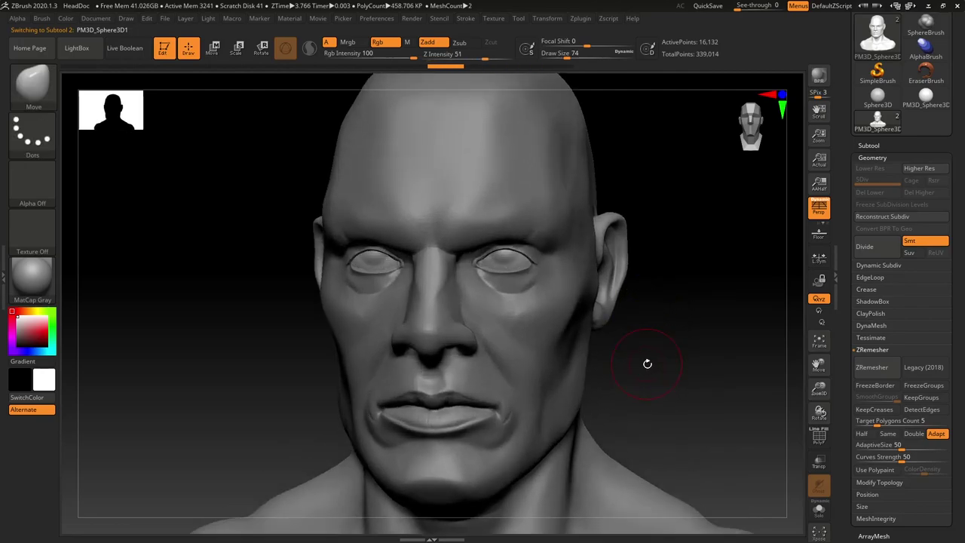
pyautogui.press('w')
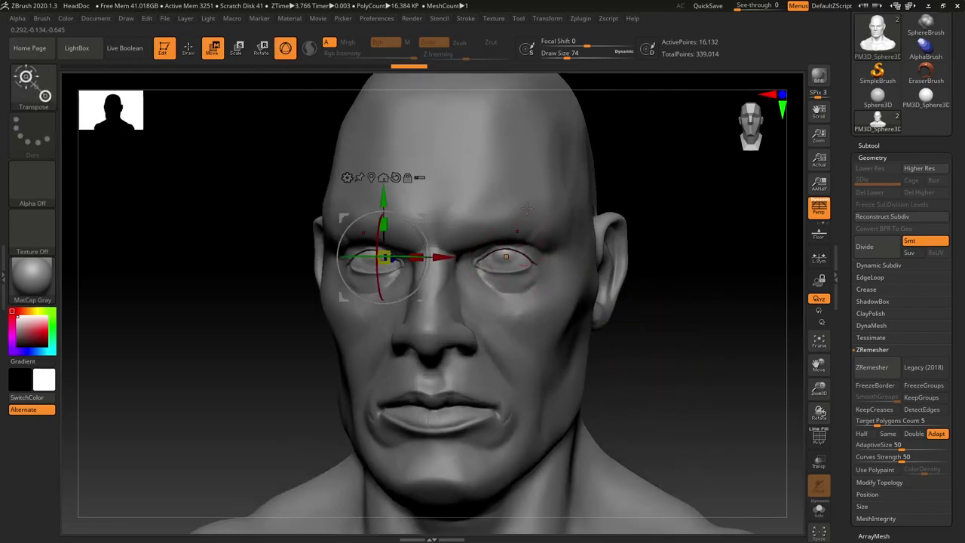
pyautogui.moveTo(385, 190); pyautogui.dragTo(384, 194)
pyautogui.press('q')
# Activate the Head subtool and adjust the upper sides of the skull with the Move brush at draw size 177
pyautogui.keyDown('ctrl'); pyautogui.moveTo(663, 364); pyautogui.dragTo(622, 352, button='right'); pyautogui.keyUp('ctrl')
pyautogui.moveTo(622, 353)
pyautogui.keyDown('alt'); pyautogui.mouseDown(button='right')
pyautogui.moveTo(591, 349)
pyautogui.moveTo(632, 356)
pyautogui.mouseUp(button='right'); pyautogui.keyUp('alt')
pyautogui.moveTo(590, 379)
pyautogui.mouseDown()
pyautogui.moveTo(570, 347)
pyautogui.moveTo(622, 343)
pyautogui.moveTo(598, 351)
pyautogui.moveTo(601, 359)
pyautogui.moveTo(587, 335)
pyautogui.mouseUp()
pyautogui.press('s')
pyautogui.press('b')
pyautogui.press('m')
pyautogui.press('v')
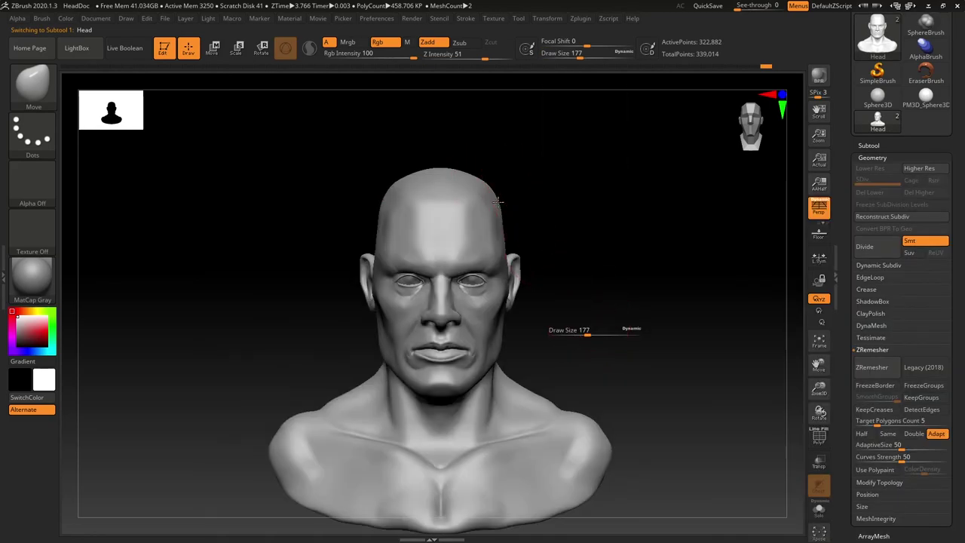
pyautogui.moveTo(516, 194)
pyautogui.mouseDown()
pyautogui.moveTo(536, 190)
pyautogui.moveTo(490, 223)
pyautogui.moveTo(534, 204)
pyautogui.moveTo(614, 254)
pyautogui.moveTo(599, 258)
pyautogui.moveTo(591, 279)
pyautogui.moveTo(614, 272)
pyautogui.moveTo(603, 295)
pyautogui.moveTo(631, 428)
pyautogui.moveTo(686, 361)
pyautogui.moveTo(653, 392)
pyautogui.moveTo(651, 382)
pyautogui.mouseUp()
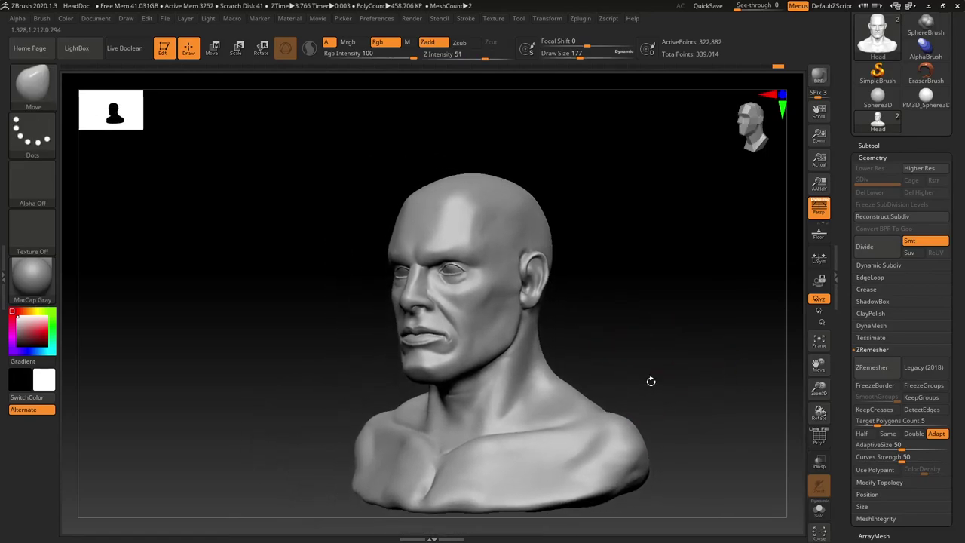
# Save the head sculpt as a tool file
pyautogui.moveTo(960, 182); pyautogui.dragTo(955, 271)
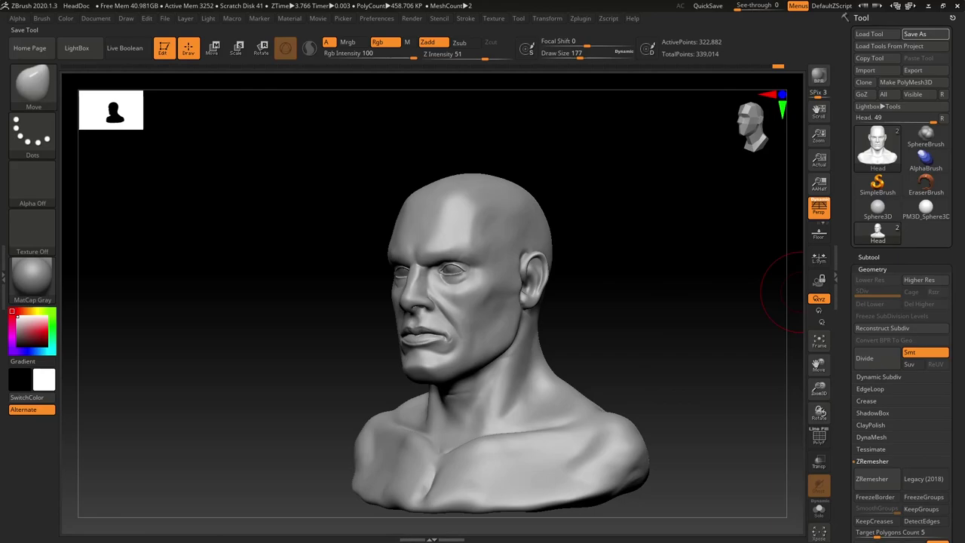